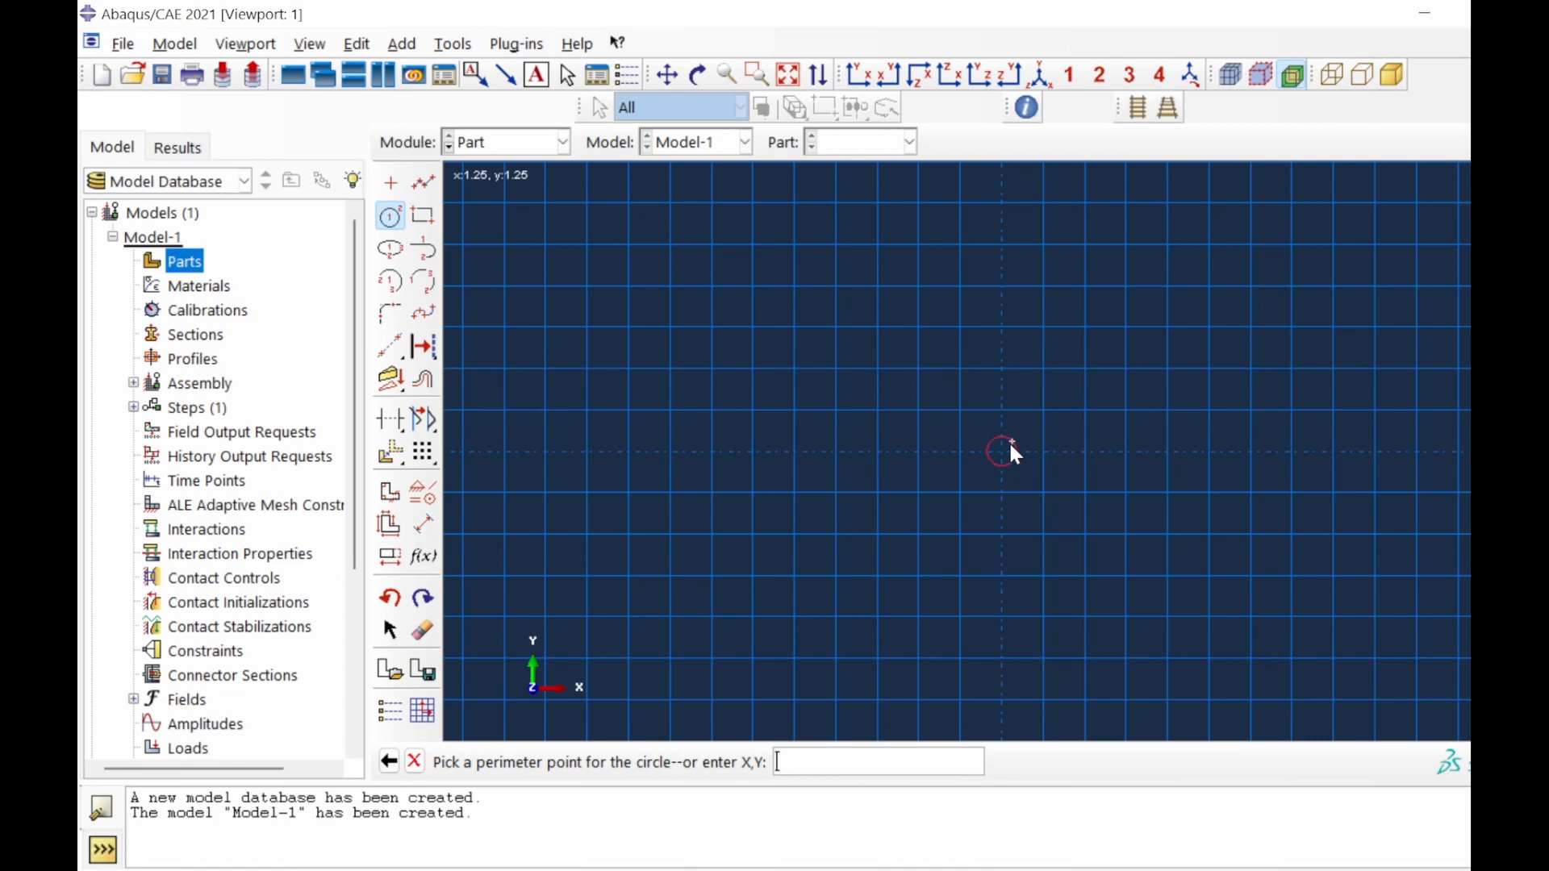
Complete the origin-centred circle through point 2.5,0 and linearly pattern it into four circles in one direction at 7.5 spacing.
text(2.5,0)
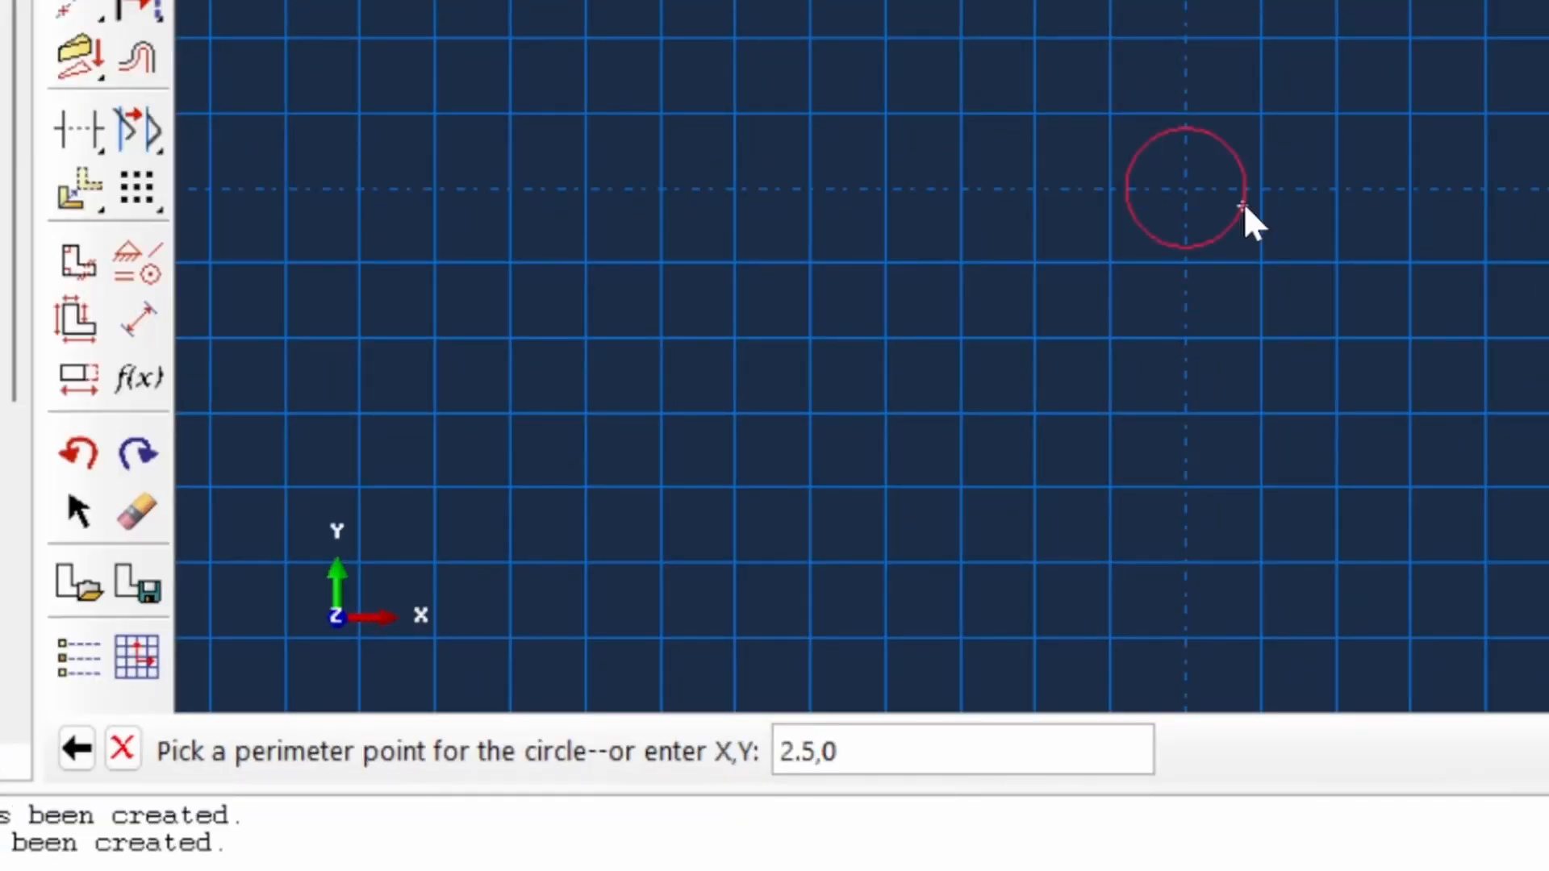
key(Return)
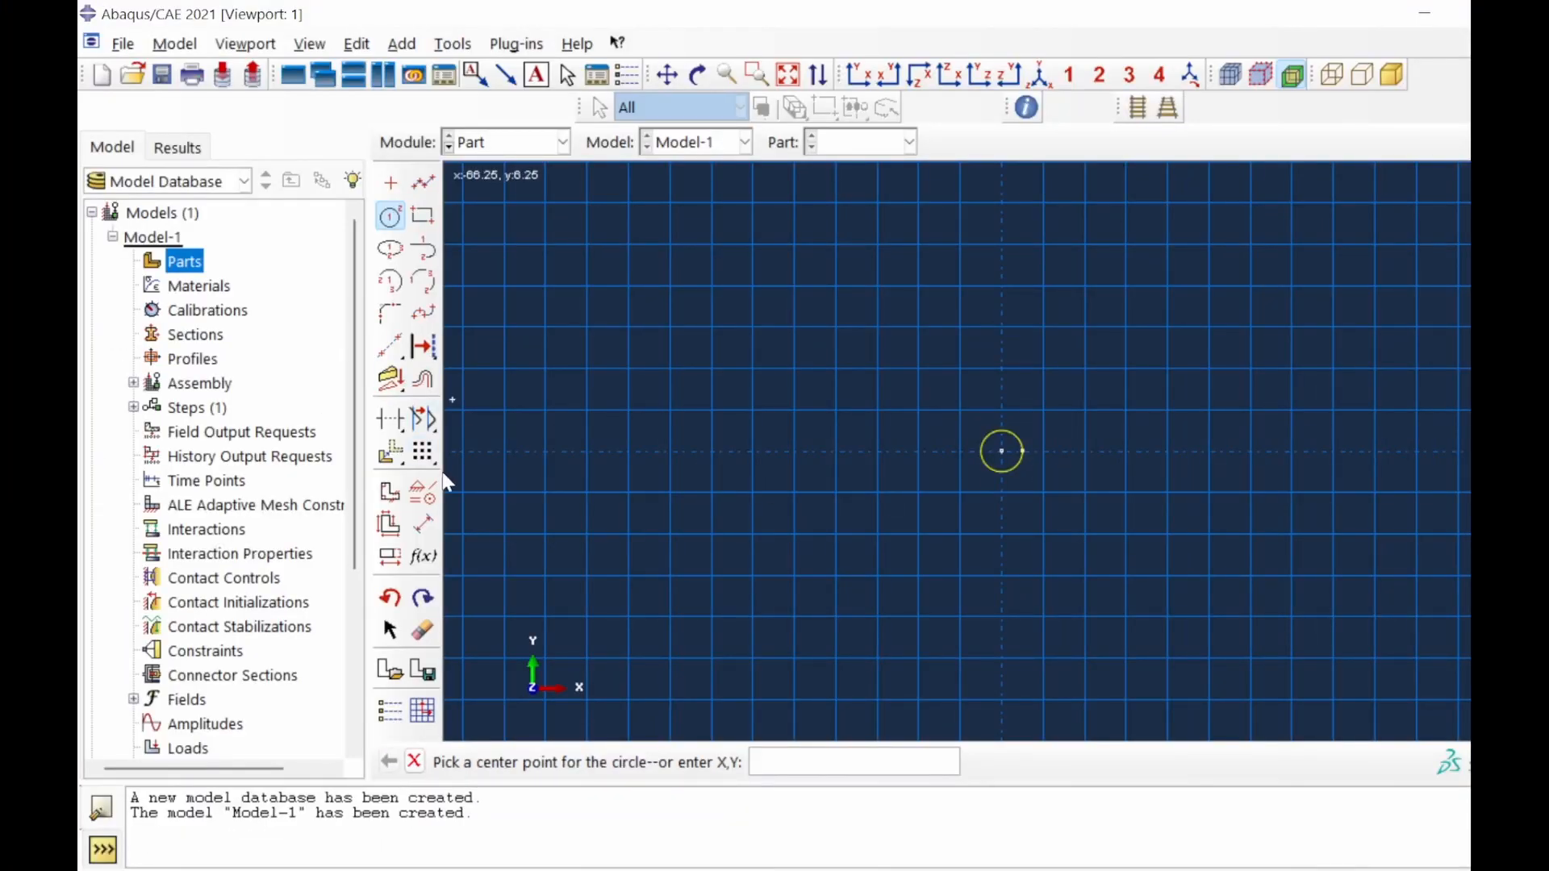
click(422, 451)
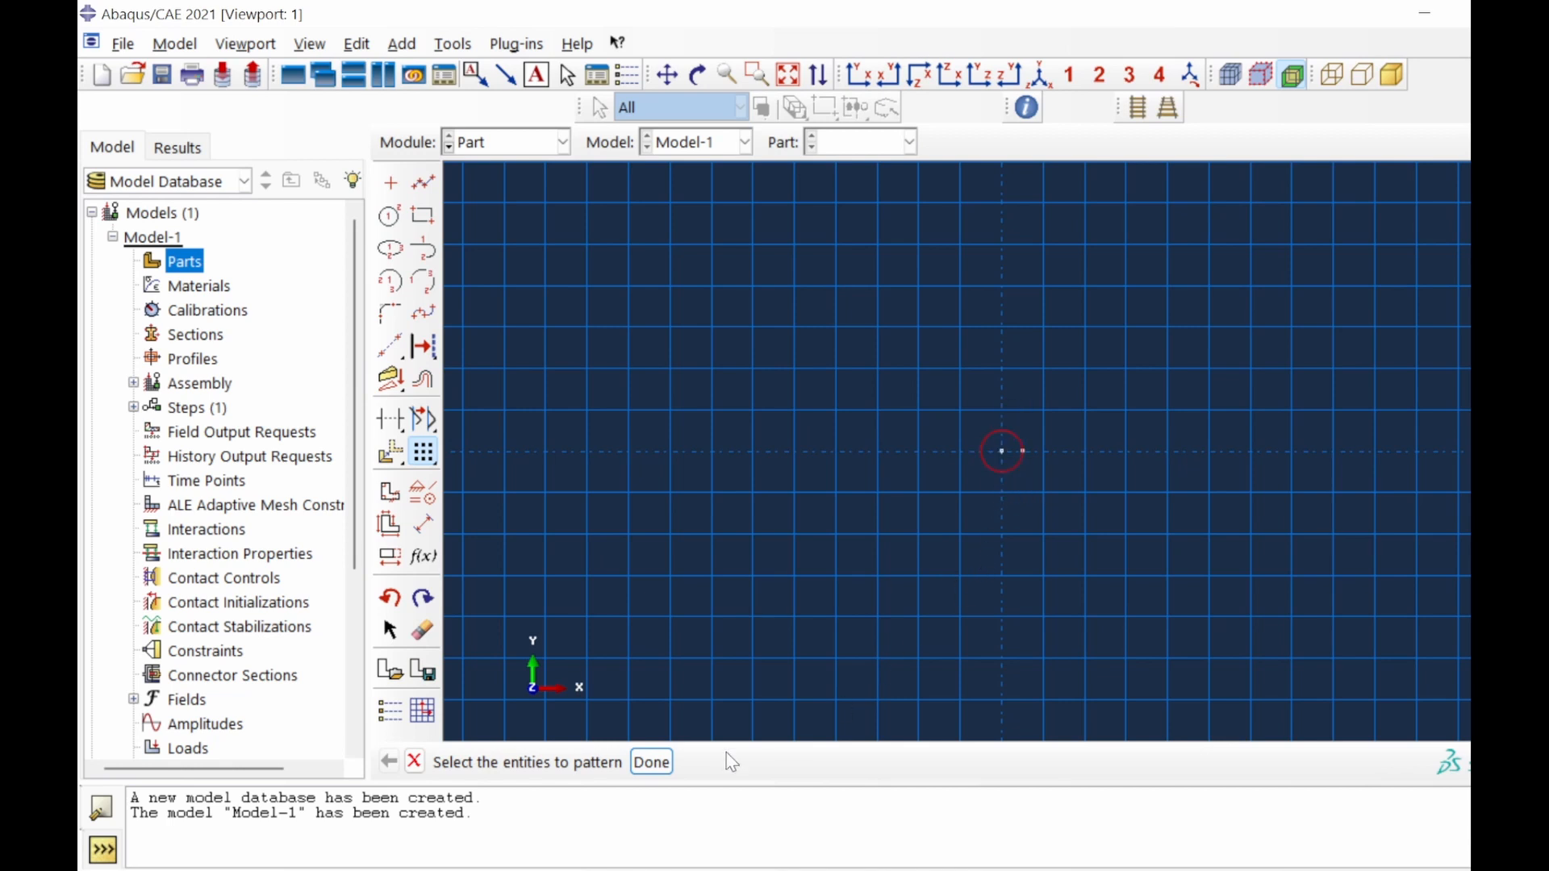
click(652, 762)
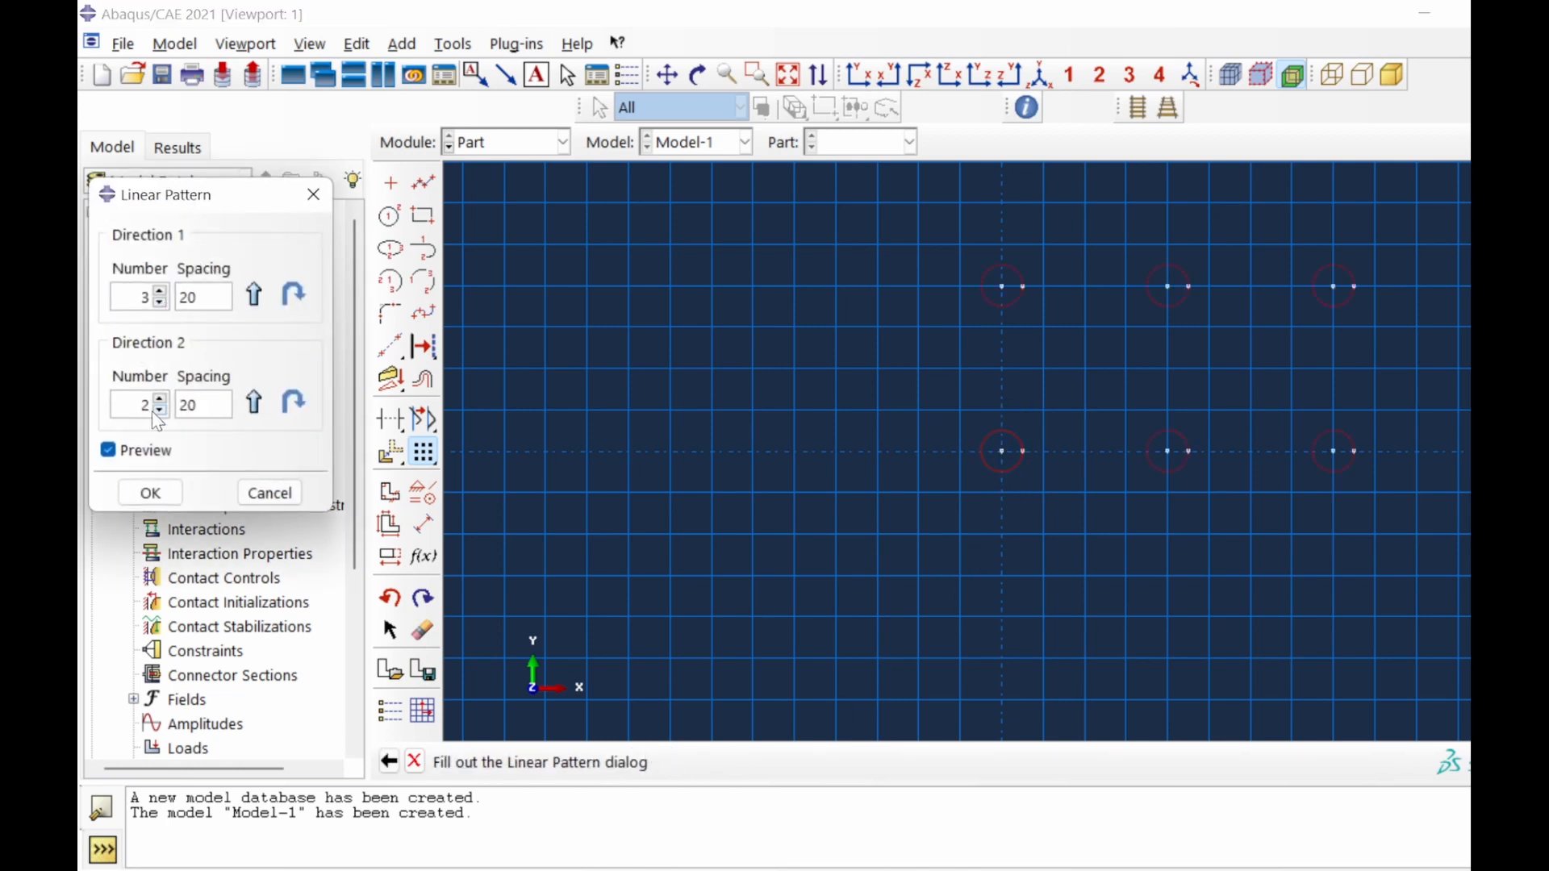
click(160, 410)
drag(205, 297, 103, 288)
text(7.5)
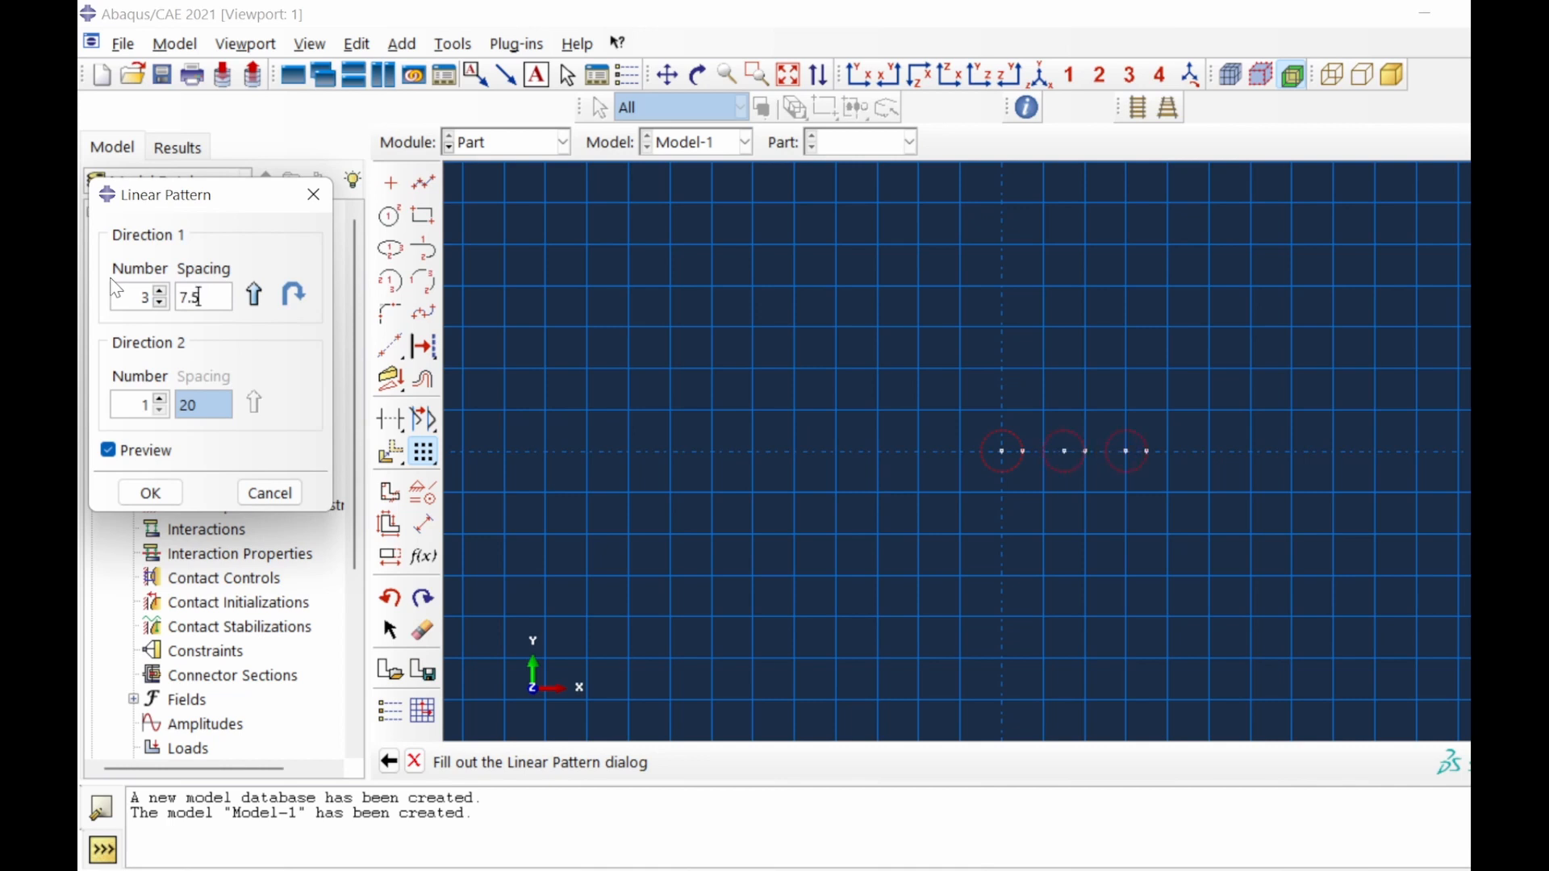
click(150, 492)
Linearly pattern the origin-centred circle in the reversed direction, using four copies in one row at 7.5 spacing.
click(423, 452)
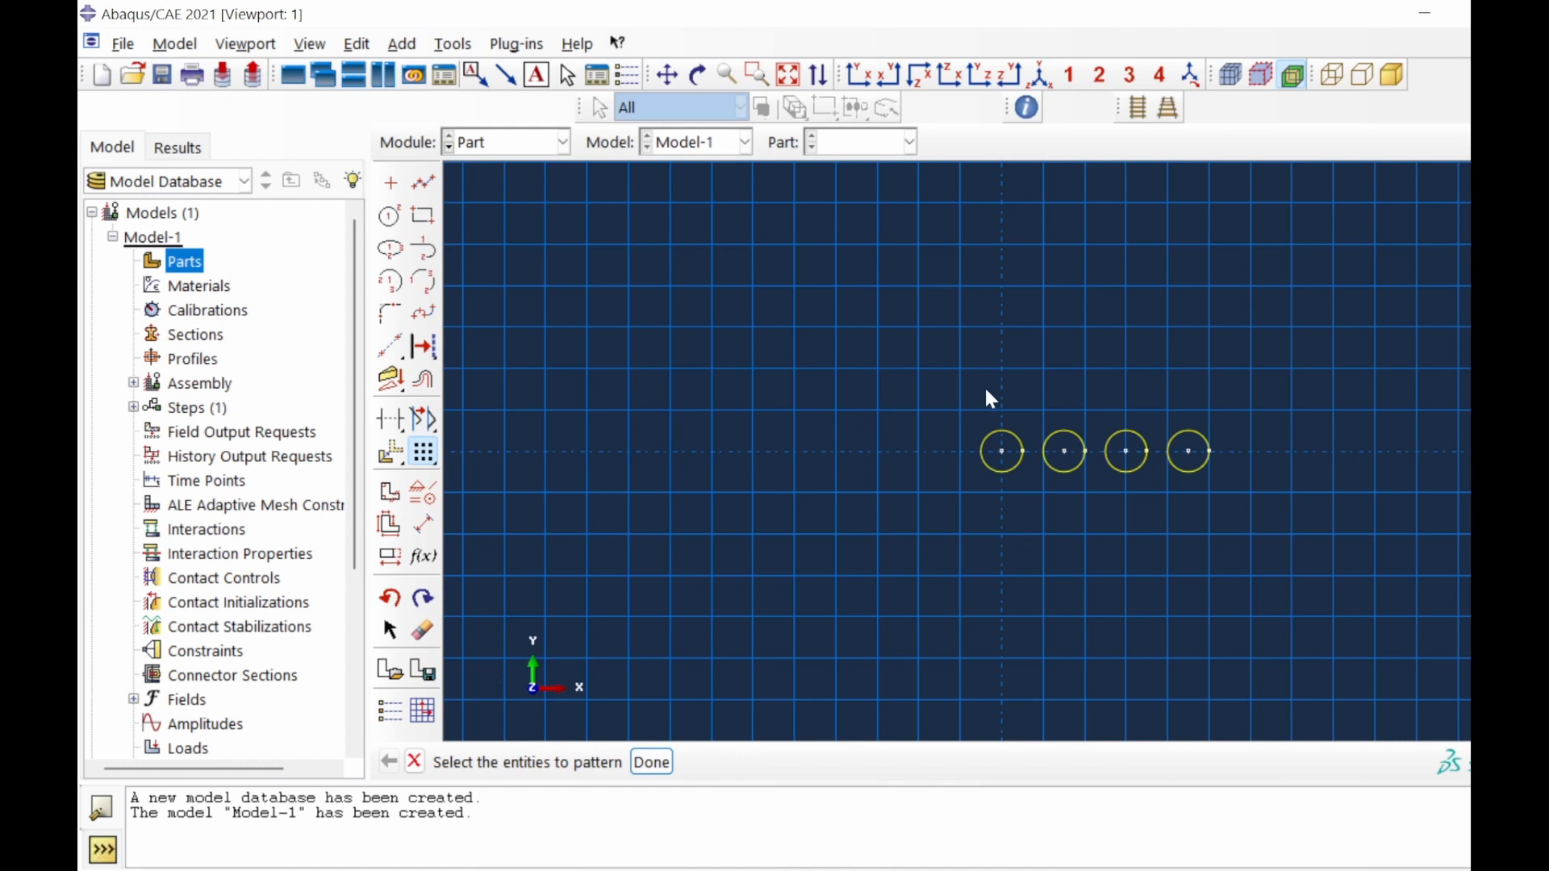
click(981, 446)
click(651, 762)
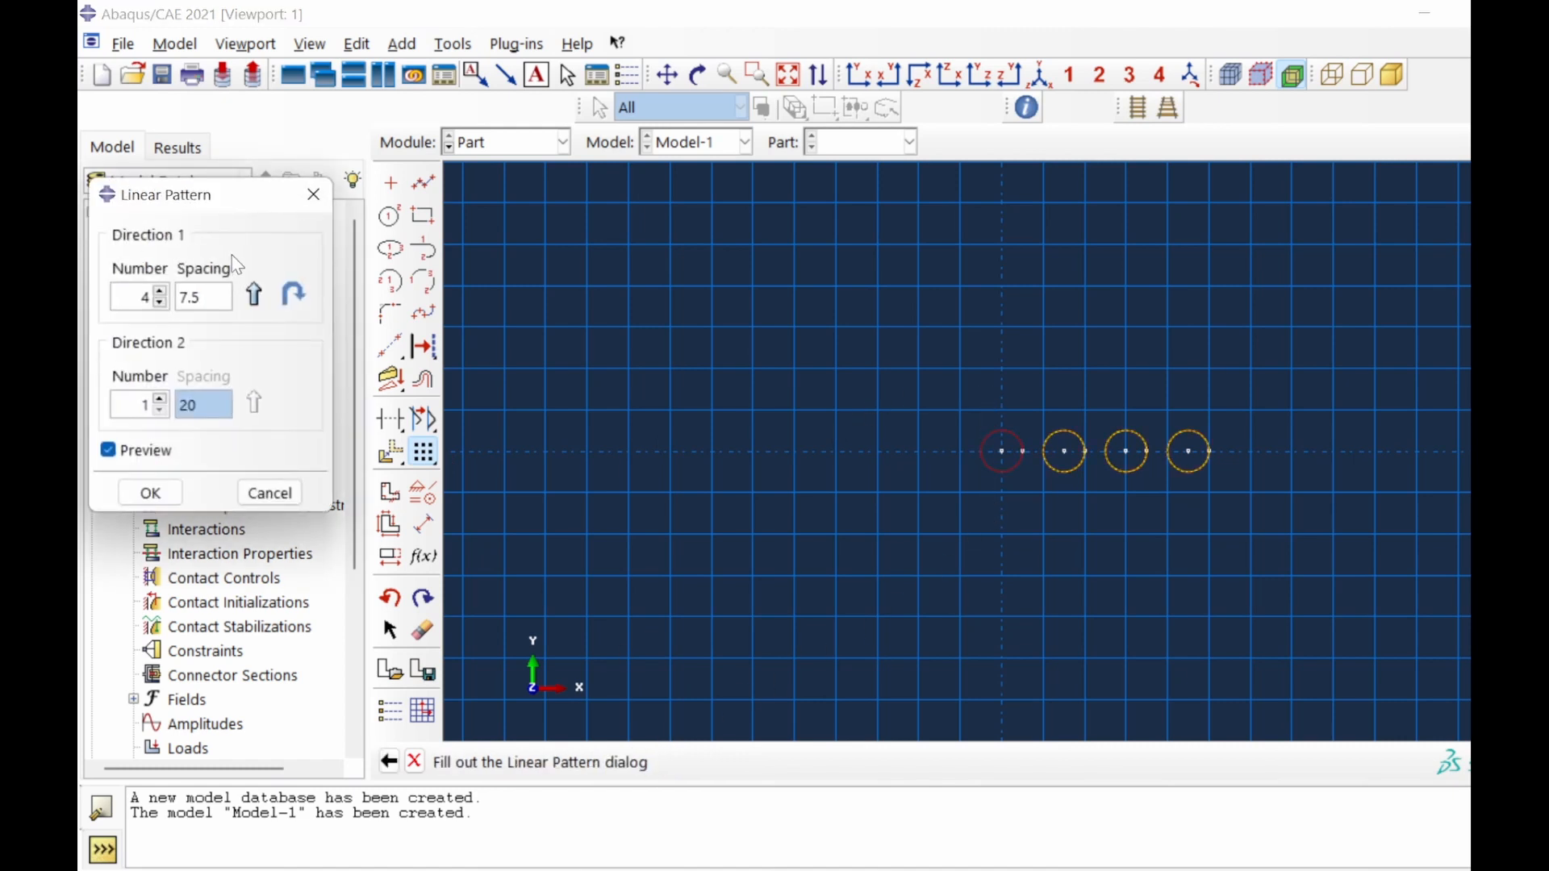
click(293, 294)
click(152, 492)
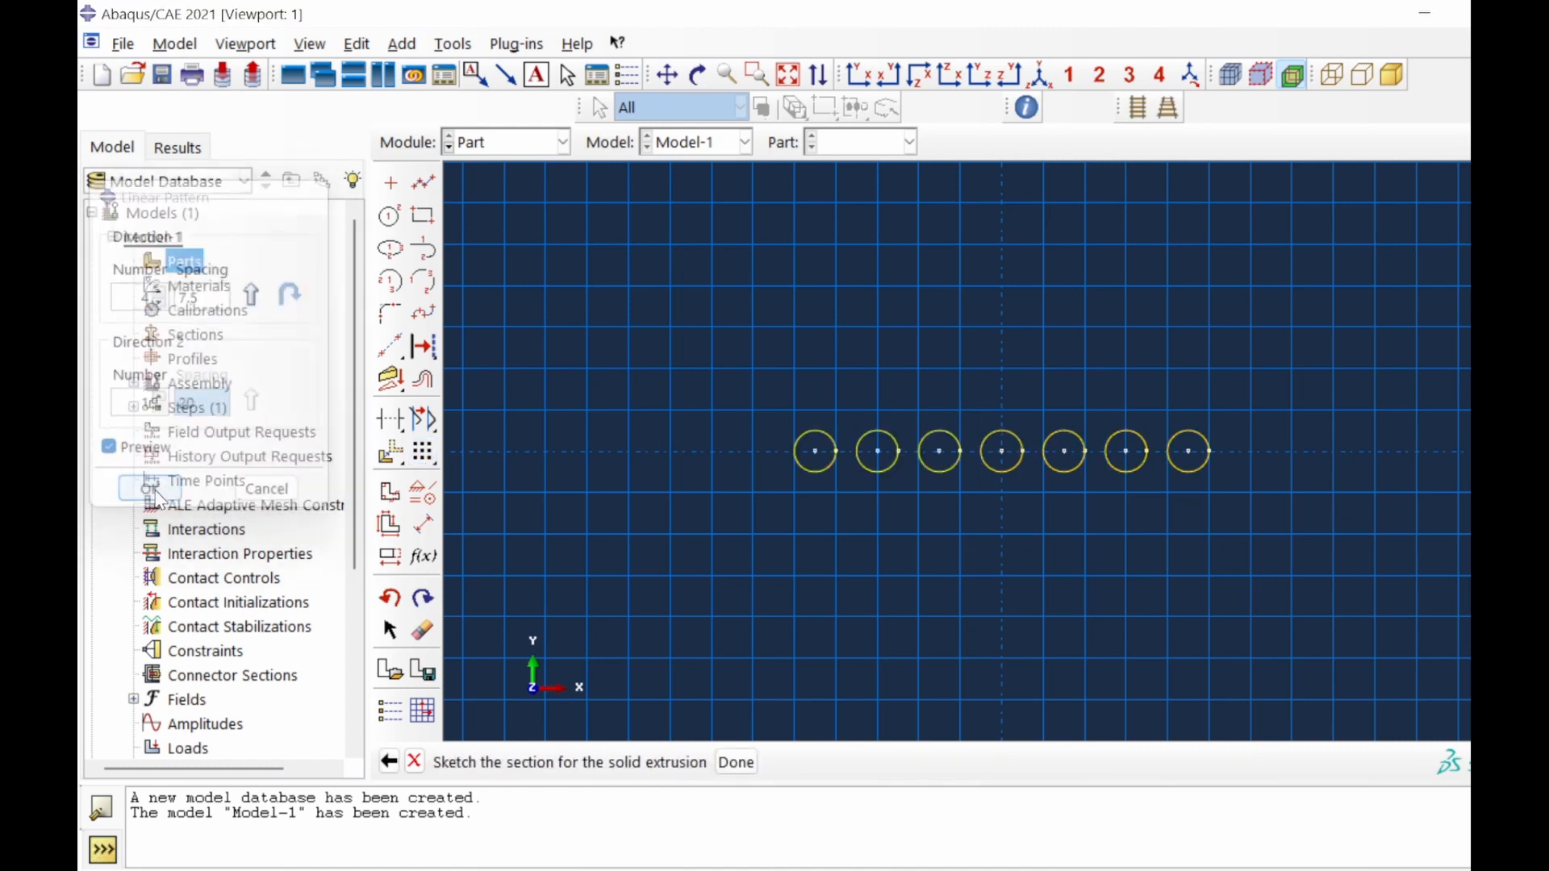
Finish the section sketch of the circle row and extrude it to a depth of 50.
click(736, 762)
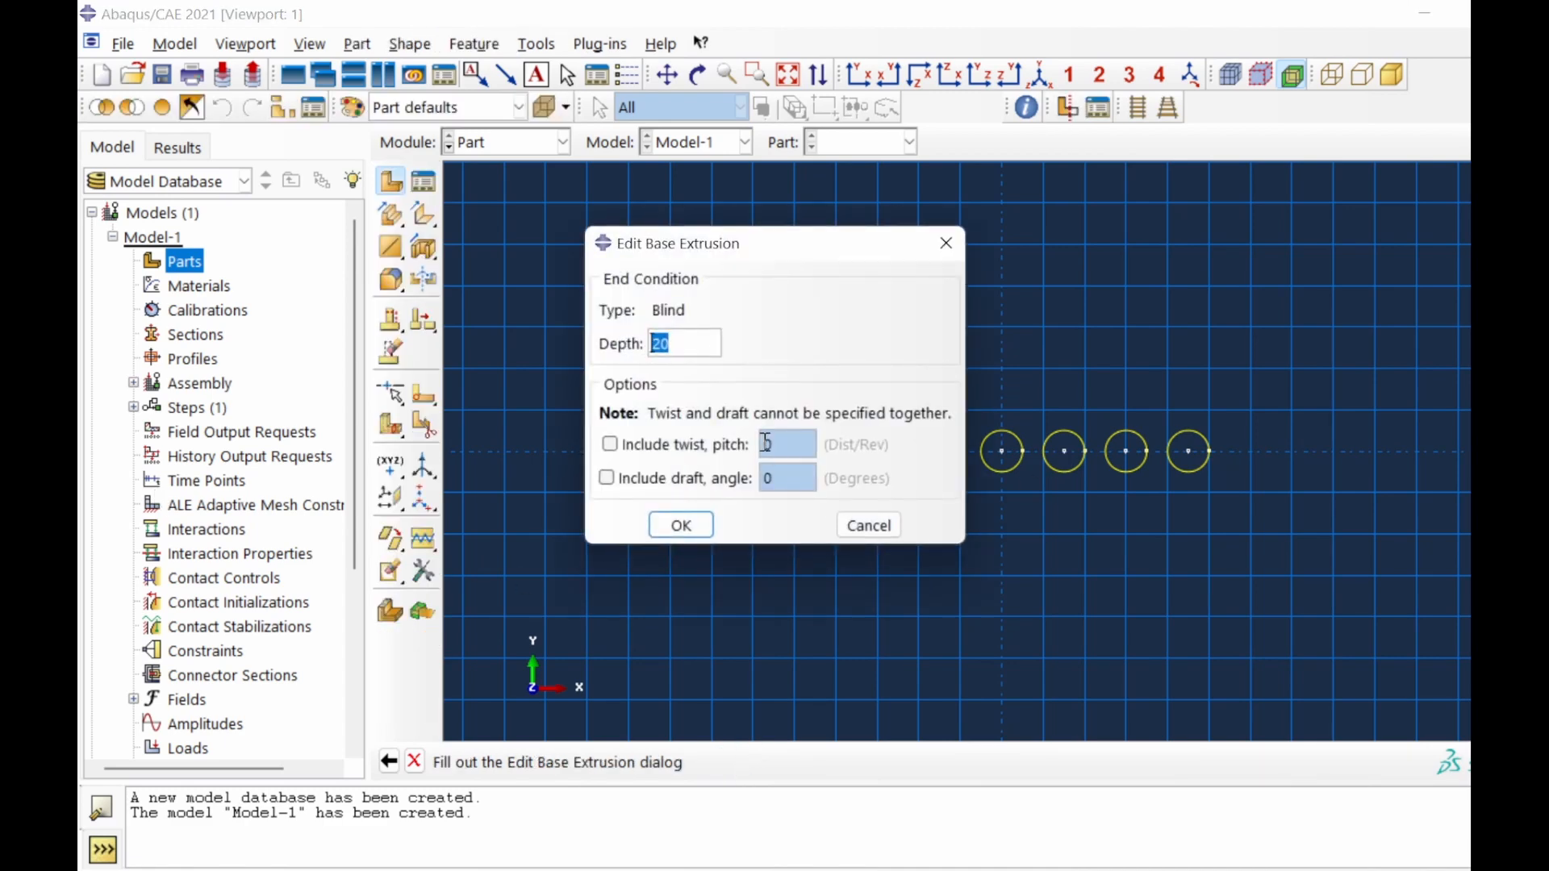
text(50)
key(Return)
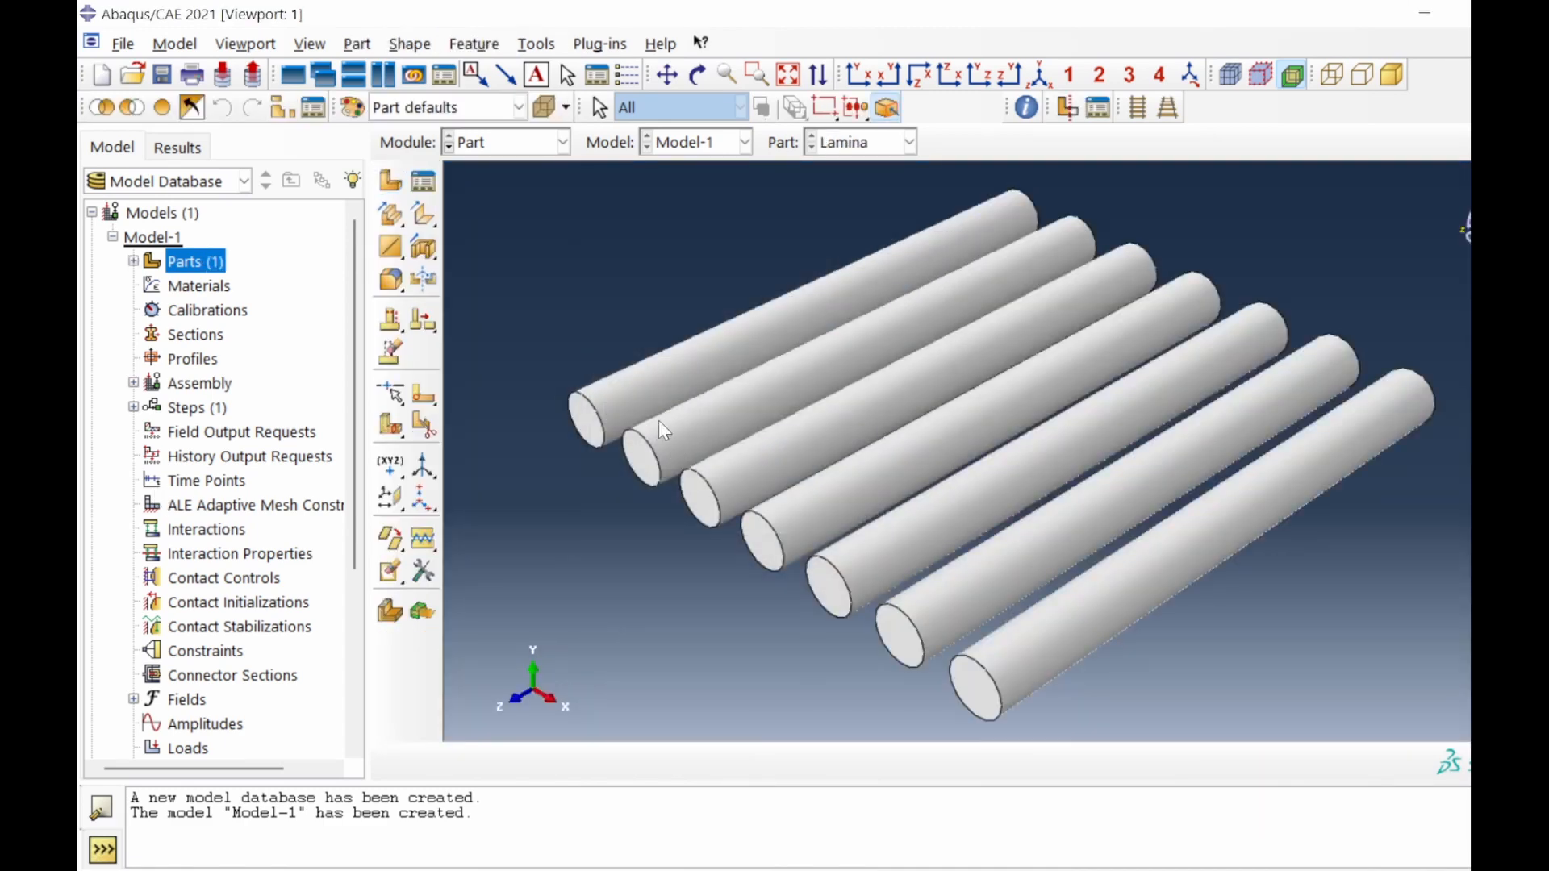
Create four dependent instances of the Lamina part in the assembly.
click(133, 382)
double_click(225, 410)
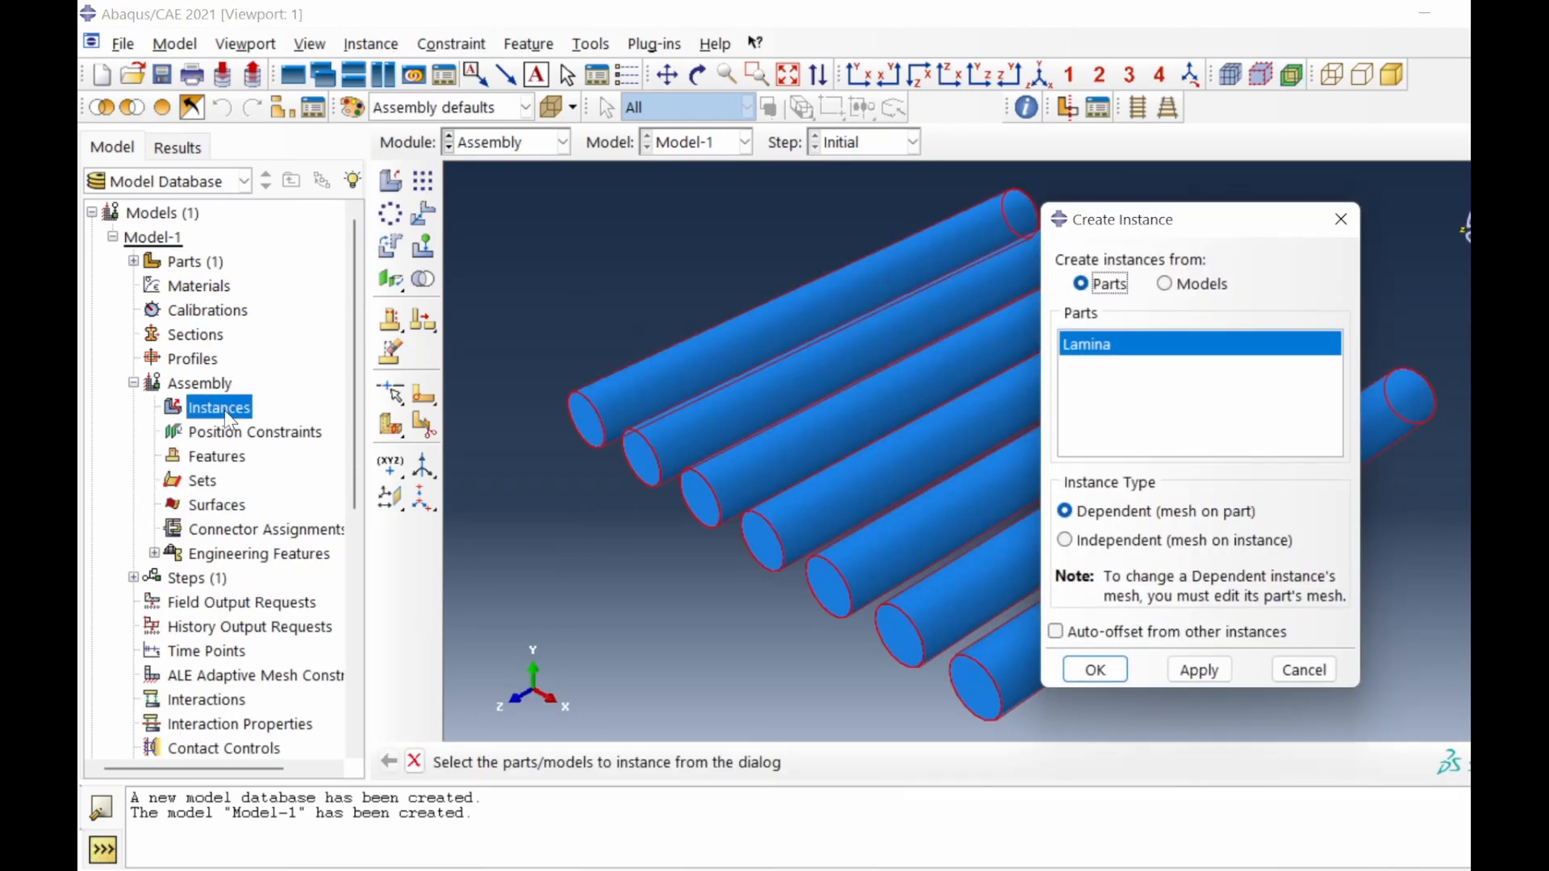
click(1095, 670)
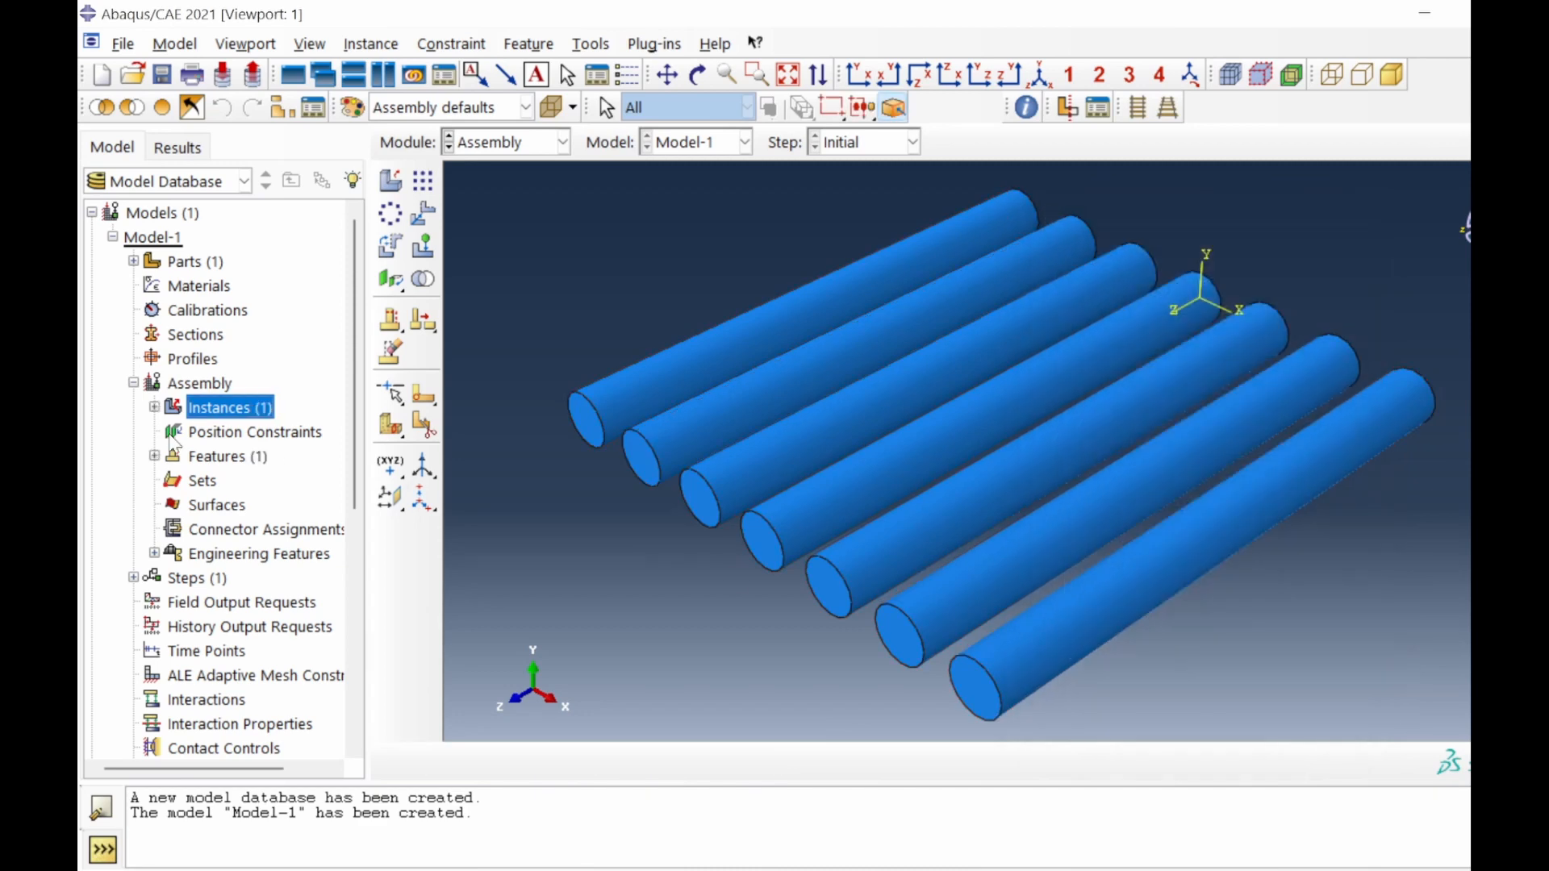
double_click(239, 415)
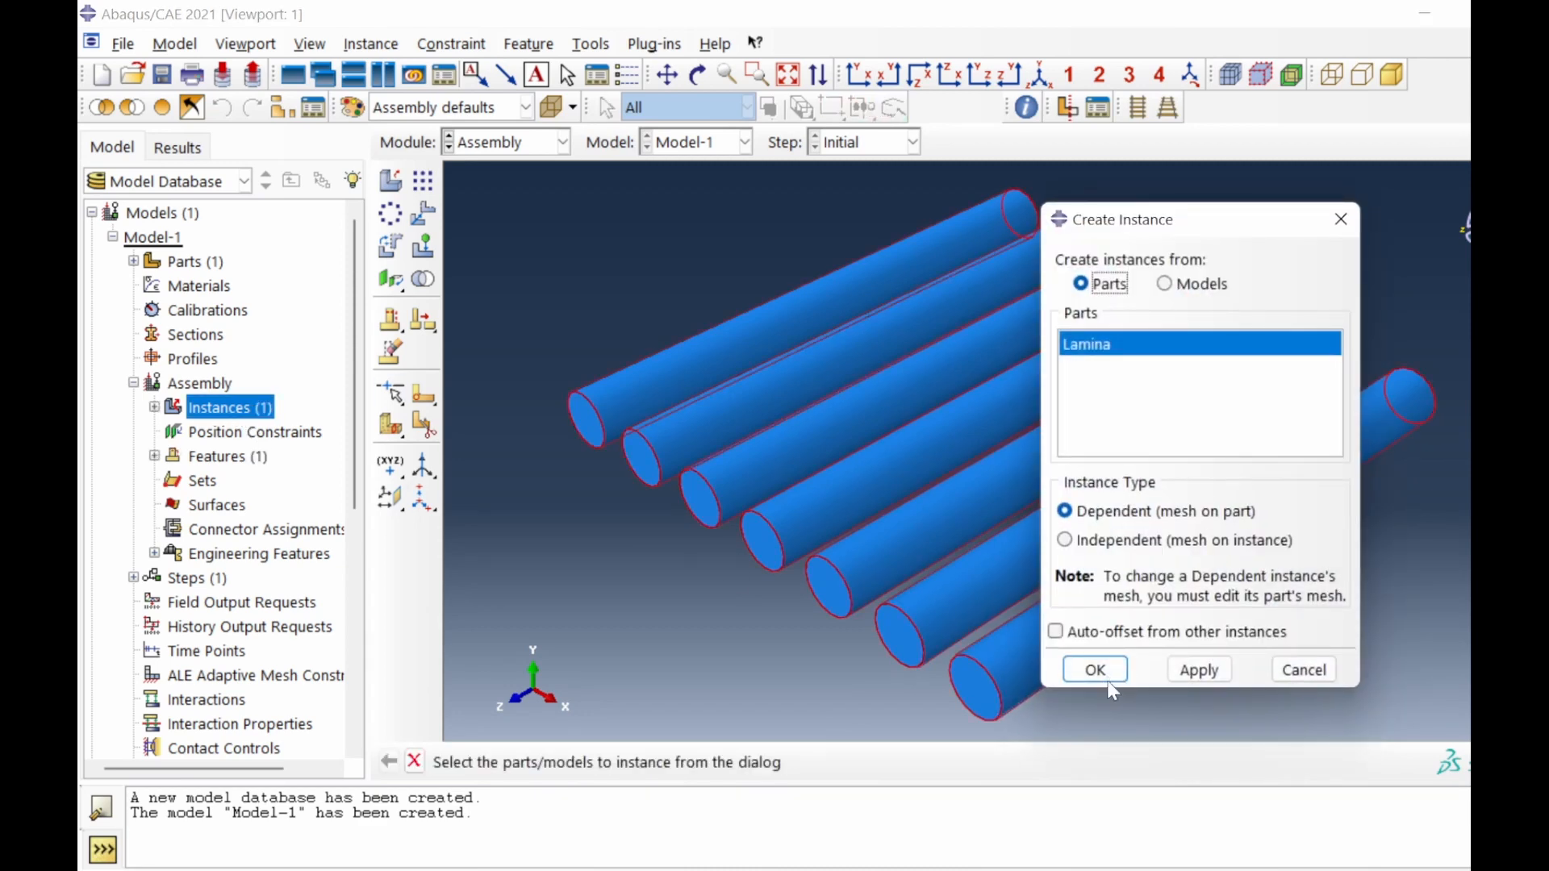
click(1095, 670)
click(154, 407)
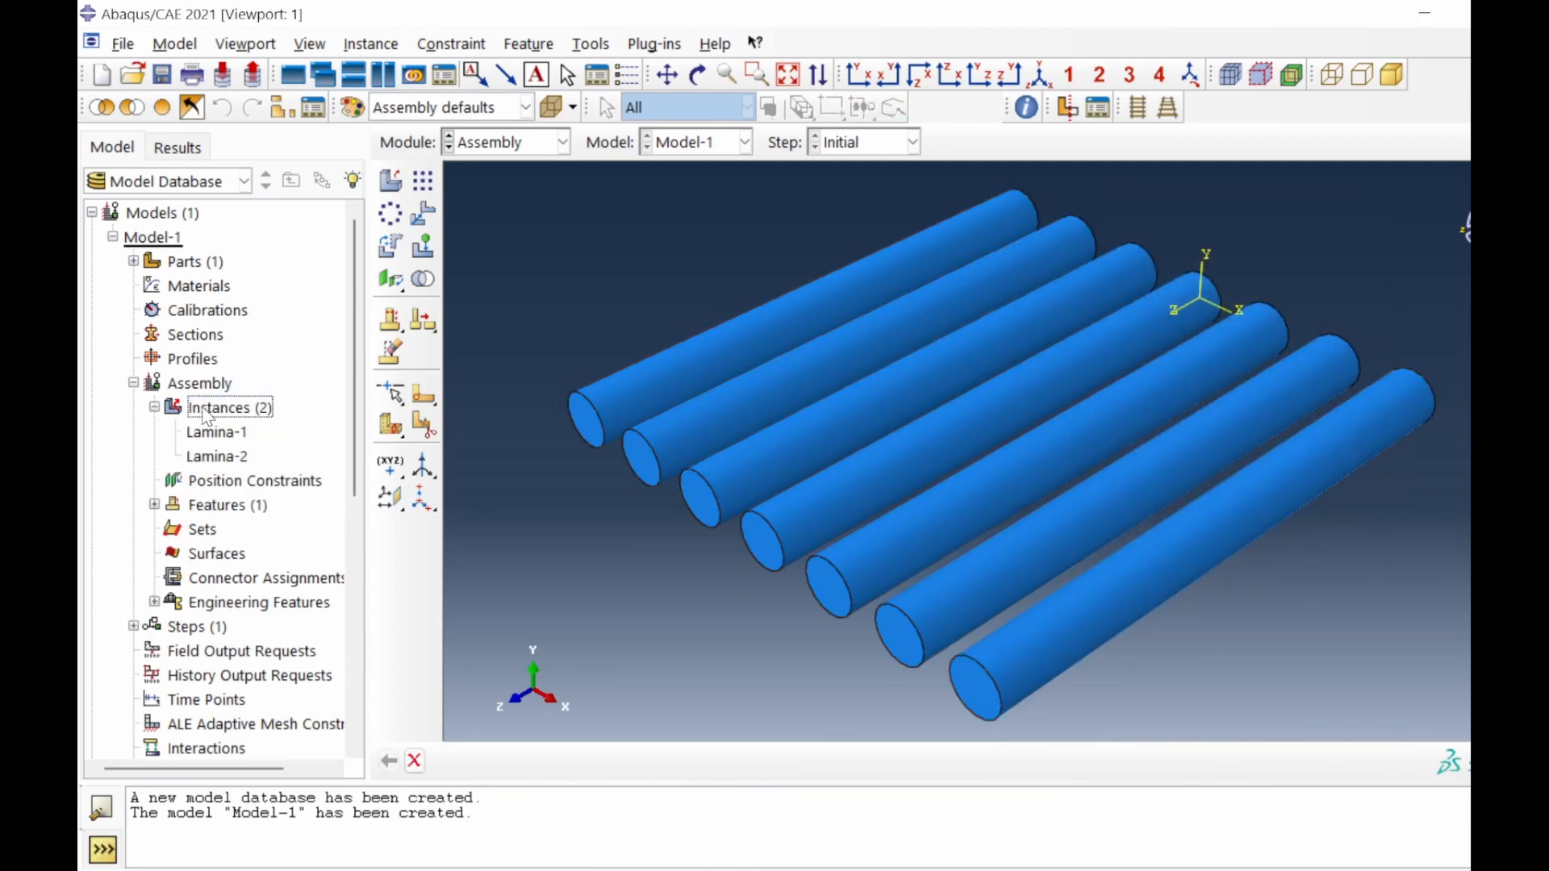
double_click(205, 416)
click(1094, 669)
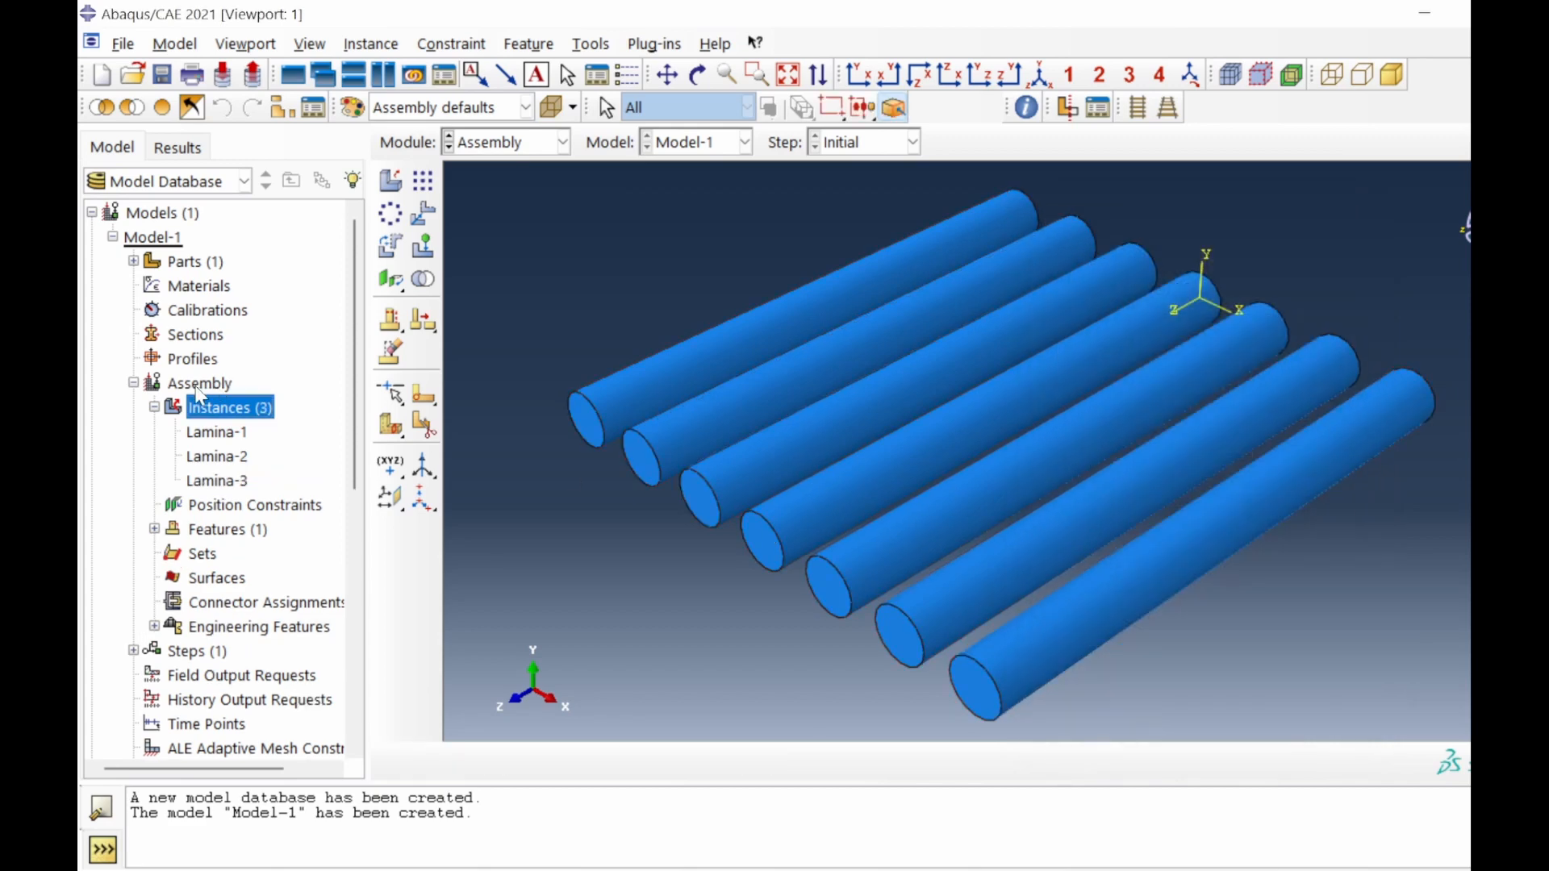
double_click(214, 411)
click(1085, 670)
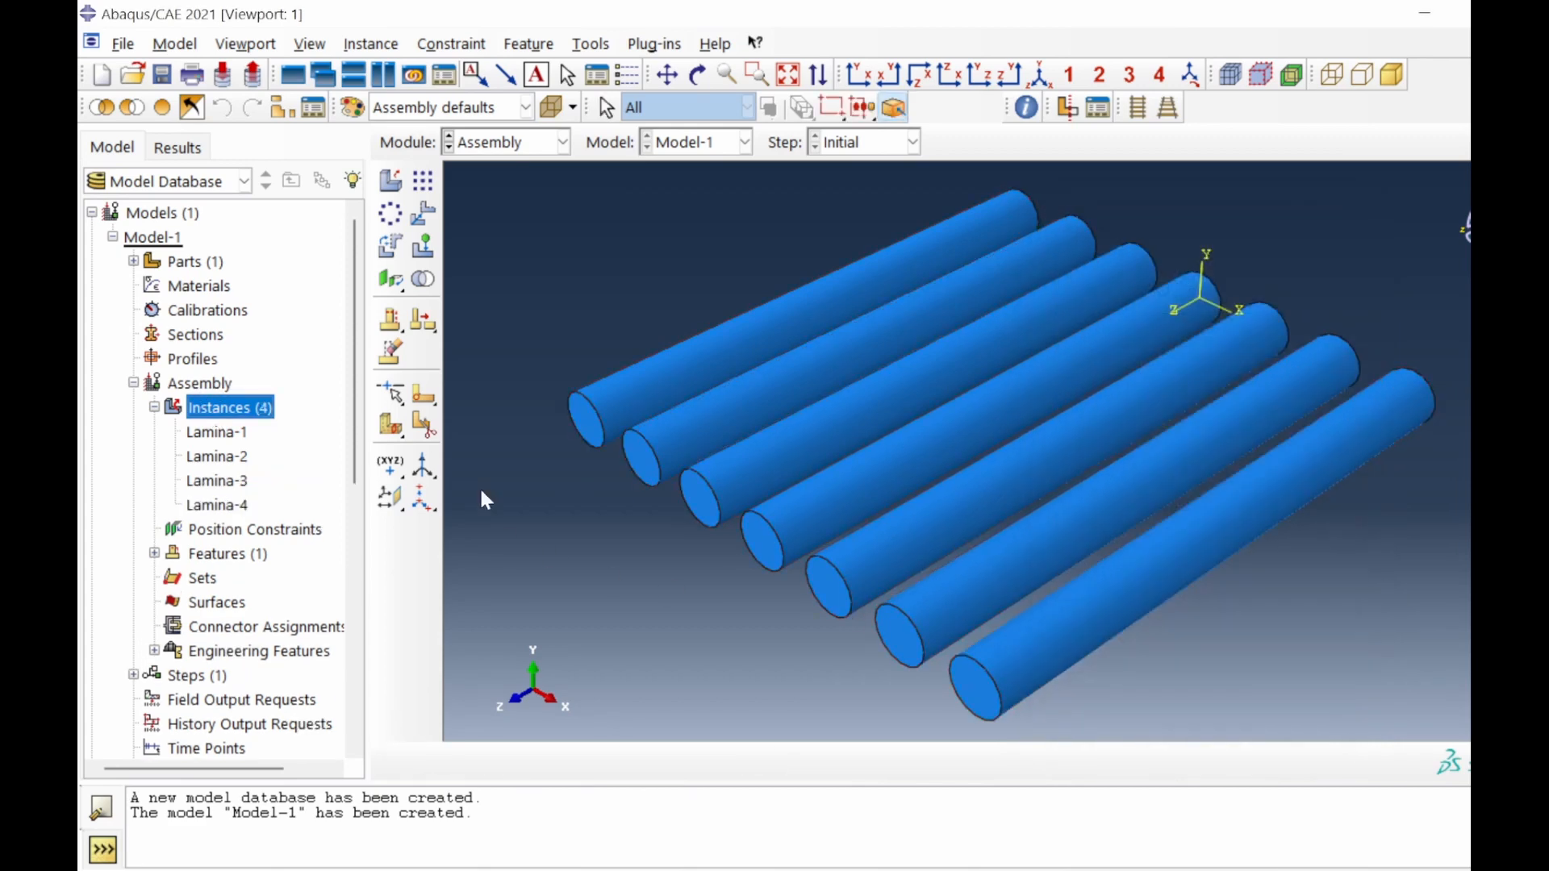
Translate instance Lamina-2 by a vector from the origin to 0.0,7.5,0.0 and accept the position.
click(422, 215)
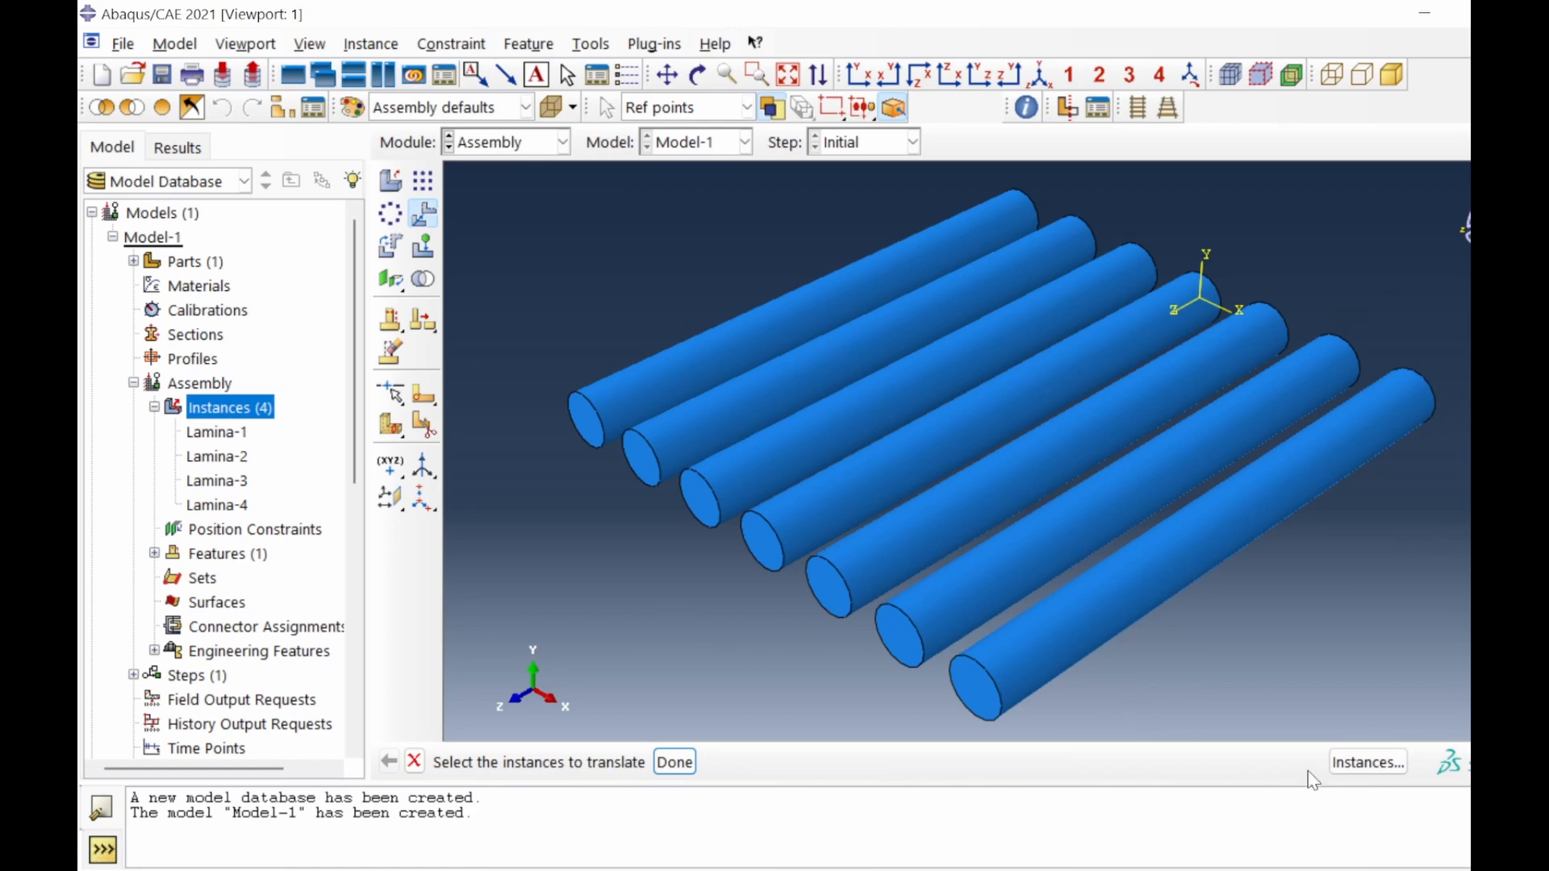
click(1368, 763)
click(155, 338)
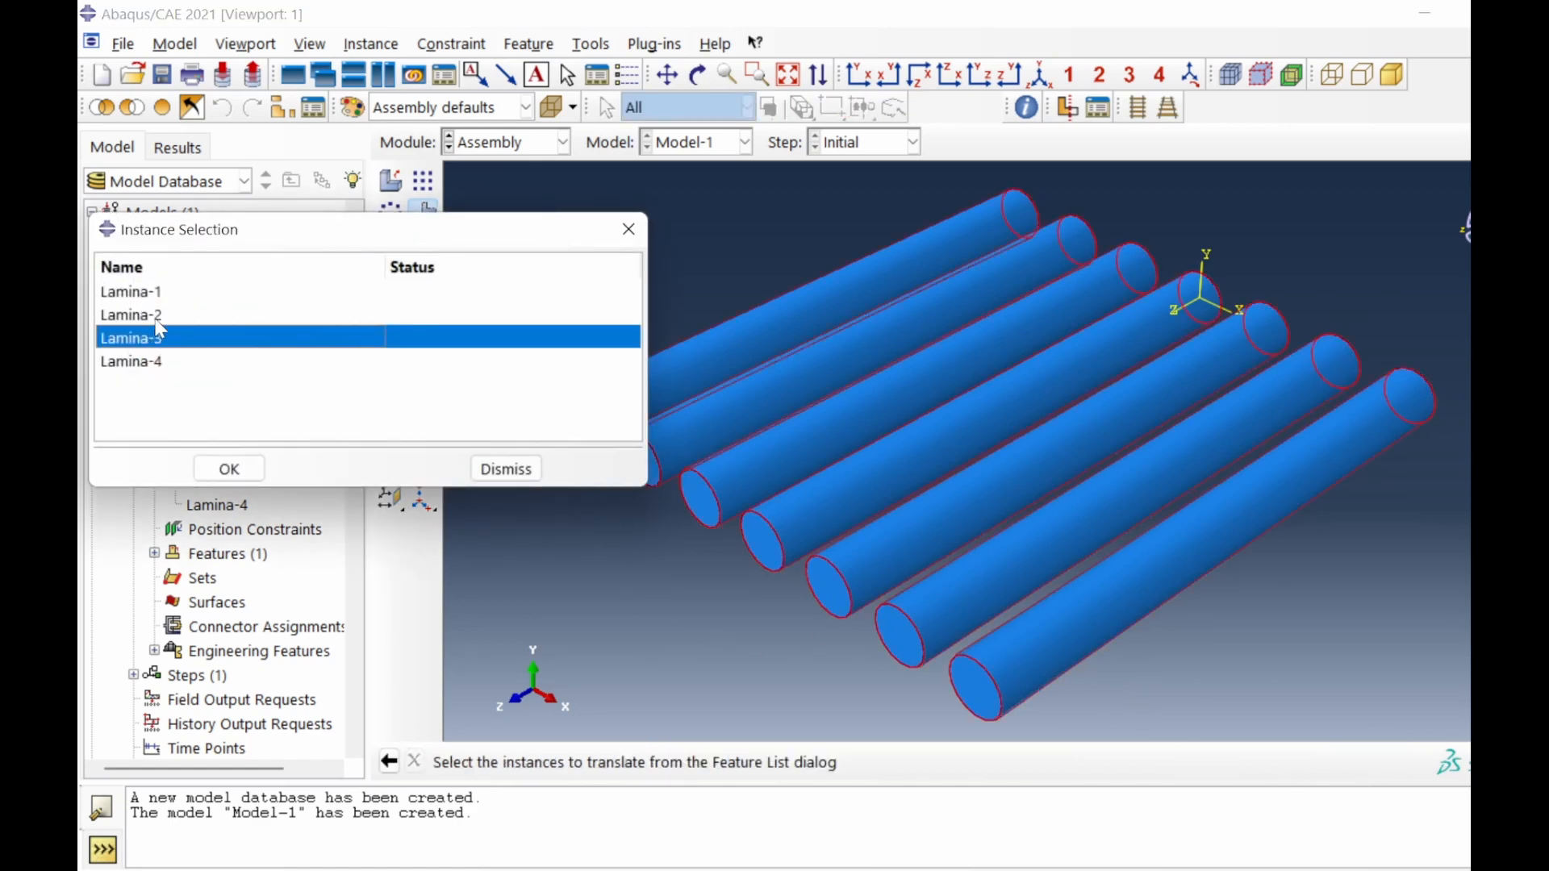
click(153, 315)
click(234, 469)
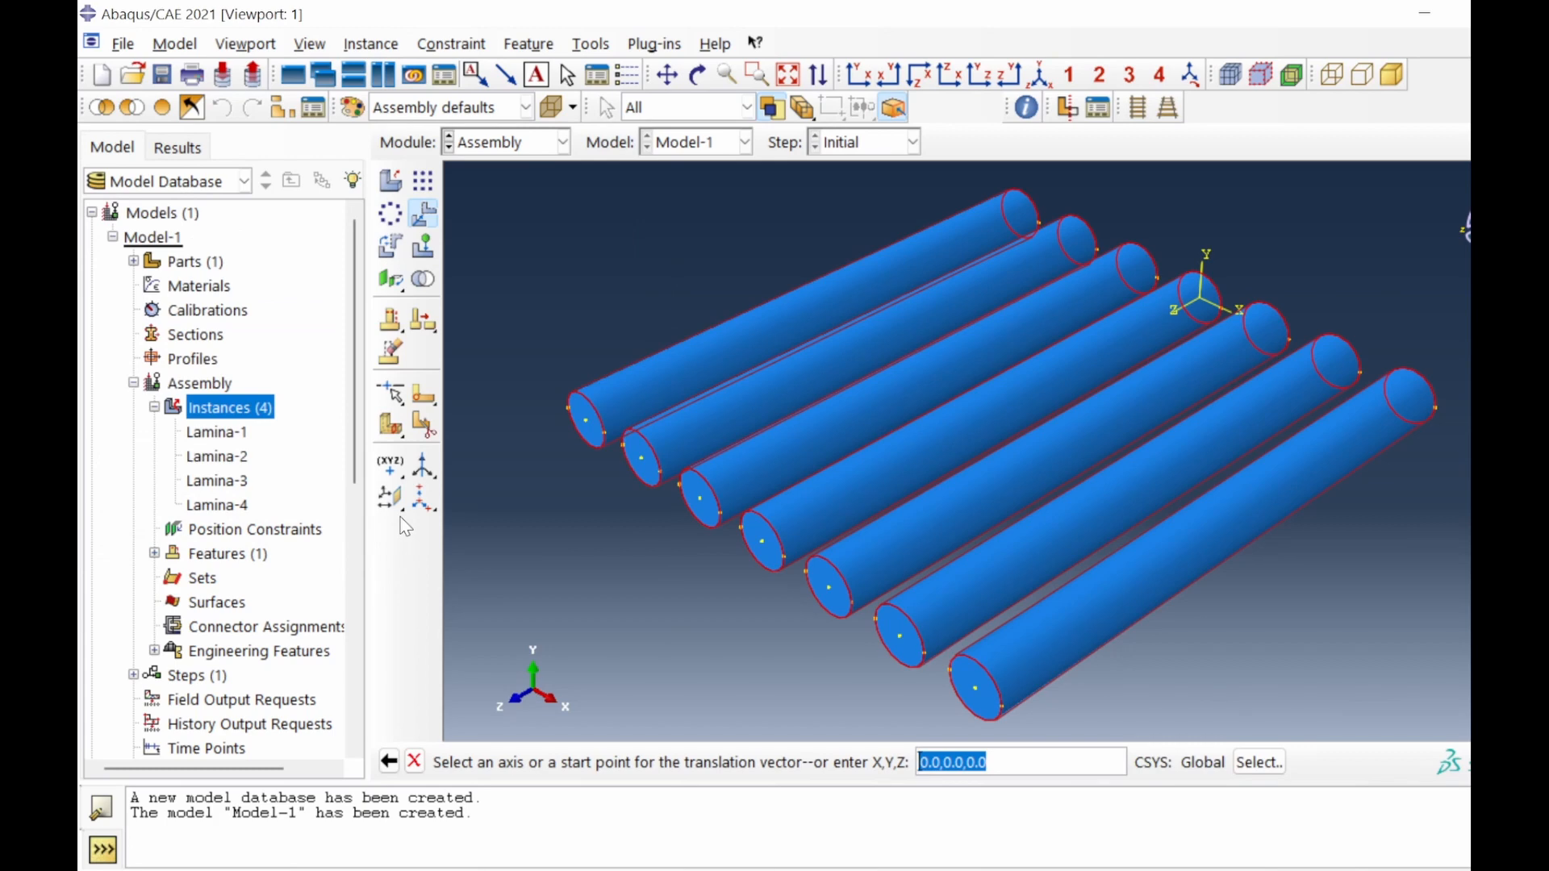
key(Return)
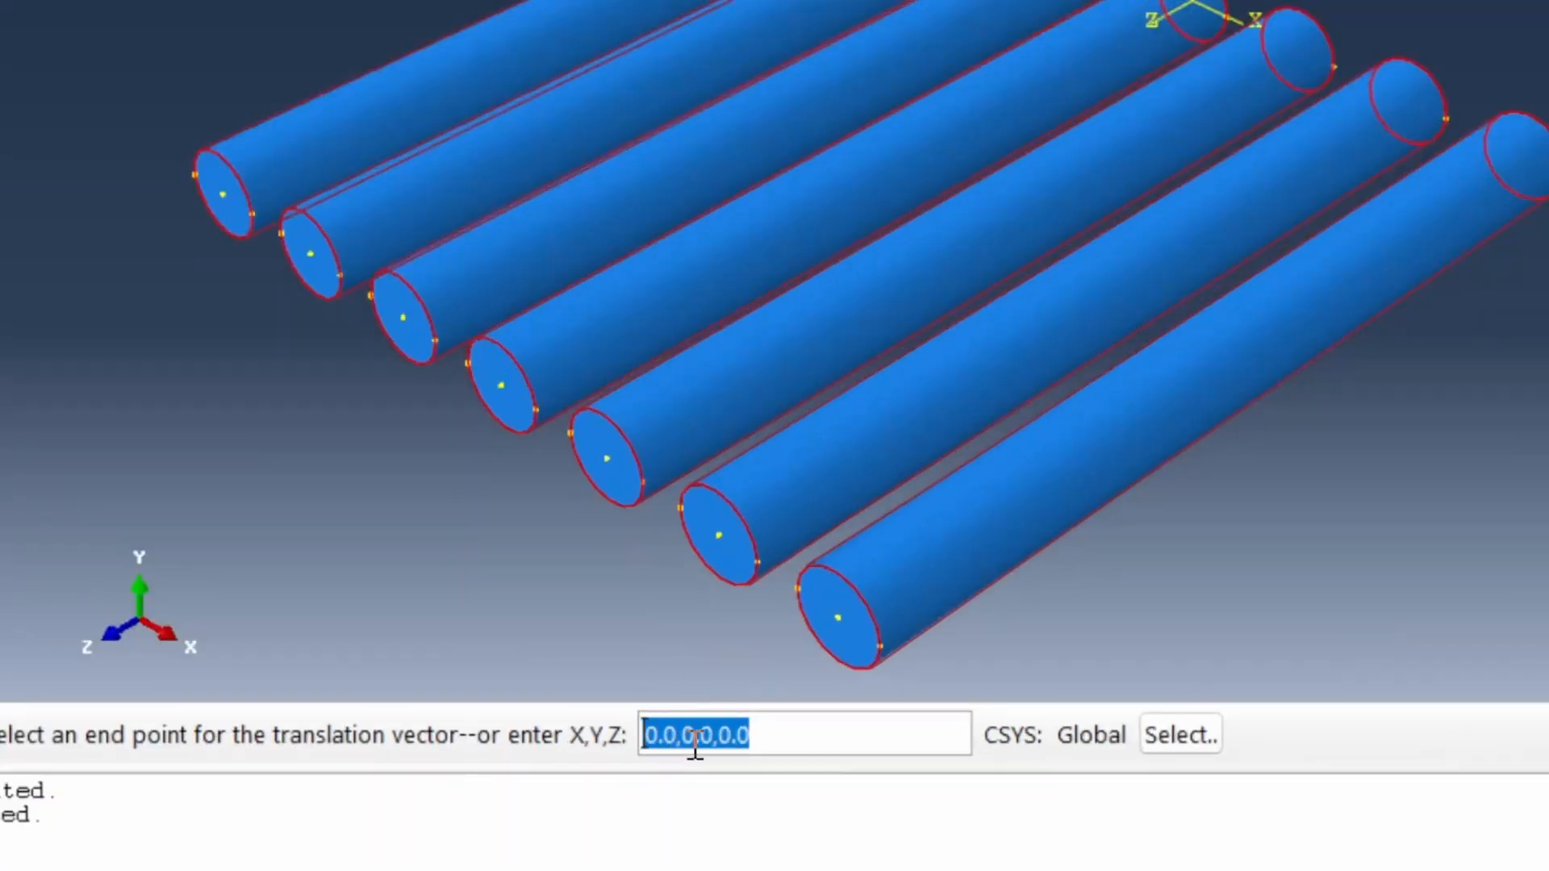
click(885, 762)
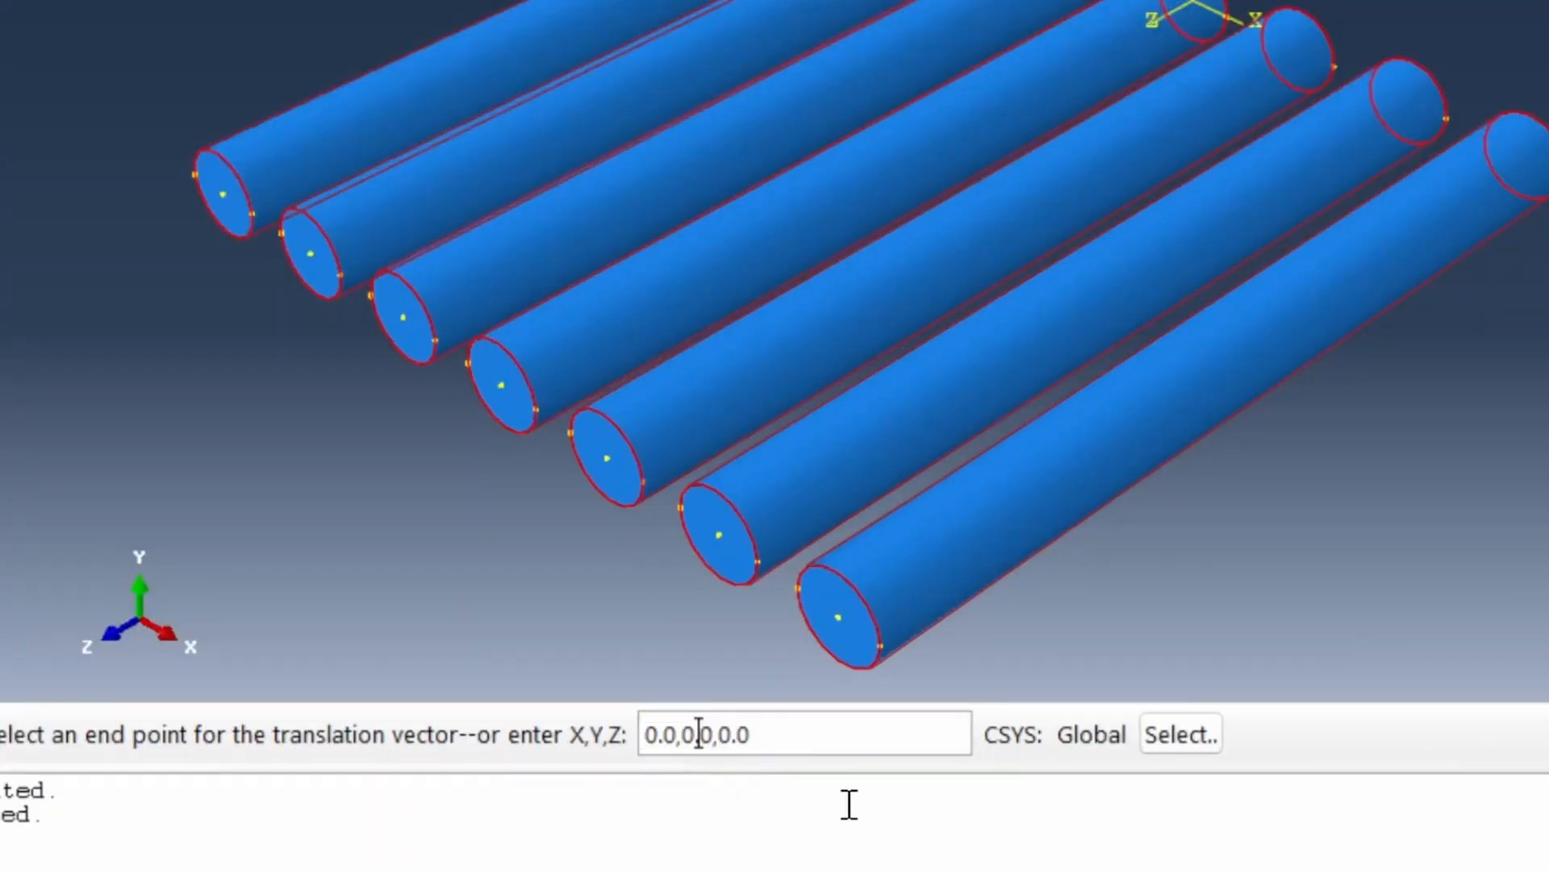
drag(682, 734, 713, 736)
text(7.5)
key(Return)
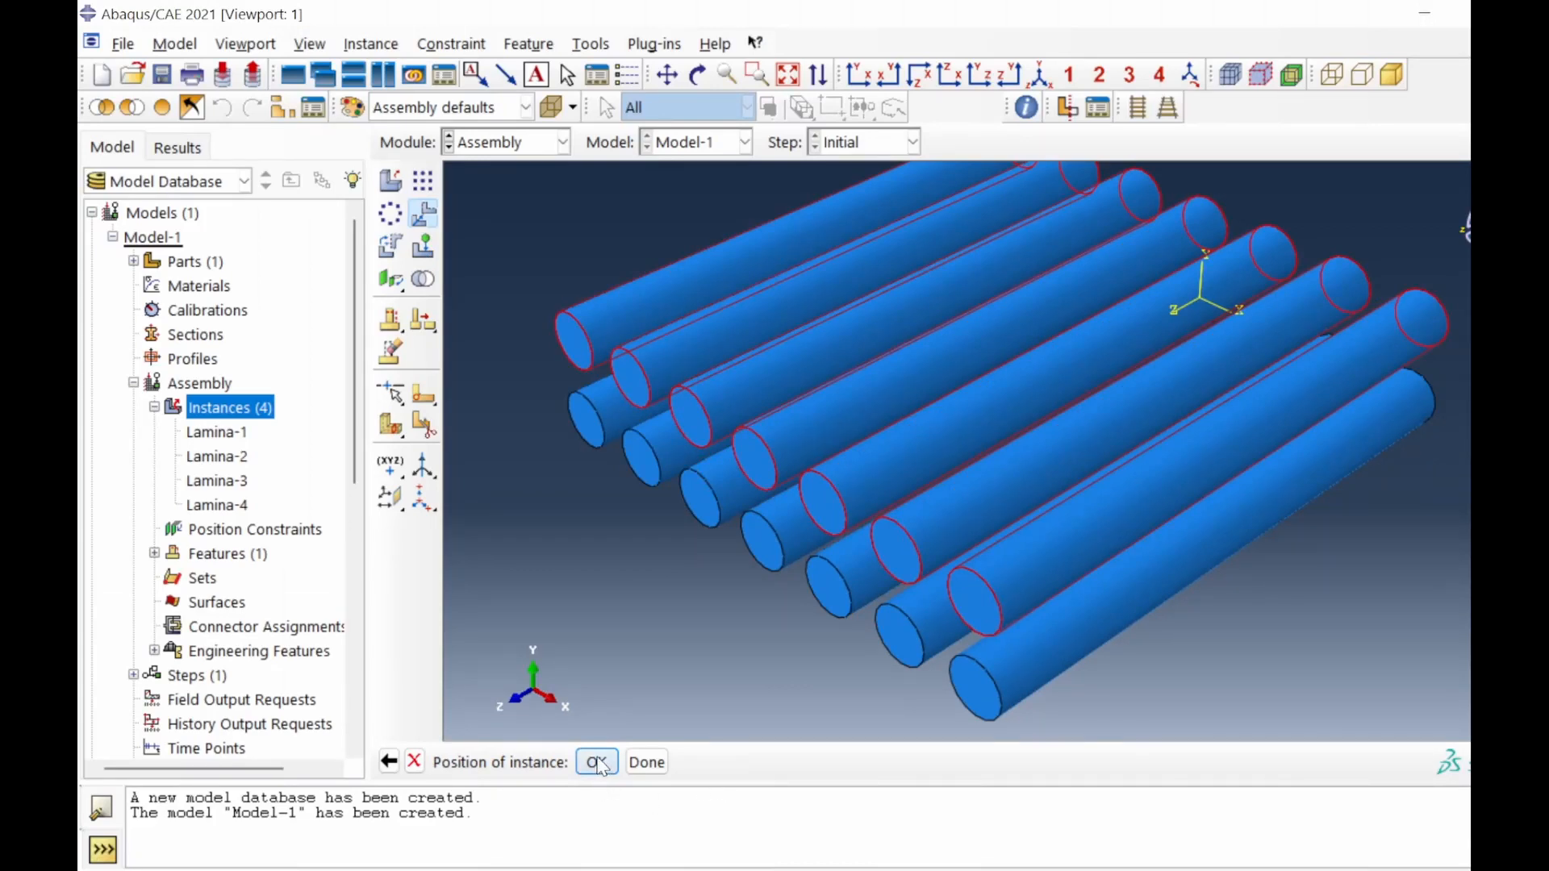
click(596, 762)
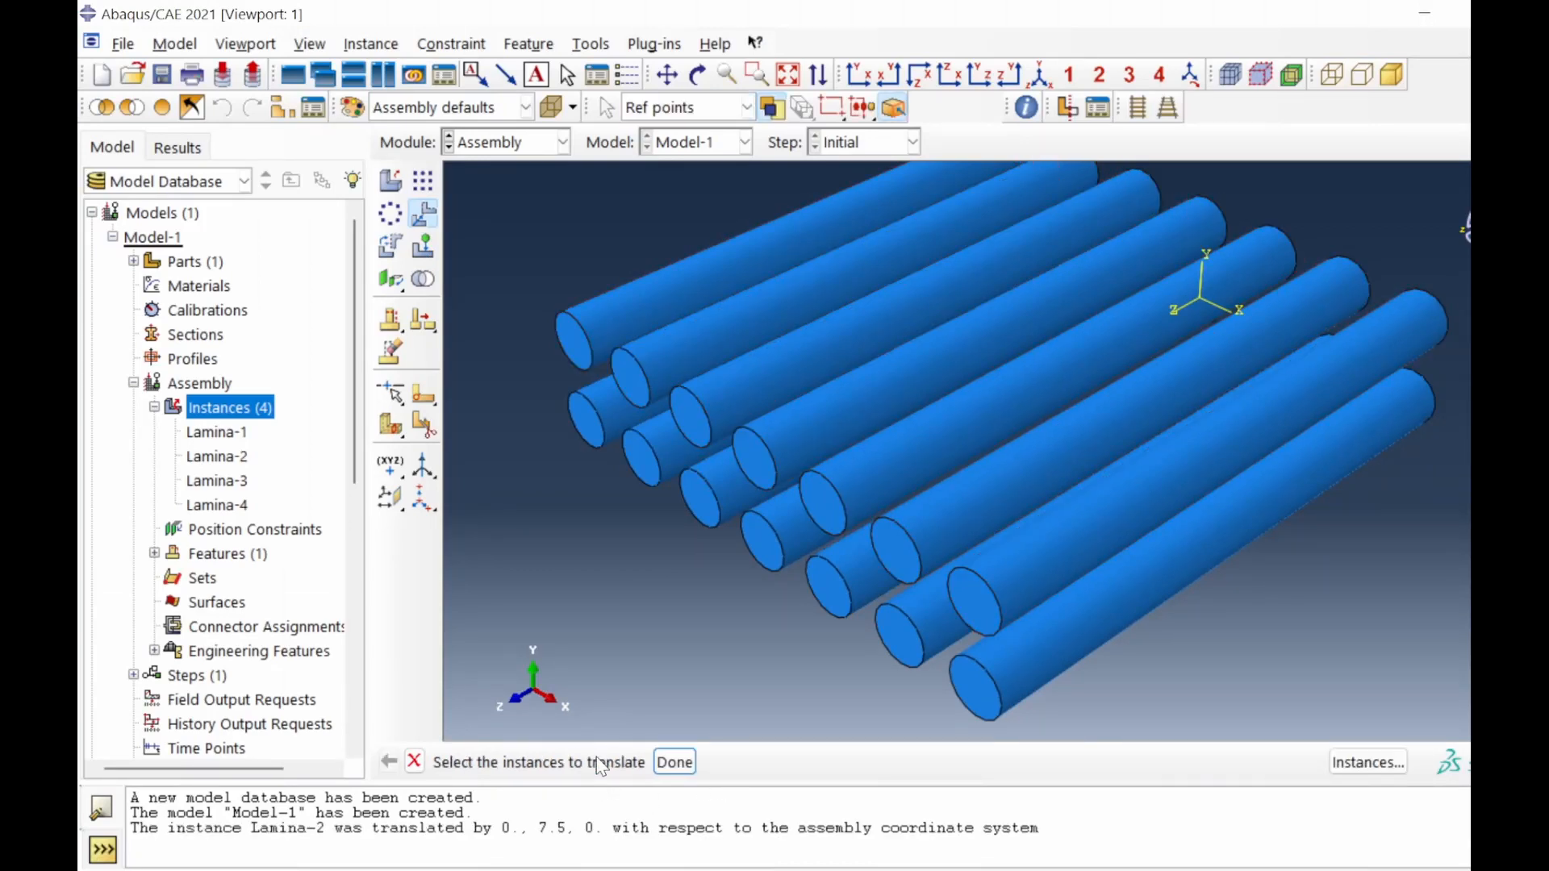
Translate instance Lamina-3 by a vector from the origin to 0.0,15,0.0 and accept the position.
click(1343, 758)
click(194, 338)
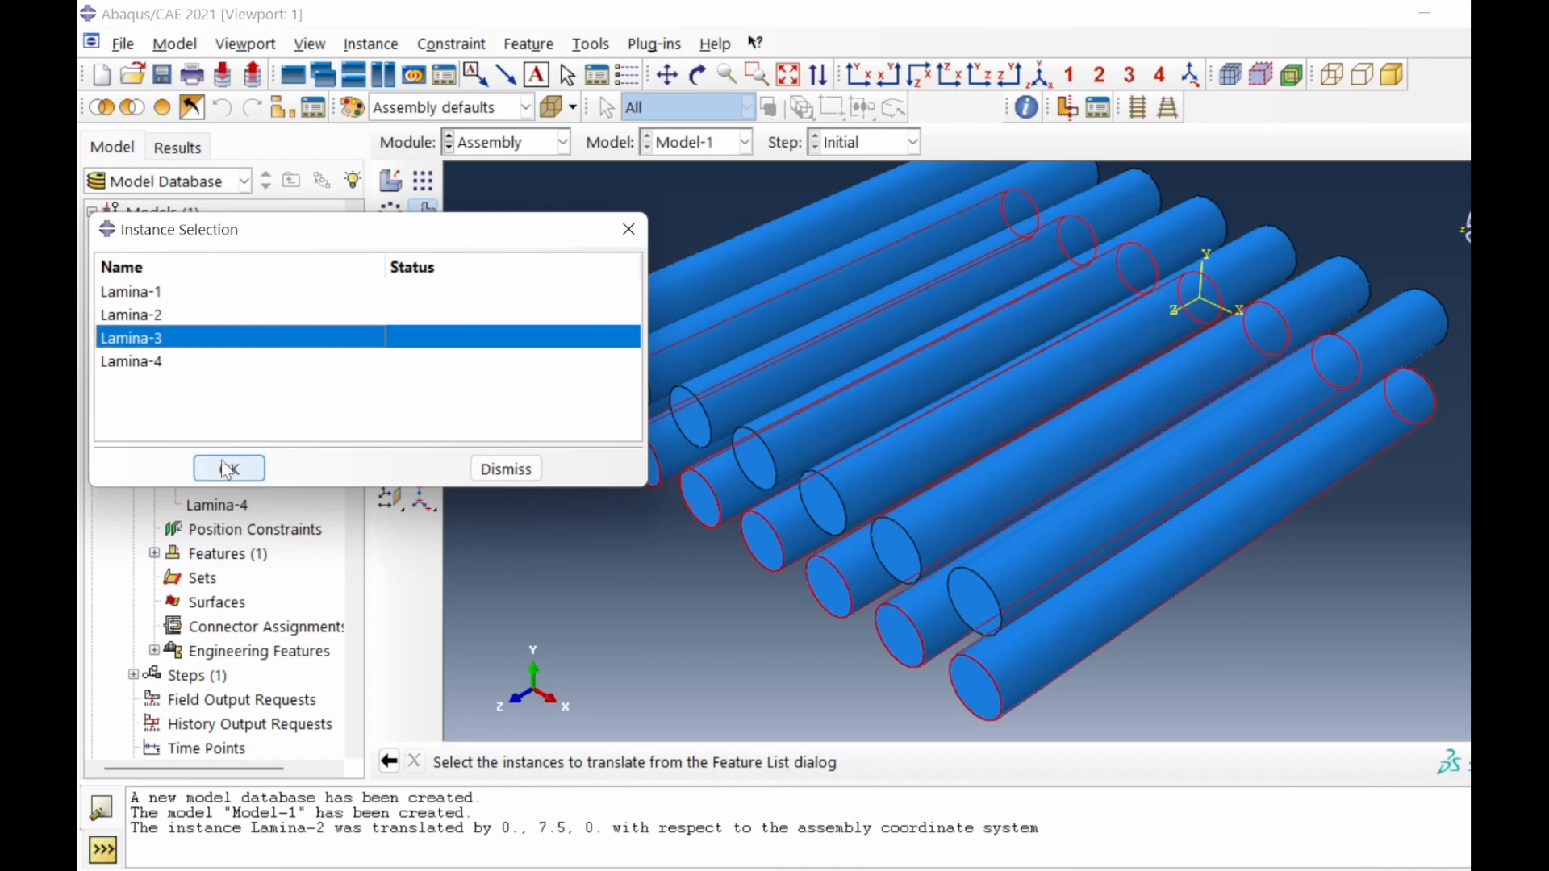
click(228, 469)
click(953, 761)
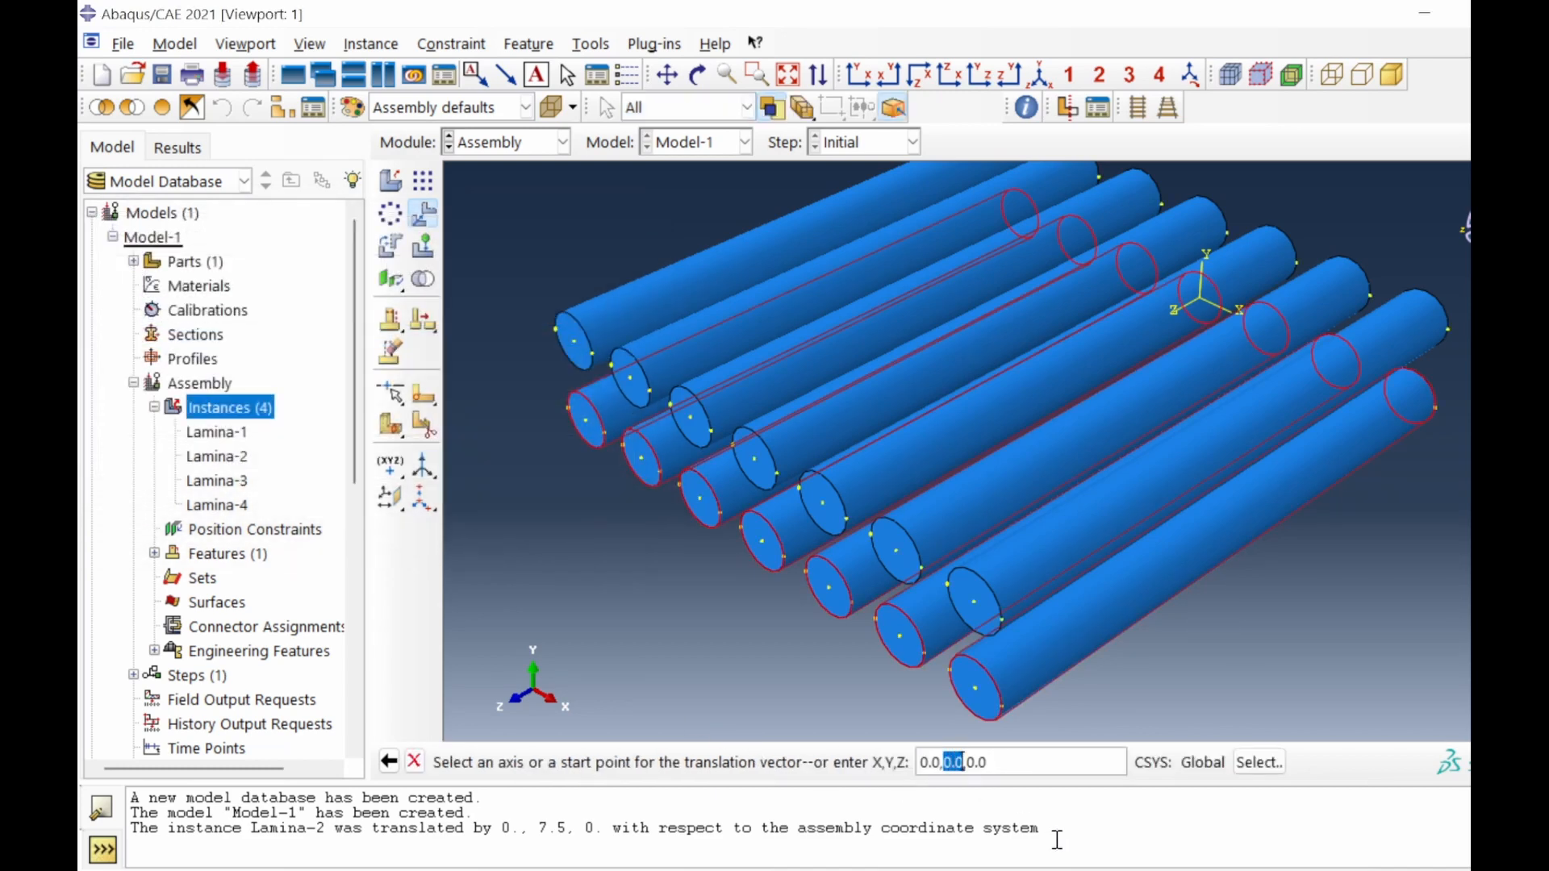
key(Return)
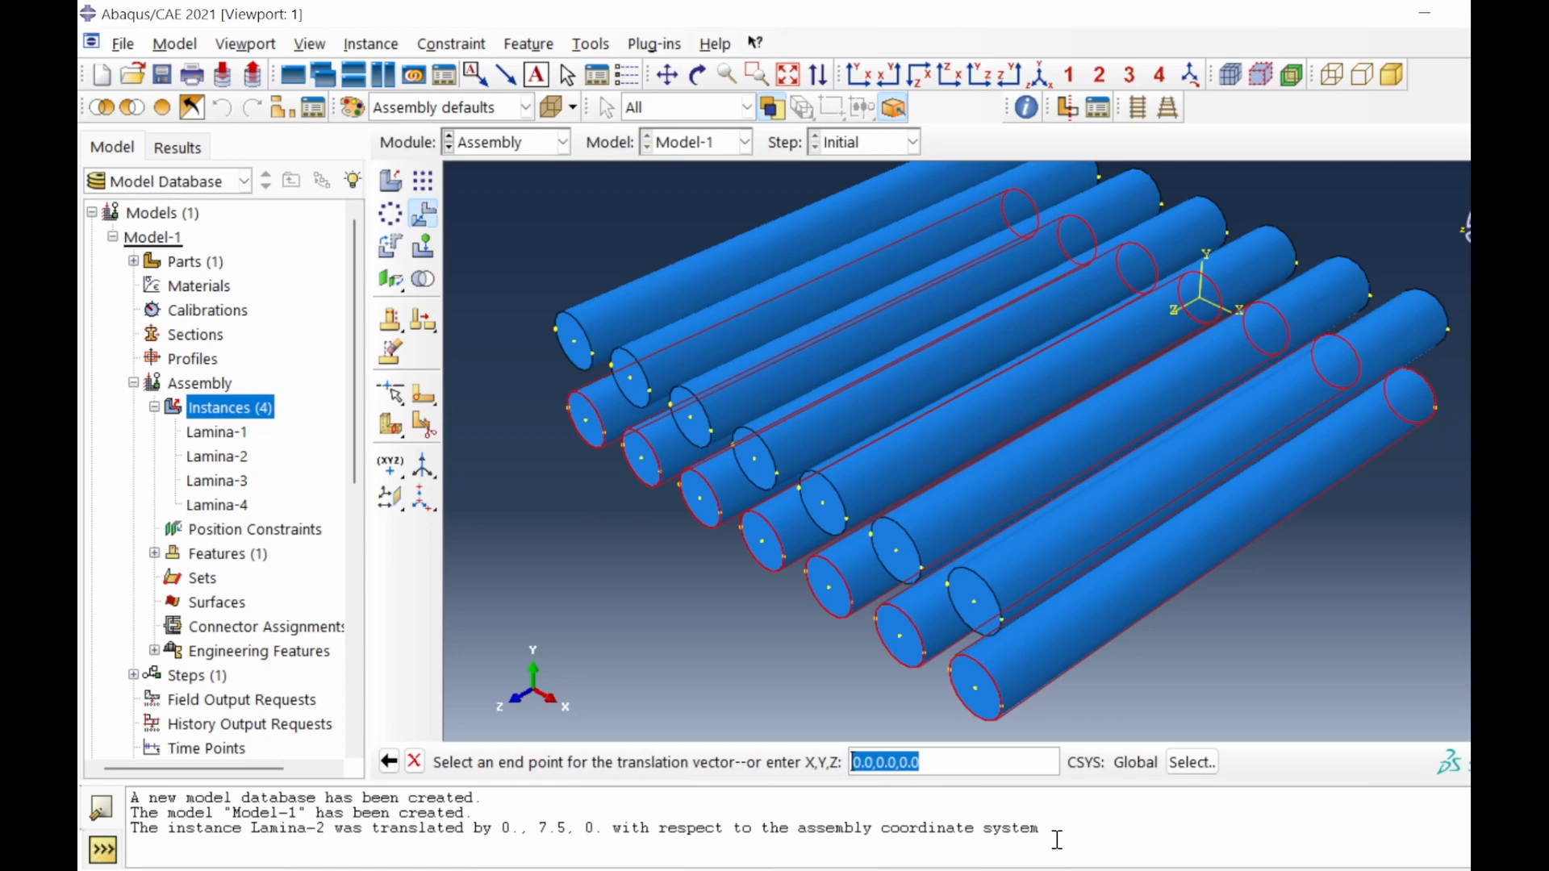
click(876, 762)
key(shift+Right)
key(shift+Right)
key(shift+Right)
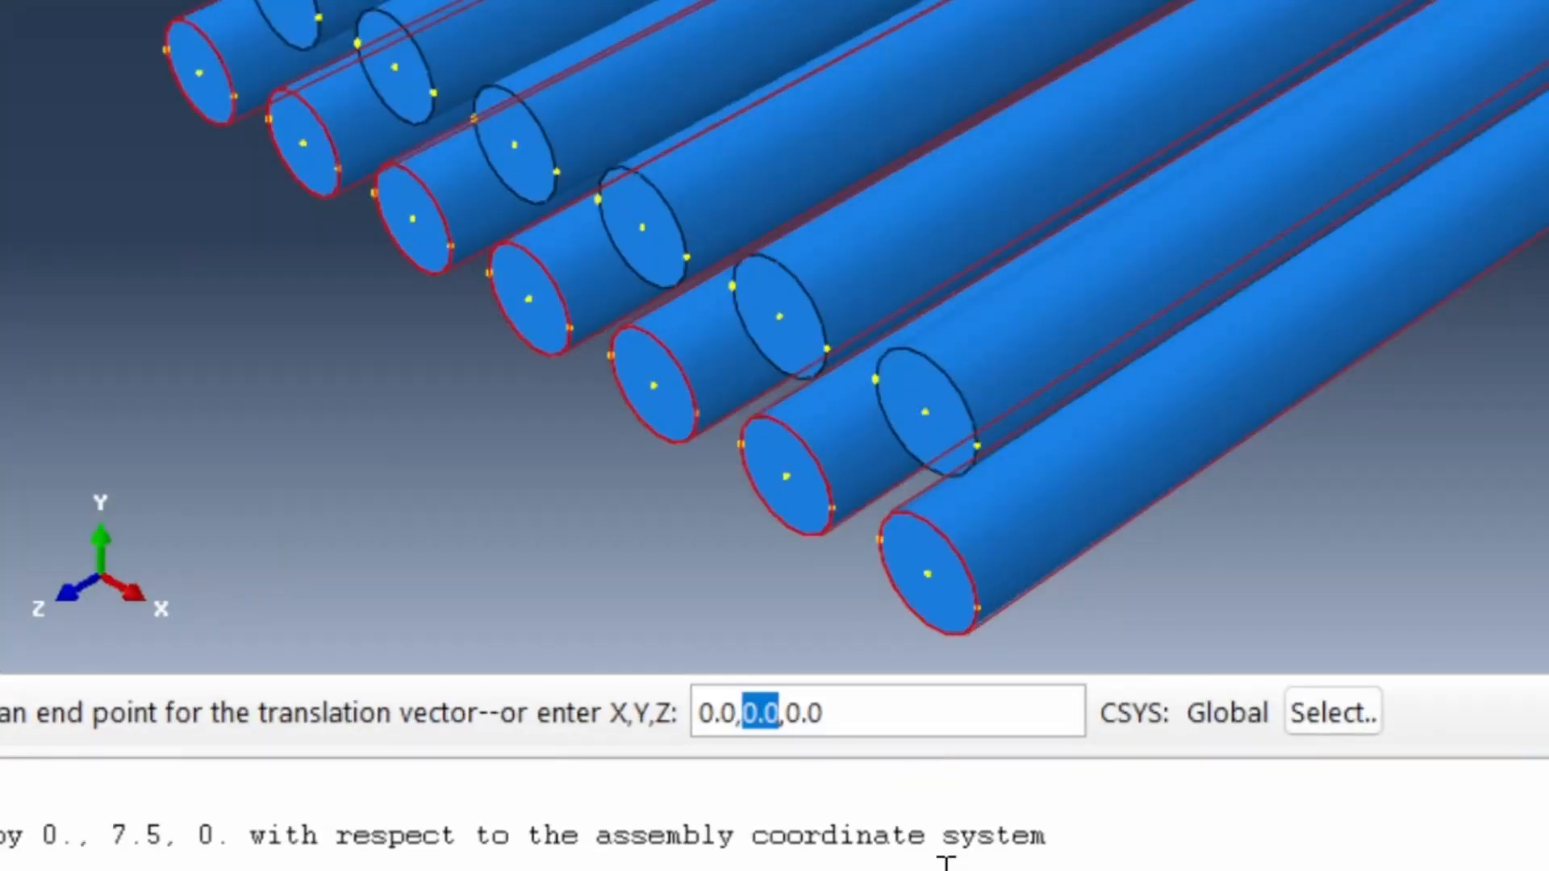
text(15)
key(Return)
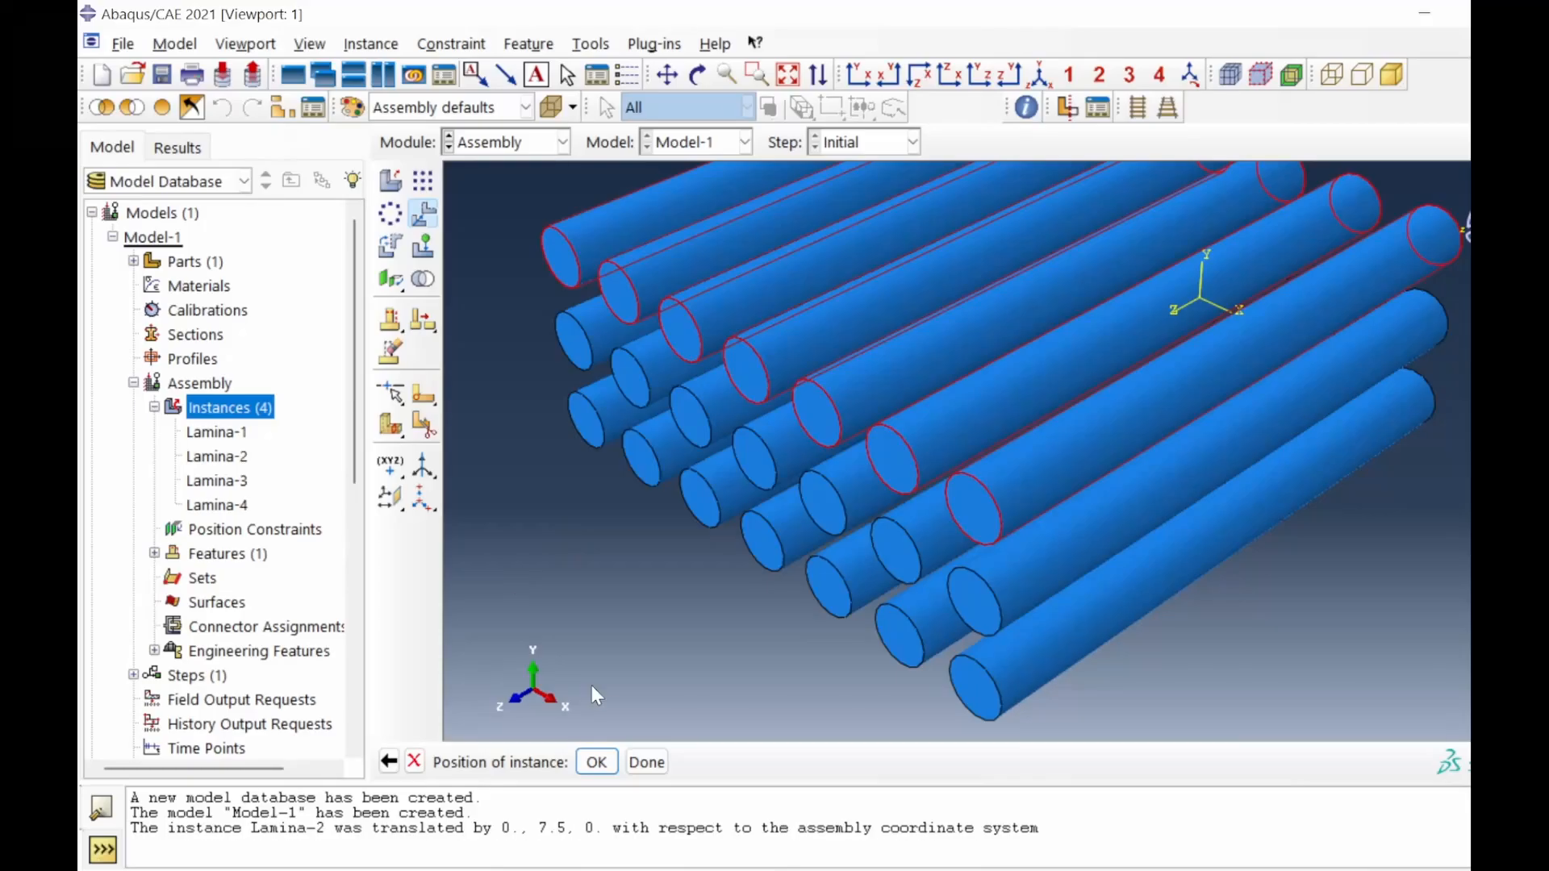
click(596, 763)
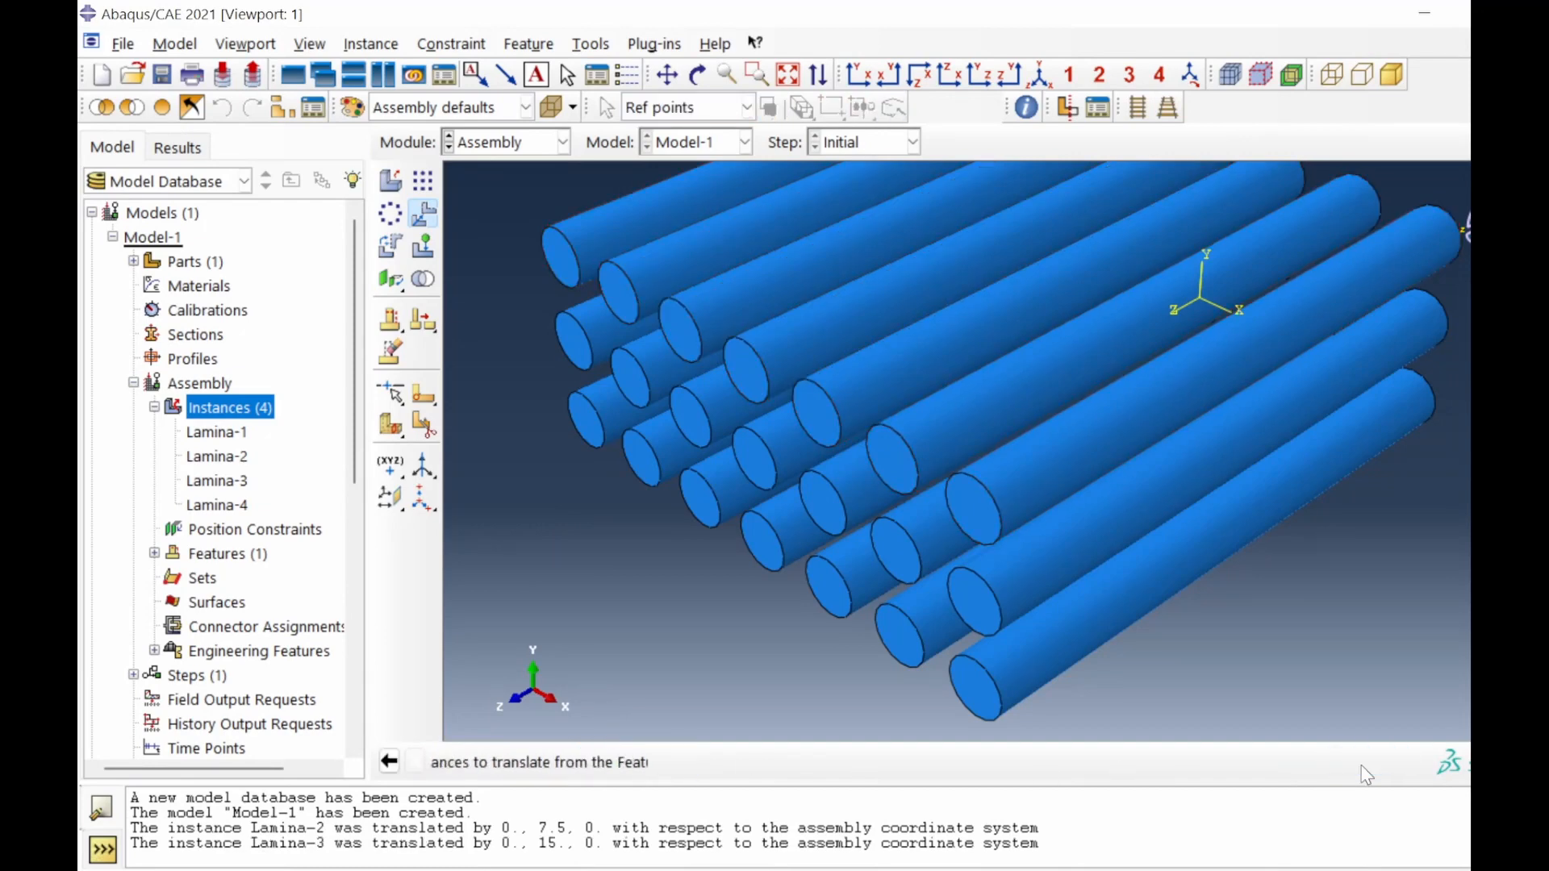
Translate instance Lamina-4 by a vector from the origin to 0.0,22.5,0.0 and accept the position.
click(149, 361)
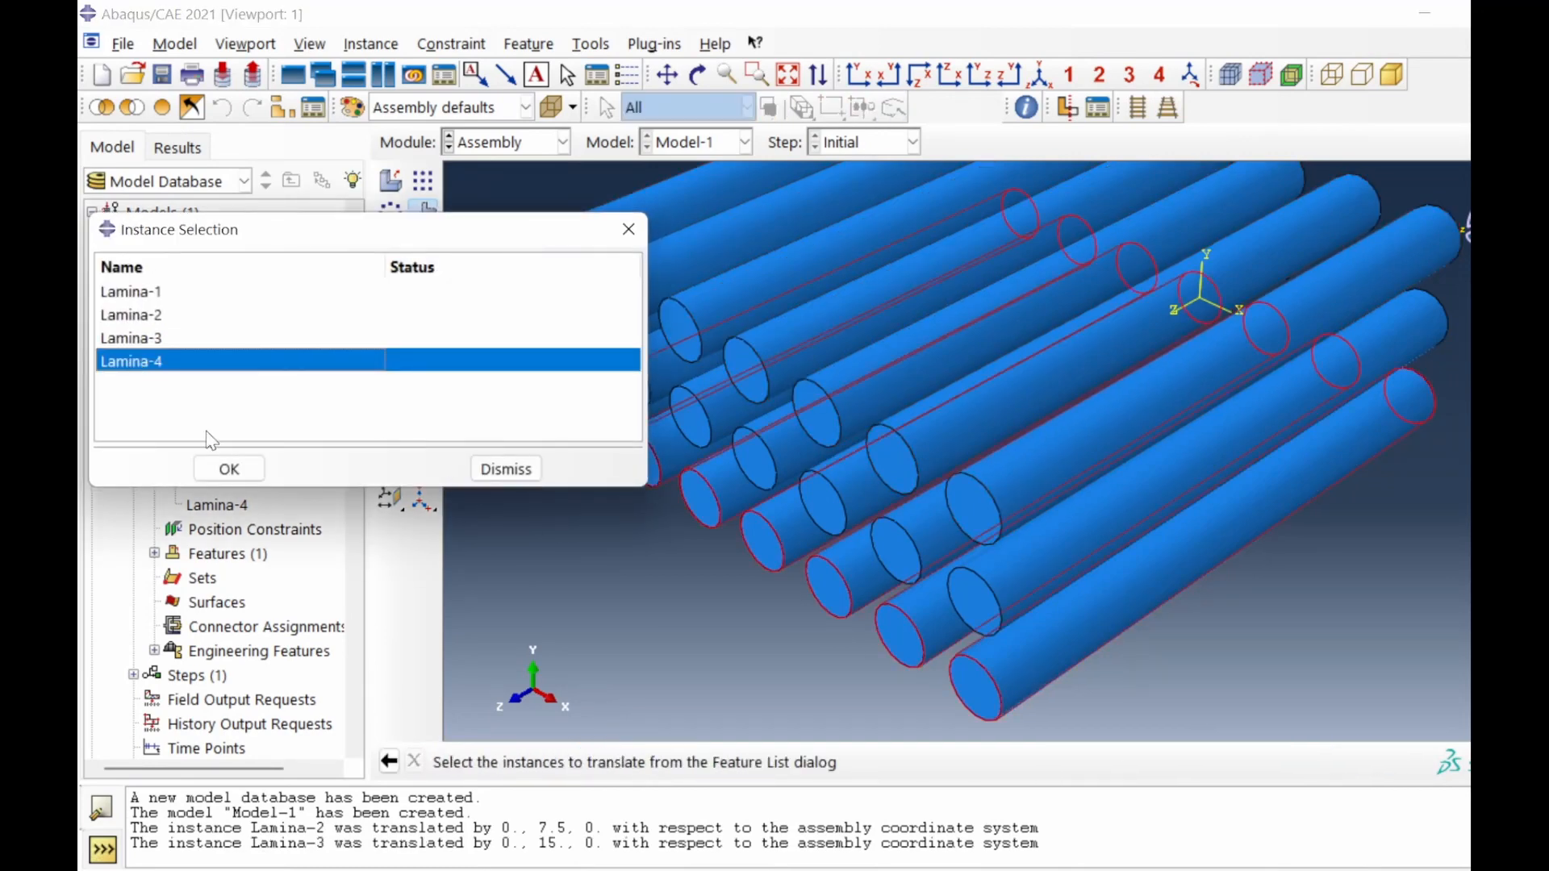
click(229, 468)
key(Return)
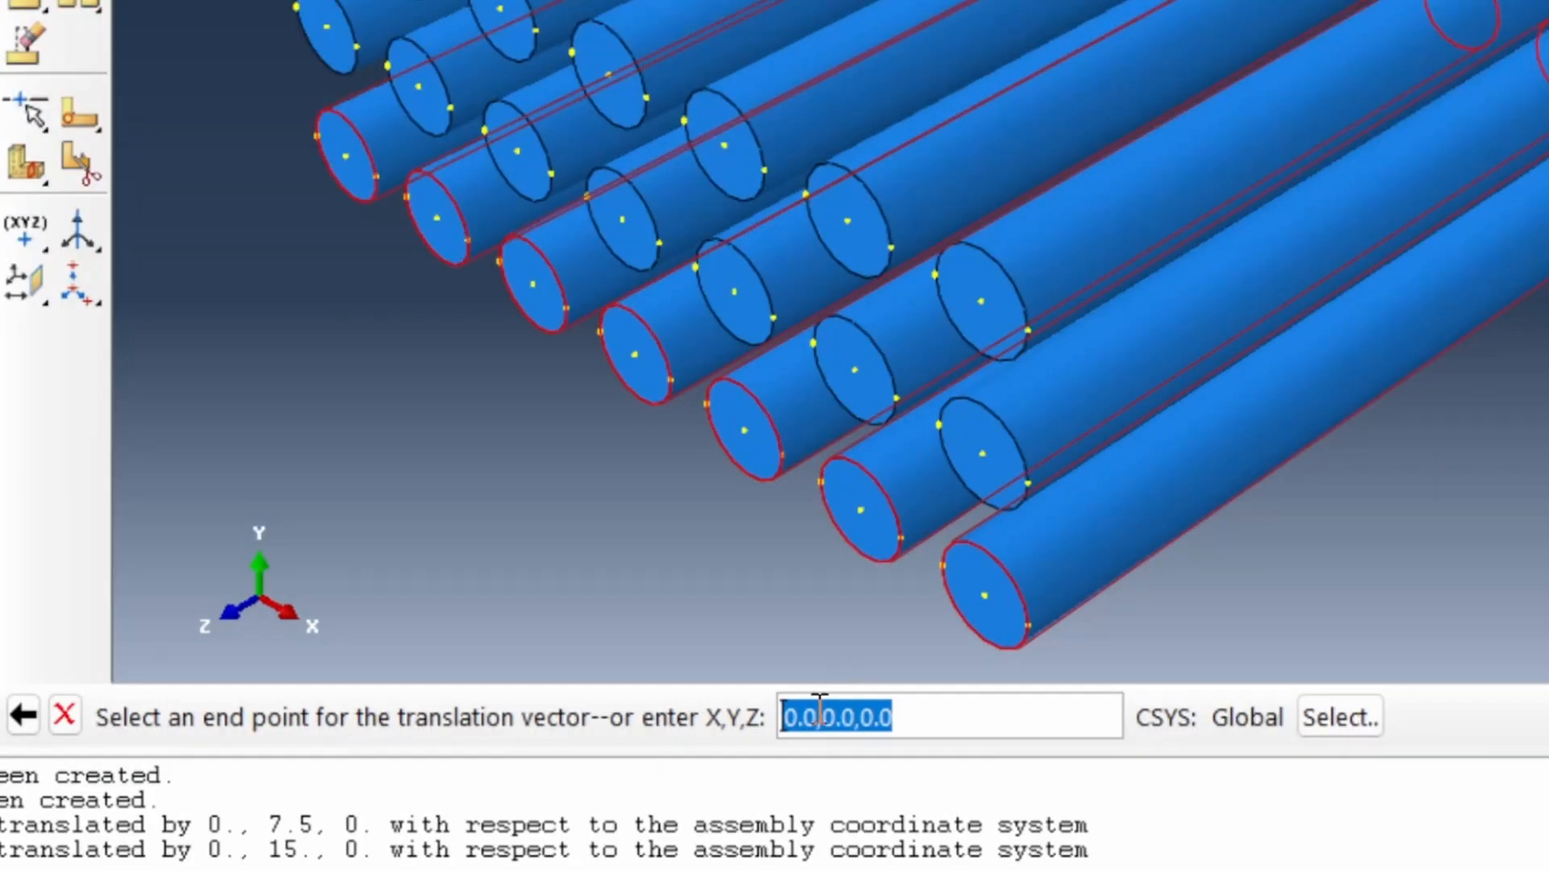
click(875, 761)
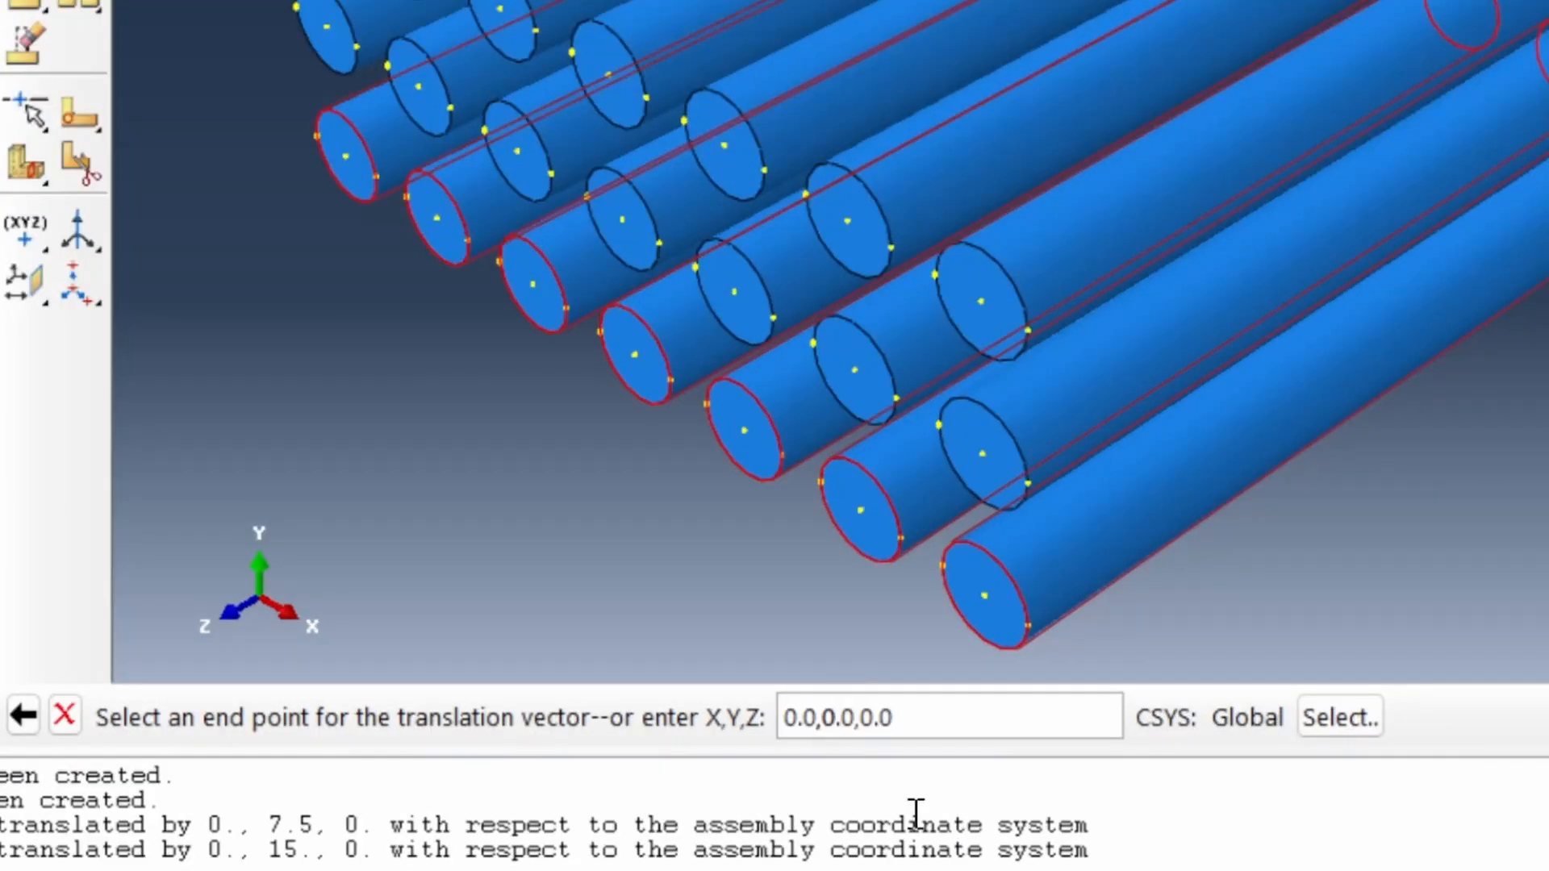
key(shift+Right)
key(shift+Right)
key(shift+Right)
text(22)
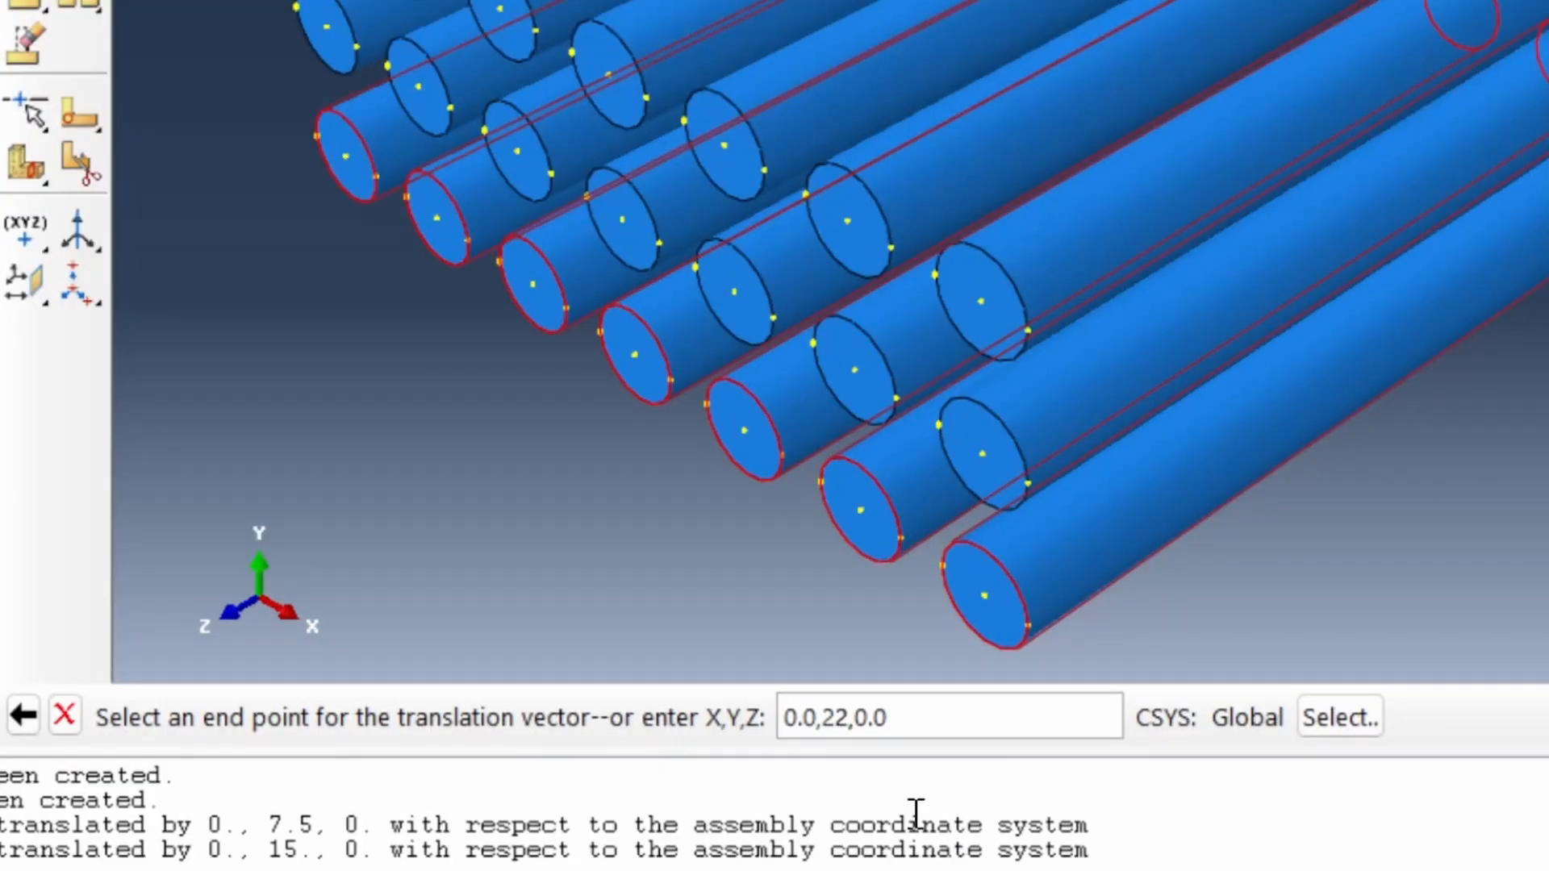
text(.5)
key(Return)
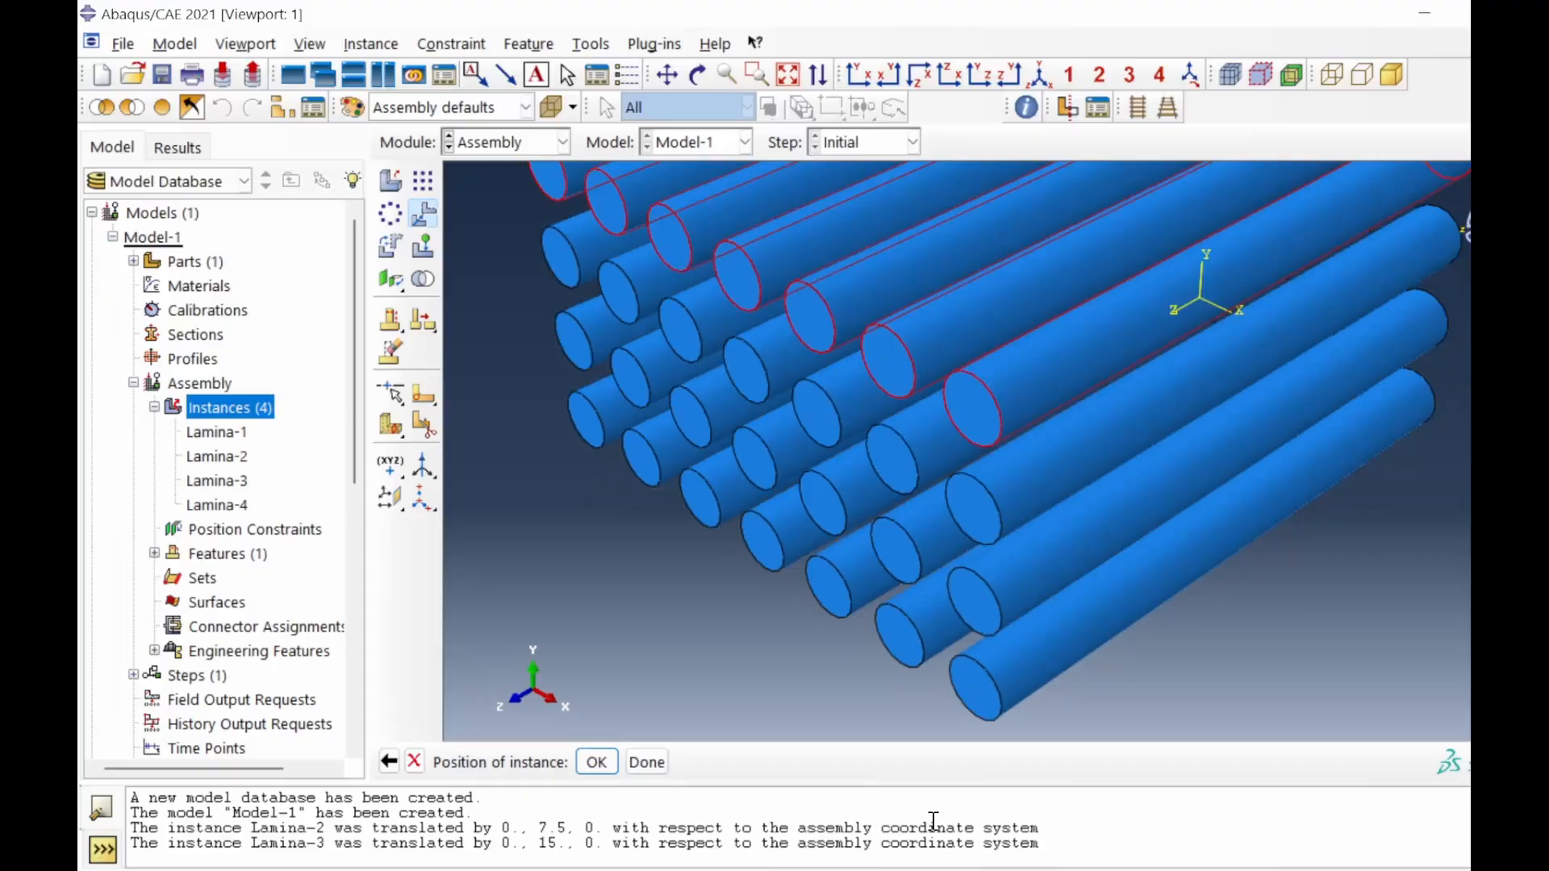
scroll(1014, 516, down, 5)
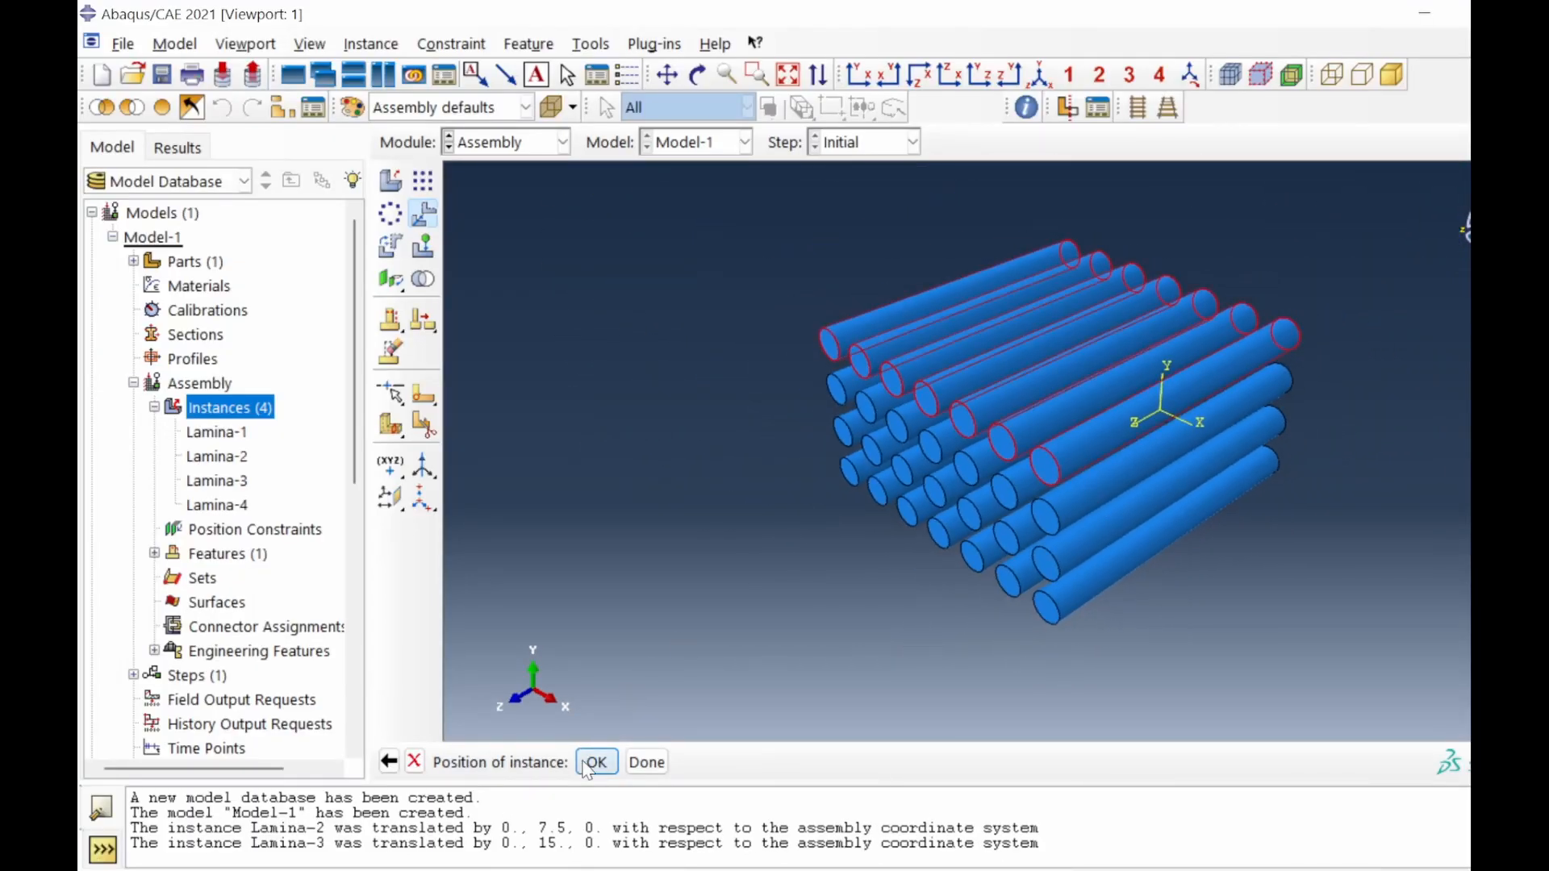
click(596, 761)
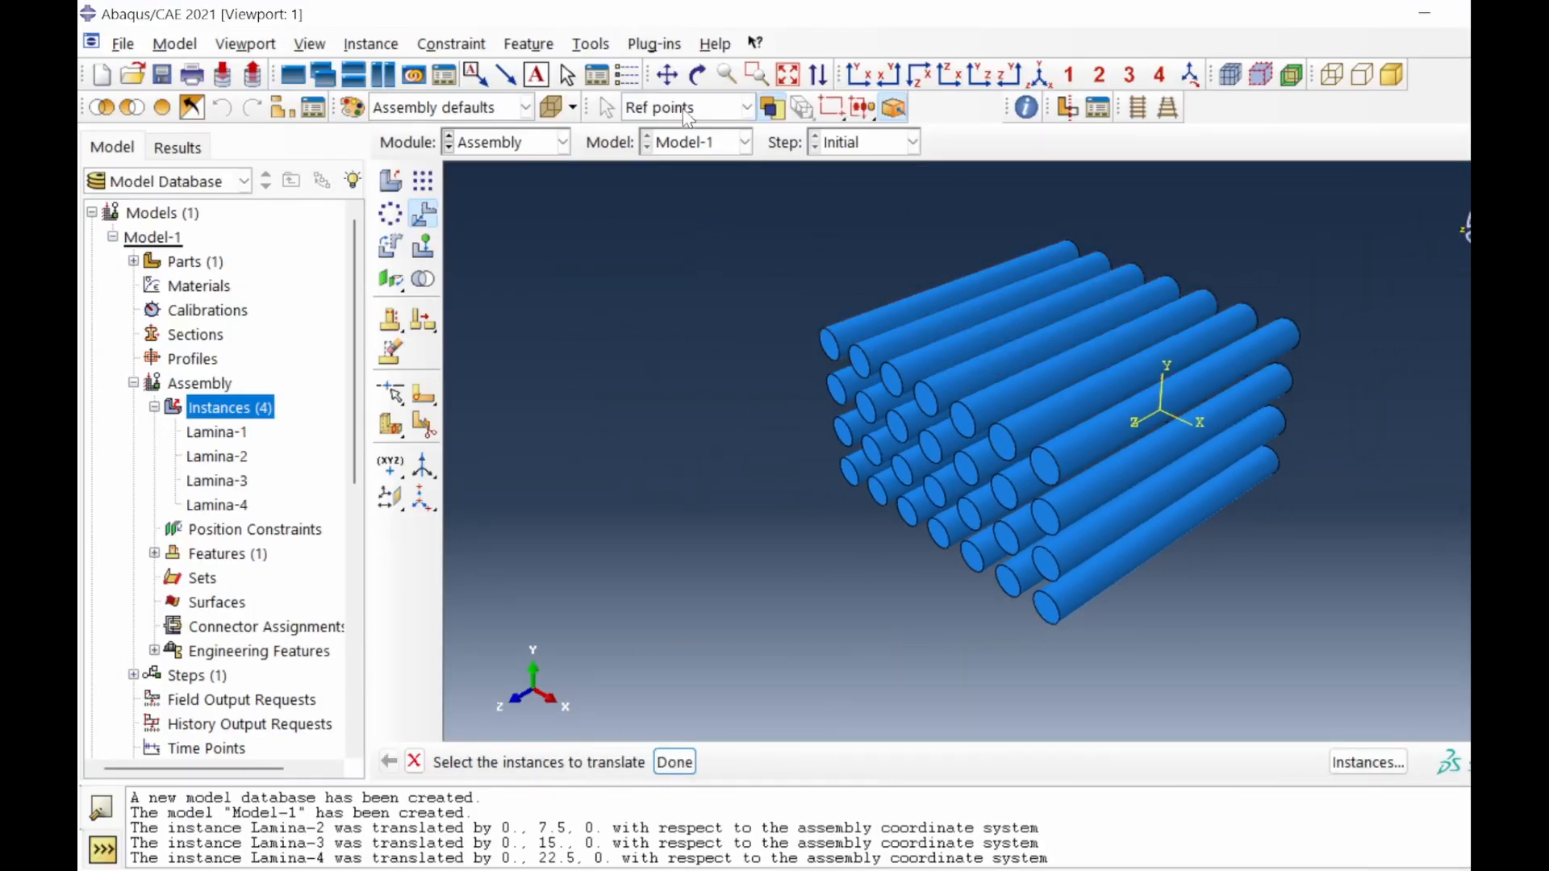
Create a datum point midway between the two end-face centres of the middle cylinder in the uppermost layer.
click(698, 75)
mouse_move(1021, 511)
mouse_down()
mouse_move(1150, 422)
mouse_move(1075, 404)
mouse_move(1176, 436)
mouse_move(1058, 487)
mouse_move(1054, 515)
mouse_move(1020, 526)
mouse_move(1152, 501)
mouse_up()
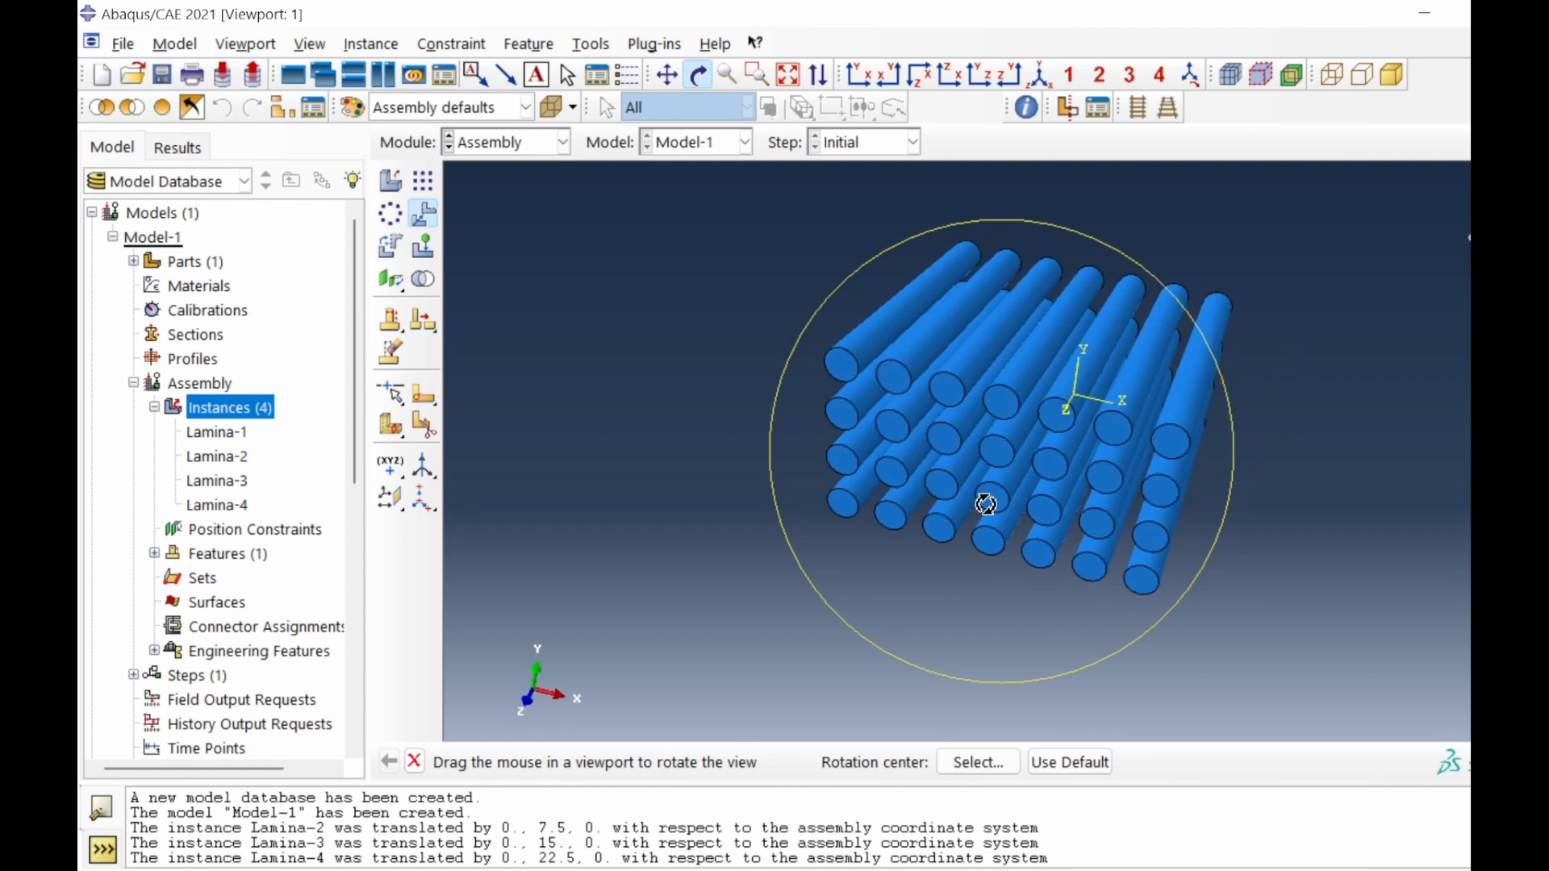
drag(1055, 455, 992, 476)
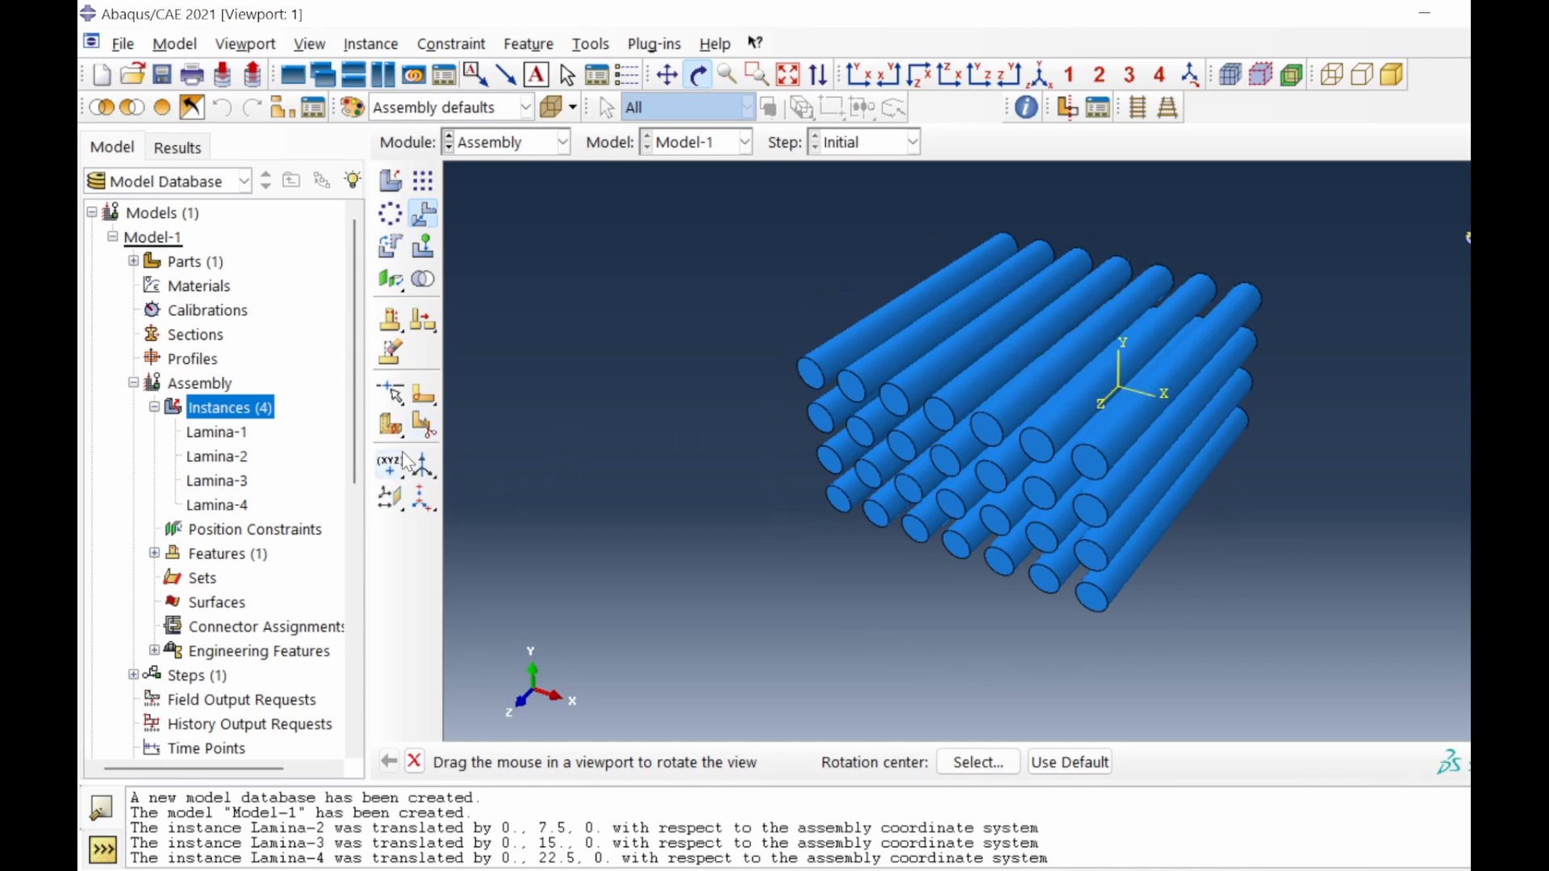
drag(394, 470, 487, 469)
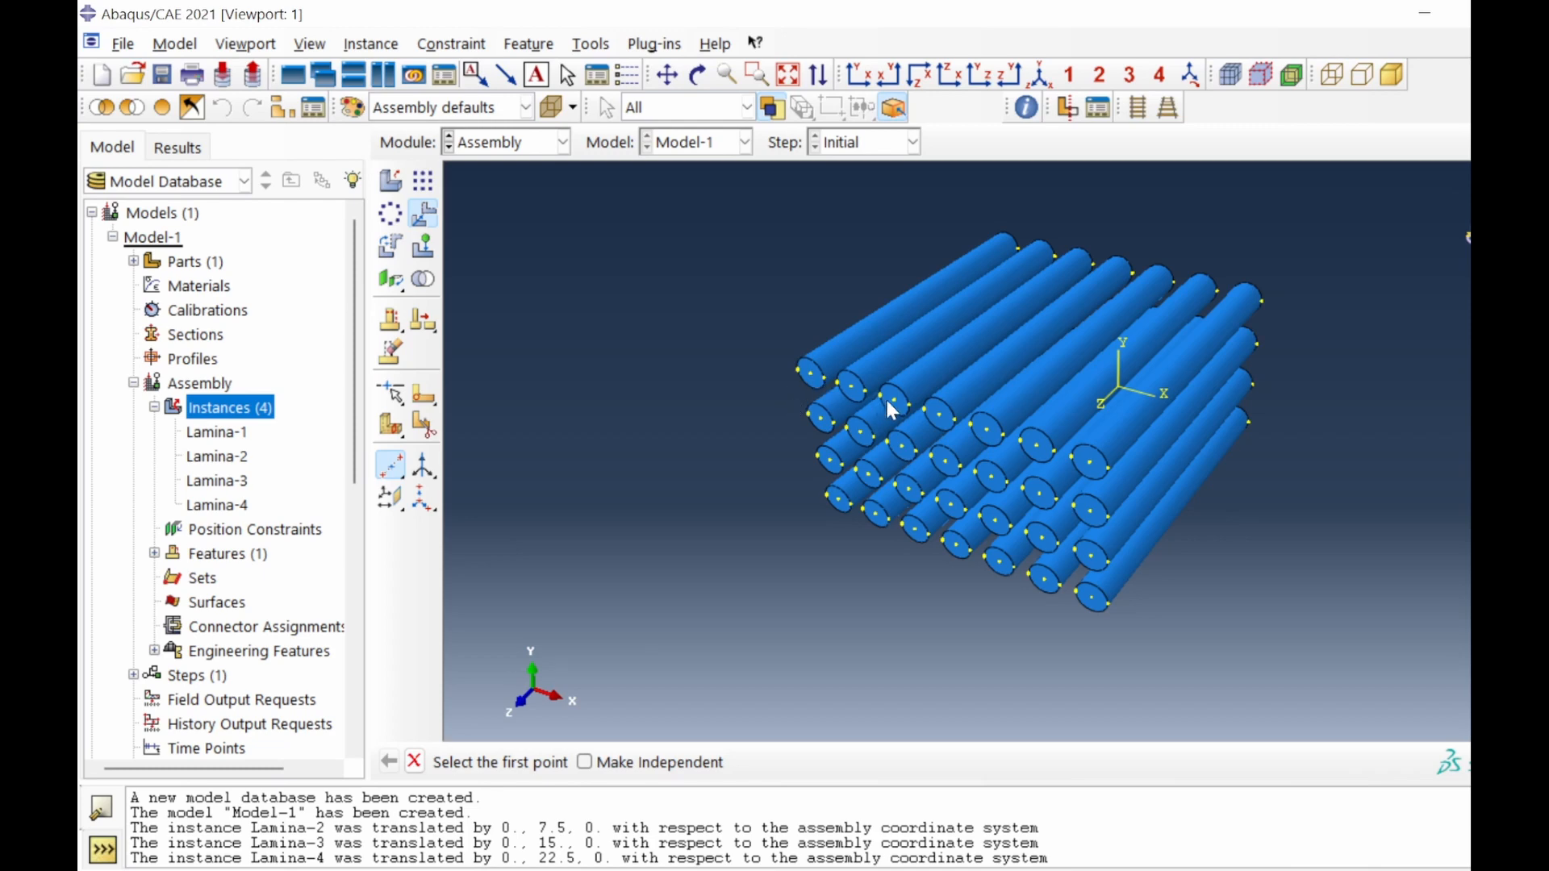
click(941, 420)
click(697, 75)
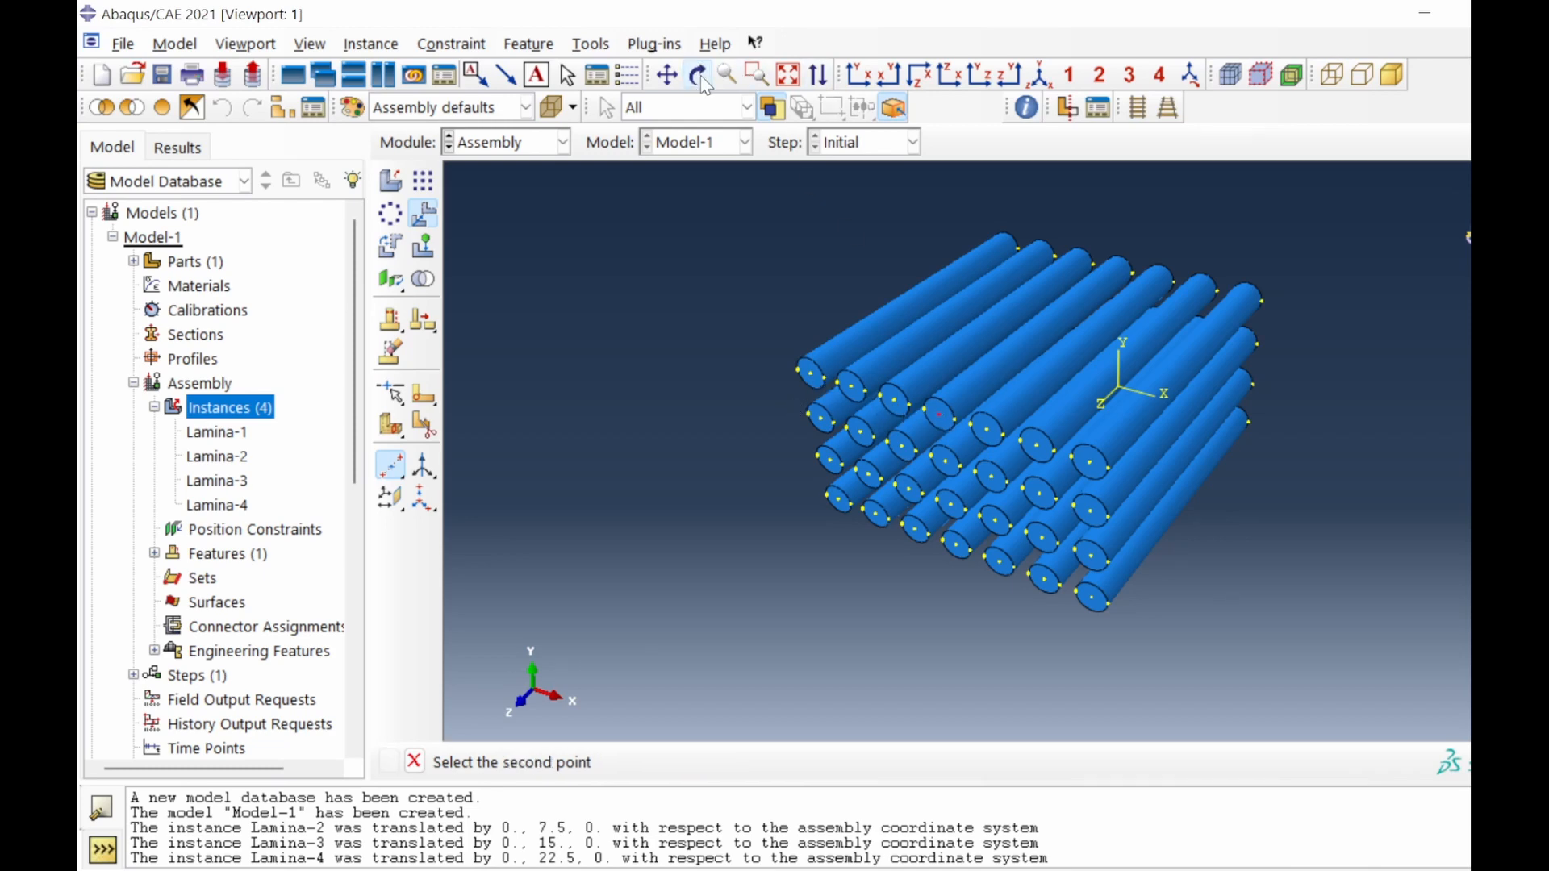
drag(1073, 335, 722, 426)
right_click(704, 421)
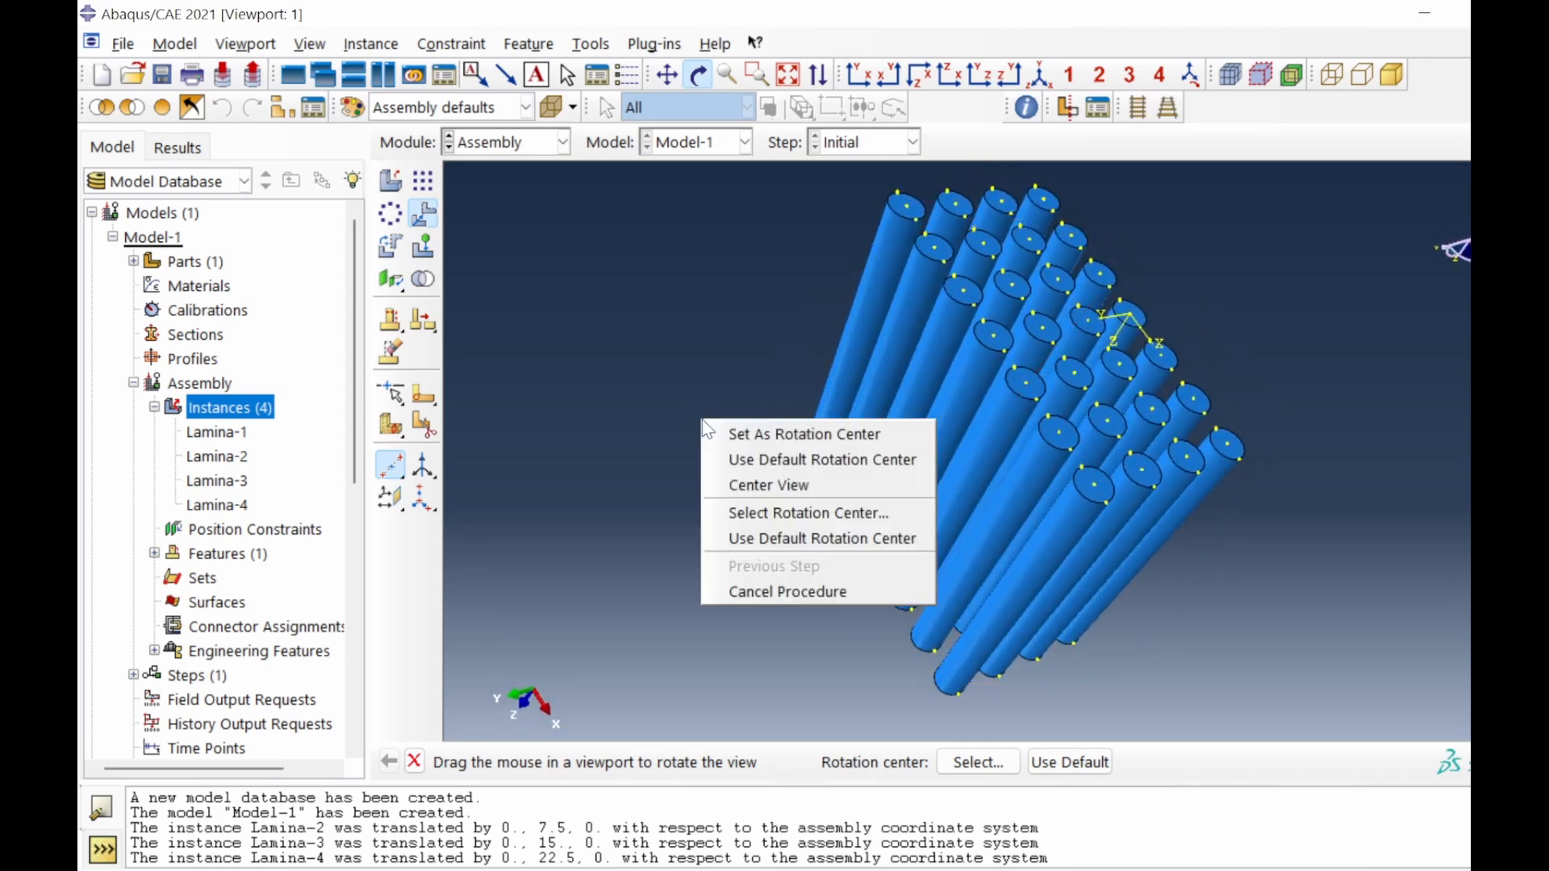
click(781, 591)
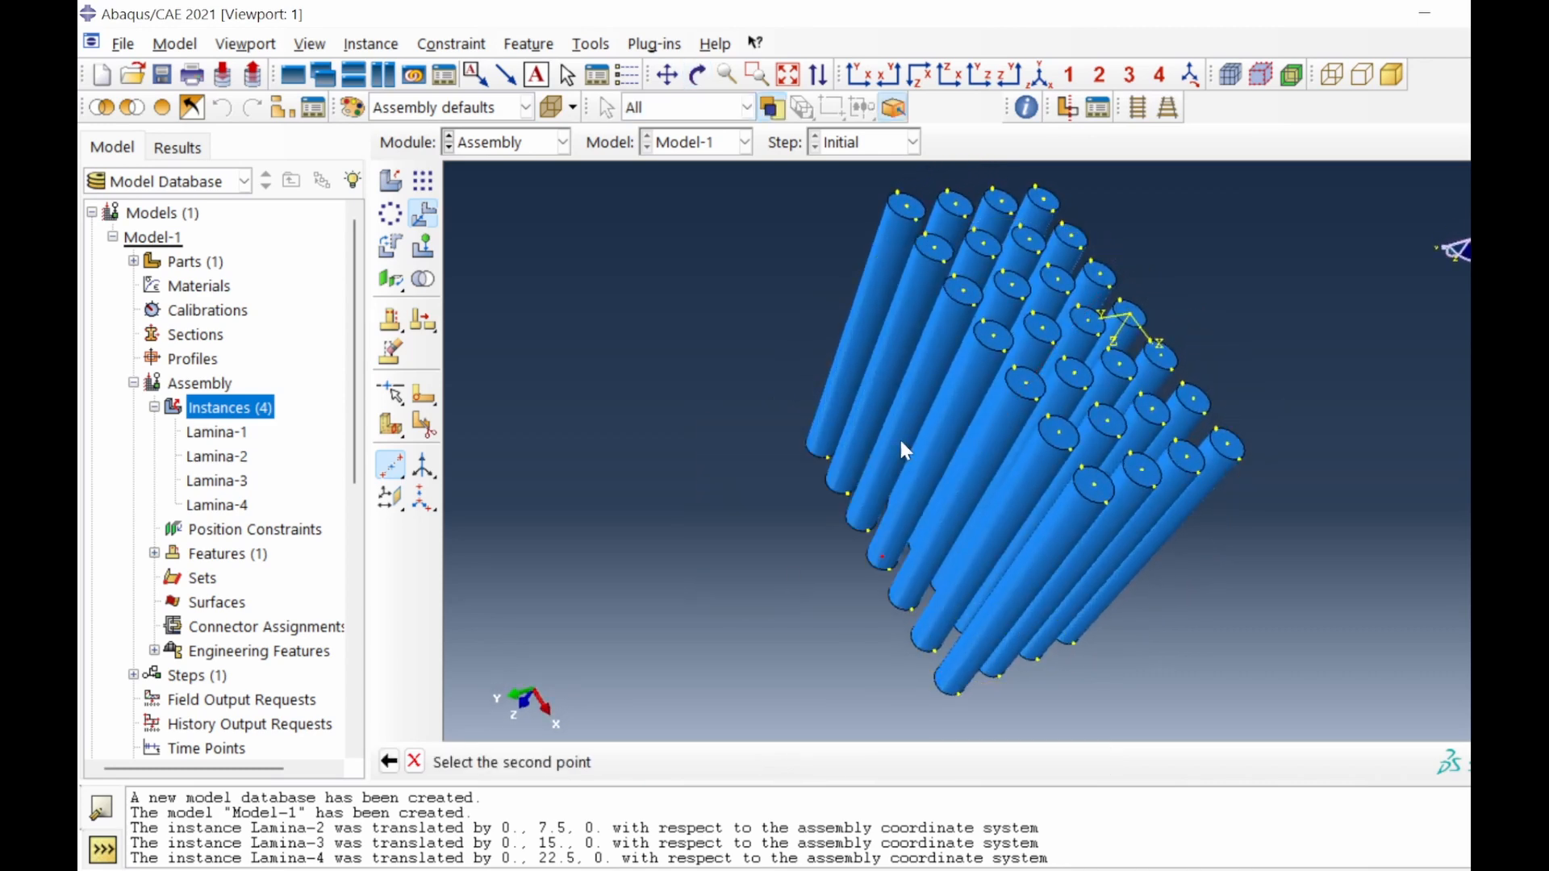
click(994, 336)
Create a rectangular datum coordinate system named RefCSYS, offset from the existing one to the new midpoint datum point.
click(698, 75)
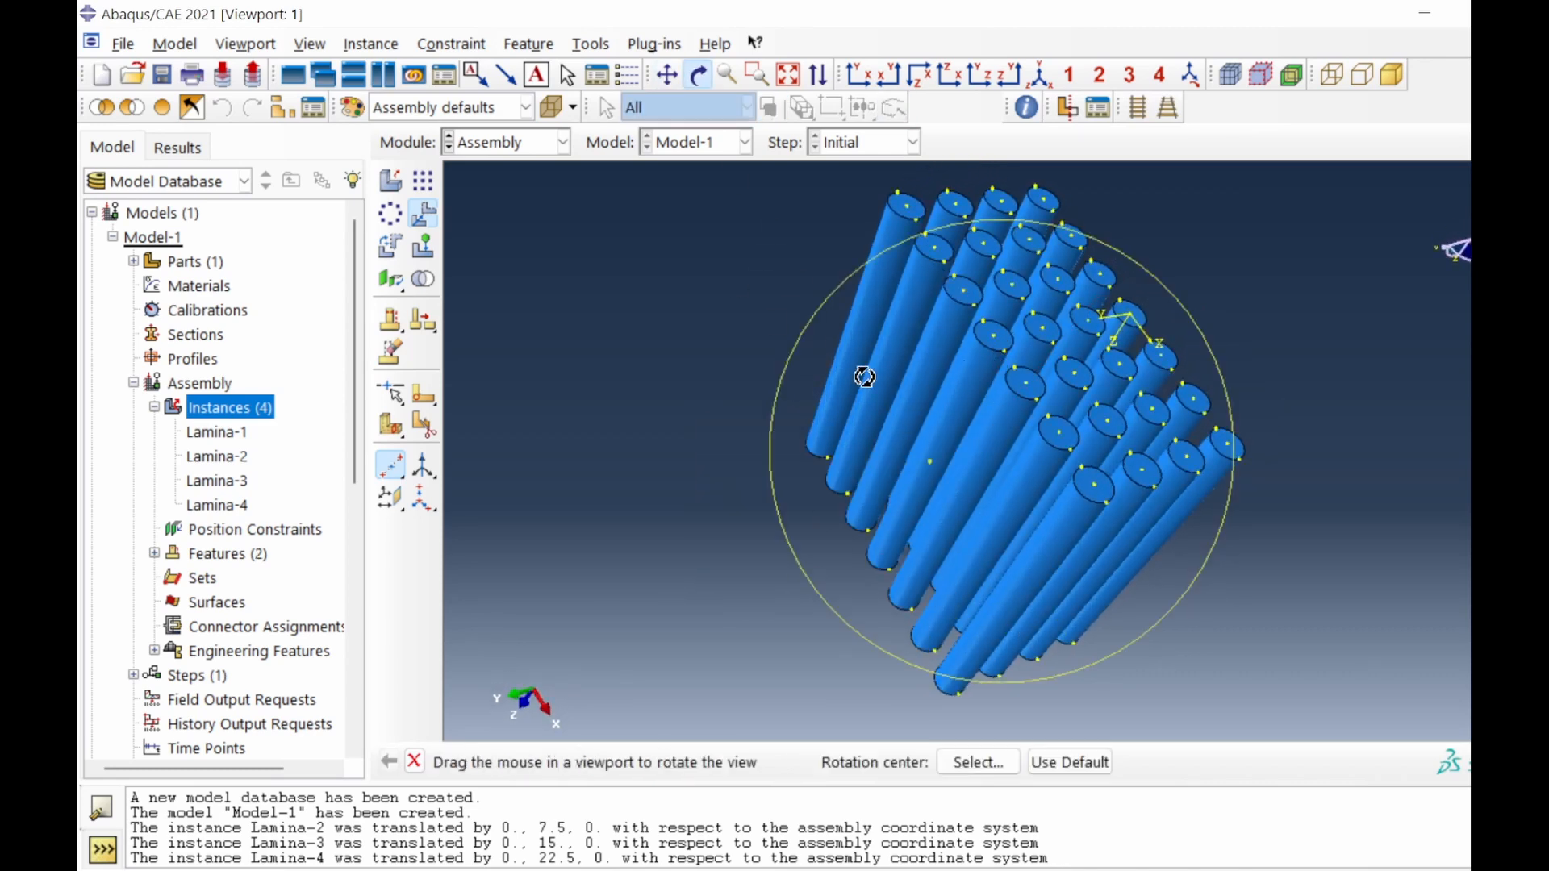
drag(1008, 362, 1002, 513)
drag(431, 506, 487, 501)
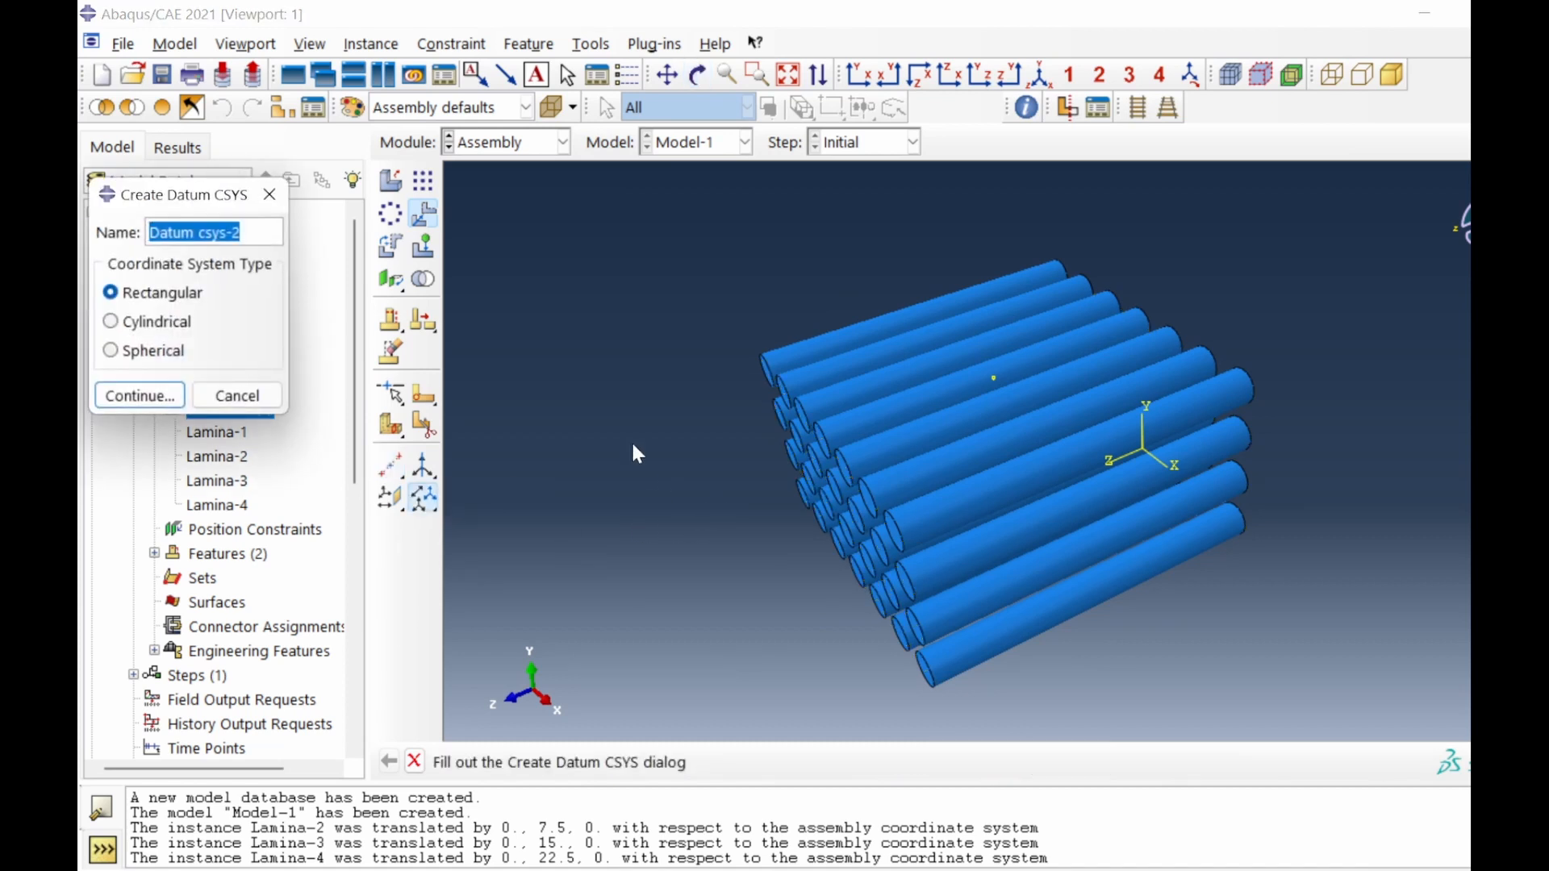
text(RefCSYS)
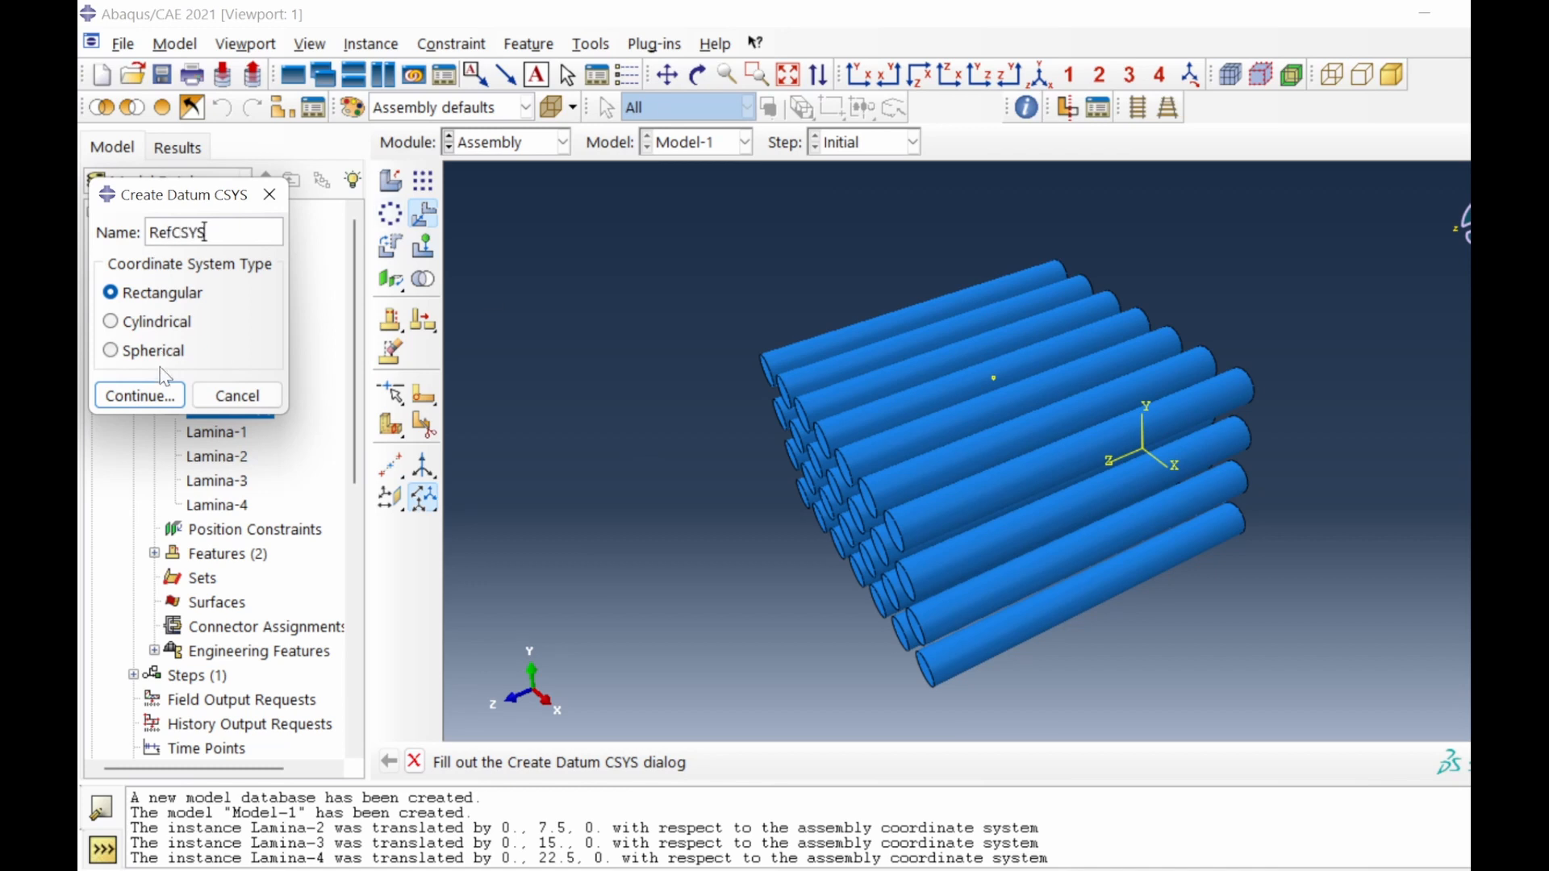
click(154, 394)
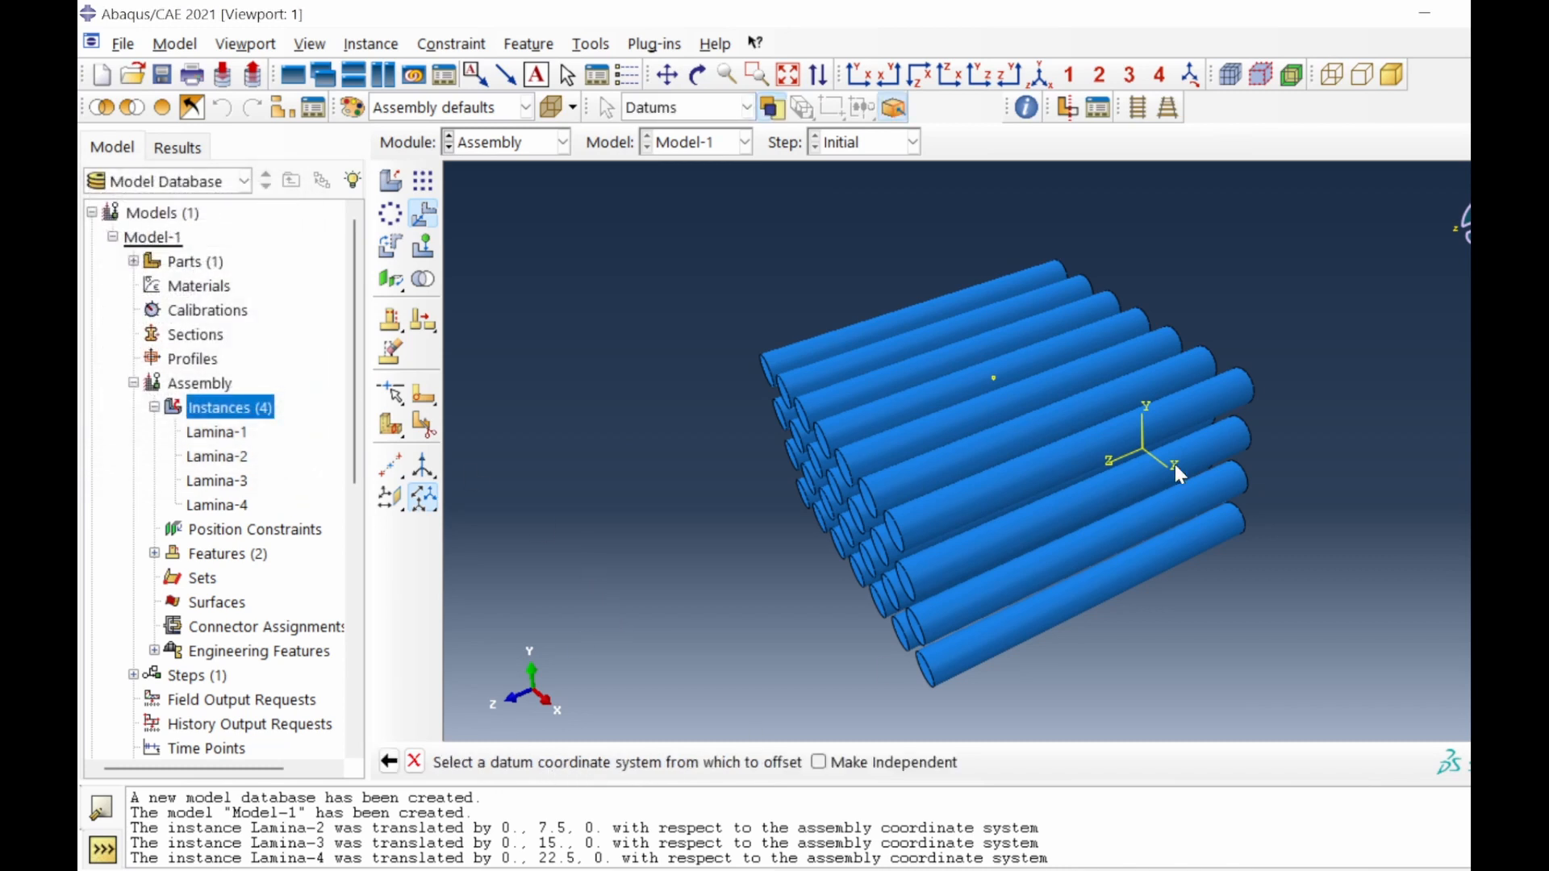
click(1143, 443)
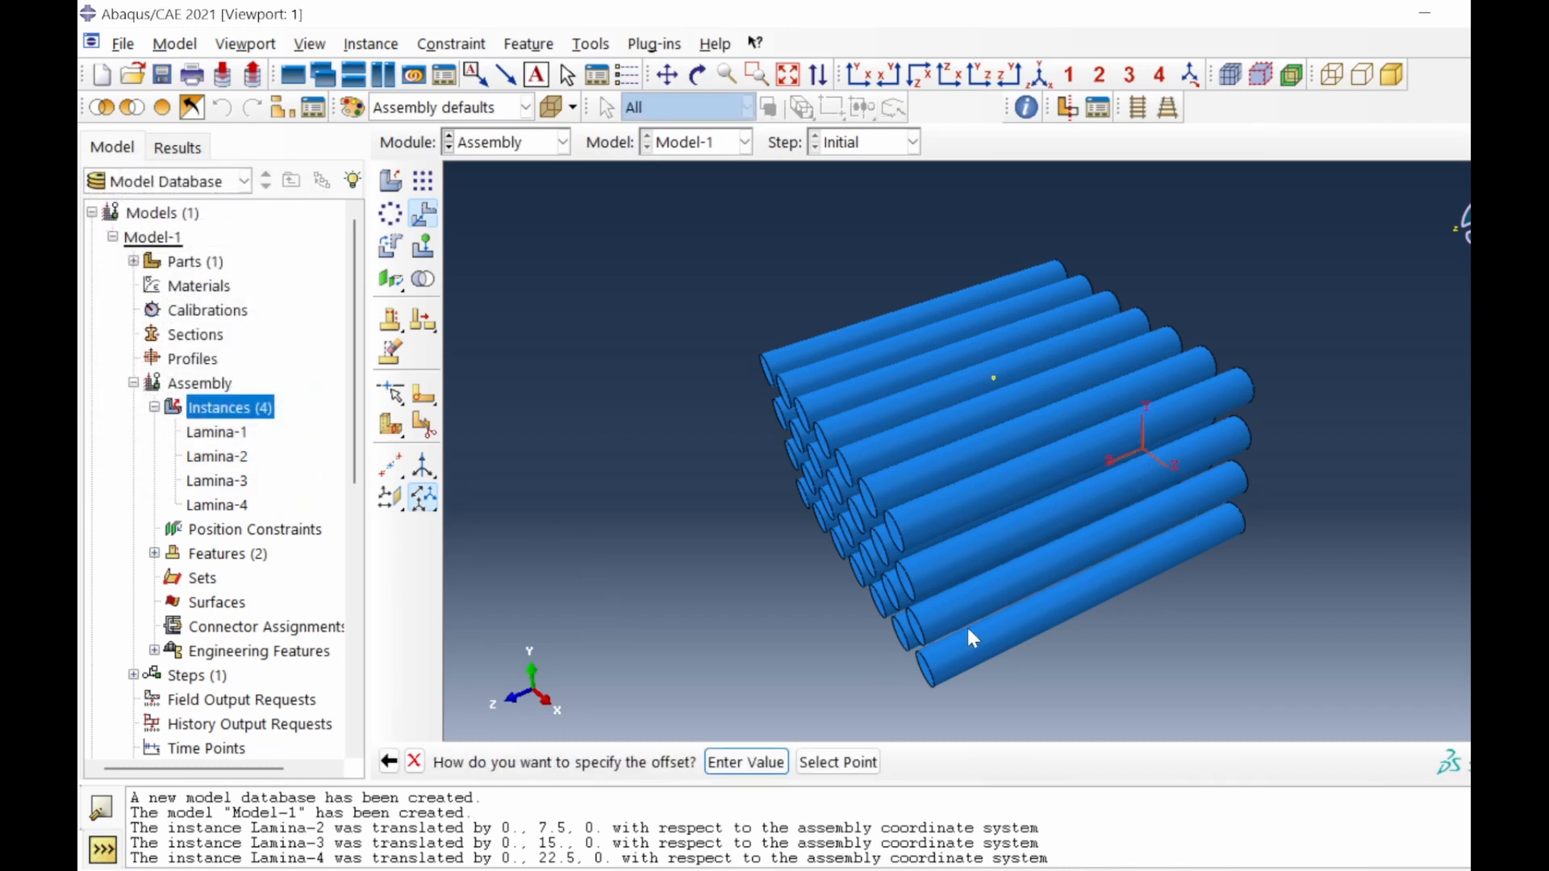
click(837, 762)
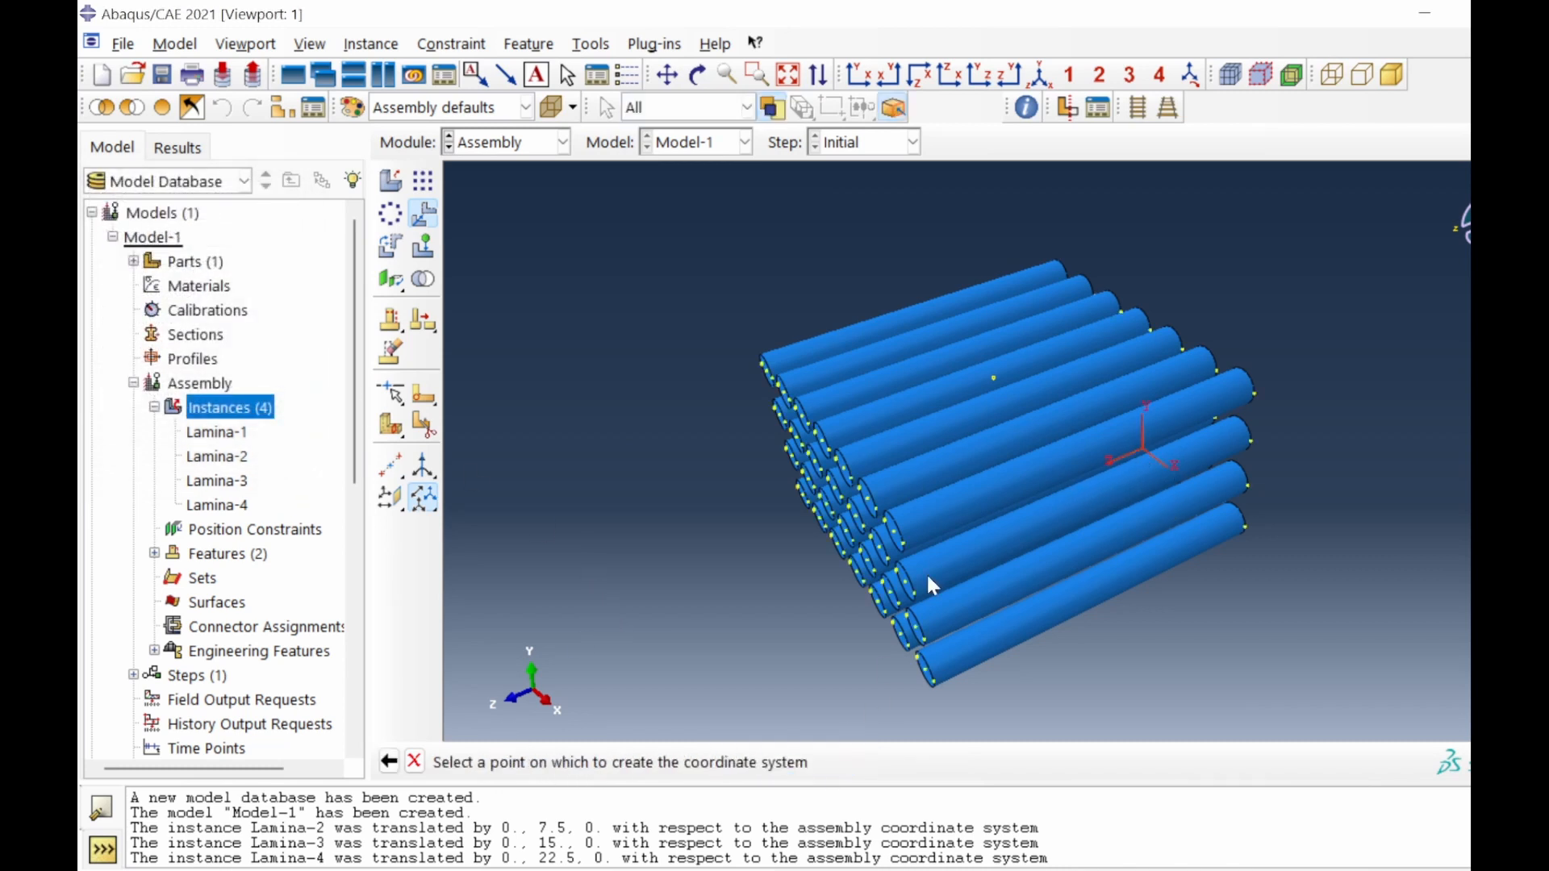
click(994, 378)
click(234, 390)
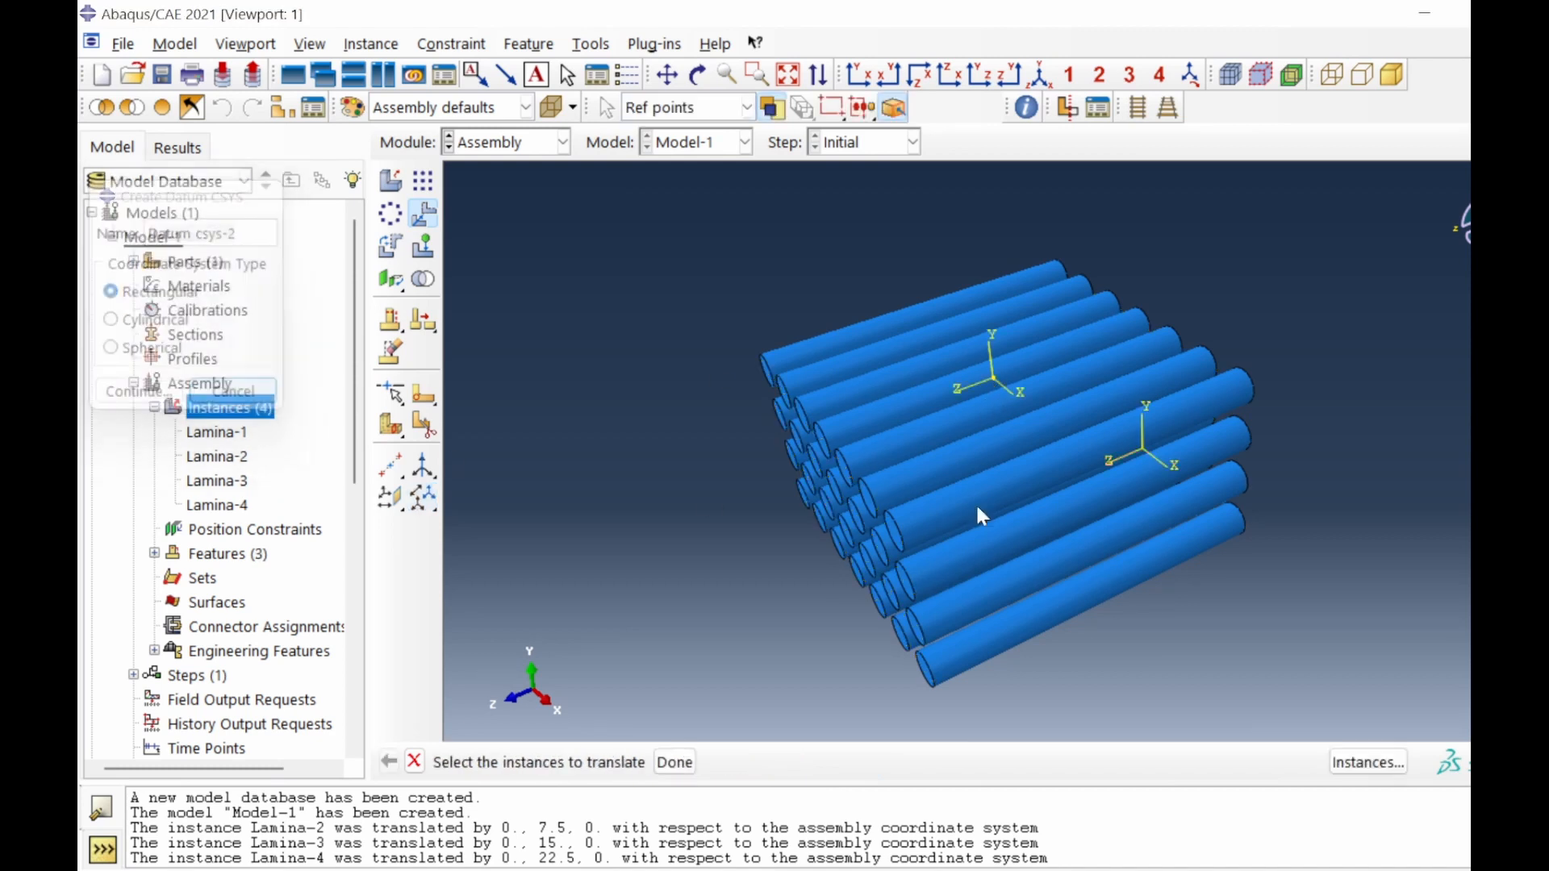
Rotate instance Lamina-2 by 45 degrees about the Y axis of RefCSYS and accept the position.
click(390, 246)
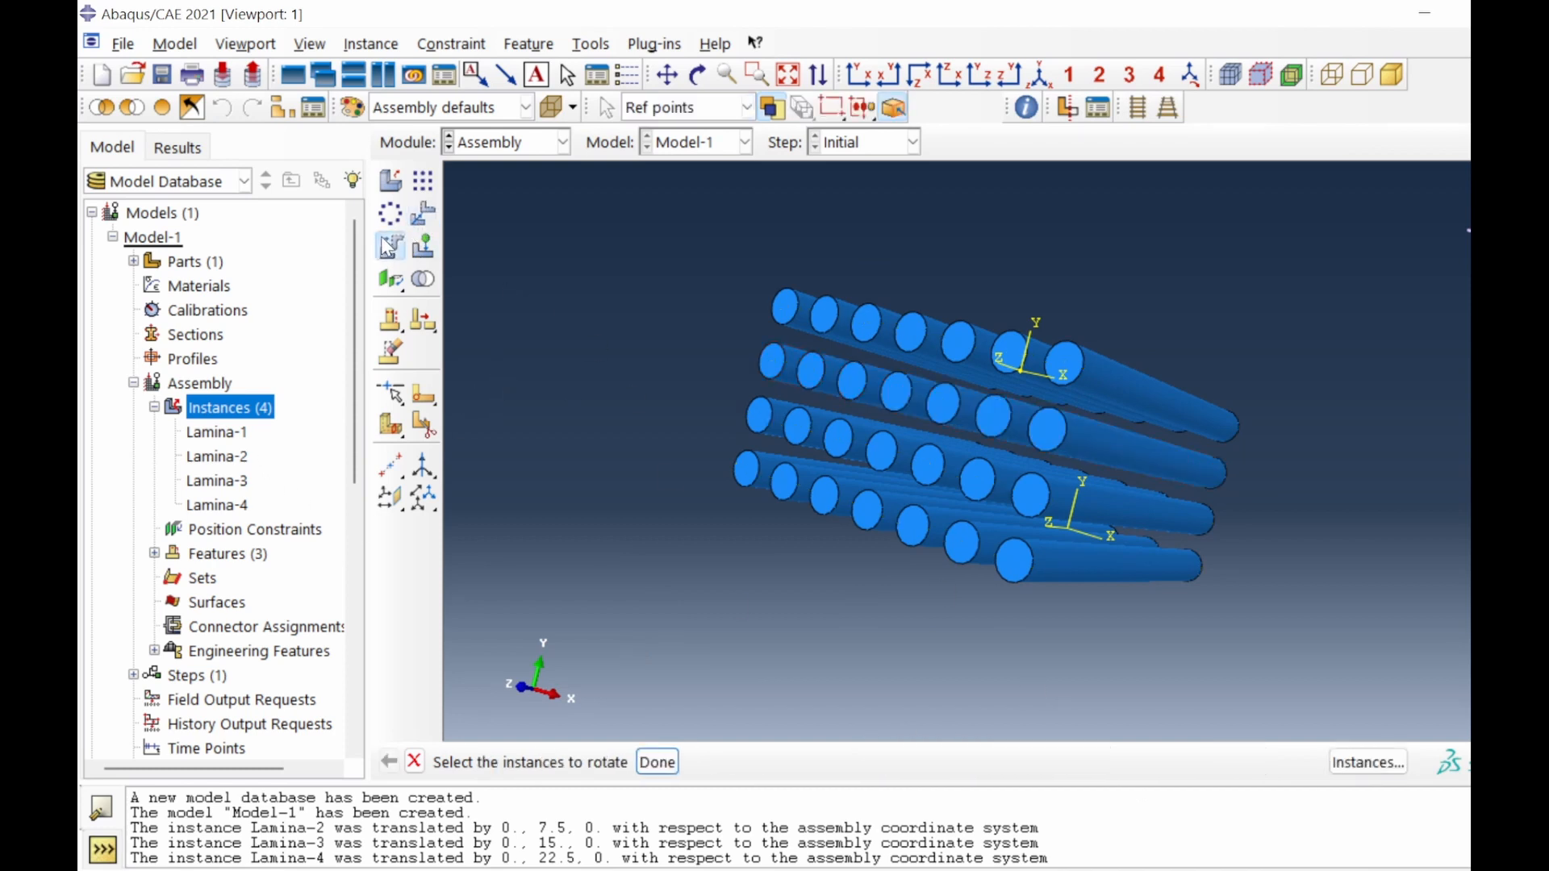
click(1368, 762)
click(506, 482)
click(849, 437)
click(657, 762)
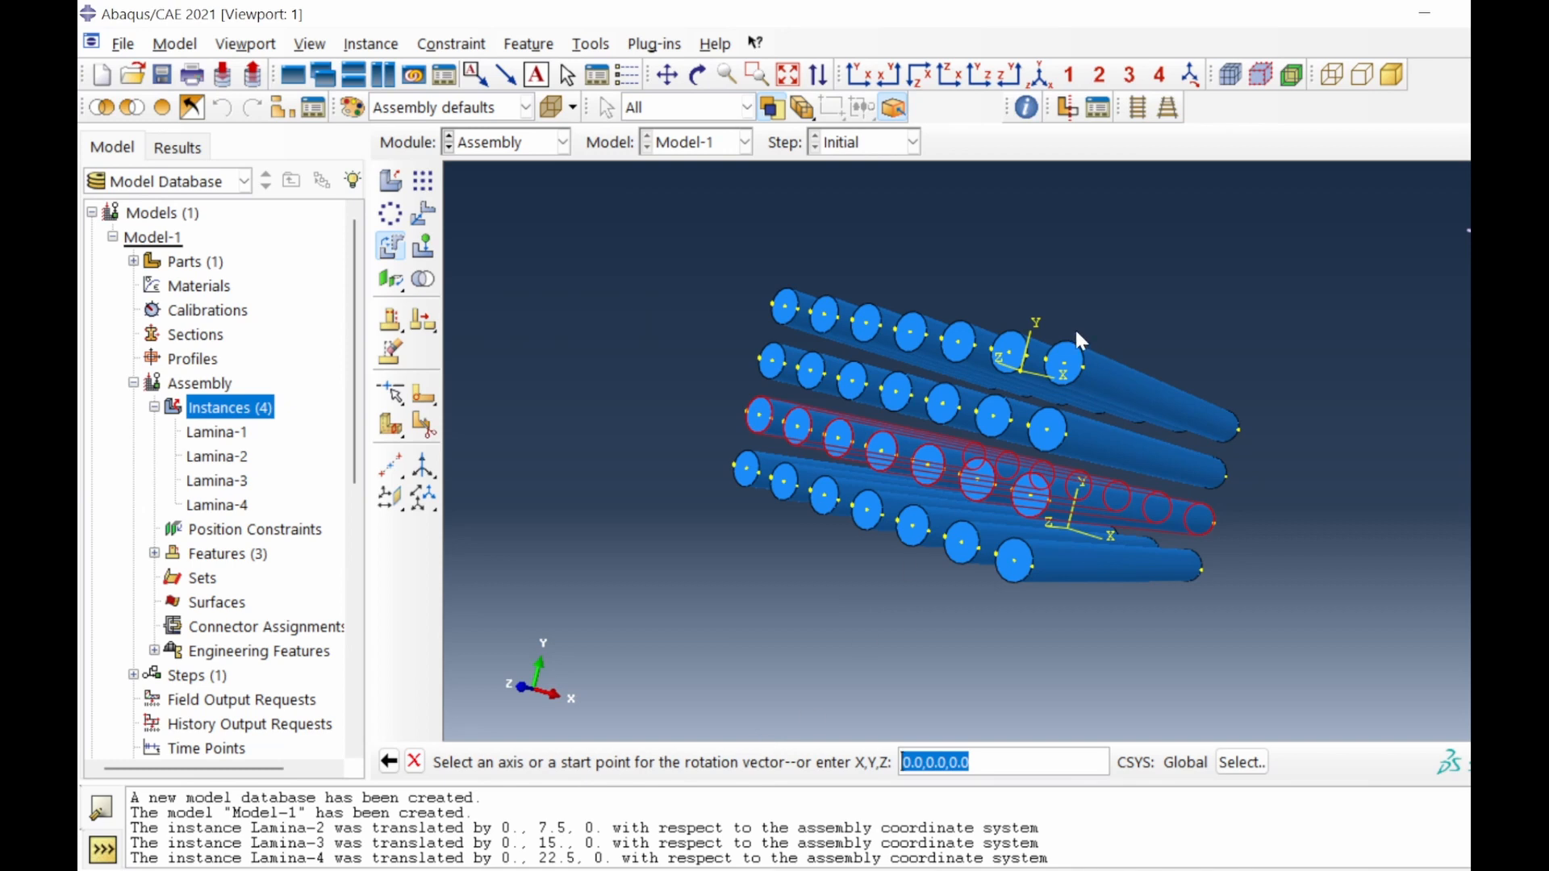
click(1031, 353)
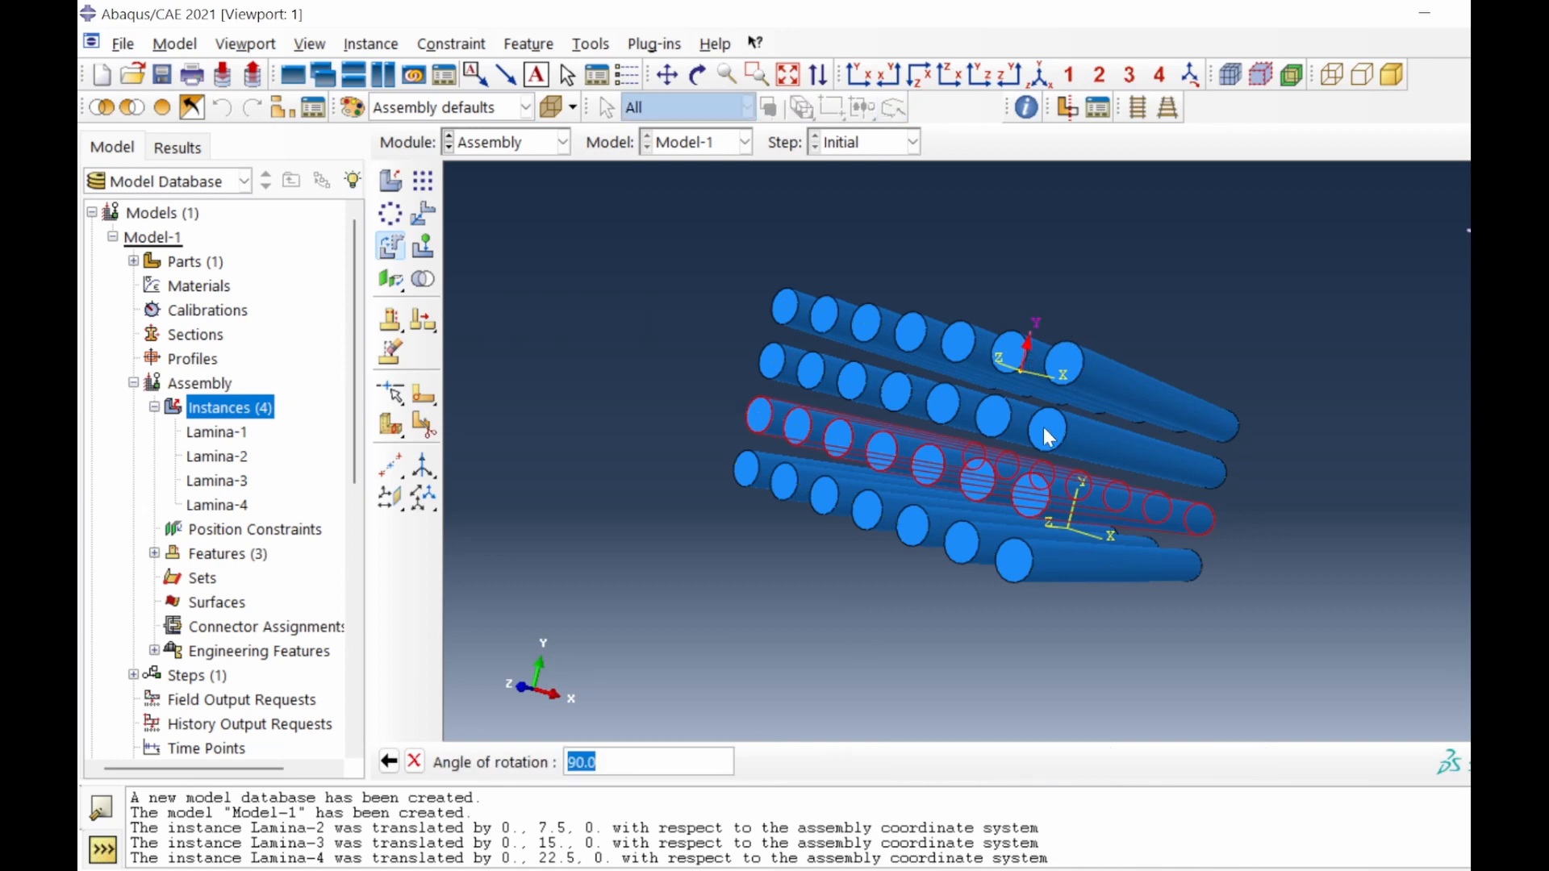
text(-45)
key(Return)
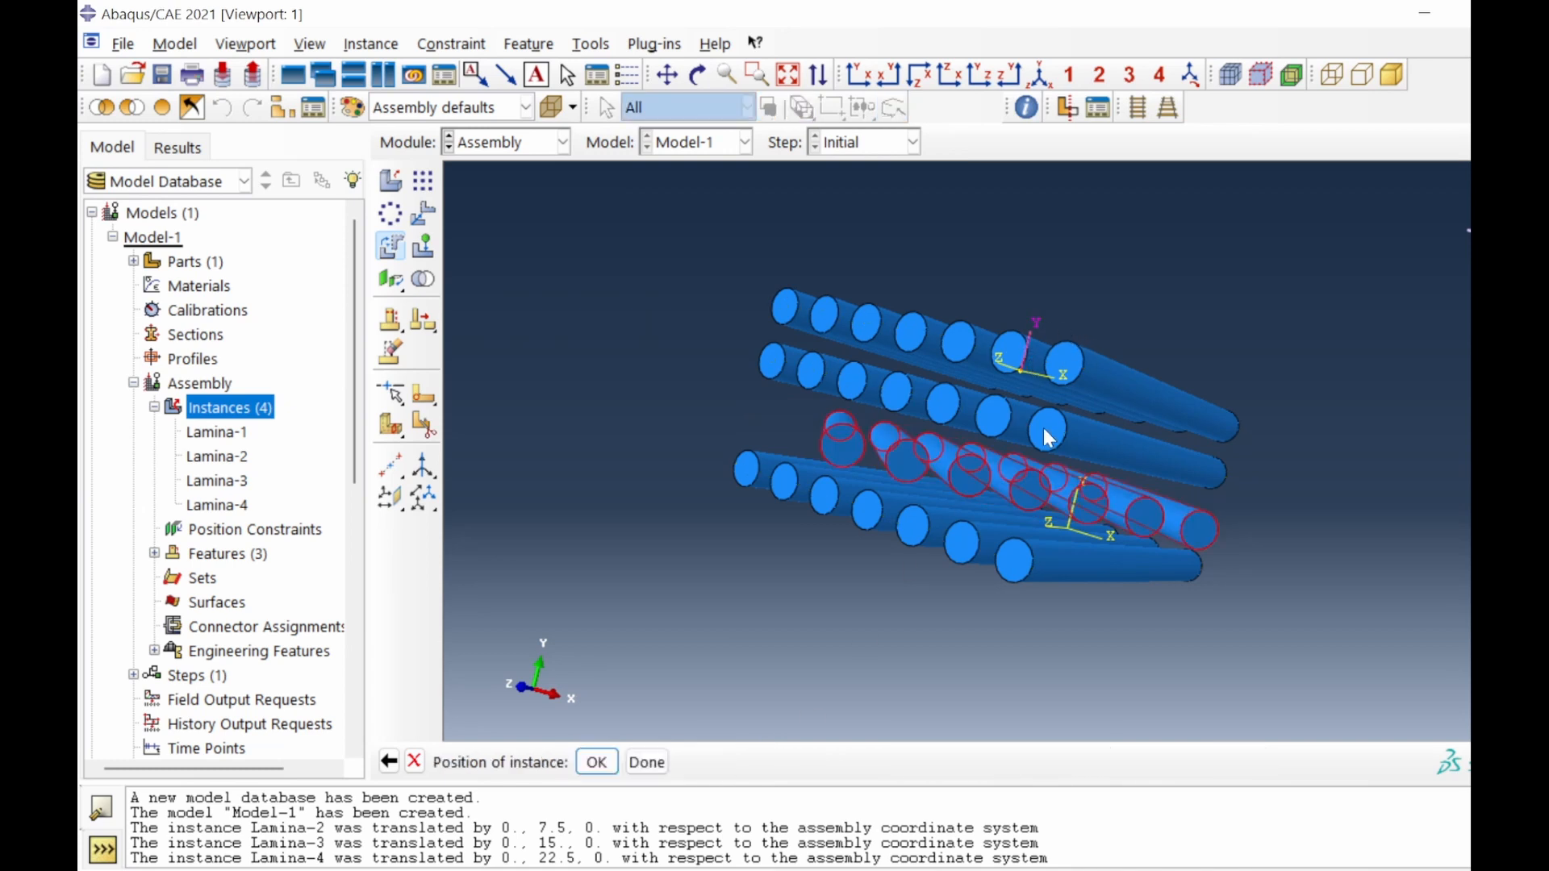
click(596, 762)
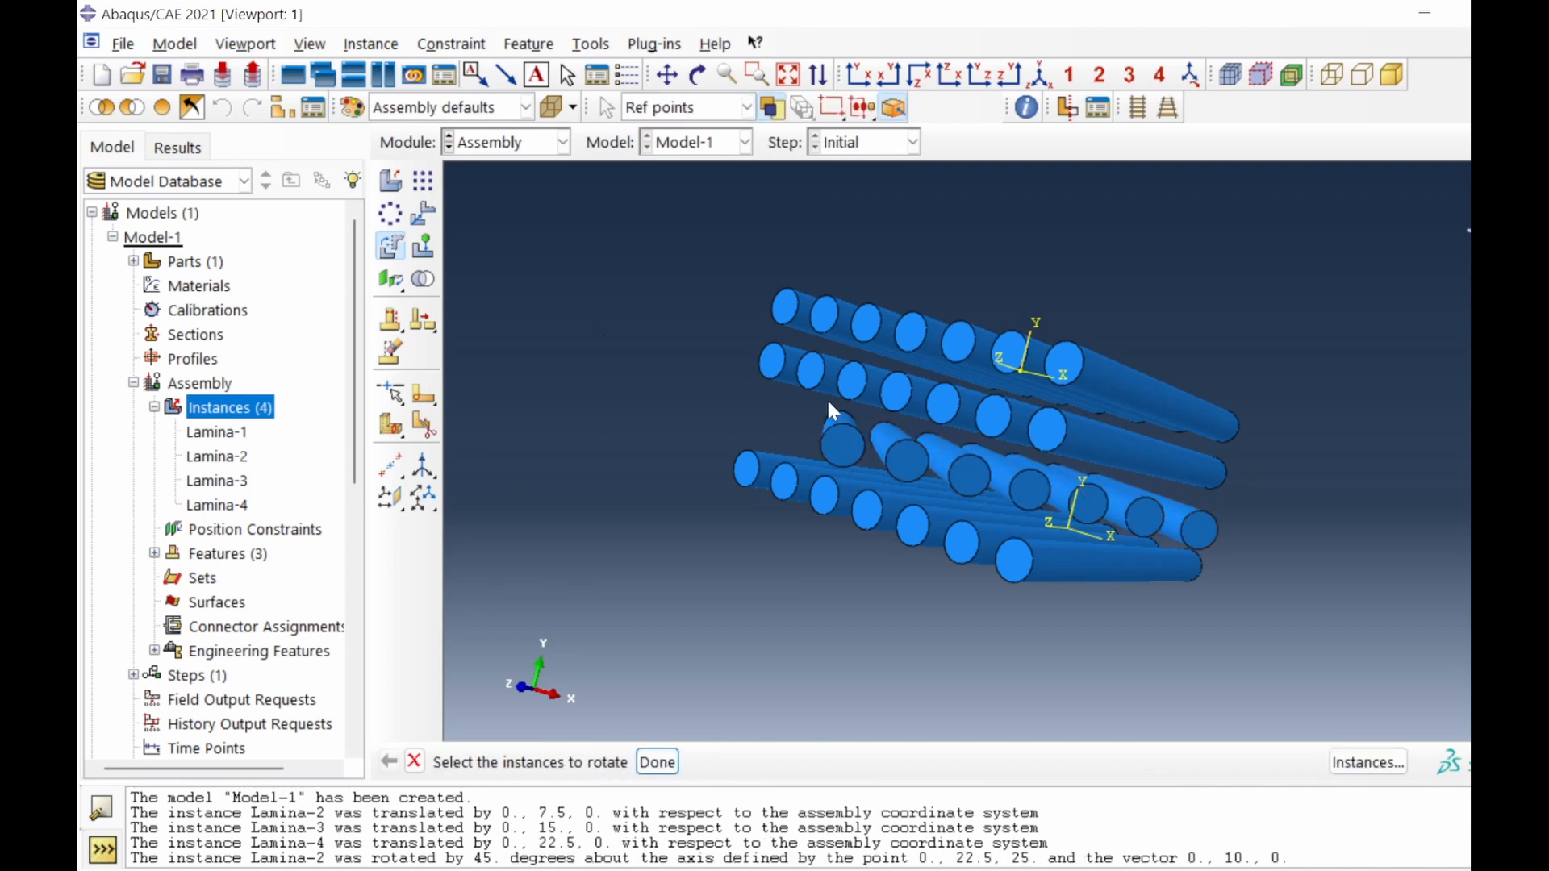
Rotate instance Lamina-3 by -45 degrees about the Y axis of RefCSYS and accept the position.
click(929, 402)
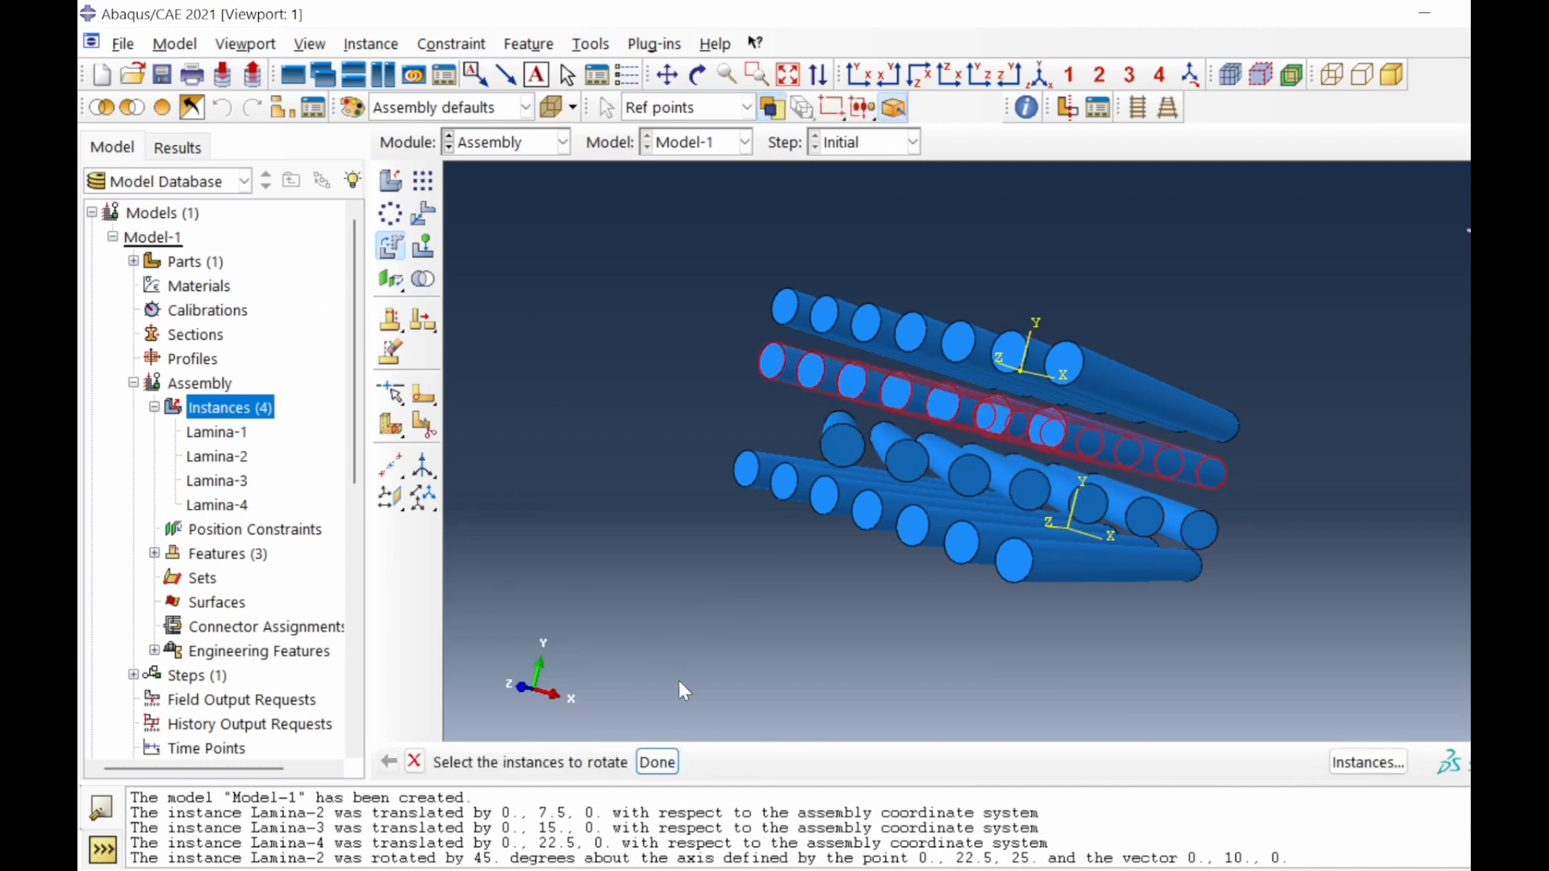
click(658, 762)
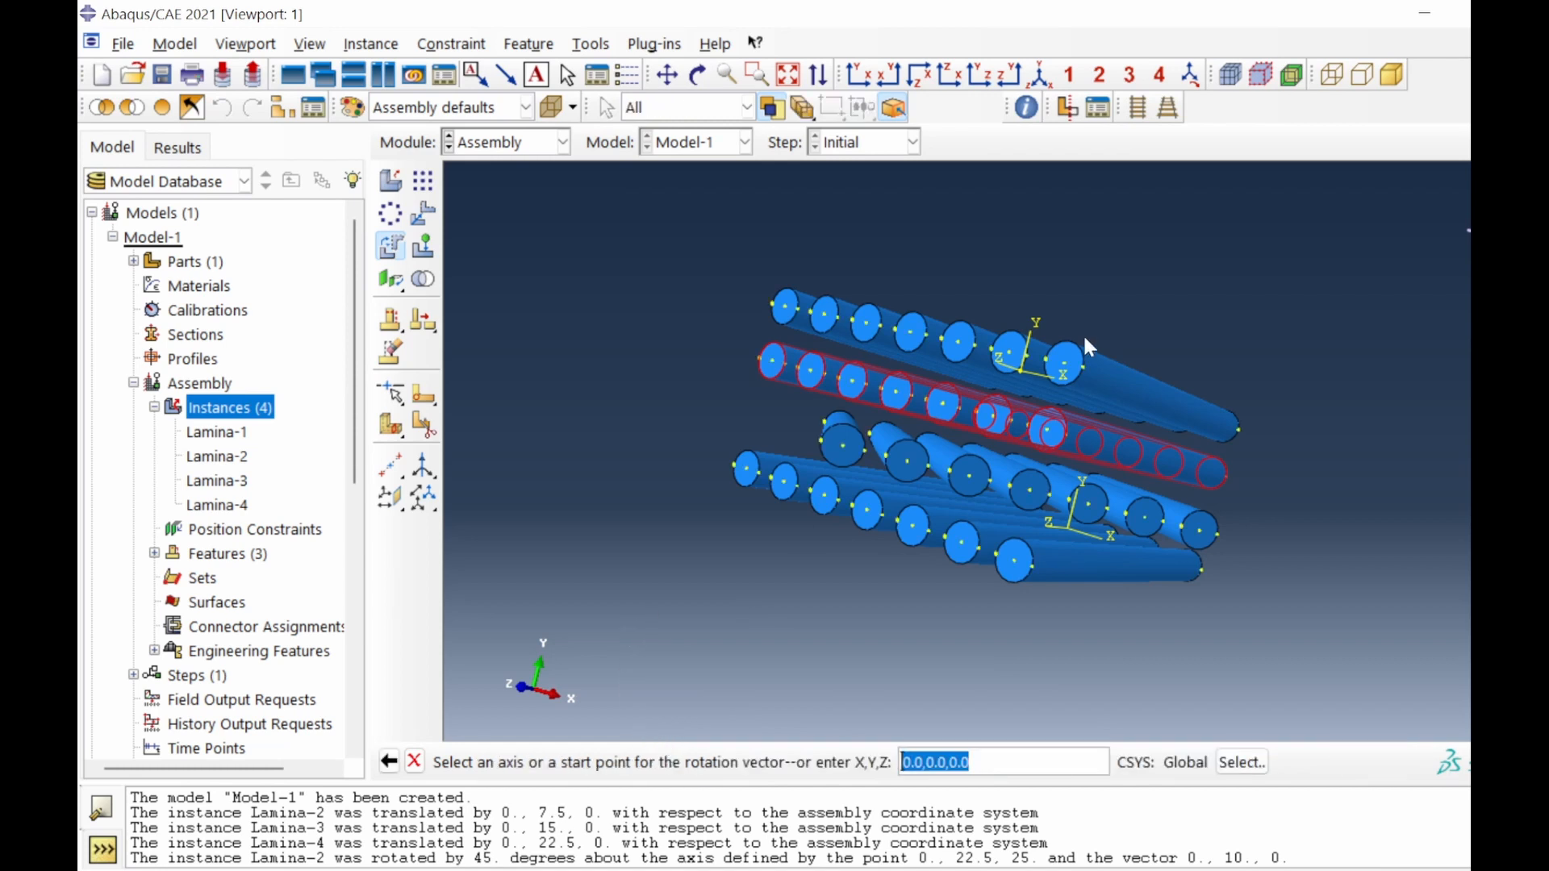
click(1031, 342)
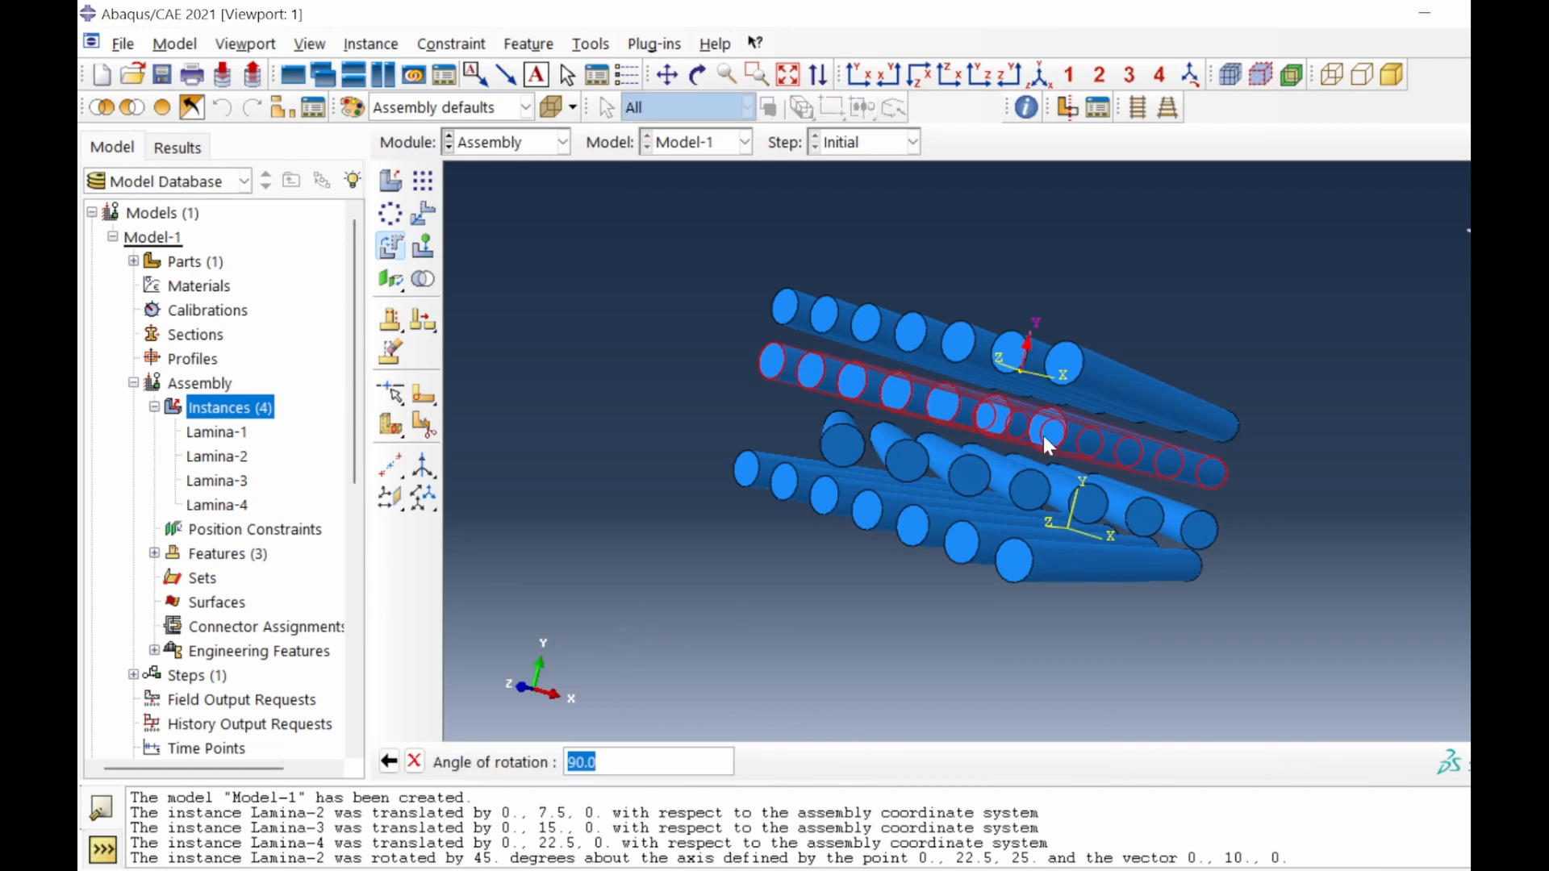
text(-45)
key(Return)
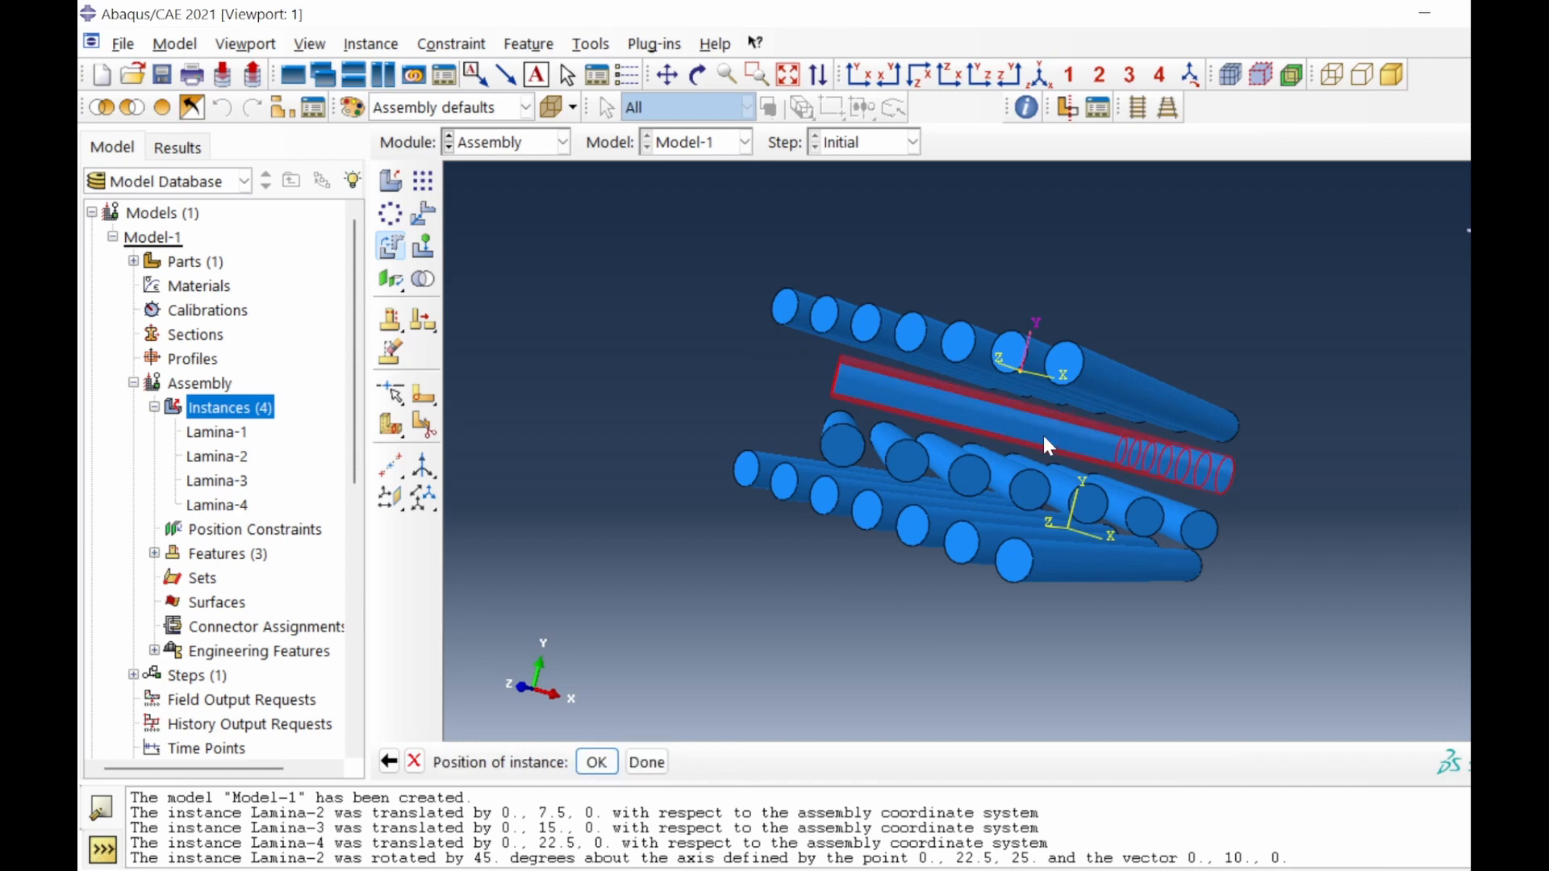
click(597, 762)
Rotate instance Lamina-4, the uppermost layer, by 90 degrees about the Y axis of RefCSYS and accept the position.
click(698, 75)
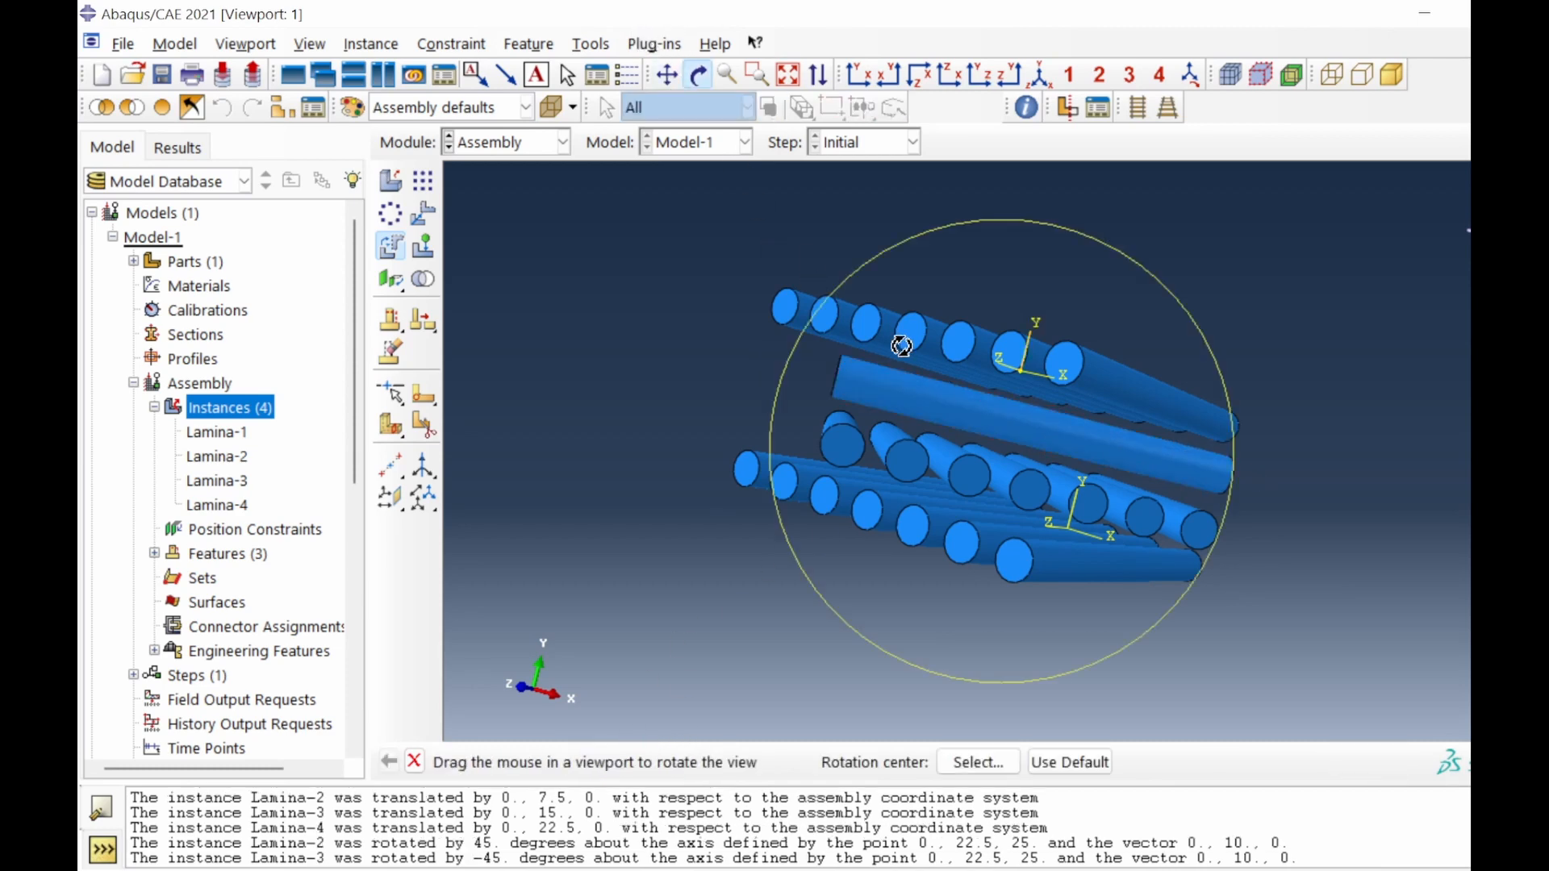
drag(900, 343, 923, 414)
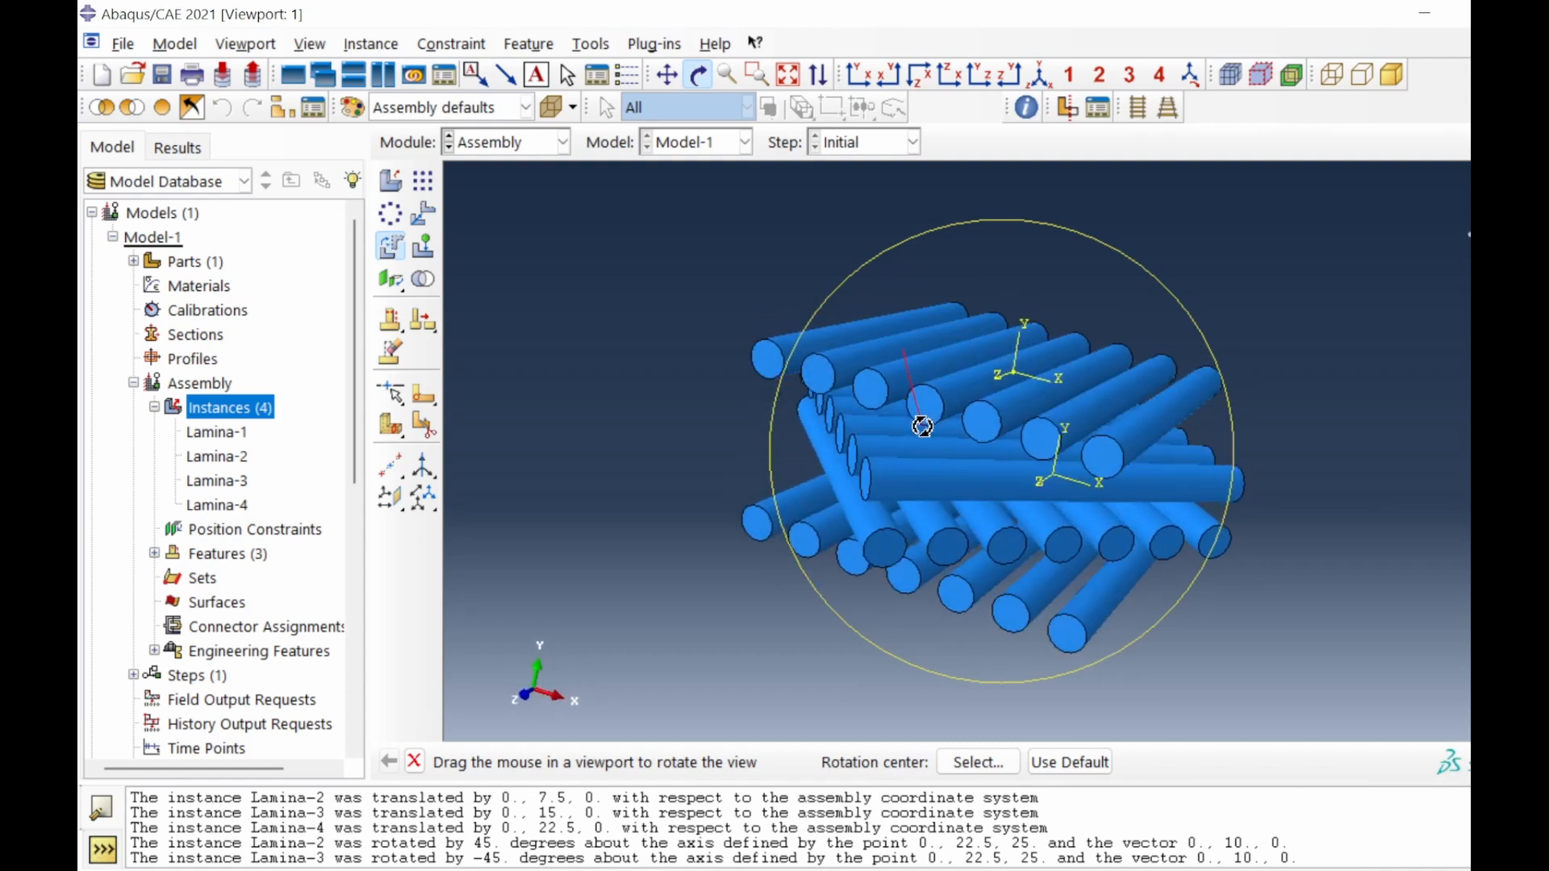
click(393, 256)
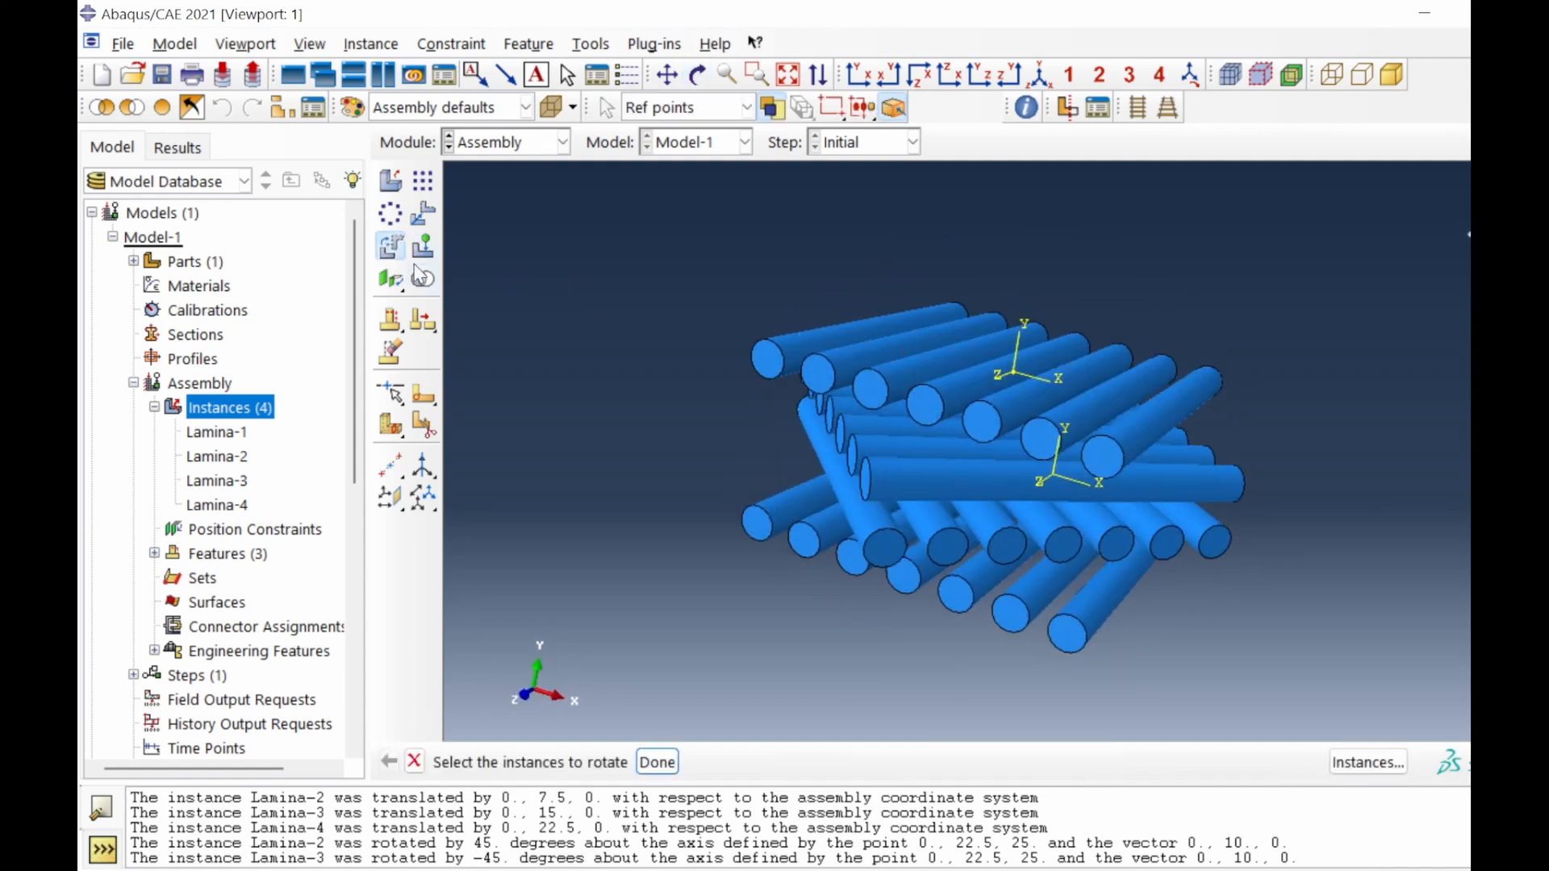
click(884, 384)
click(657, 762)
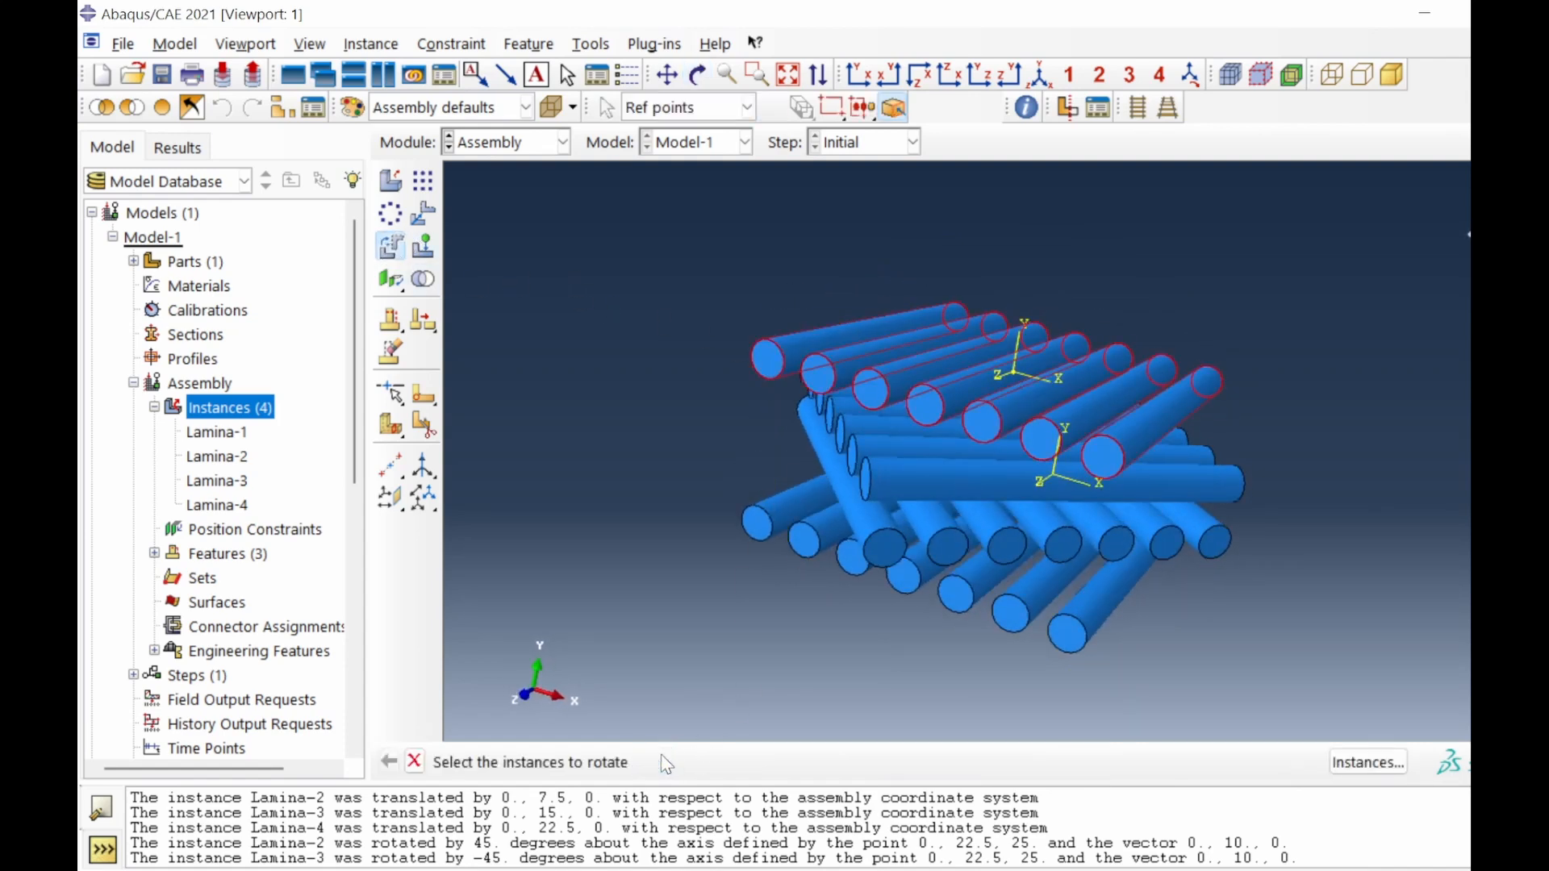
click(1016, 341)
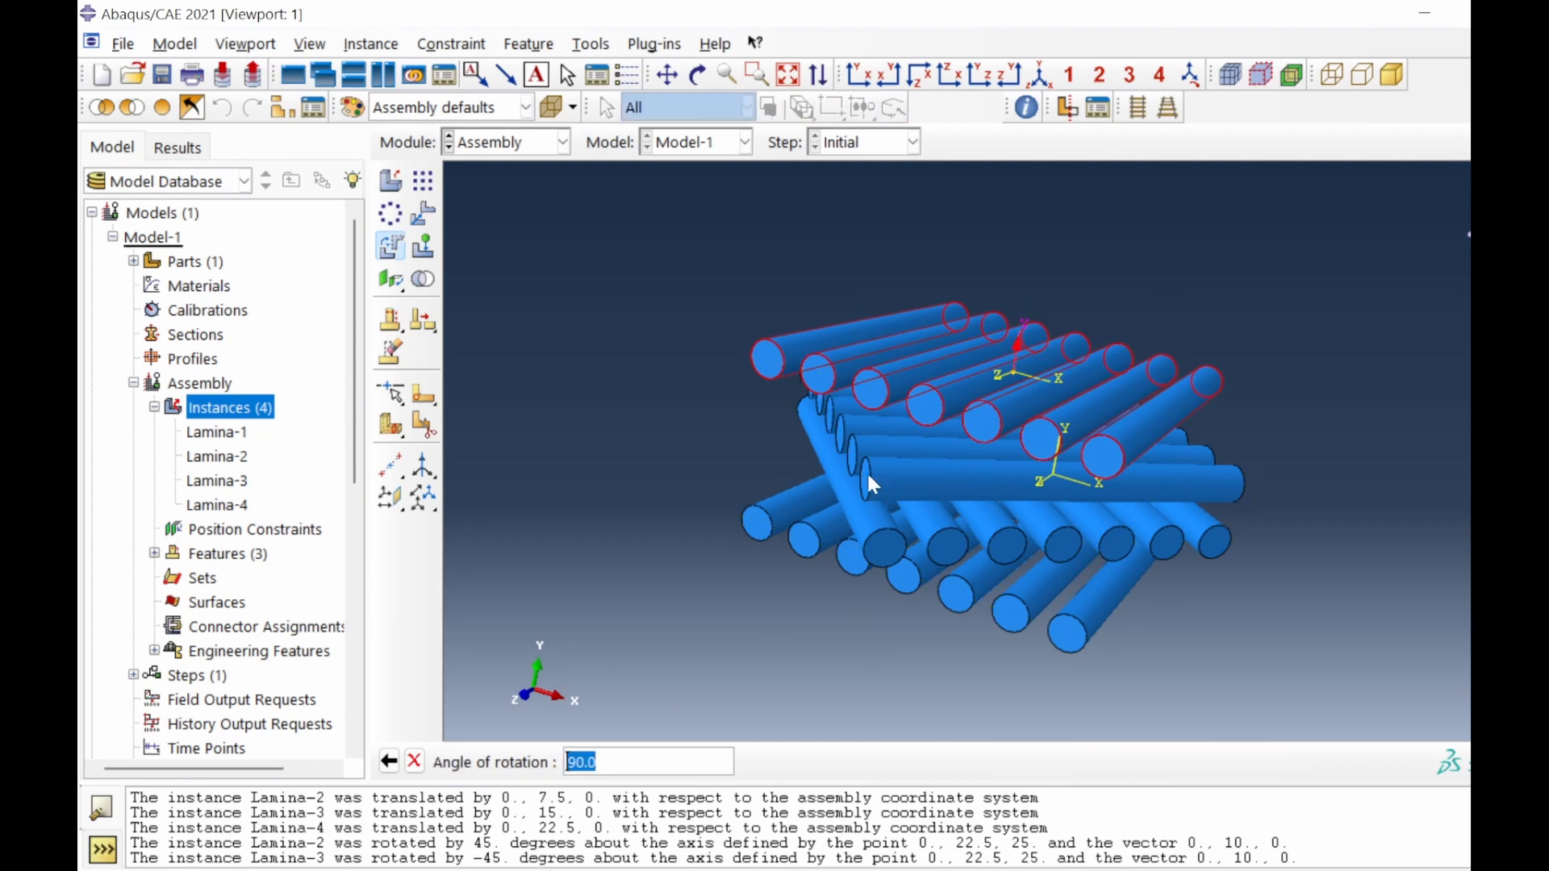
key(Return)
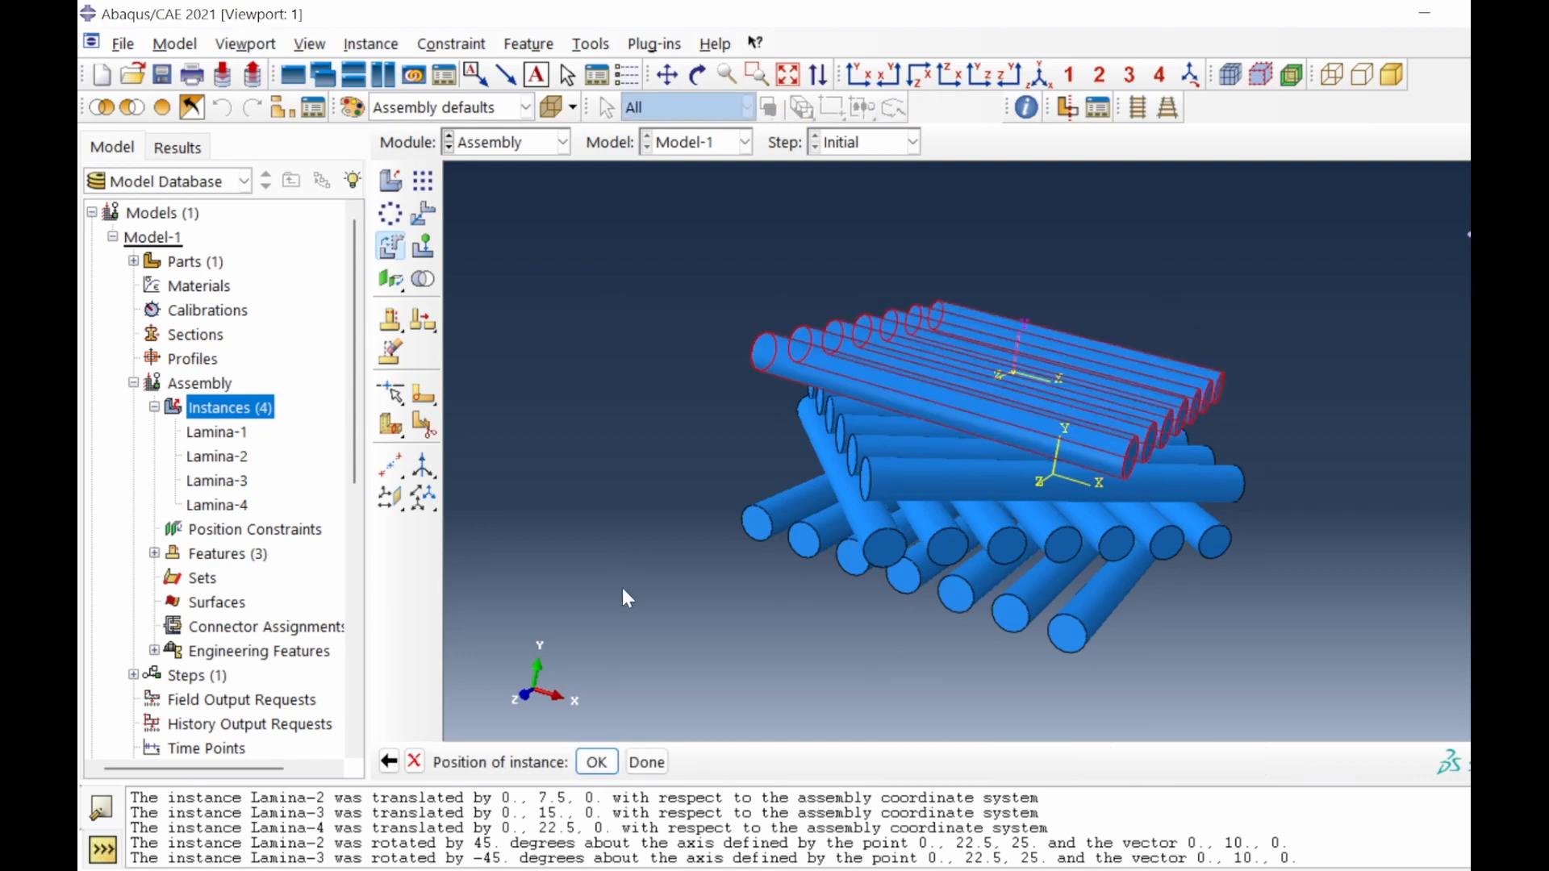
click(607, 766)
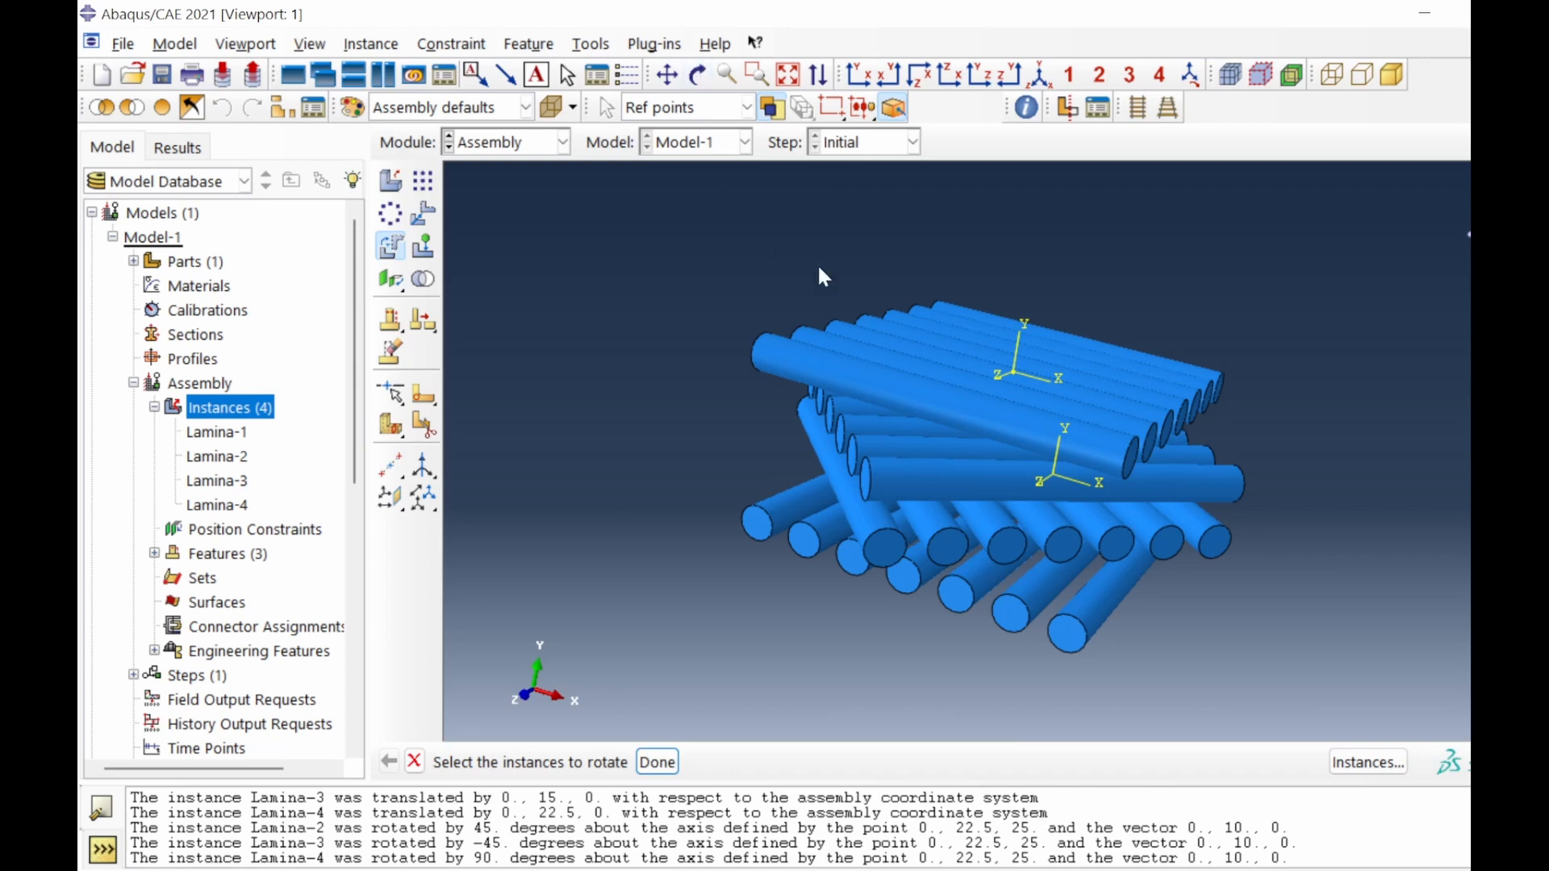
click(699, 75)
drag(971, 468, 914, 487)
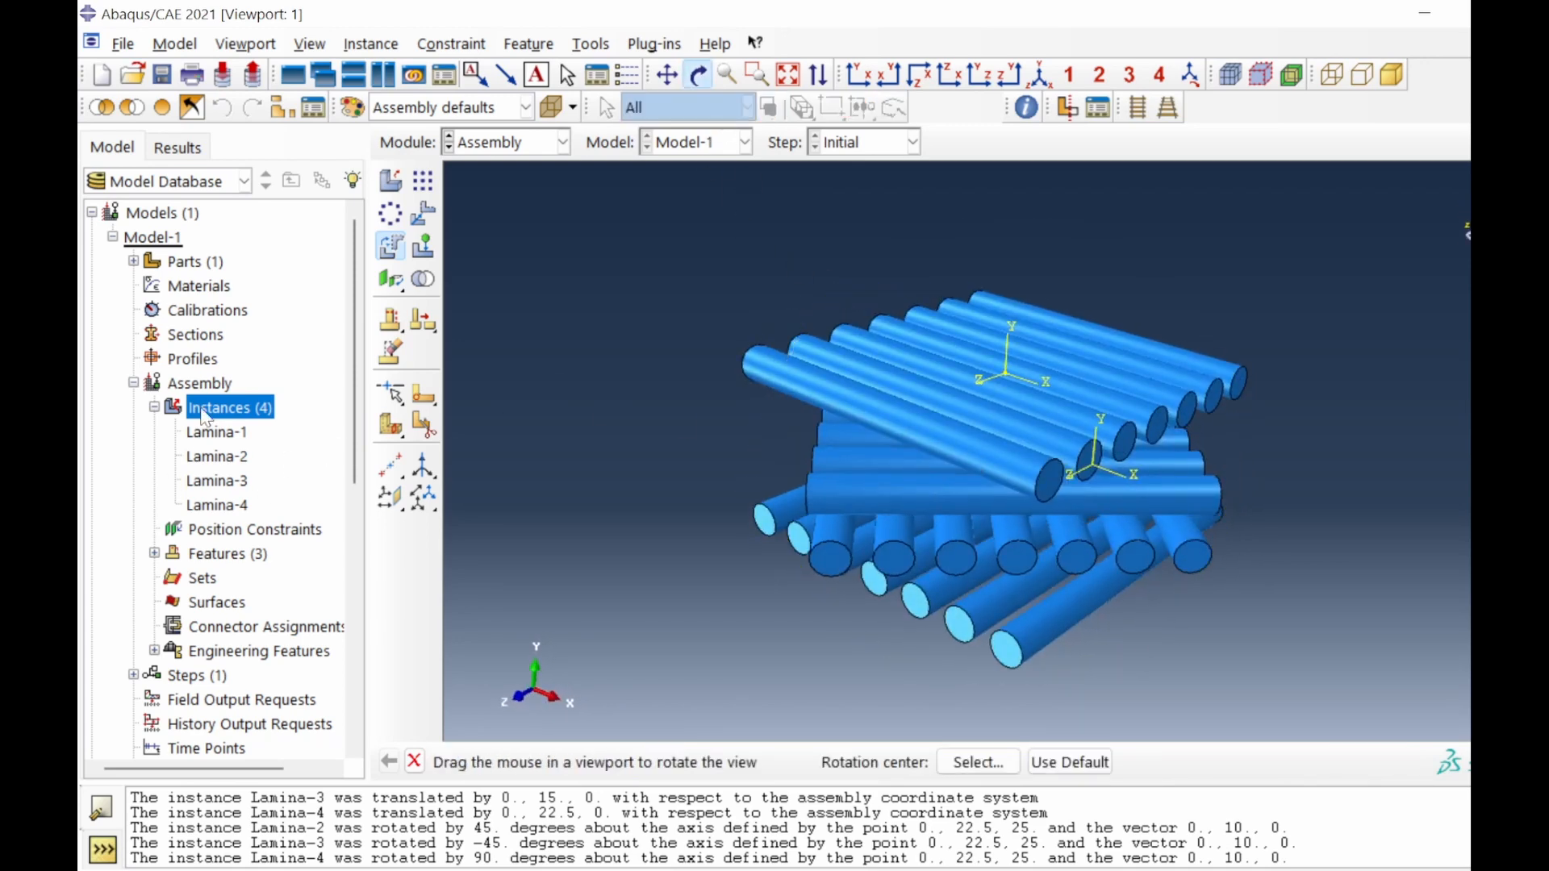
Start a 3D deformable solid extrusion part named Matrix with an approximate size of 200.
double_click(192, 265)
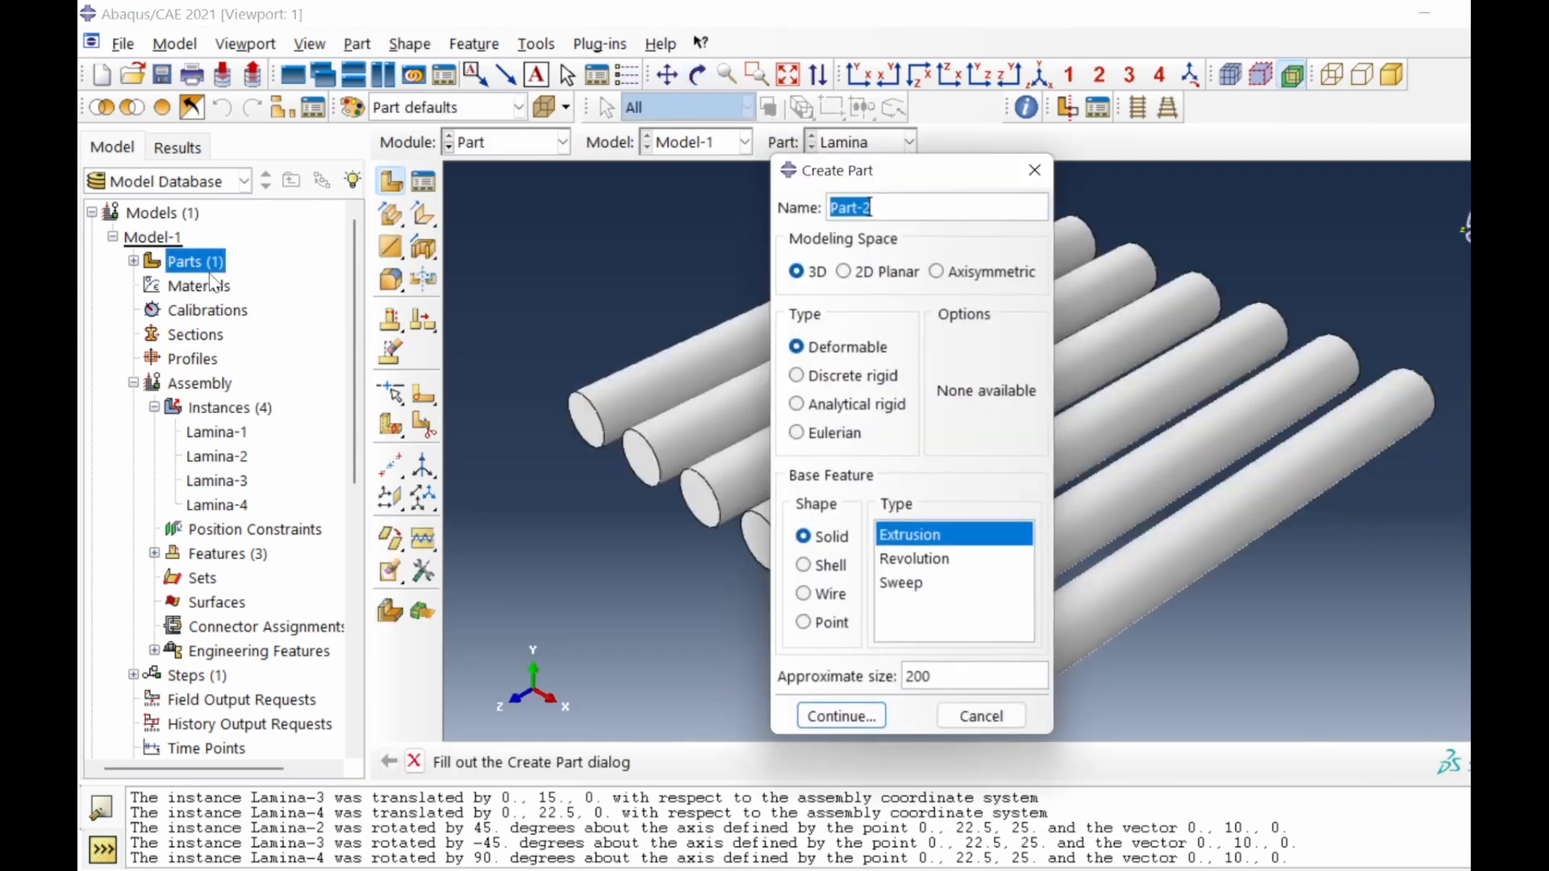
text(Matrix)
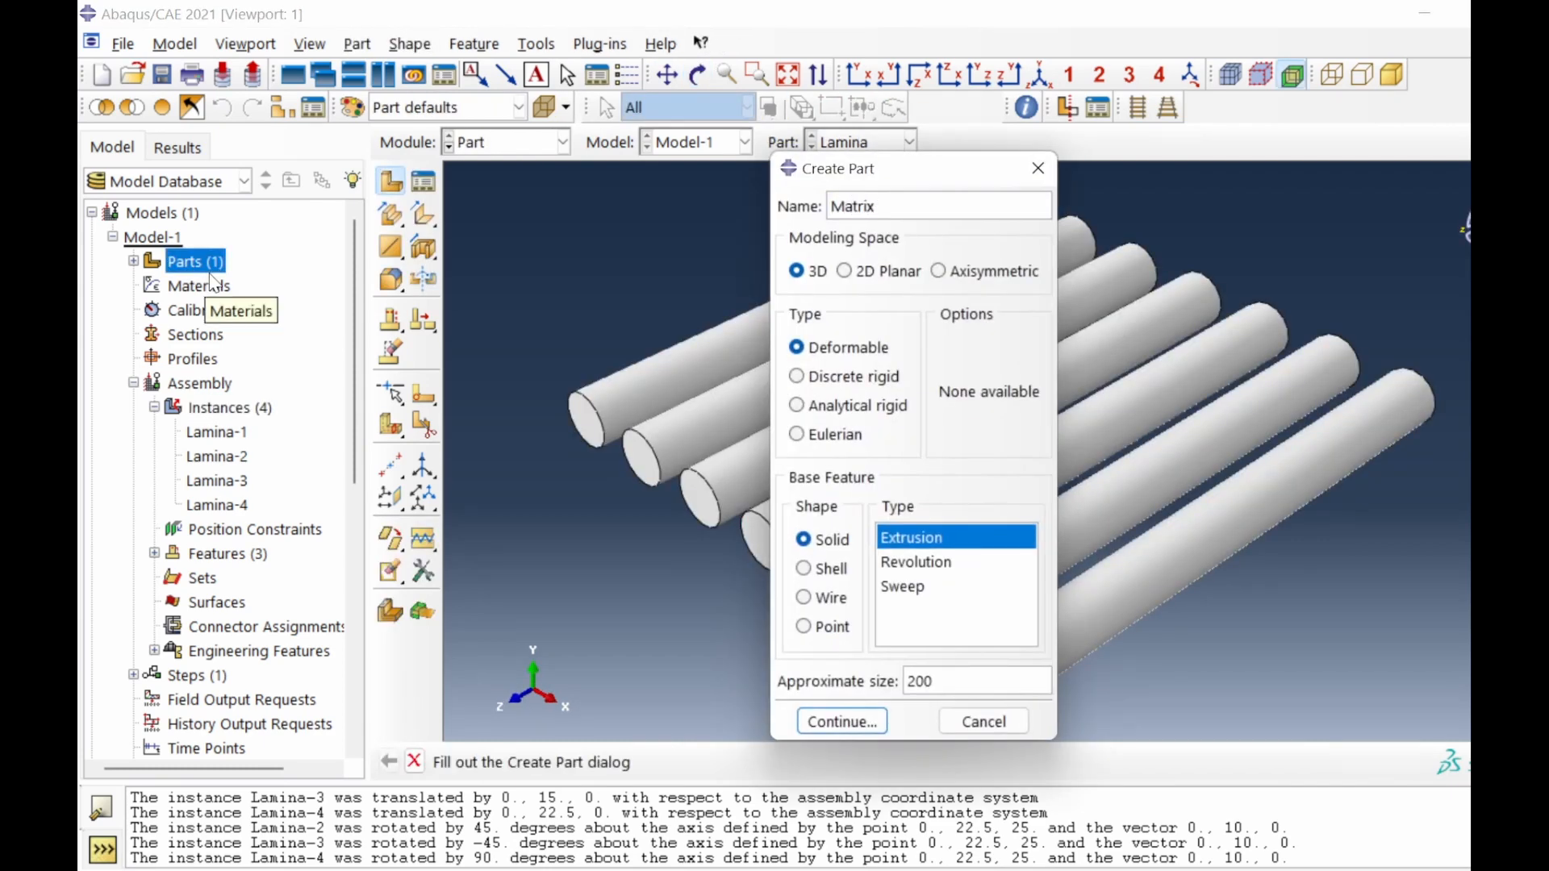
click(843, 723)
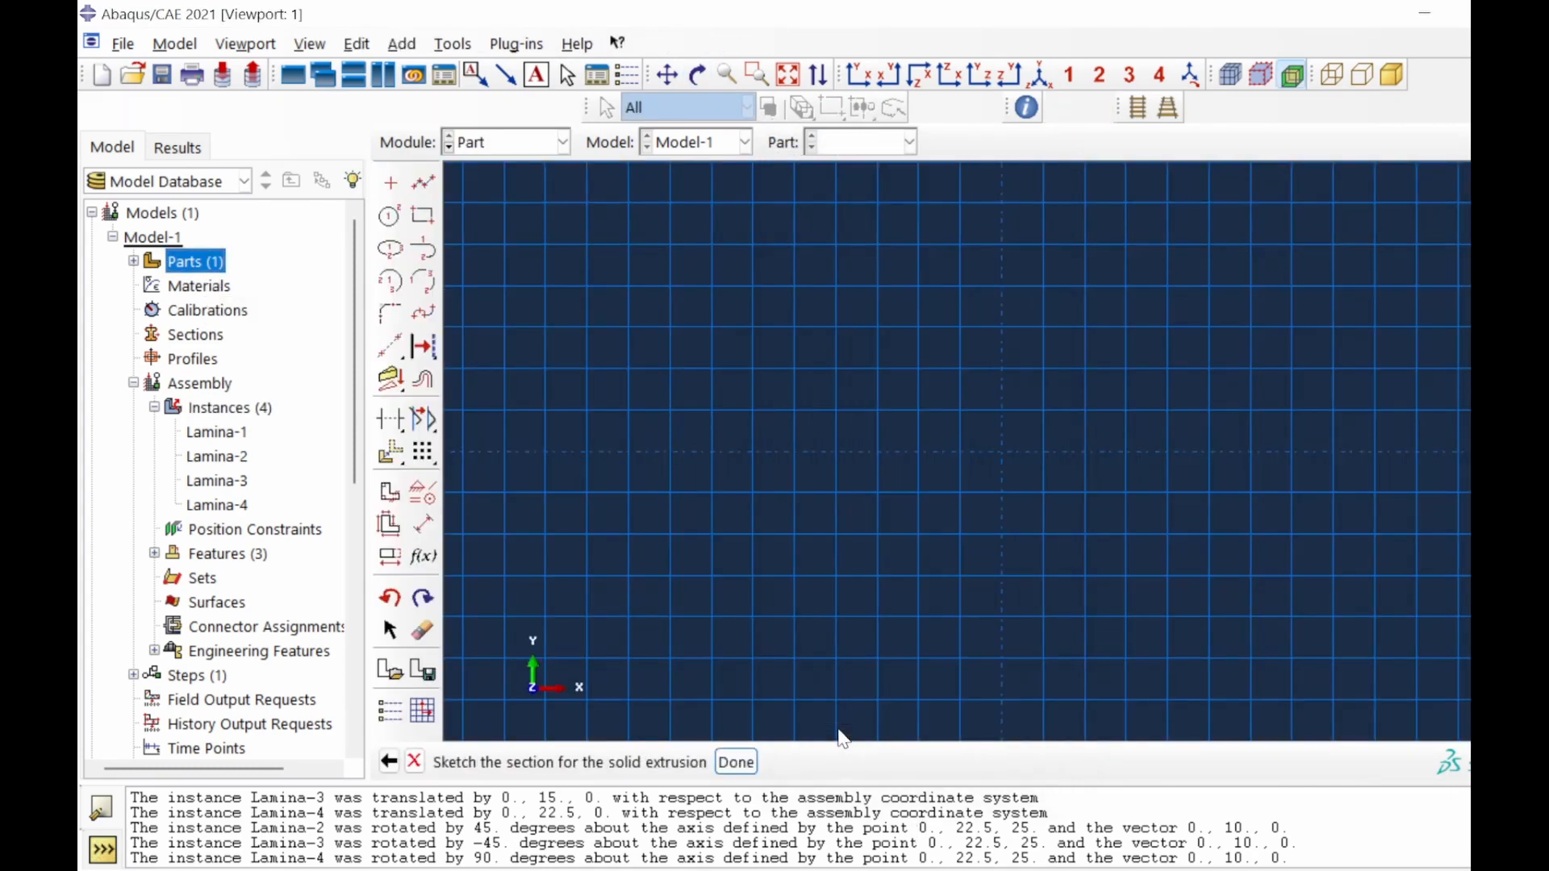
Sketch a rectangle from the origin to the opposite corner at 45,30 as the Matrix section.
click(422, 218)
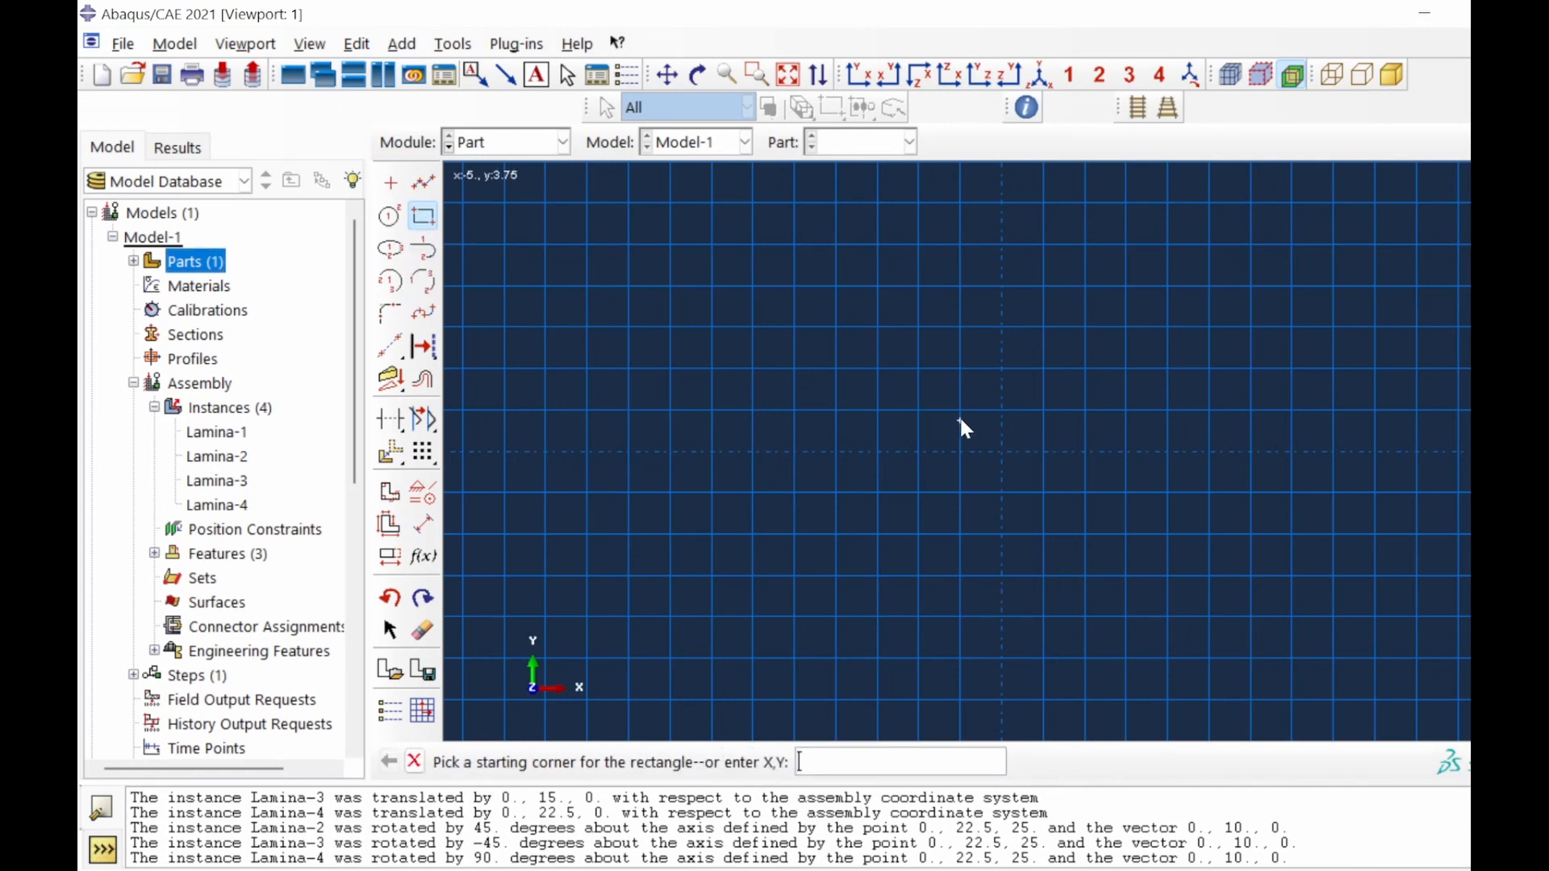
click(959, 420)
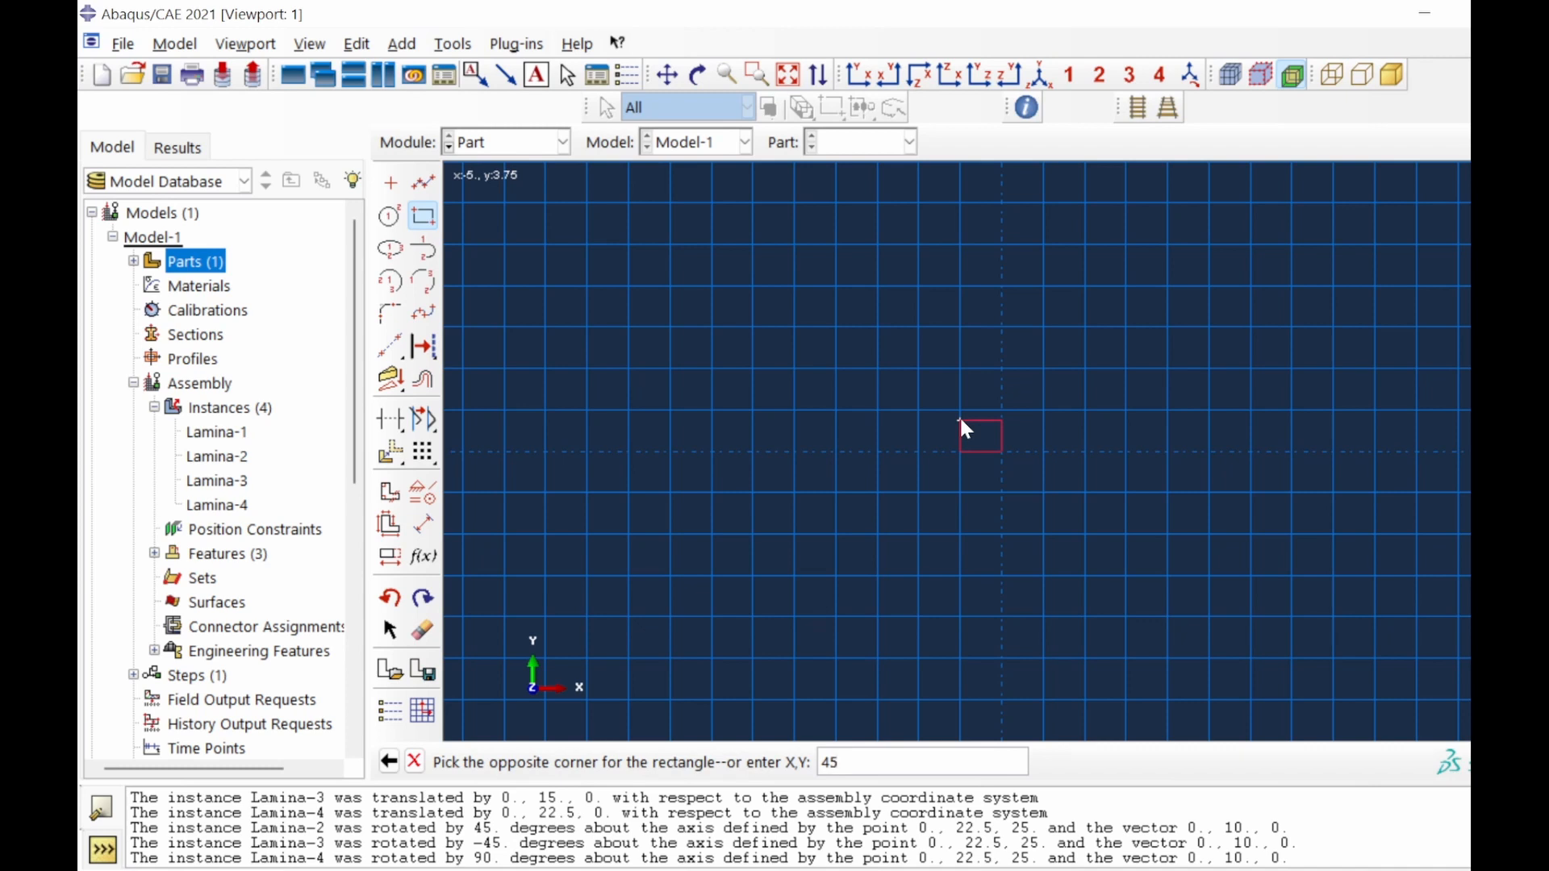
text(45,30)
key(Return)
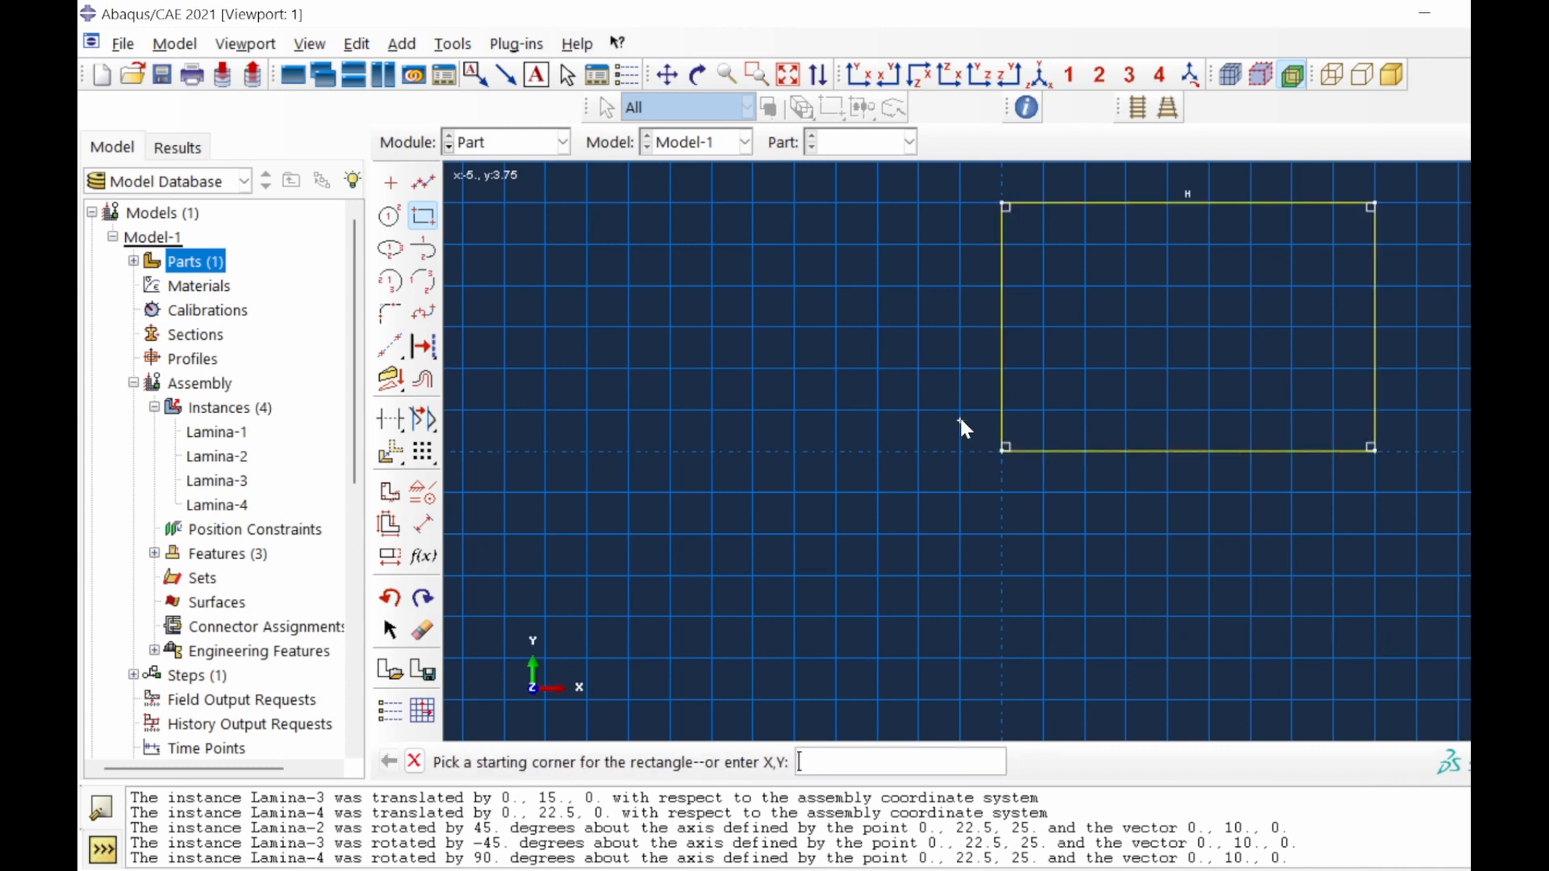
right_click(942, 394)
click(1010, 506)
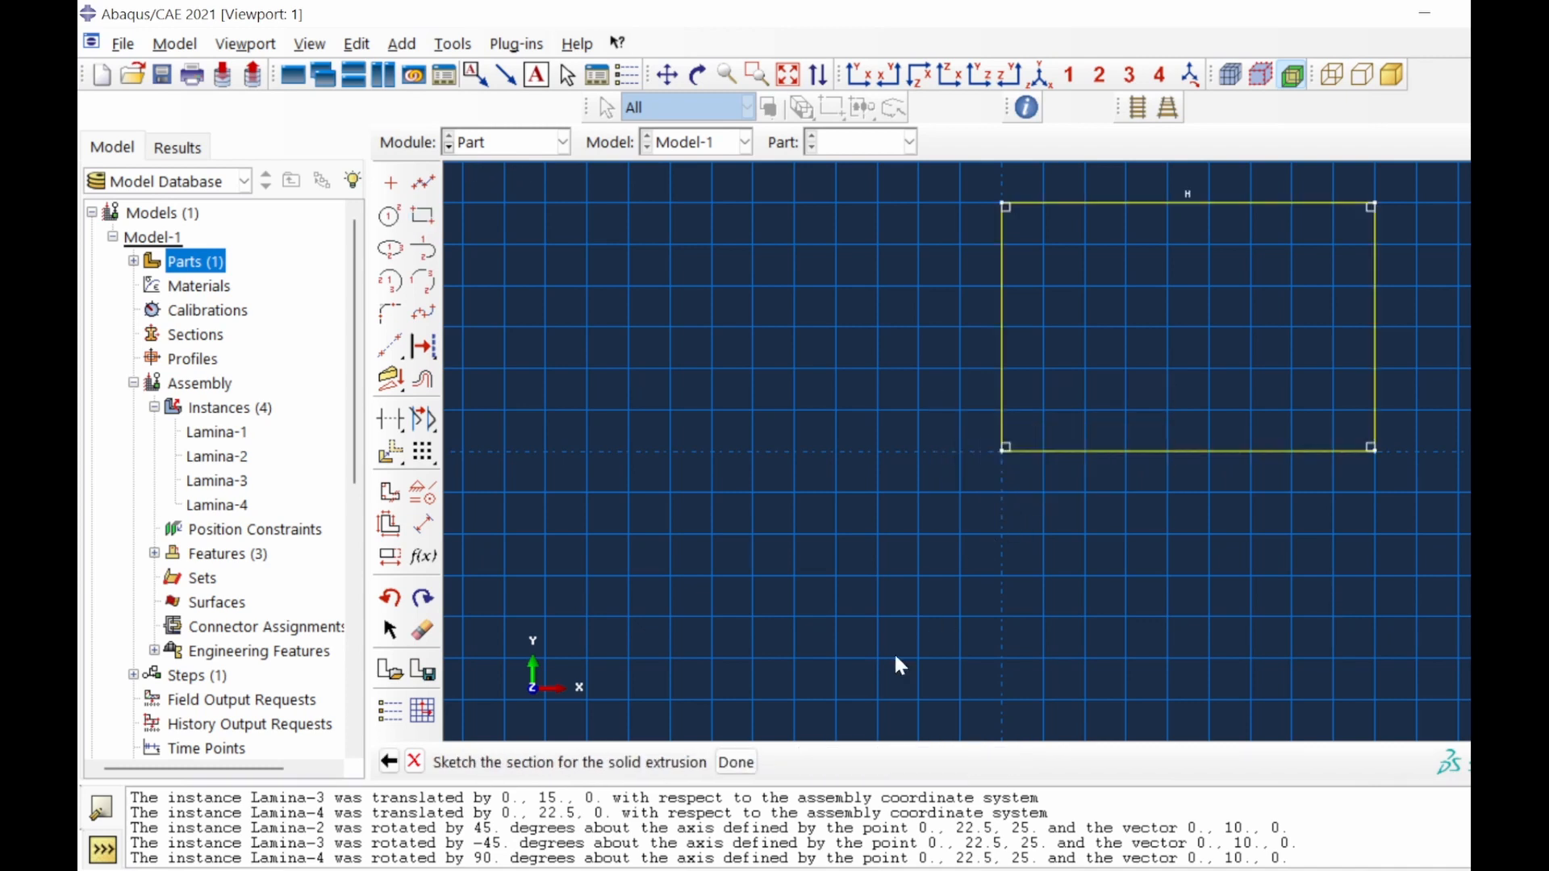
Finish the Matrix section sketch and extrude it to a depth of 45.
click(755, 760)
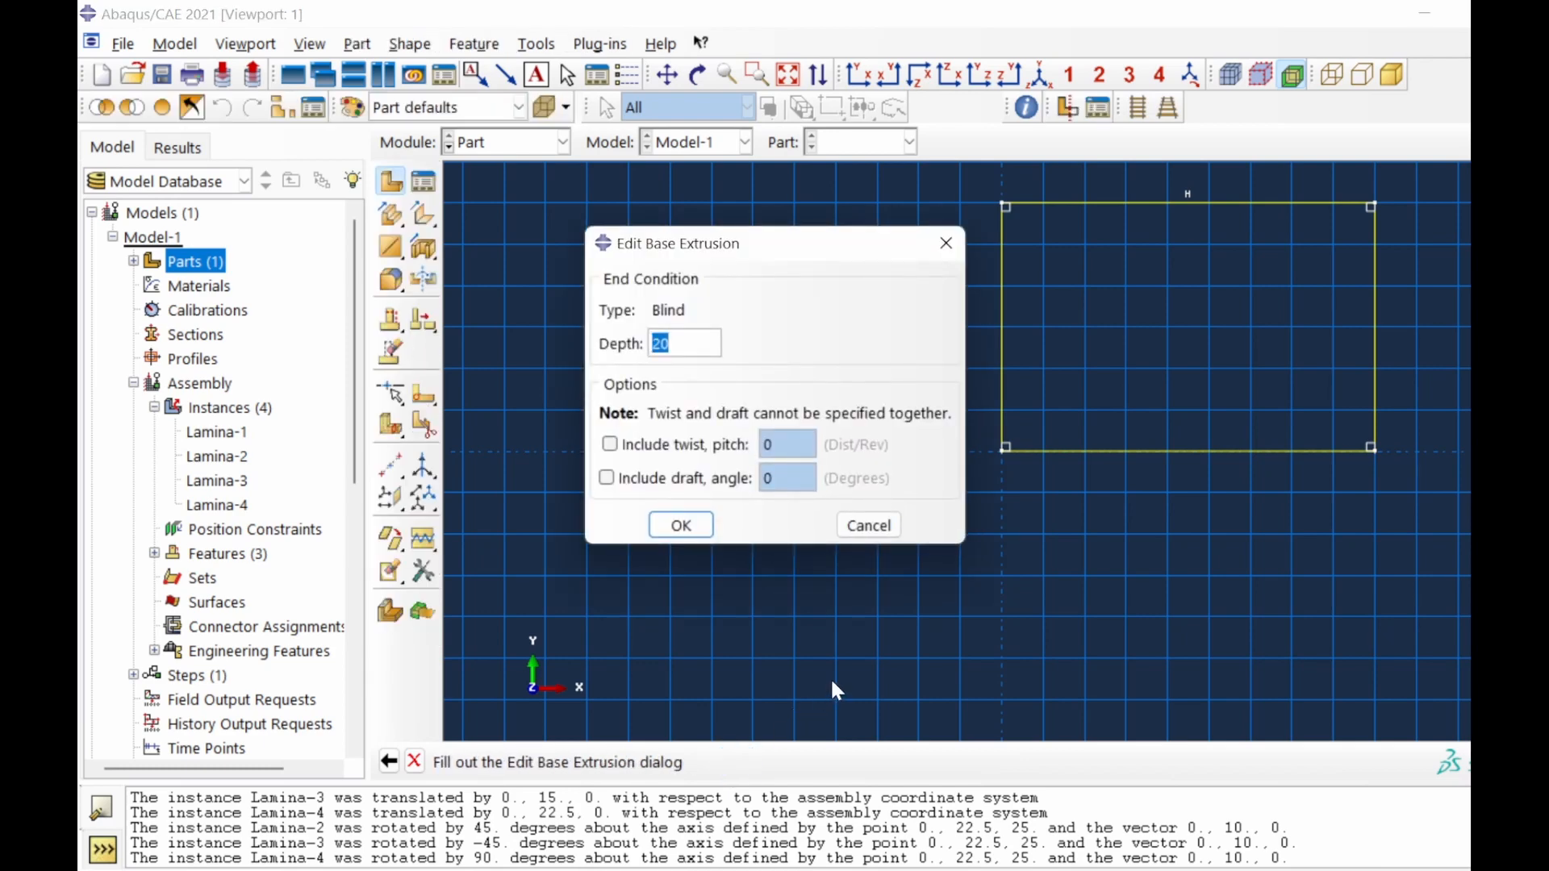
text(45)
key(Return)
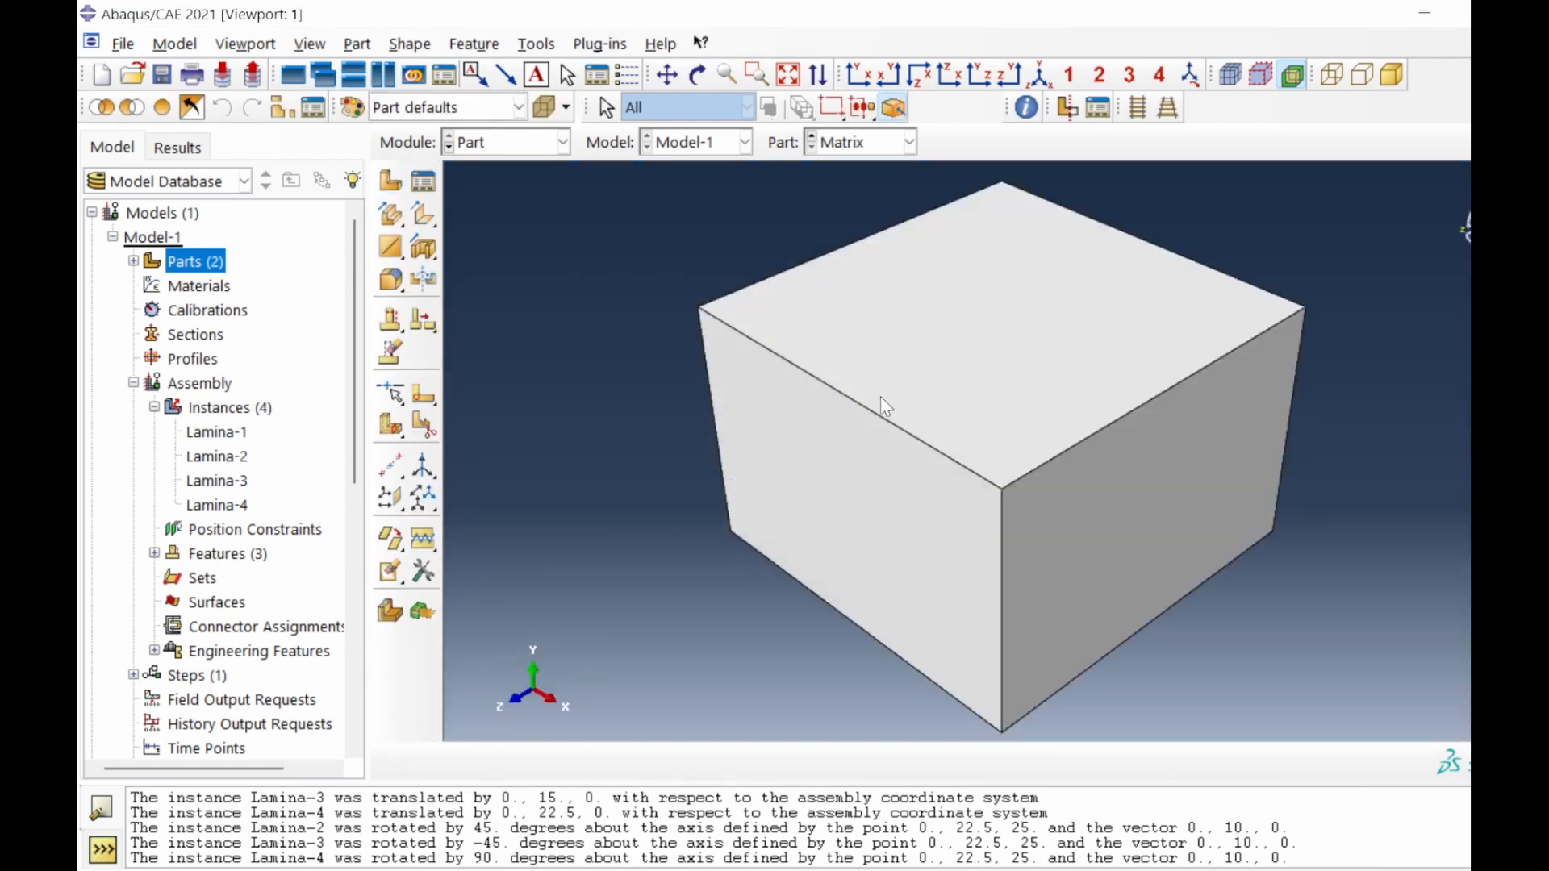
Add a dependent instance of the Matrix part to the assembly.
double_click(217, 409)
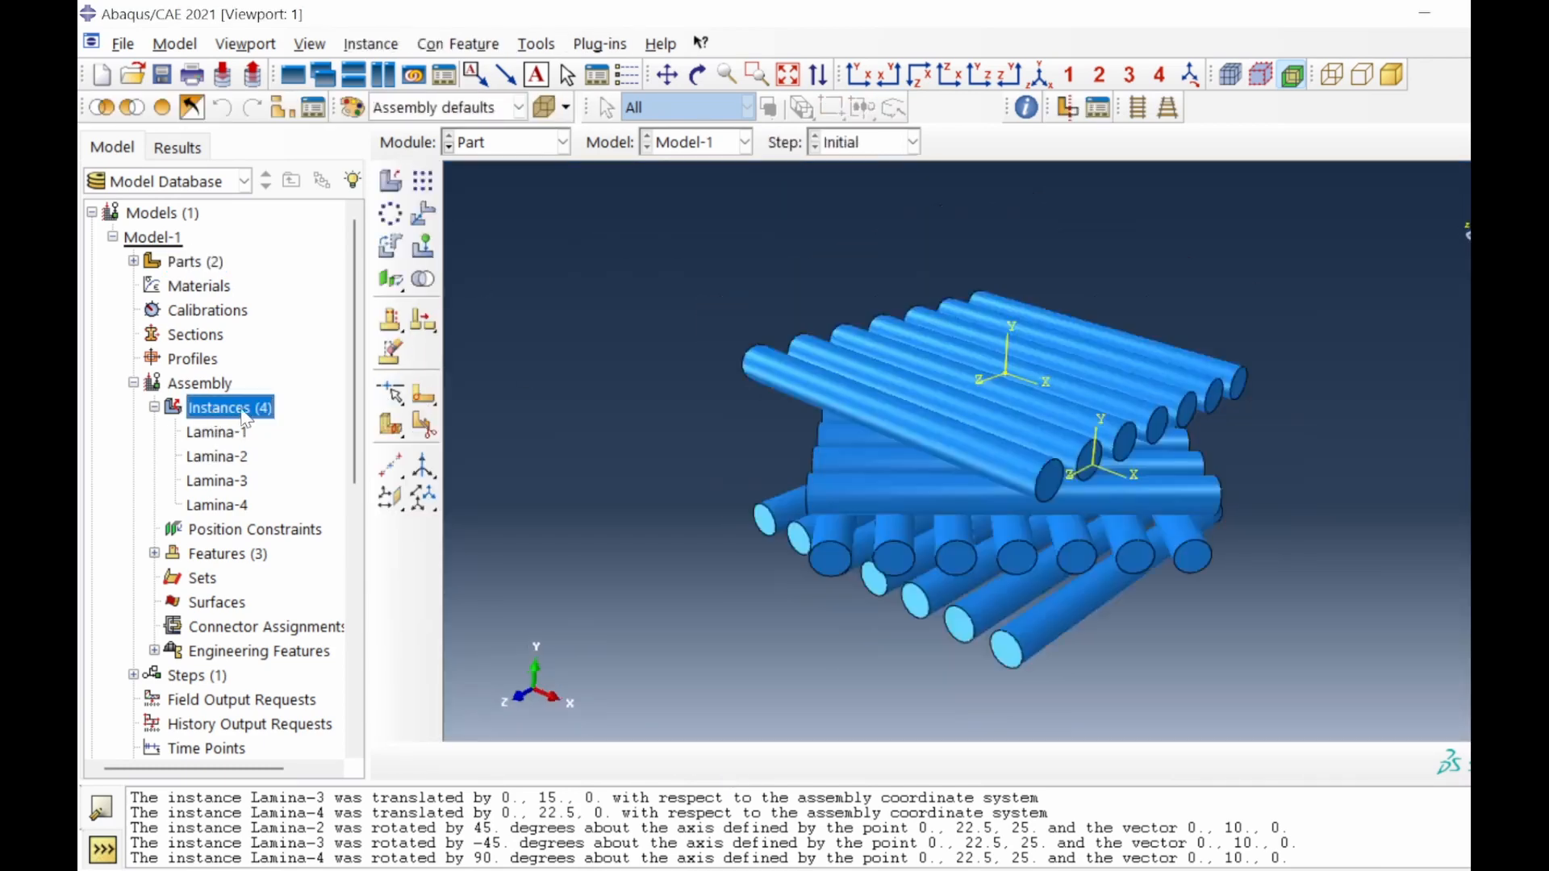
click(1084, 370)
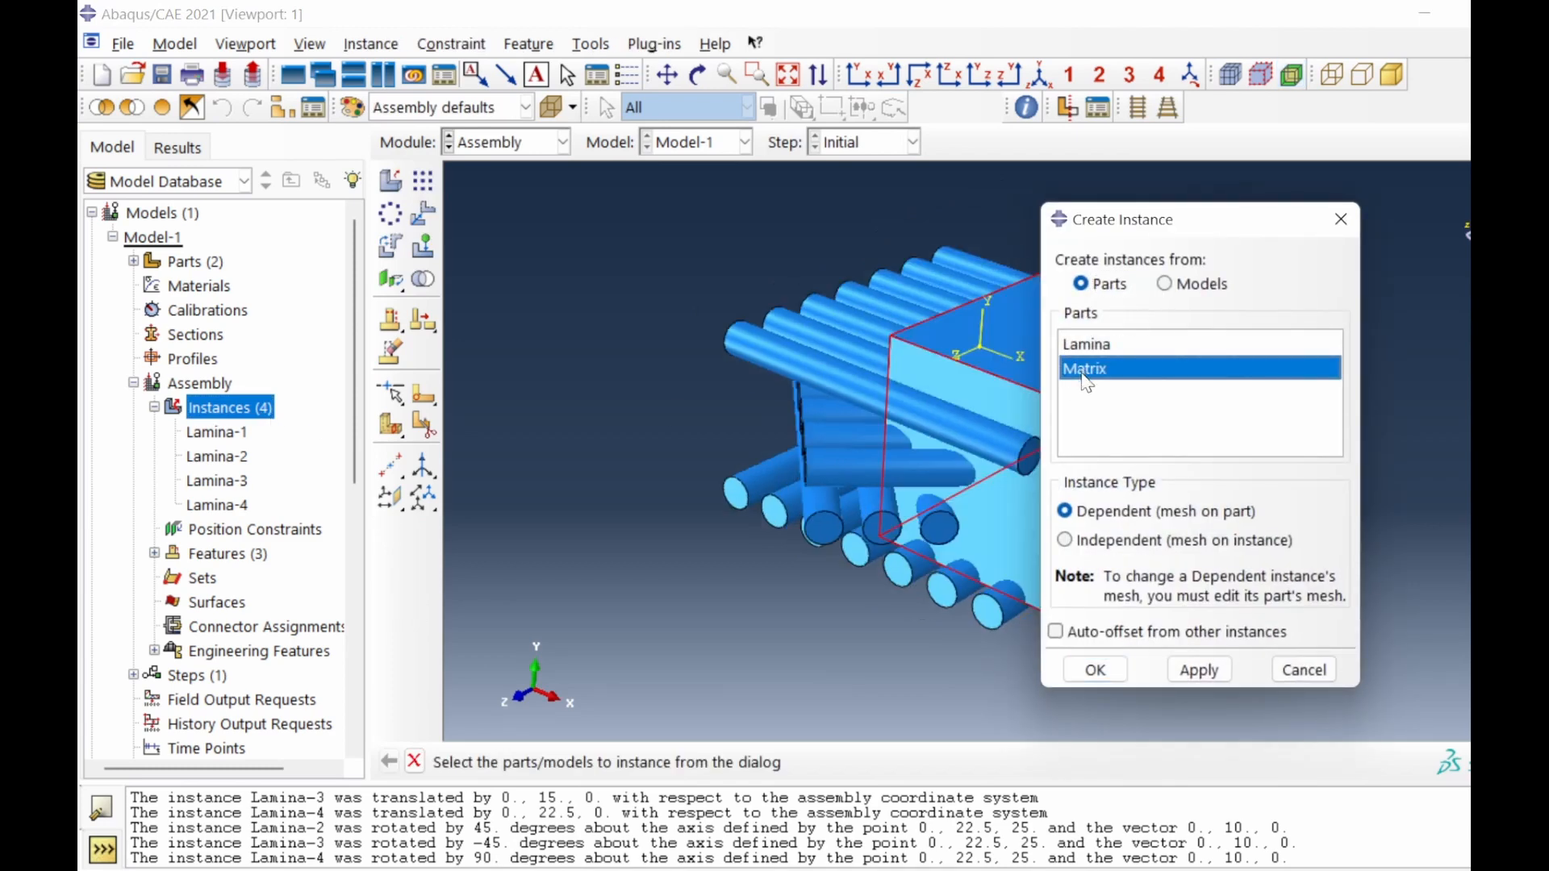
click(1110, 672)
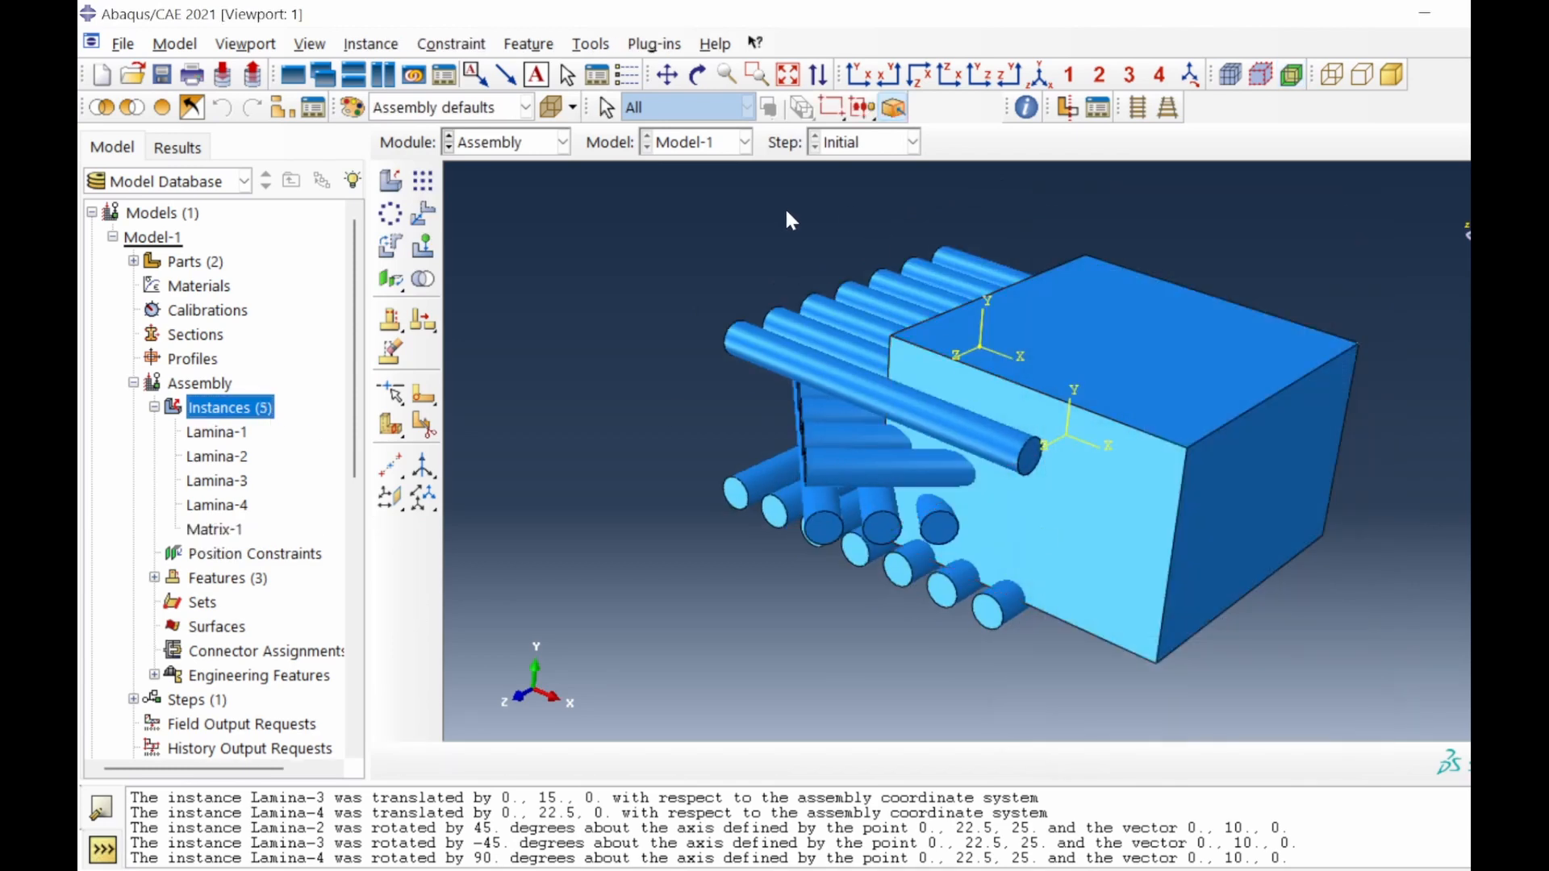
Translate the Matrix instance from its lower corner at the origin to the end-face centre of the lowest layer's outermost cylinder, and accept the position.
click(699, 75)
drag(1182, 418, 914, 467)
right_click(707, 260)
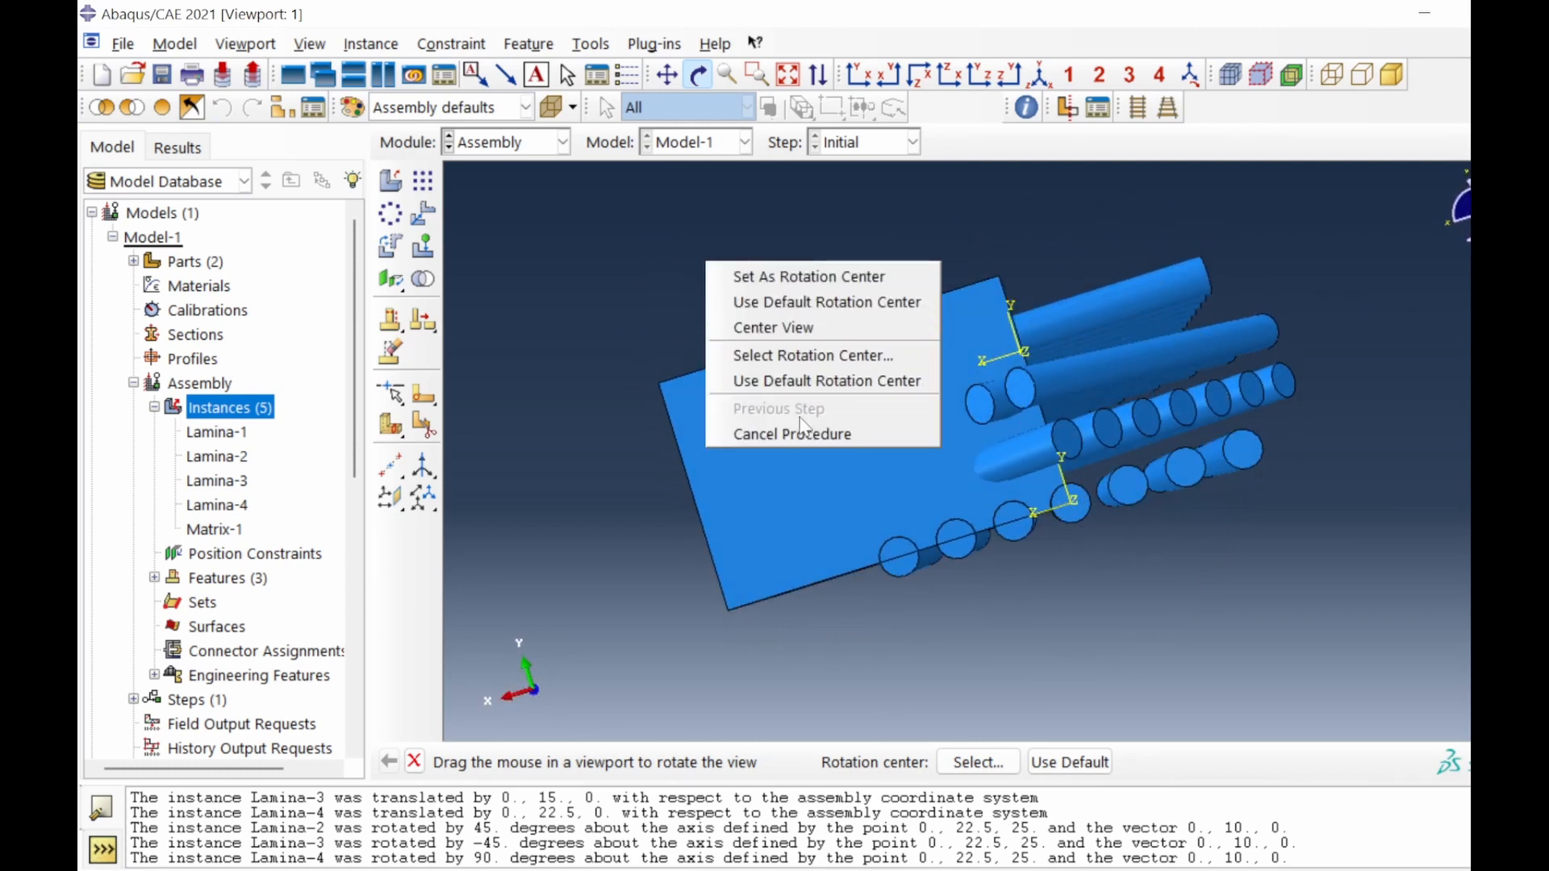
click(754, 432)
click(423, 214)
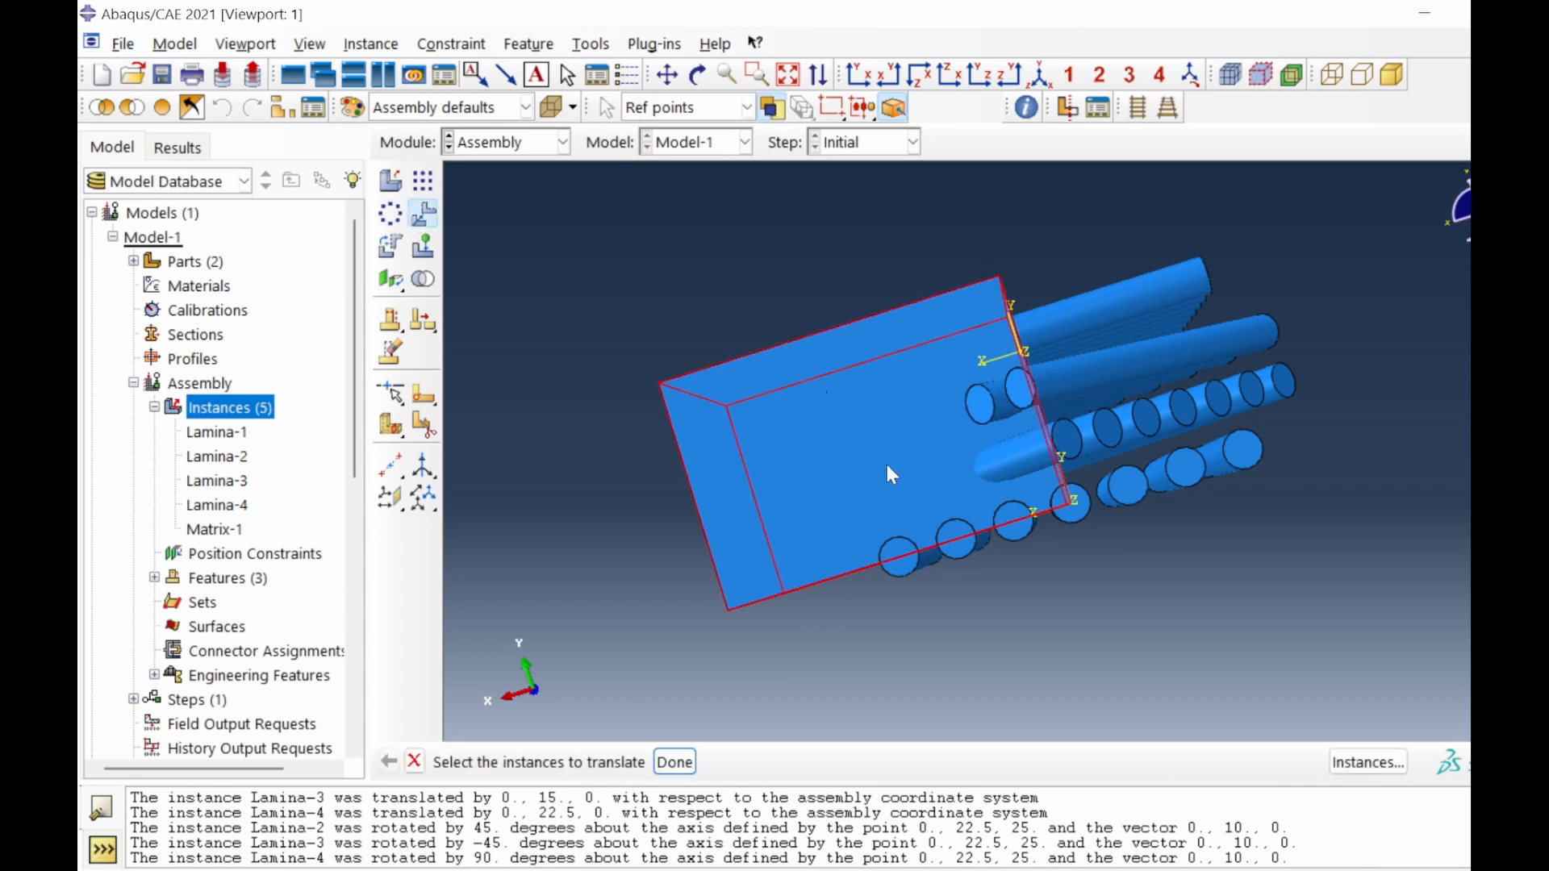
click(674, 762)
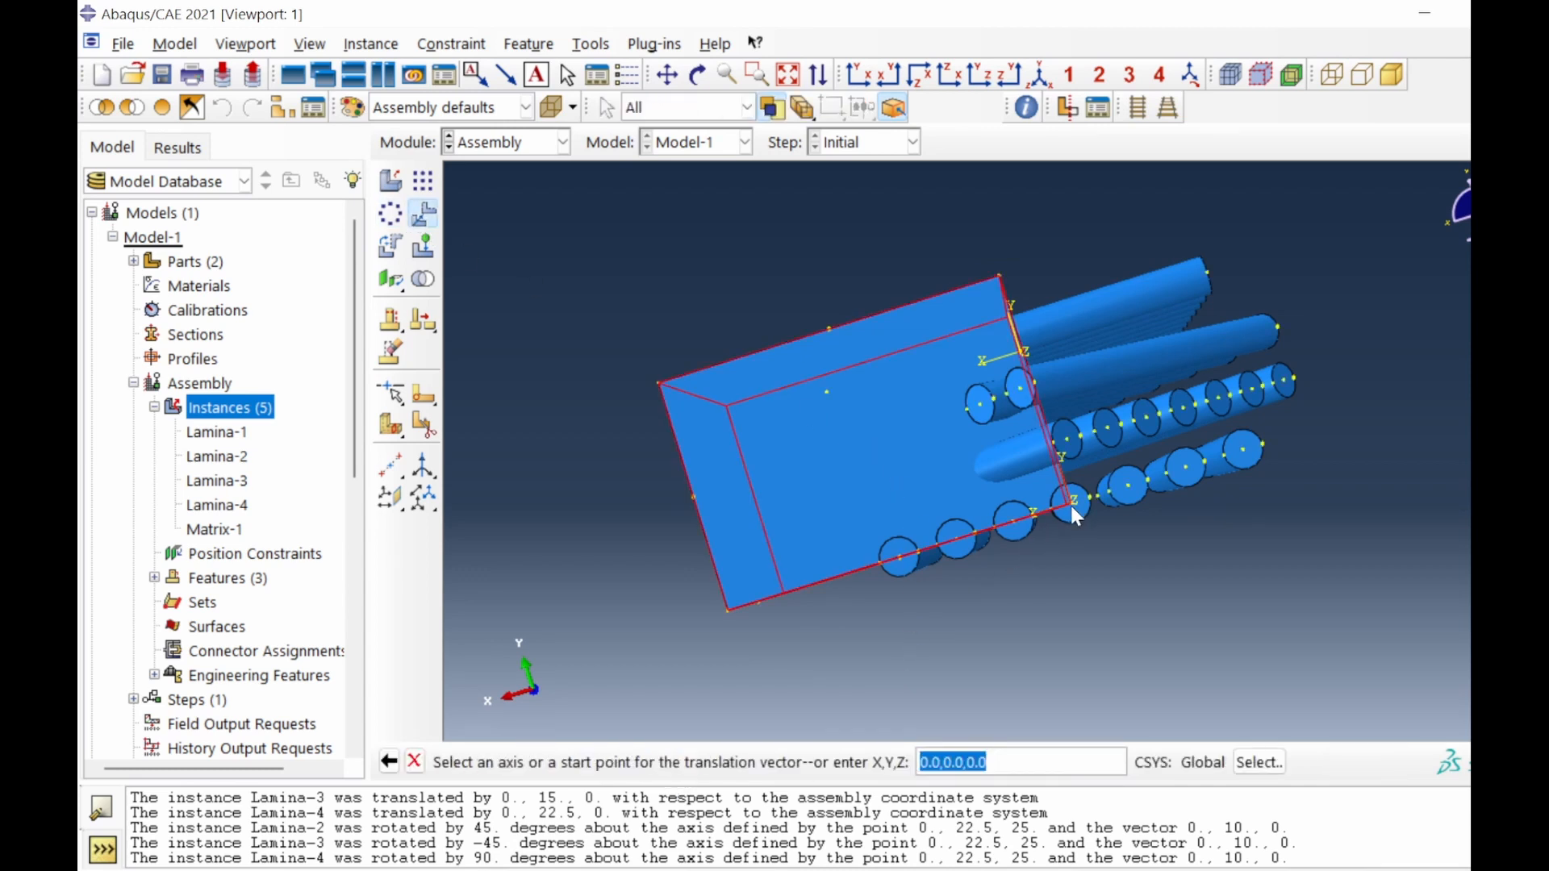
click(1071, 505)
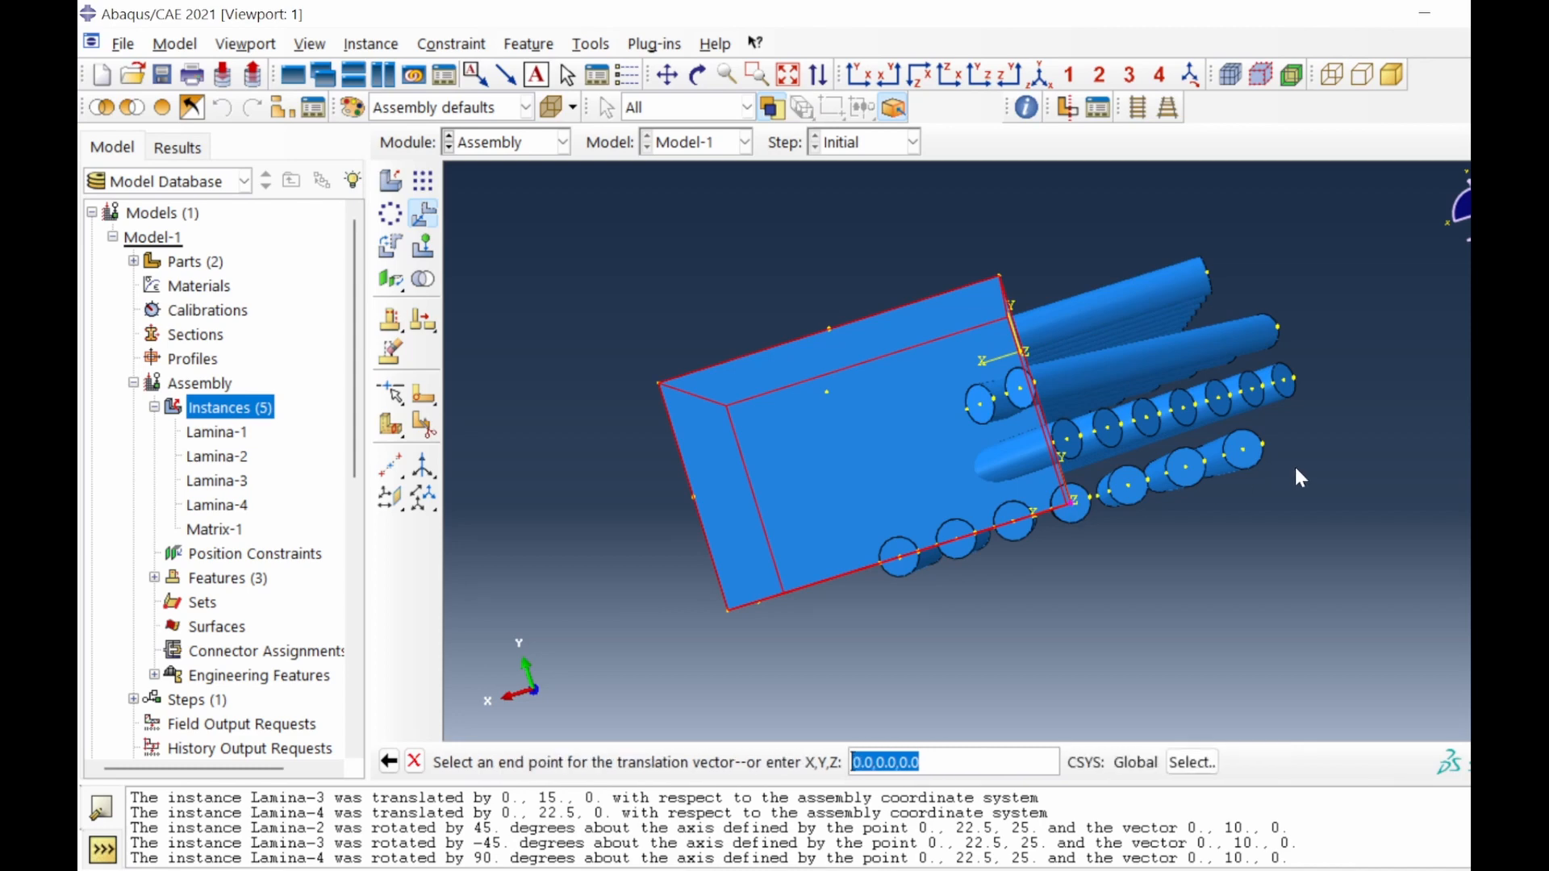
click(1244, 451)
click(698, 74)
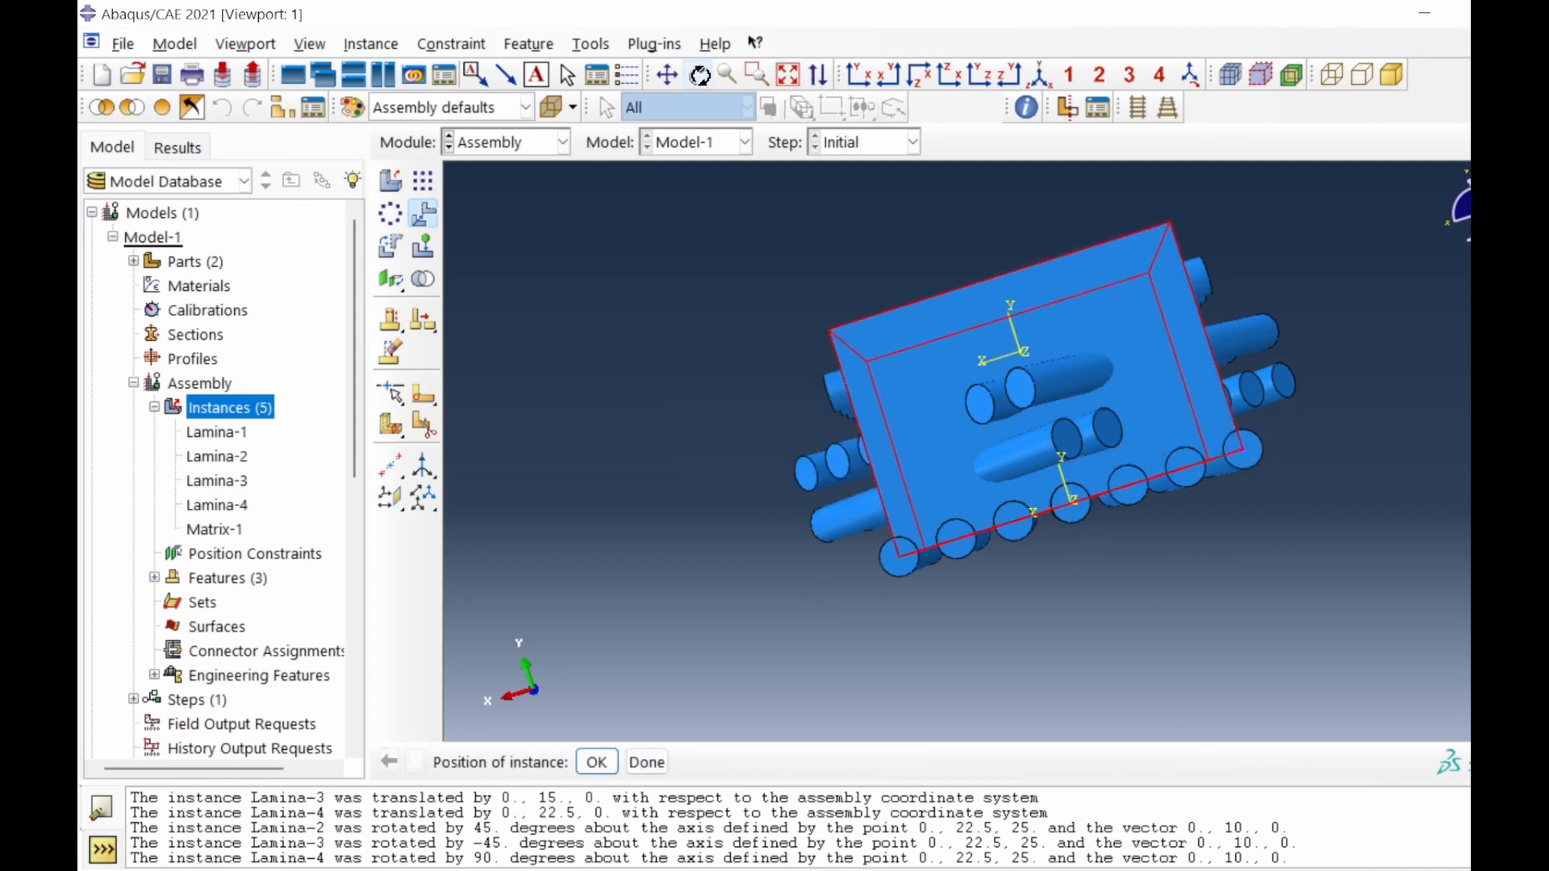
drag(1065, 500, 1078, 536)
right_click(1324, 536)
click(1408, 708)
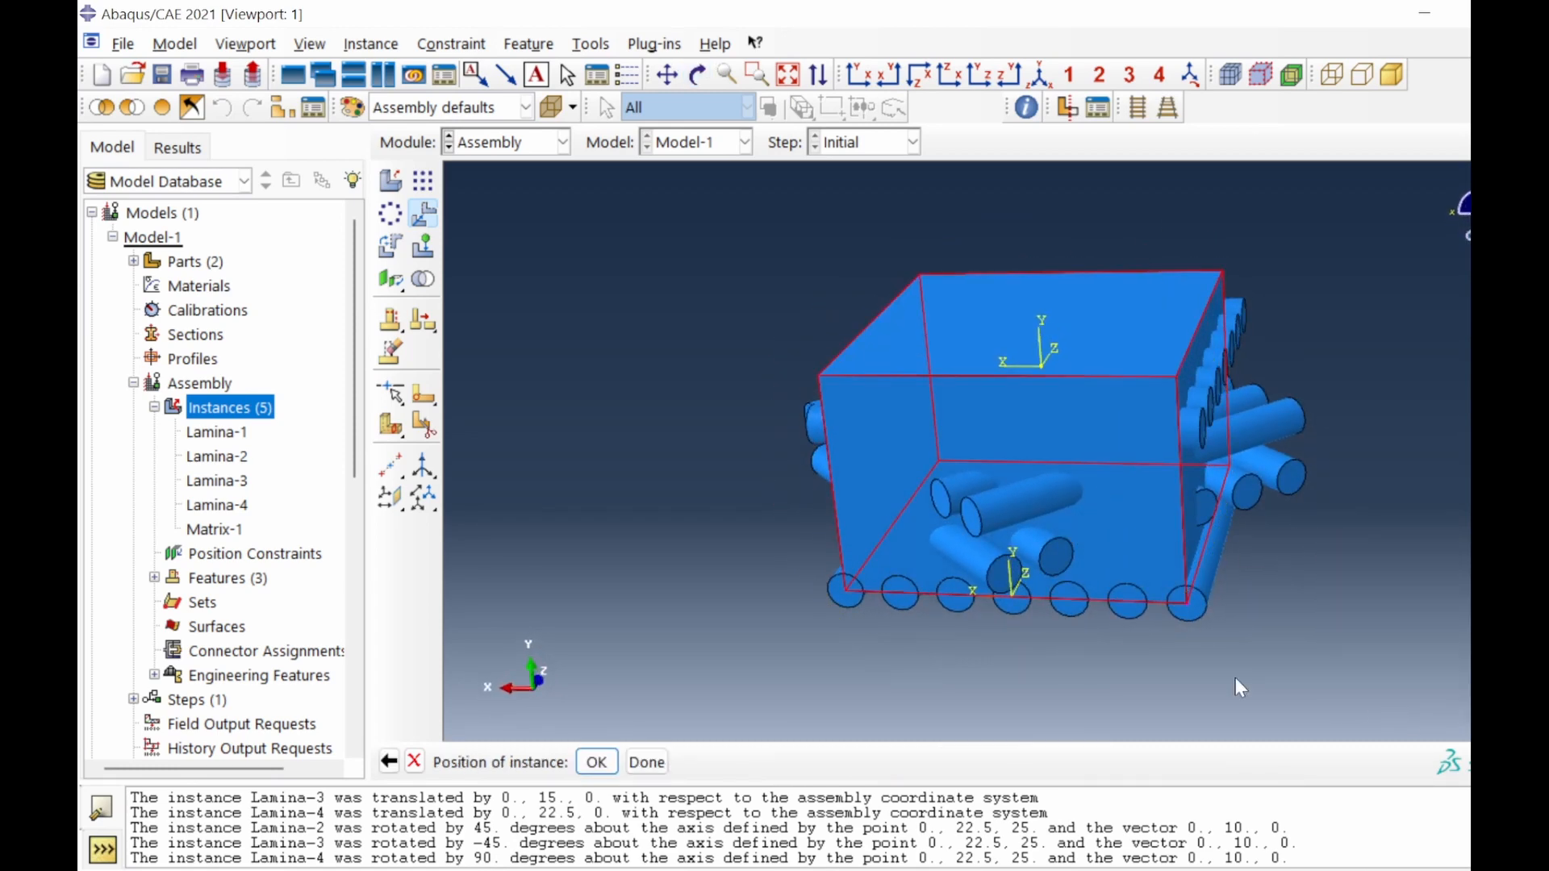
click(597, 762)
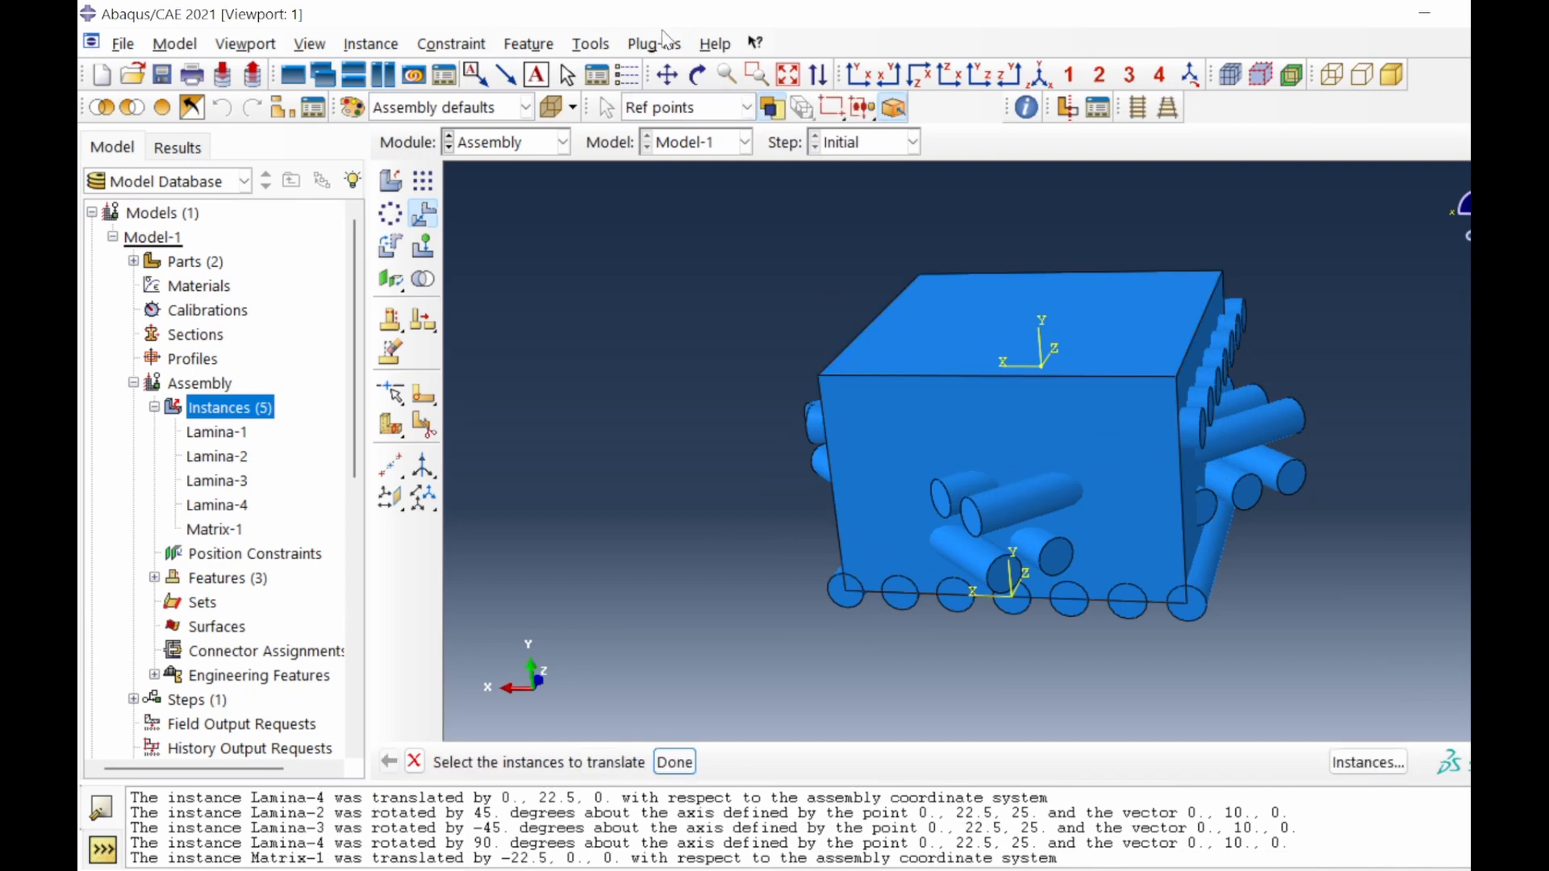
Set the depth of the Matrix part's solid extrusion to 50 and return to the Assembly module.
click(697, 75)
drag(807, 419, 952, 455)
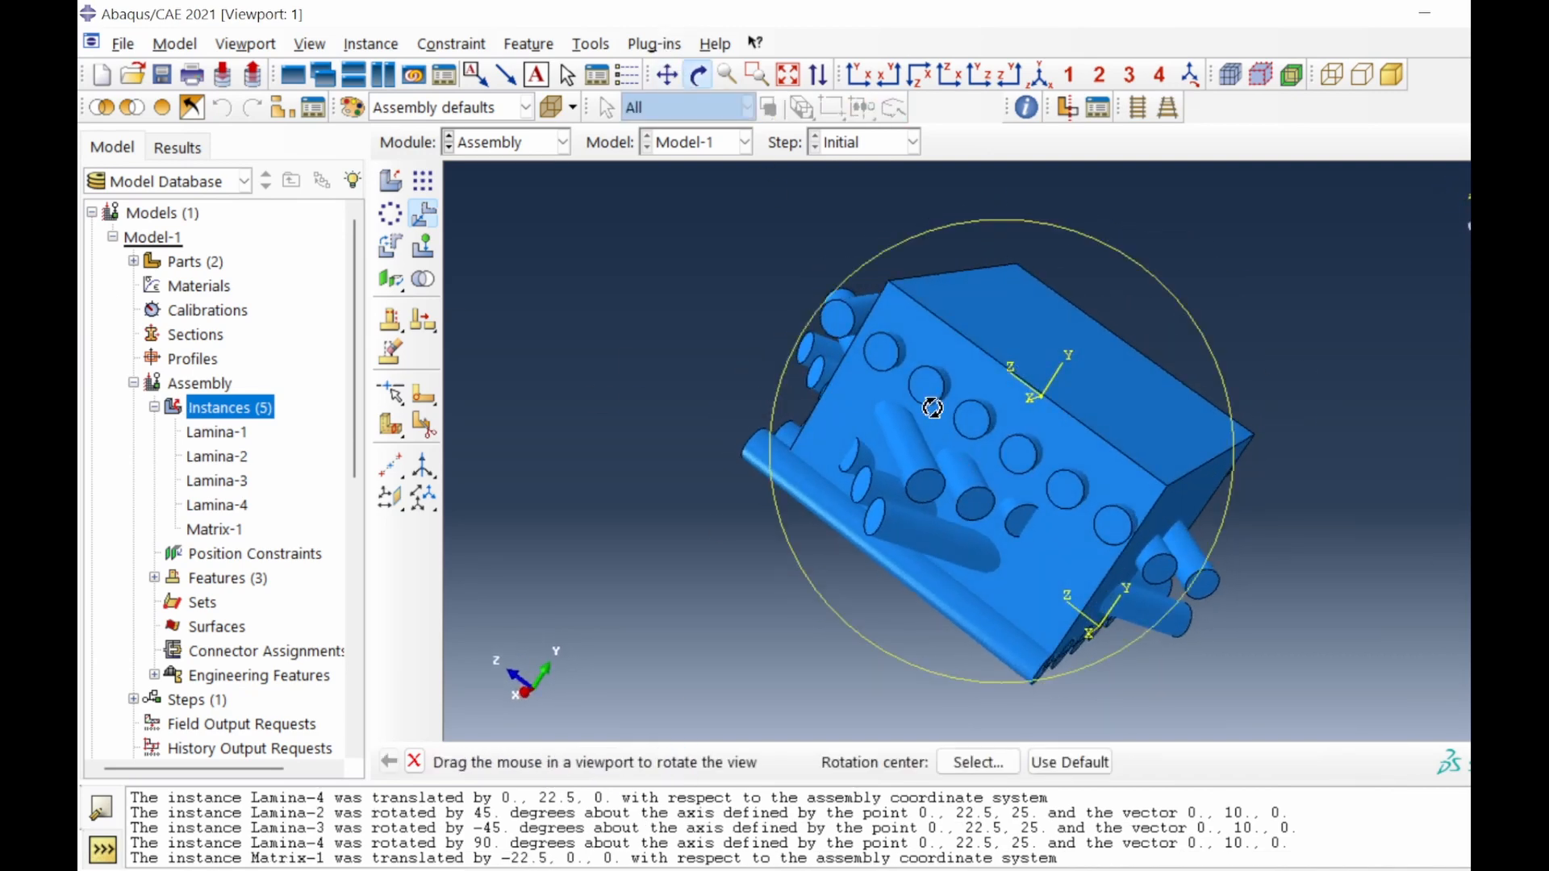
drag(927, 403, 918, 405)
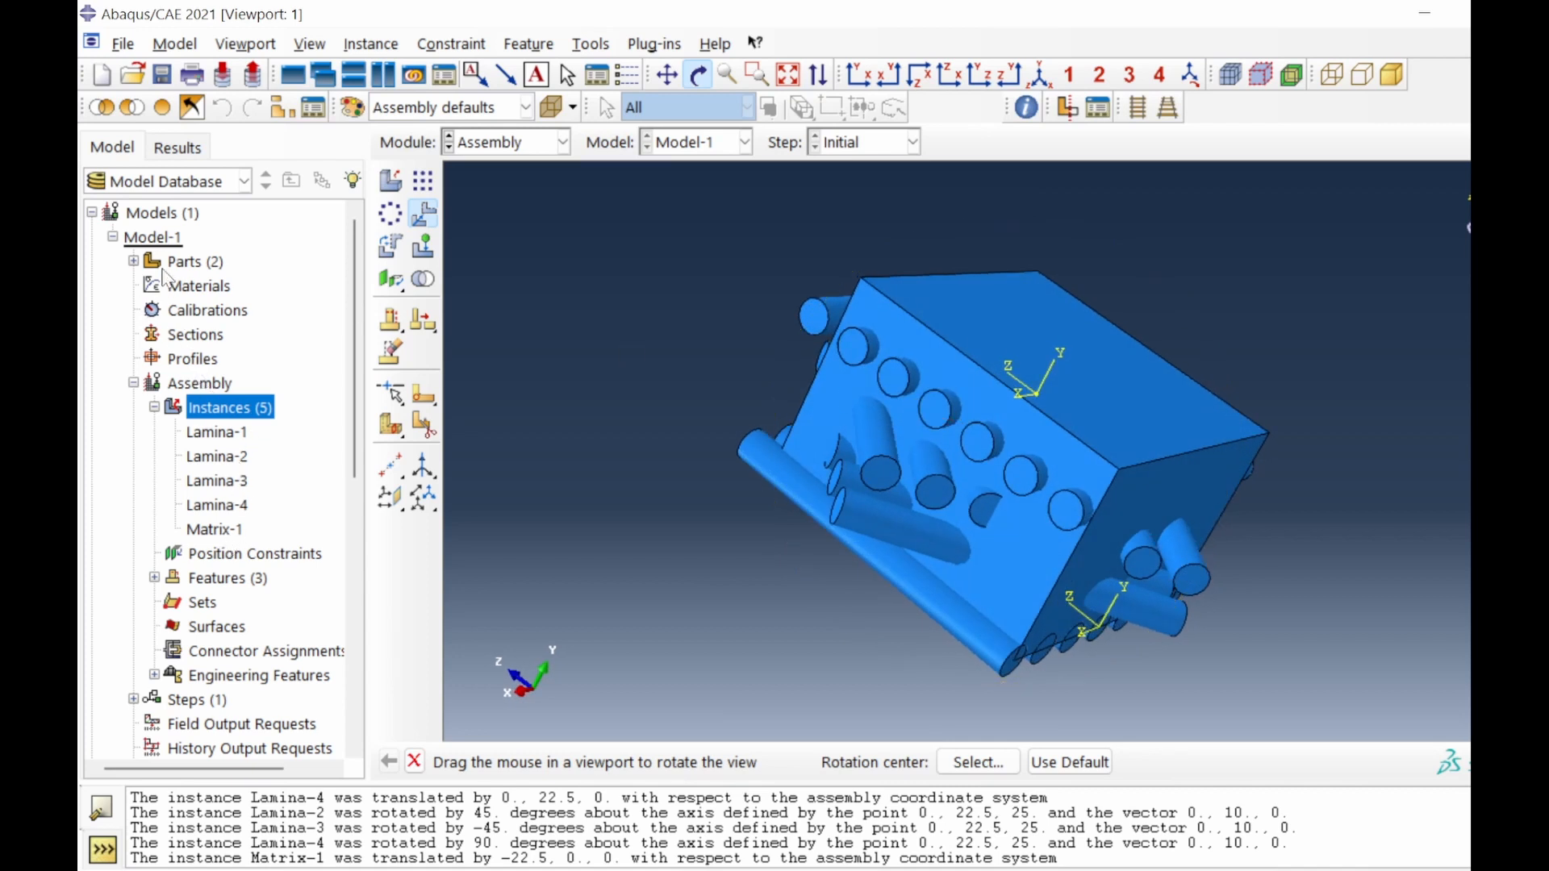
click(133, 262)
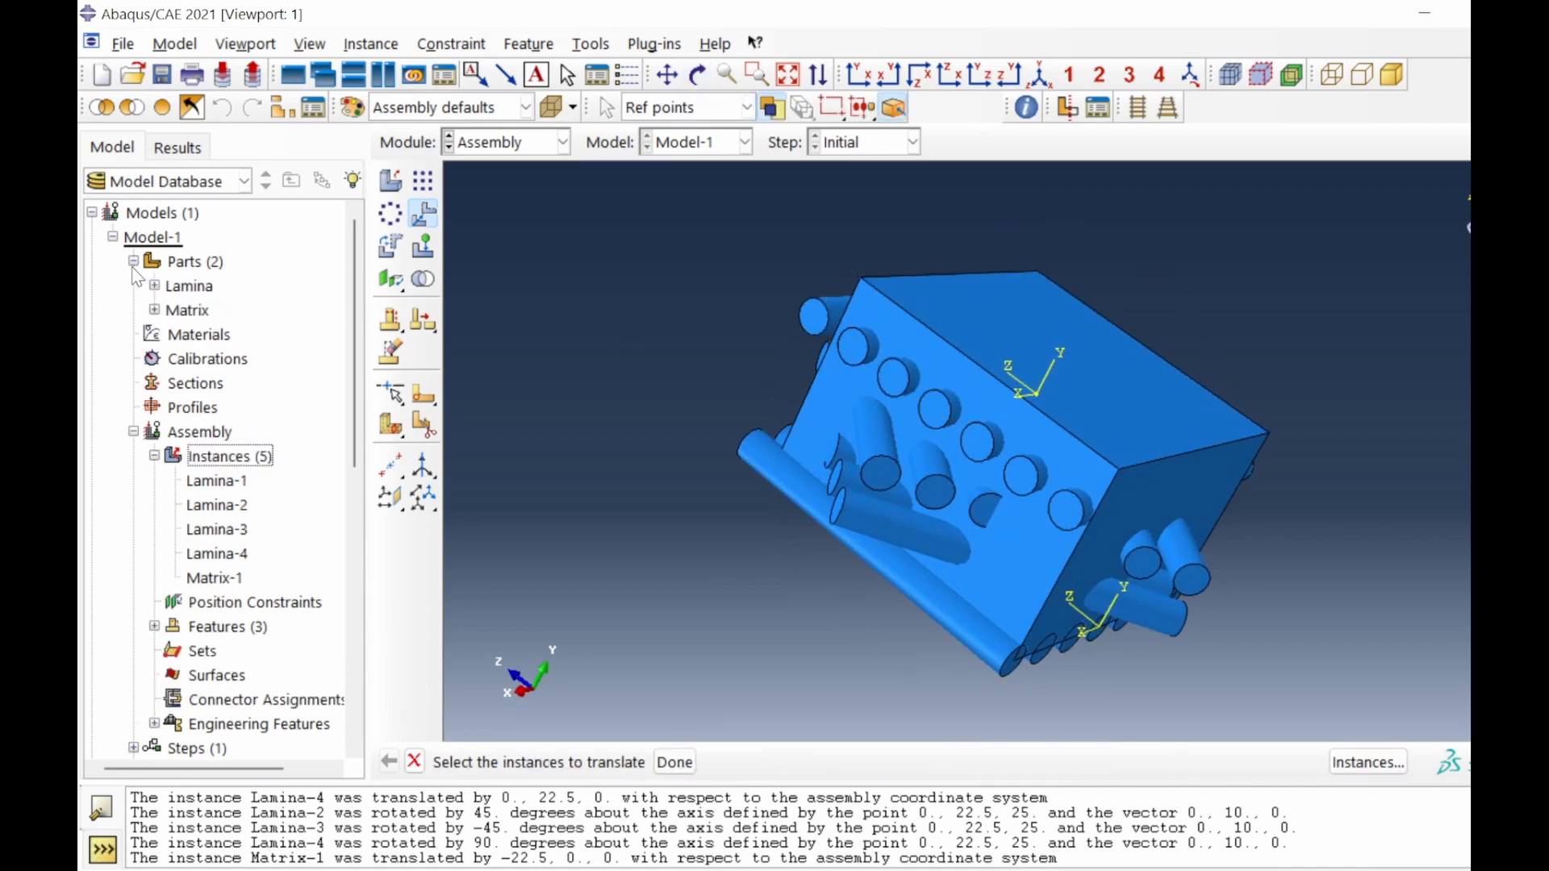
click(154, 311)
click(175, 335)
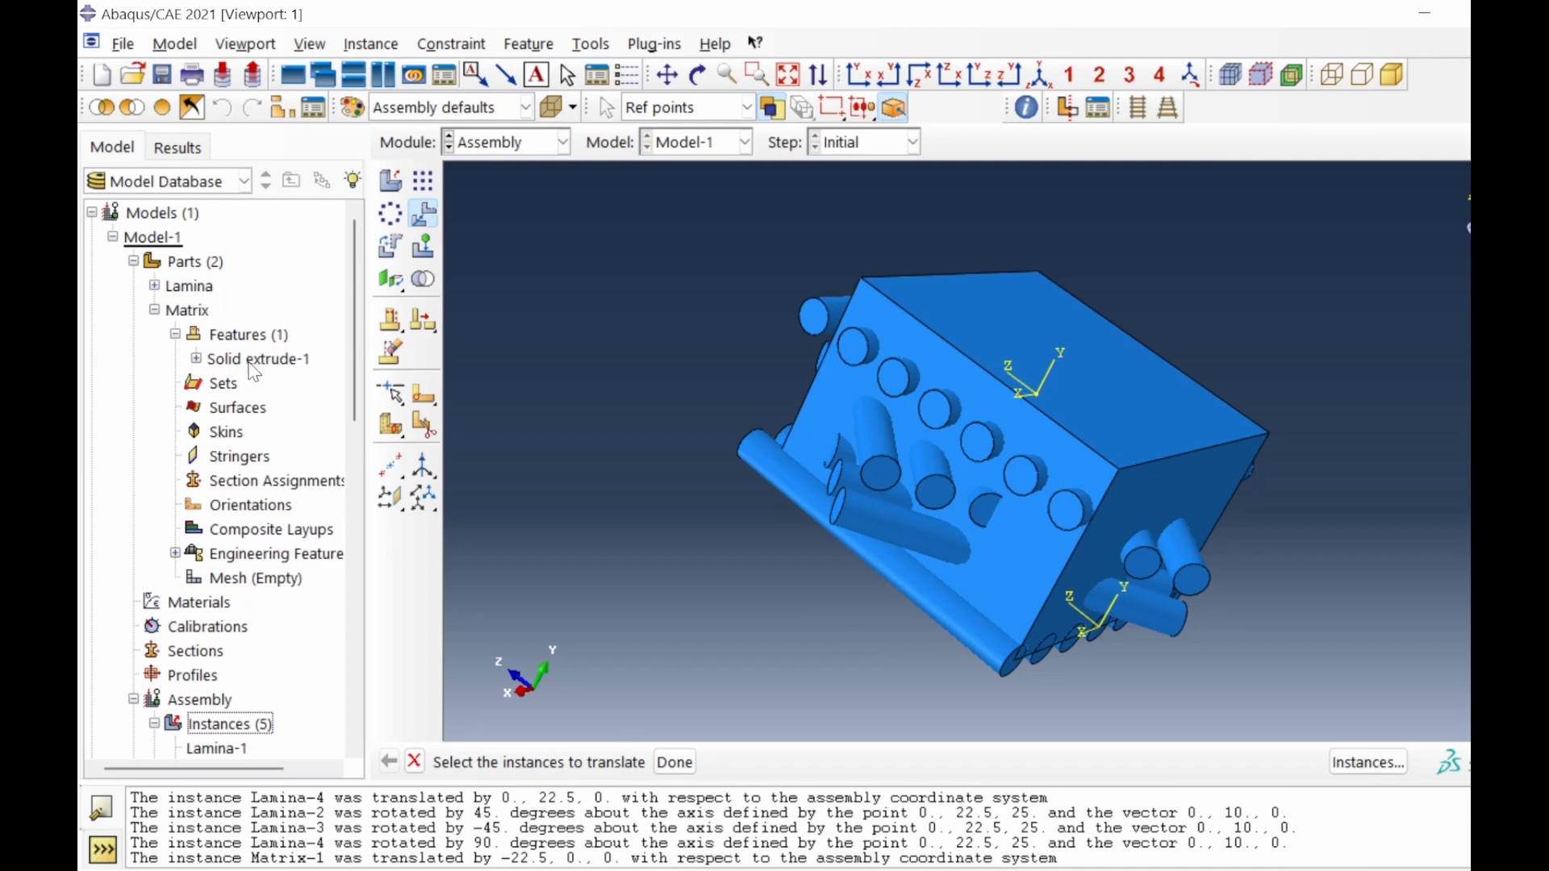
click(250, 363)
double_click(280, 360)
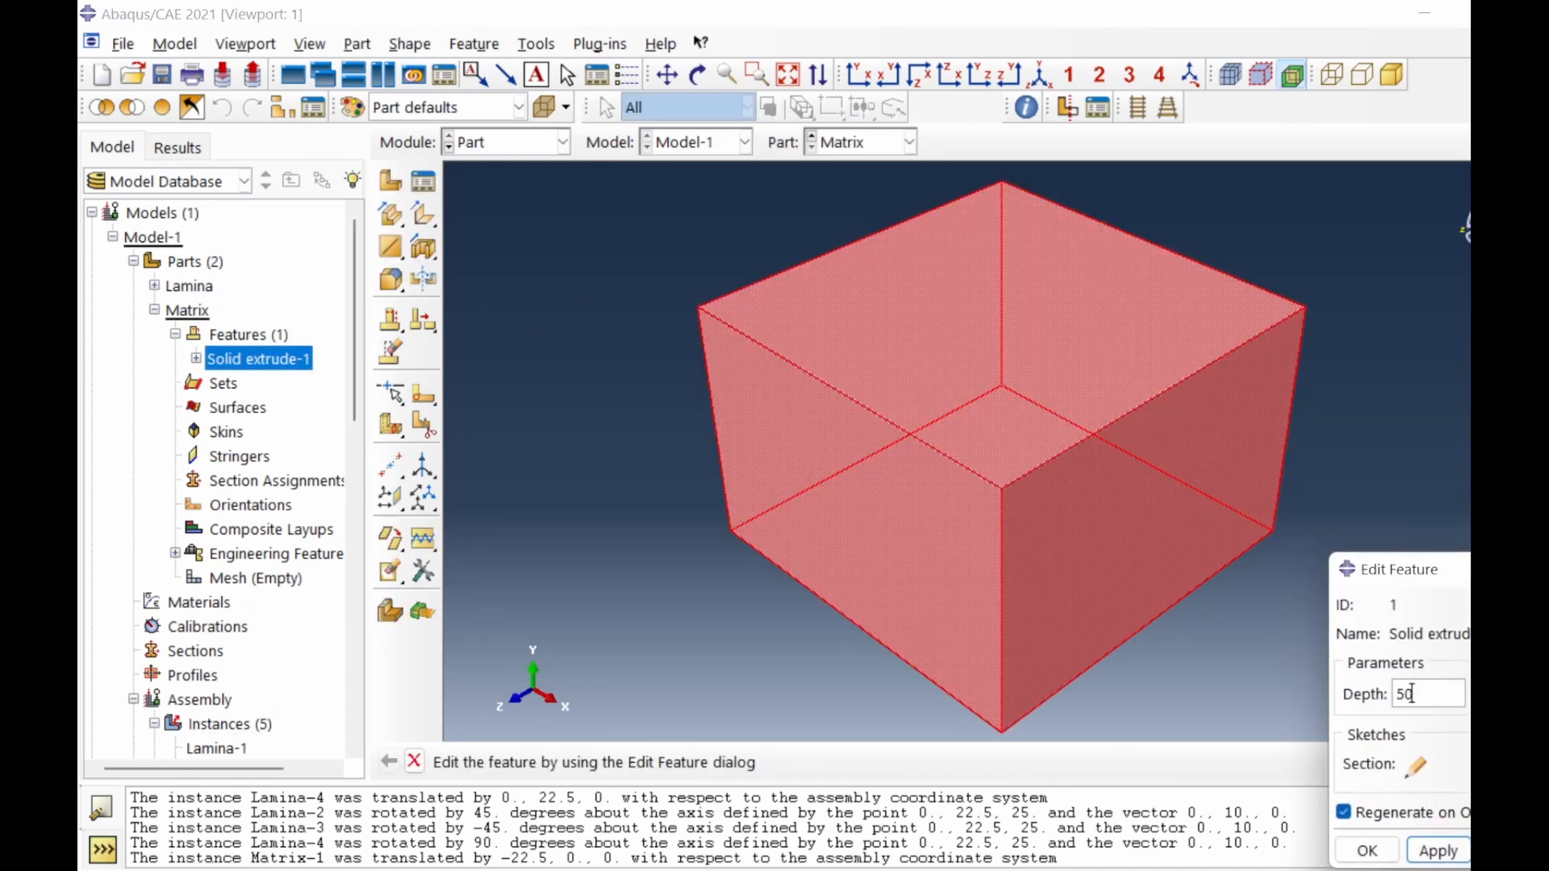
text(50)
click(1363, 851)
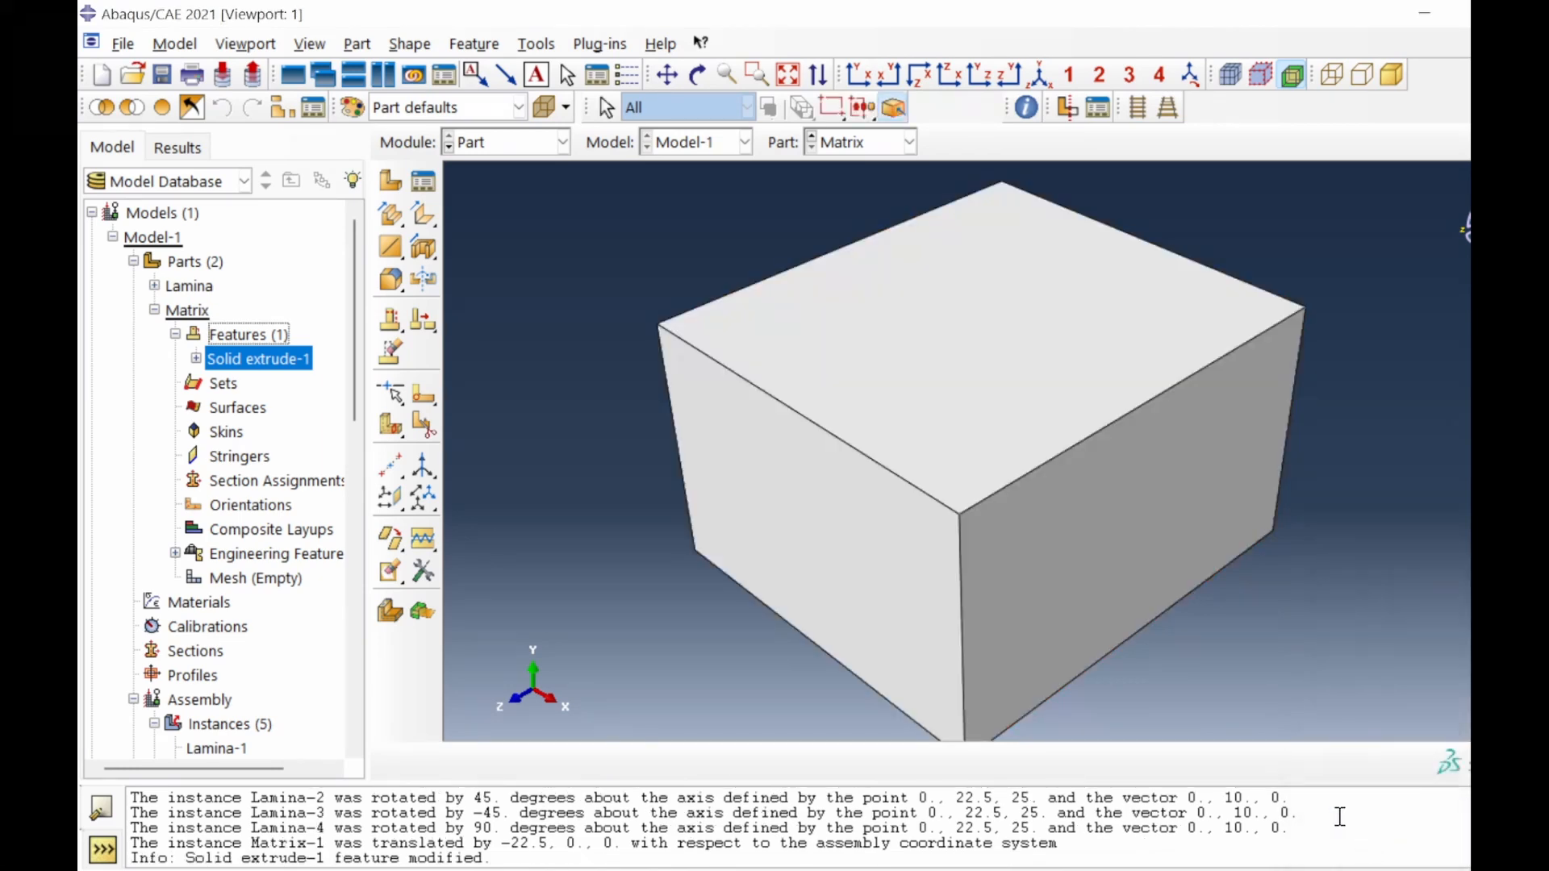
click(517, 142)
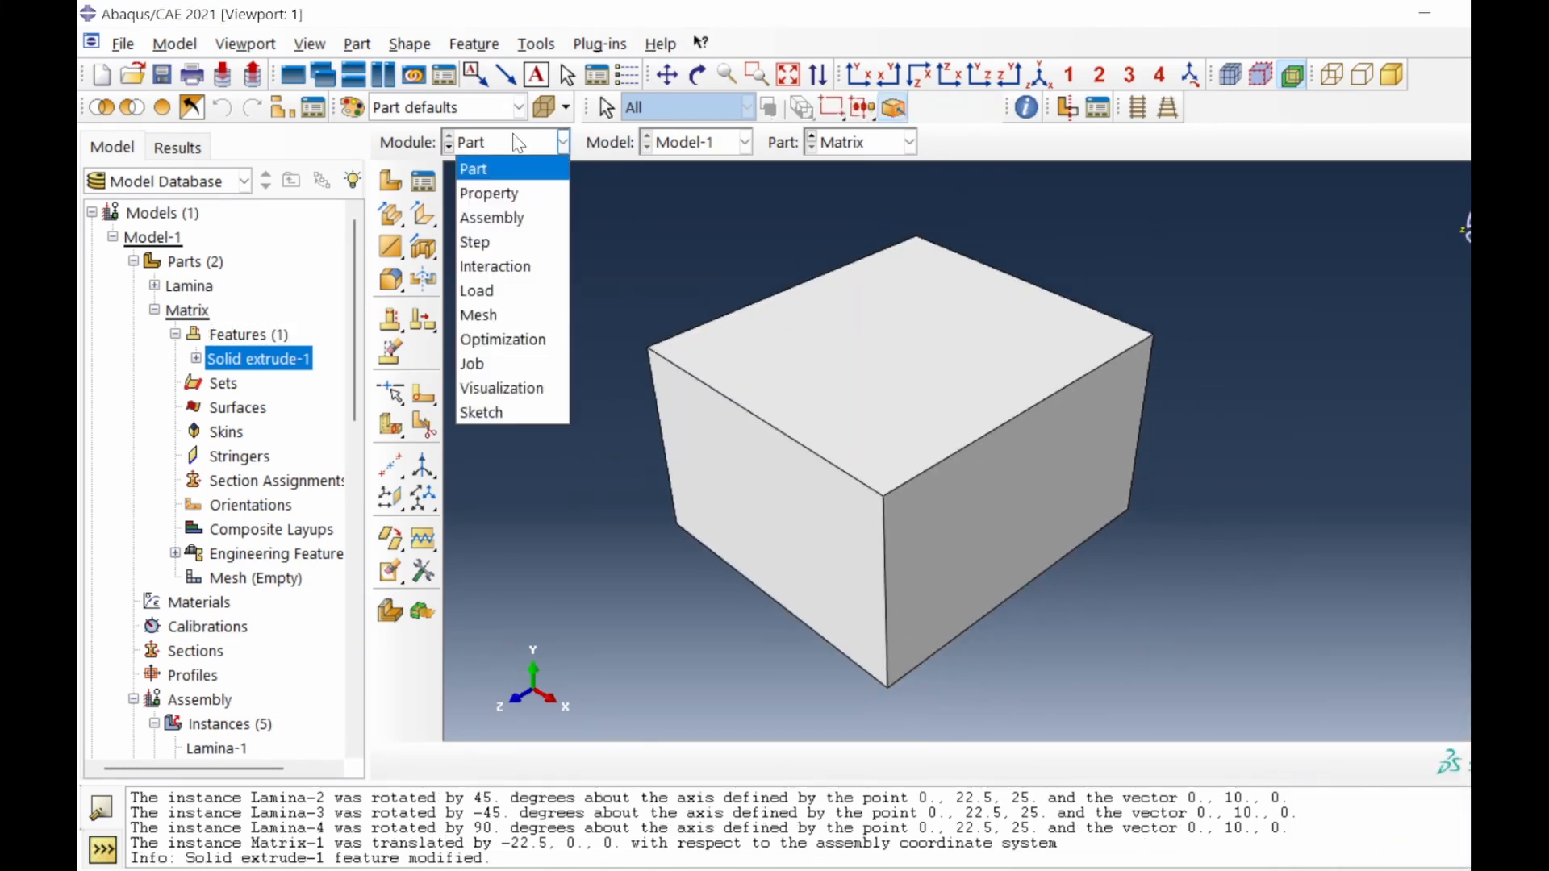
click(488, 215)
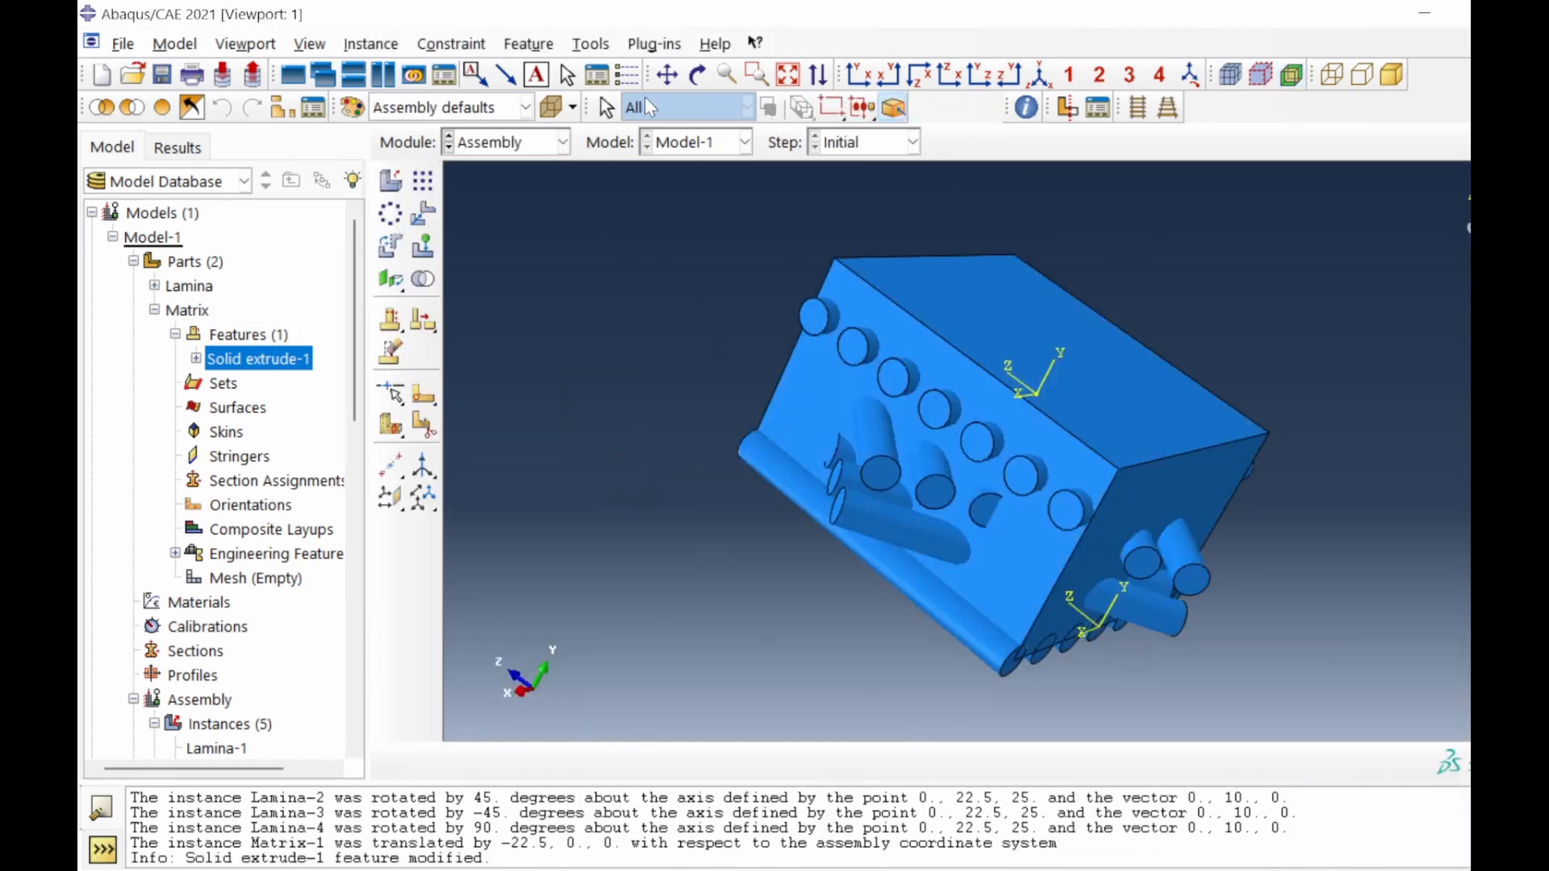
Set up a geometry merge into a new part named RVE_MLC, suppressing the original instances and retaining intersecting boundaries.
click(698, 75)
drag(927, 504, 888, 306)
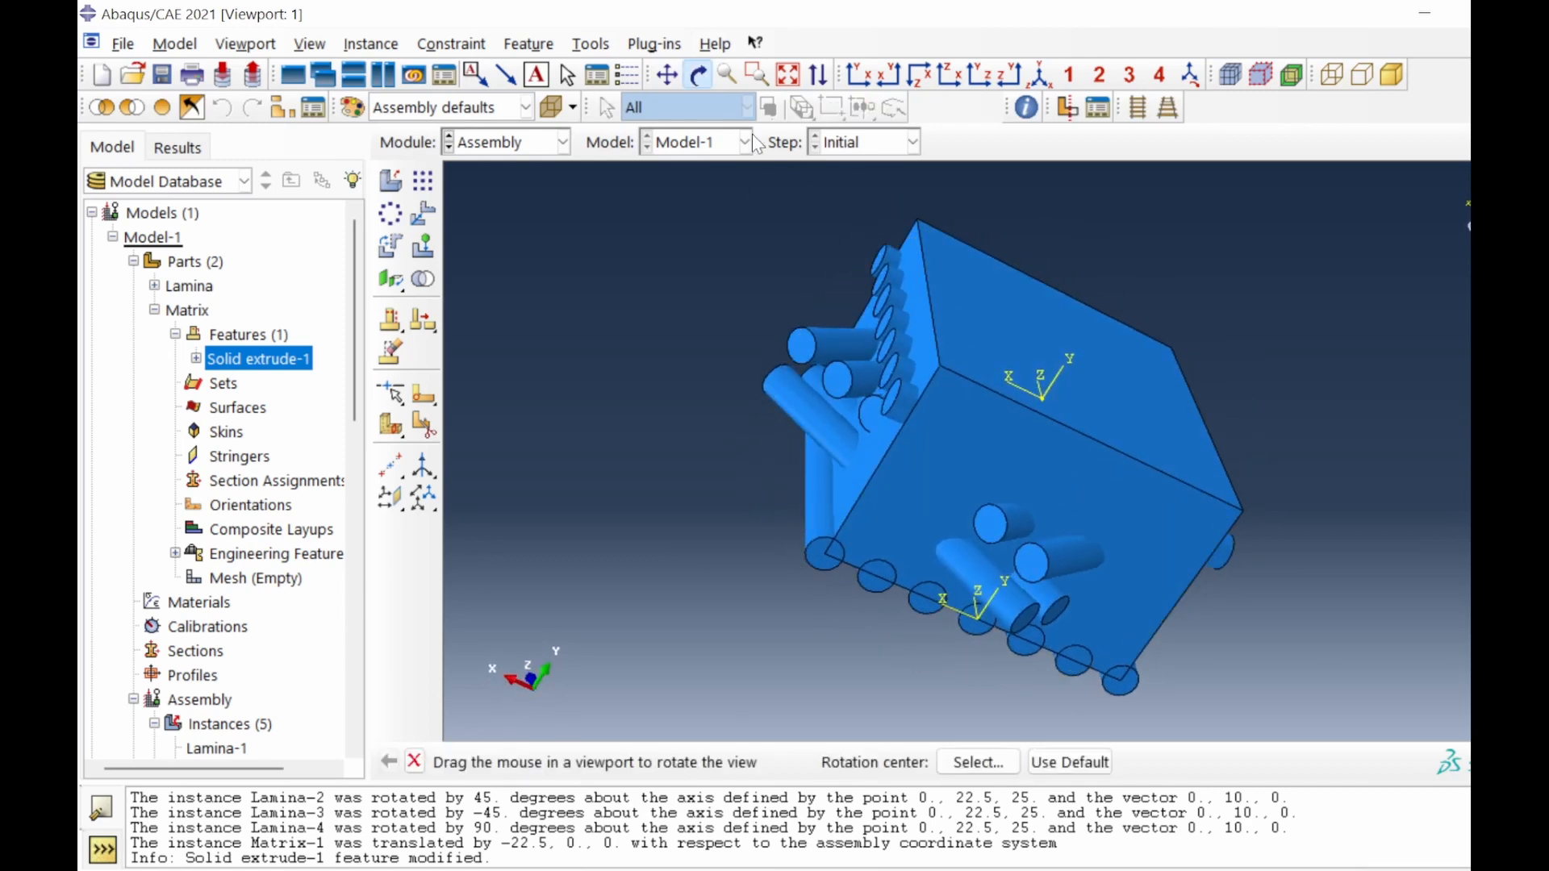
click(1040, 75)
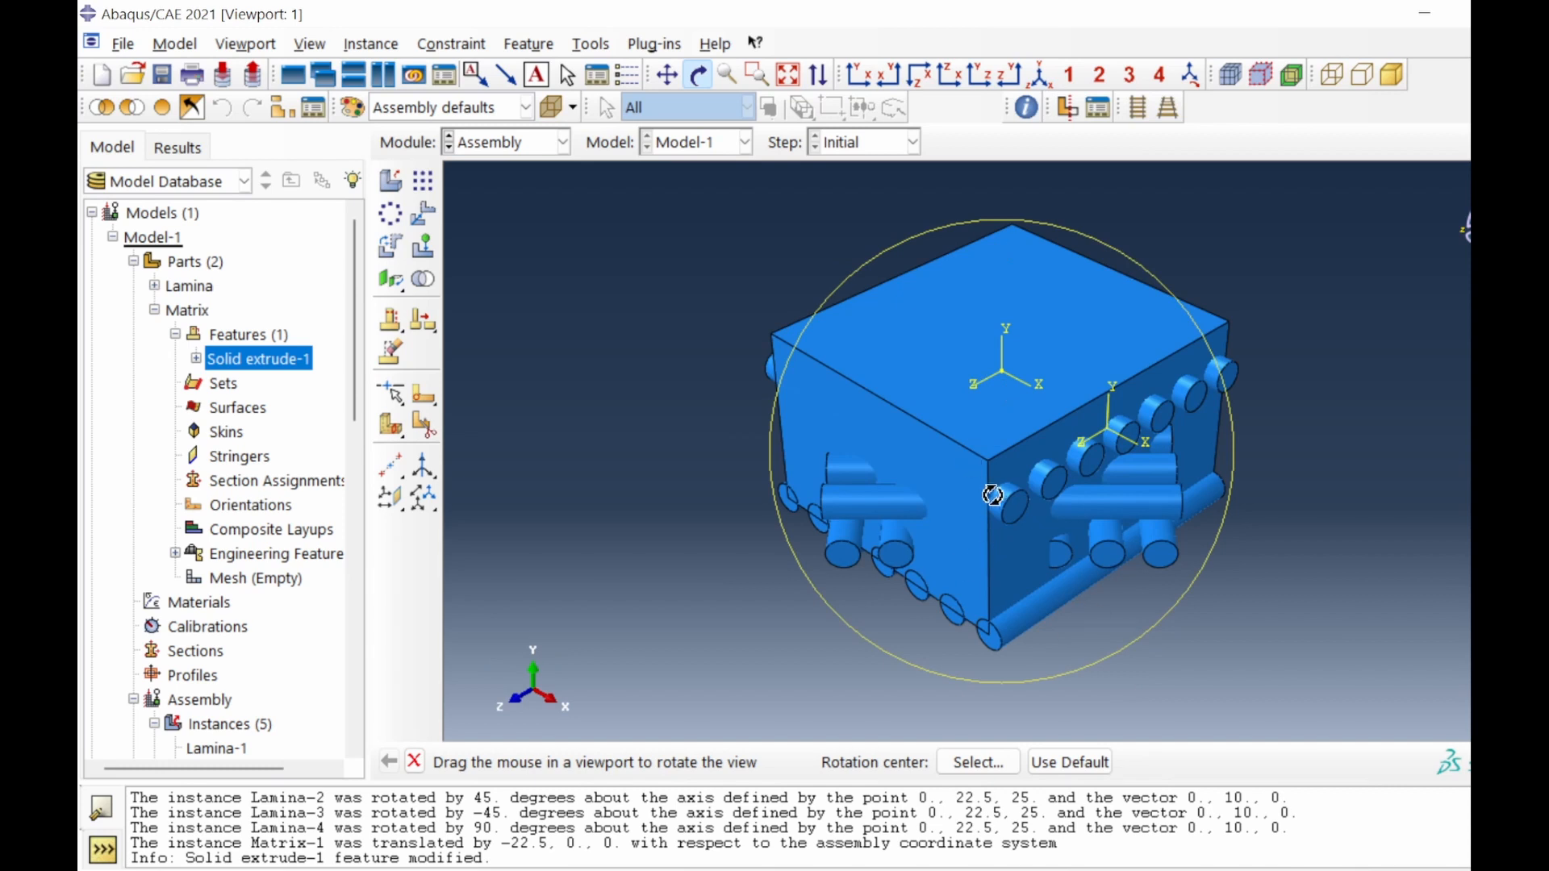
scroll(1000, 504, up, 1)
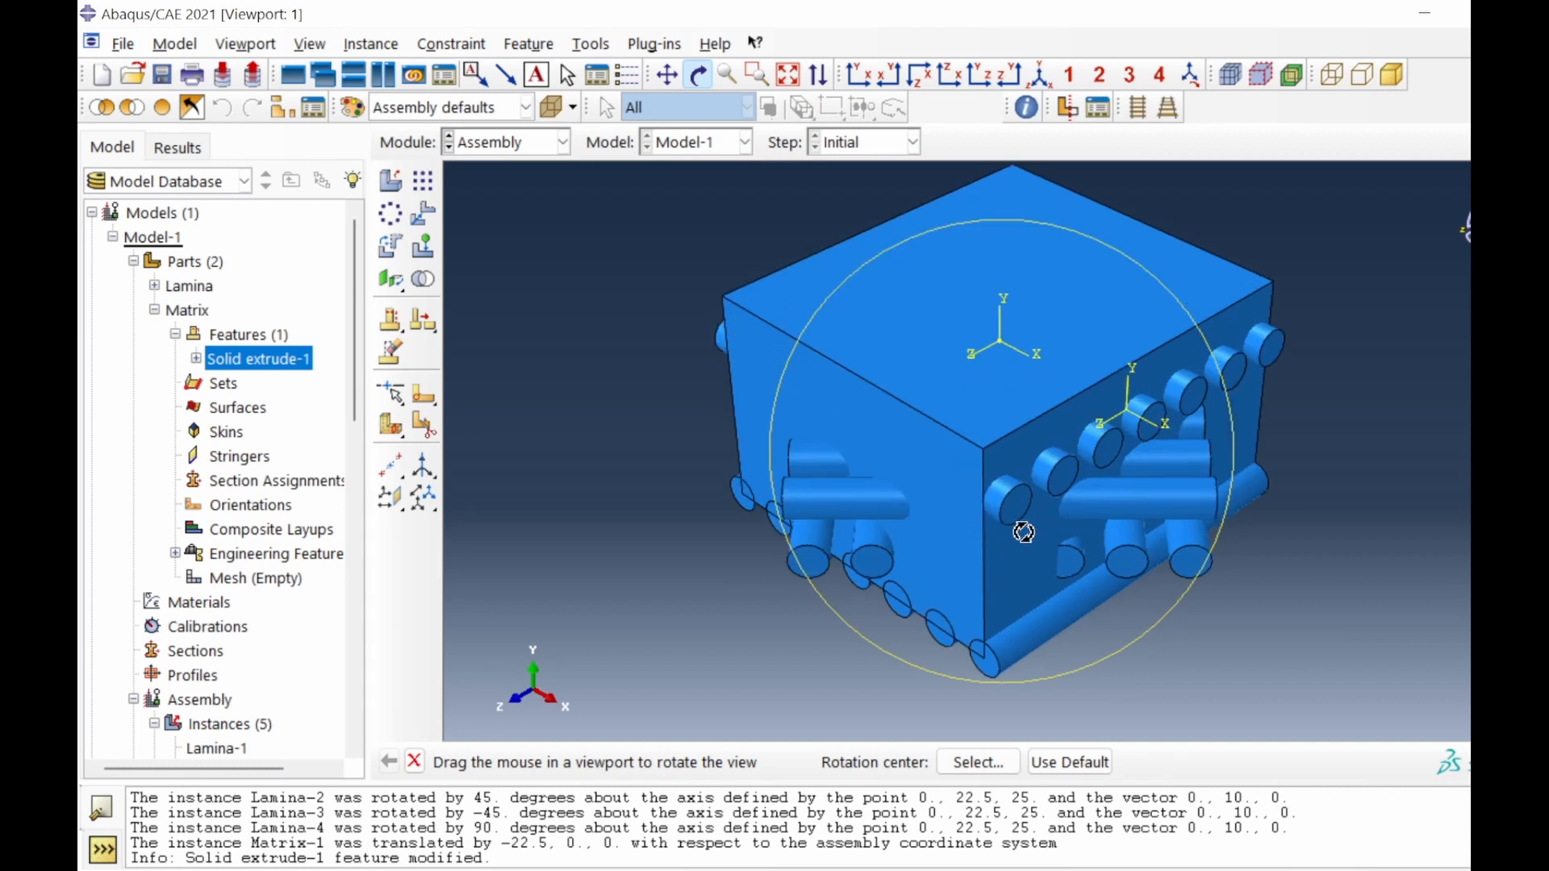
right_click(597, 235)
click(684, 419)
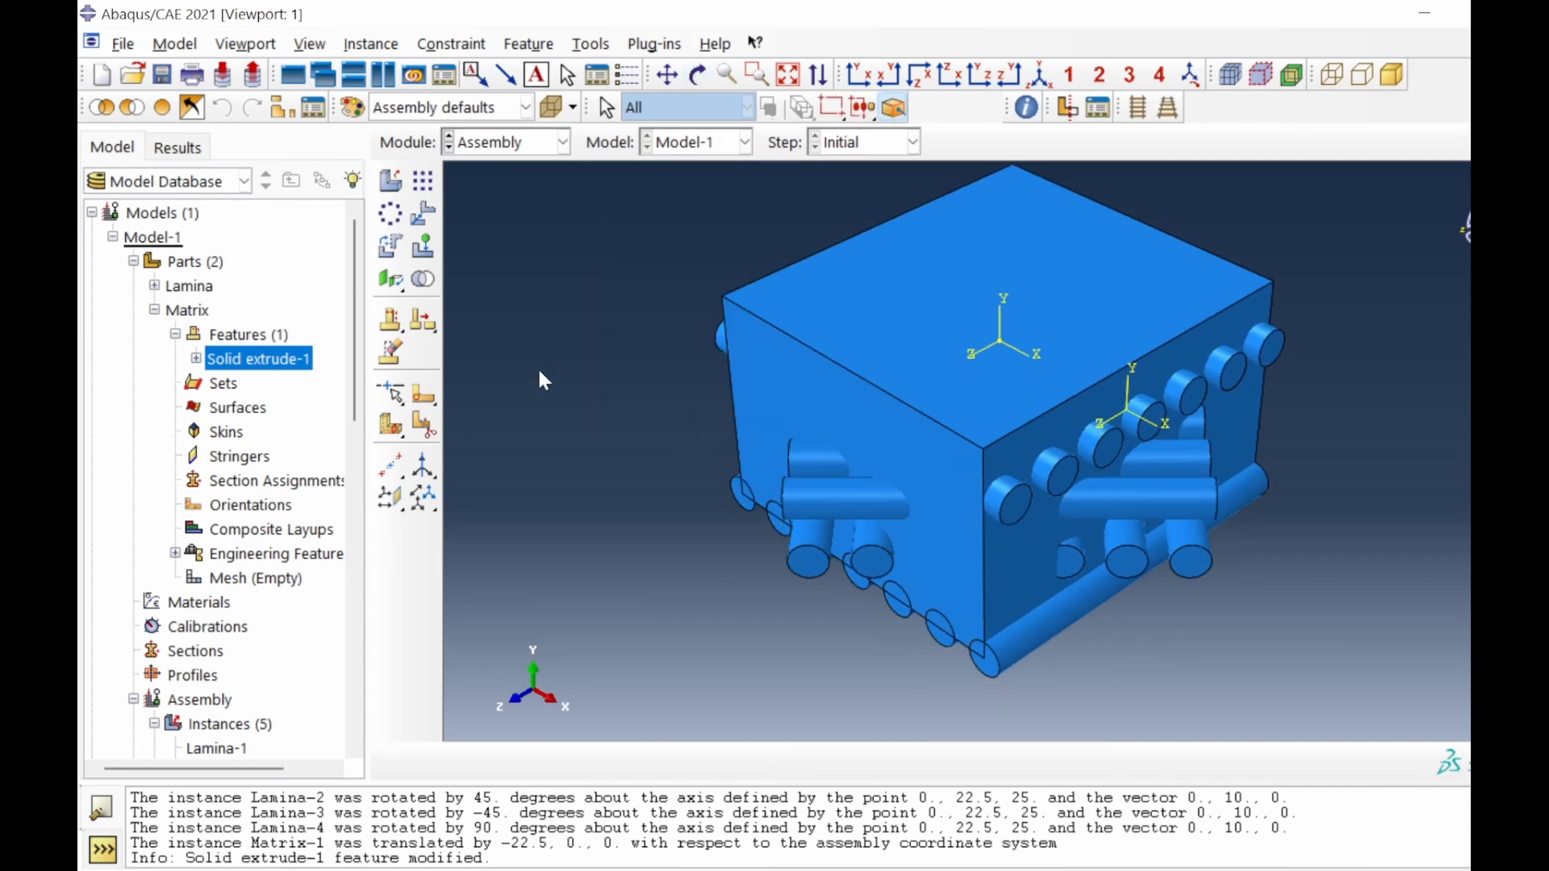
click(422, 283)
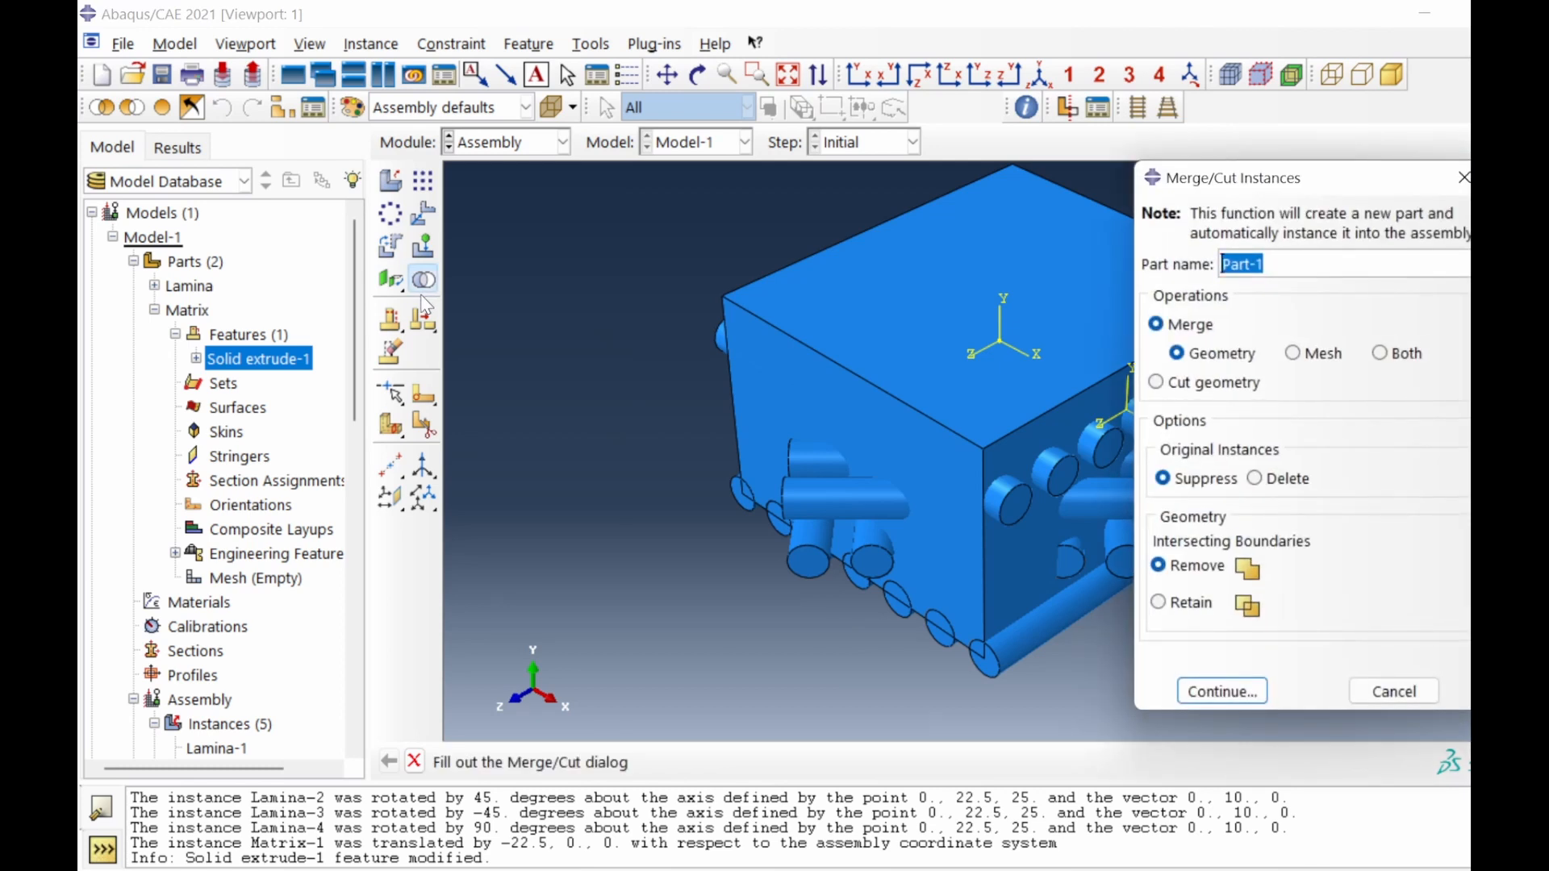
text(RVE_MLC)
click(1184, 602)
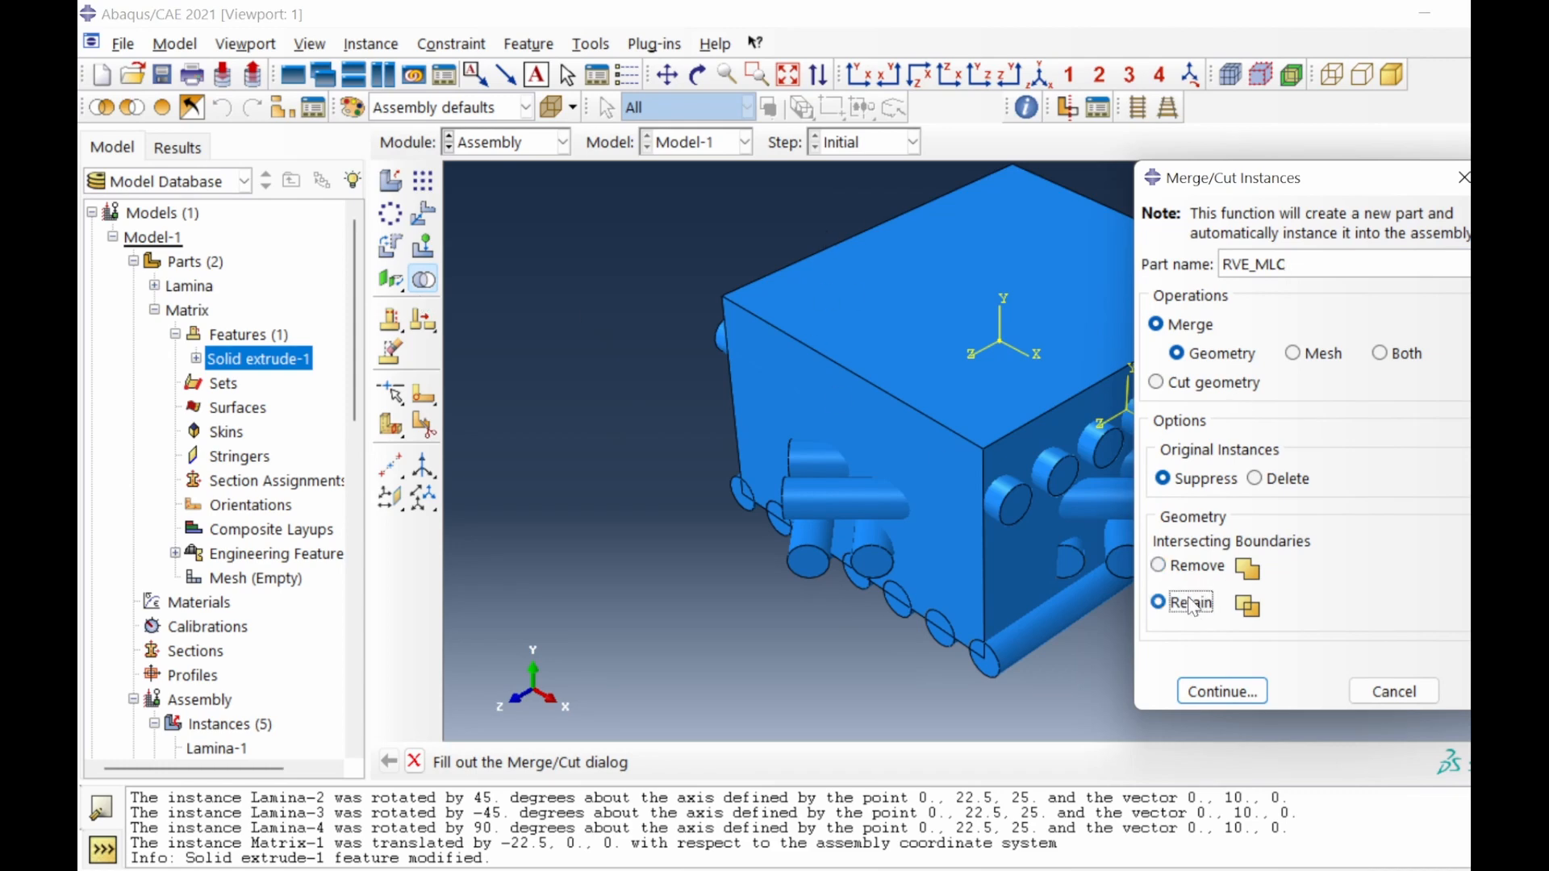
click(1218, 707)
Select all the Lamina and Matrix instances in the assembly and complete the merge.
scroll(1005, 423, down, 2)
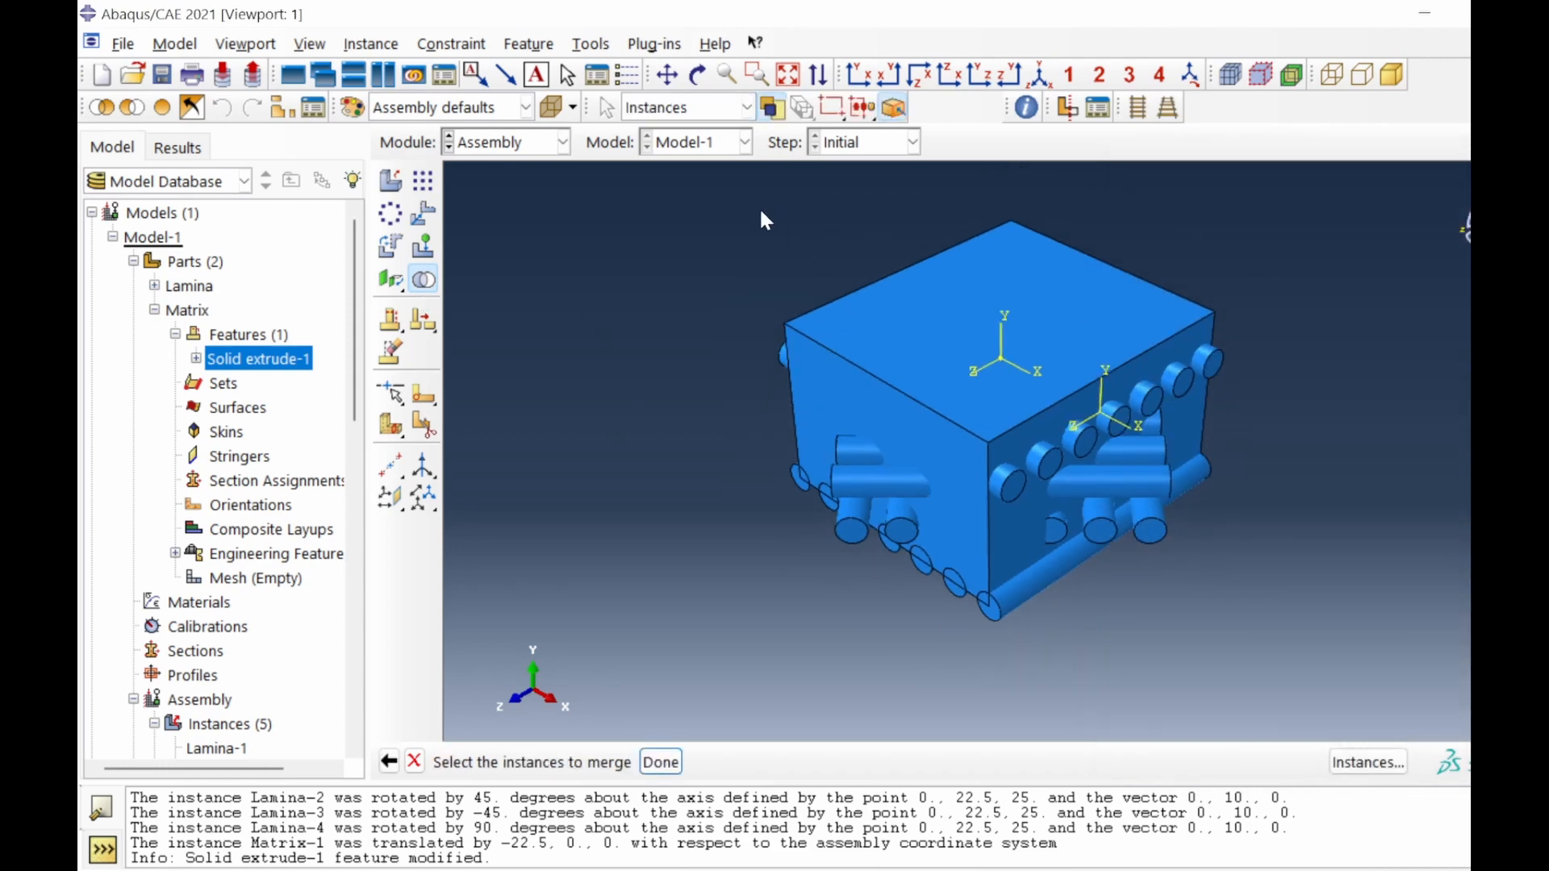
drag(700, 193, 1358, 760)
click(662, 763)
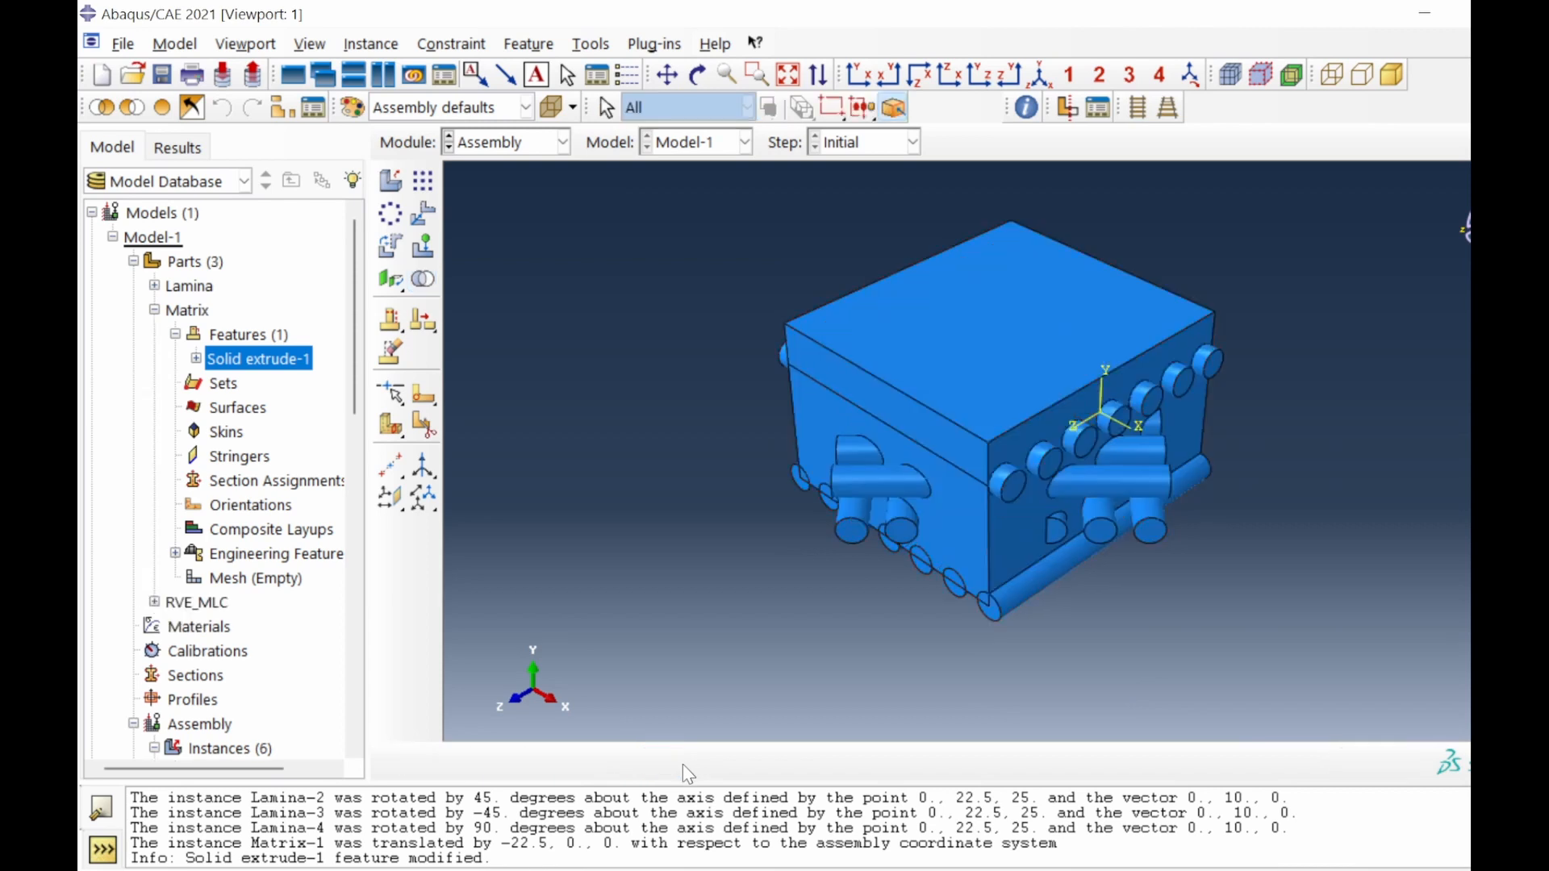
Collapse the expanded Assembly and Matrix branches of the model tree and open the RVE_MLC part for editing.
click(133, 261)
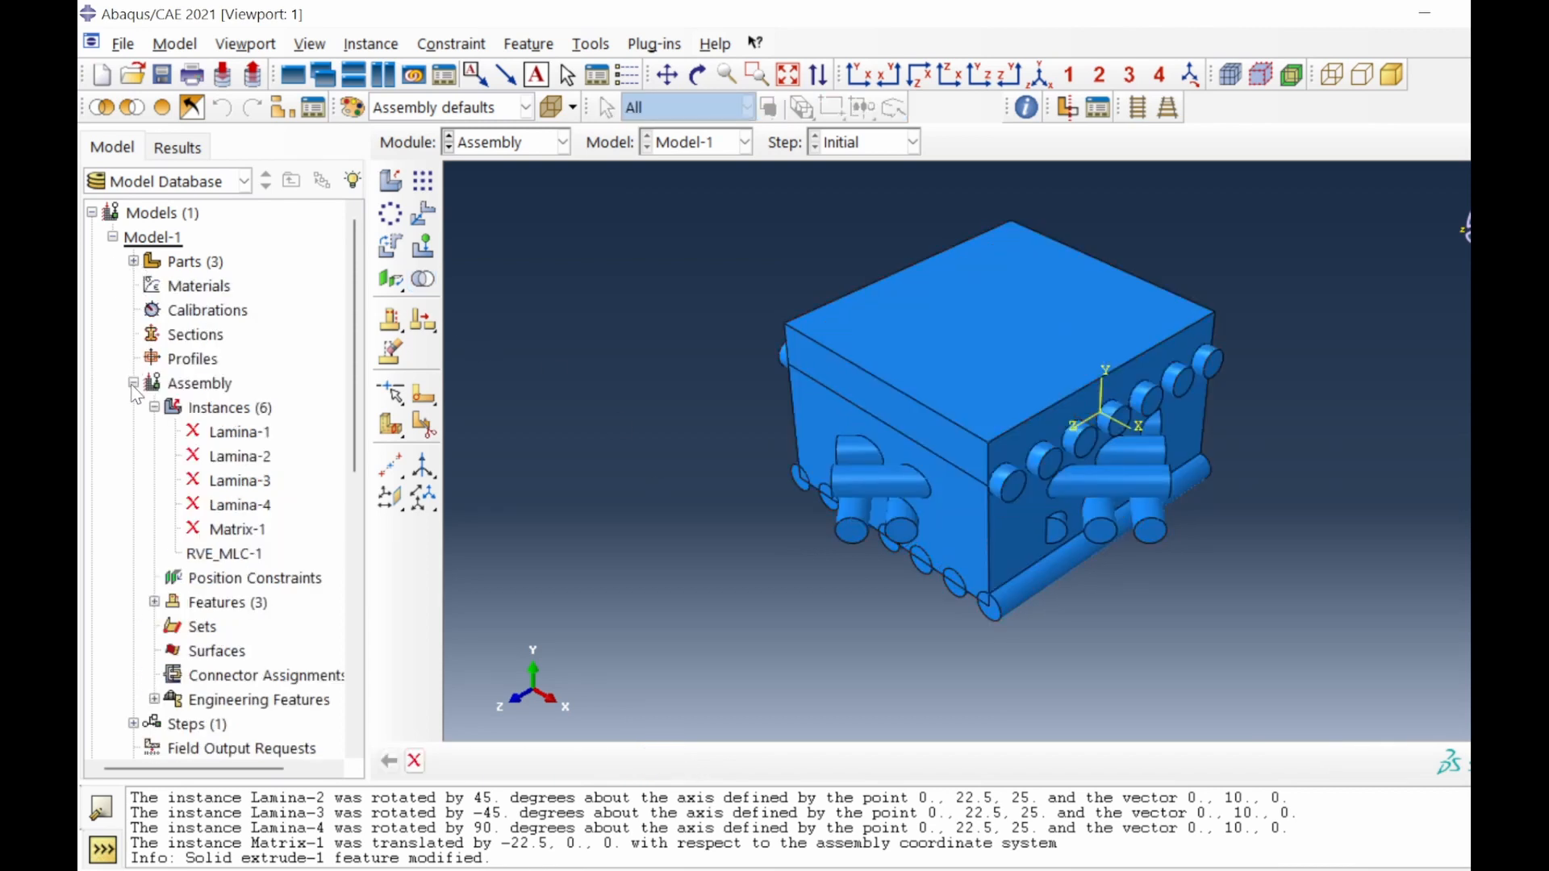
click(134, 383)
click(133, 262)
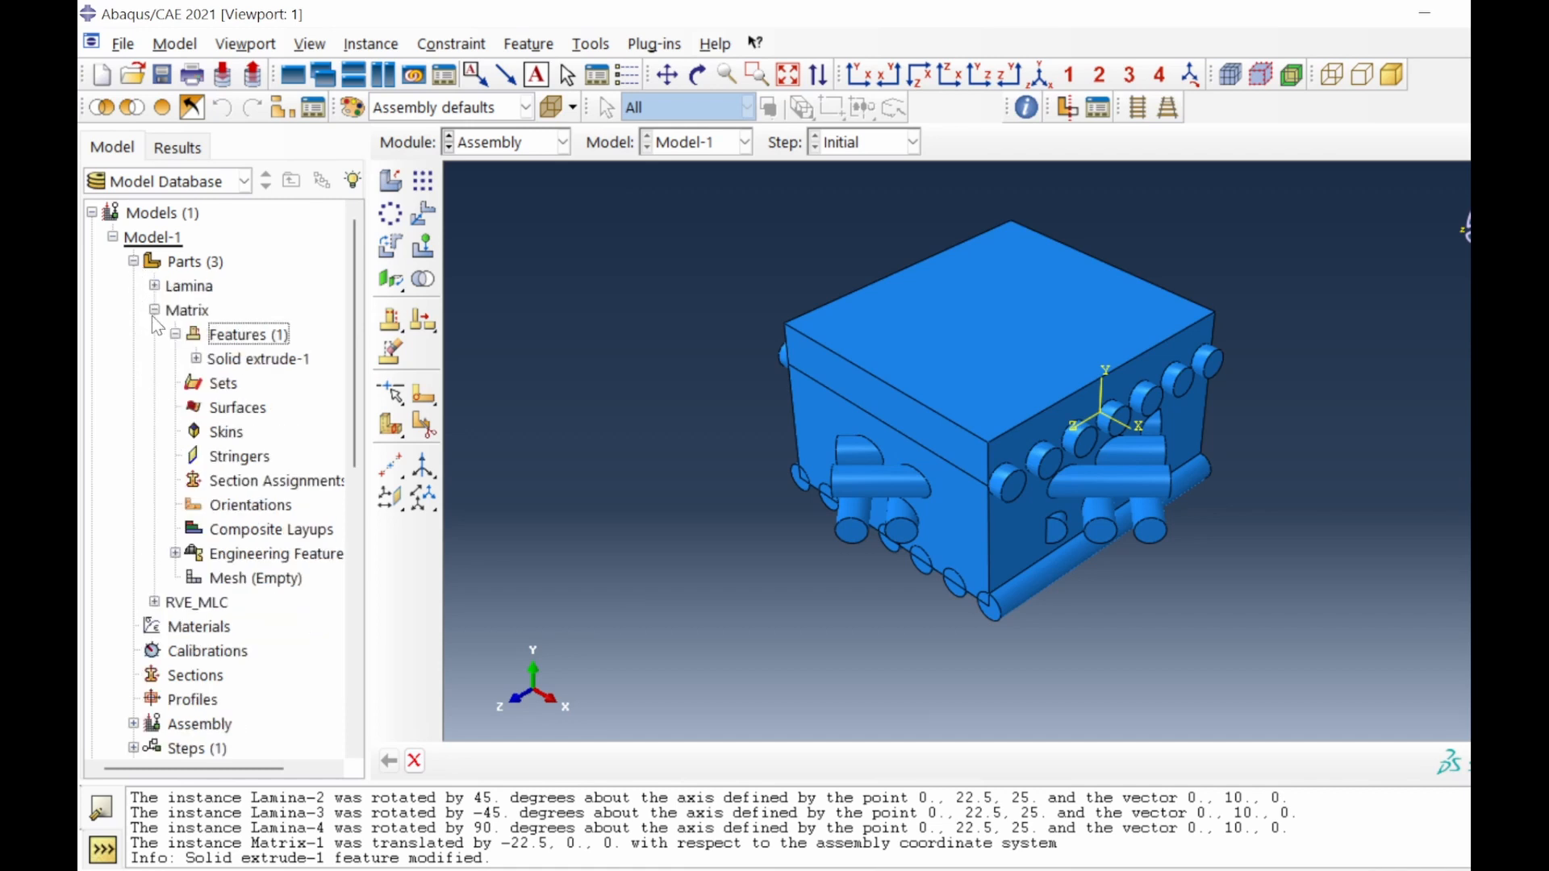
click(154, 311)
double_click(193, 334)
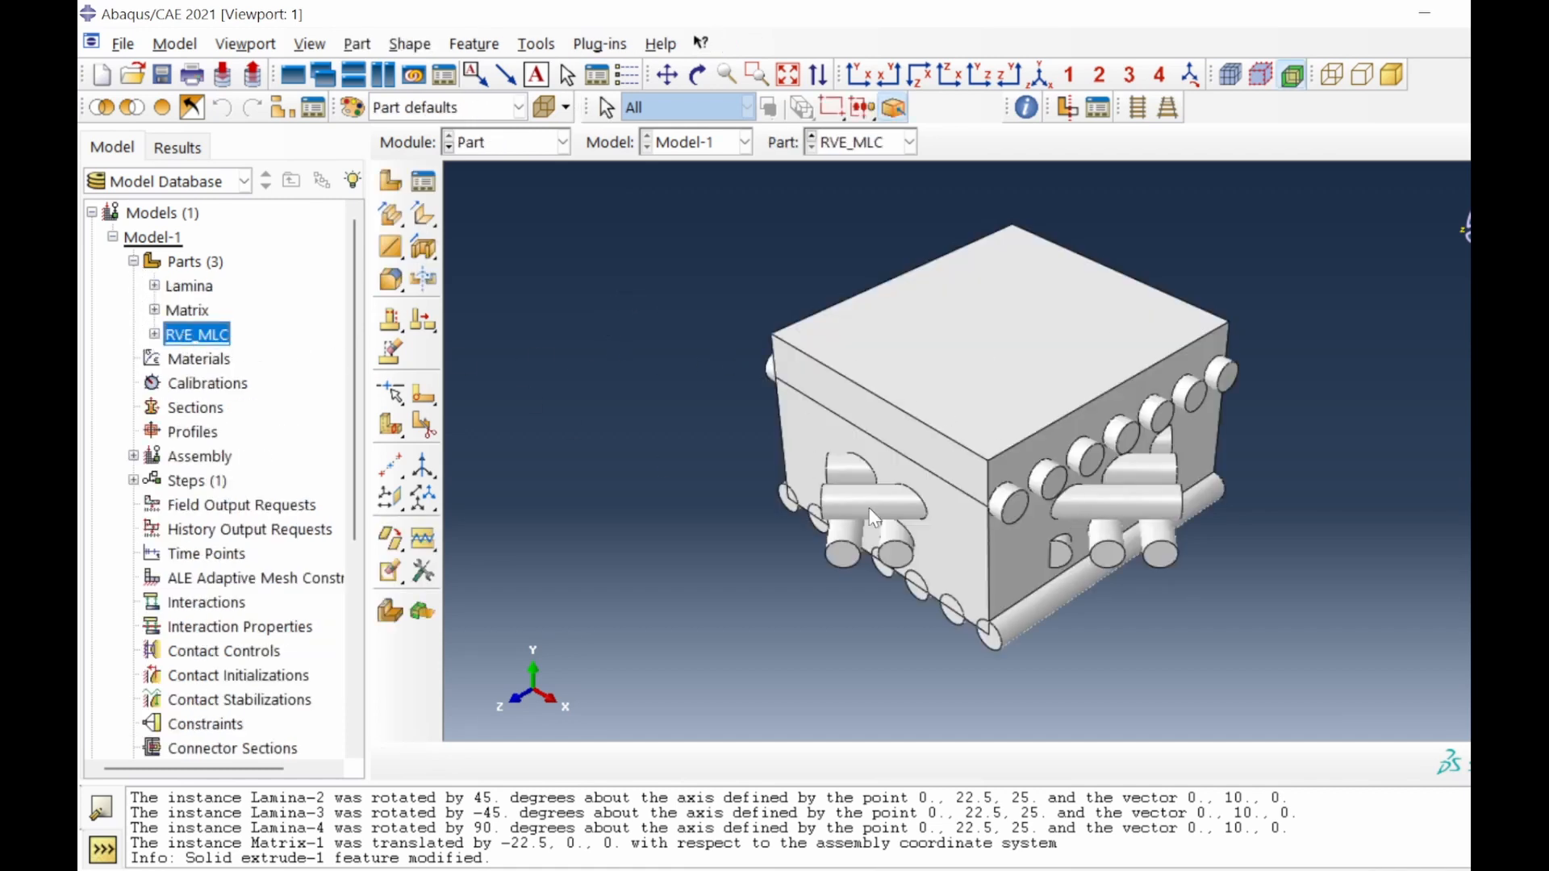
Start an extruded cut on the block's +Z face and sketch a full-width rectangle from the lower edge to the top layer's centreline.
click(430, 252)
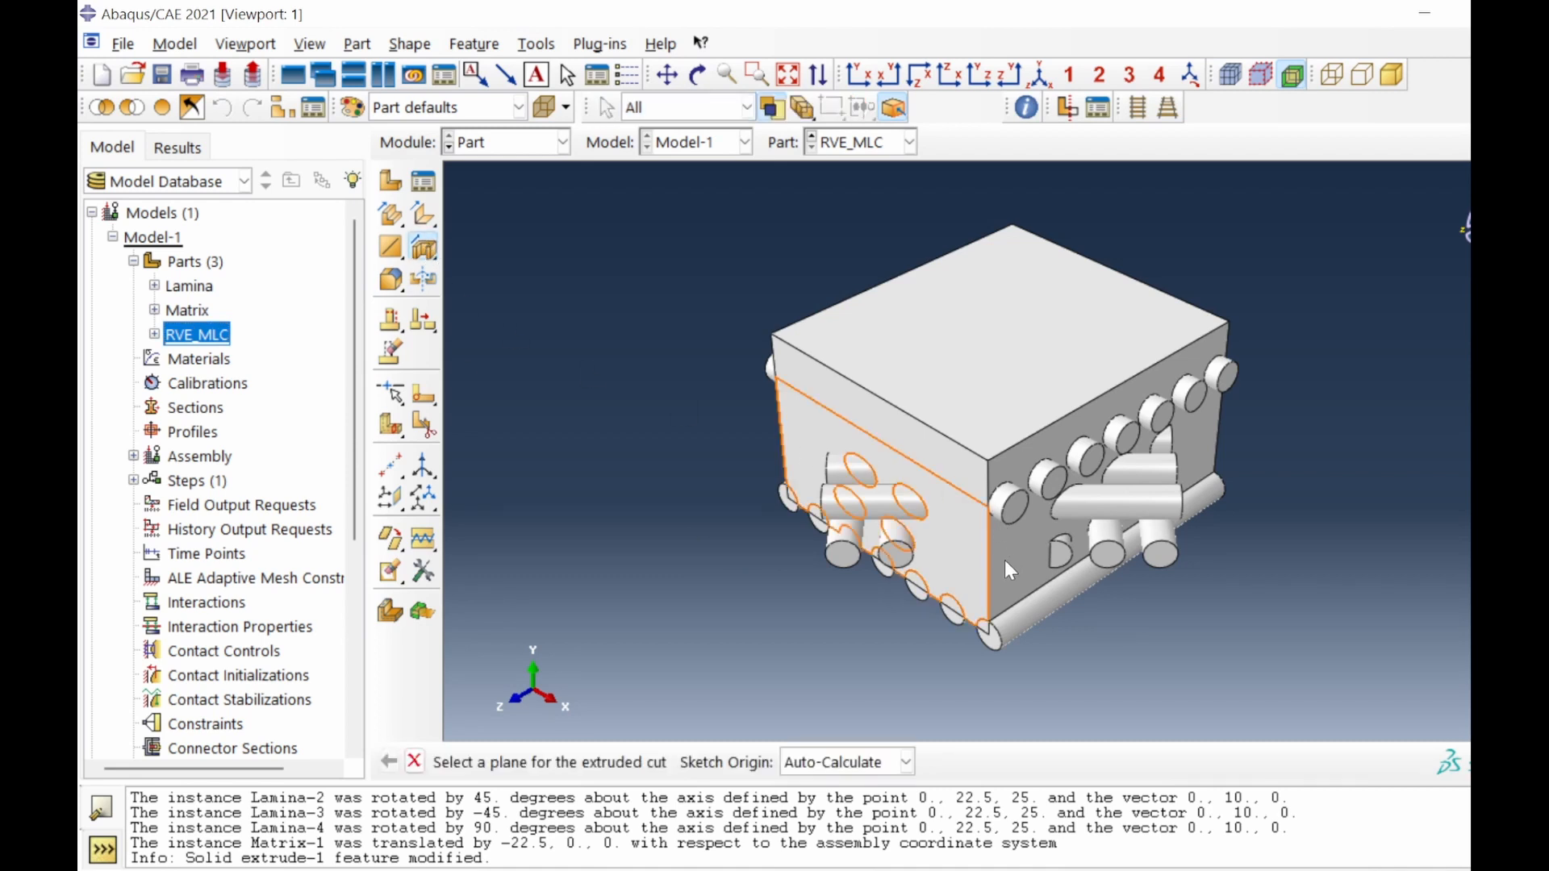
click(985, 569)
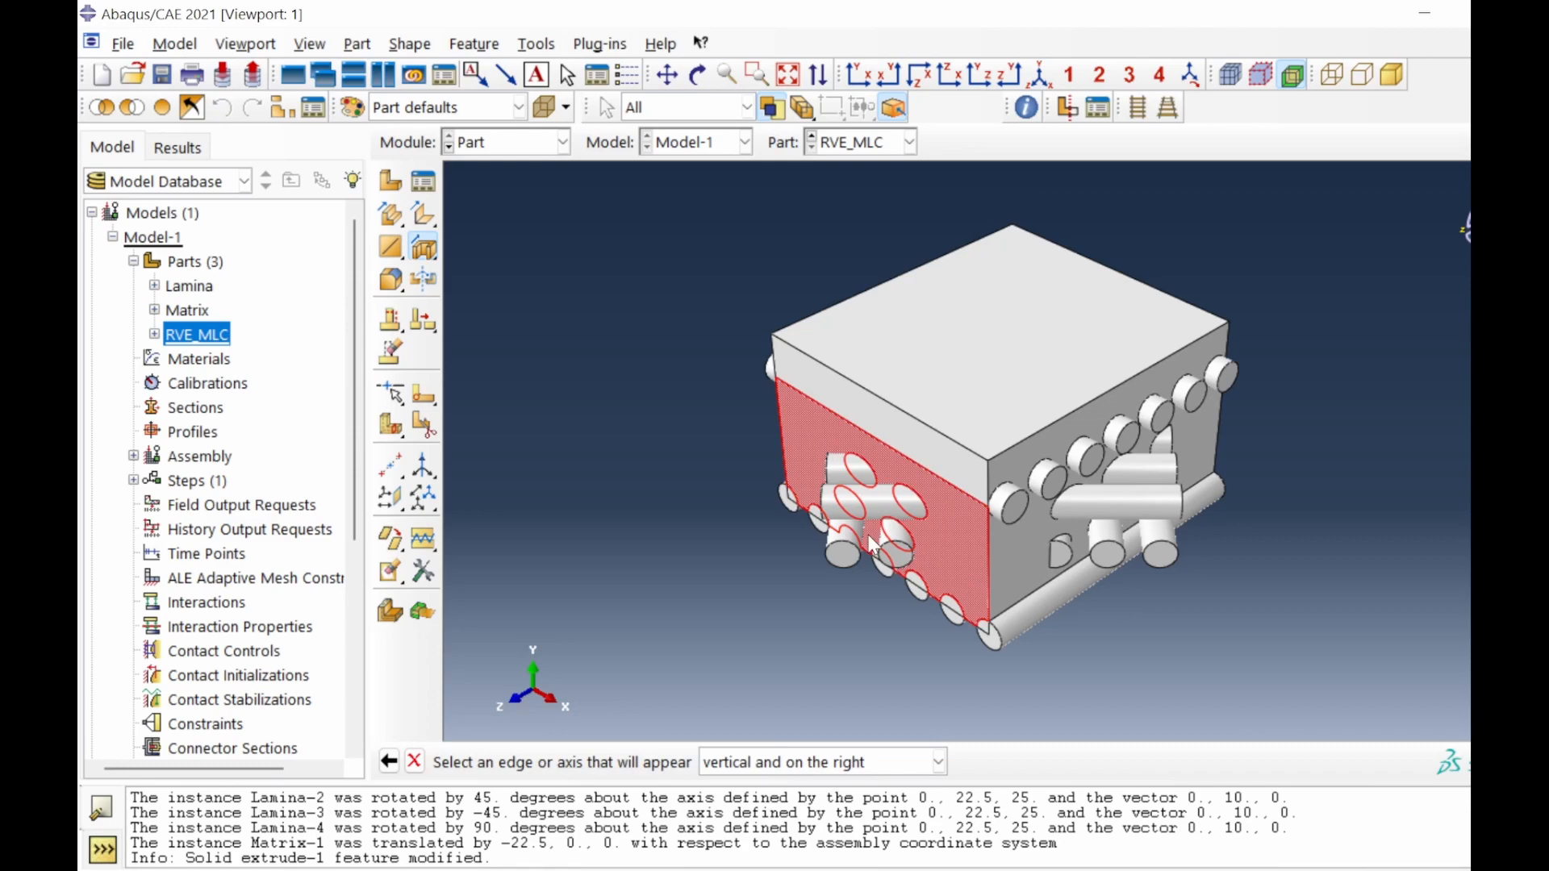
click(781, 443)
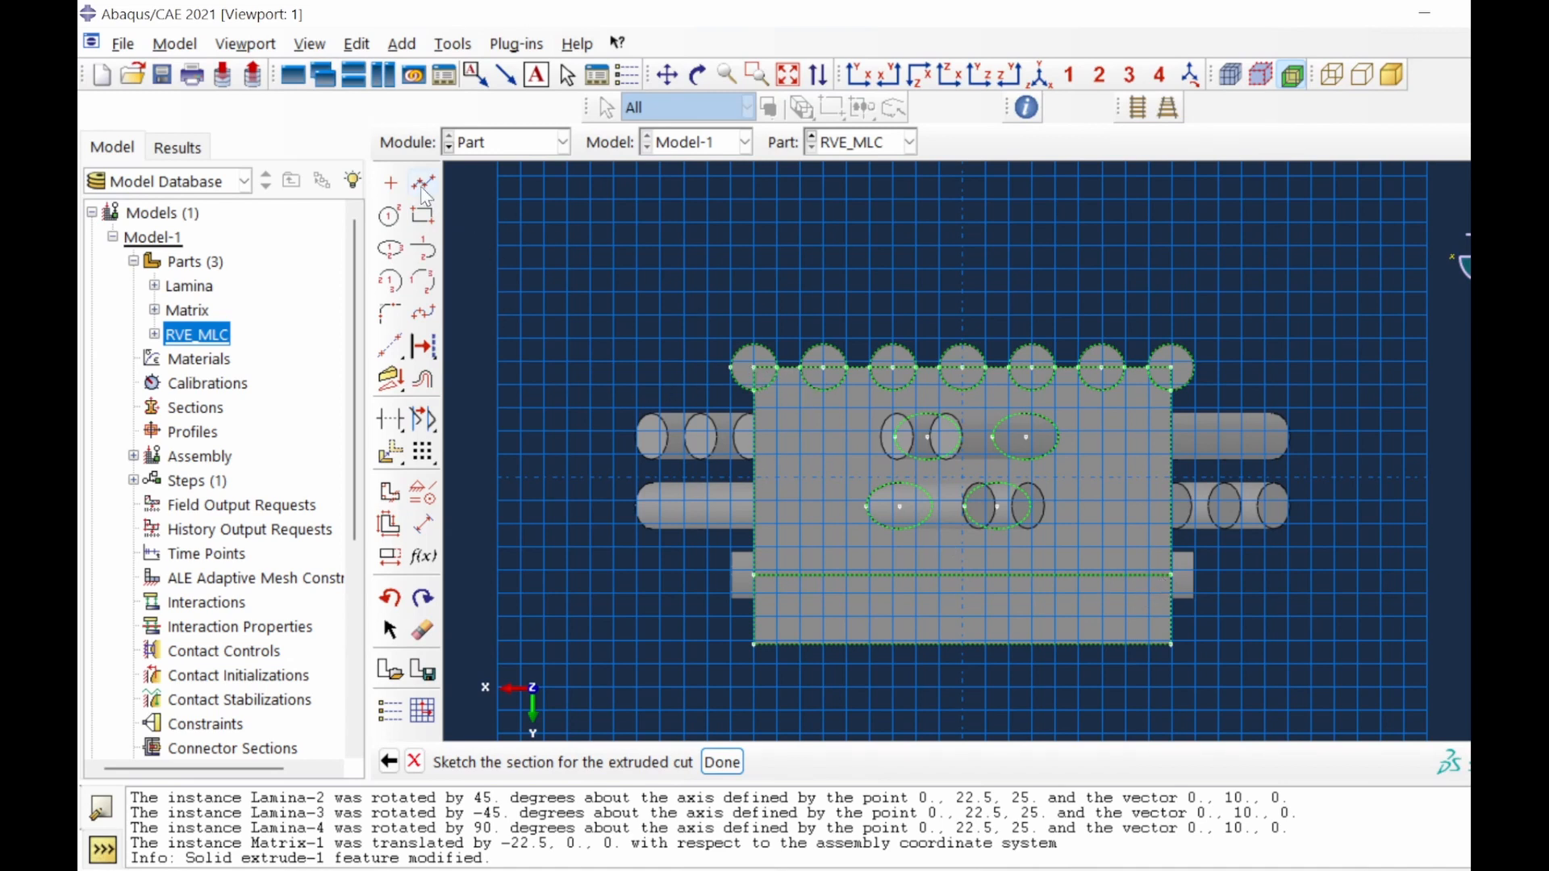
click(422, 216)
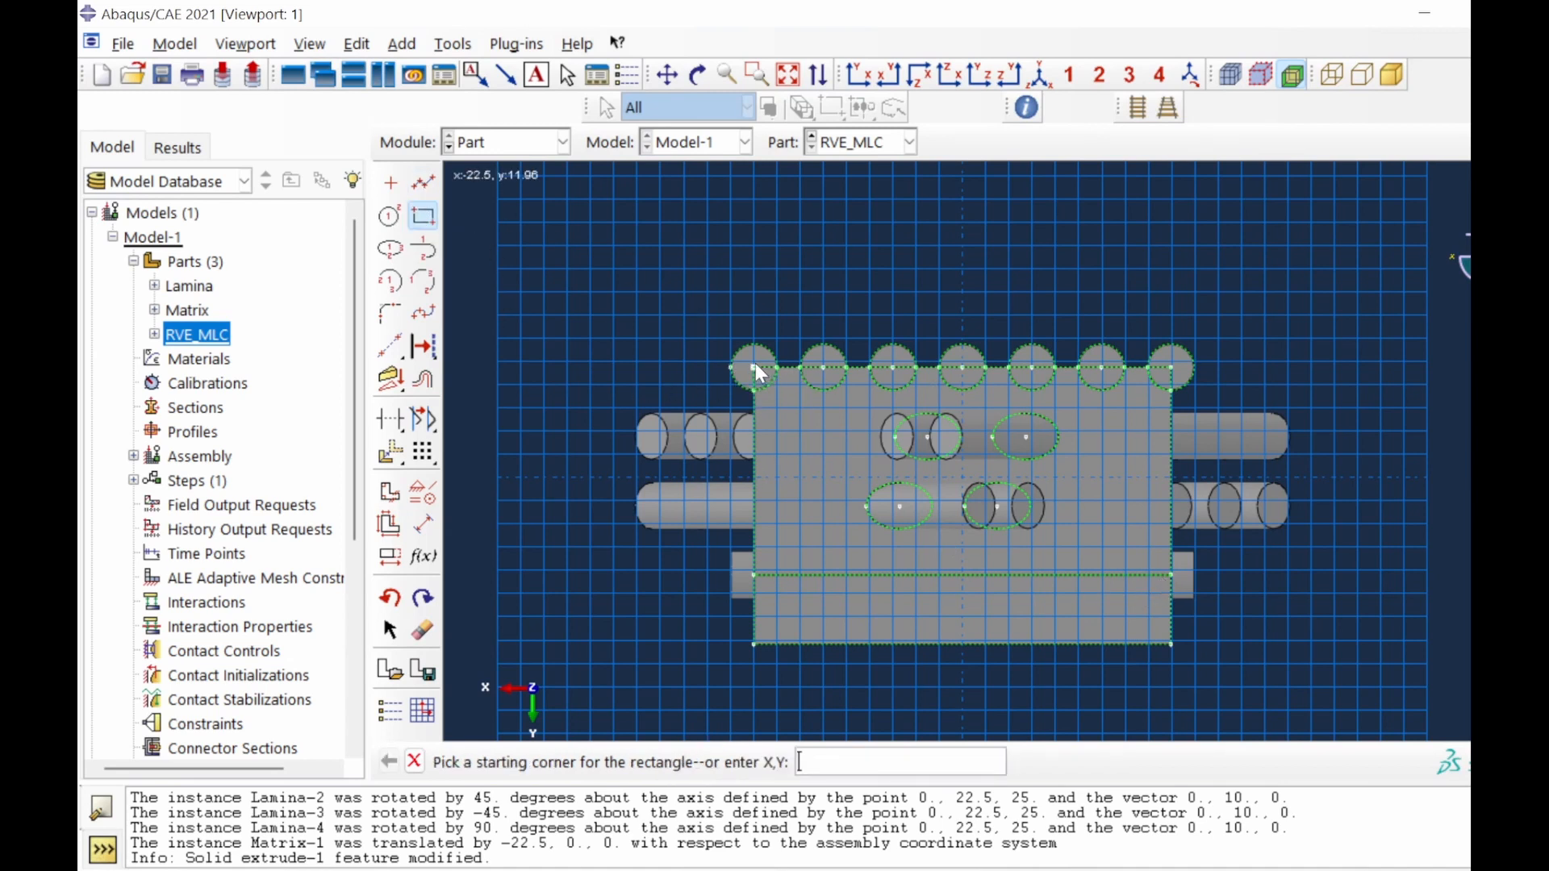
click(755, 365)
click(1171, 575)
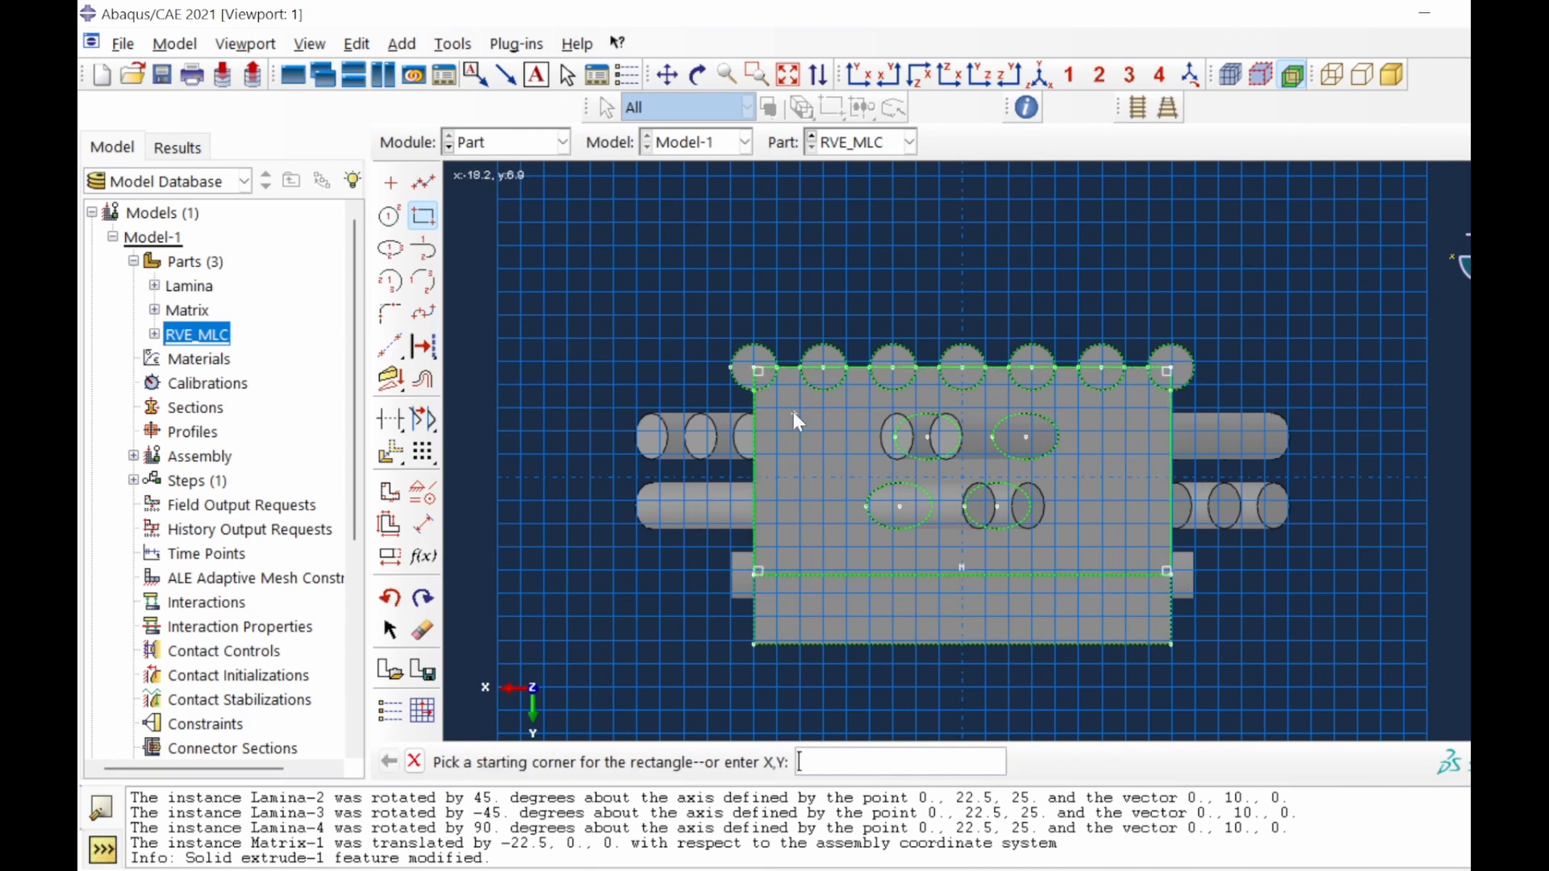
Sketch a larger rectangle enclosing the whole part outline and its protruding cylinders, and apply the extruded cut.
click(520, 214)
click(1373, 709)
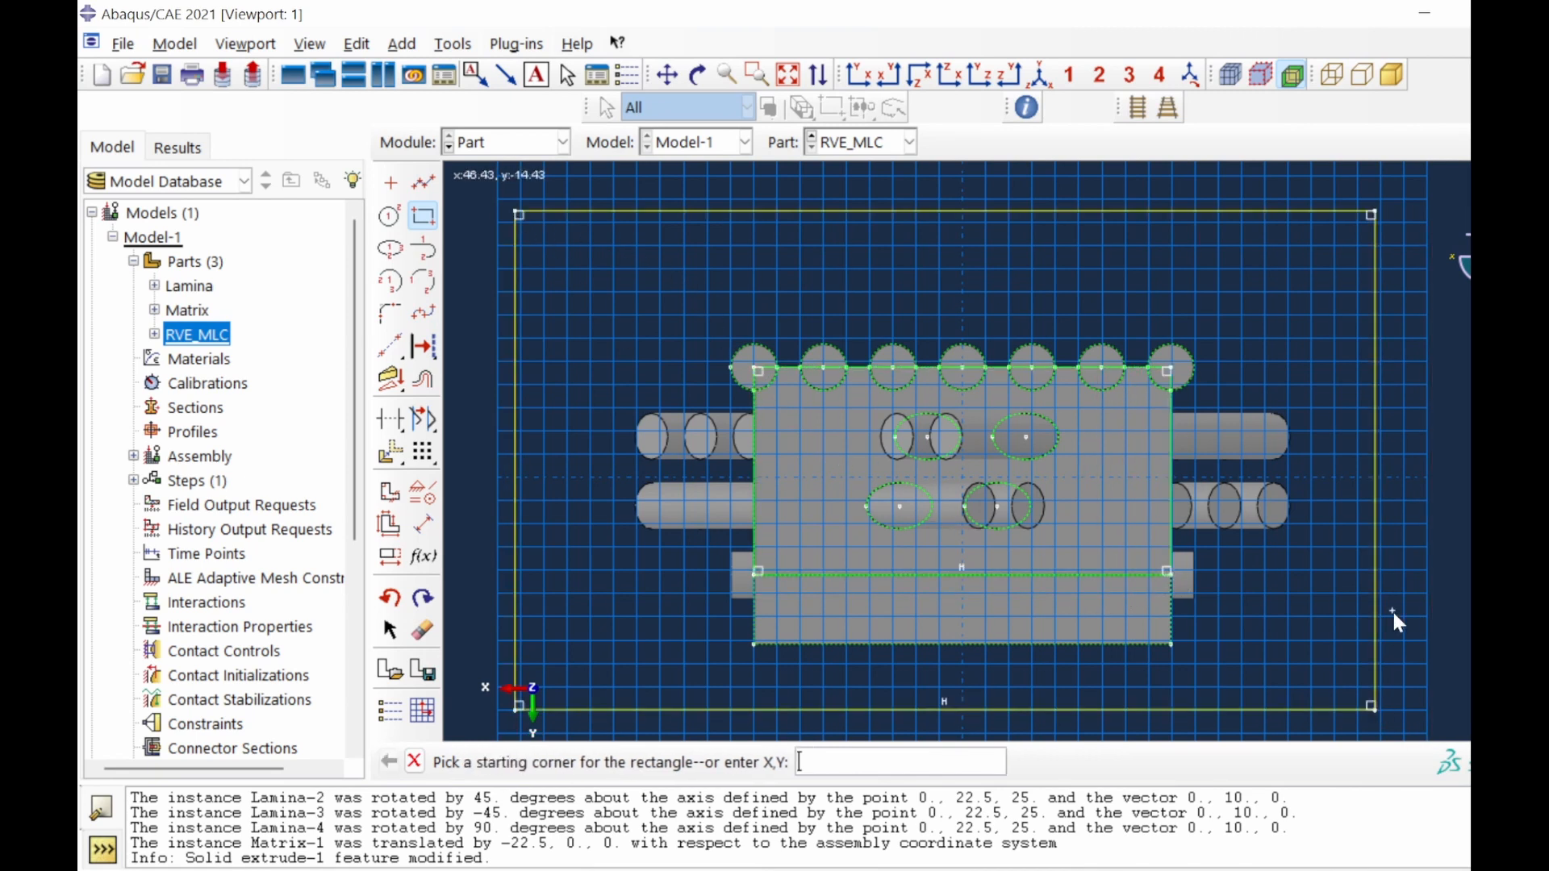
right_click(1392, 613)
click(1452, 711)
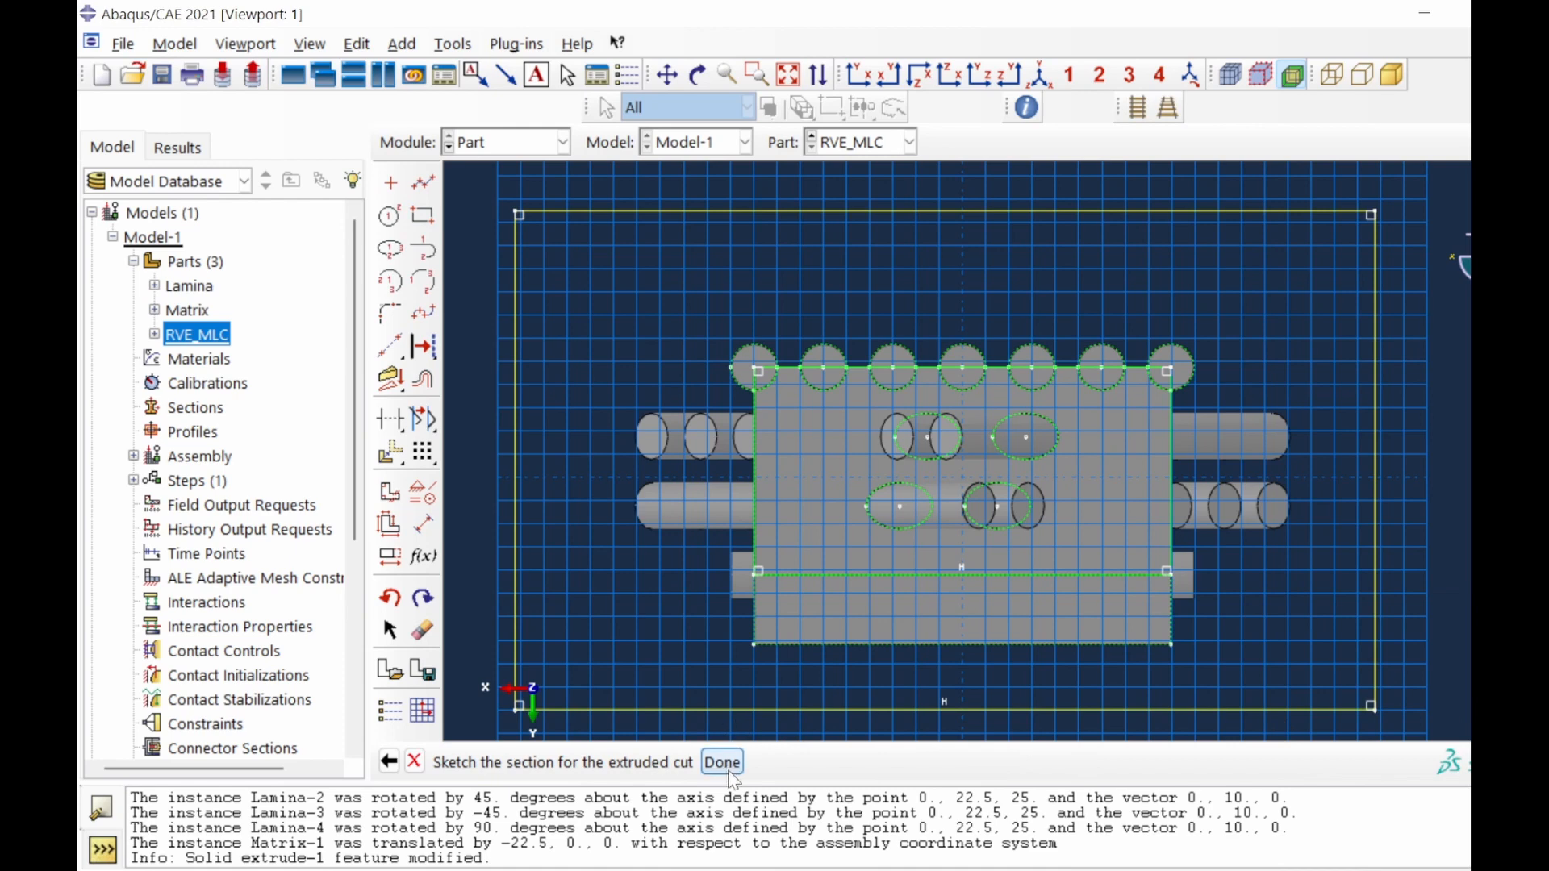
click(731, 763)
click(679, 542)
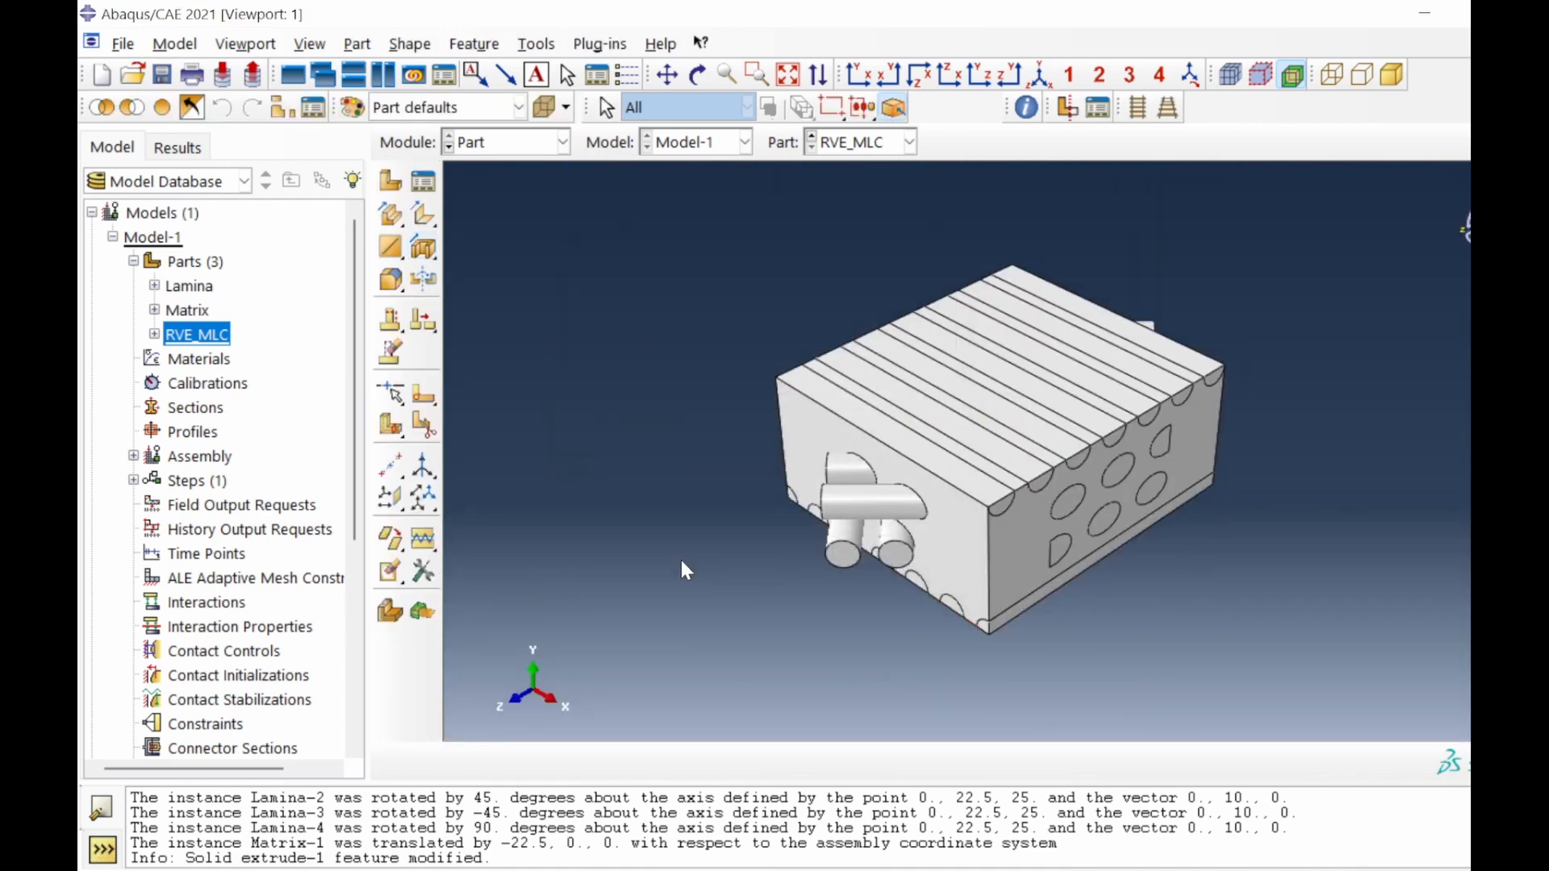
Start an extruded cut on the block's +X face and sketch a rectangle along the full outline of that face.
click(698, 75)
drag(1048, 548, 895, 418)
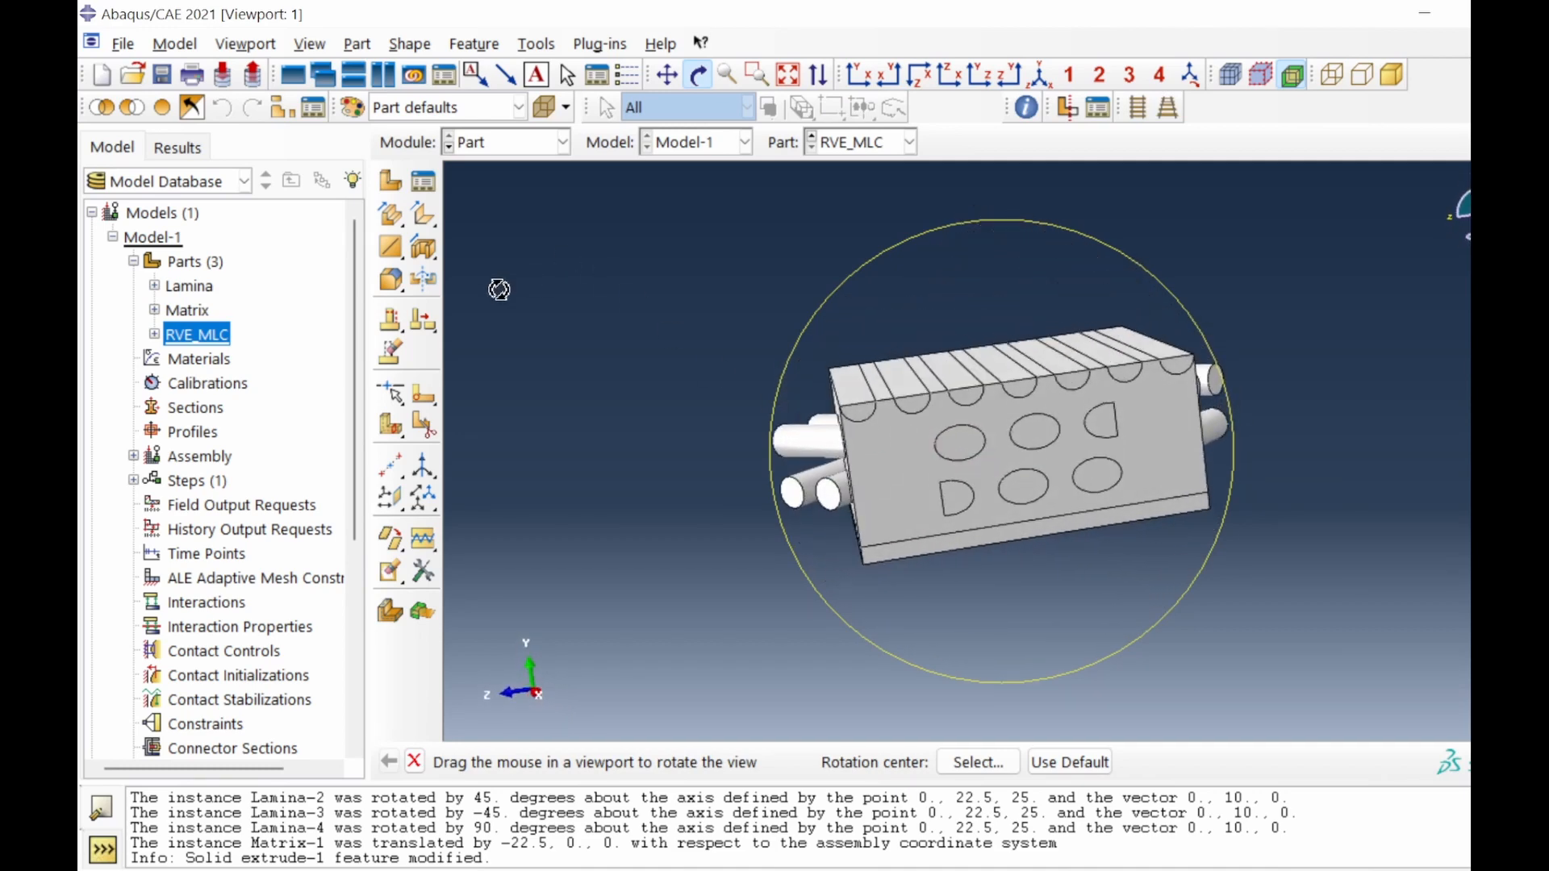
drag(1099, 485, 1088, 423)
mouse_move(951, 422)
mouse_down()
mouse_move(1150, 429)
mouse_move(959, 419)
mouse_up()
click(422, 248)
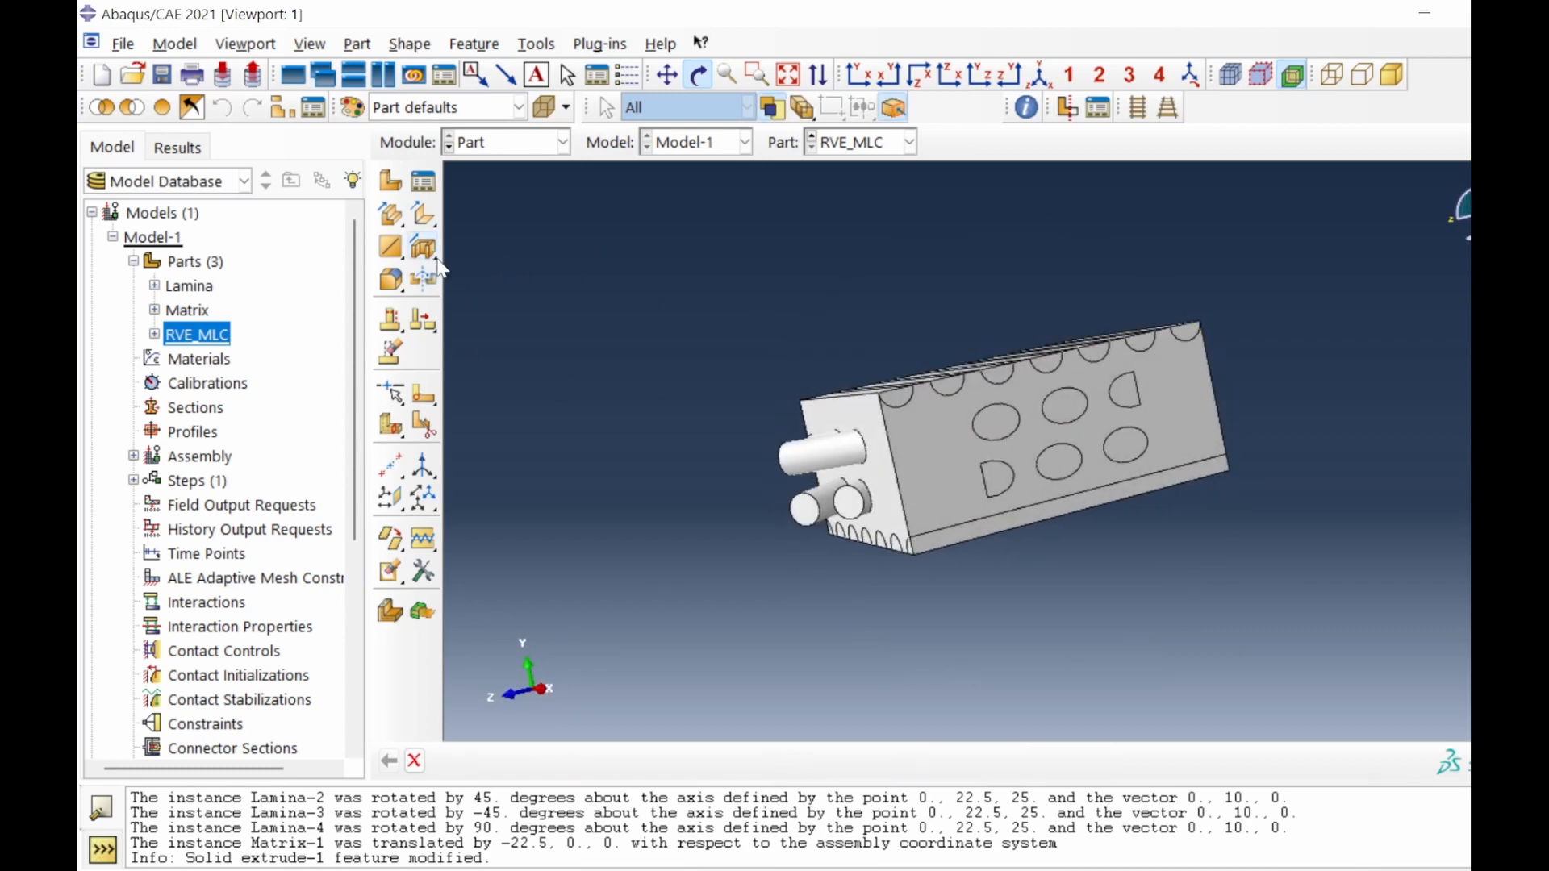
click(933, 540)
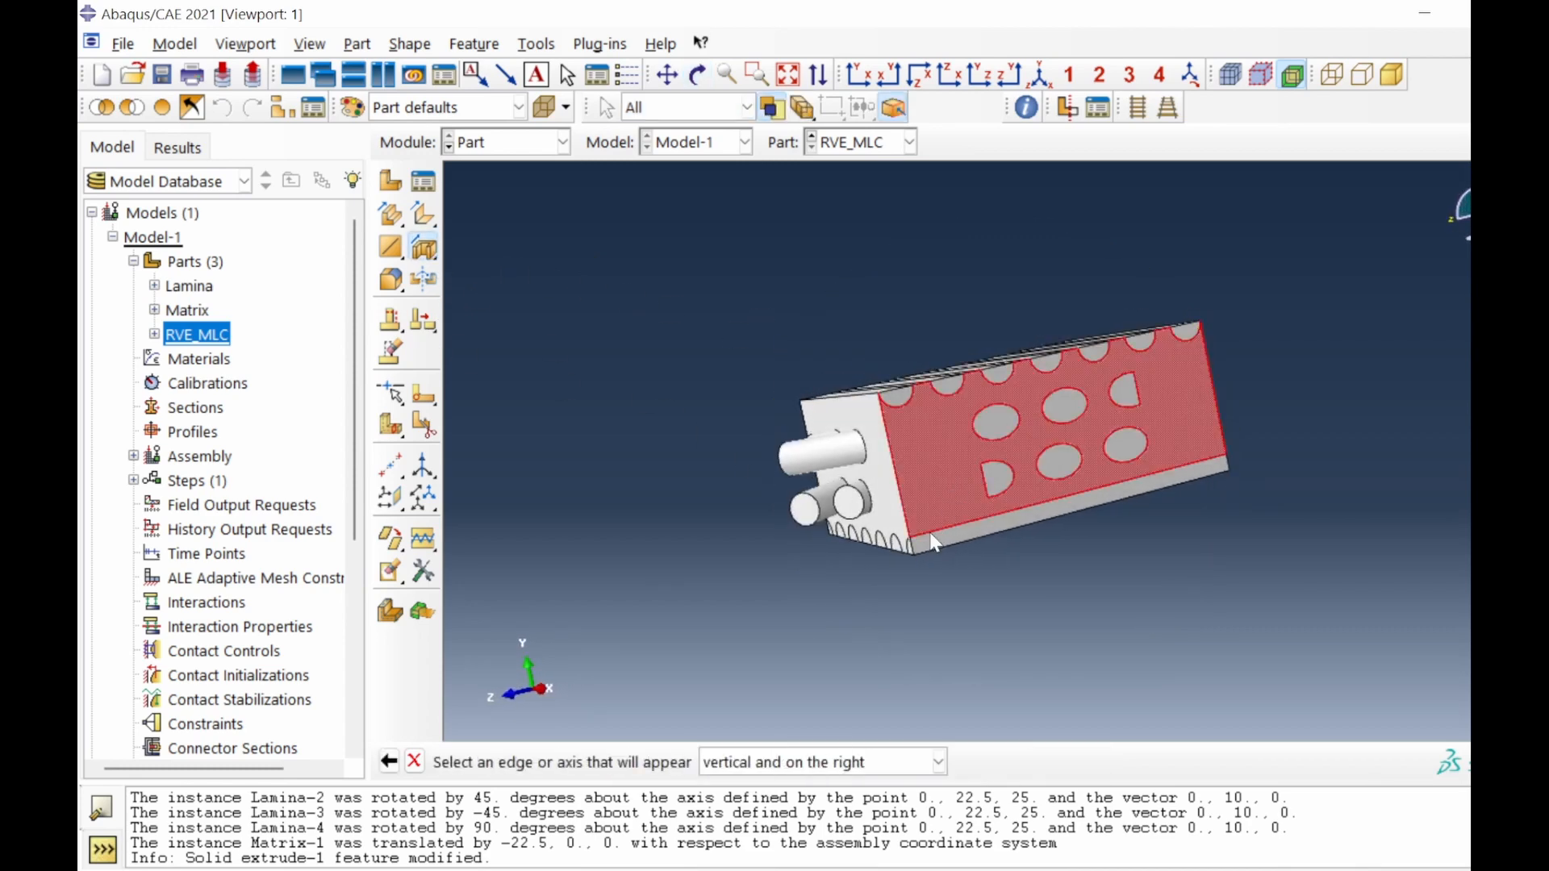
click(898, 480)
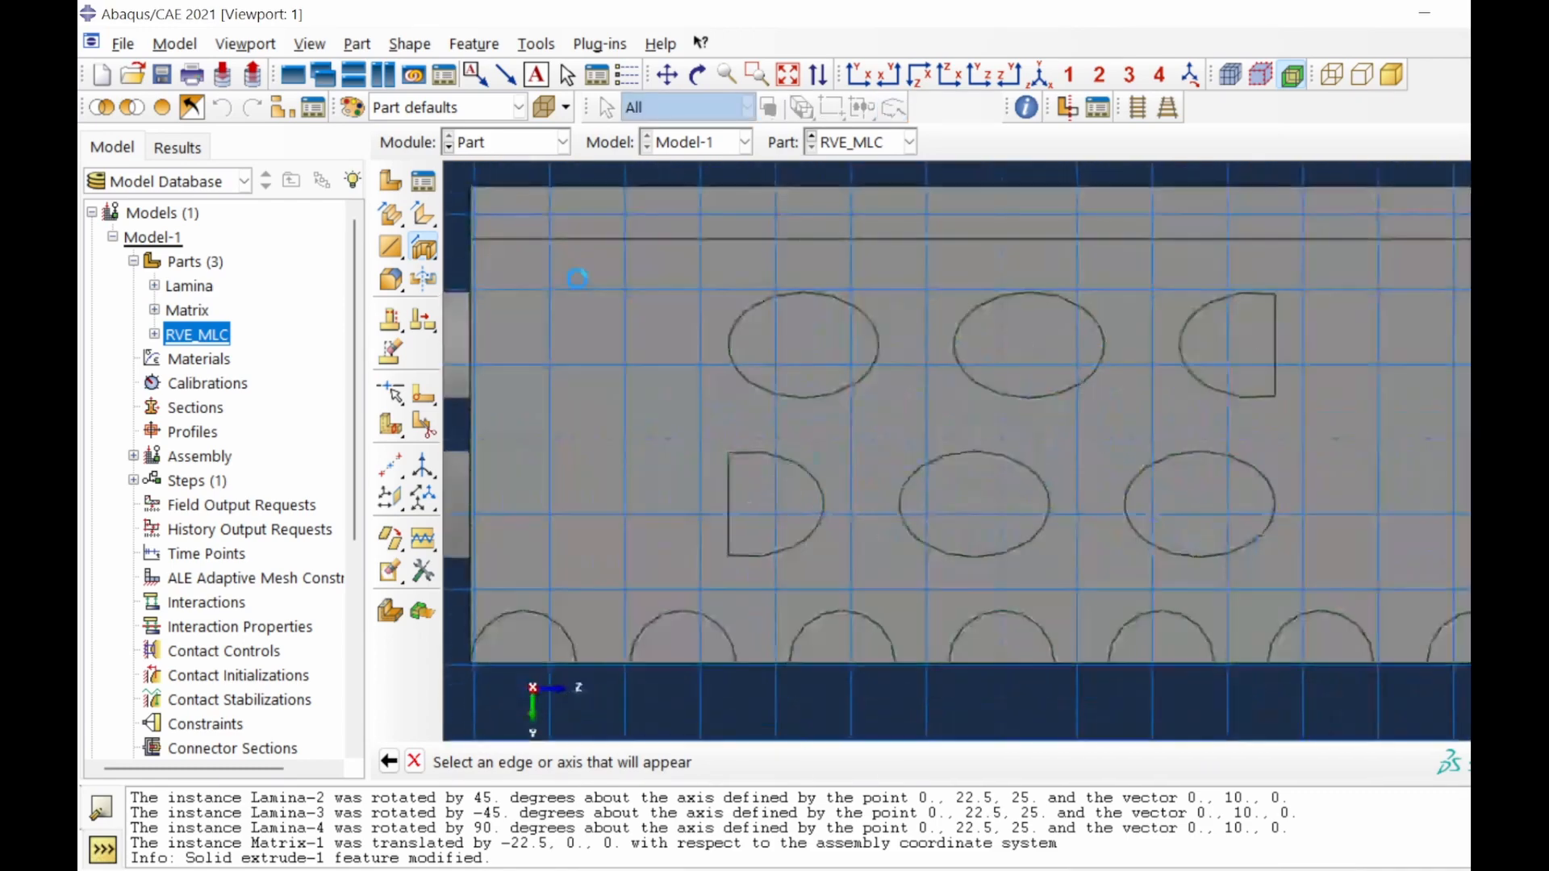
click(422, 215)
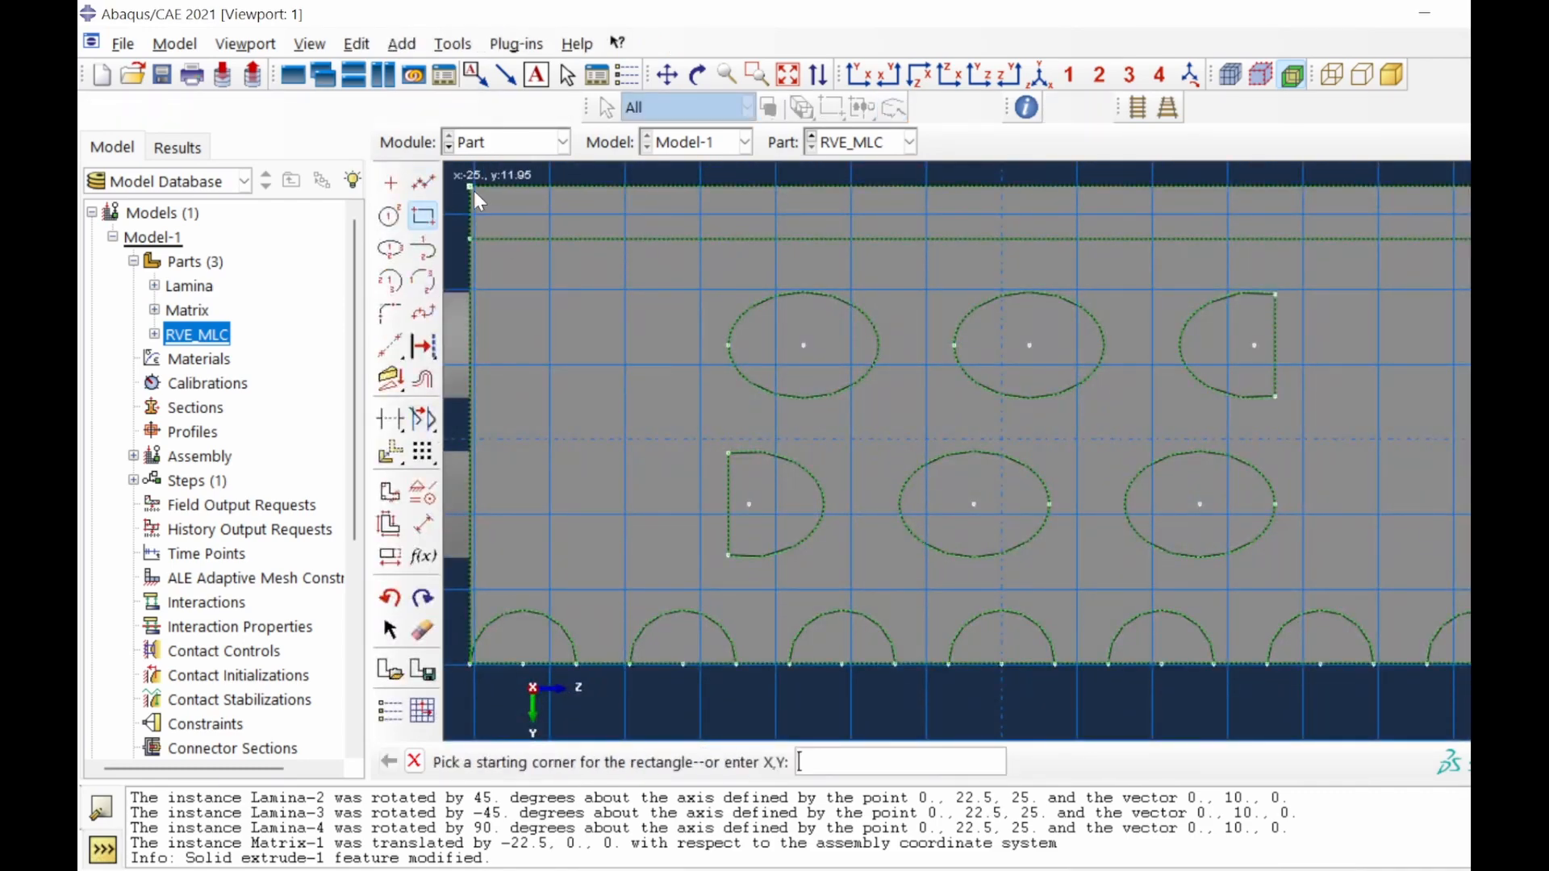
click(472, 188)
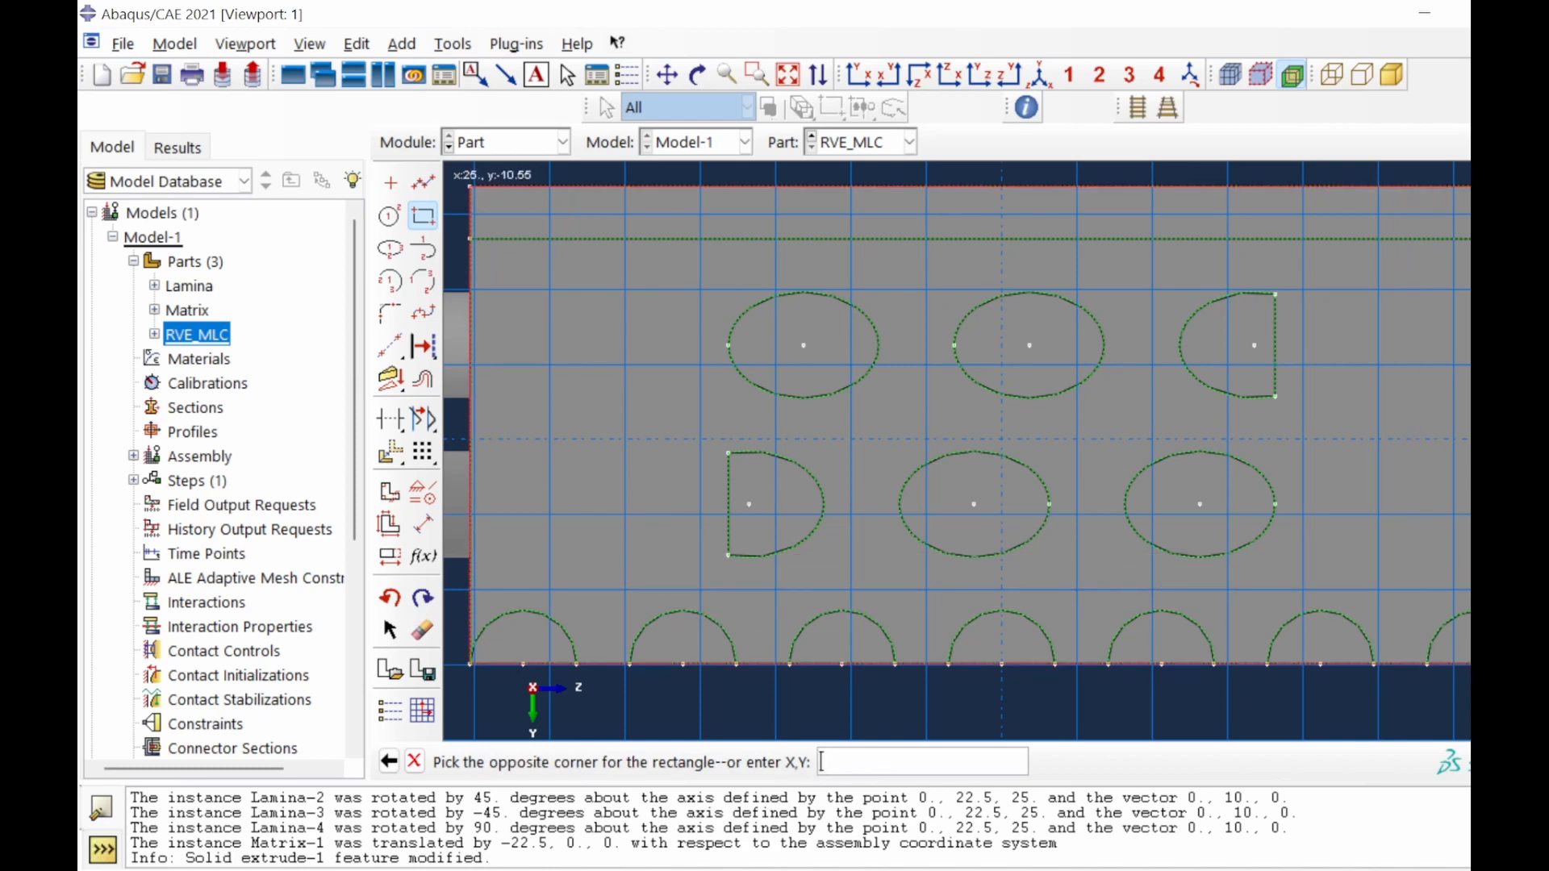
scroll(1420, 604, down, 4)
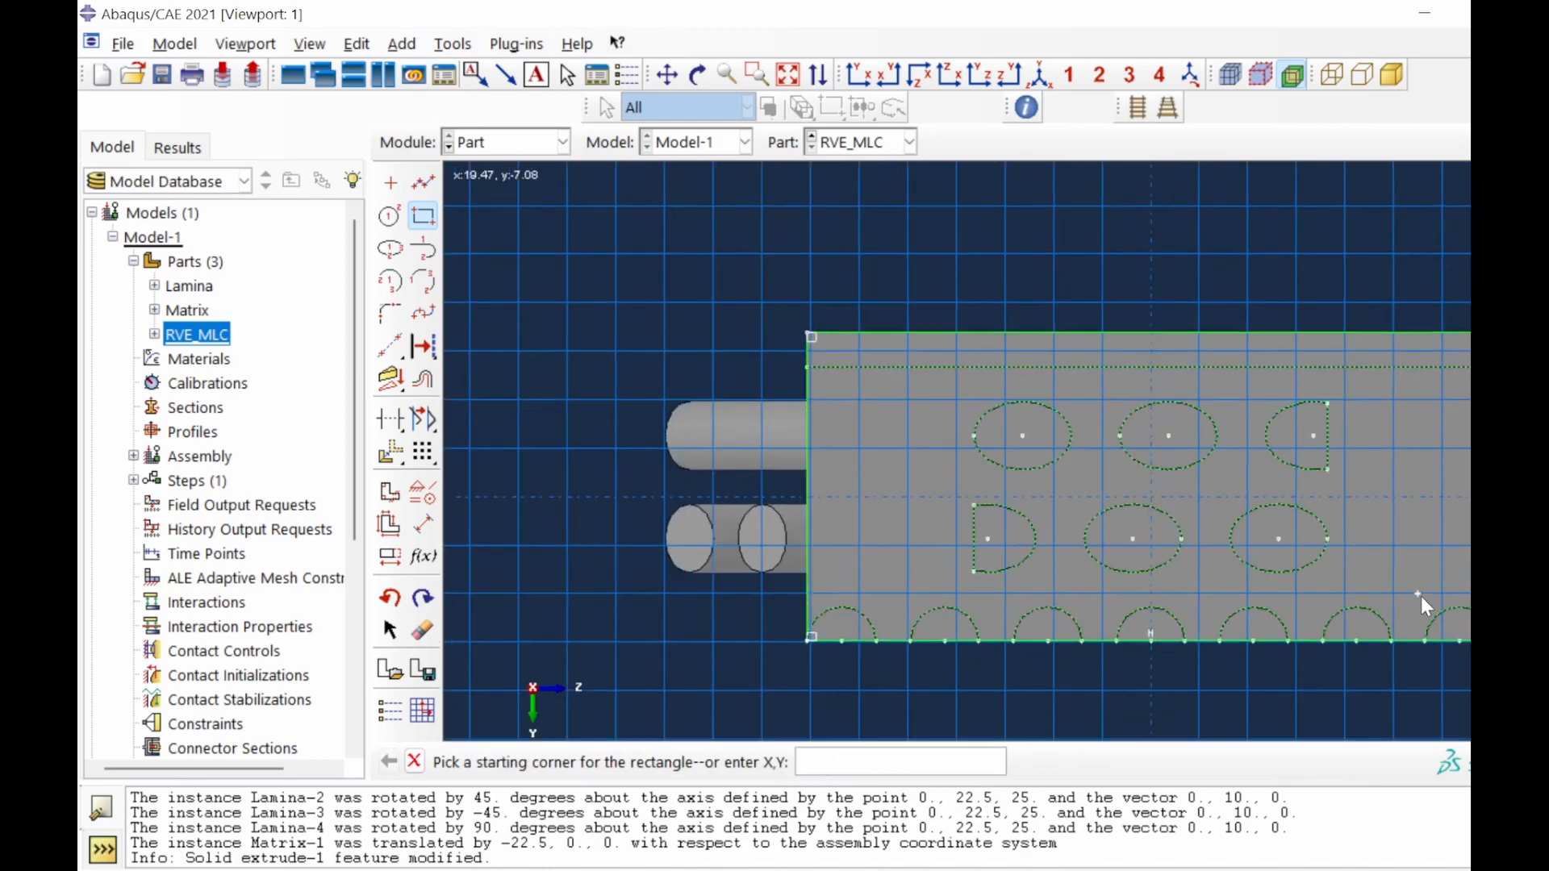
Sketch a larger rectangle around the face outline and the cylinders protruding from it, and extrude the cut Through All.
scroll(1371, 626, down, 5)
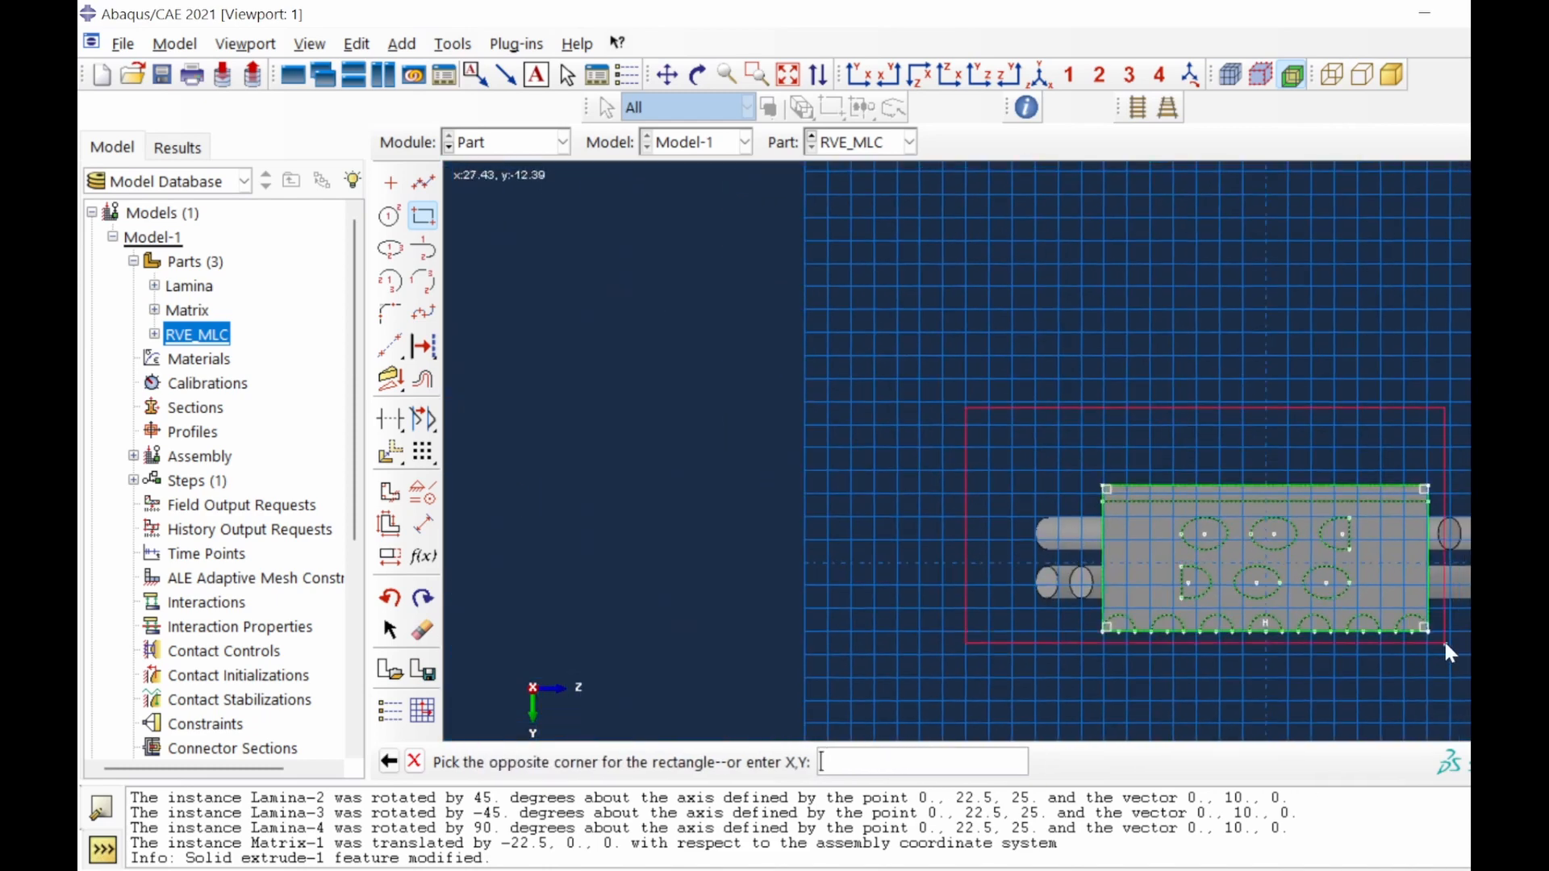
click(1517, 704)
right_click(1082, 371)
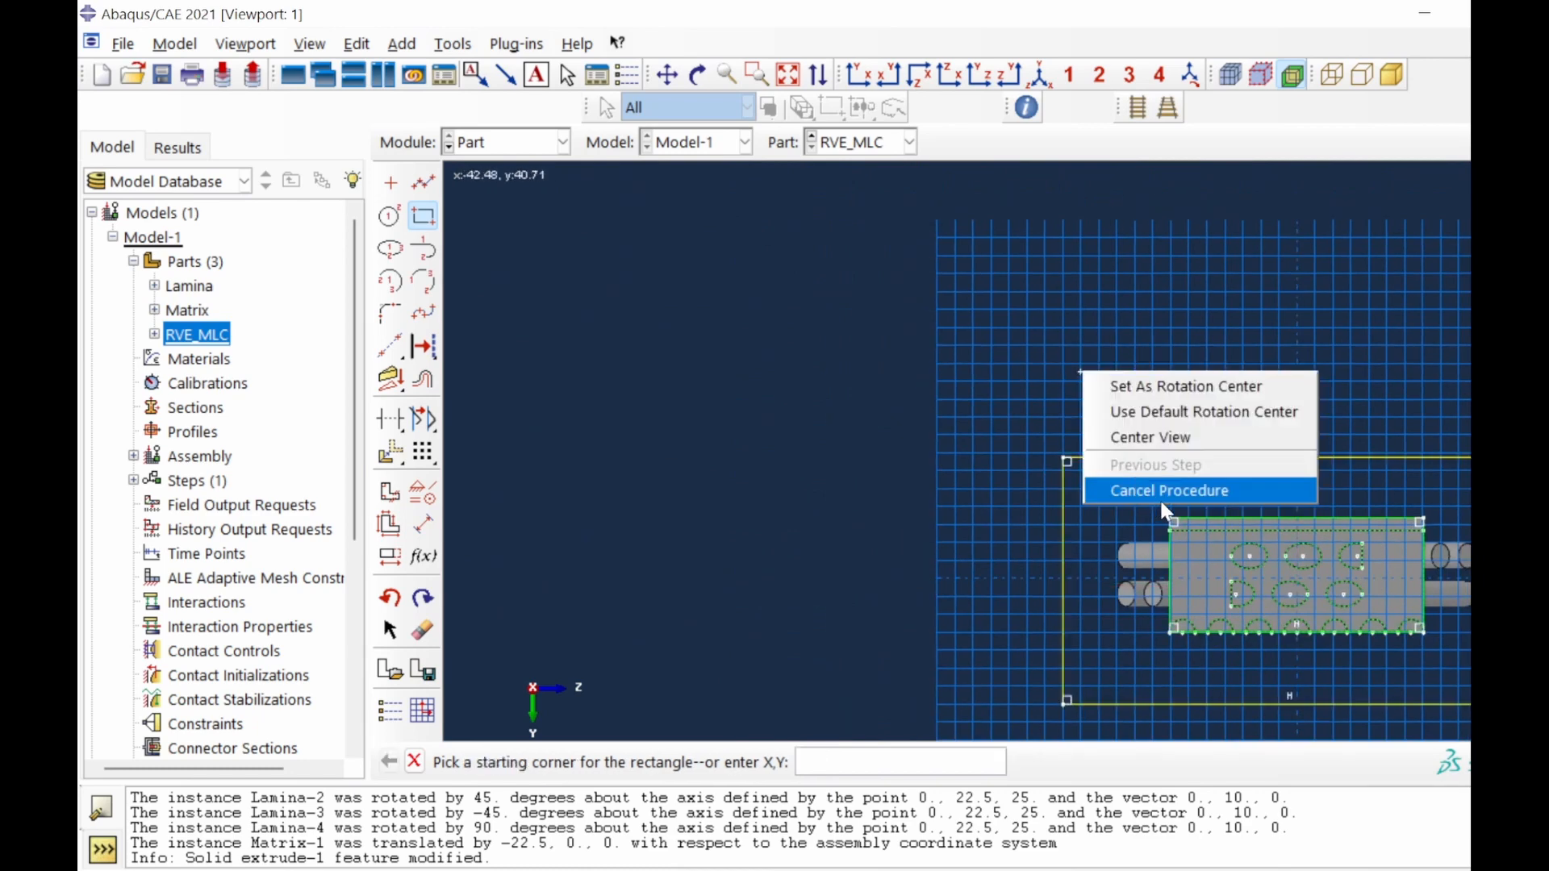
click(1159, 495)
click(722, 762)
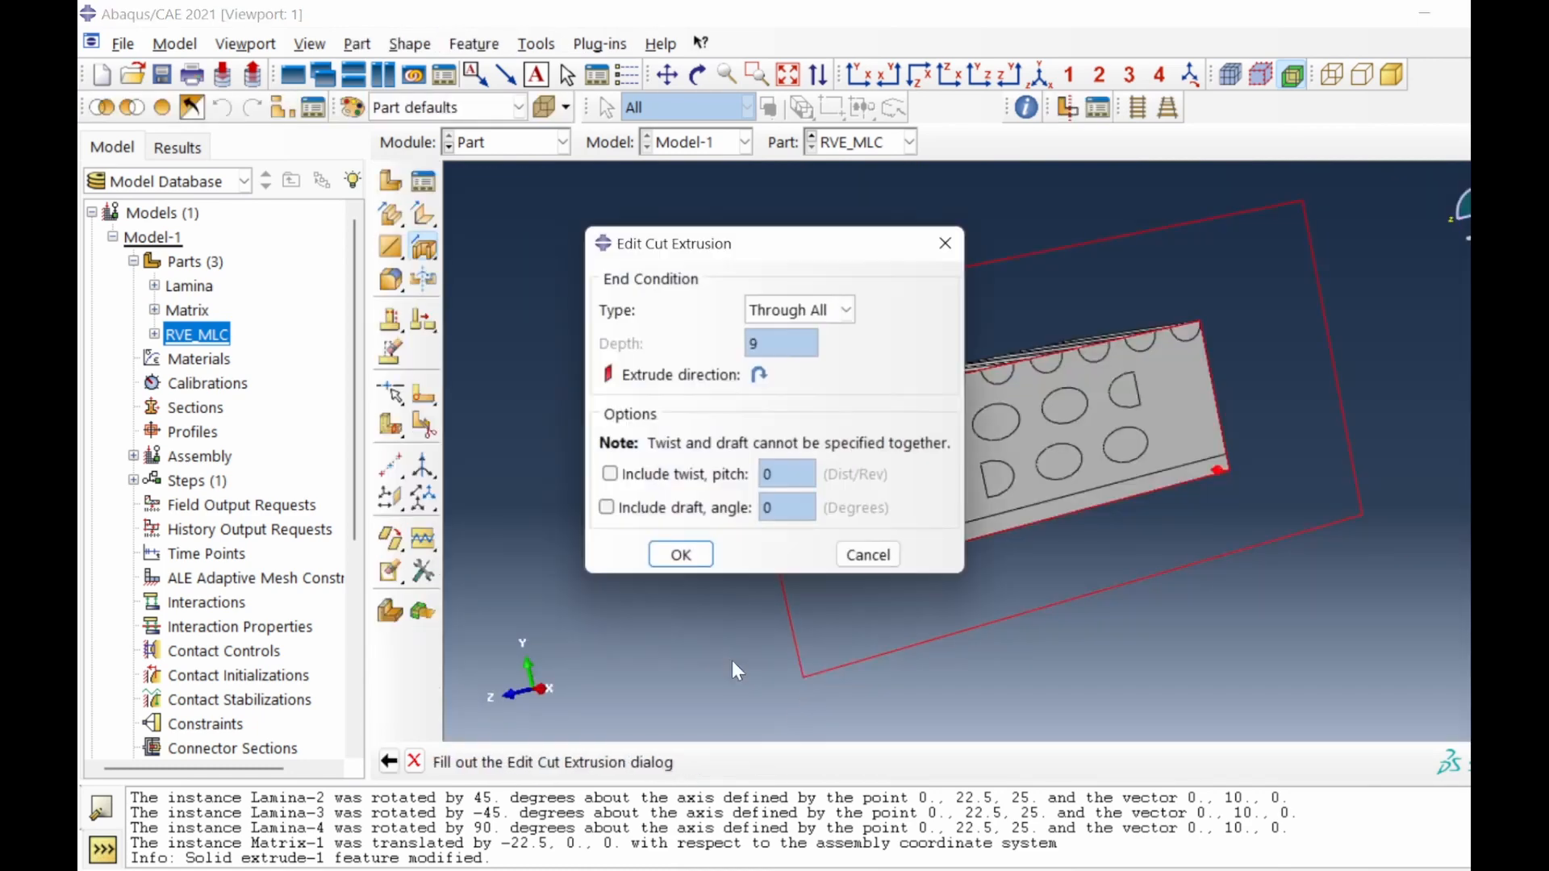
click(679, 553)
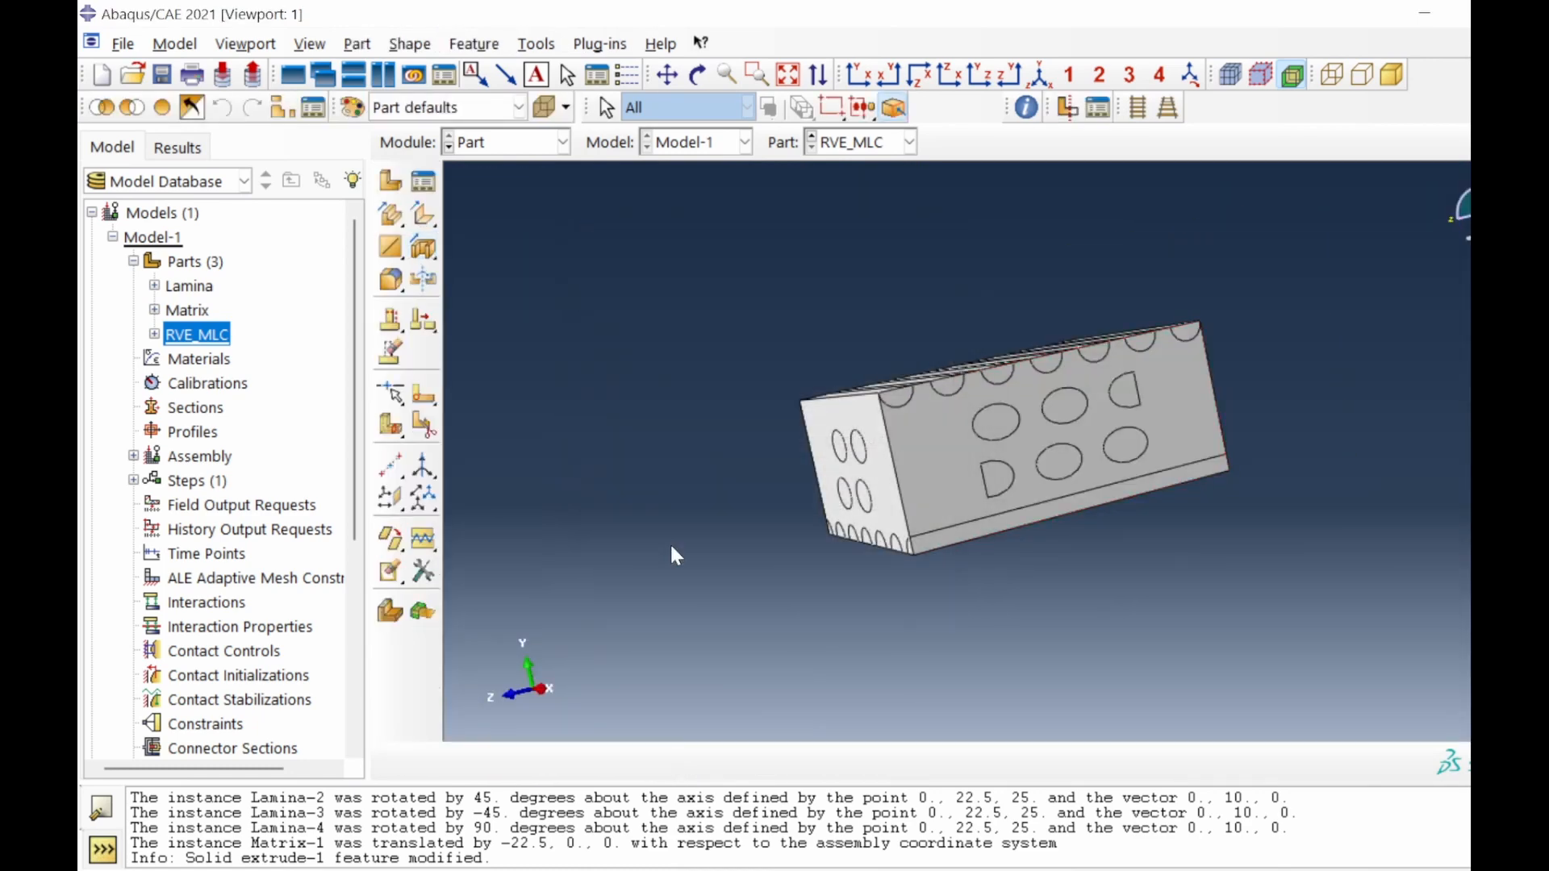
Start an extruded cut on the block's striped +Y face.
click(697, 75)
drag(1030, 370, 1116, 498)
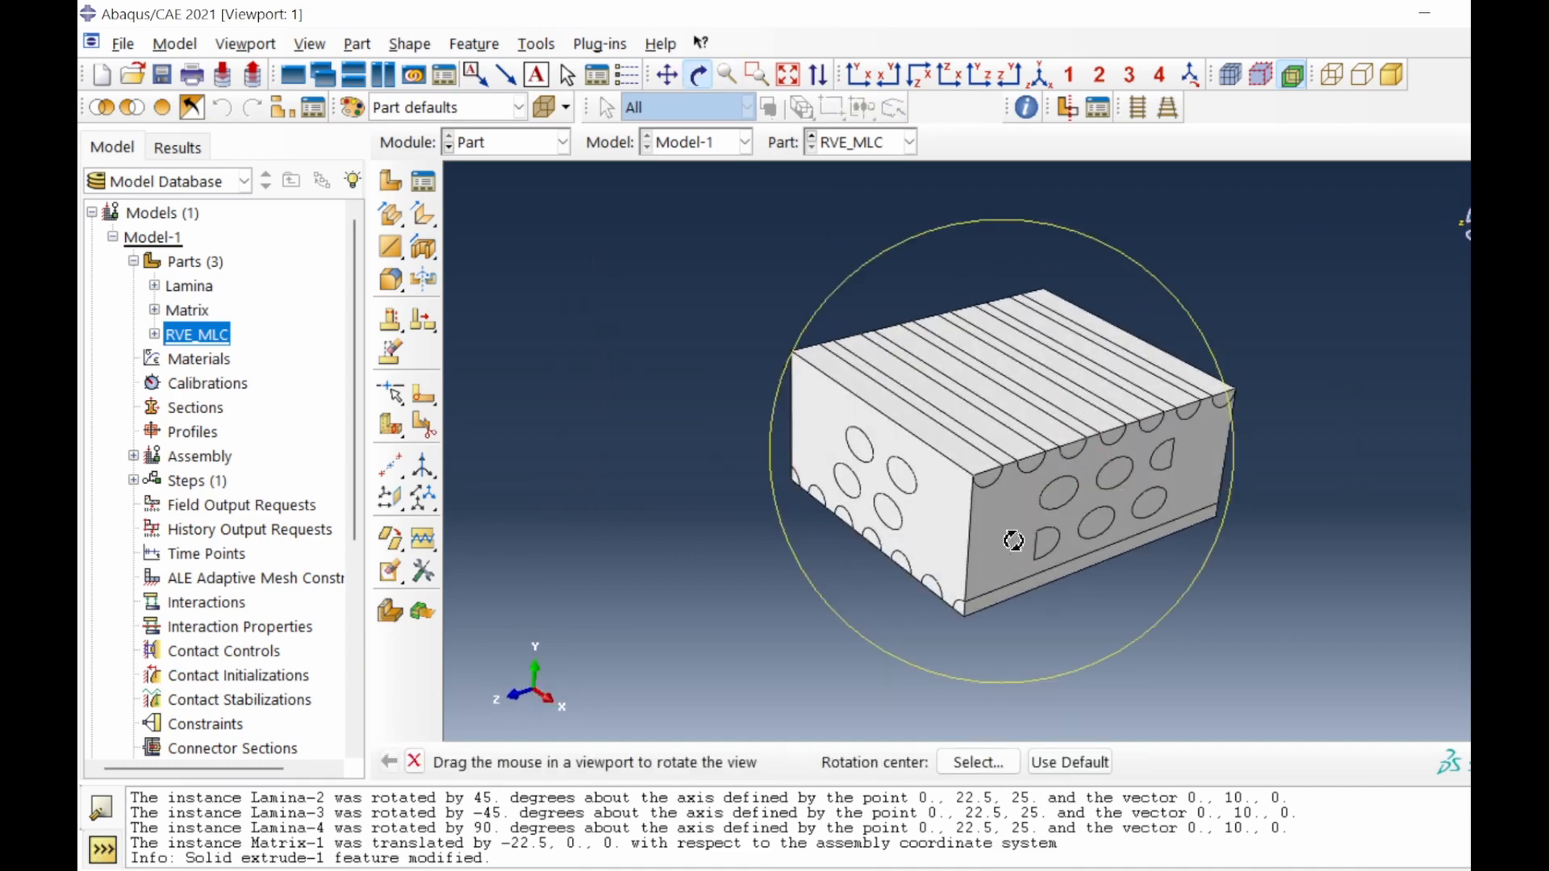
drag(1083, 528, 902, 621)
right_click(652, 345)
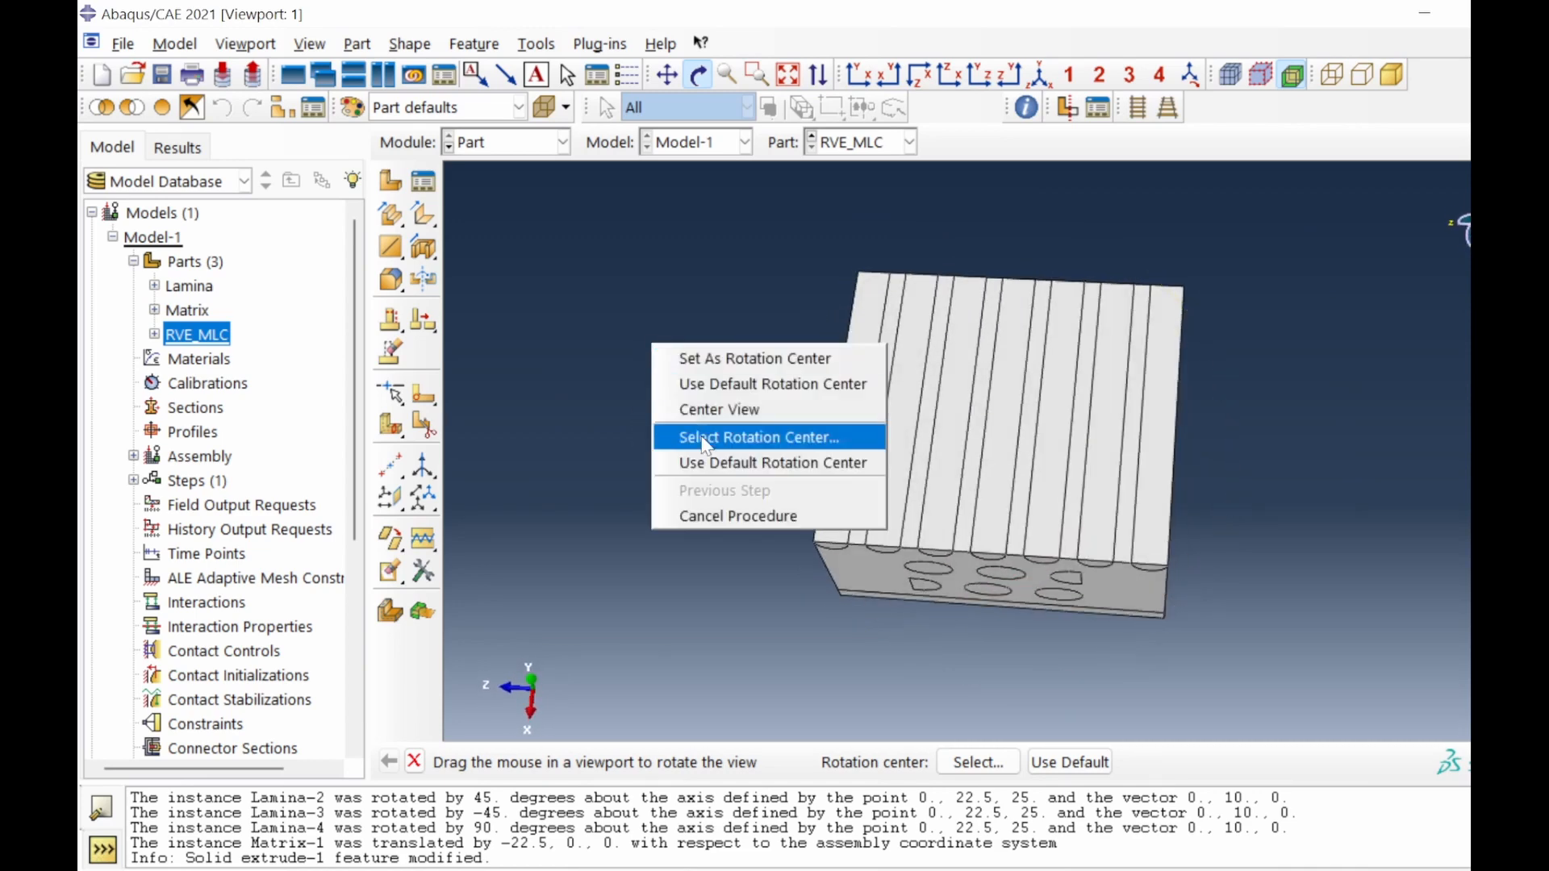
click(726, 513)
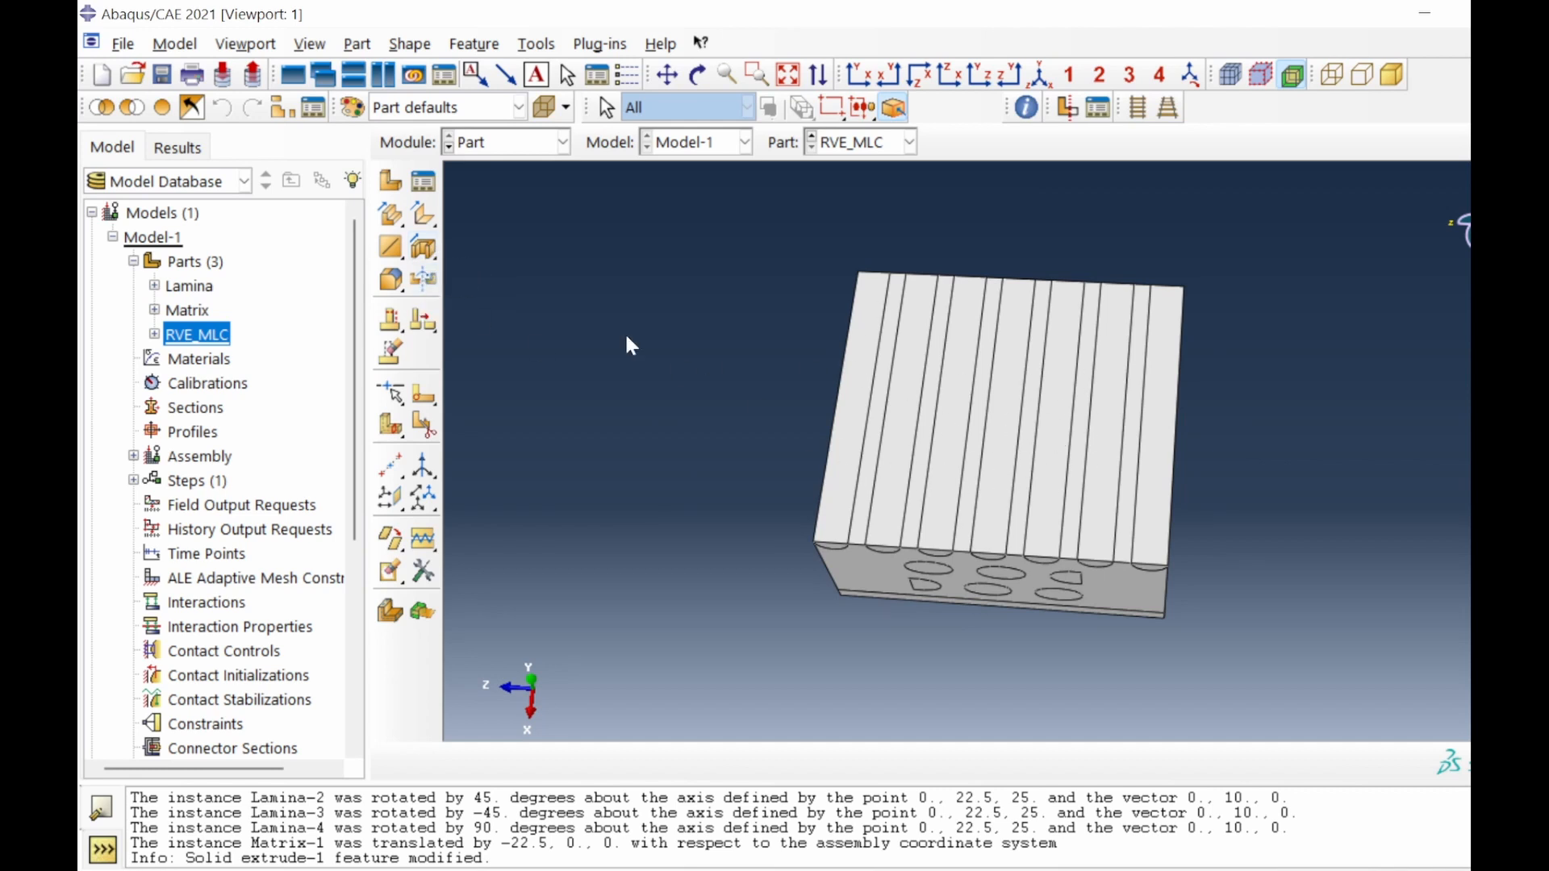
click(422, 250)
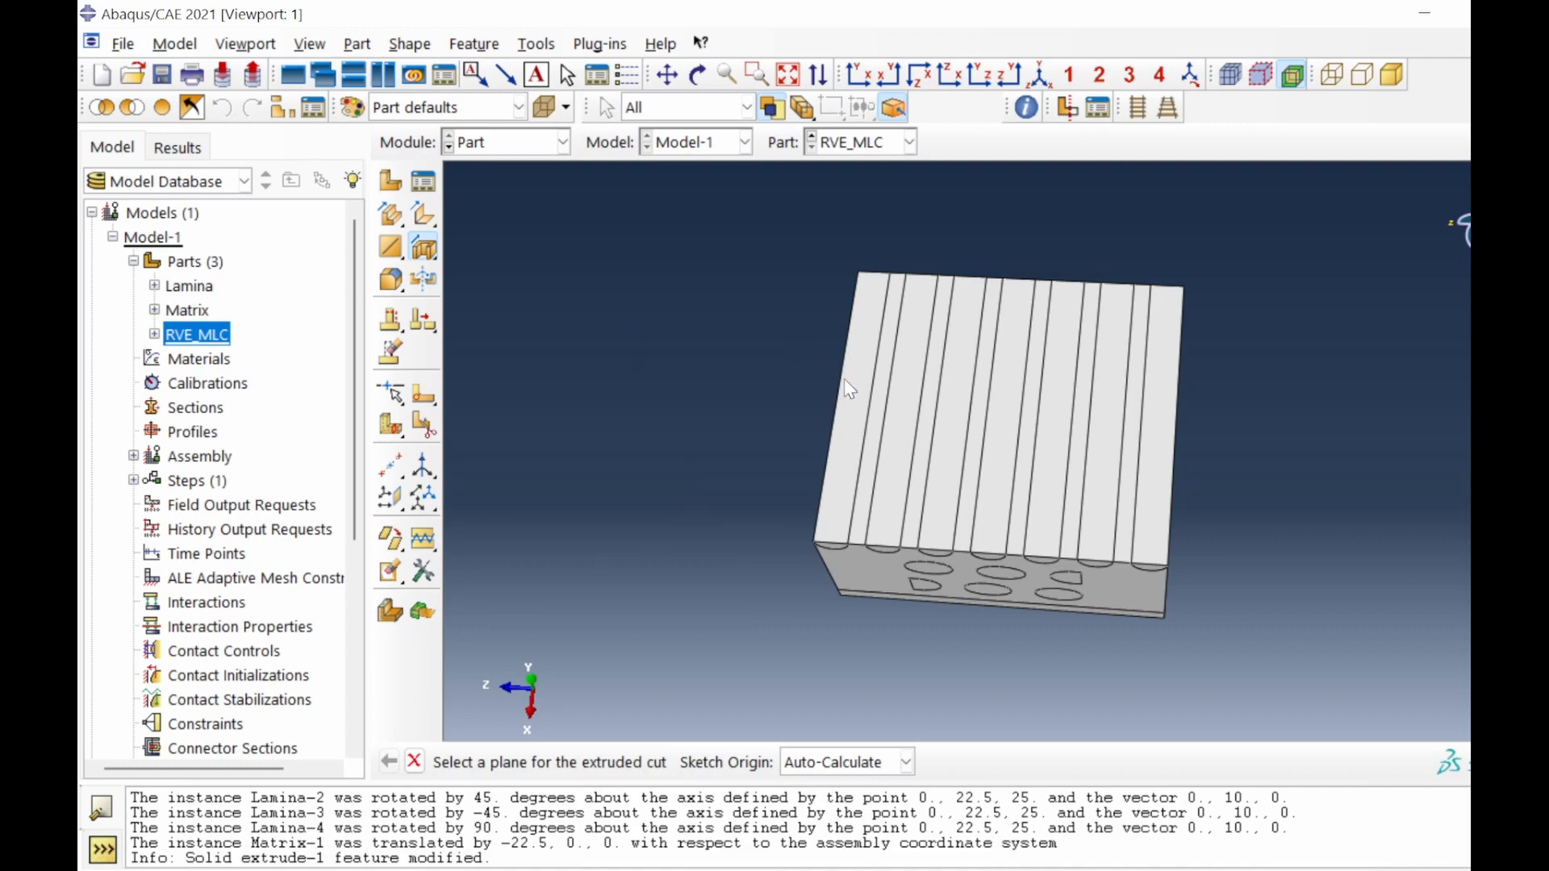
click(875, 442)
click(871, 419)
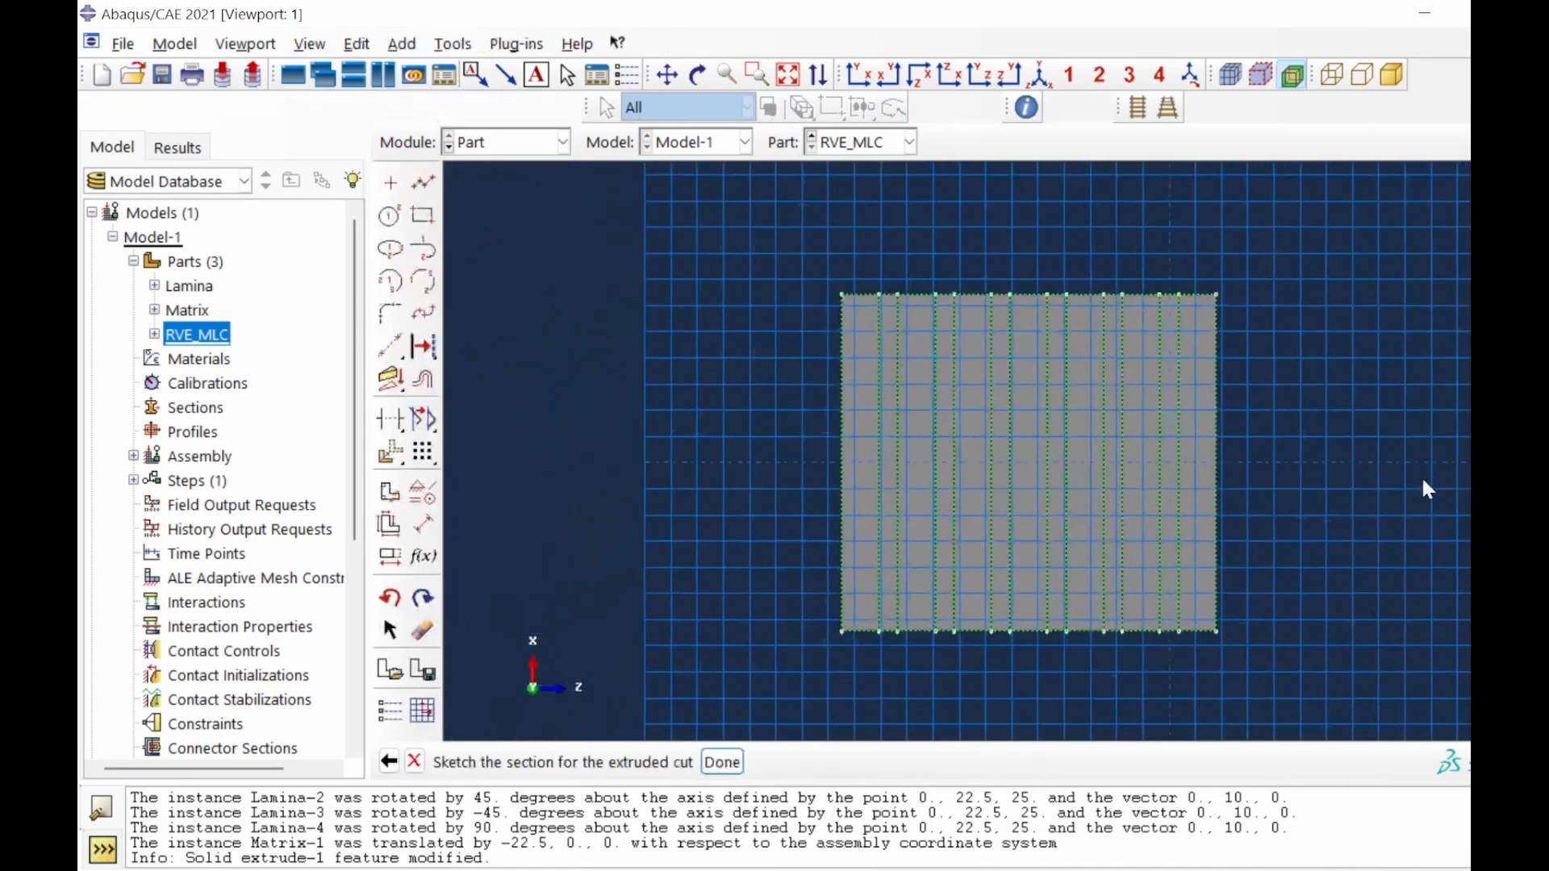
Sketch two diagonal construction lines connecting the opposite corners of the face outline.
click(391, 347)
click(844, 297)
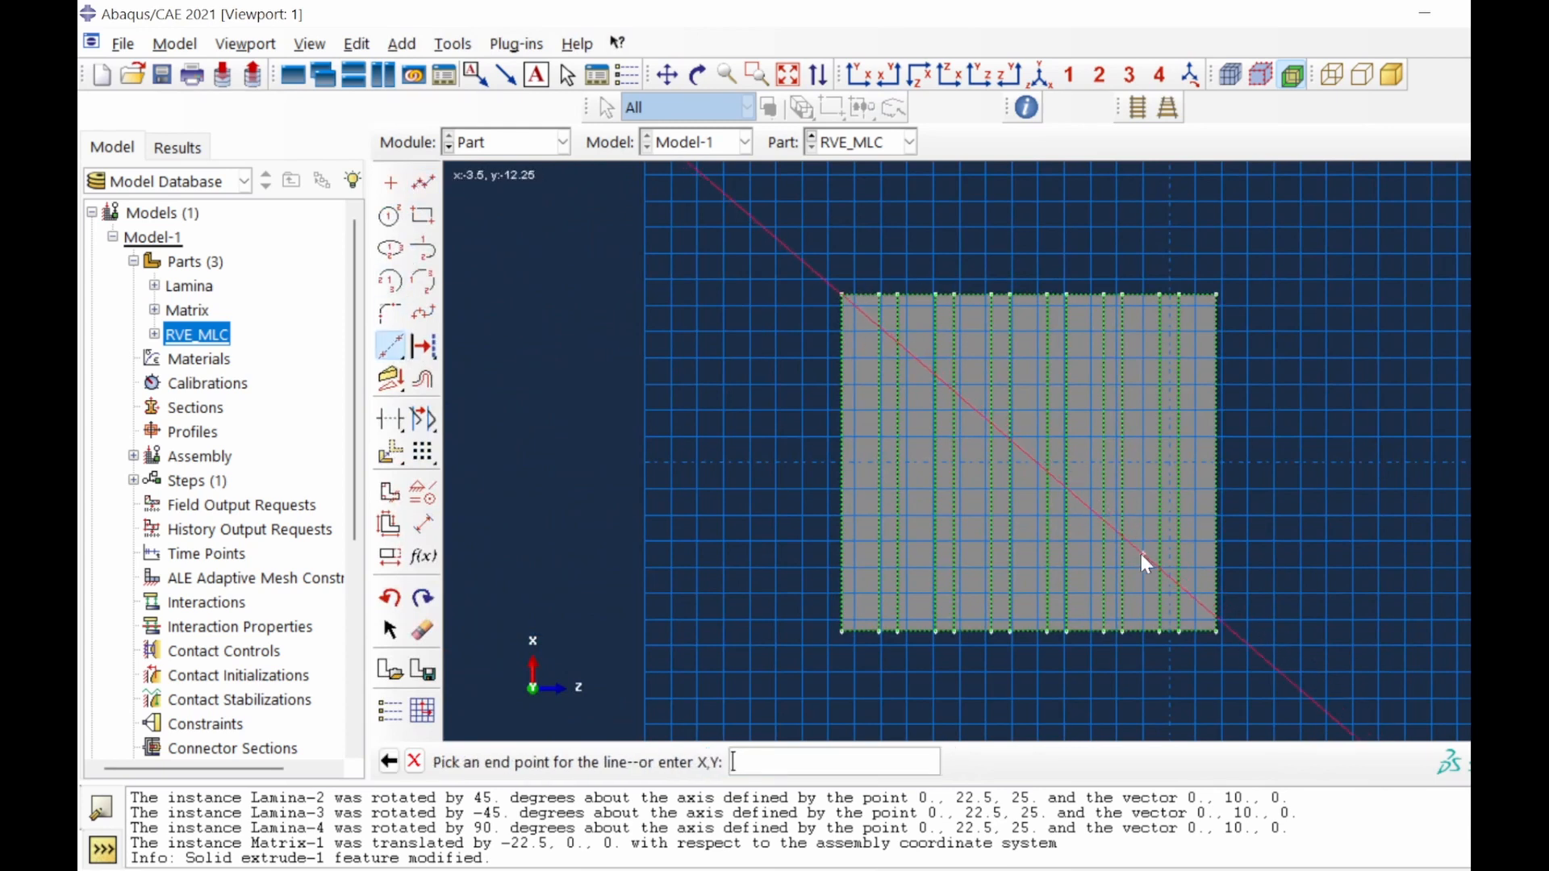
click(1218, 626)
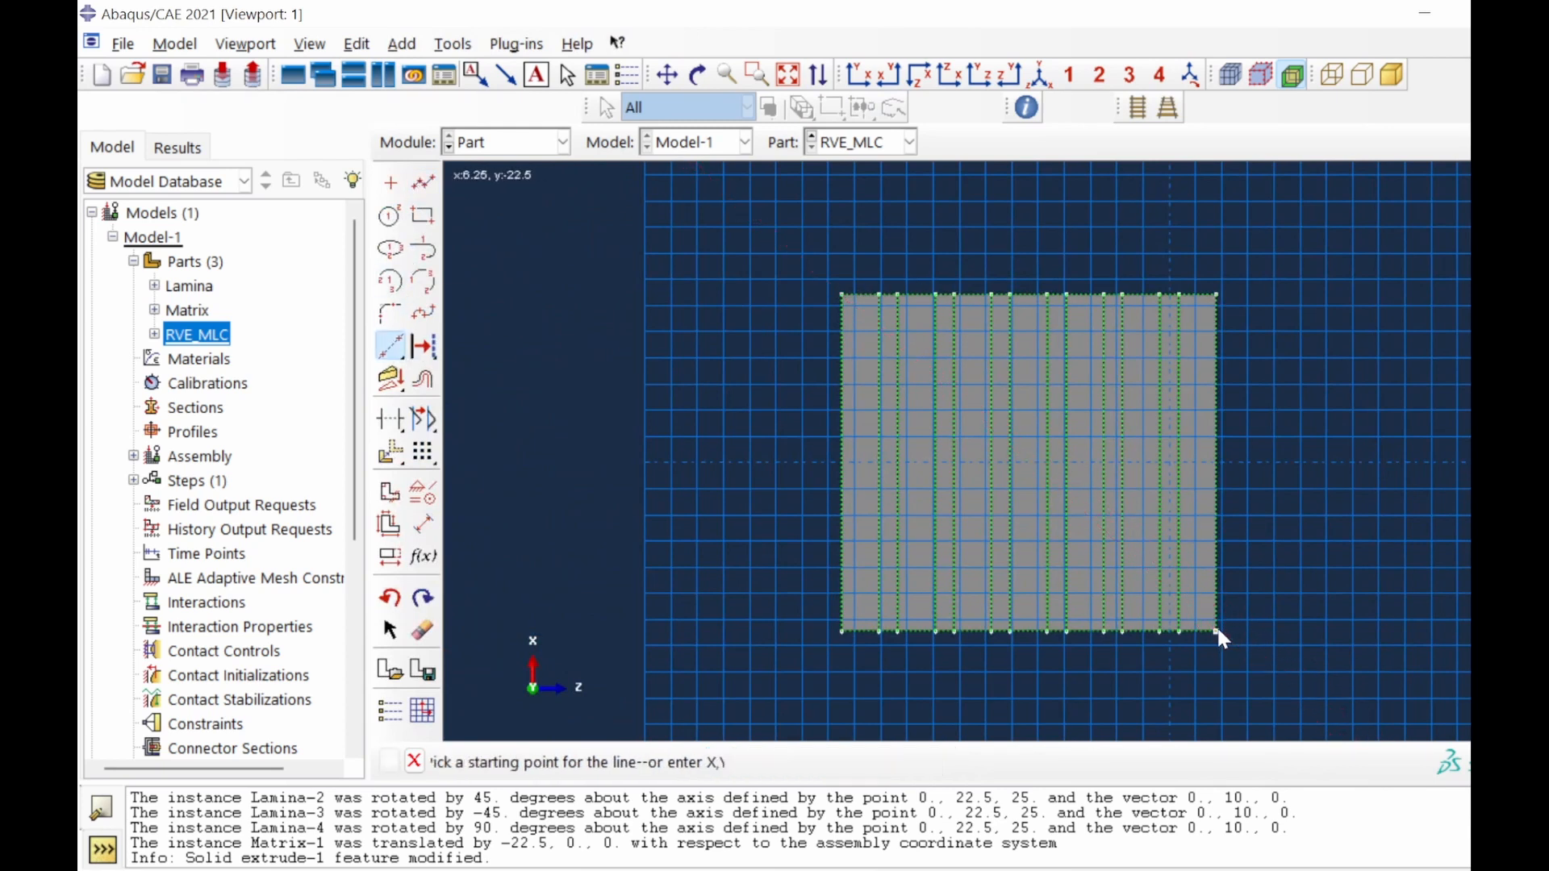
click(1218, 295)
click(843, 626)
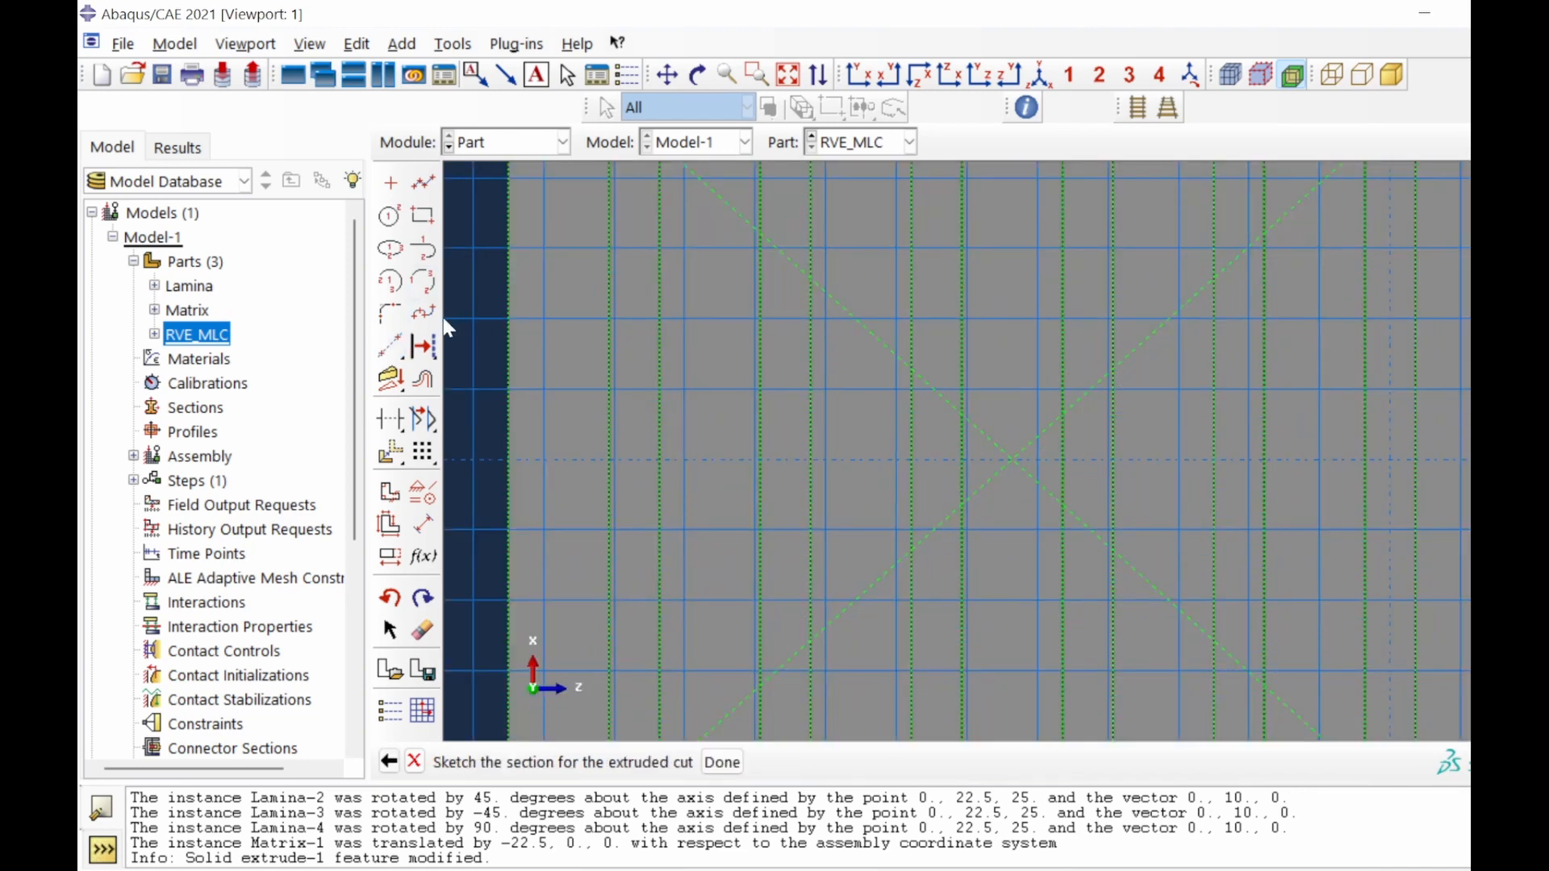
Add a vertical and a horizontal construction line through the intersection of the two diagonals.
click(390, 345)
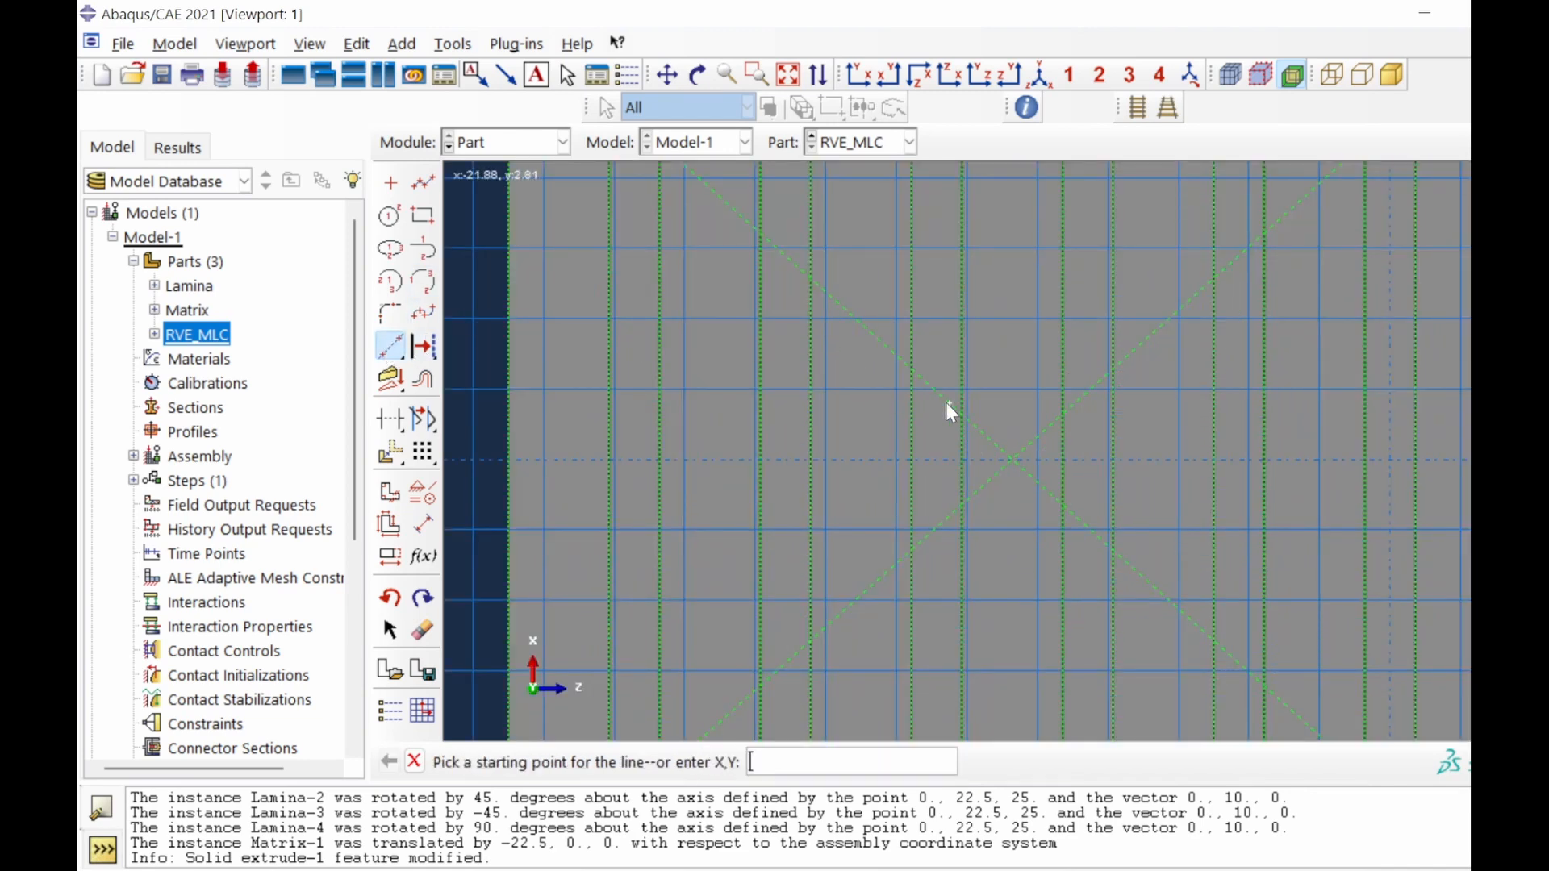
click(1014, 459)
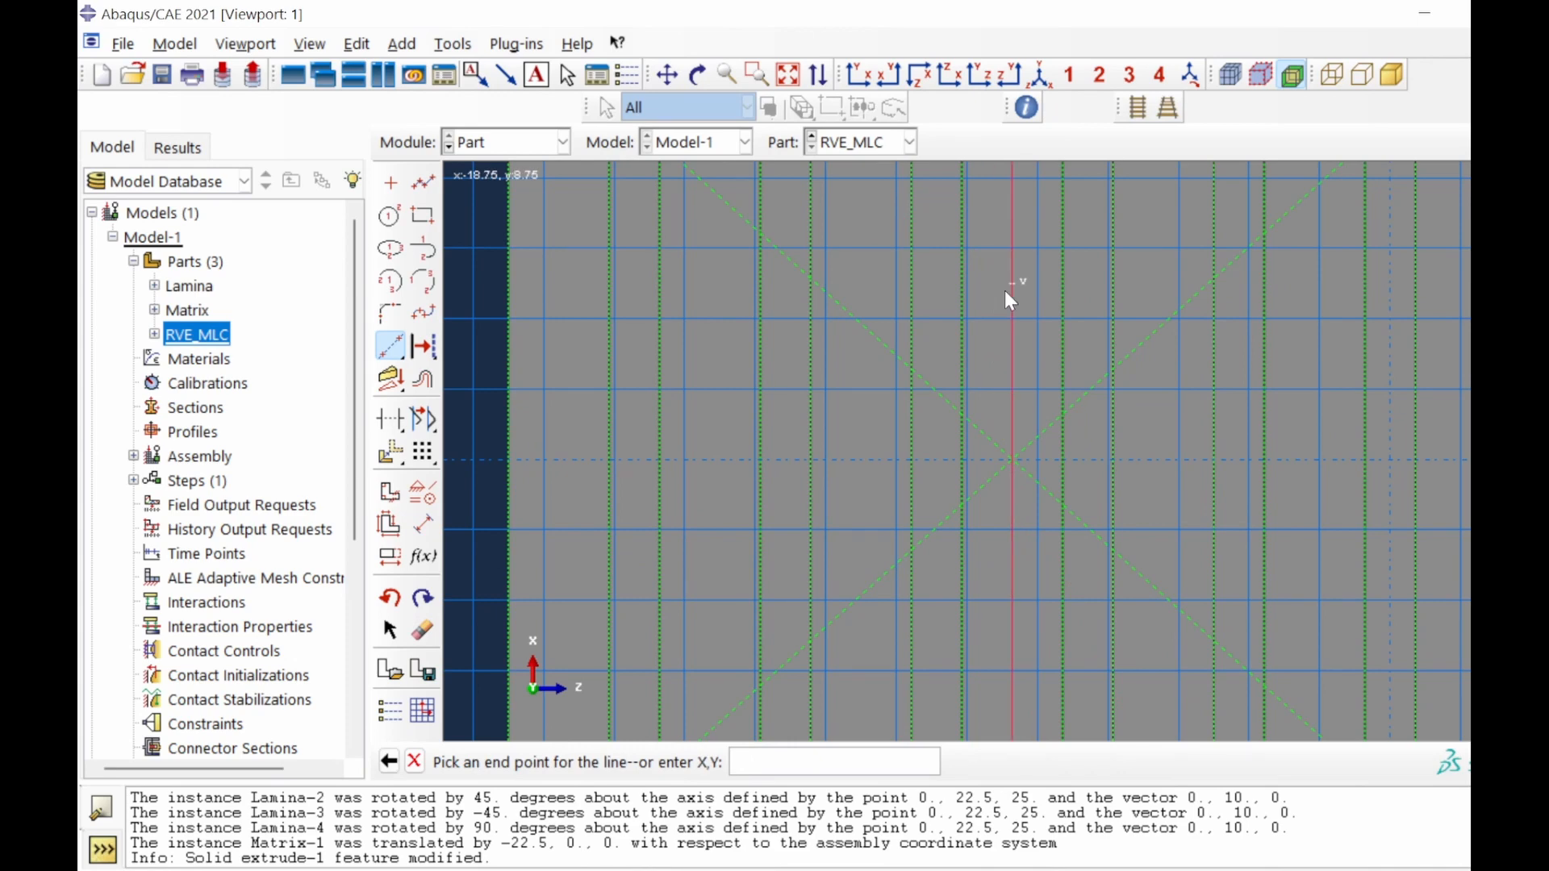
click(1005, 294)
click(1013, 460)
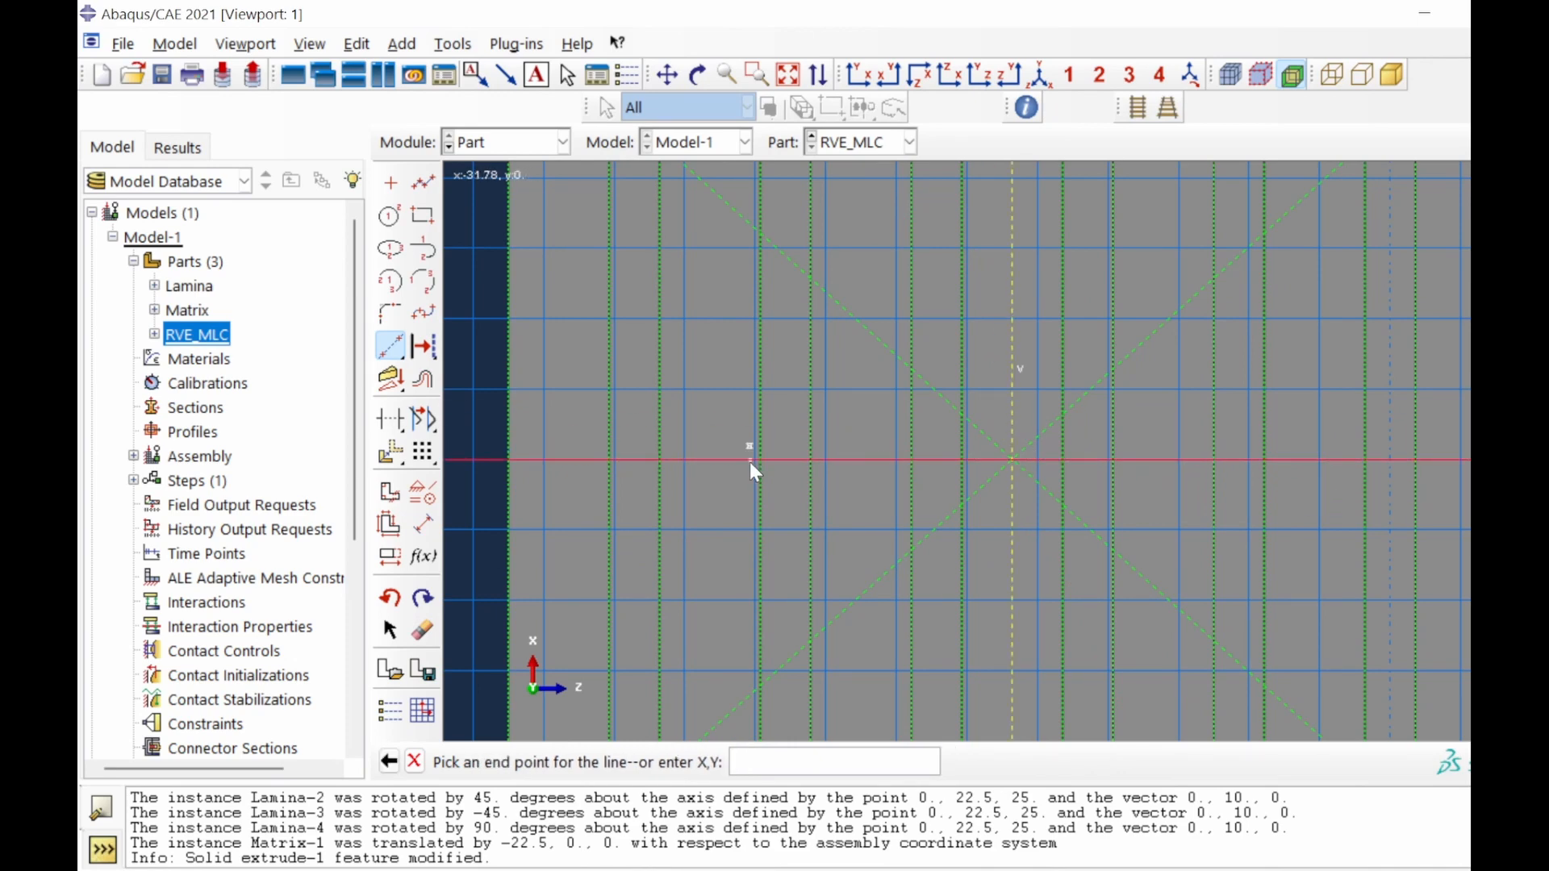
click(749, 461)
scroll(762, 373, down, 2)
scroll(794, 379, down, 1)
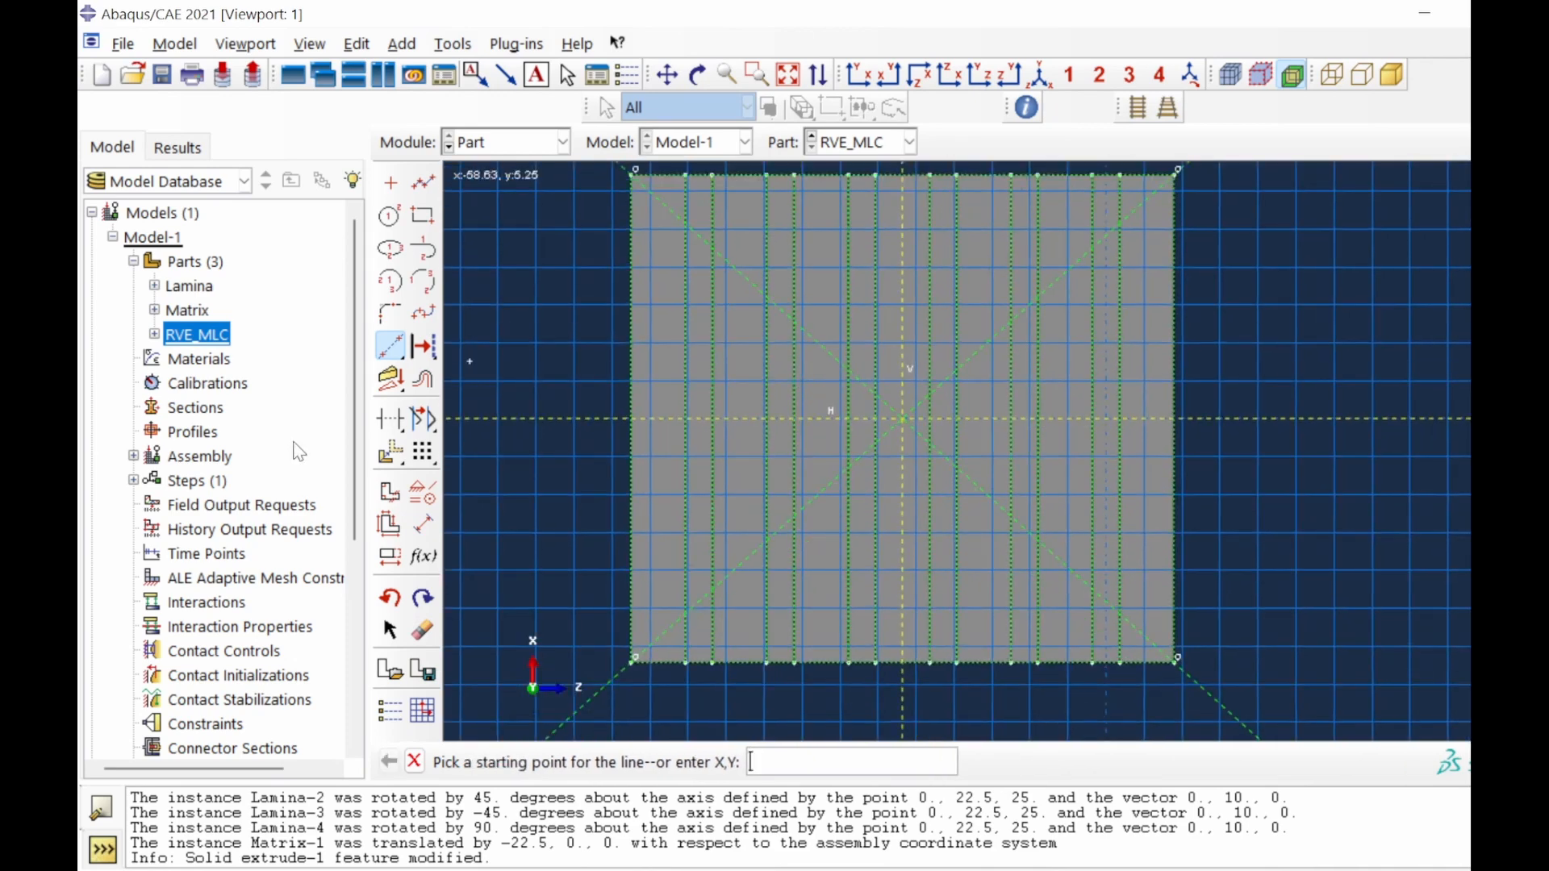
Apply a Fixed constraint to the vertical and the horizontal centre construction lines.
click(420, 494)
click(129, 289)
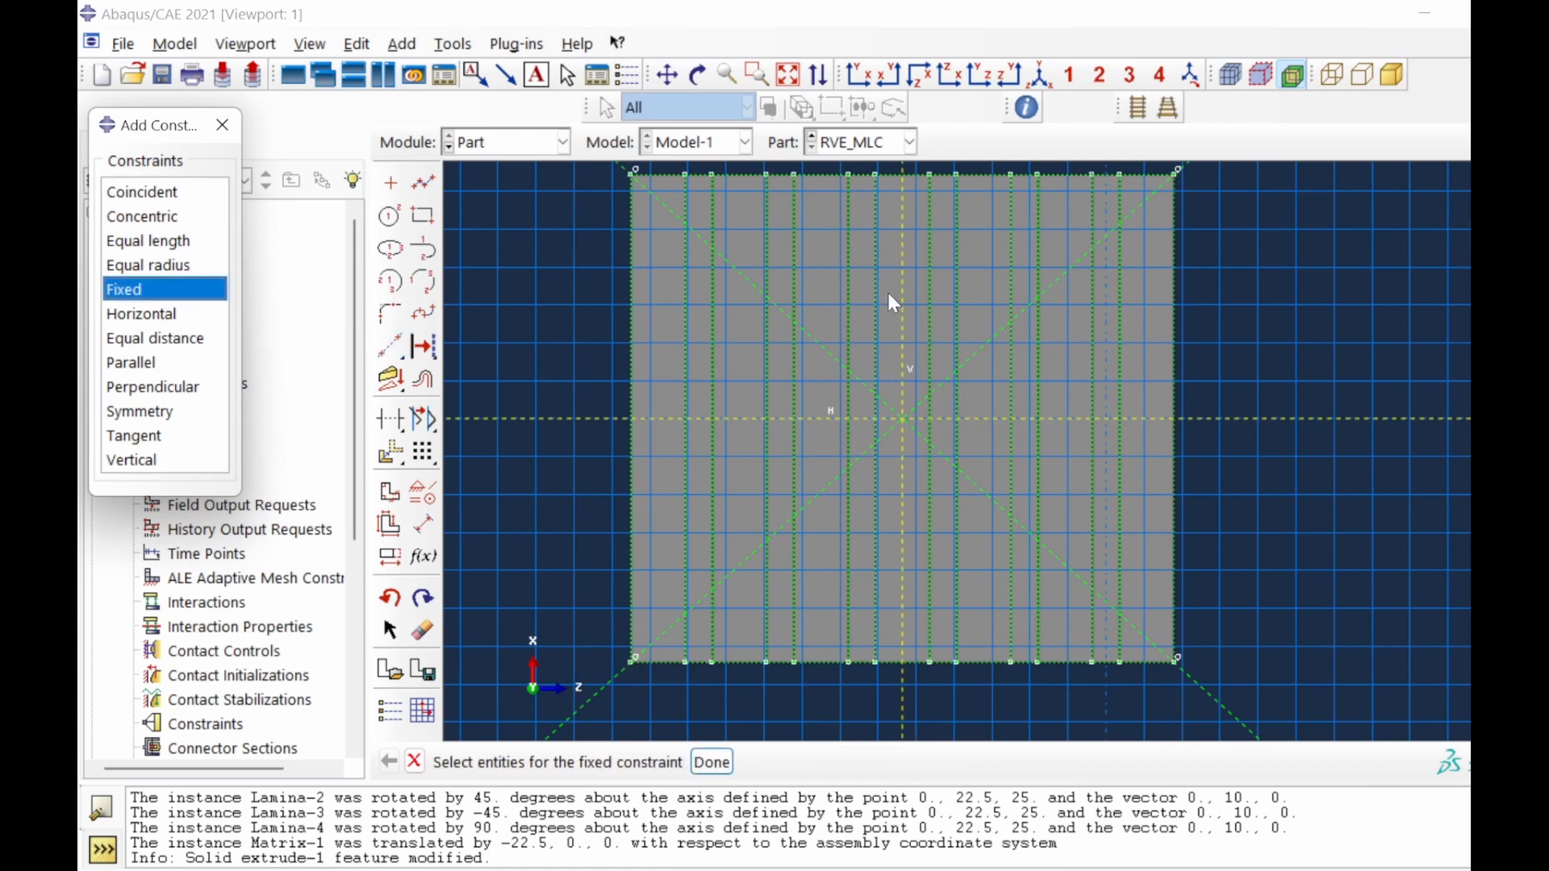
click(904, 321)
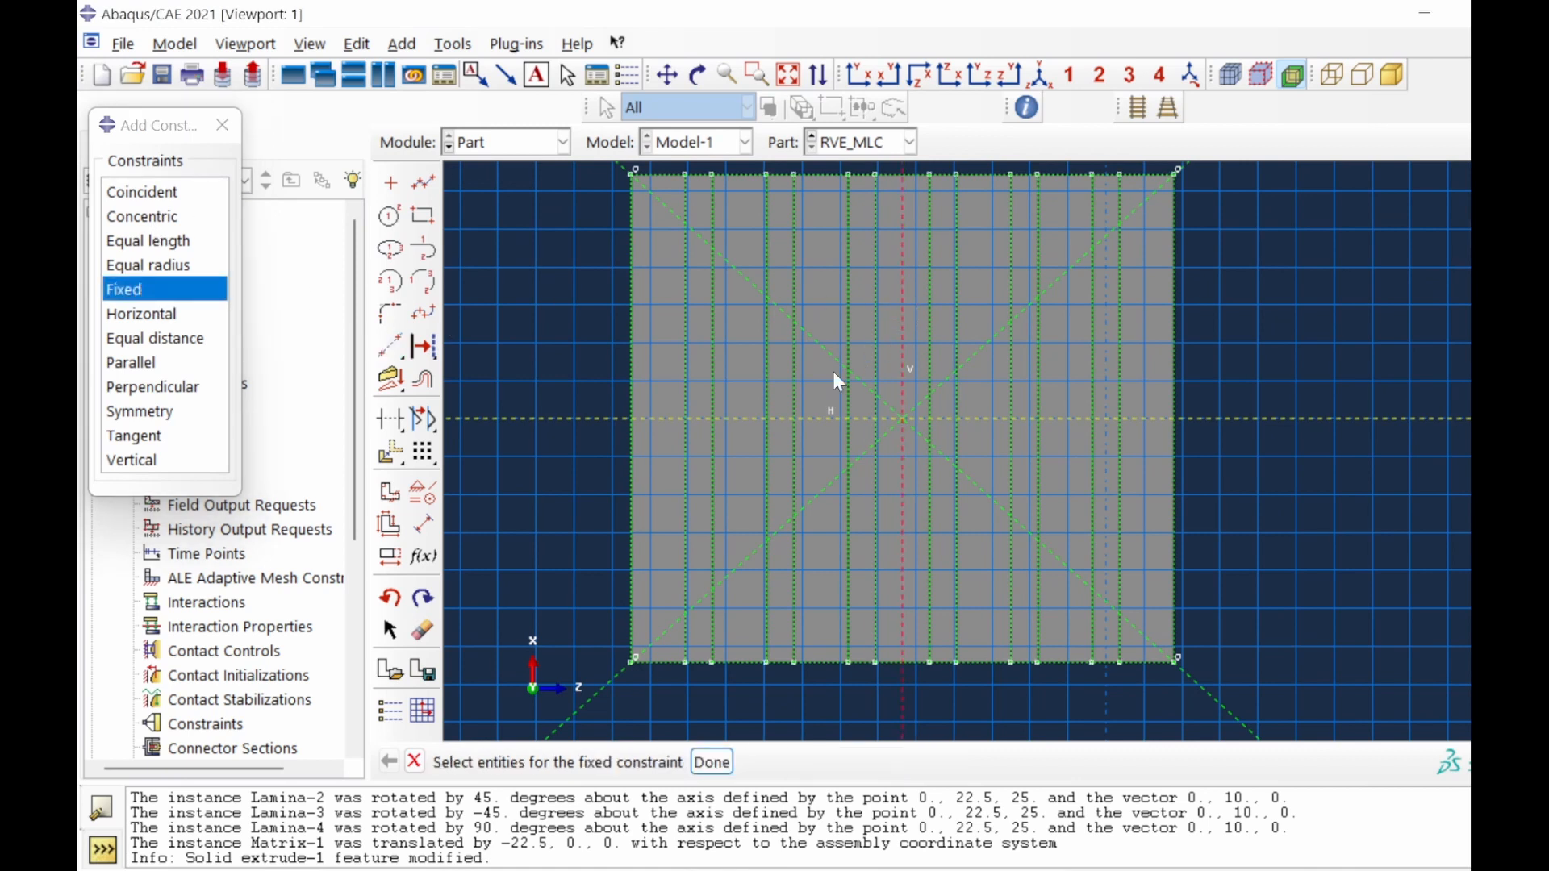
click(708, 761)
click(817, 422)
scroll(1067, 390, up, 4)
scroll(1067, 391, down, 1)
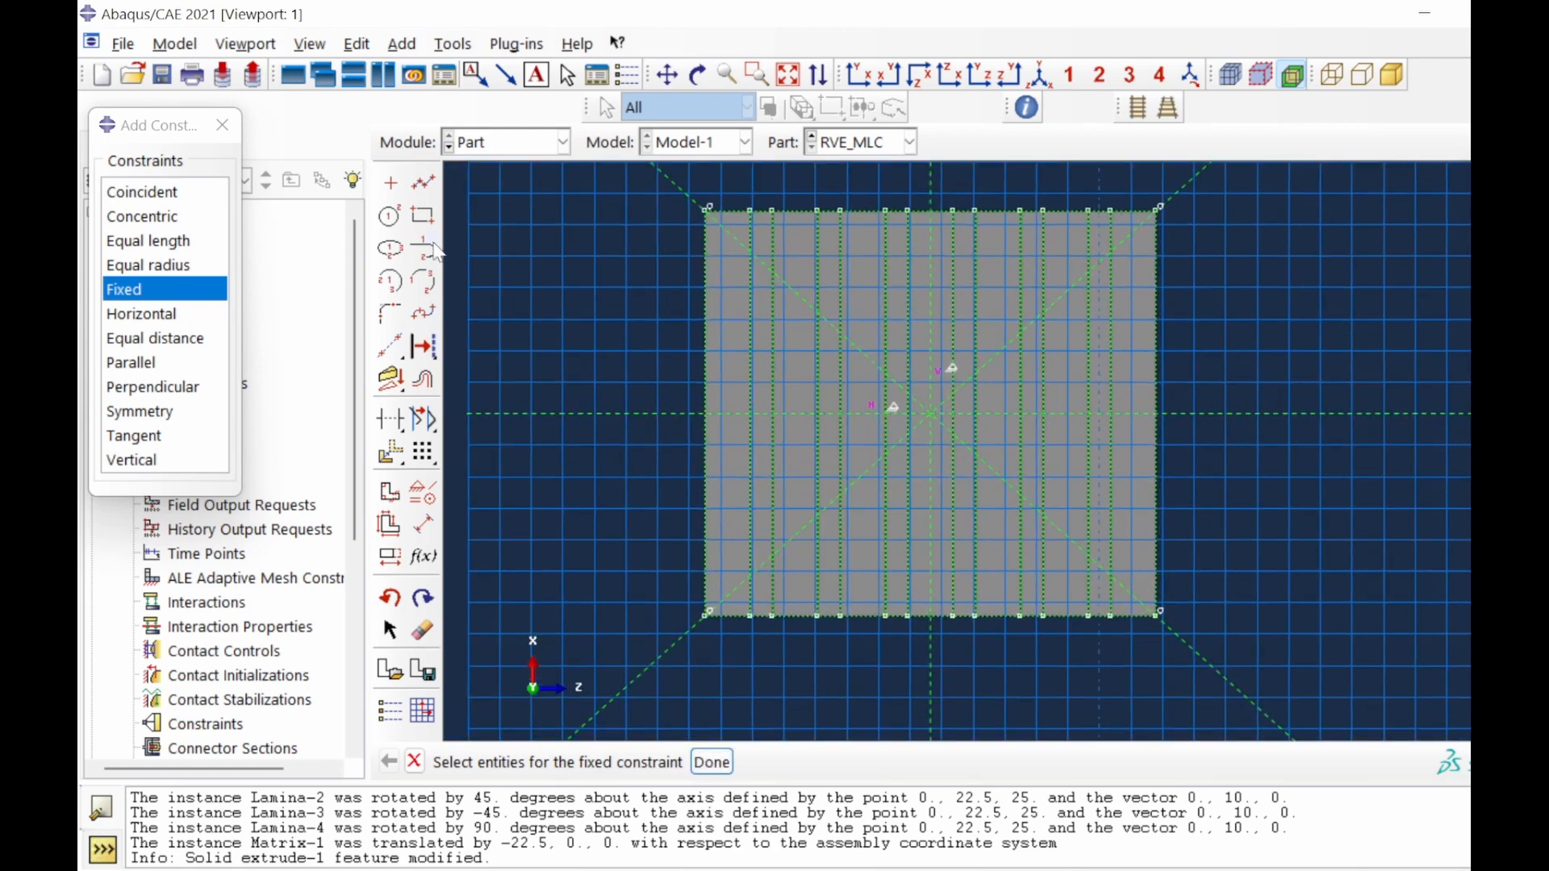
Sketch vertical construction lines about 8.4 left and 14.4 right of the centre, and horizontal ones about 15.6 above and 15.9 below it.
click(391, 346)
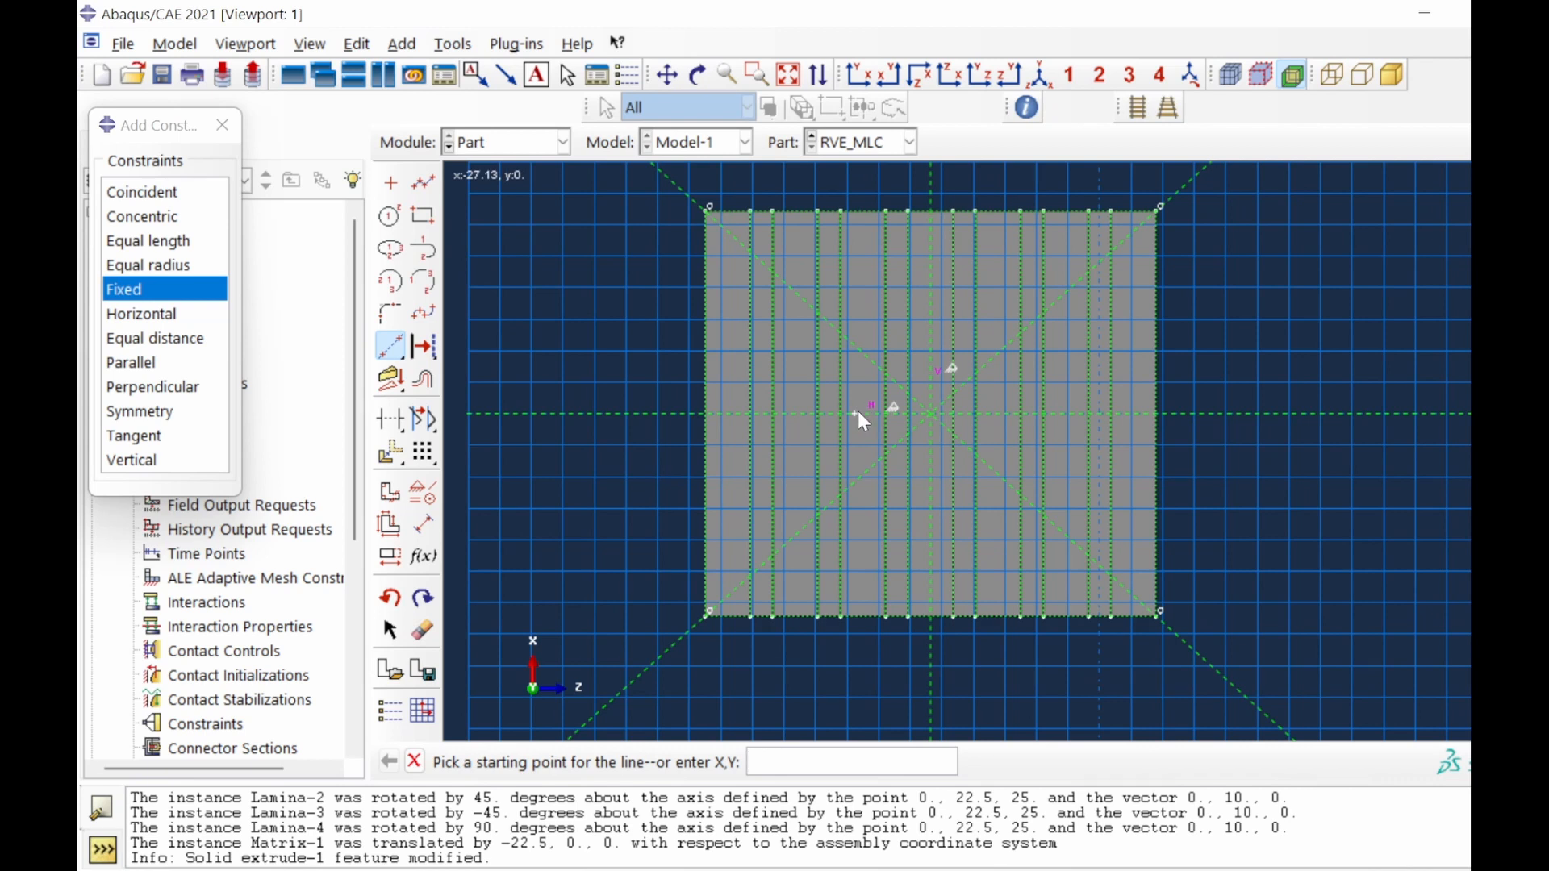
click(859, 409)
click(857, 289)
click(1061, 413)
click(1068, 236)
click(921, 274)
click(613, 271)
click(960, 557)
click(651, 555)
right_click(641, 476)
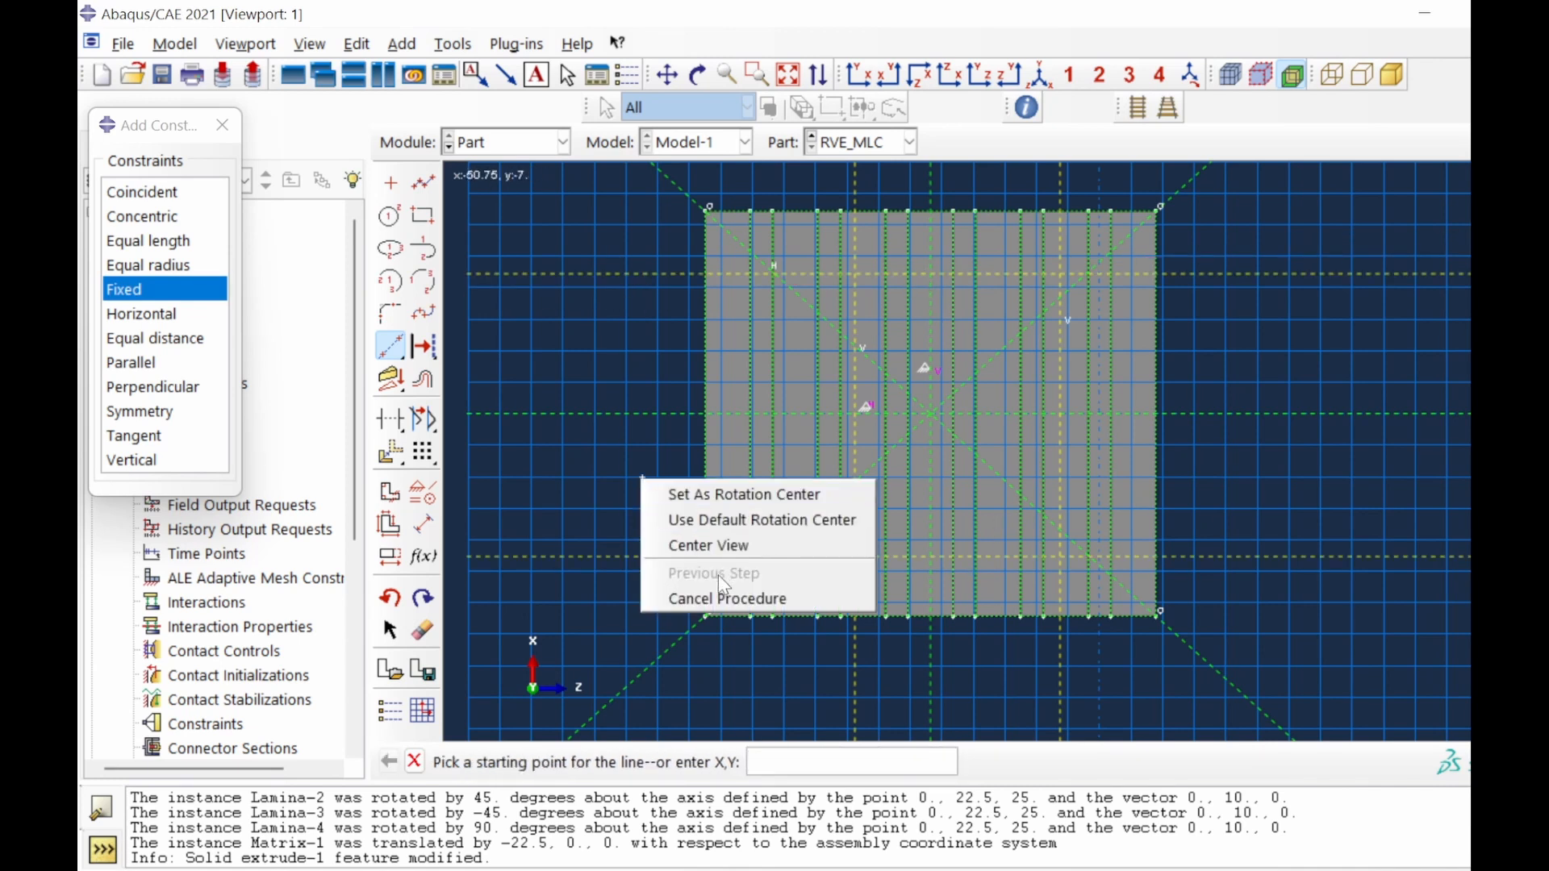
click(730, 598)
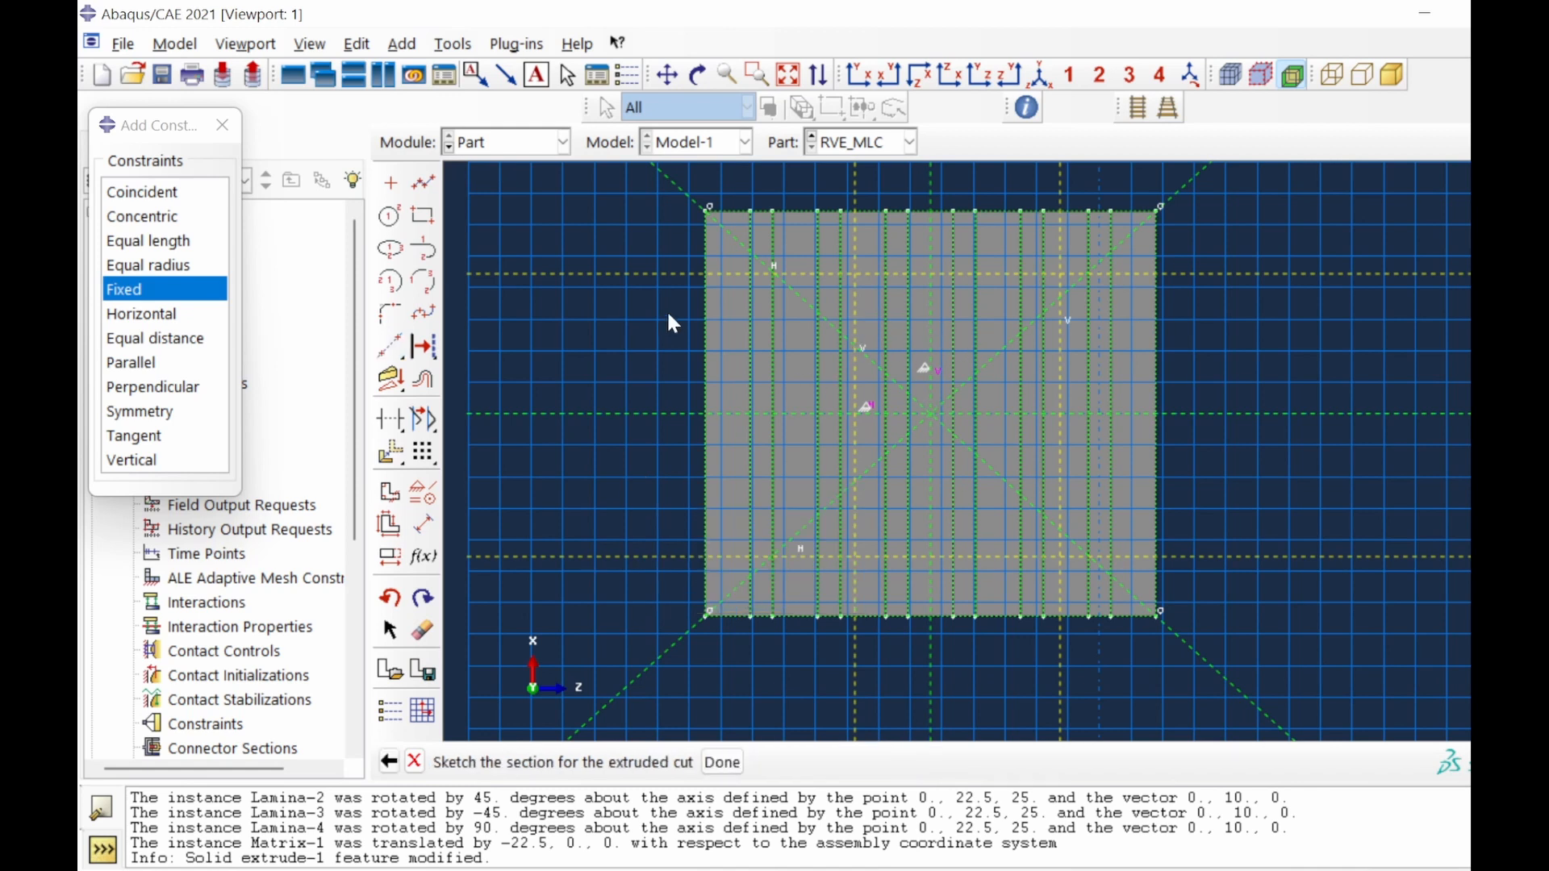
Dimension the left vertical construction line from the vertical centreline and set the distance to 13.75.
click(424, 527)
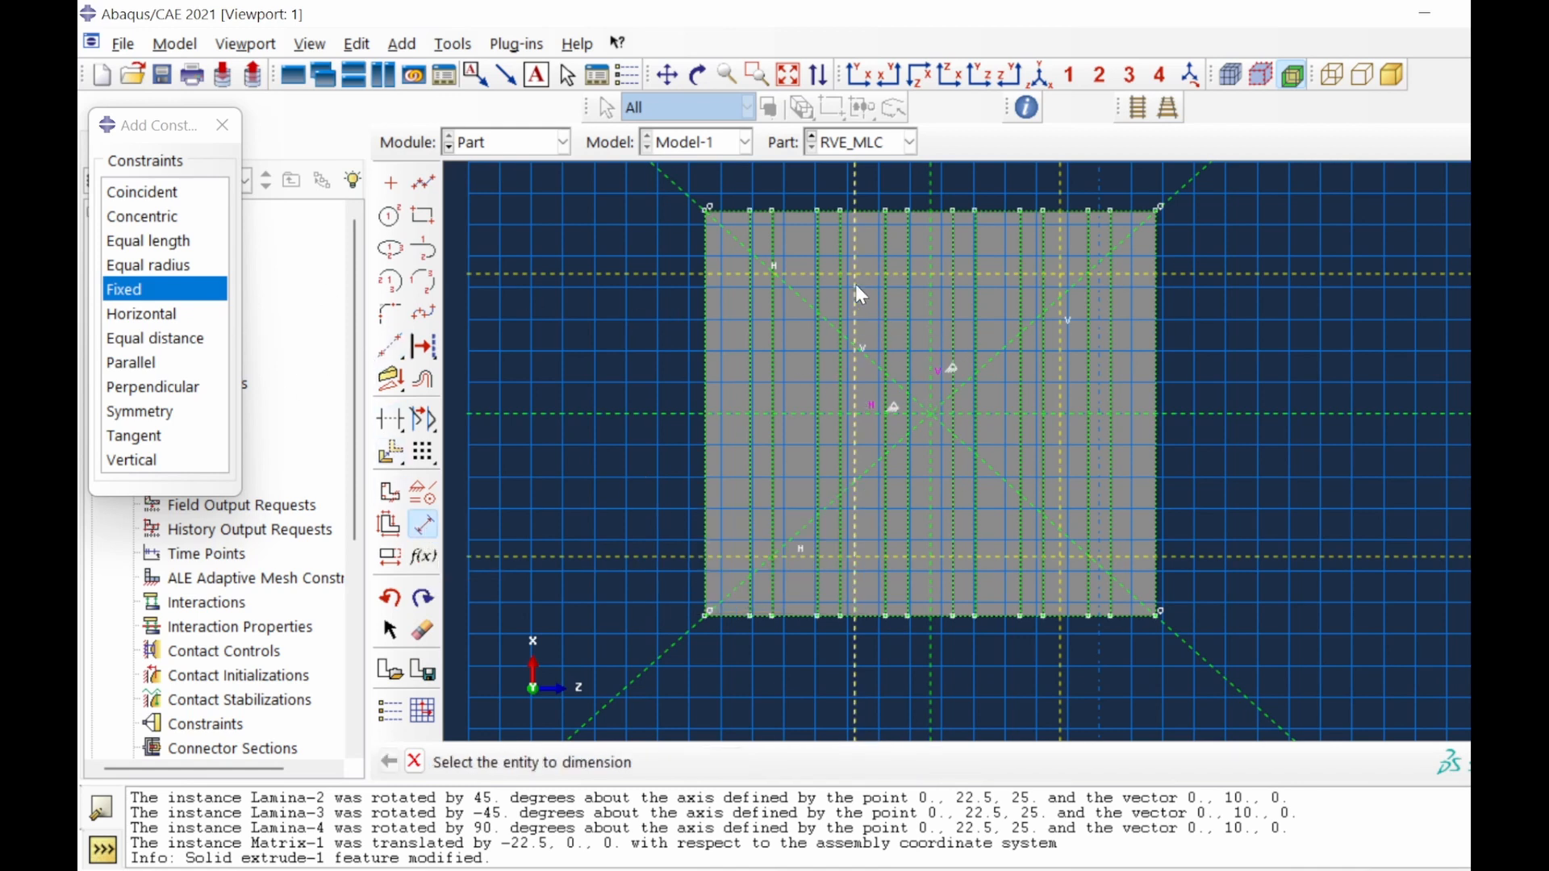
click(931, 311)
click(854, 324)
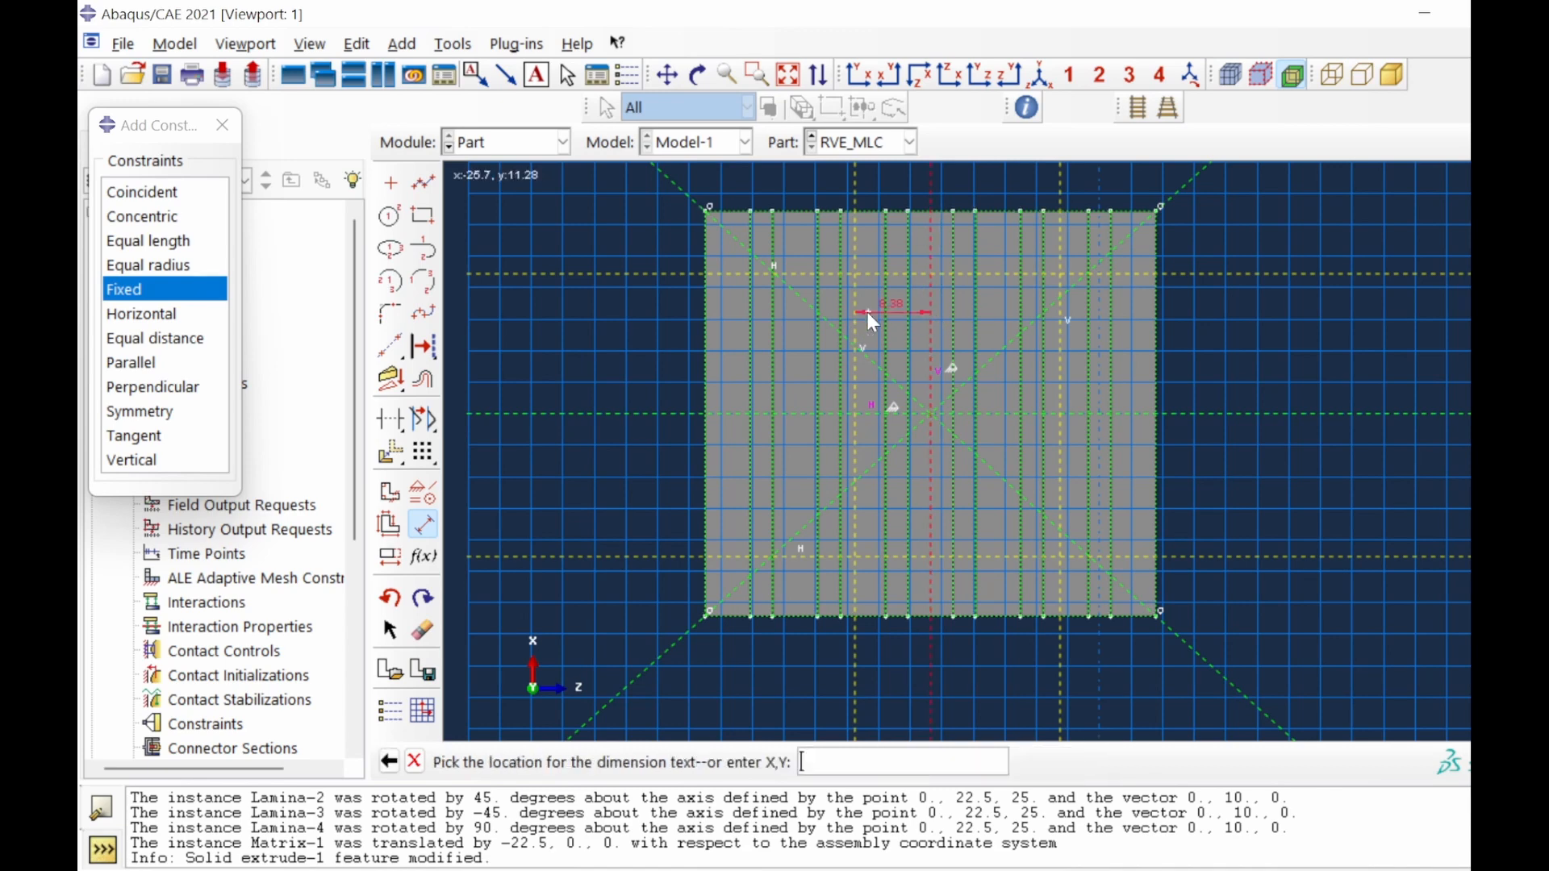
scroll(918, 251, down, 3)
click(903, 186)
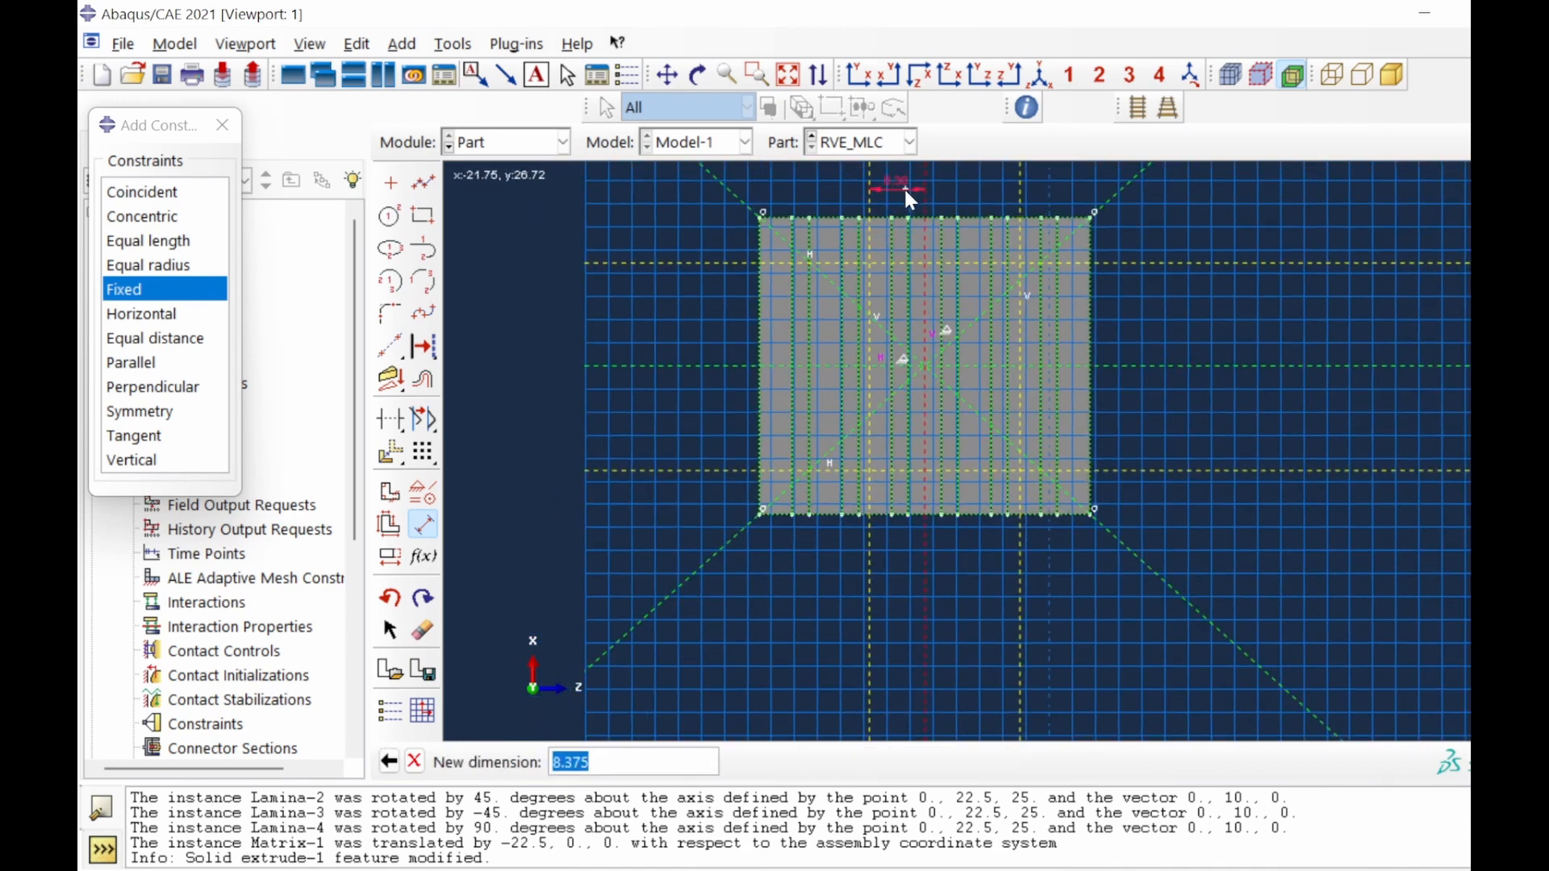
text(13.7)
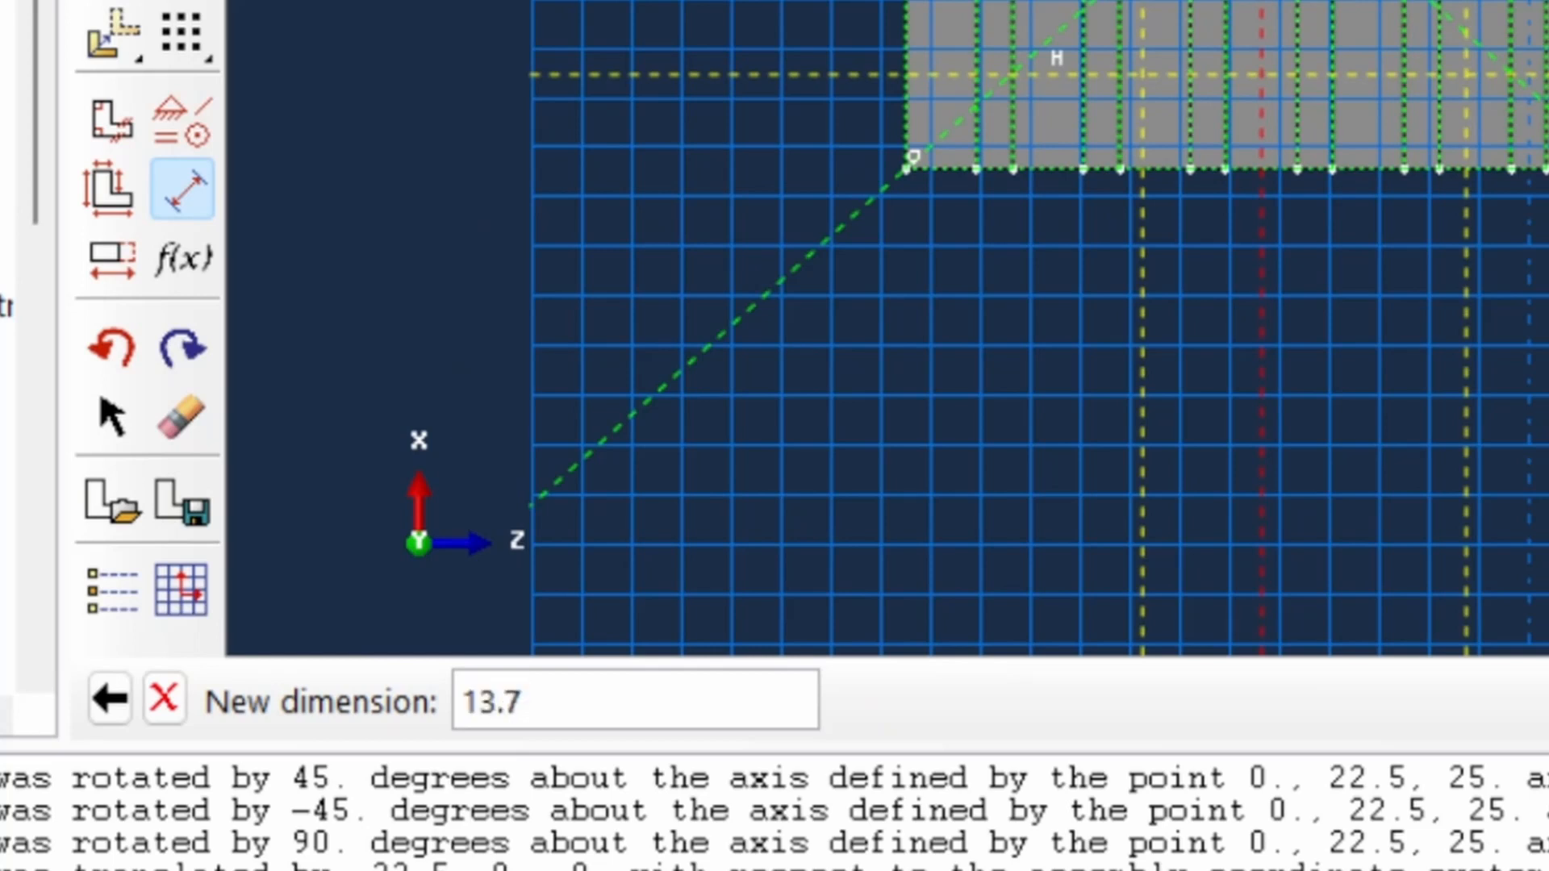
text(5)
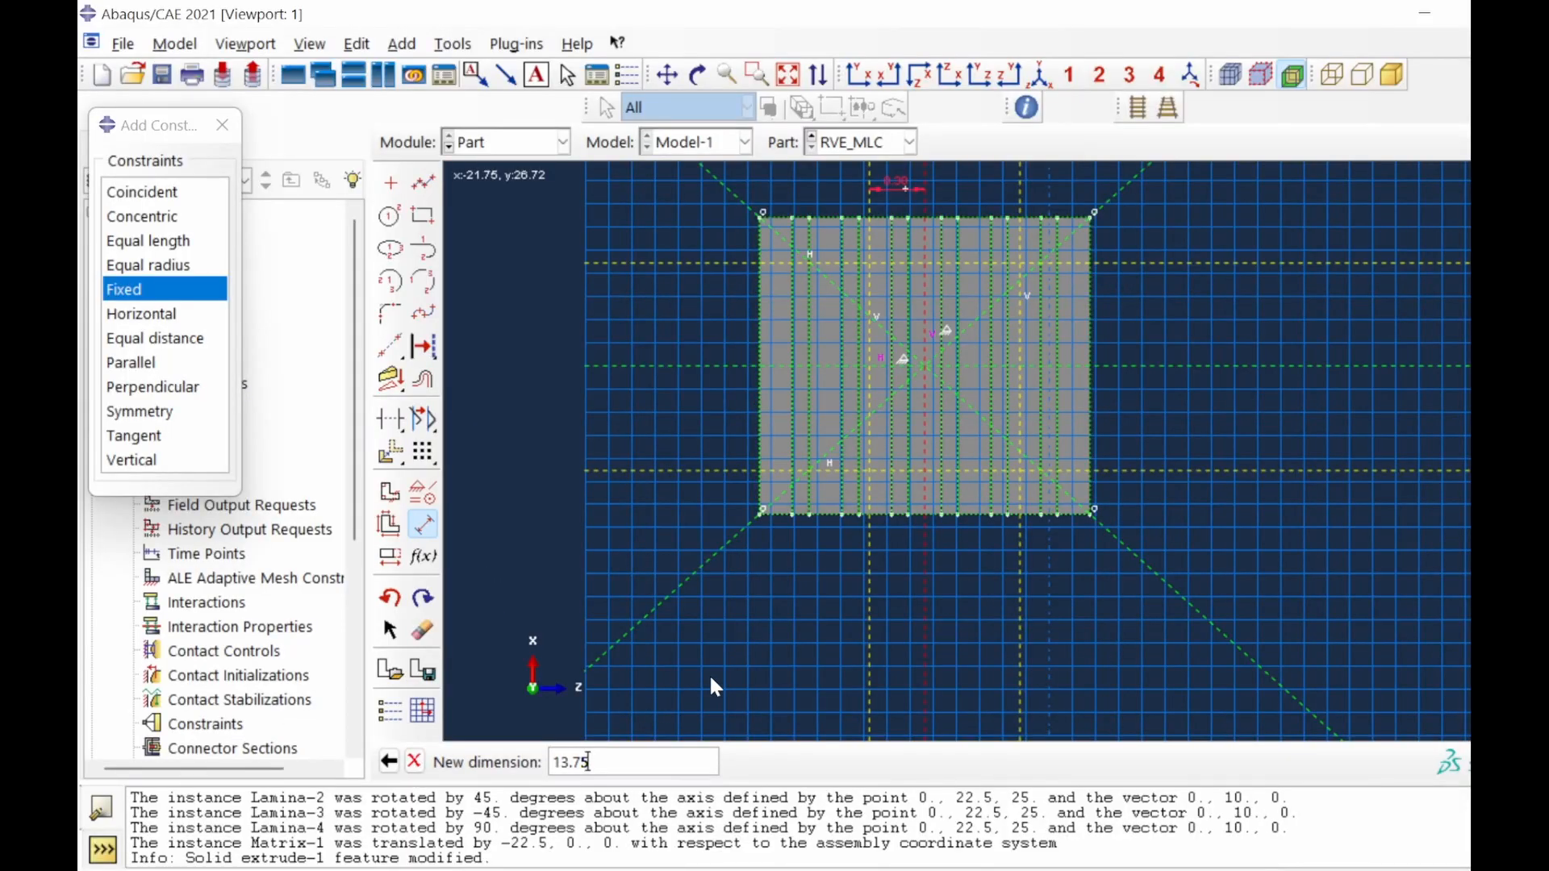
key(Return)
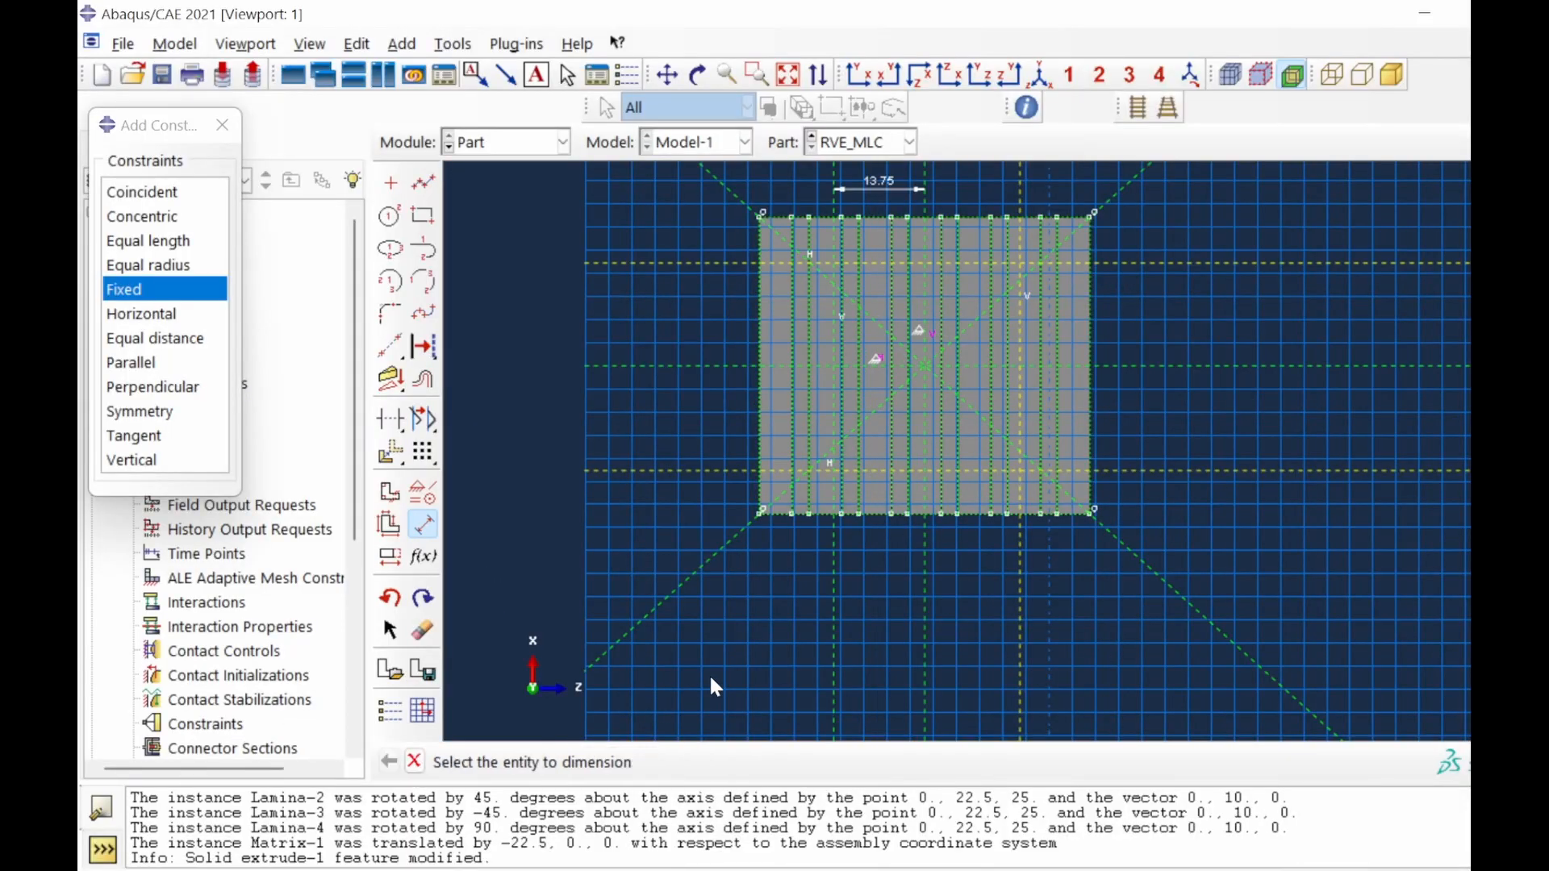
Dimension the right vertical construction line from the vertical centreline and set the distance to 13.75.
click(936, 325)
click(1021, 328)
click(1002, 185)
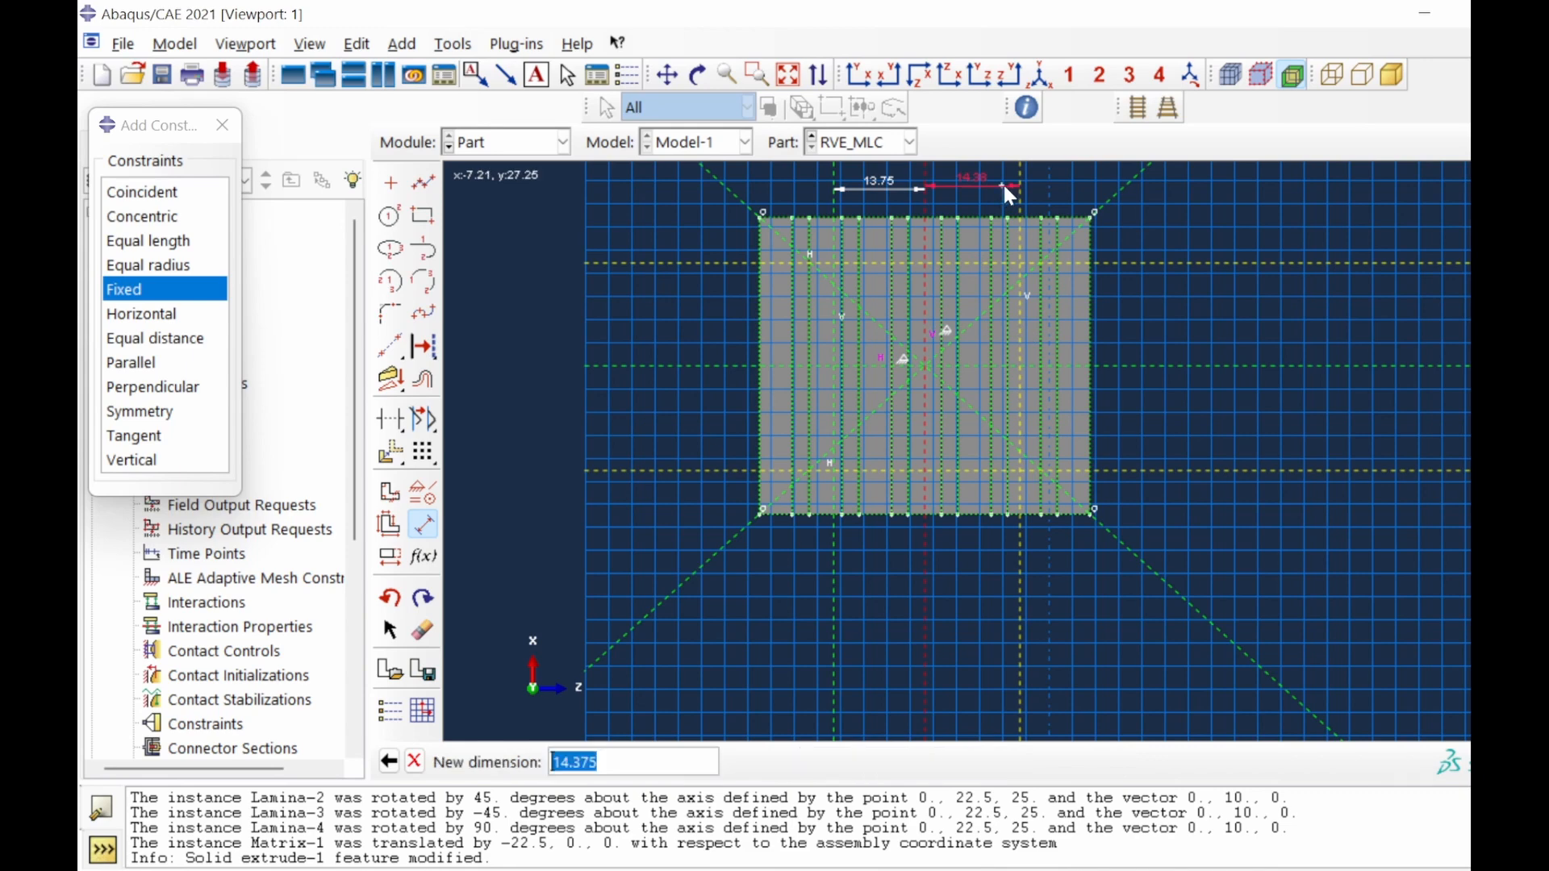
text(1)
key(Return)
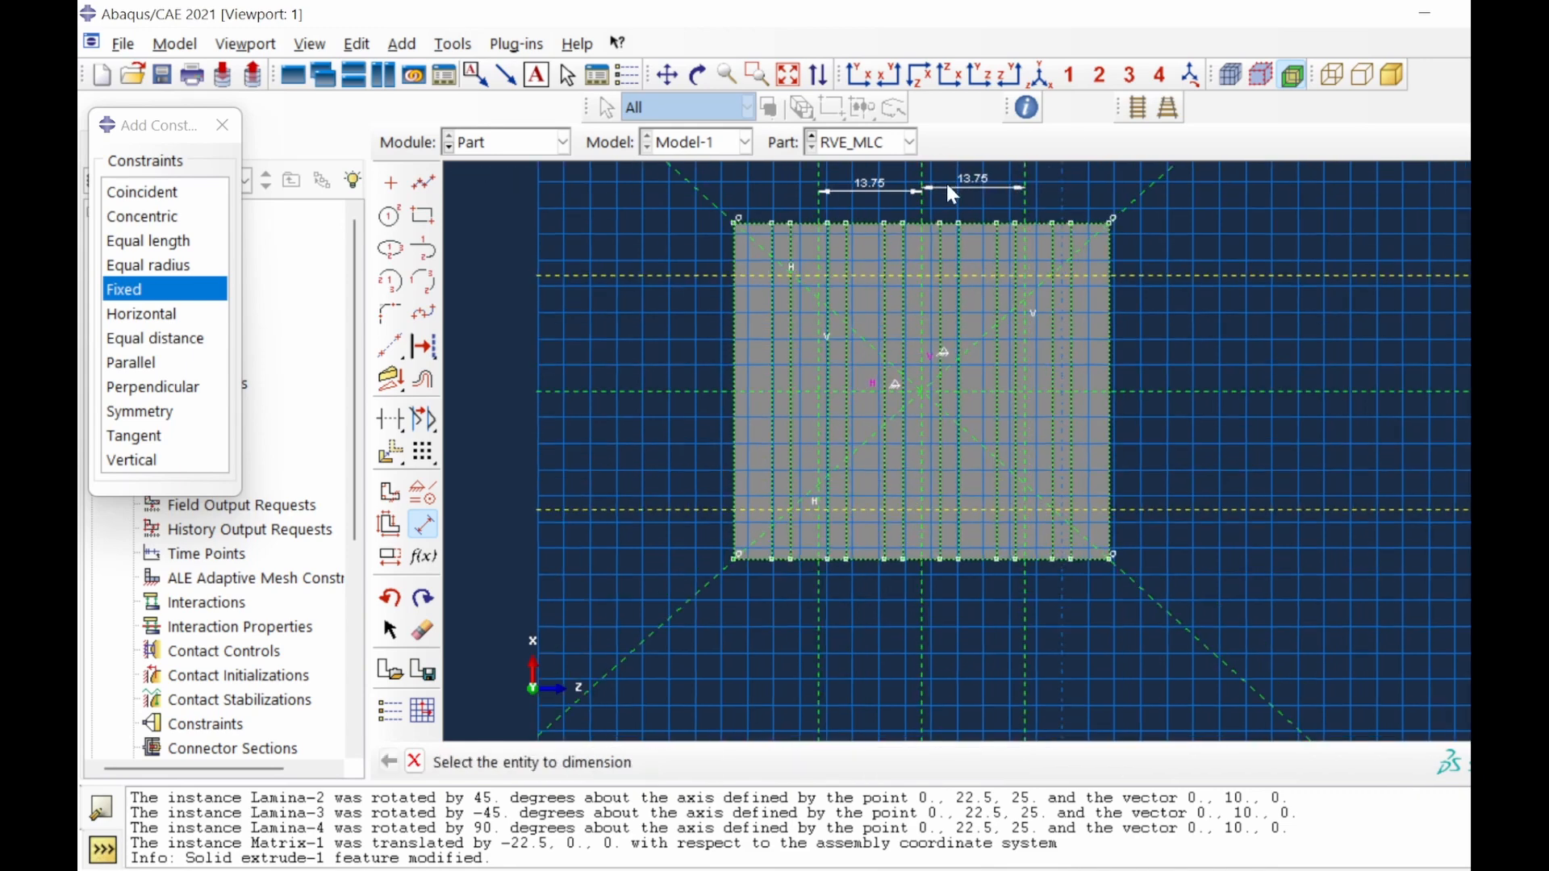
Dimension the upper horizontal construction line from the horizontal centreline and set the distance to 13.75.
scroll(944, 190, up, 2)
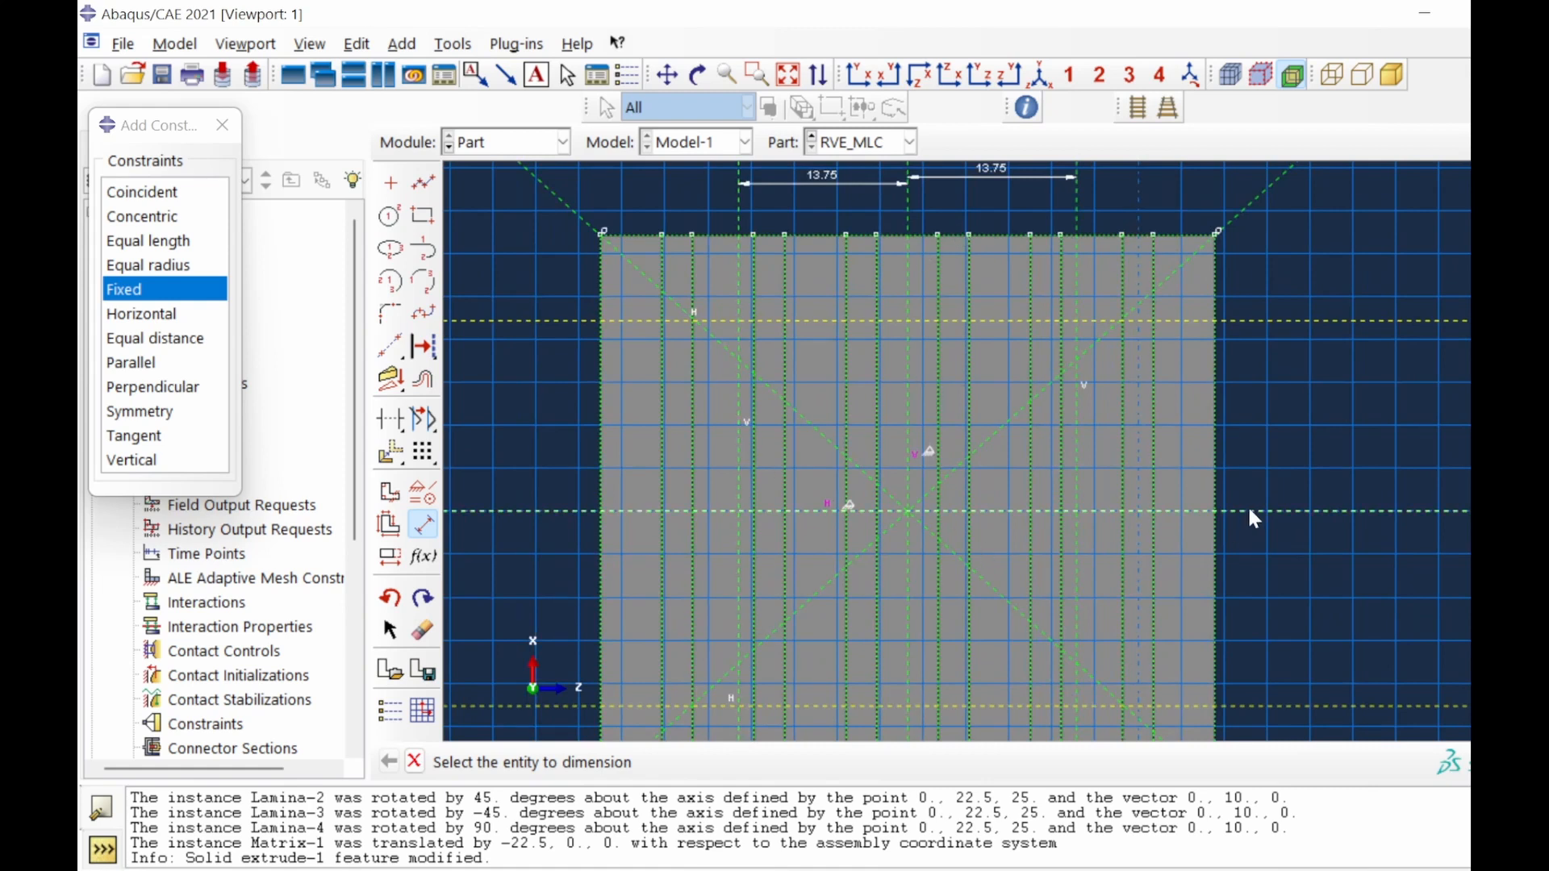
click(1247, 510)
click(1270, 320)
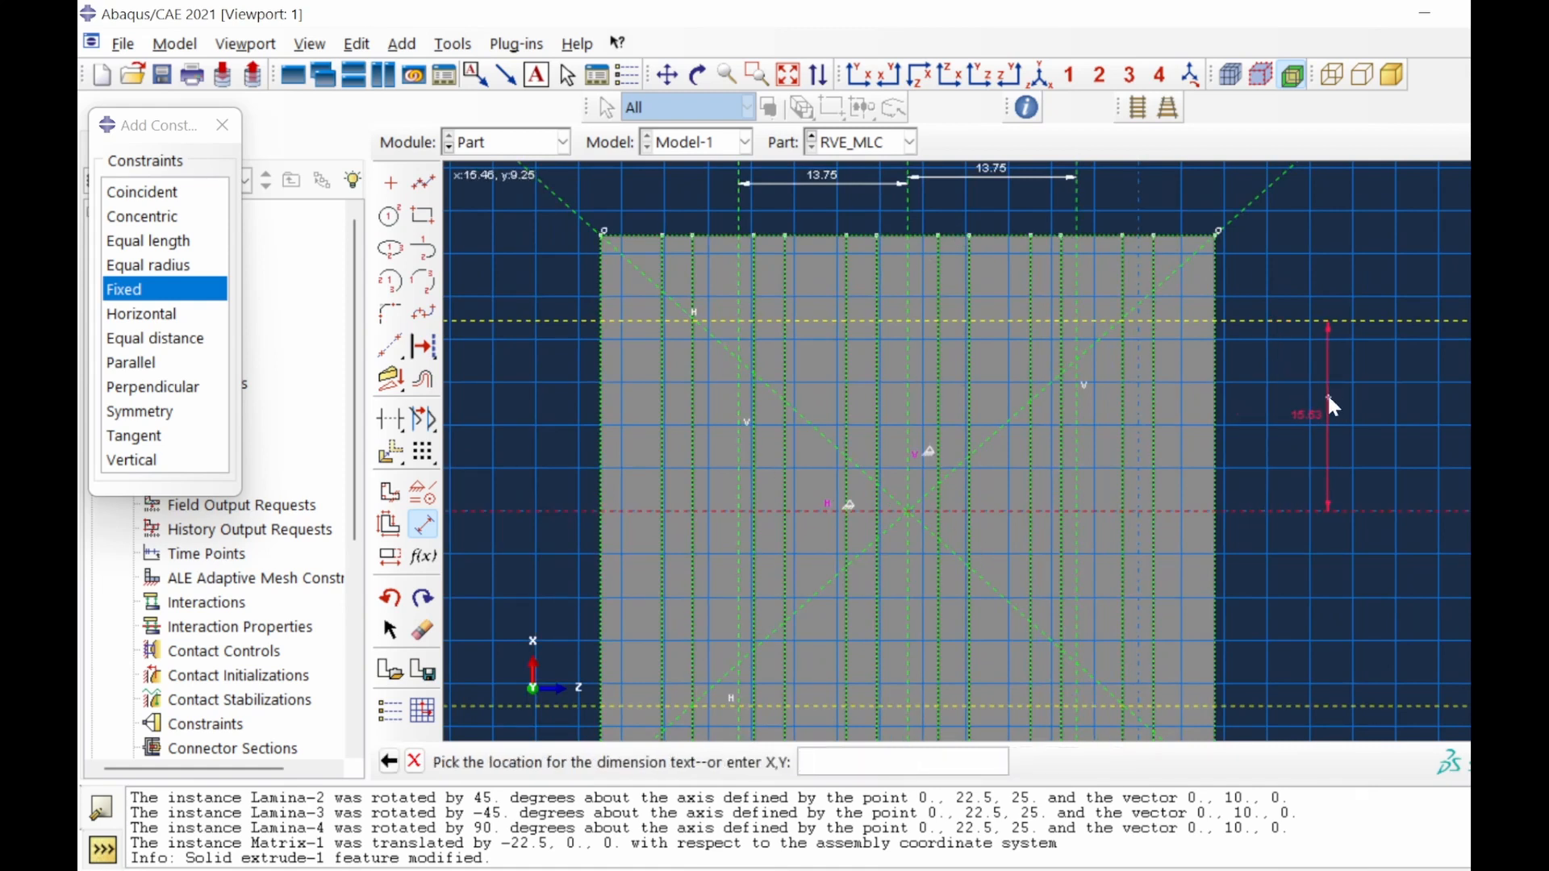
click(1329, 396)
text(13.75)
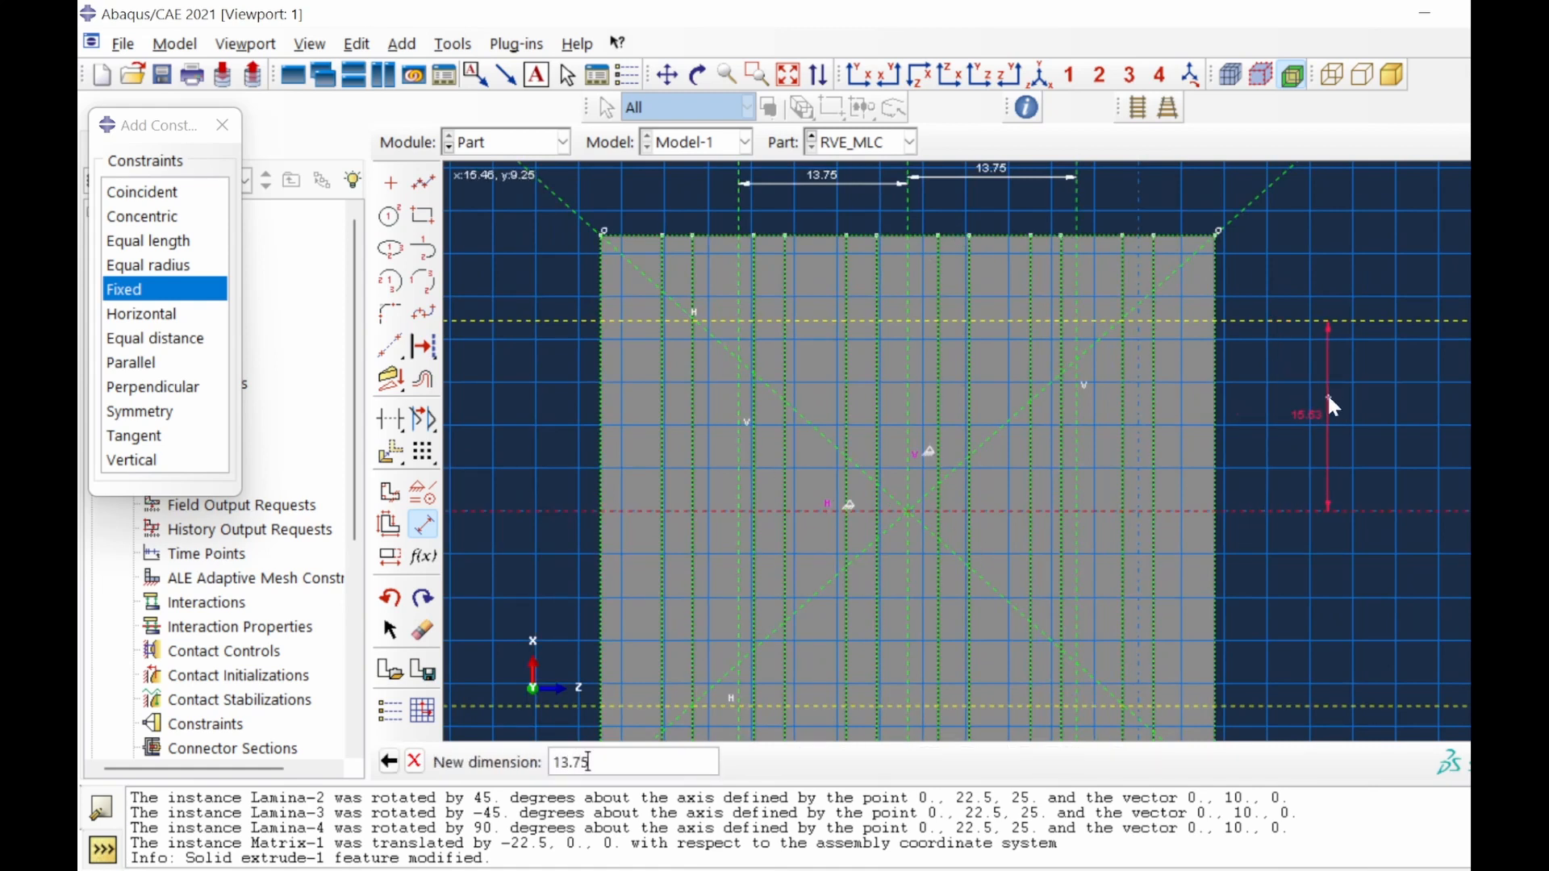
key(Return)
Dimension the lower horizontal construction line from the horizontal centreline and set the distance to 13.75.
scroll(1363, 335, down, 1)
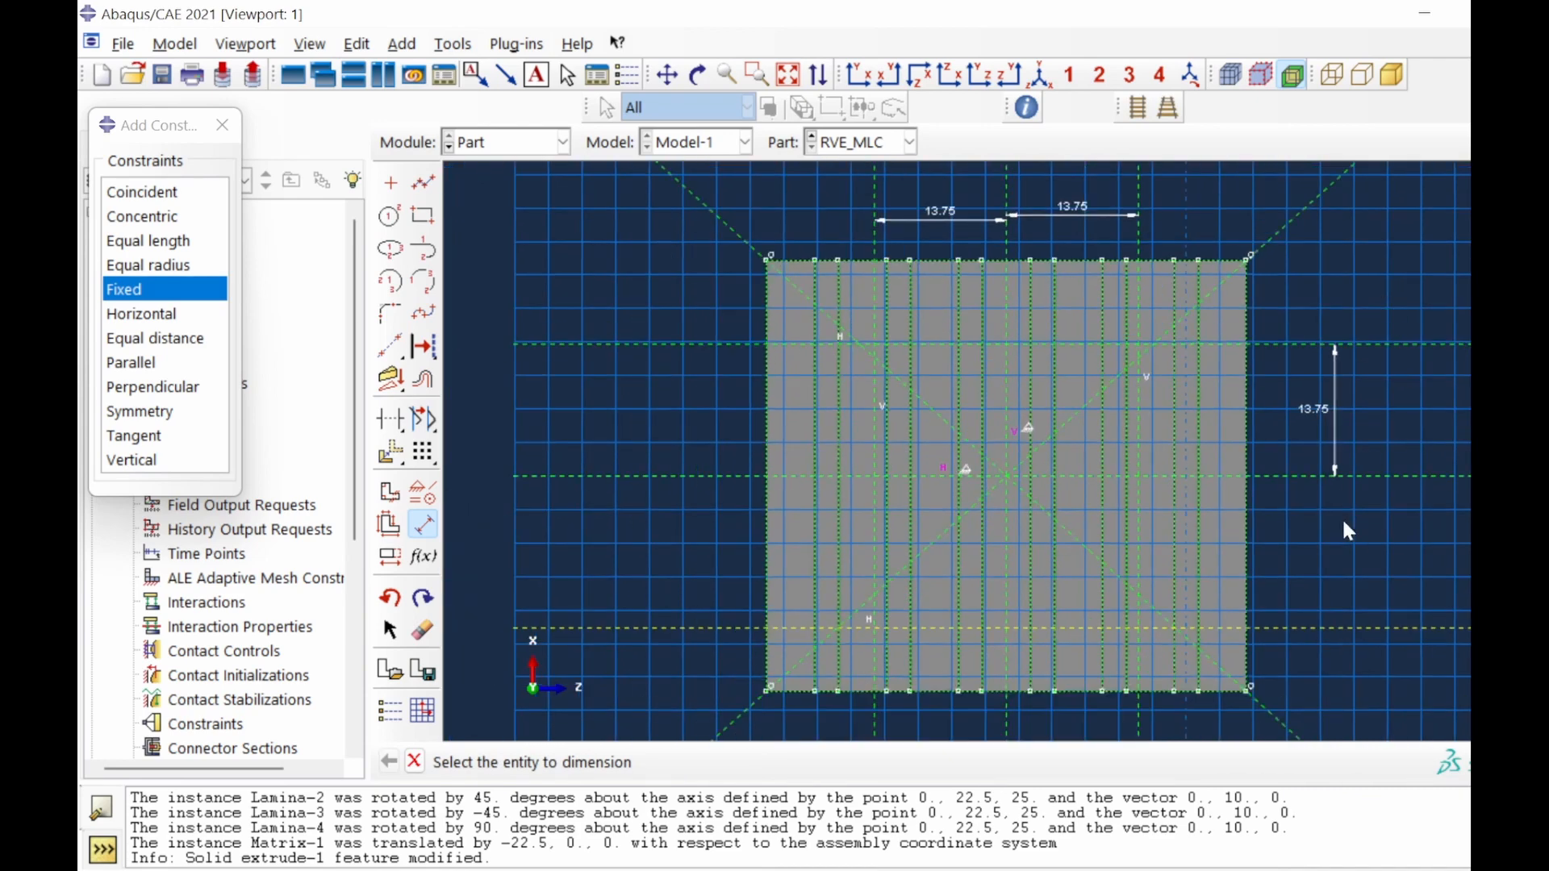
click(1399, 477)
click(1353, 627)
click(1368, 551)
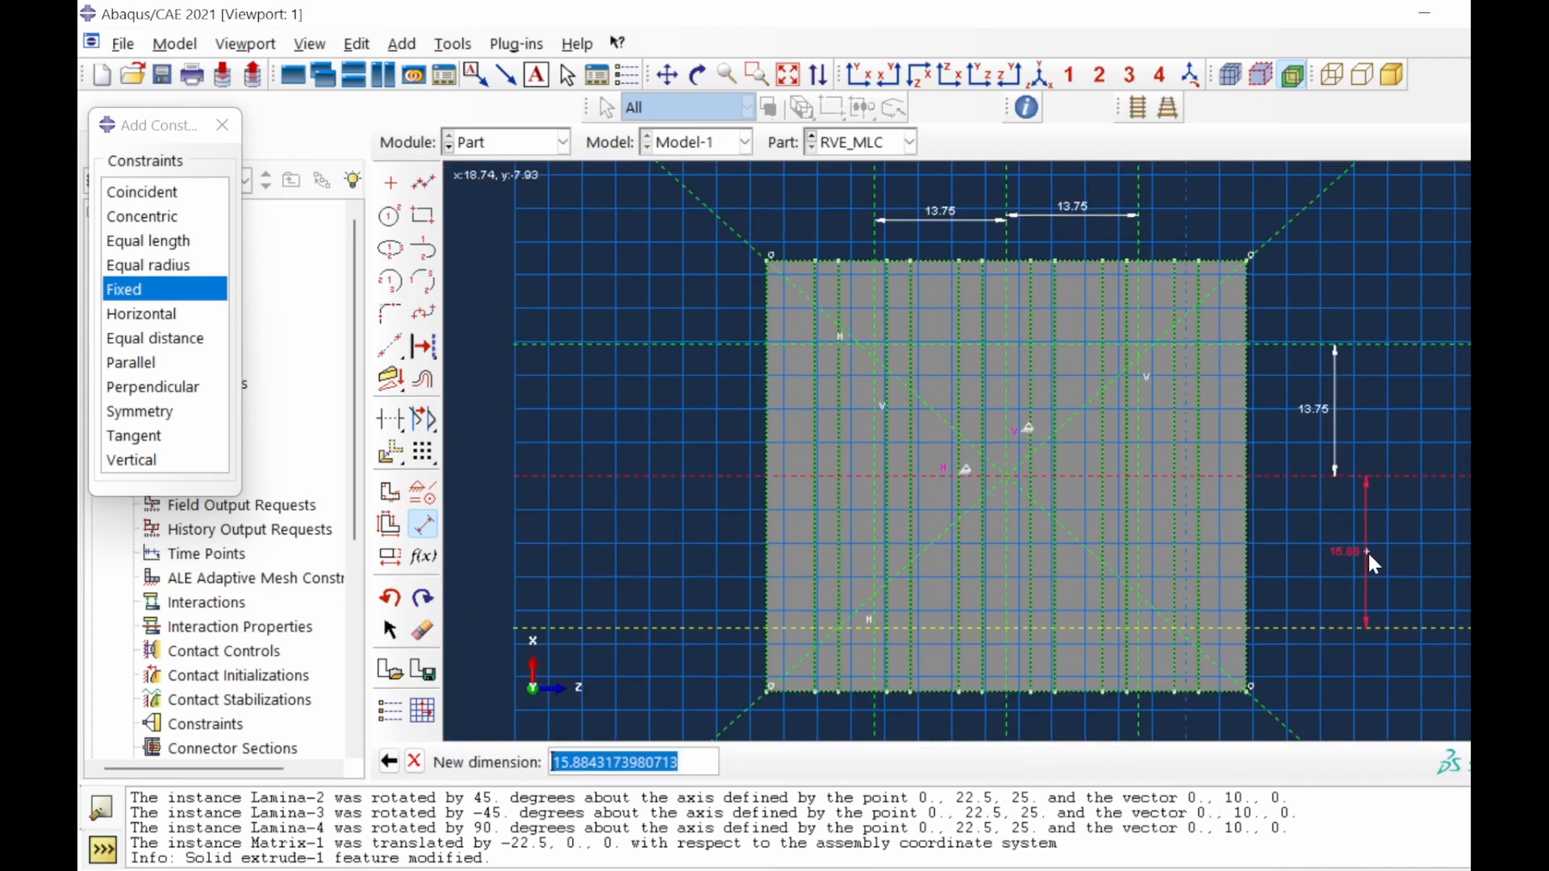
text(13)
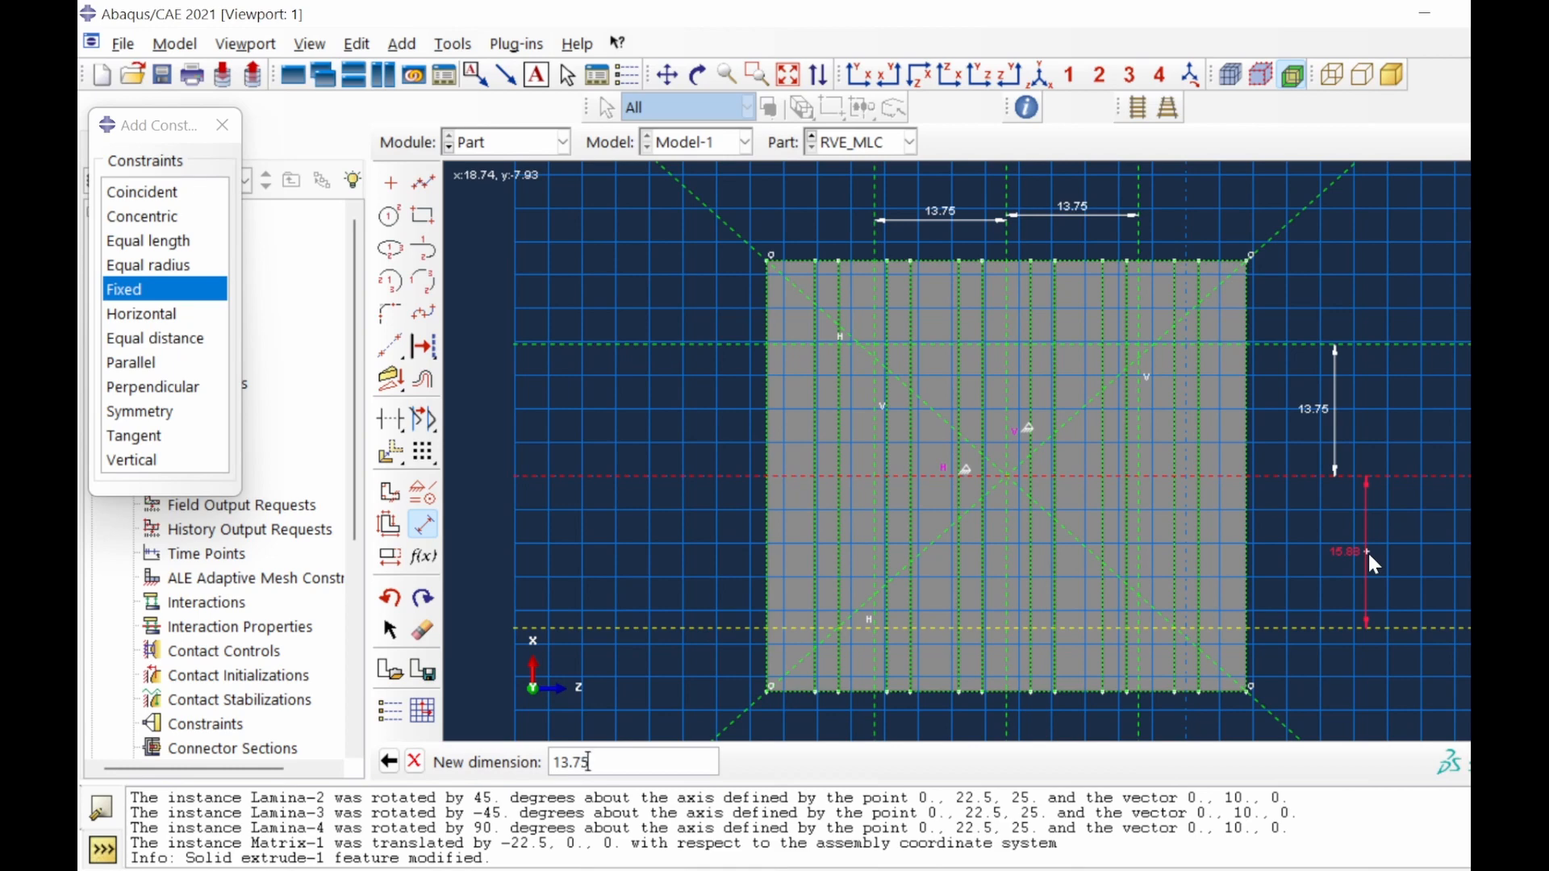
text(.75)
key(Return)
scroll(884, 335, up, 5)
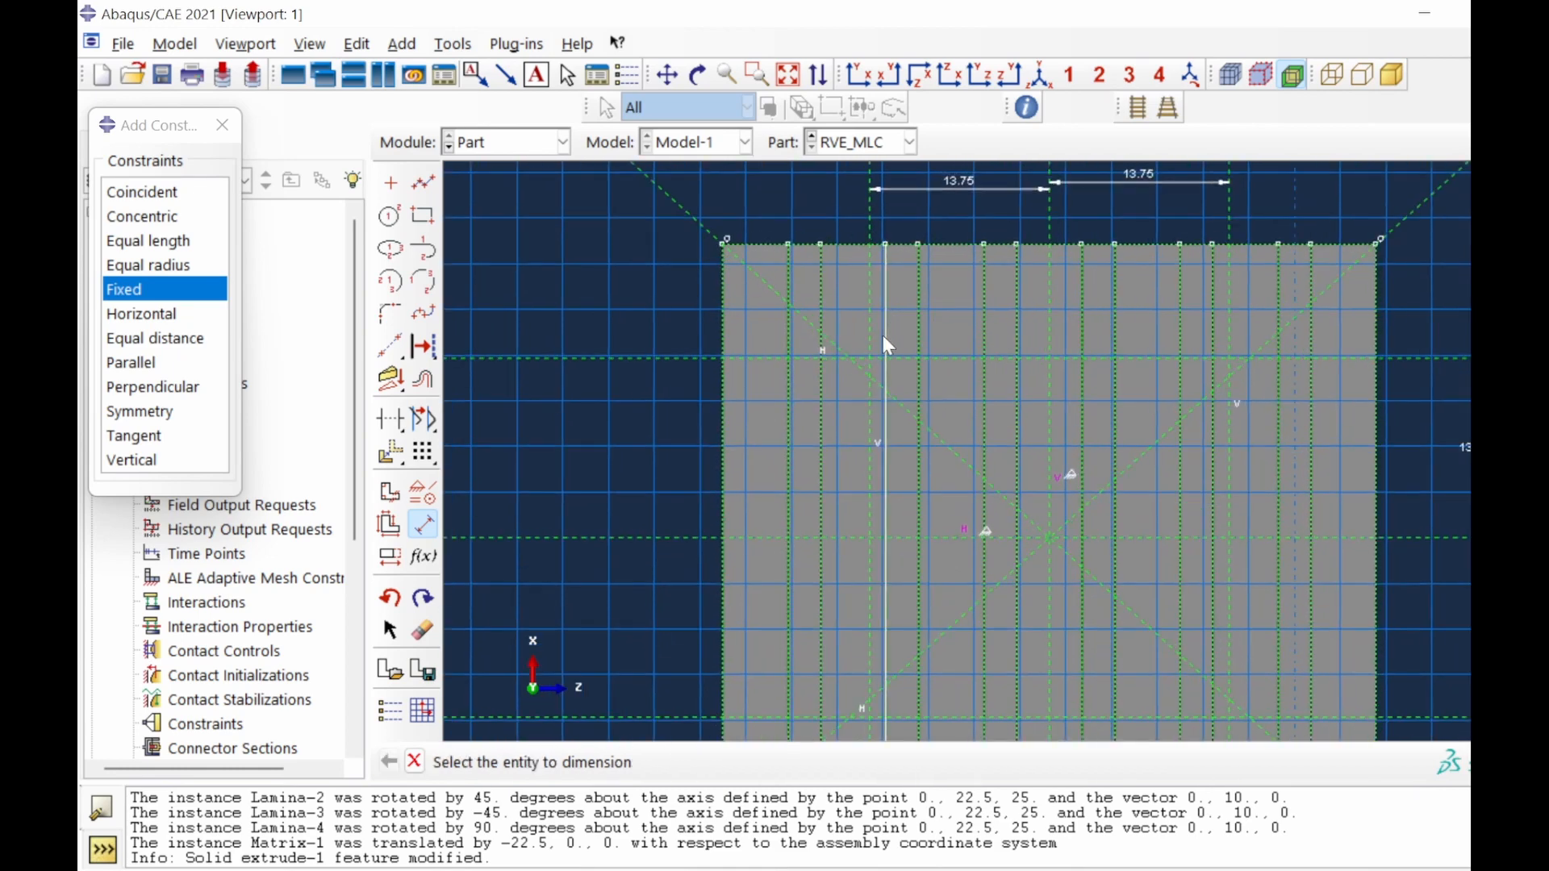
scroll(887, 560, down, 3)
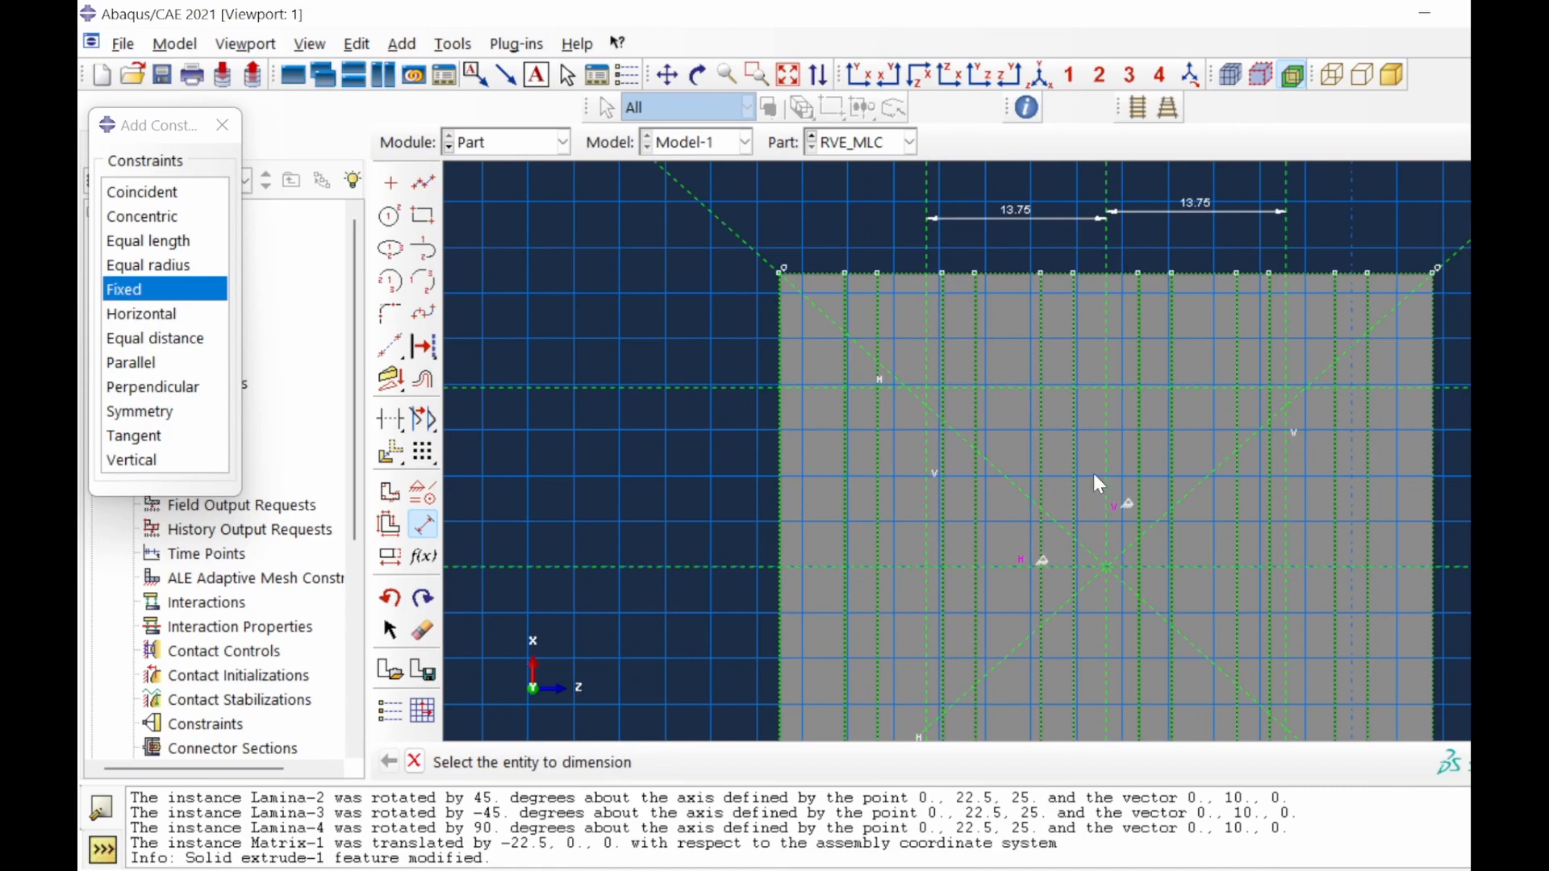
scroll(1132, 502, up, 2)
scroll(1131, 501, down, 5)
scroll(1069, 654, up, 2)
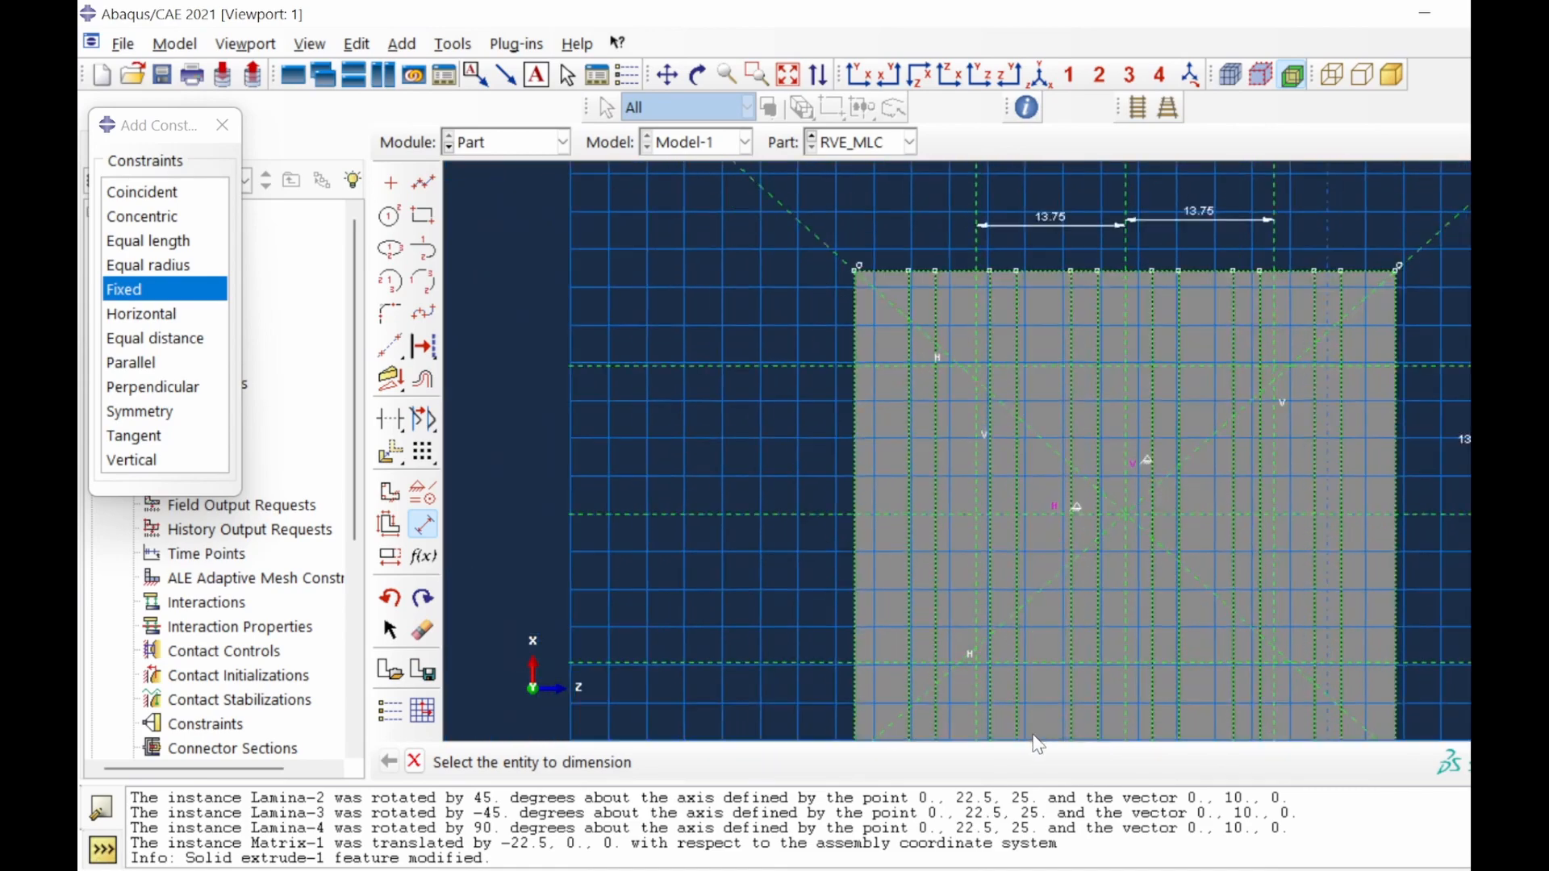
Draw a rectangle between opposite intersections of the four offset construction lines, centred on the top face.
scroll(1037, 702, up, 4)
scroll(1038, 685, down, 4)
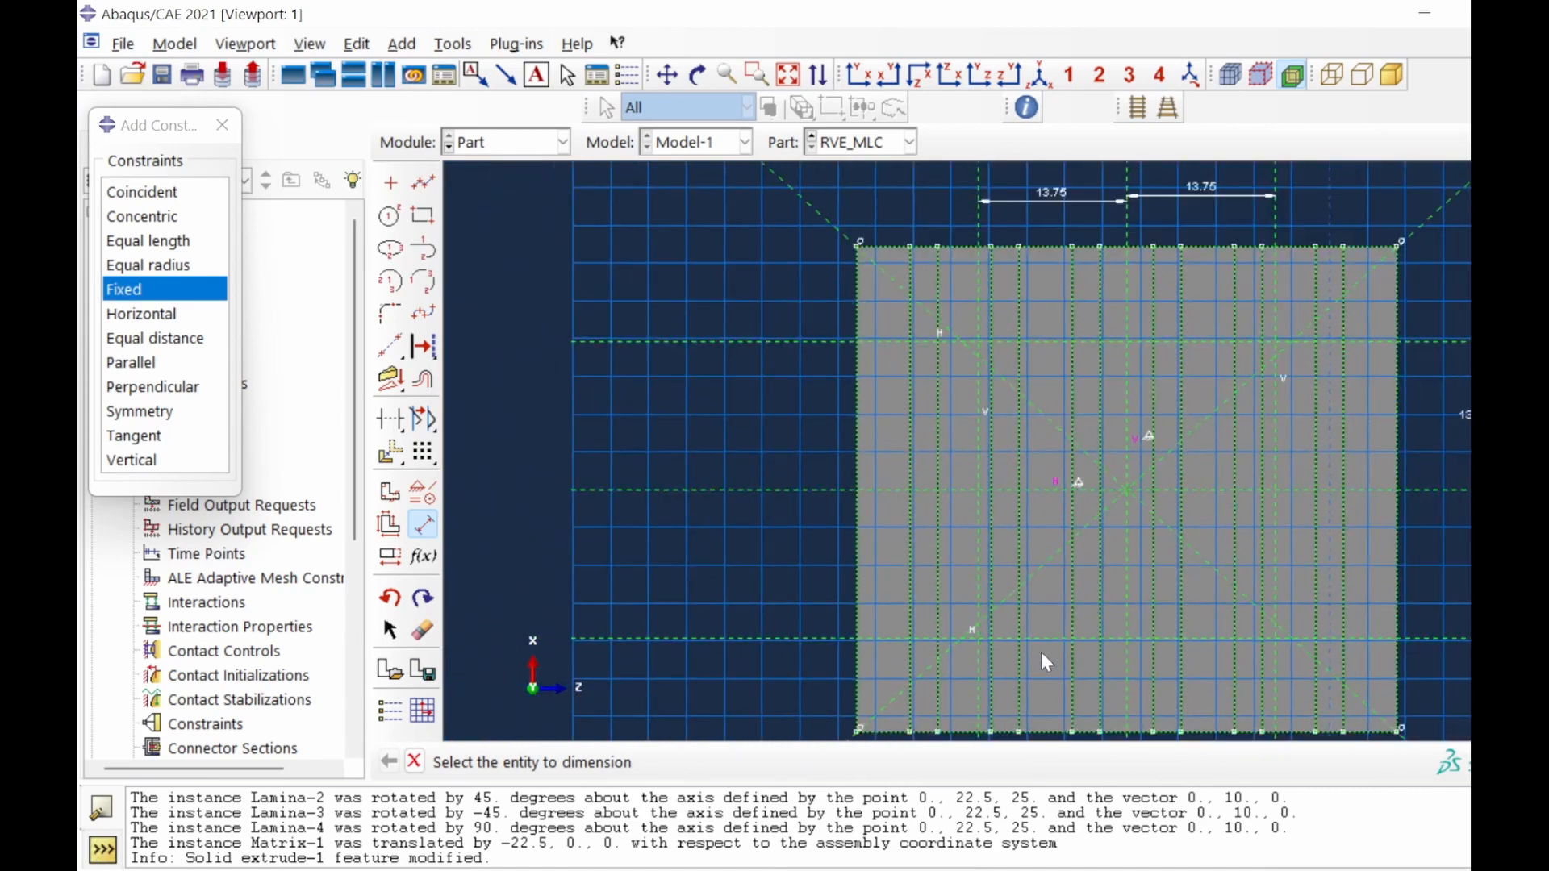
scroll(1033, 331, up, 3)
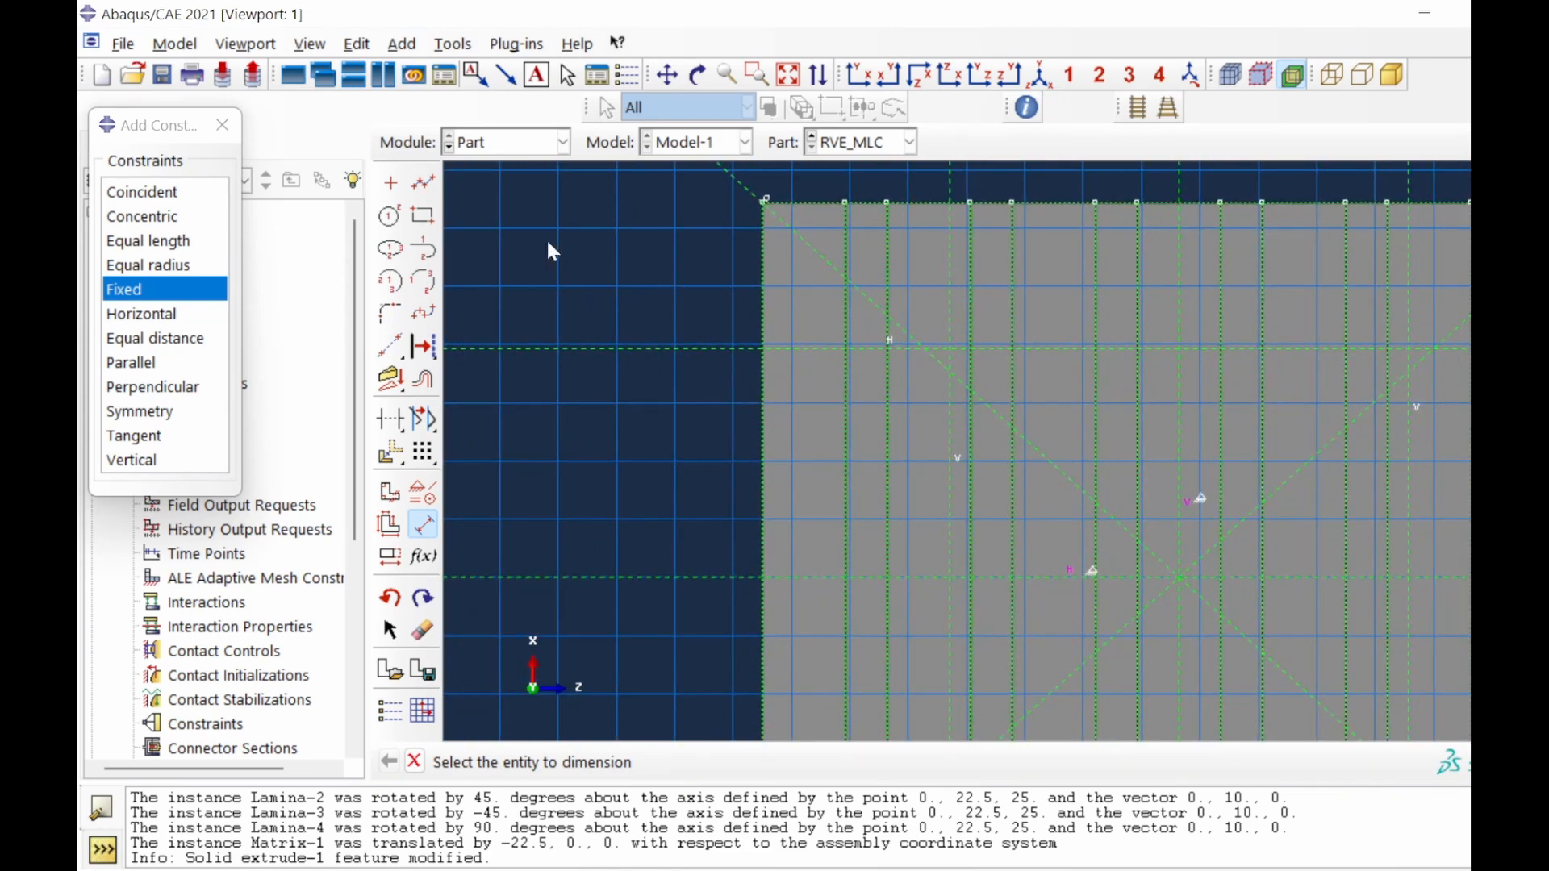
click(423, 218)
click(949, 347)
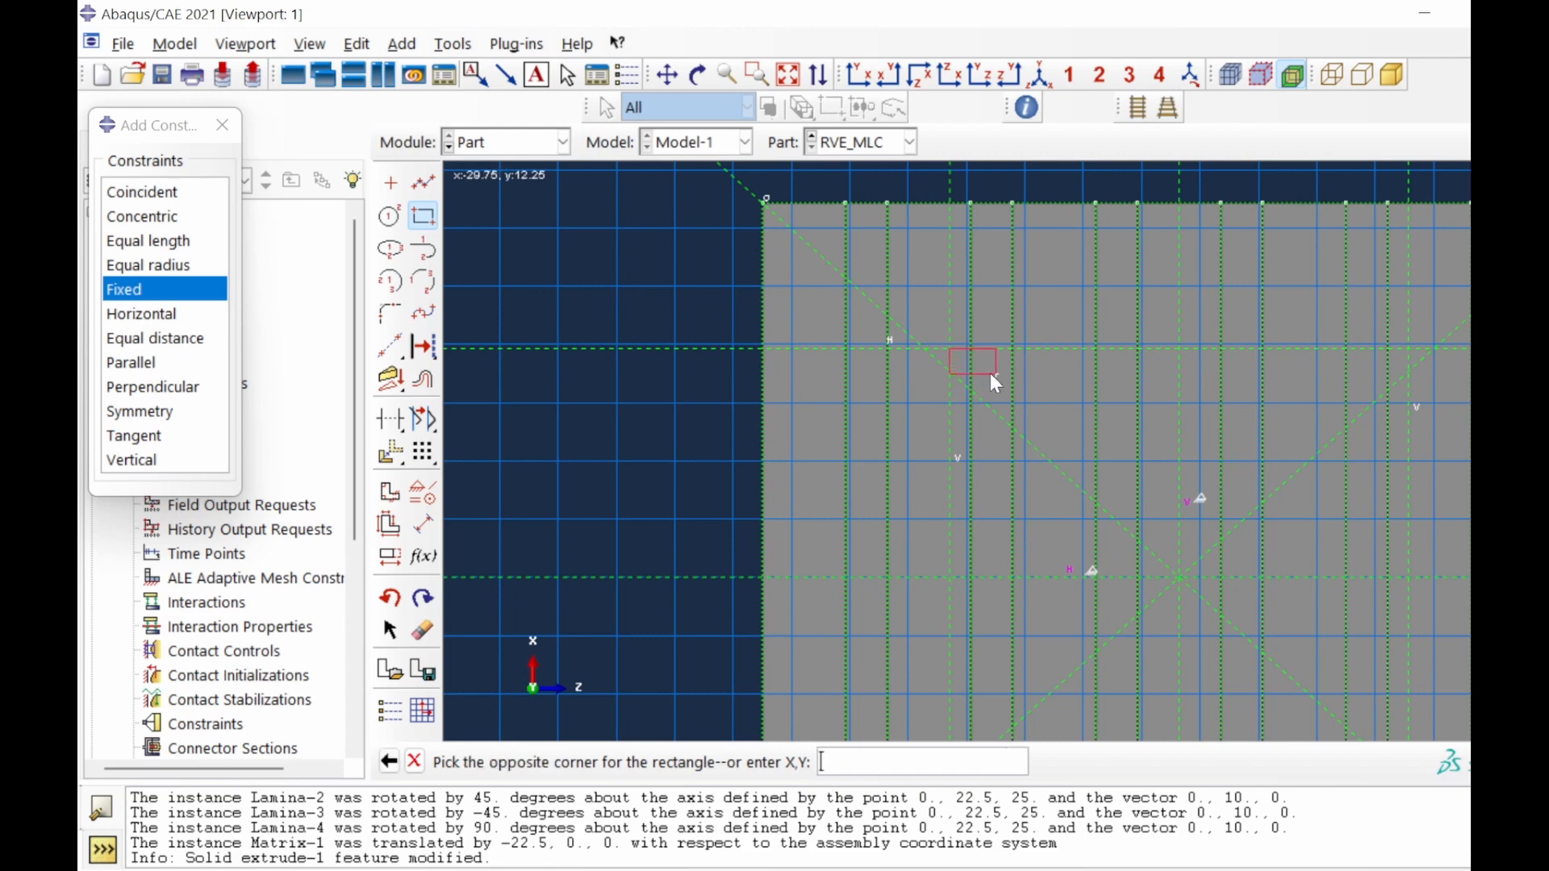
scroll(990, 373, down, 3)
scroll(1230, 602, up, 4)
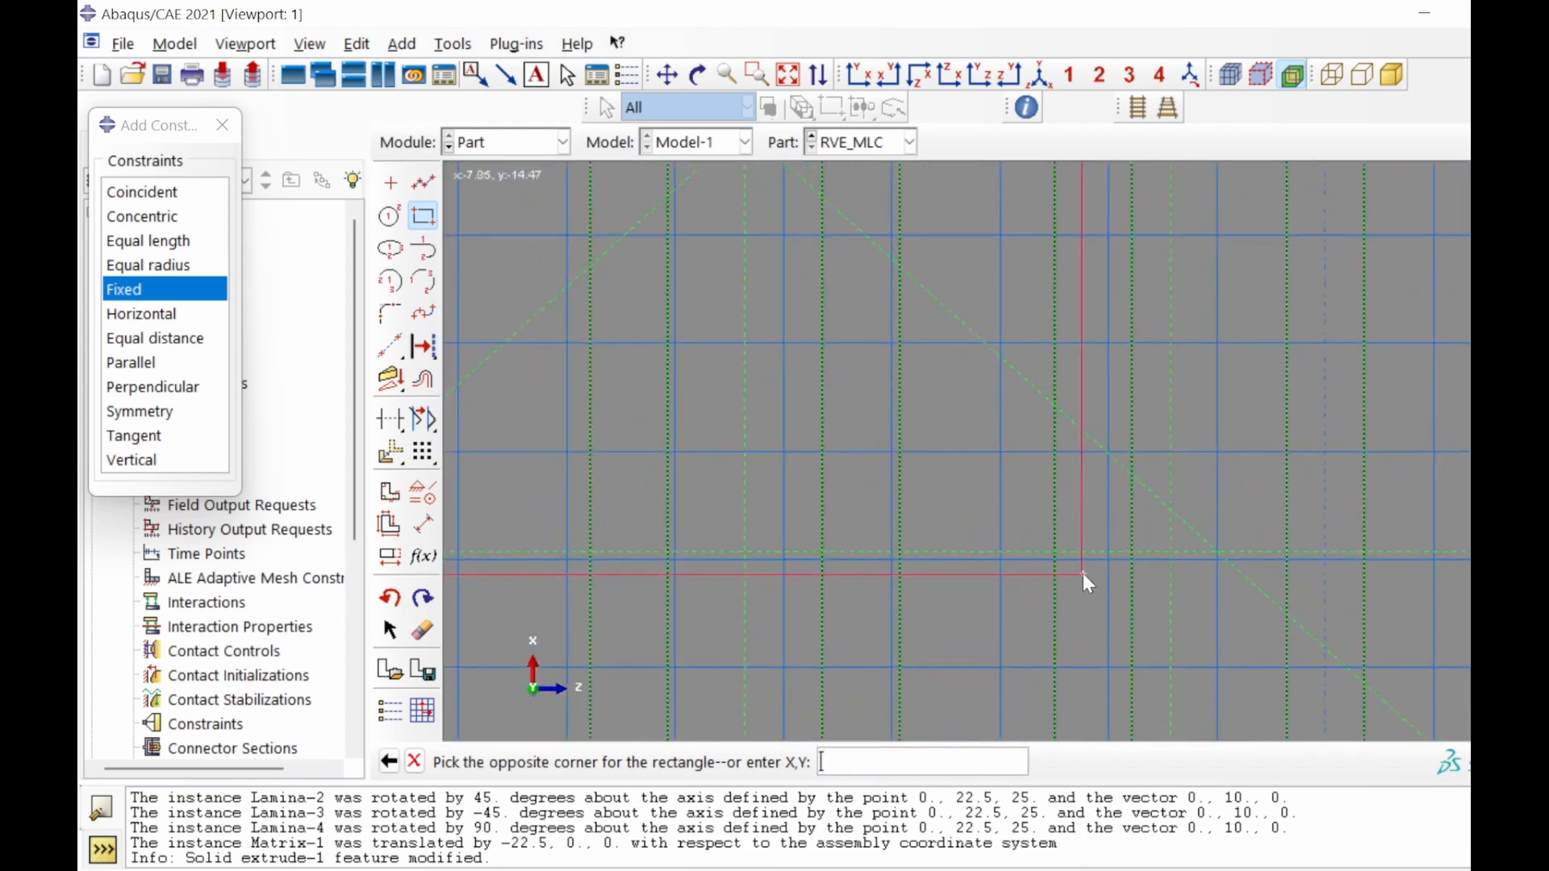
click(1168, 555)
scroll(1192, 573, down, 3)
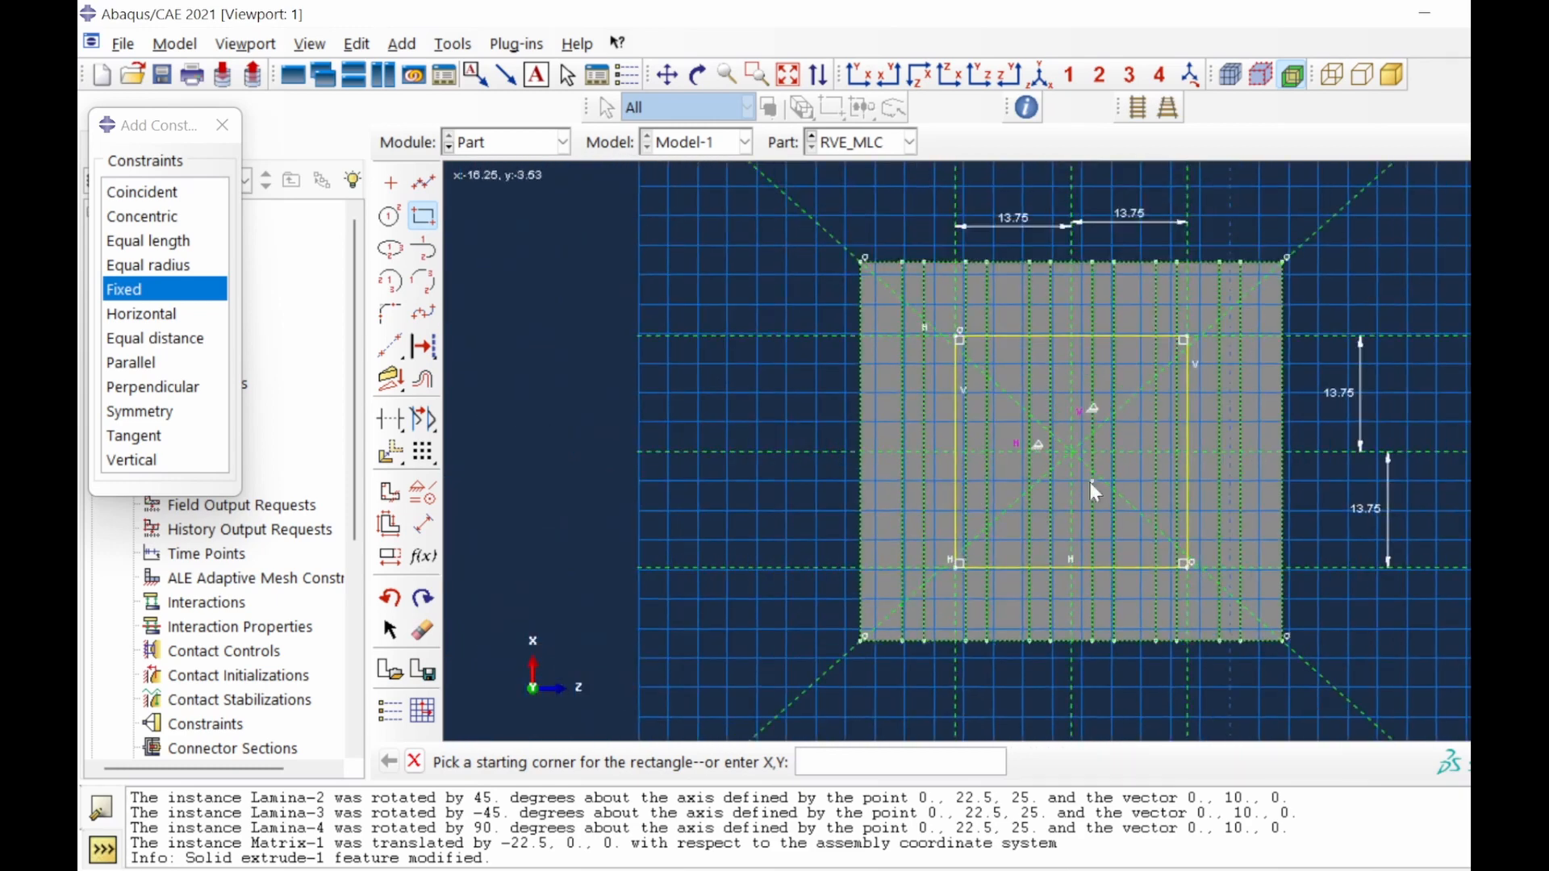
Draw a larger rectangle enclosing the entire outline of the part and end the rectangle command.
scroll(1091, 483, down, 5)
click(923, 258)
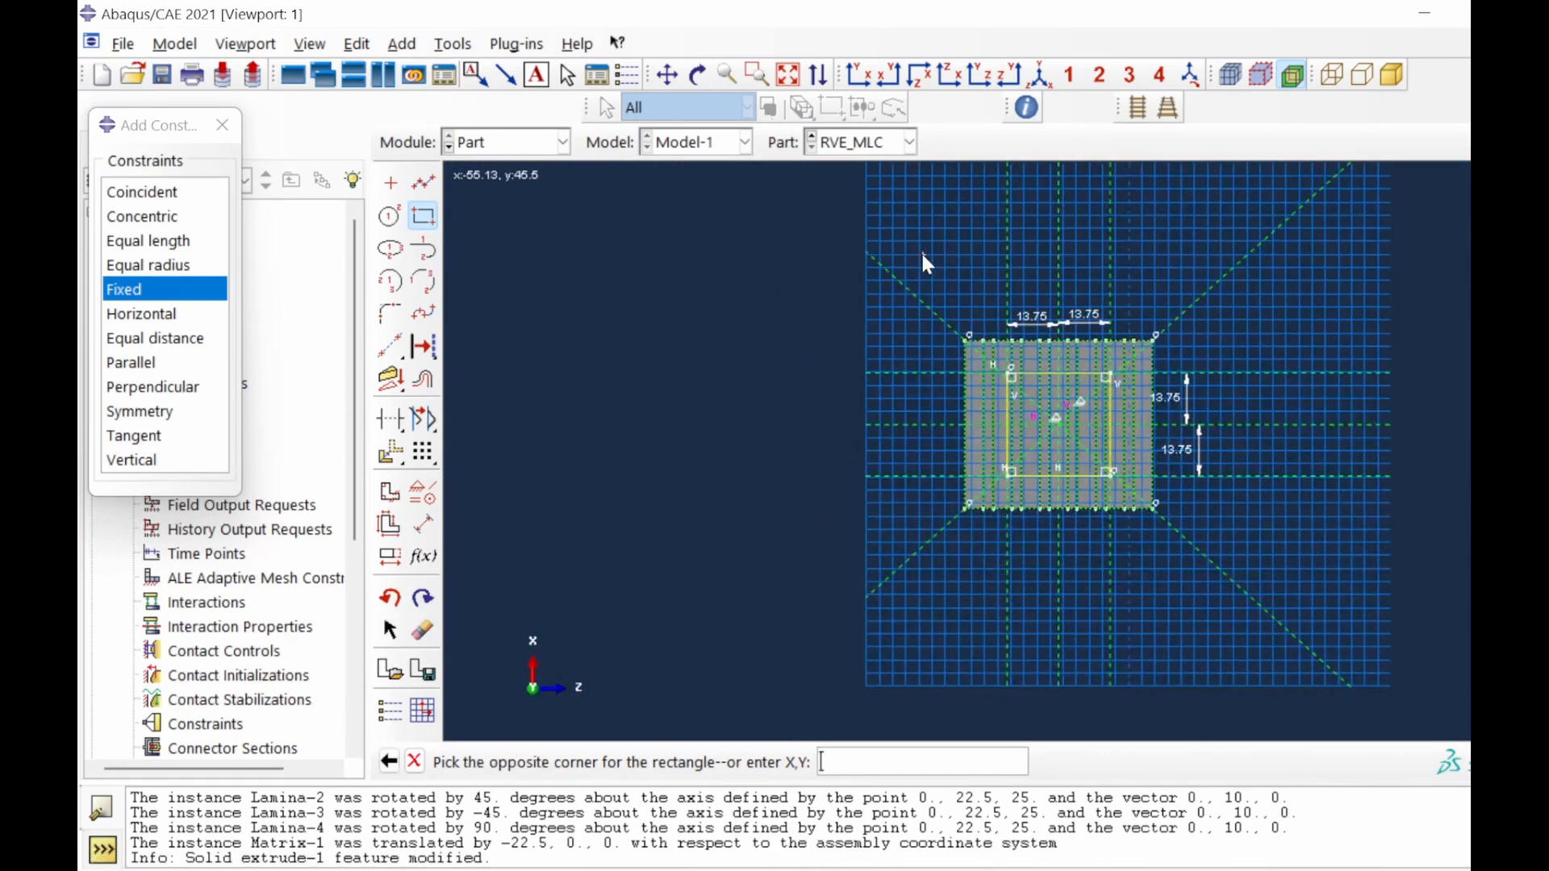
click(1225, 572)
right_click(1302, 552)
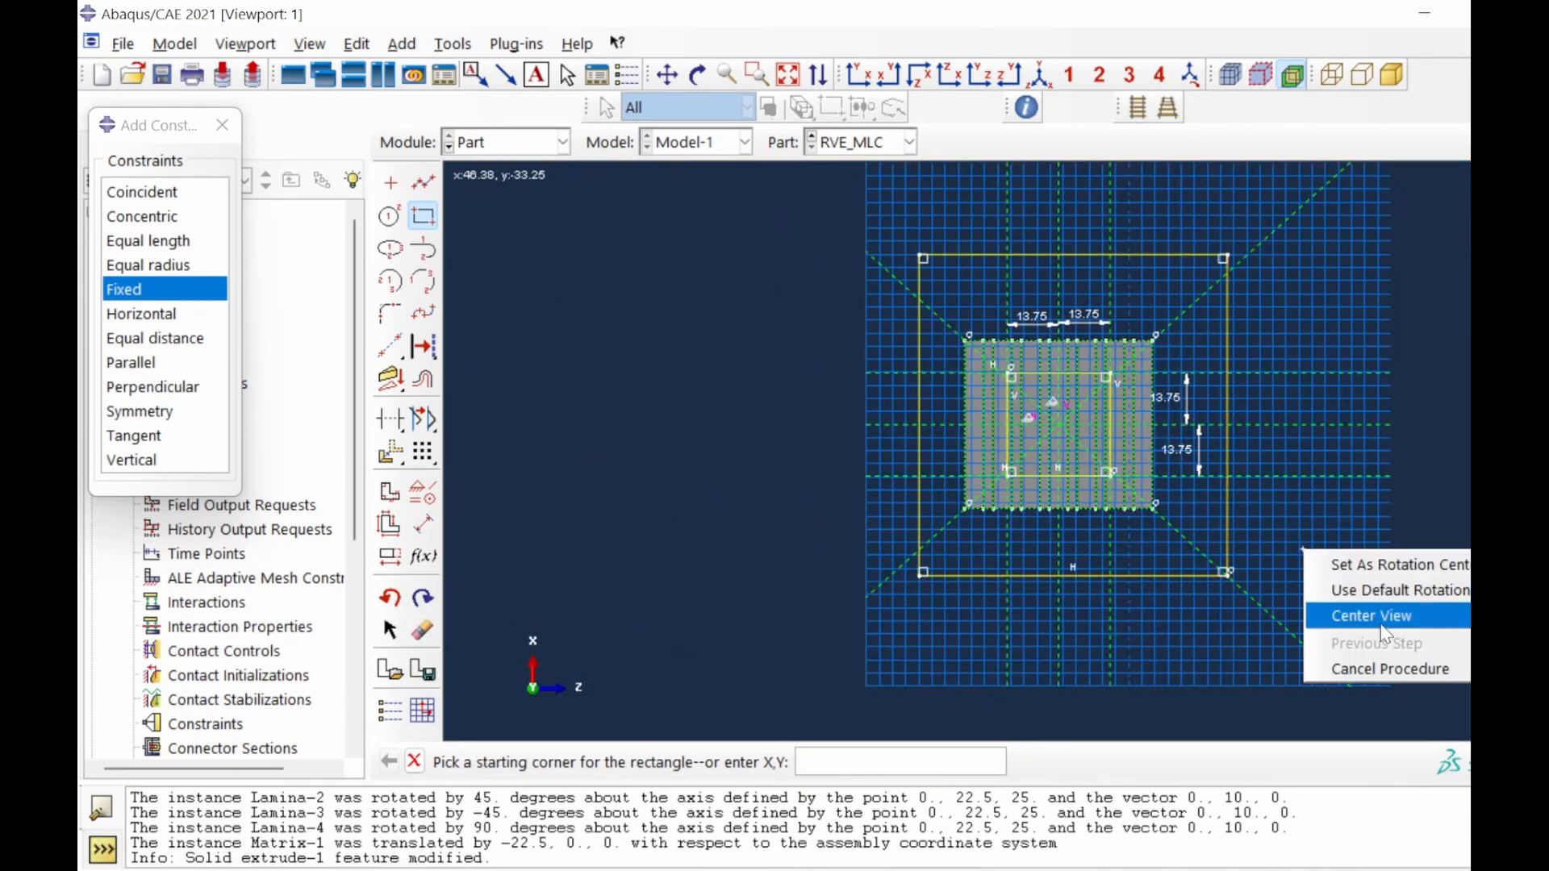
click(1405, 666)
Finish the sketch and apply the extruded cut that removes the material between the two rectangles.
click(722, 763)
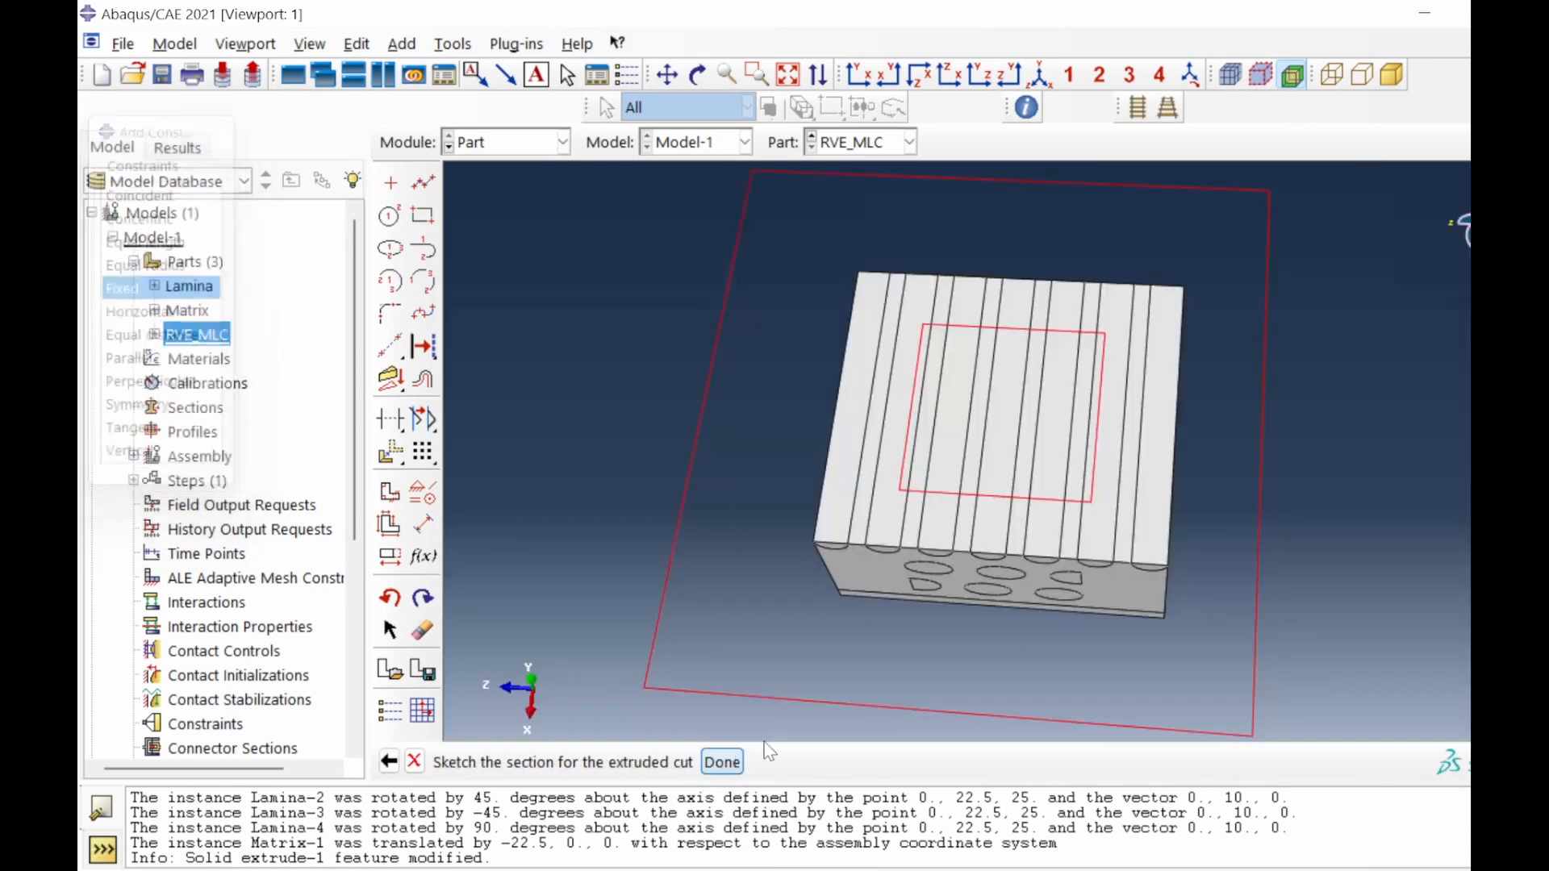
click(680, 555)
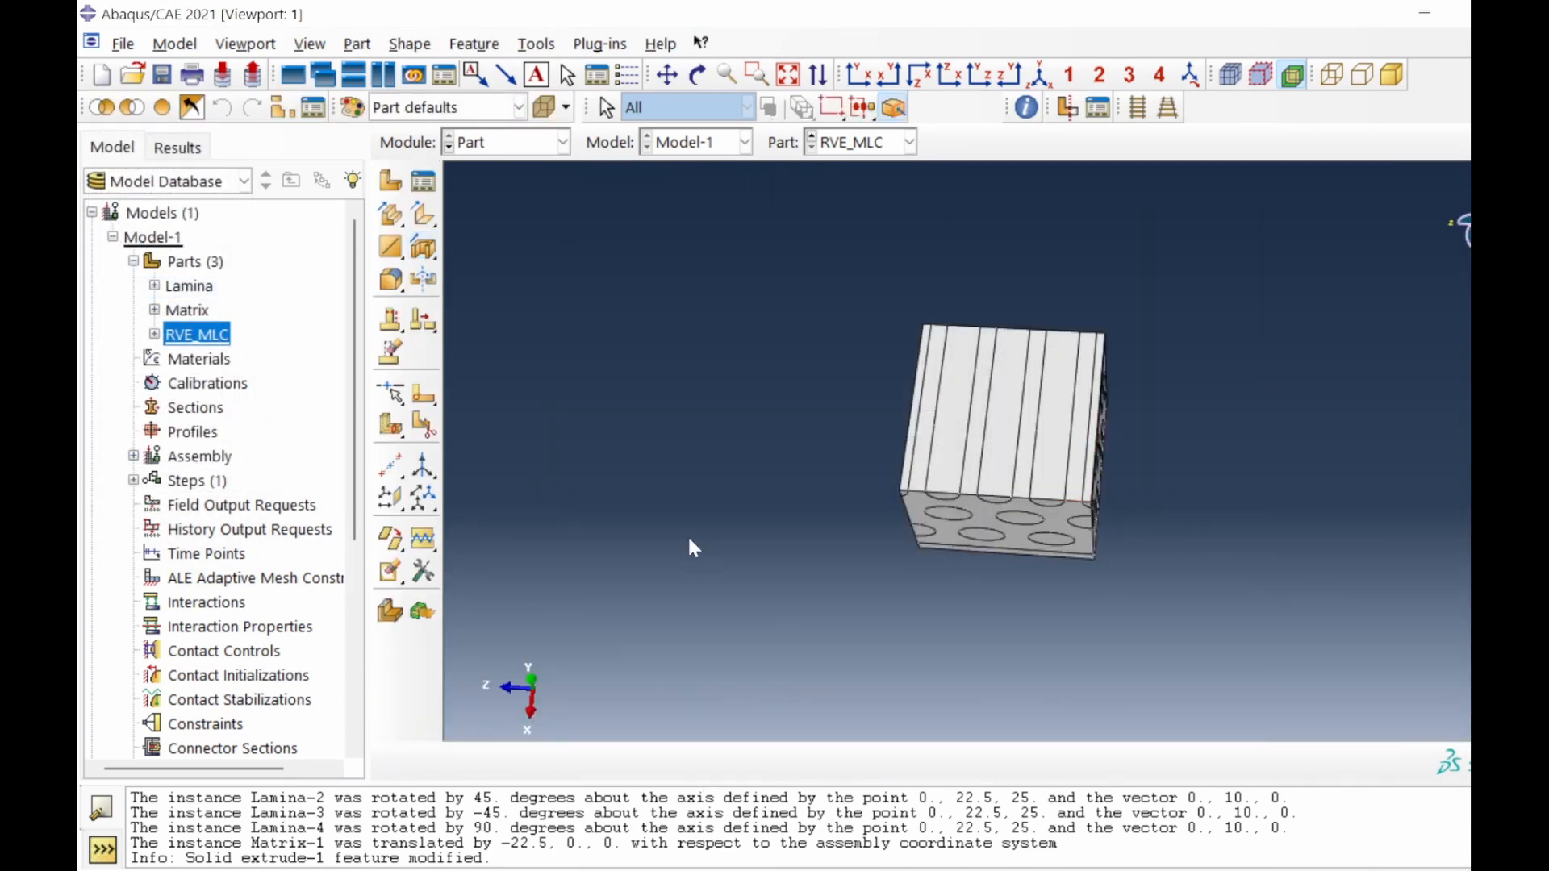
click(699, 75)
drag(1081, 531, 1037, 477)
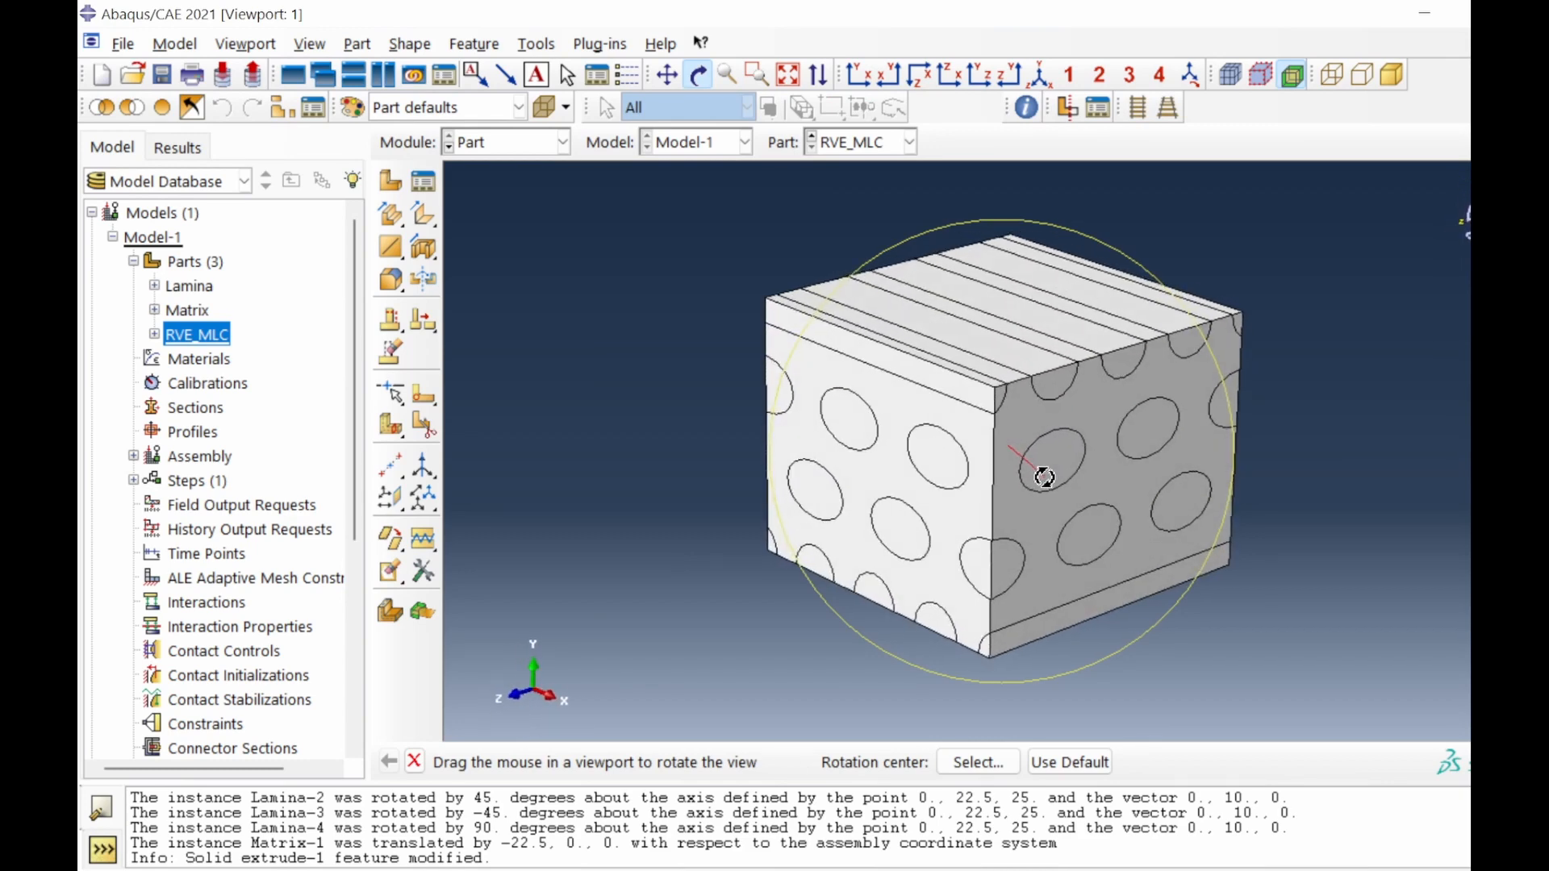
mouse_move(927, 574)
mouse_down()
mouse_move(1162, 588)
mouse_move(953, 554)
mouse_move(928, 597)
mouse_up()
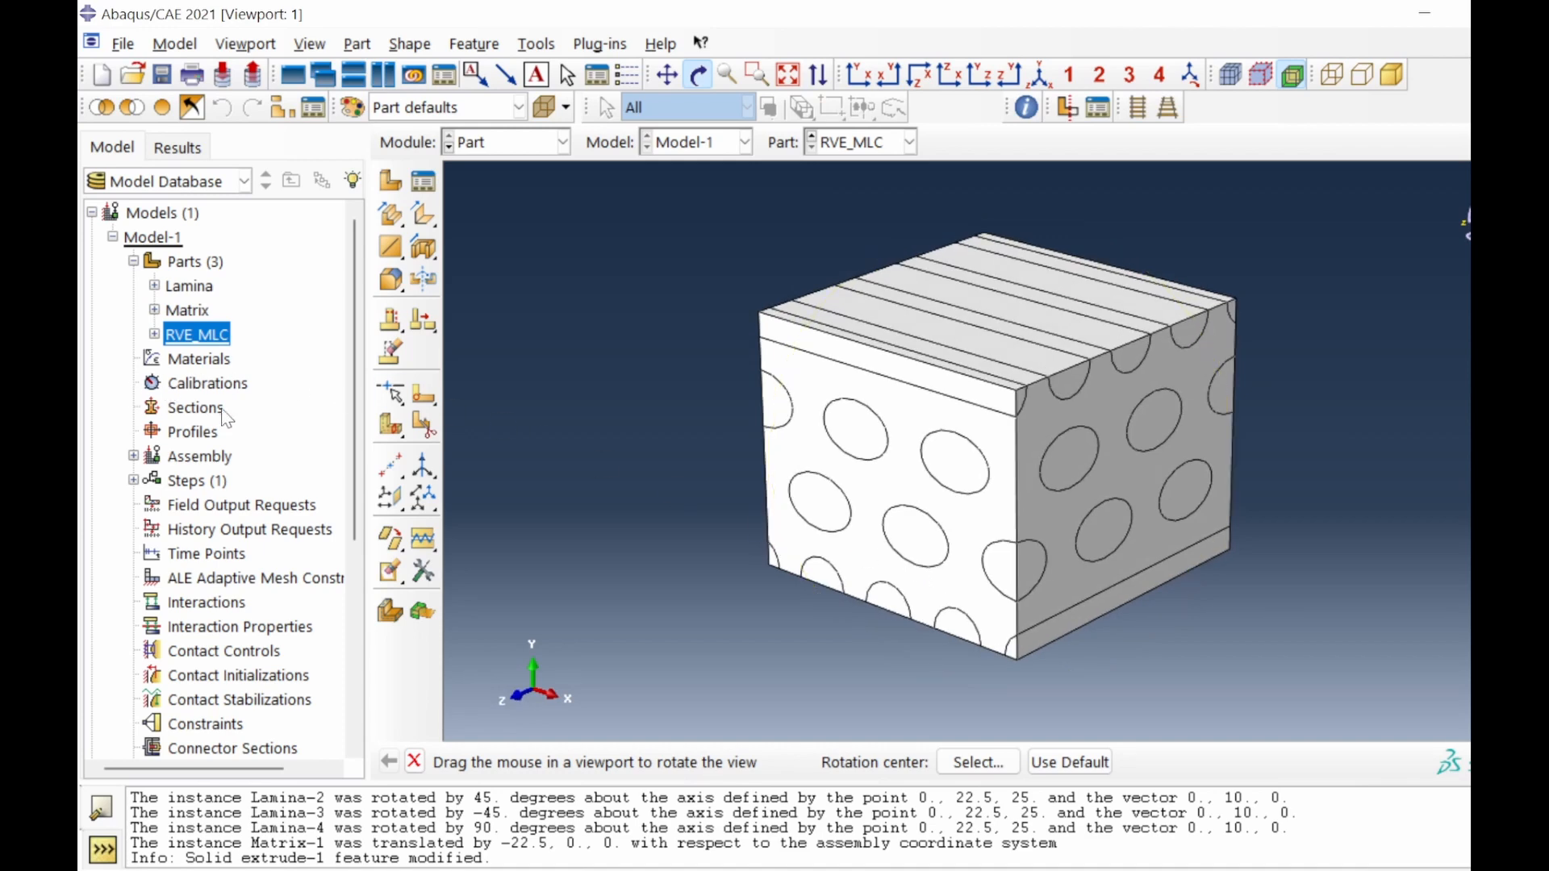
Create a material named EGlass and add isotropic elastic behaviour to it.
double_click(200, 358)
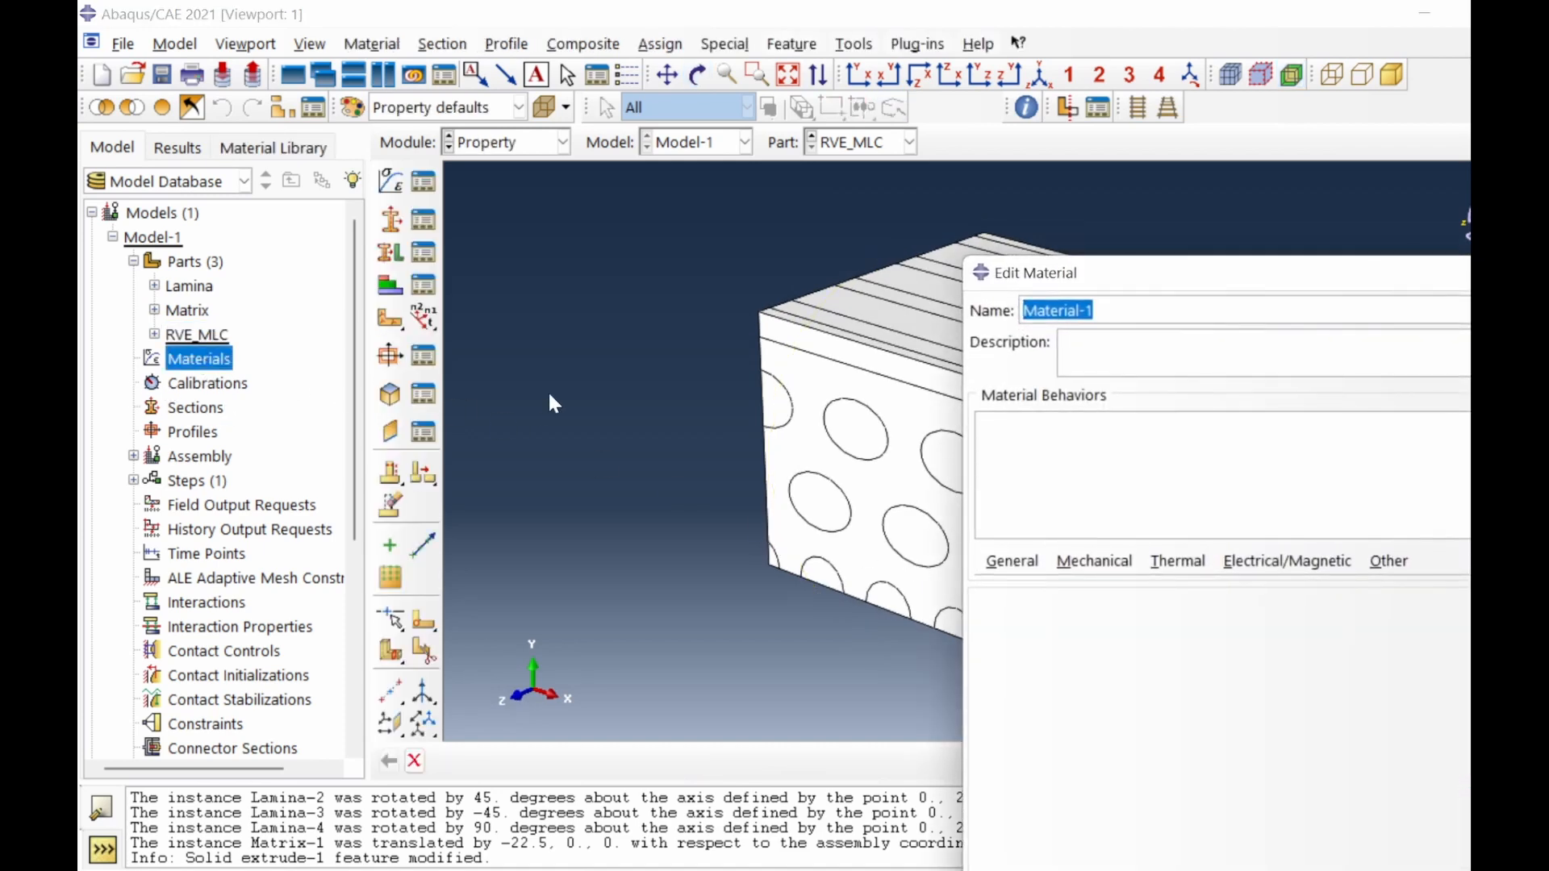
text(EGlass)
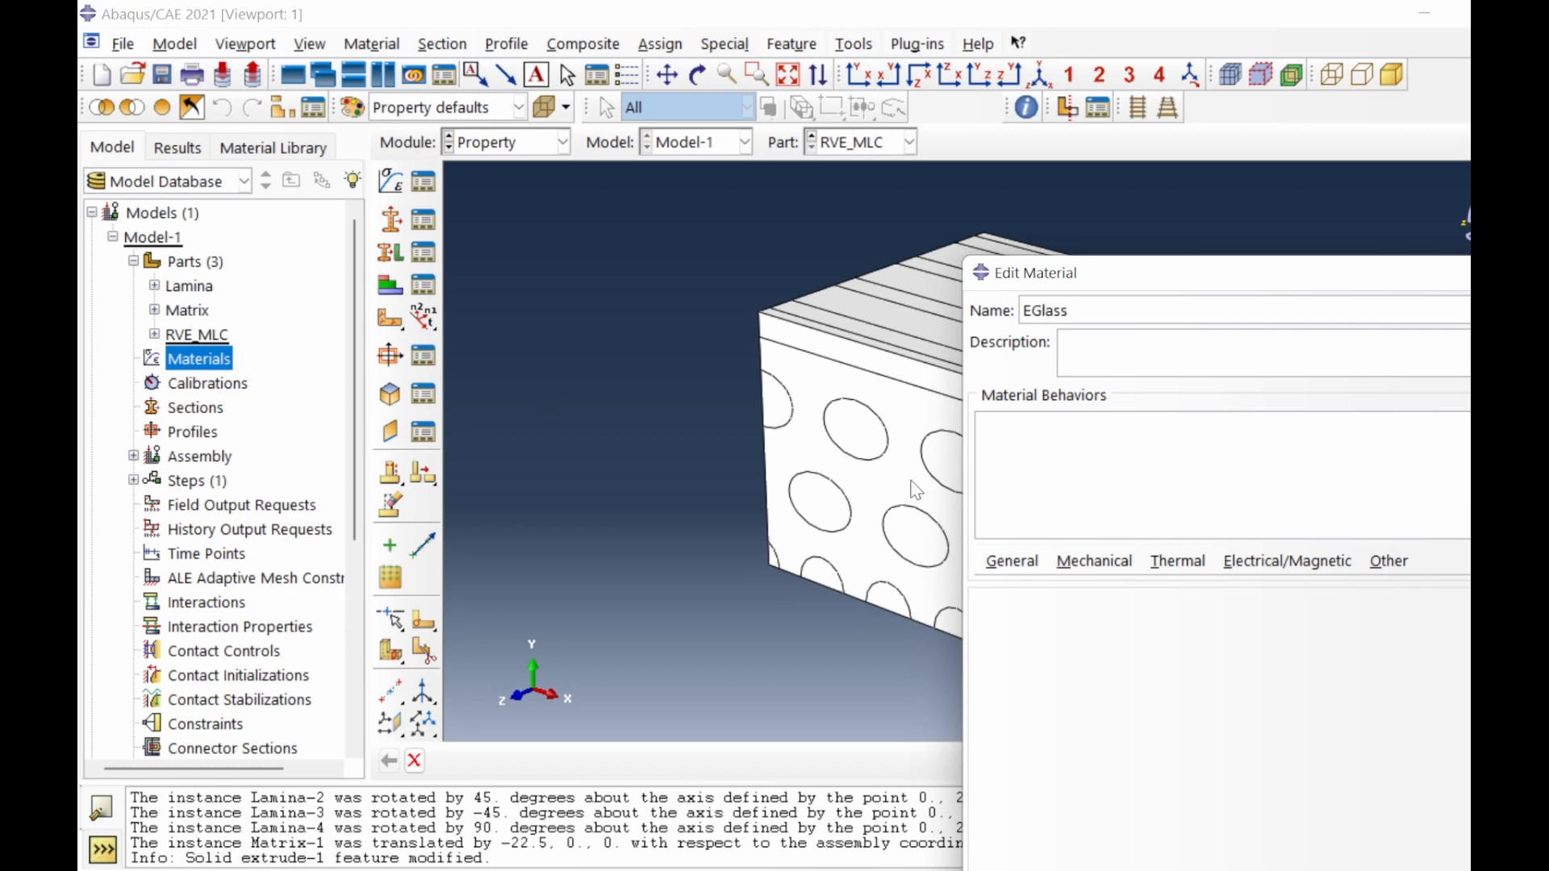
click(1101, 560)
mouse_move(1133, 581)
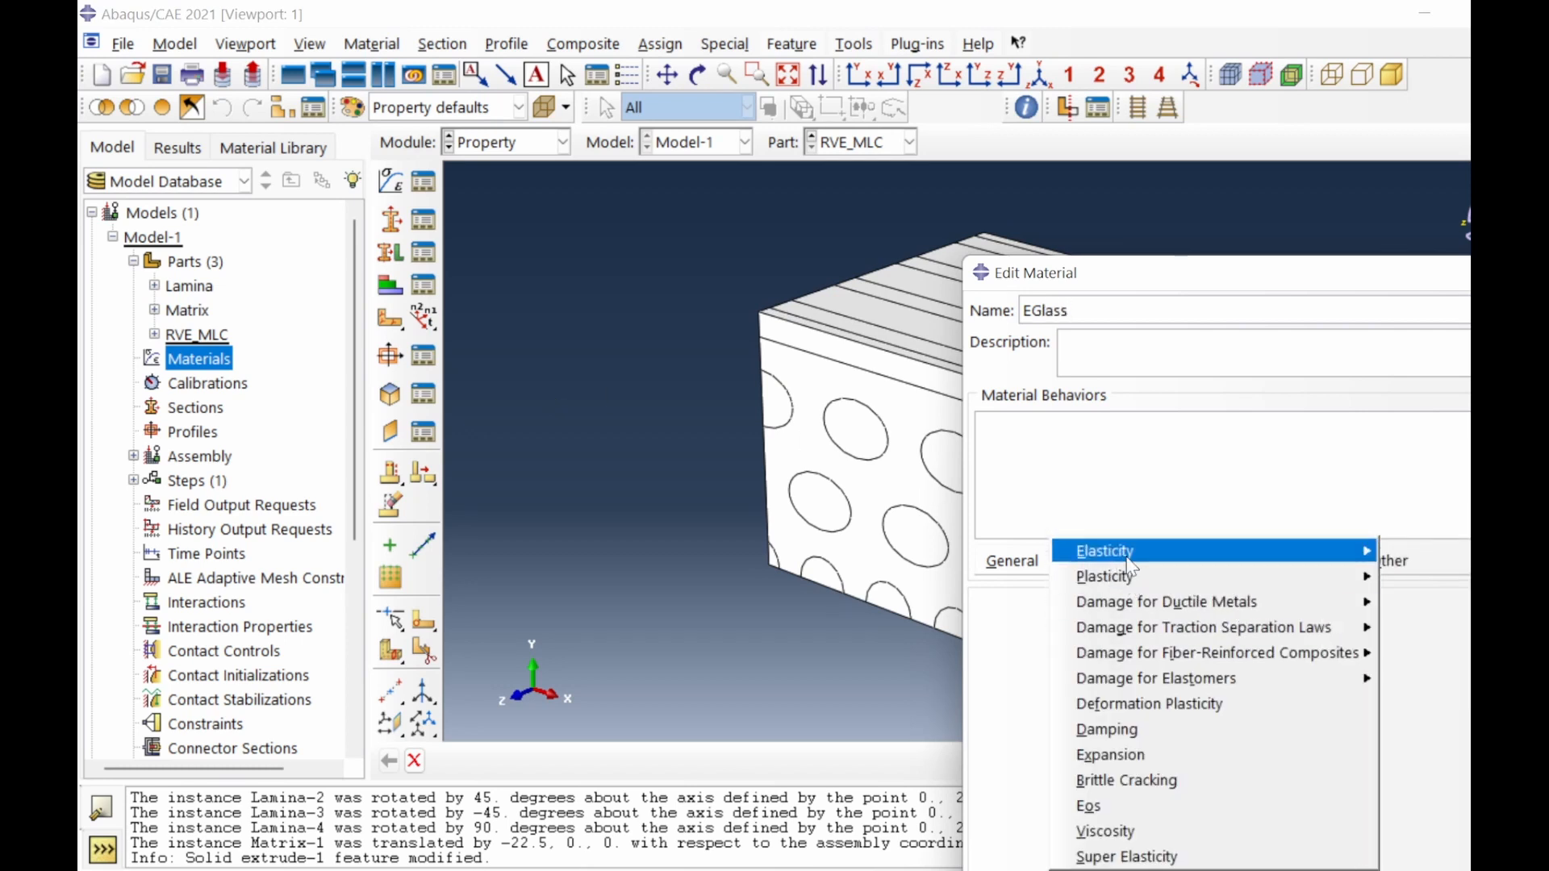
click(1381, 550)
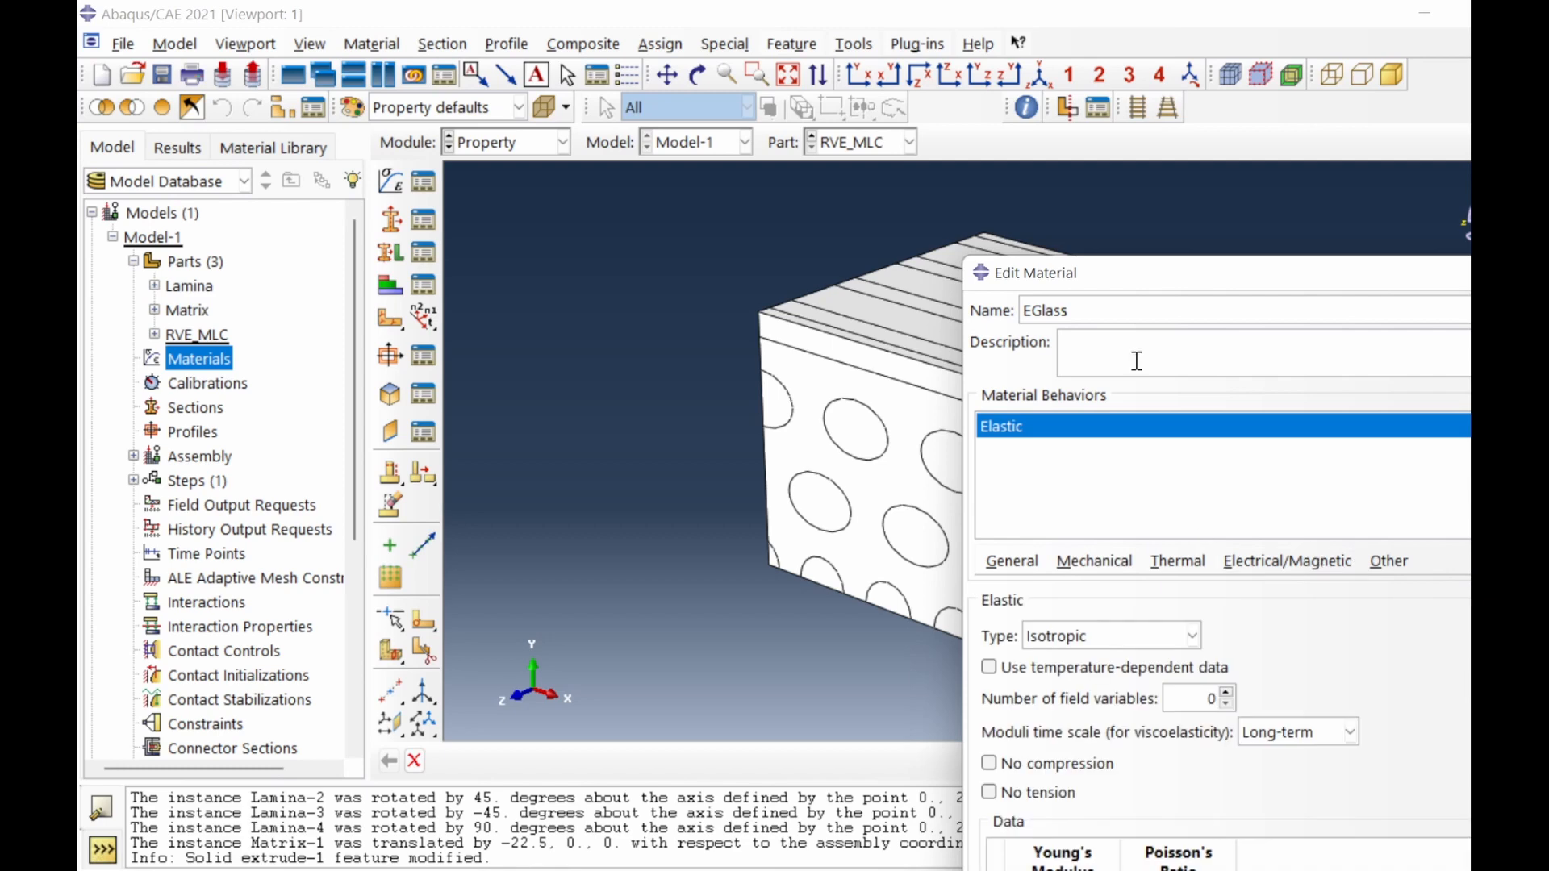
drag(1144, 280, 902, 58)
Set EGlass's Young's modulus to 73e9 and Poisson's ratio to 0.2, and save the material.
click(864, 678)
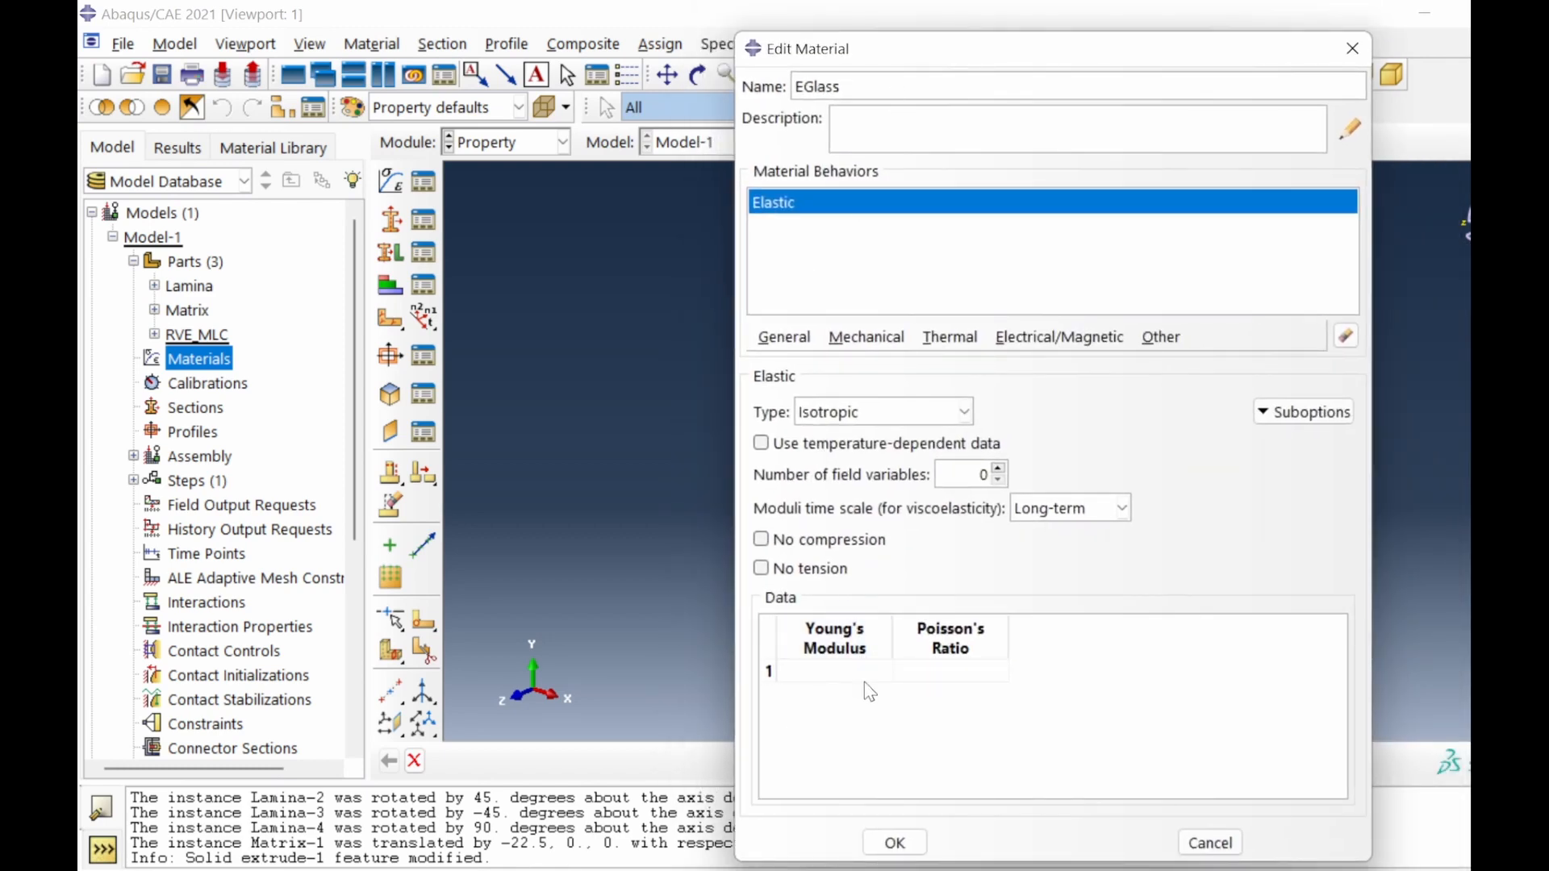
text(73e9)
key(Tab)
text(0)
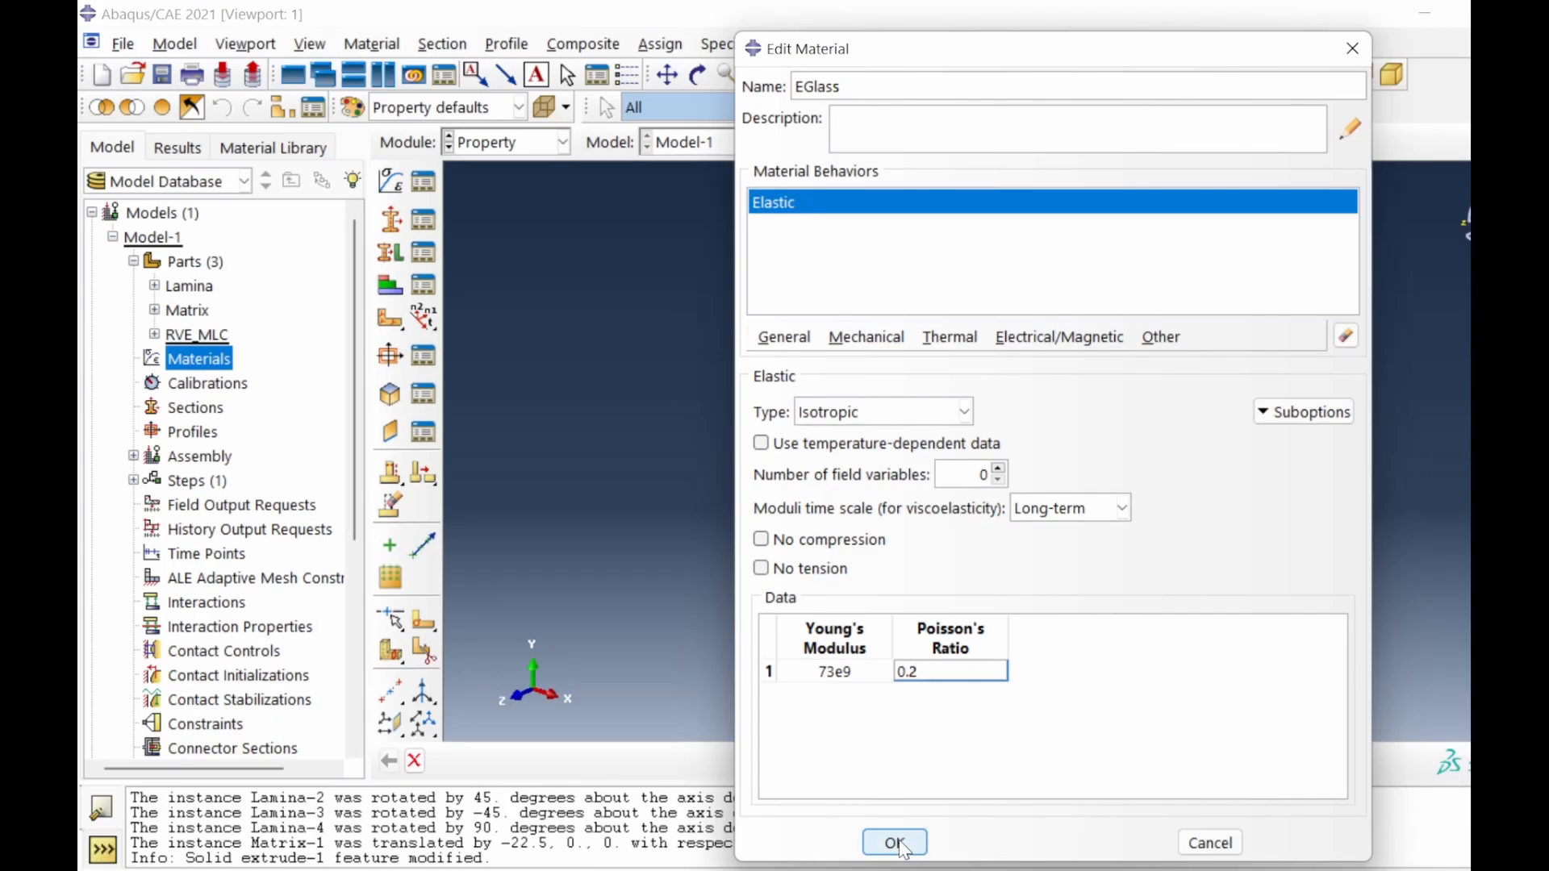
click(893, 840)
Create a second material named Polypropylene and add isotropic elastic behaviour to it.
double_click(215, 367)
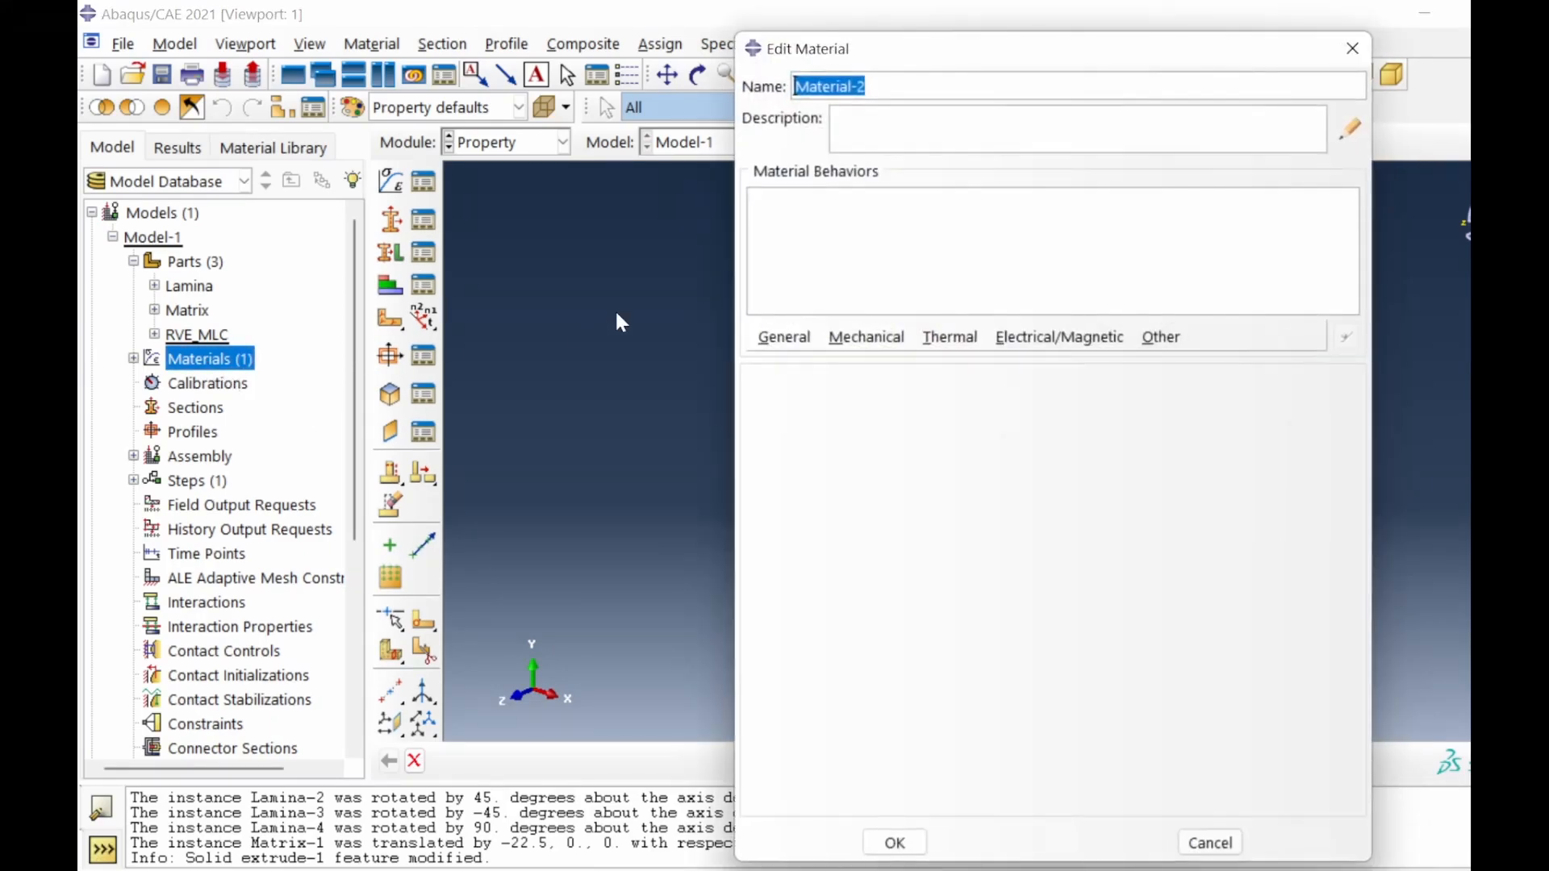
key(BackSpace)
text(Polypropyl)
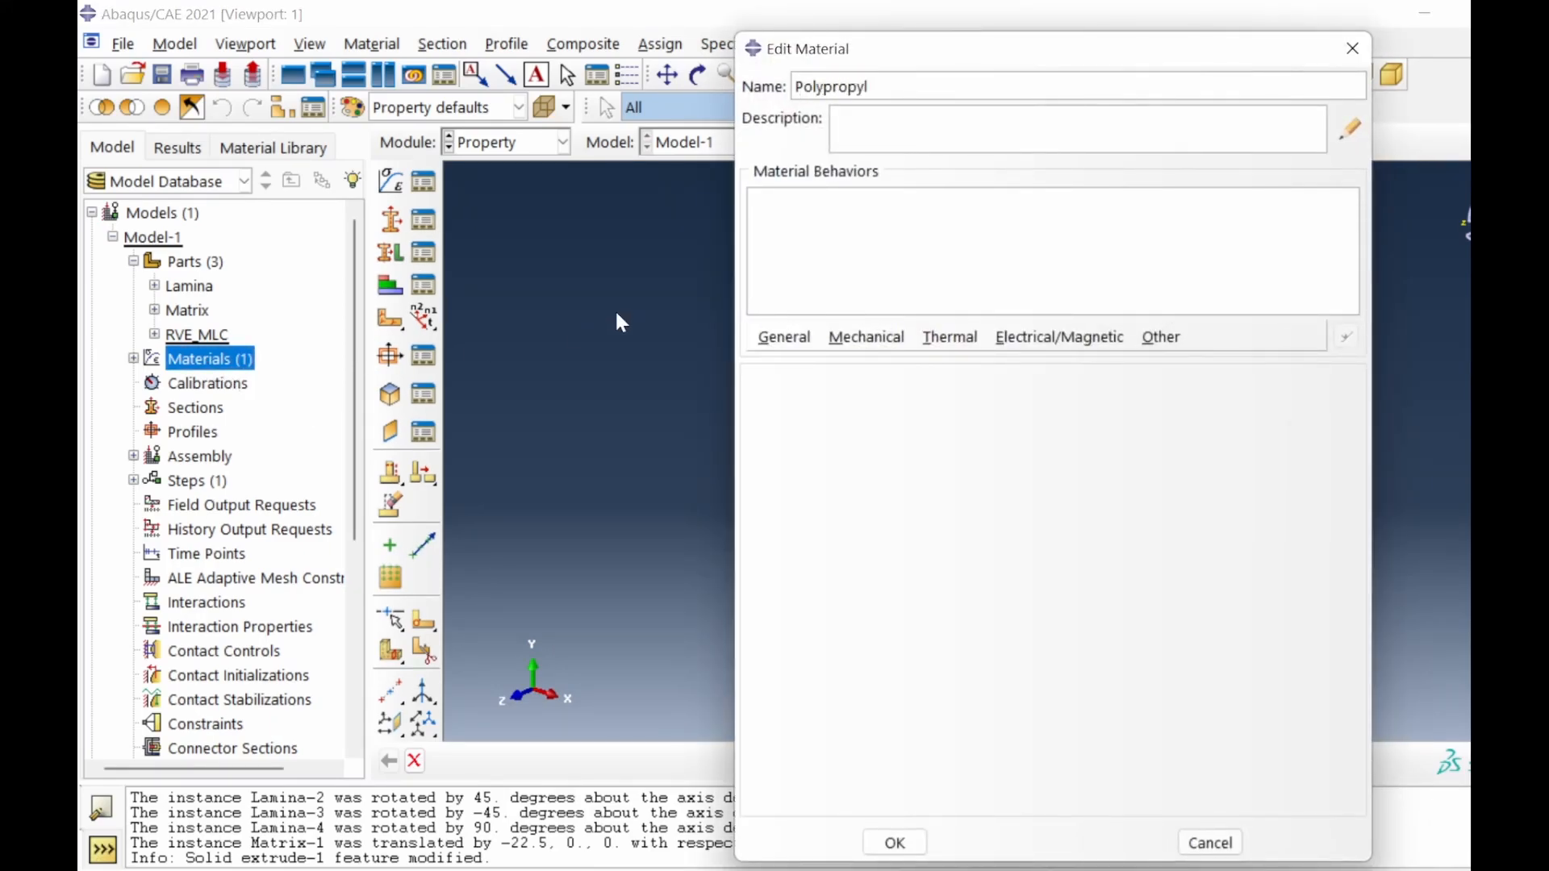
text(ene)
click(865, 337)
mouse_move(907, 371)
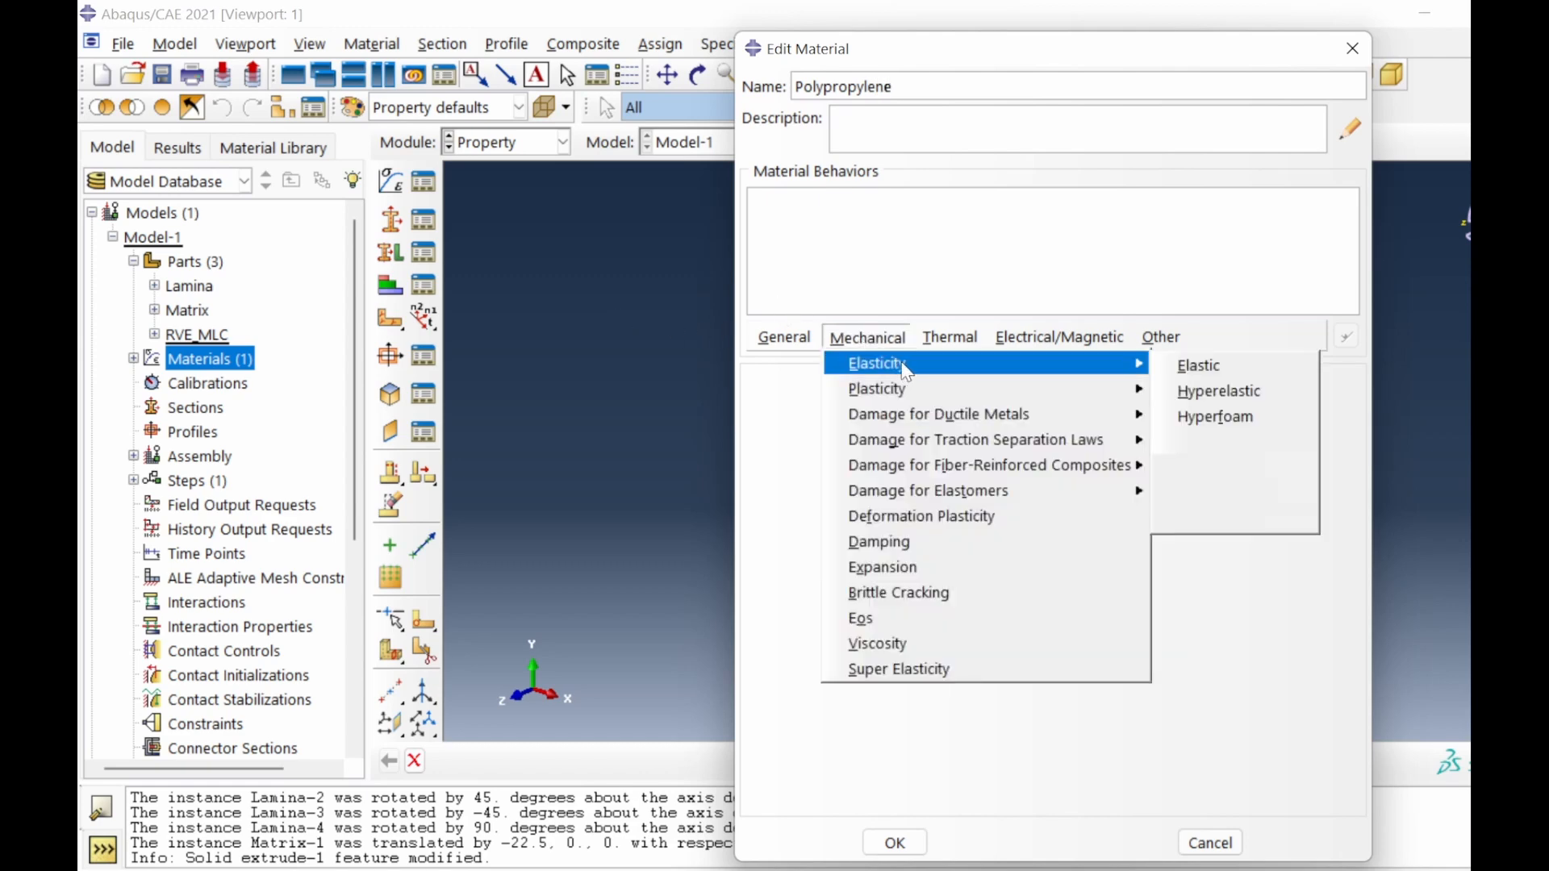
click(1200, 365)
Set Polypropylene's Young's modulus to 1.308e9 and Poisson's ratio to 0.40.
click(832, 672)
text(1)
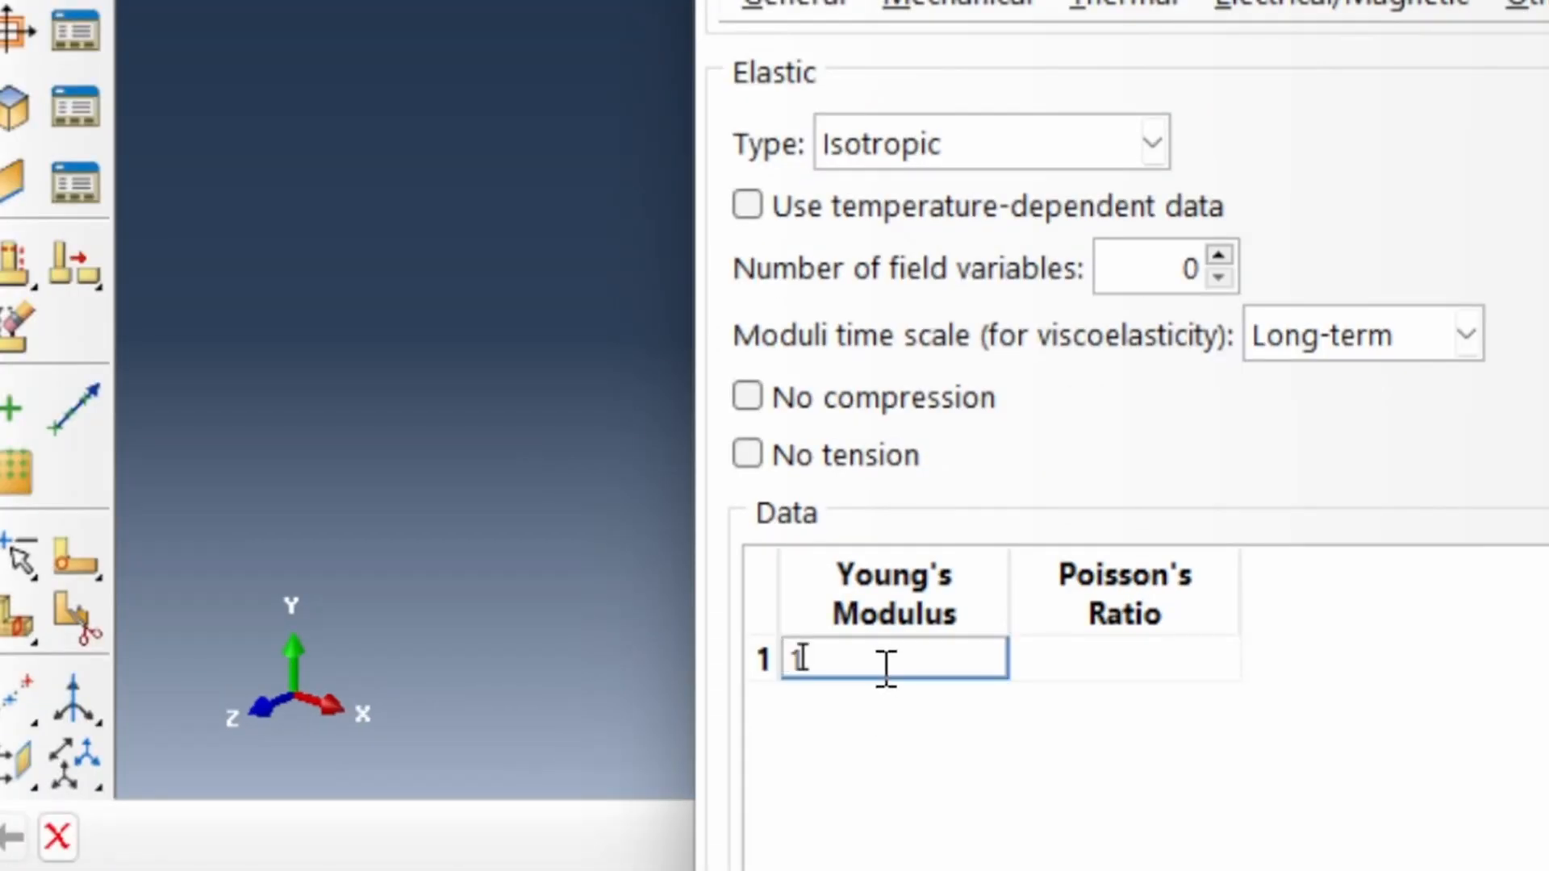
text(.308e9)
key(Tab)
text(0)
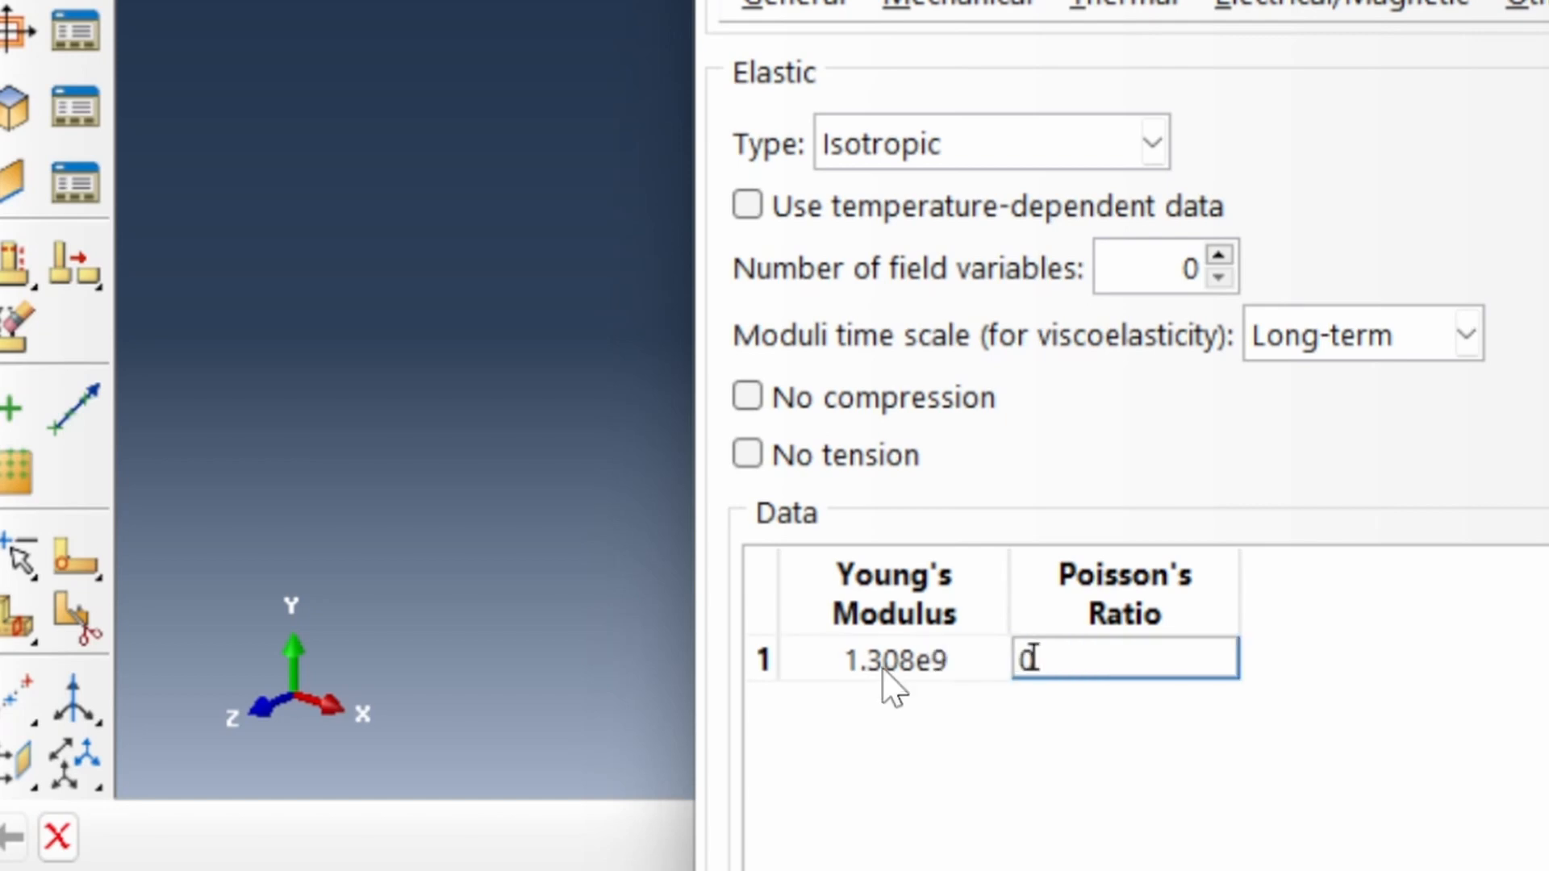
text(.40)
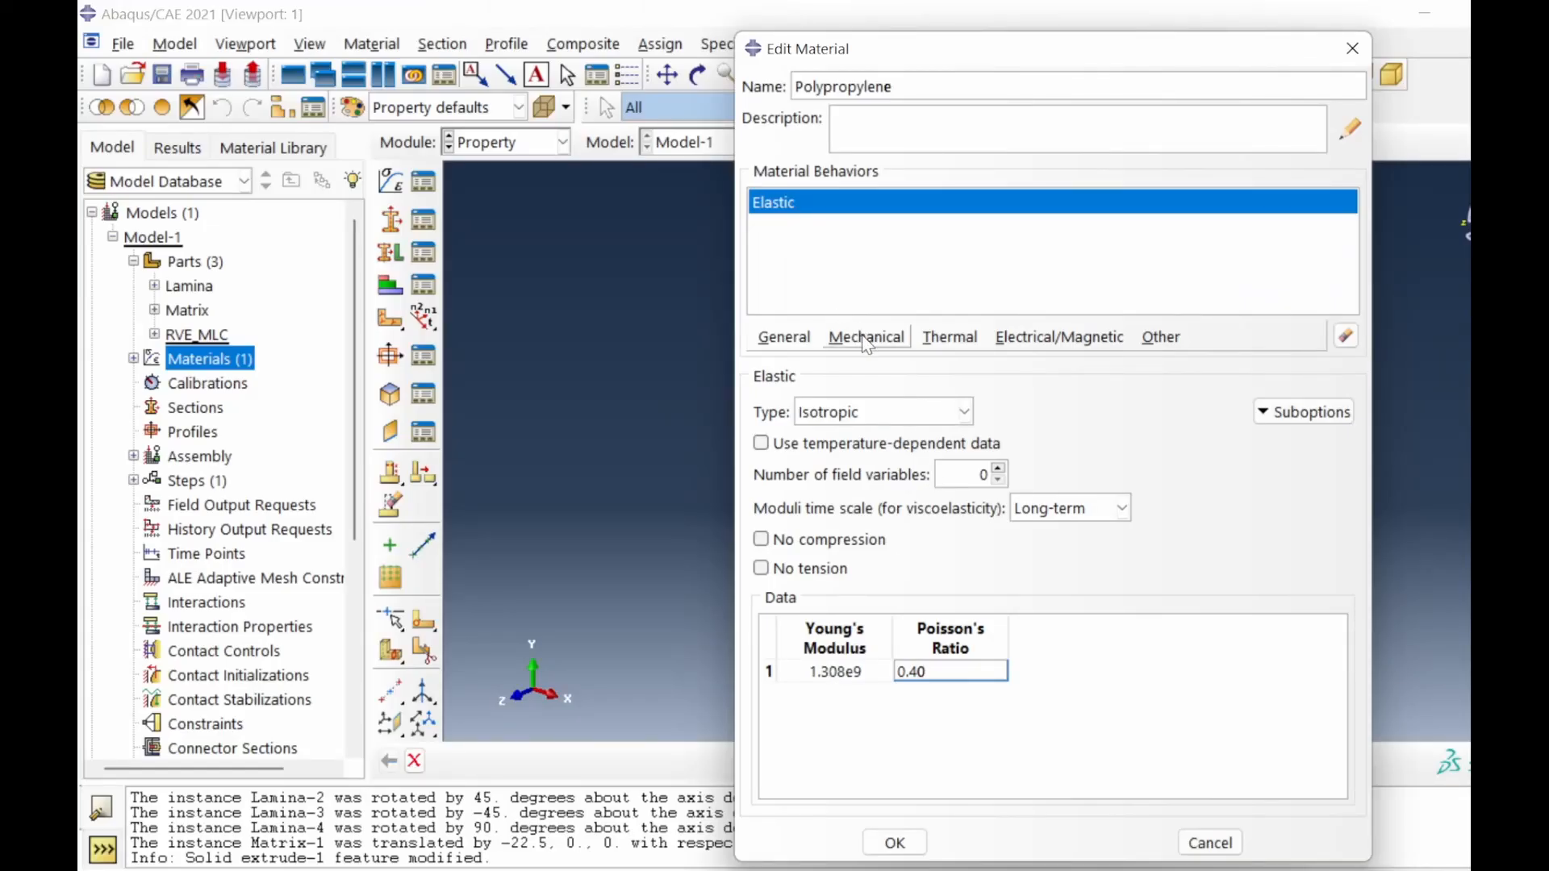
Add plastic behaviour to Polypropylene with a first data row of yield stress 40e6 at plastic strain 0.
click(866, 337)
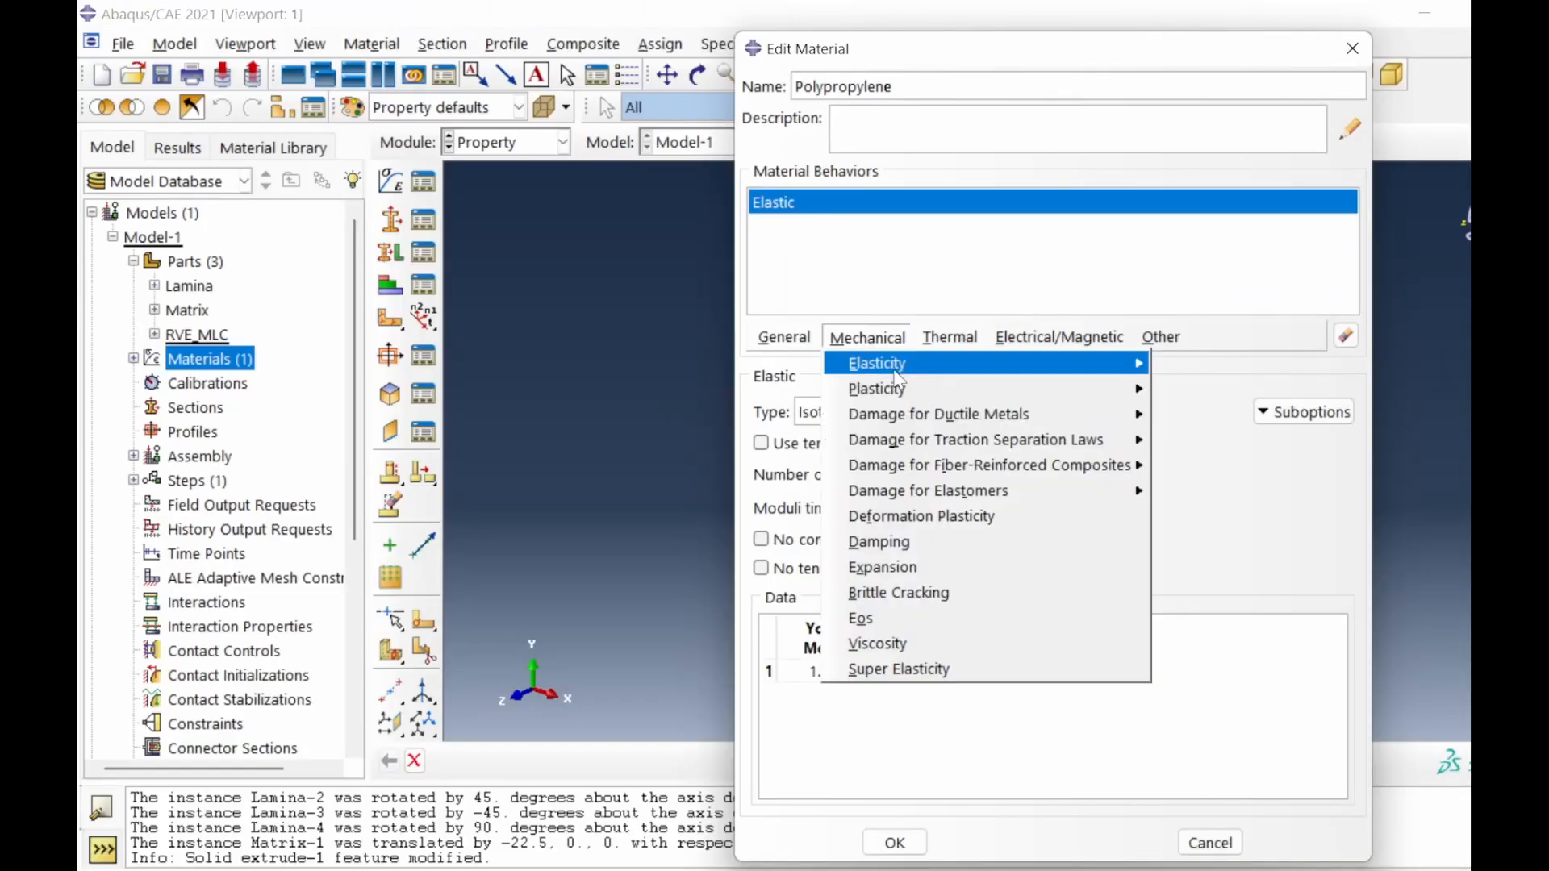
mouse_move(927, 389)
click(1213, 389)
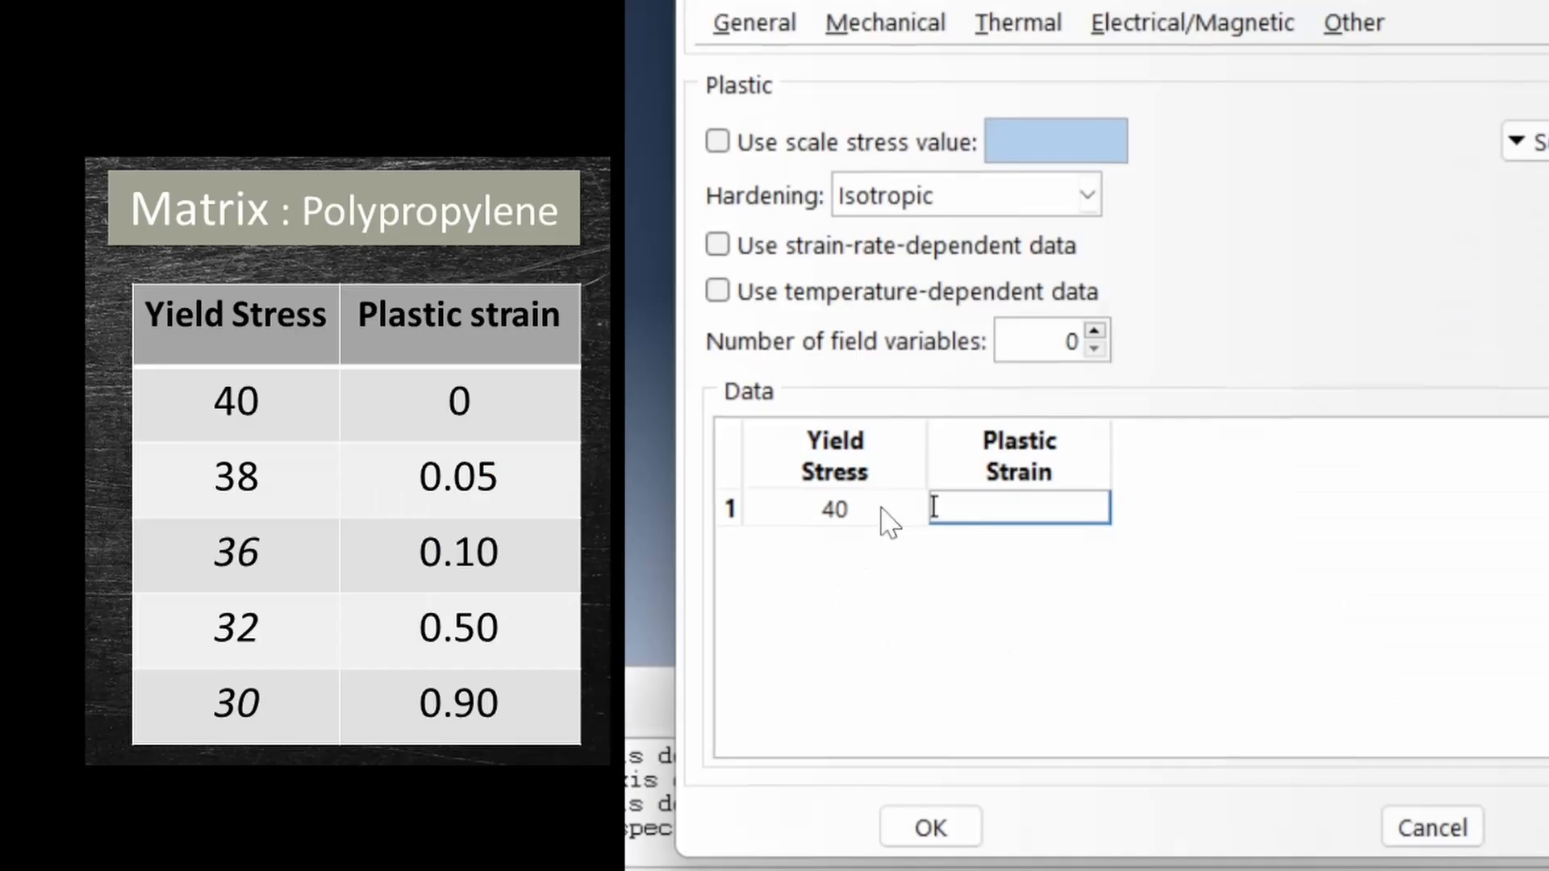
double_click(863, 651)
text(e6)
key(Tab)
key(Tab)
Add plastic data rows of yield stress 38e6 at strain 0.05 and 36e6 at strain 0.10.
text(38e6)
key(Tab)
text(0.05)
key(Tab)
text(36e6)
key(Tab)
text(0.10)
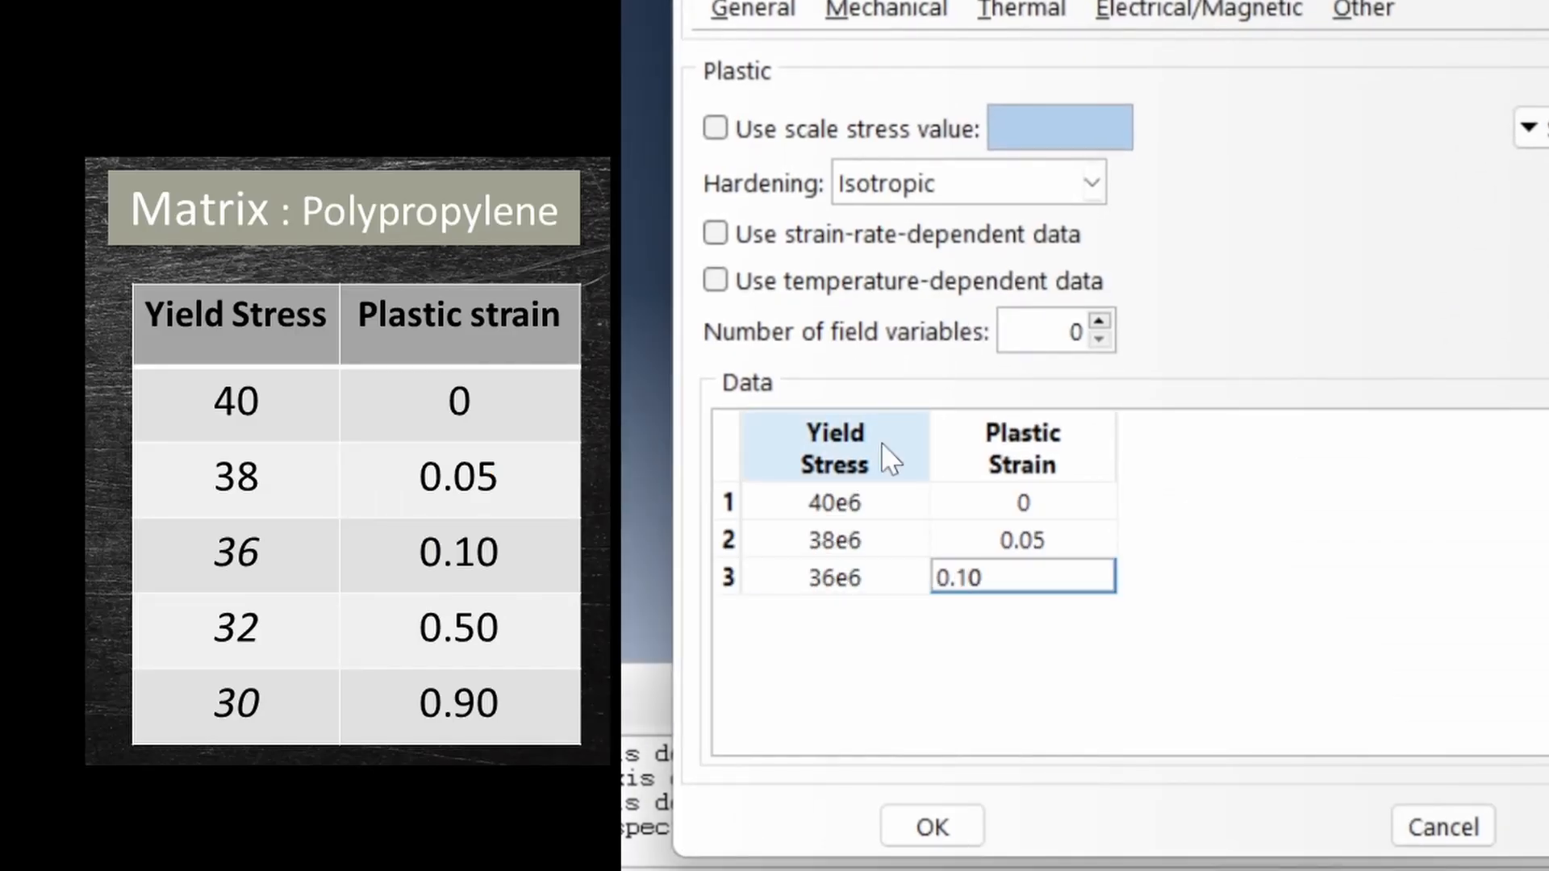
Complete the plastic data with yield stress 32e6 at strain 0.50 and 30e6 at 0.90, and save Polypropylene.
key(Tab)
text(32e6)
key(Tab)
text(0.50)
key(Tab)
text(30e)
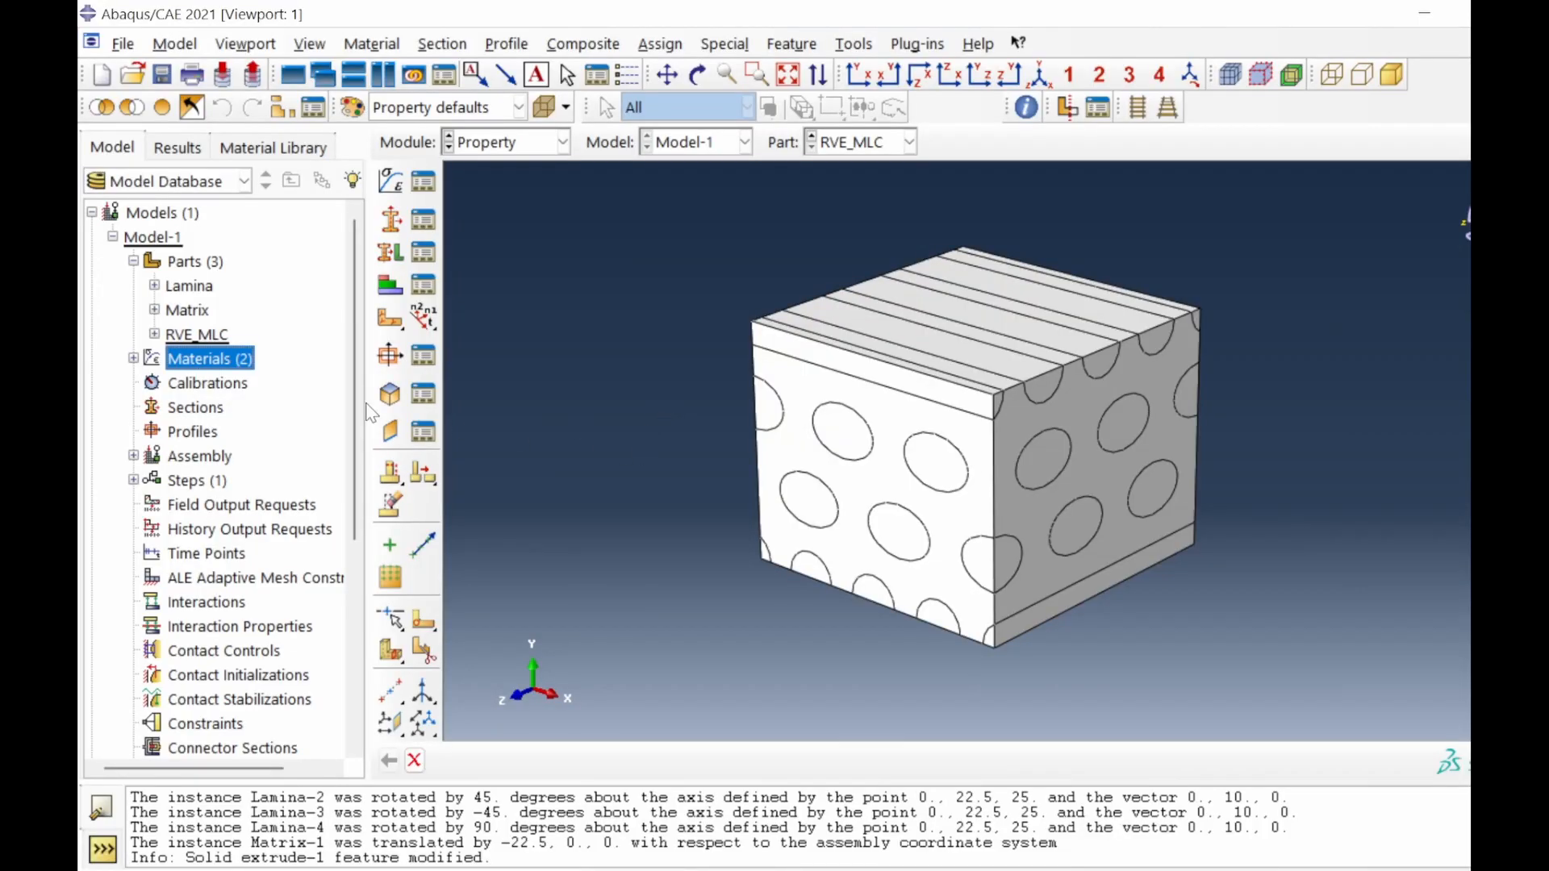
Create a solid homogeneous section named FibreSection that uses the EGlass material.
double_click(192, 408)
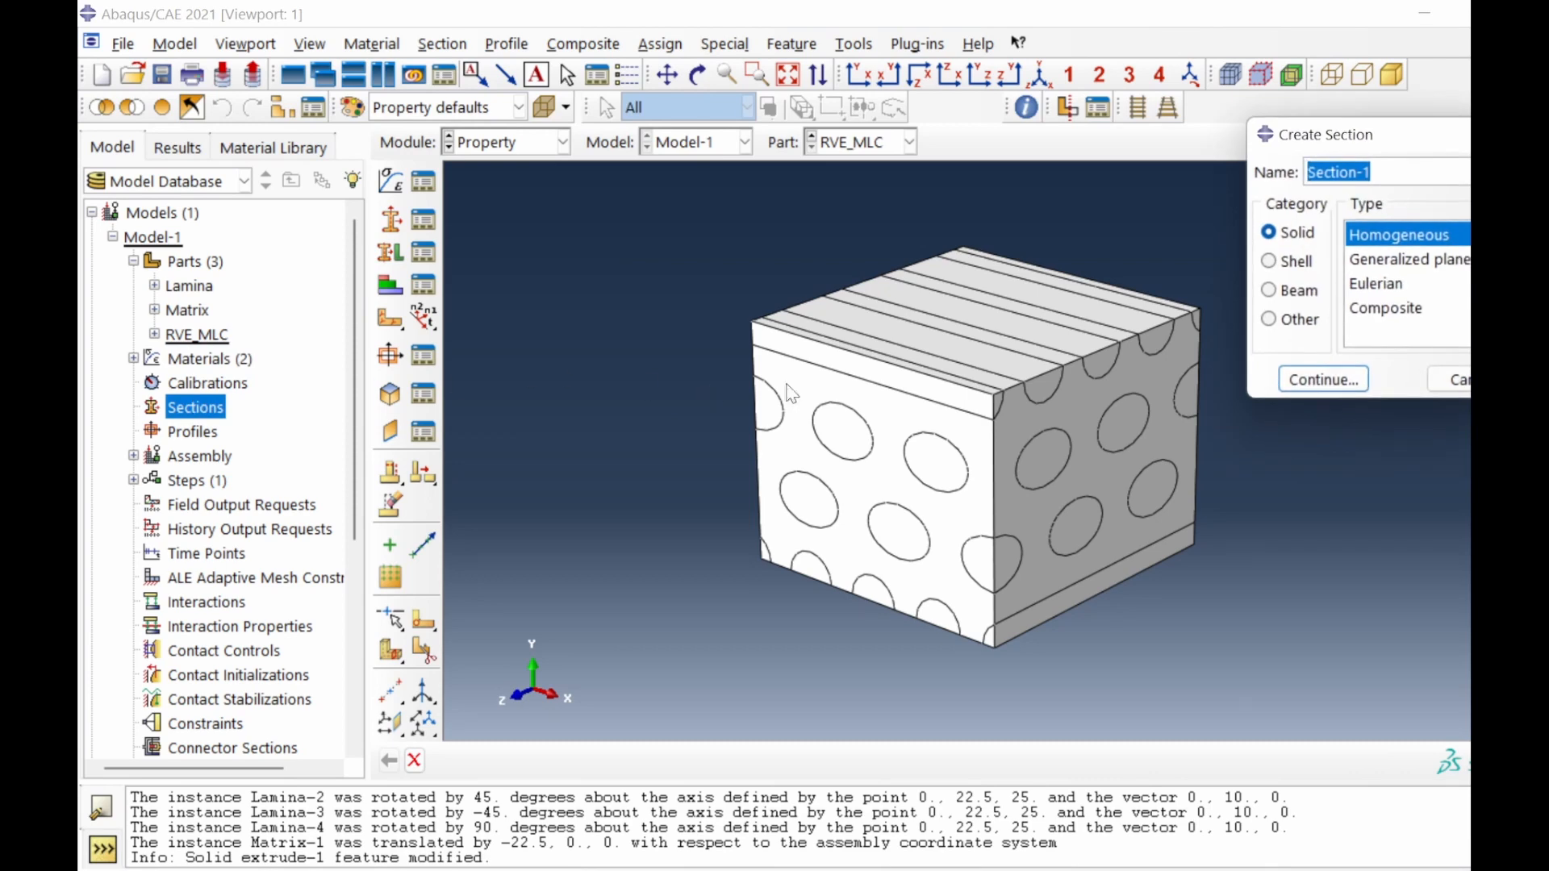
drag(1384, 134, 872, 234)
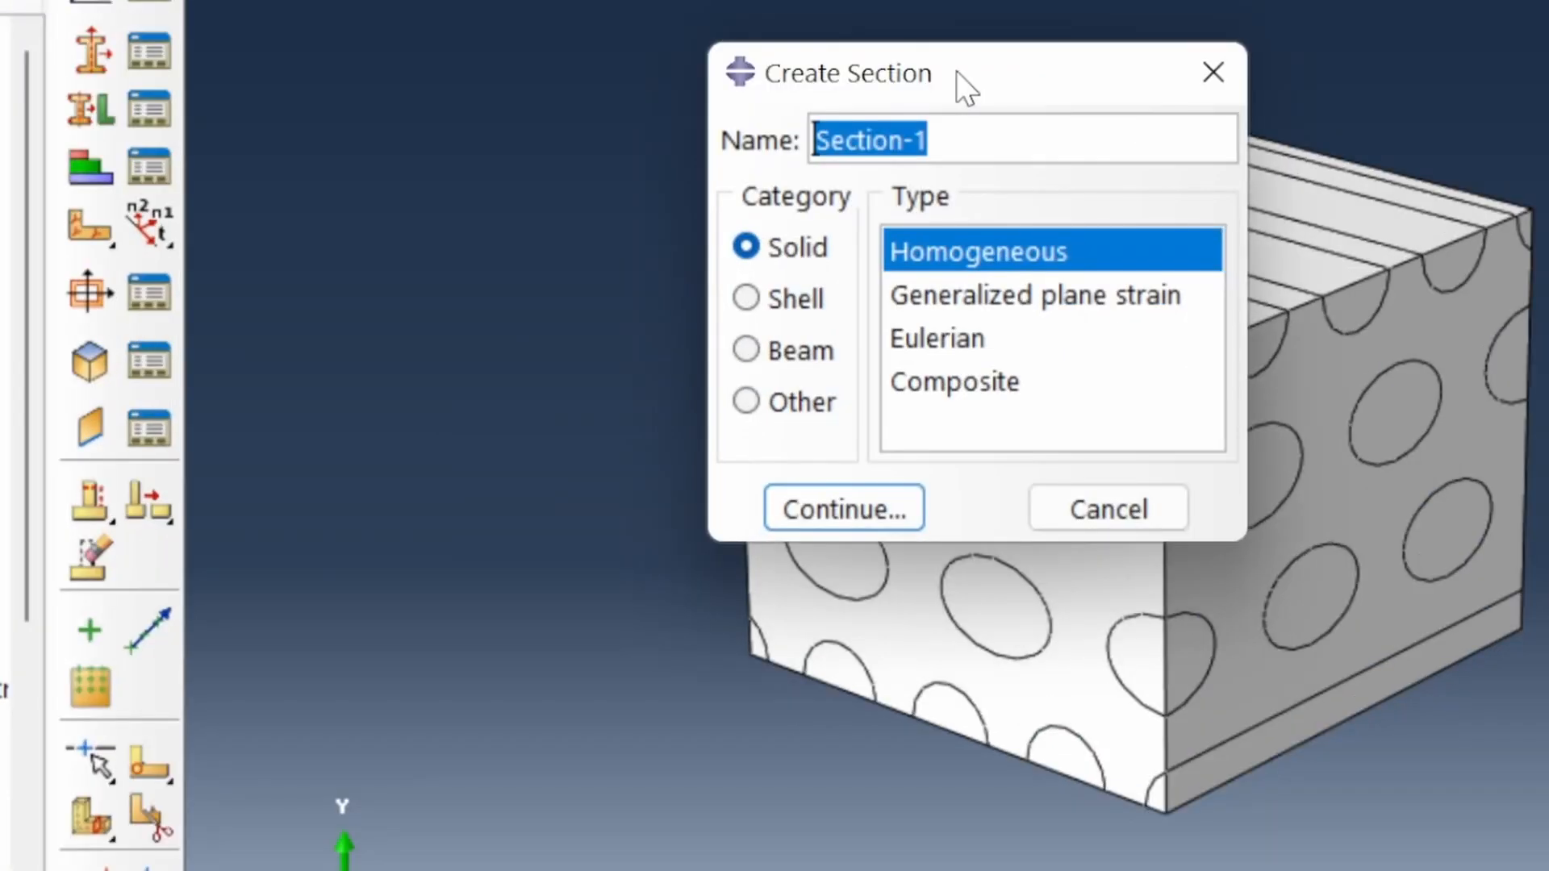
text(FibreSection)
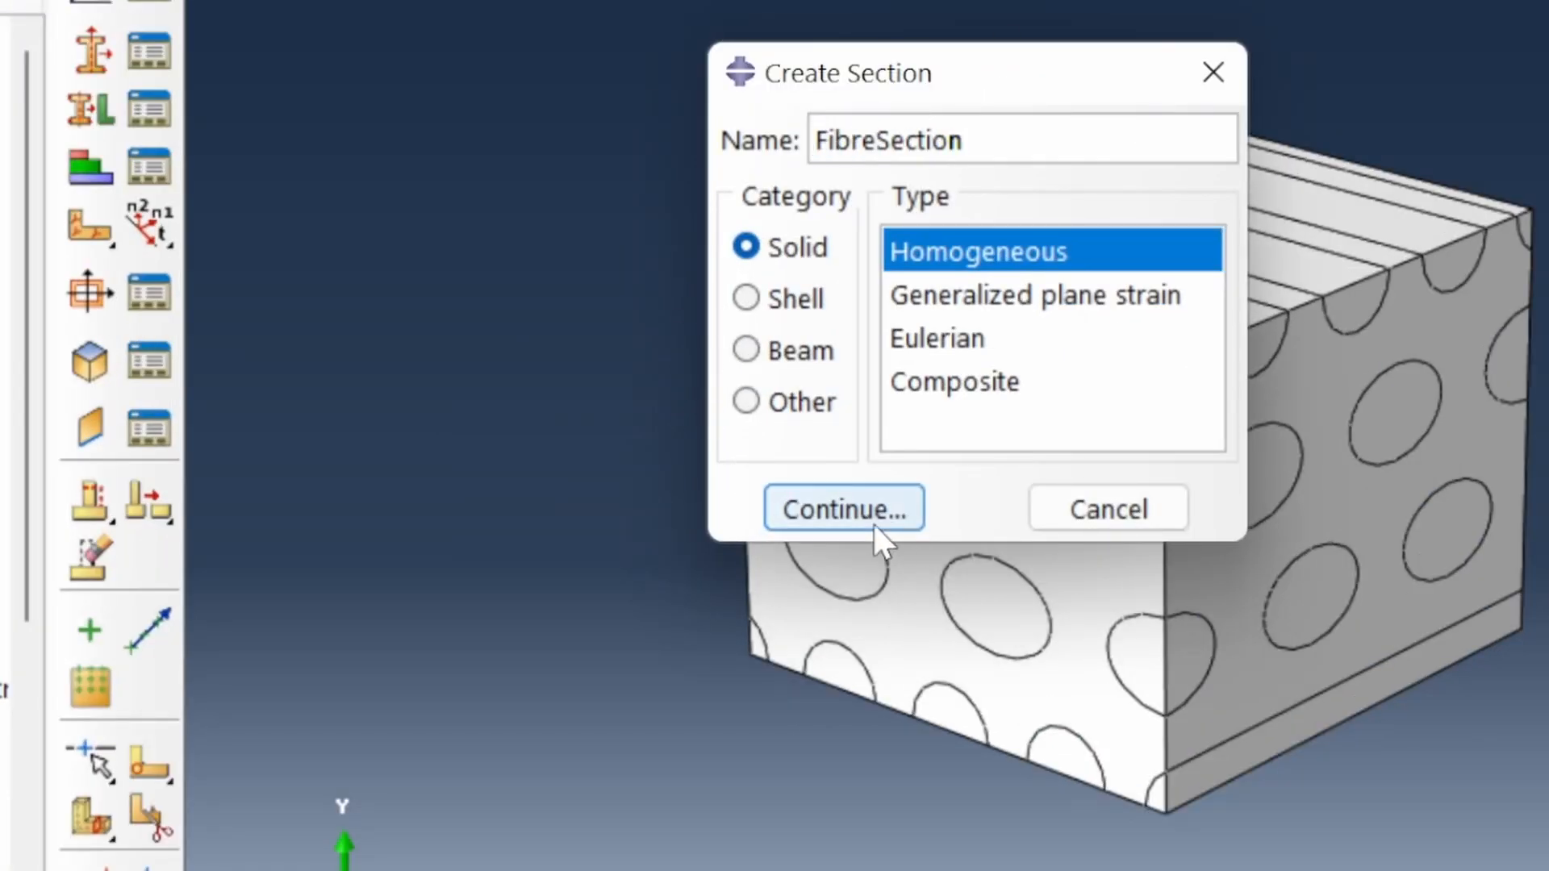
click(871, 516)
click(1385, 271)
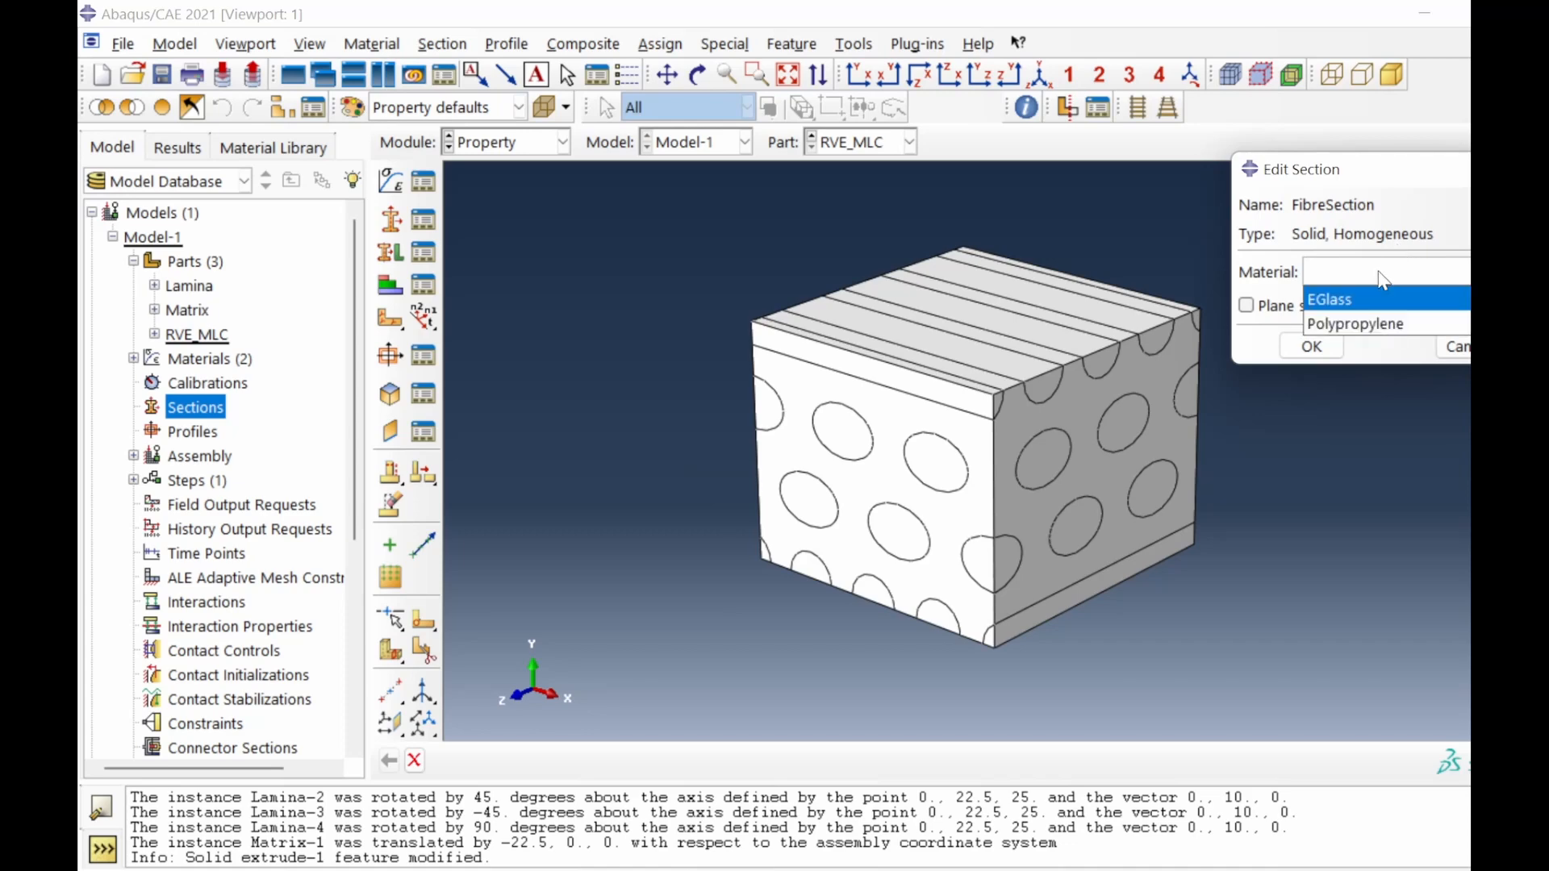
click(1343, 300)
click(1312, 346)
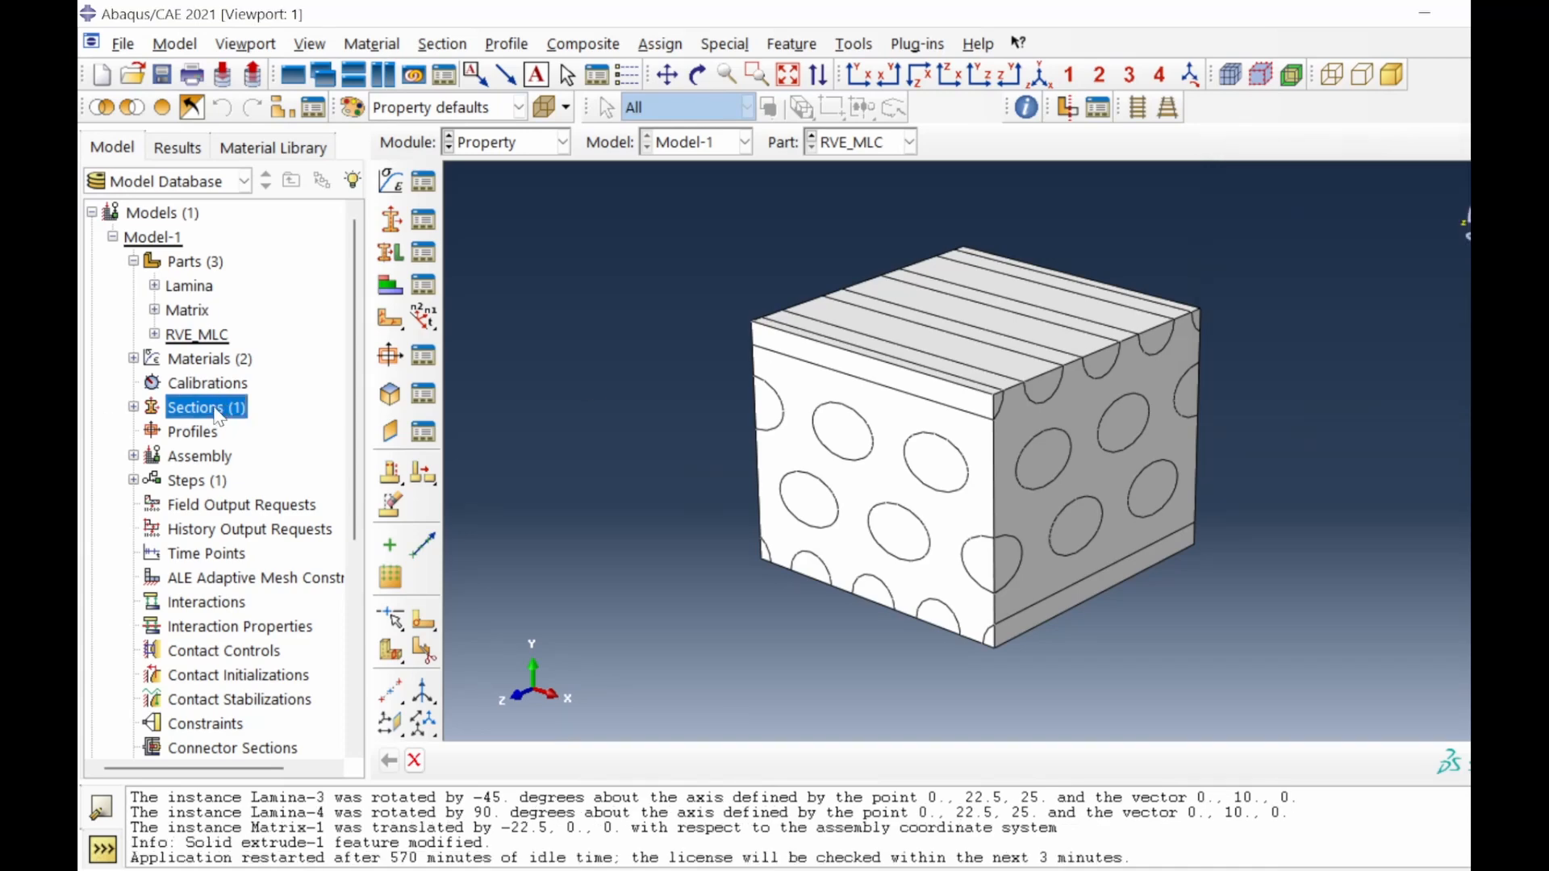
Create a solid homogeneous section named PPSection that uses the Polypropylene material.
double_click(211, 407)
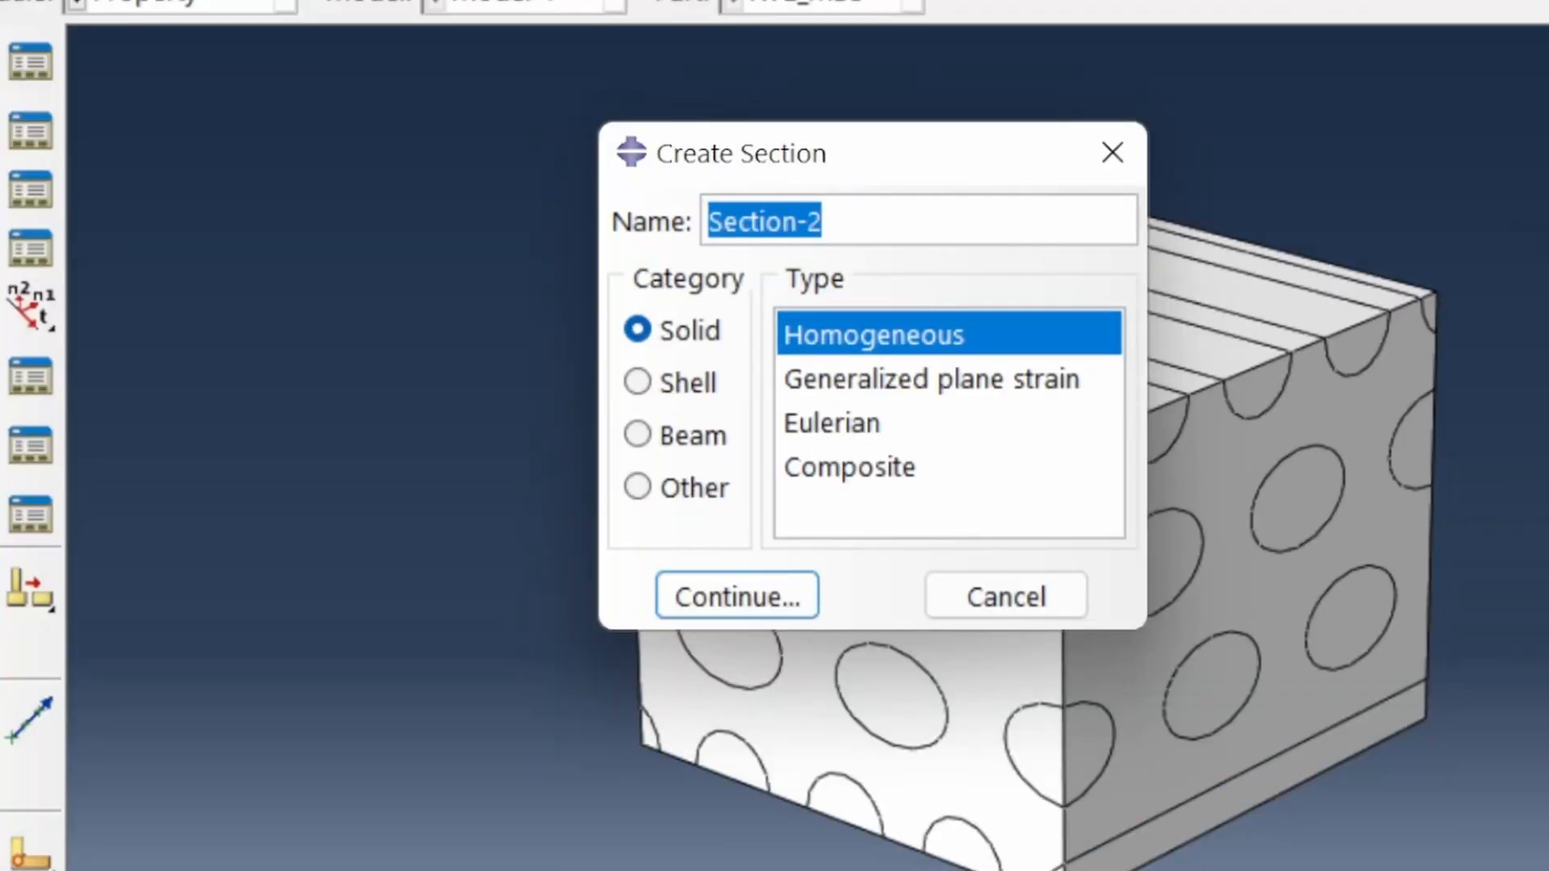
text(PPSection)
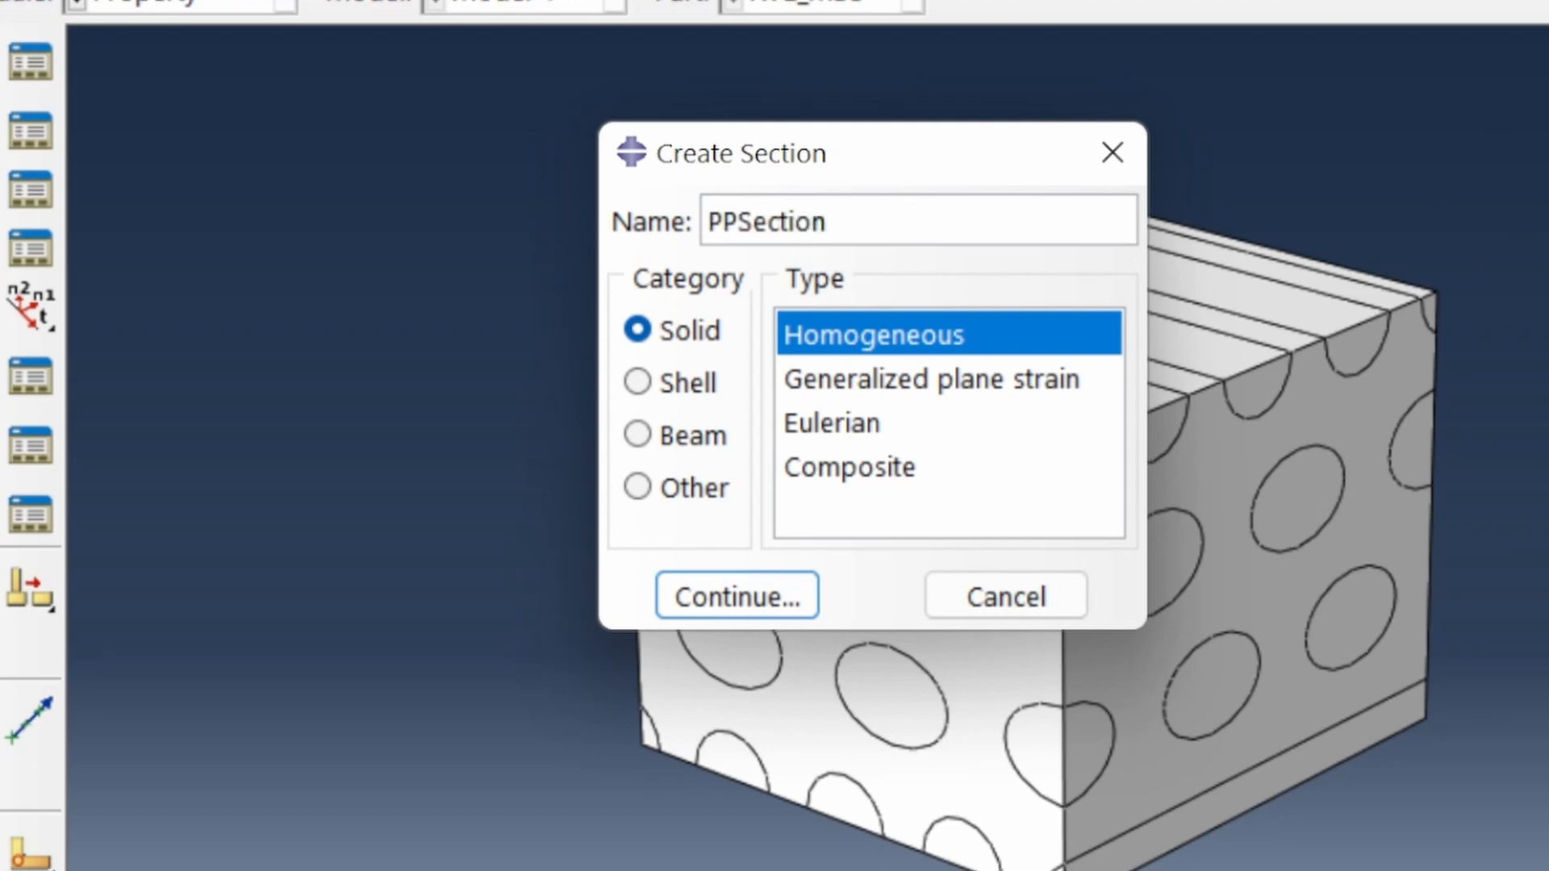
key(Return)
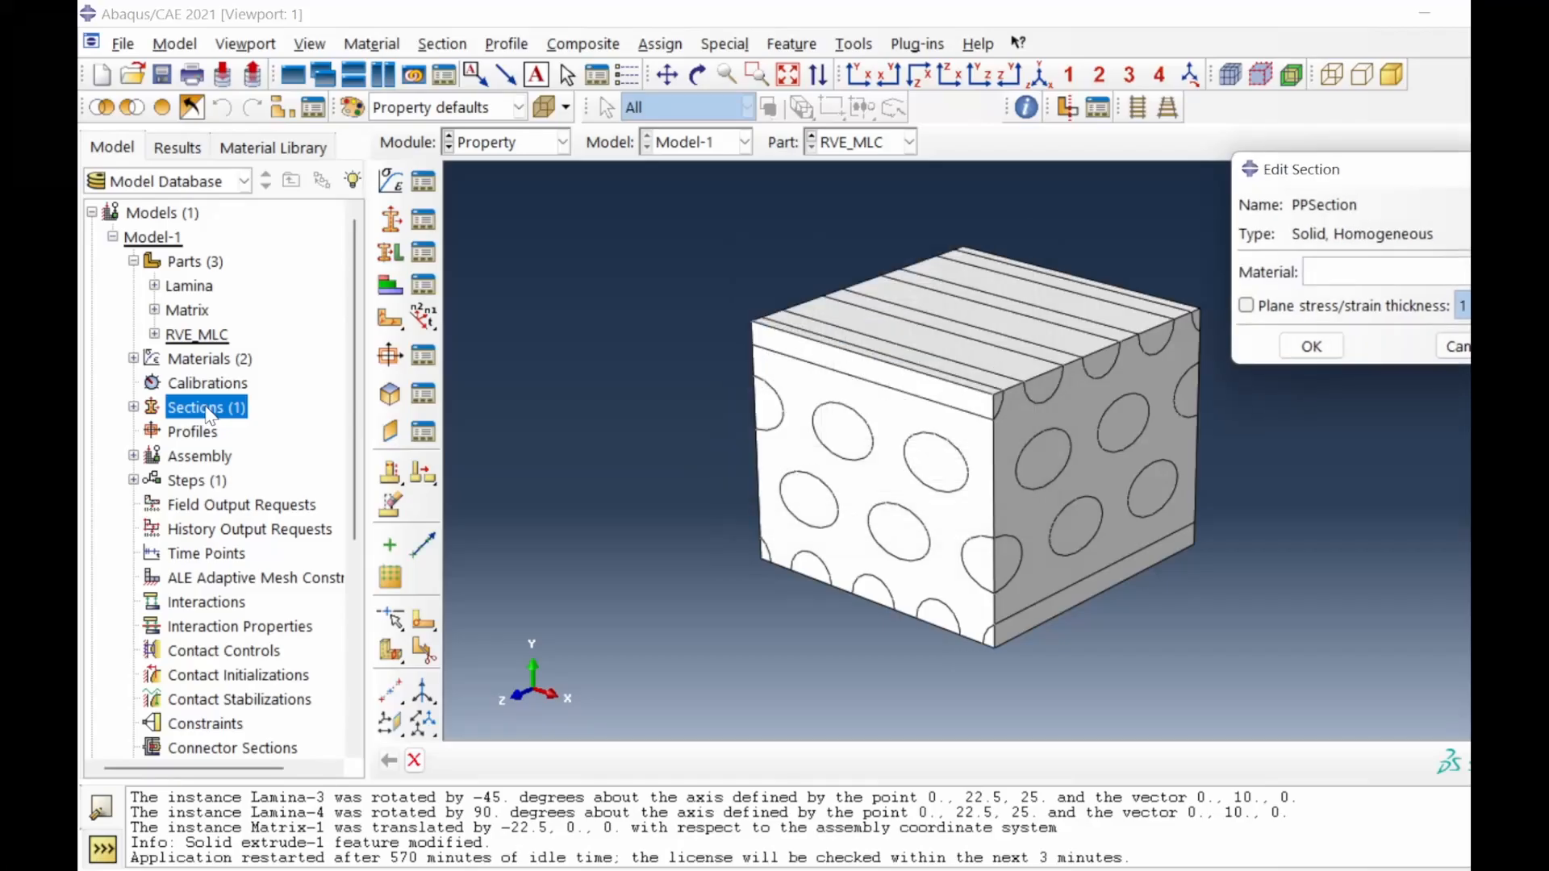
click(1410, 275)
click(1387, 323)
click(1310, 346)
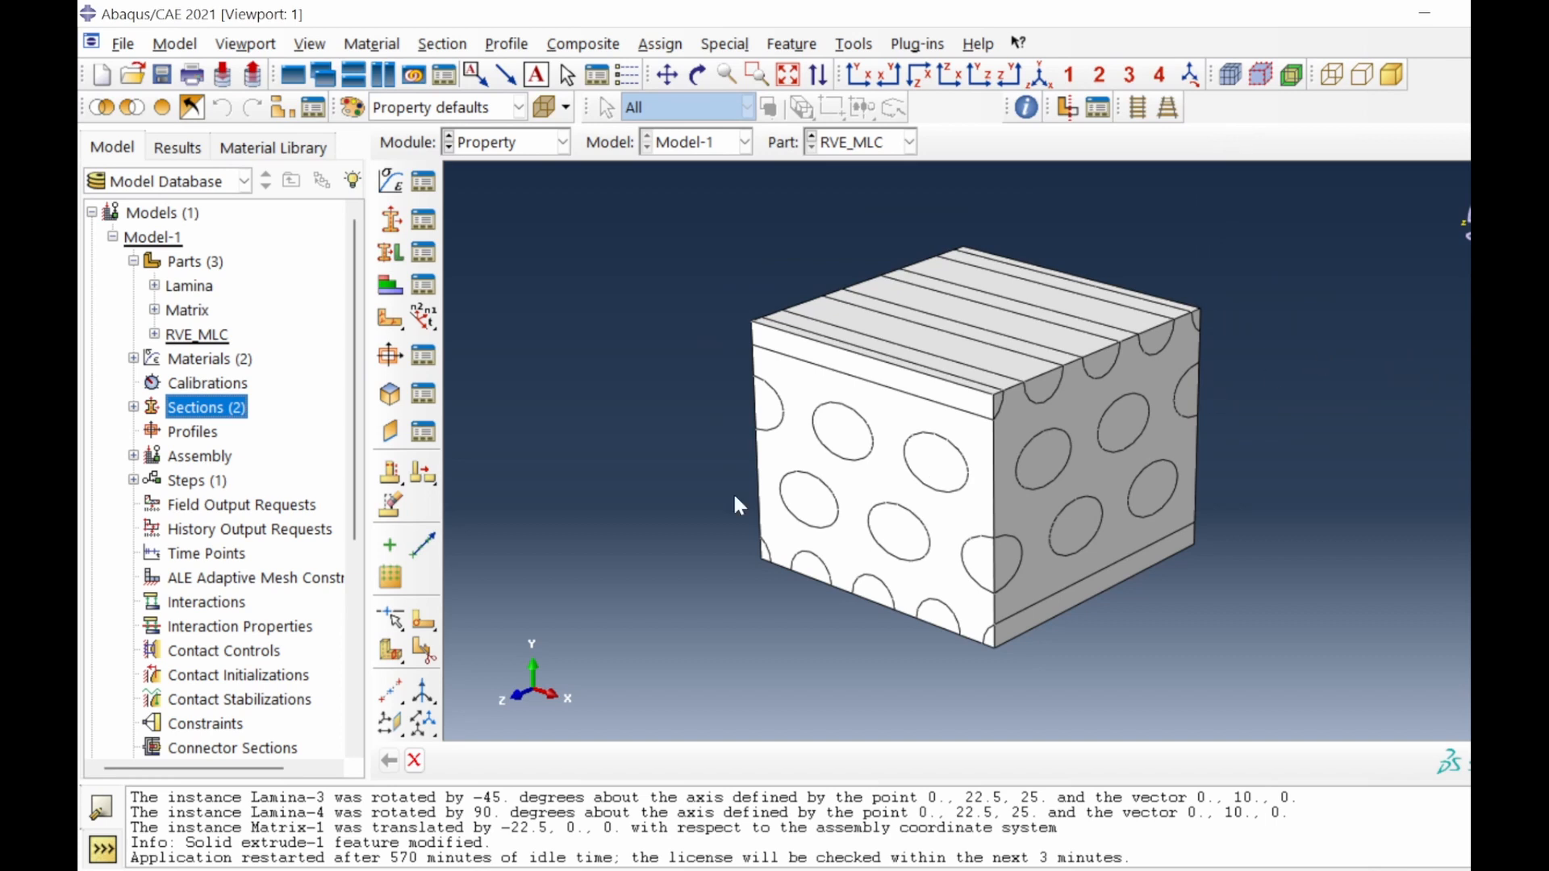
Assign PPSection to the matrix region of the RVE_MLC part without creating a set.
click(154, 335)
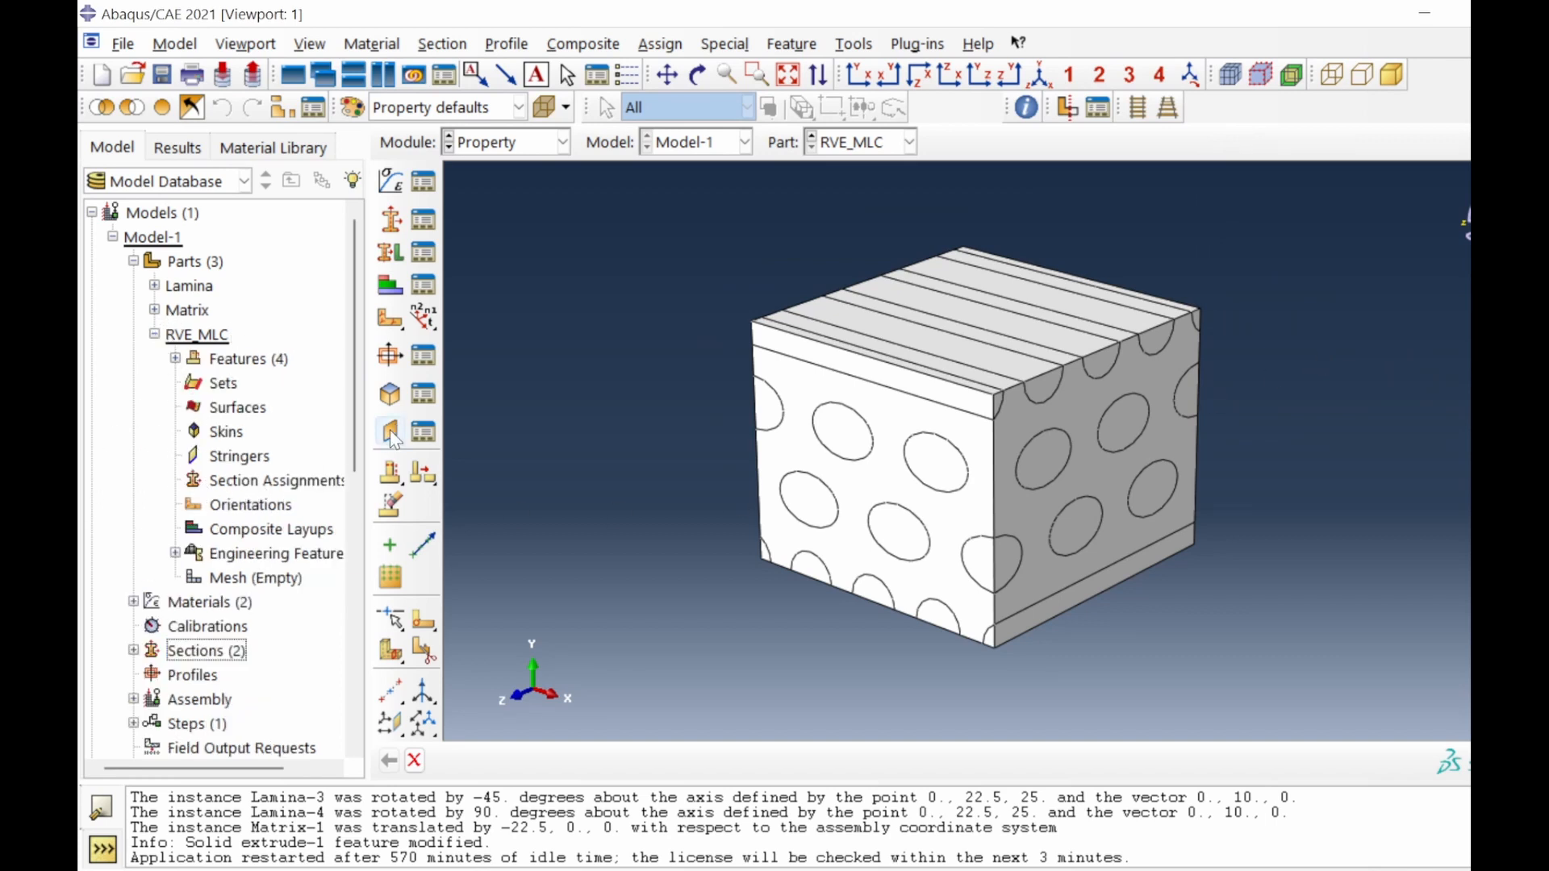
drag(368, 439, 414, 441)
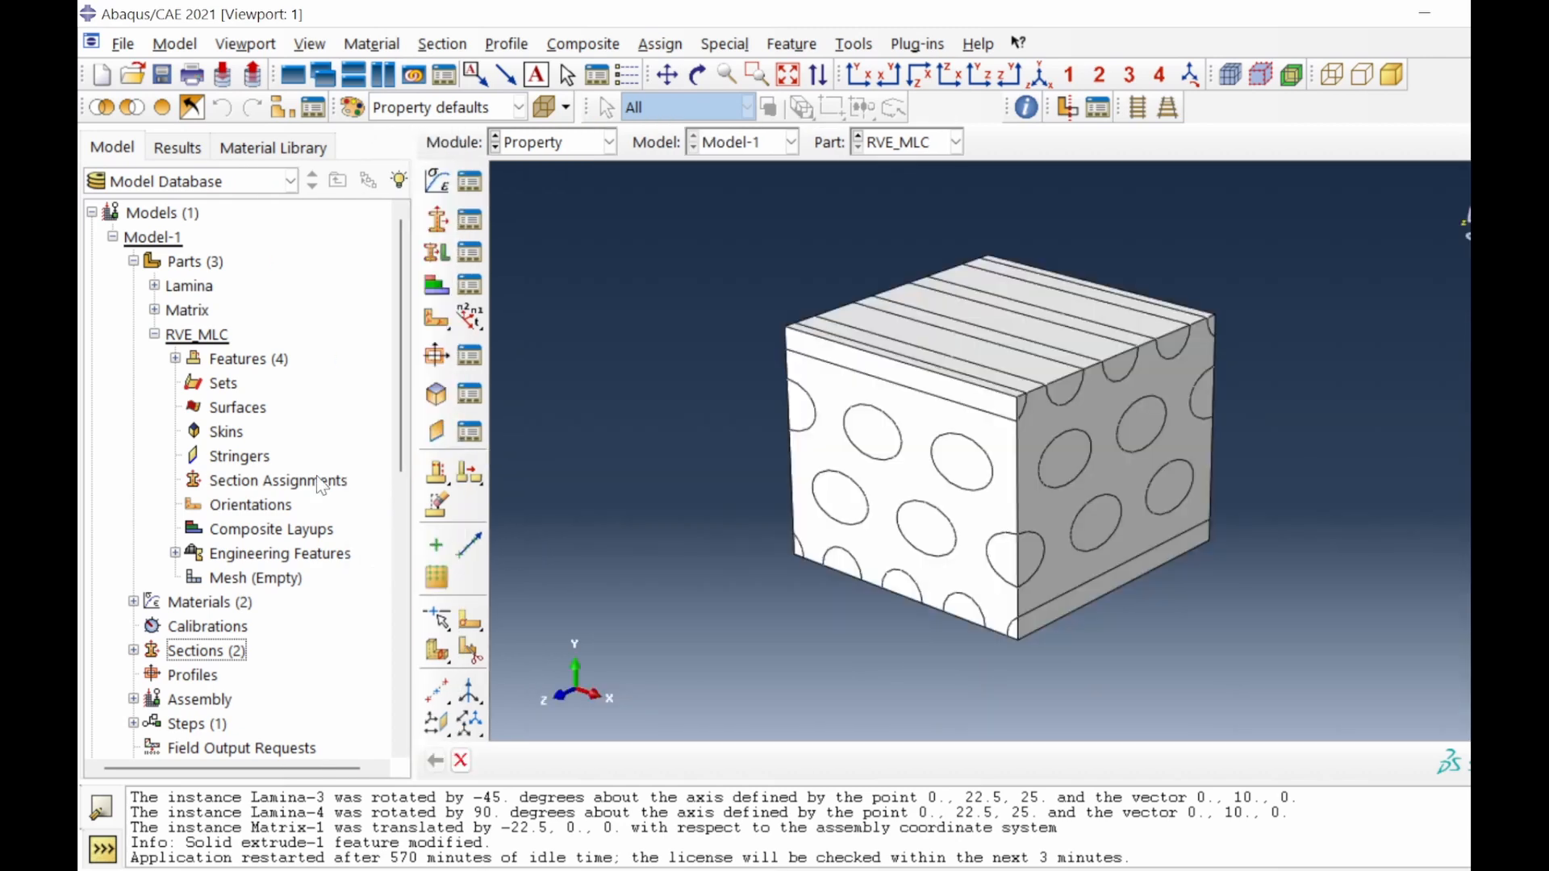
double_click(317, 481)
click(818, 763)
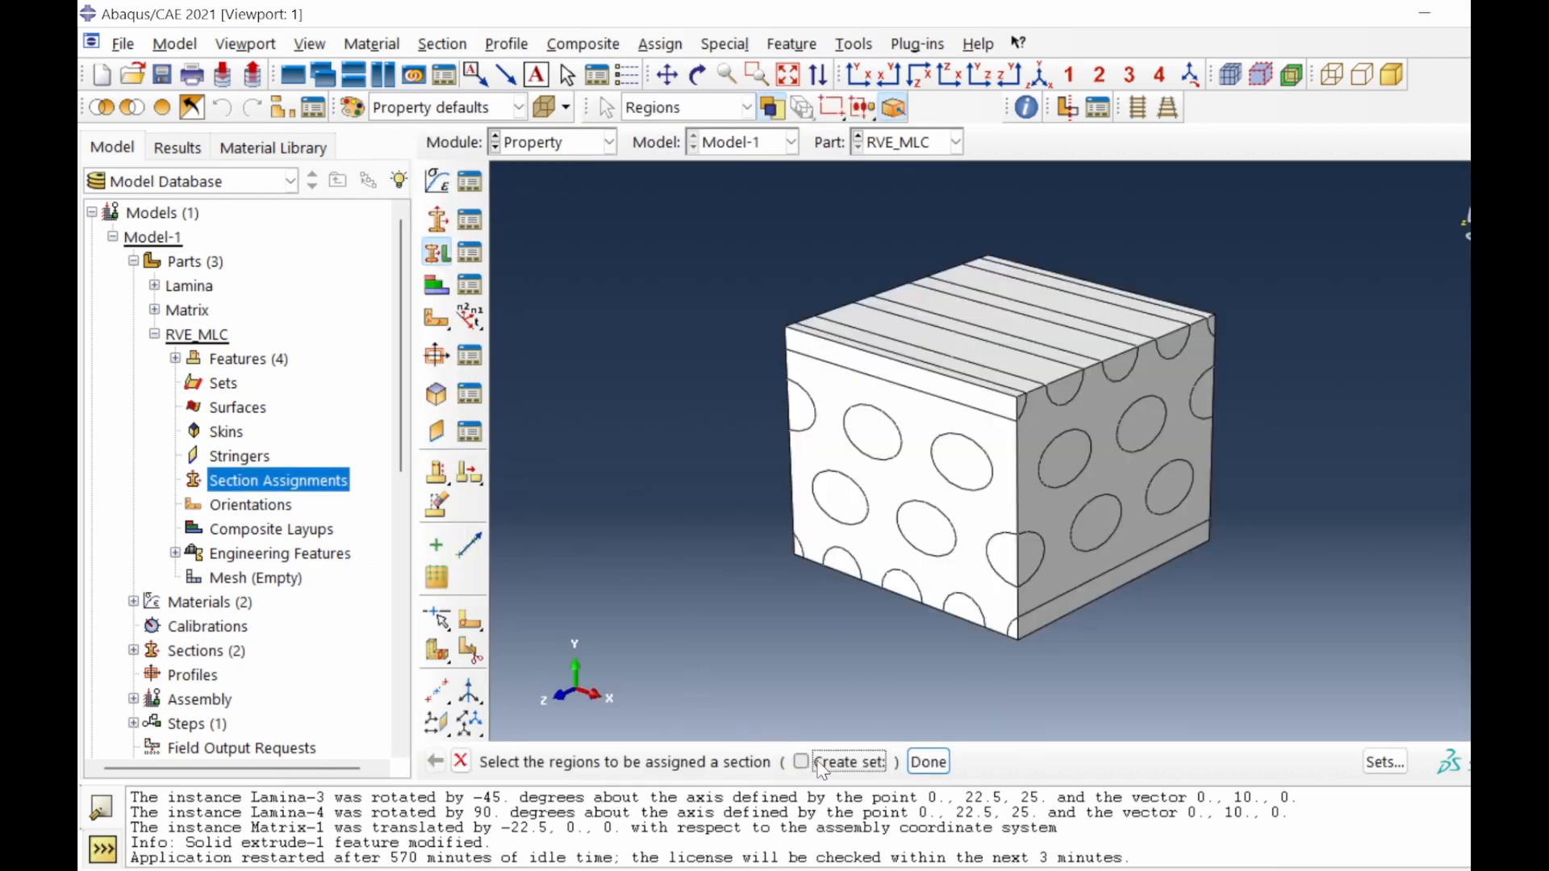
click(805, 468)
click(926, 762)
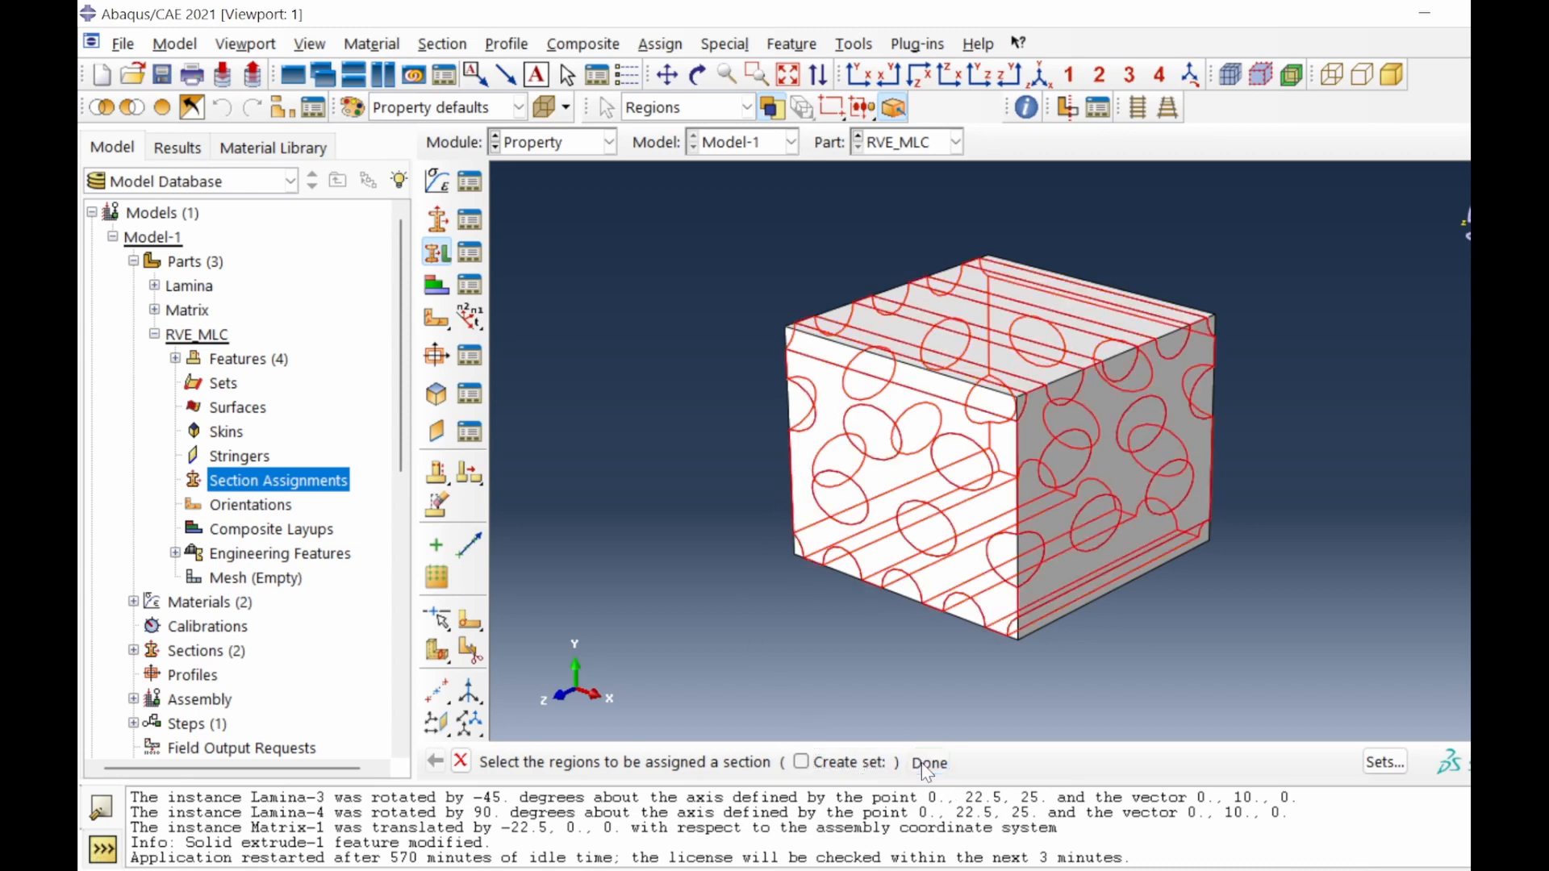
click(1354, 372)
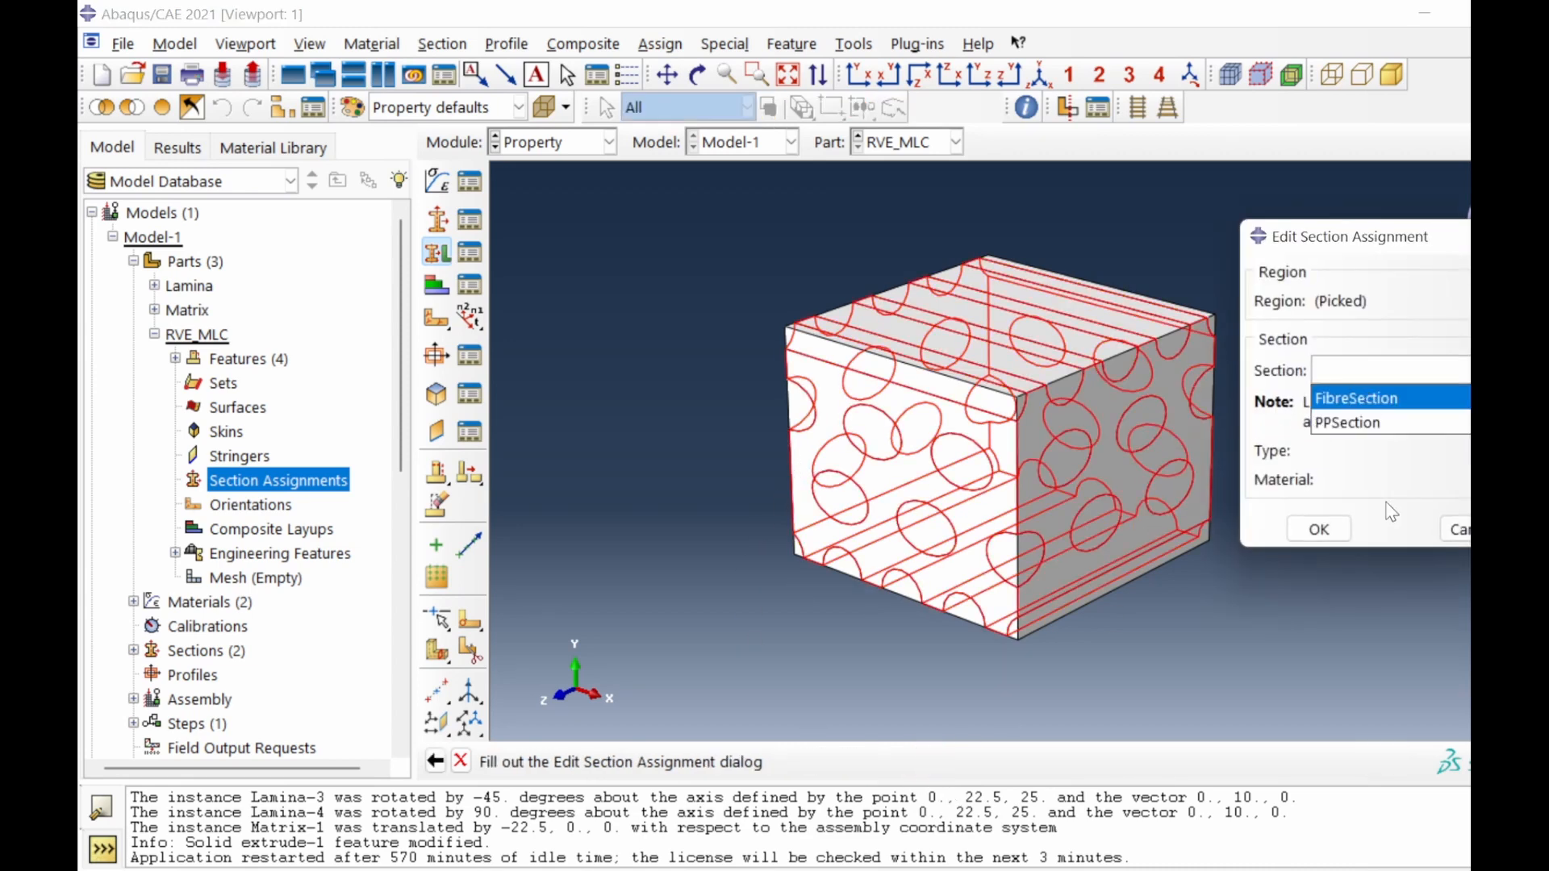
click(1355, 422)
click(1318, 529)
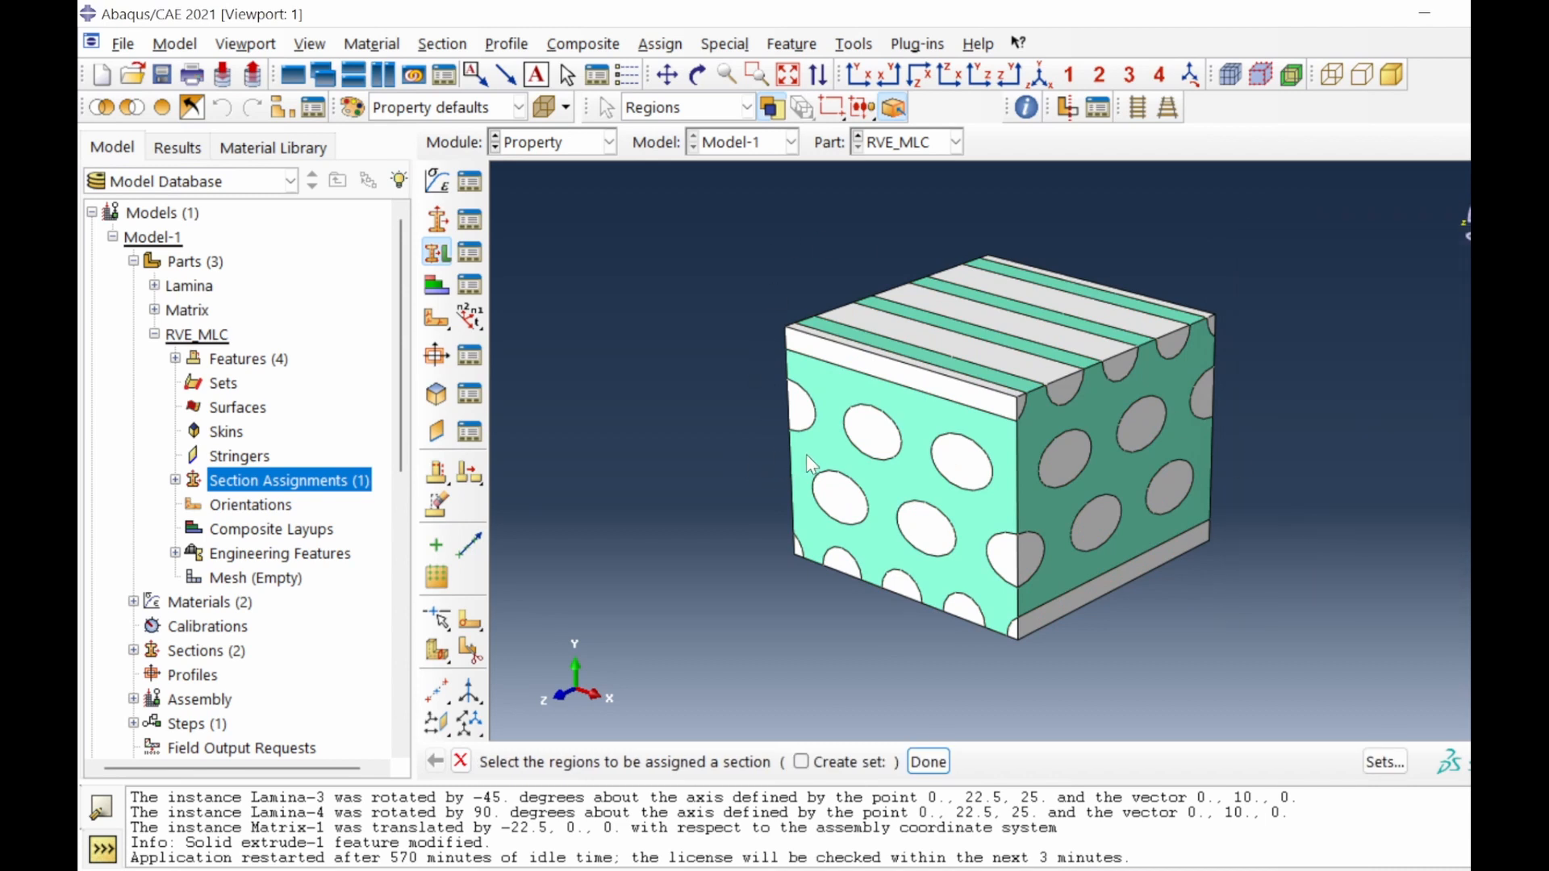
Assign FibreSection to all the remaining fibre regions of the RVE_MLC part.
drag(701, 172, 1451, 763)
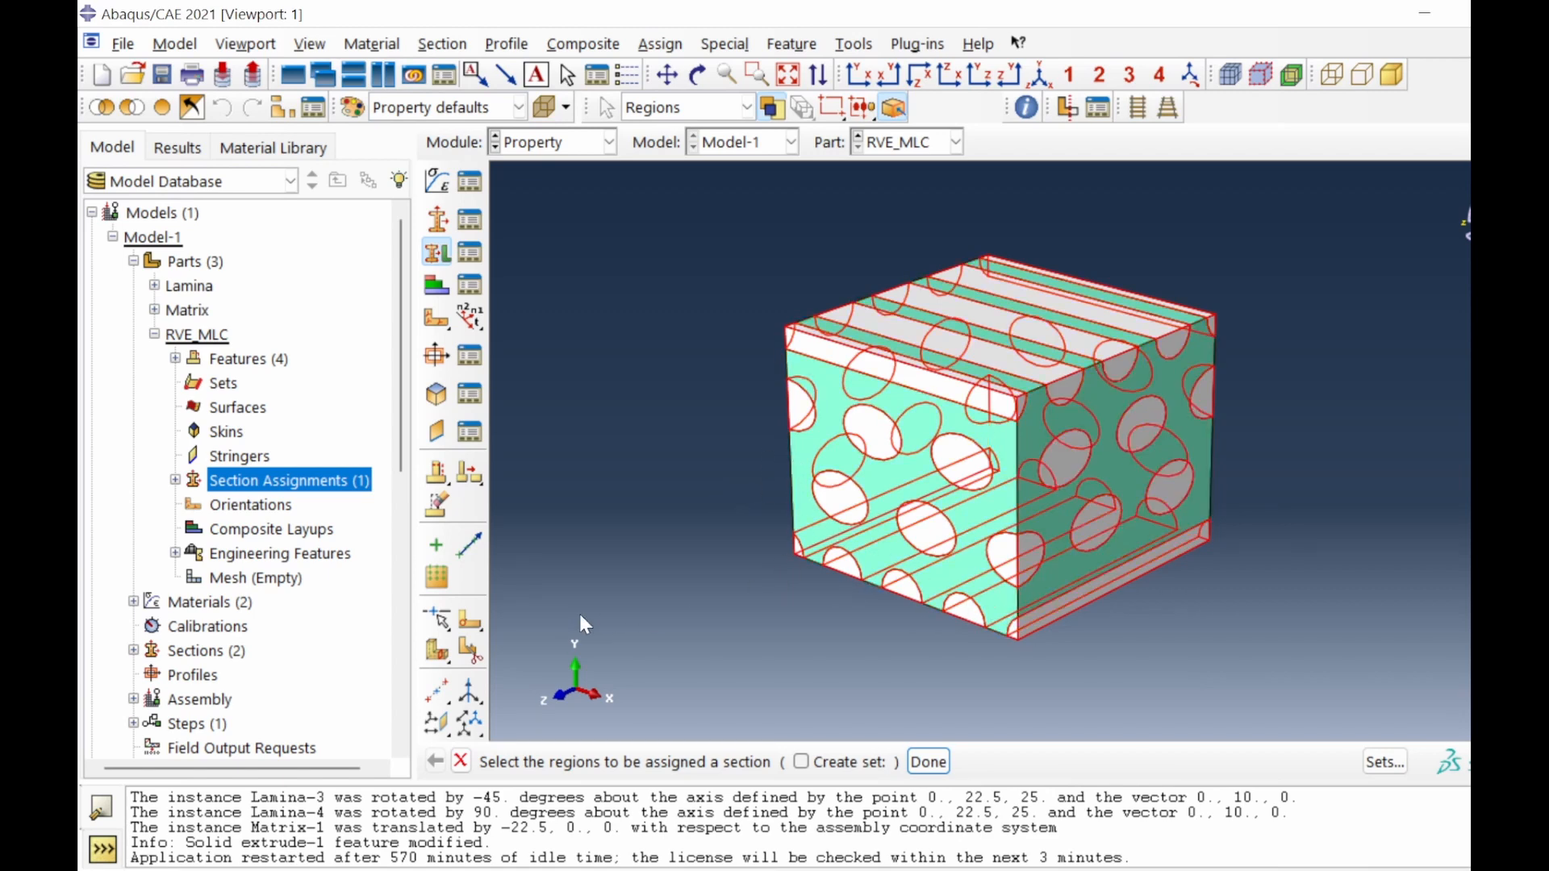
click(928, 762)
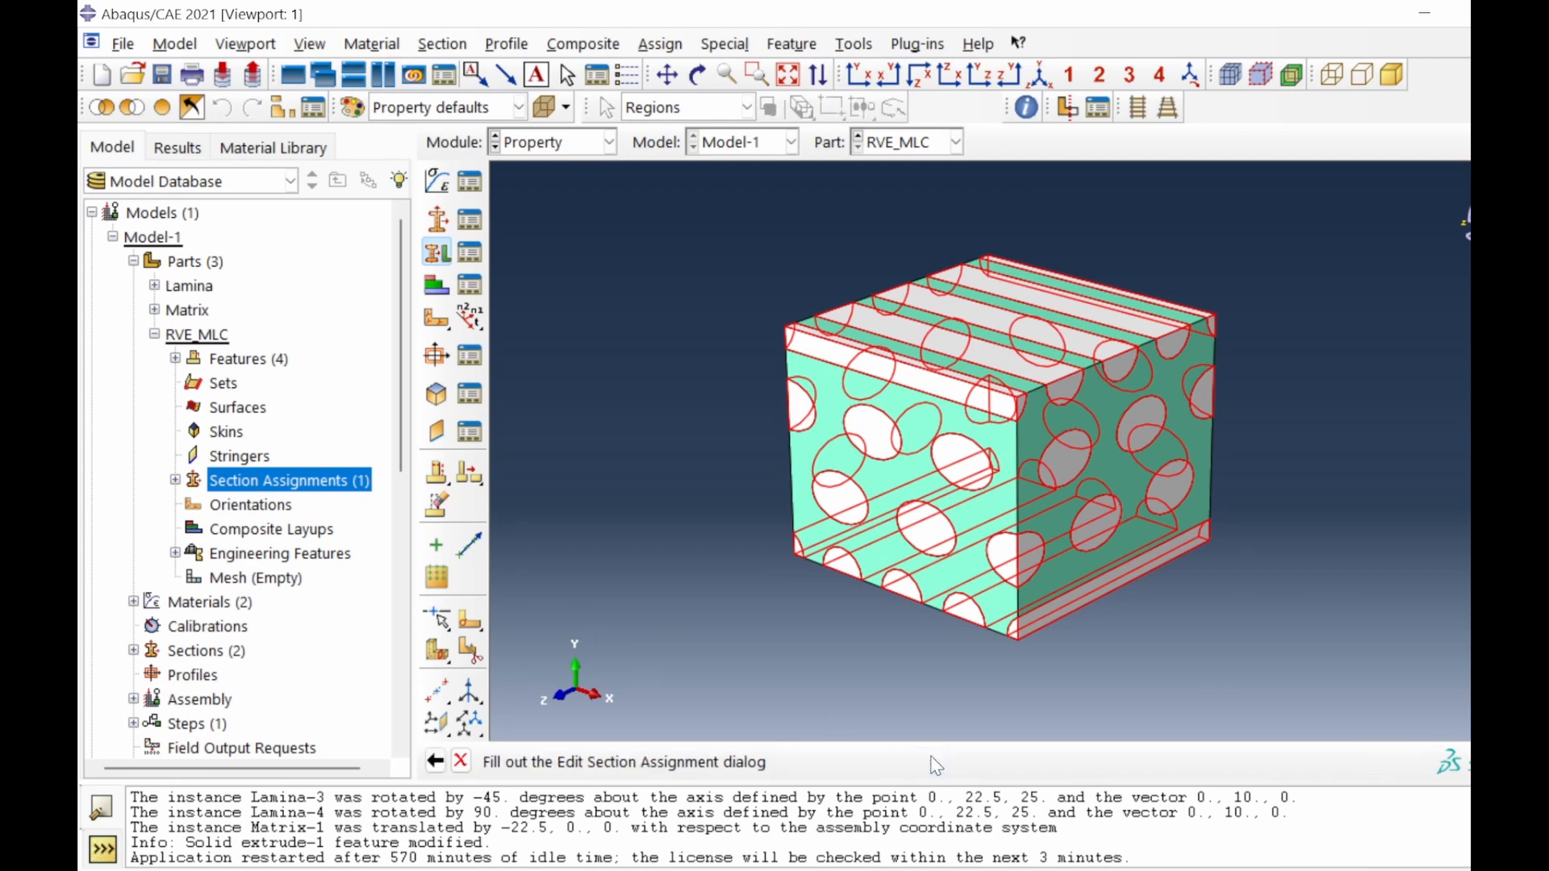
click(1404, 383)
click(1372, 398)
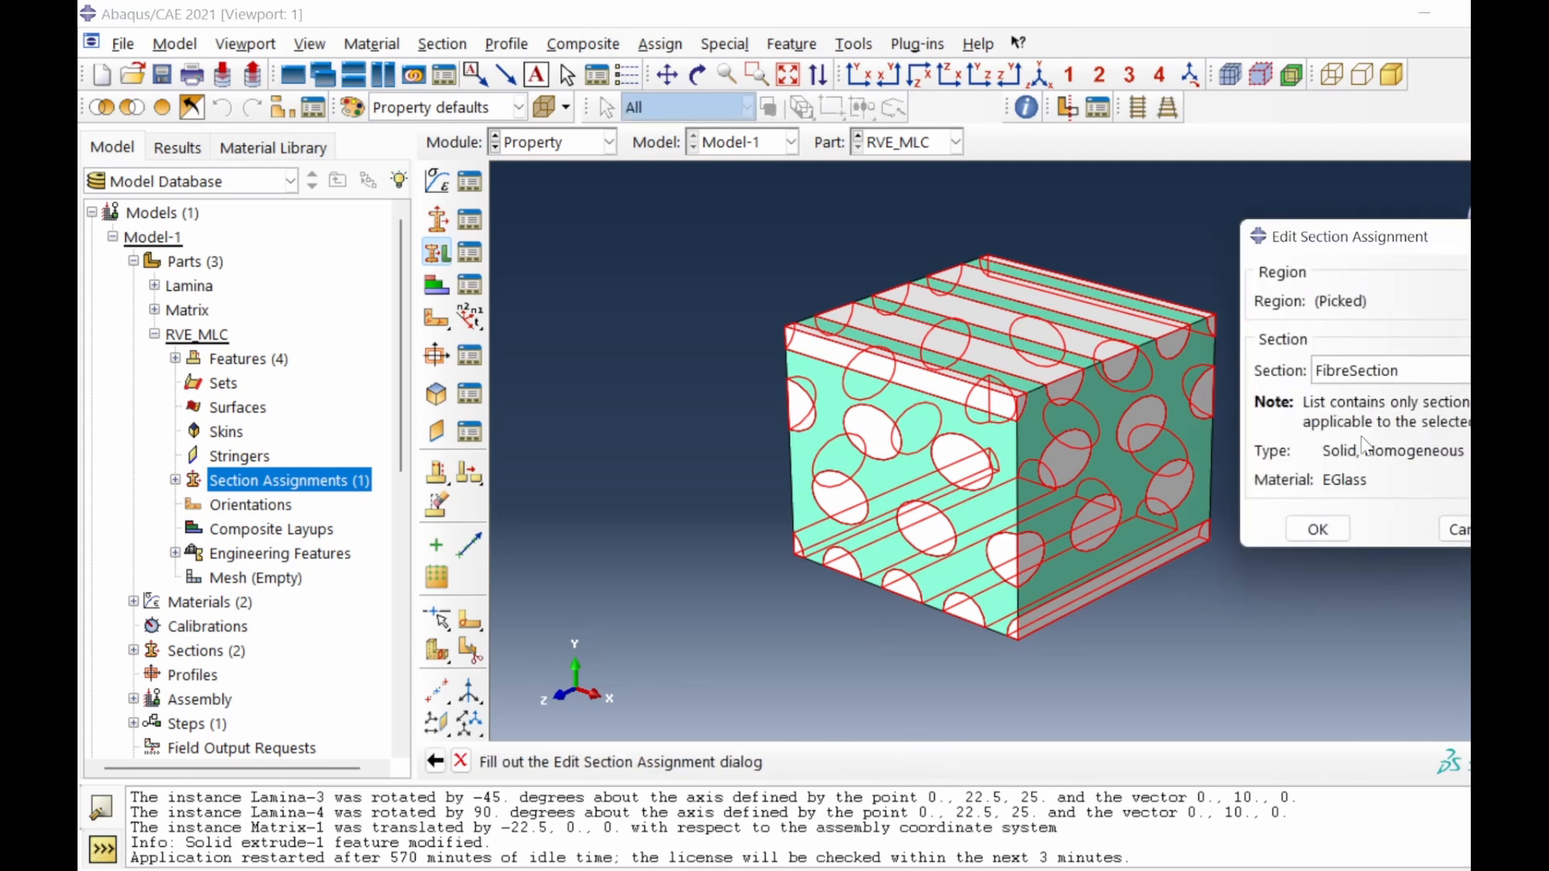
click(1319, 529)
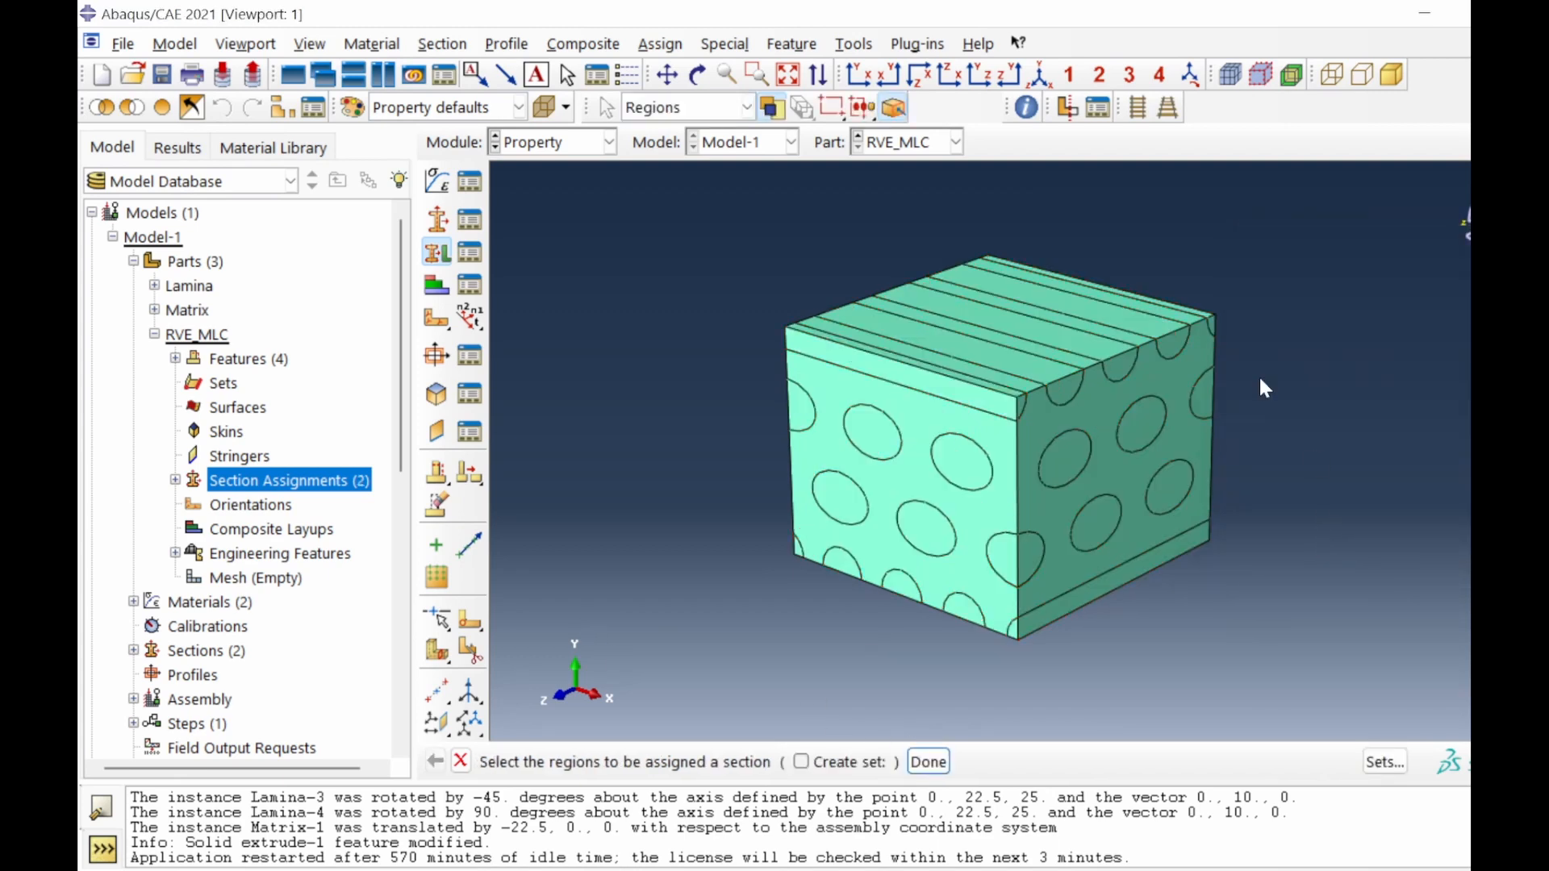
Colour-code the RVE_MLC part by materials and rotate it to inspect the fibre and matrix regions.
click(675, 113)
click(463, 110)
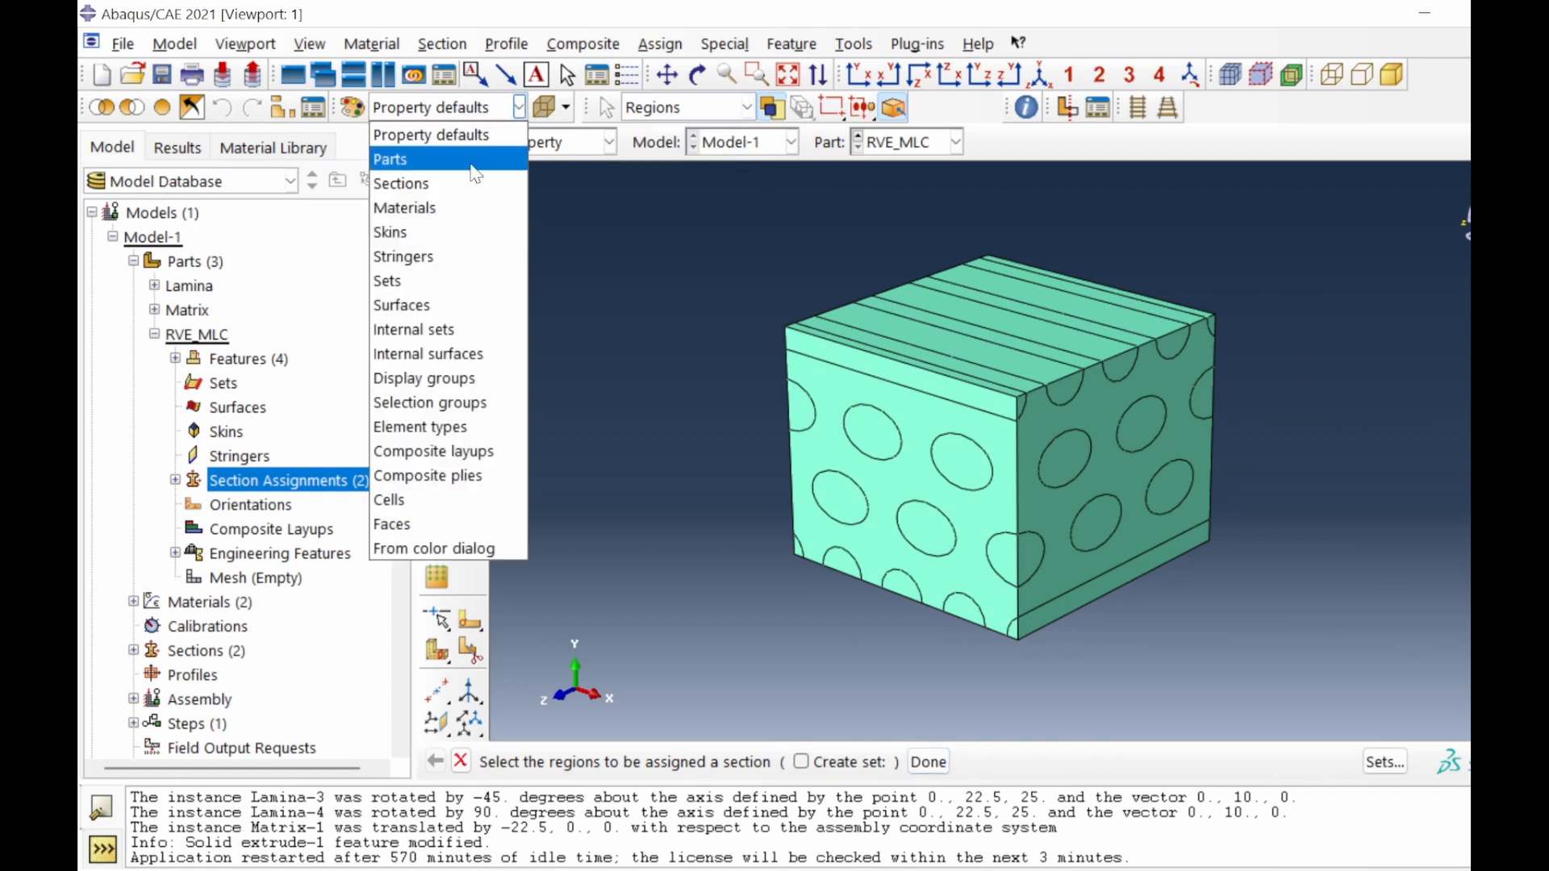
click(472, 209)
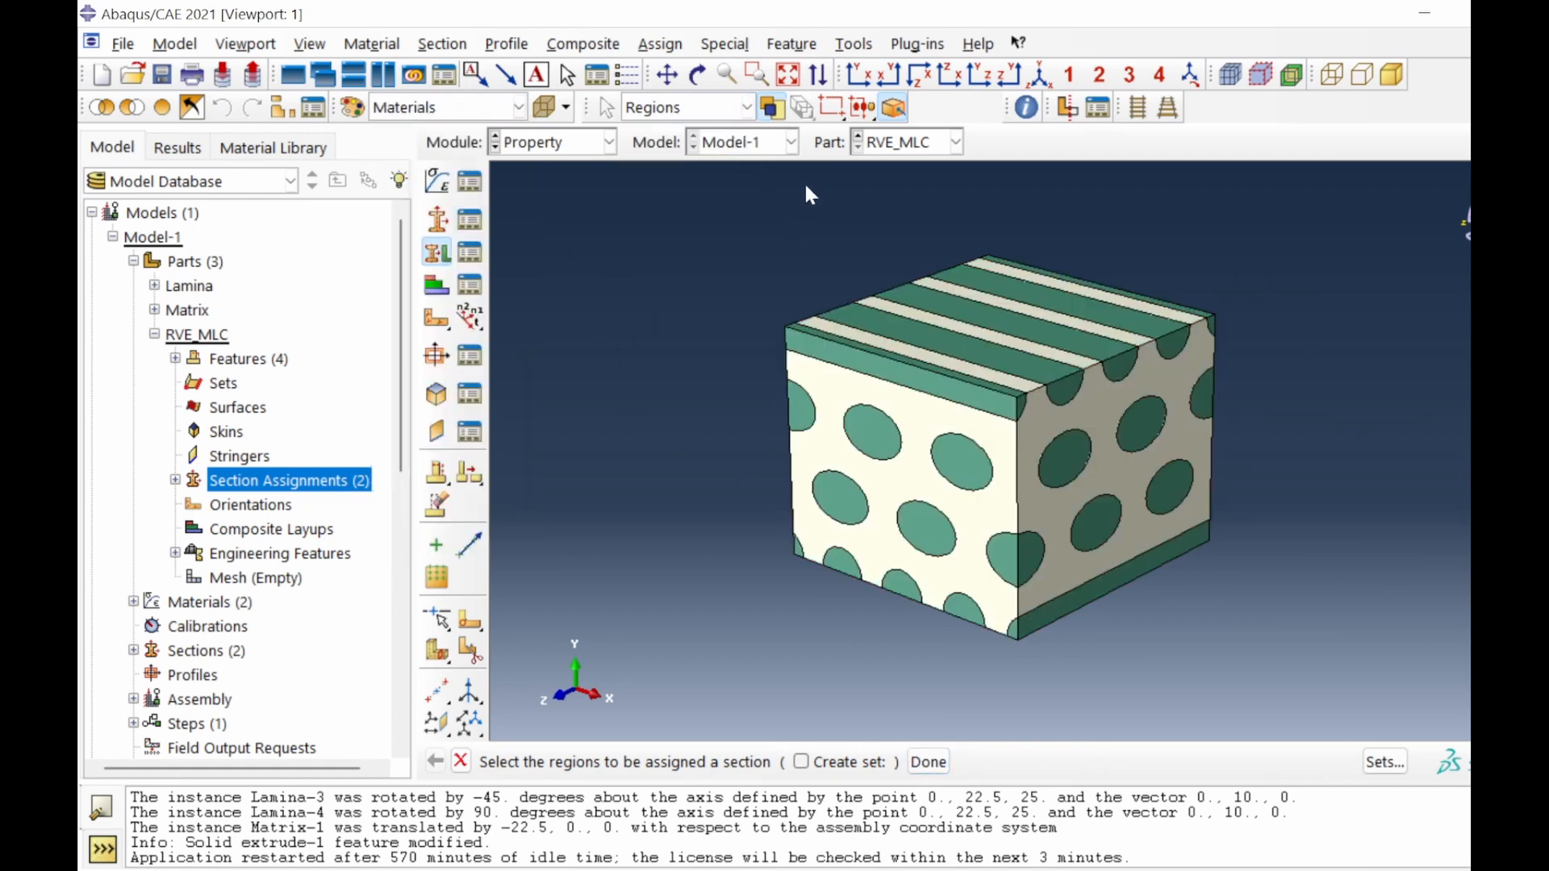
click(698, 75)
drag(1049, 428, 1077, 461)
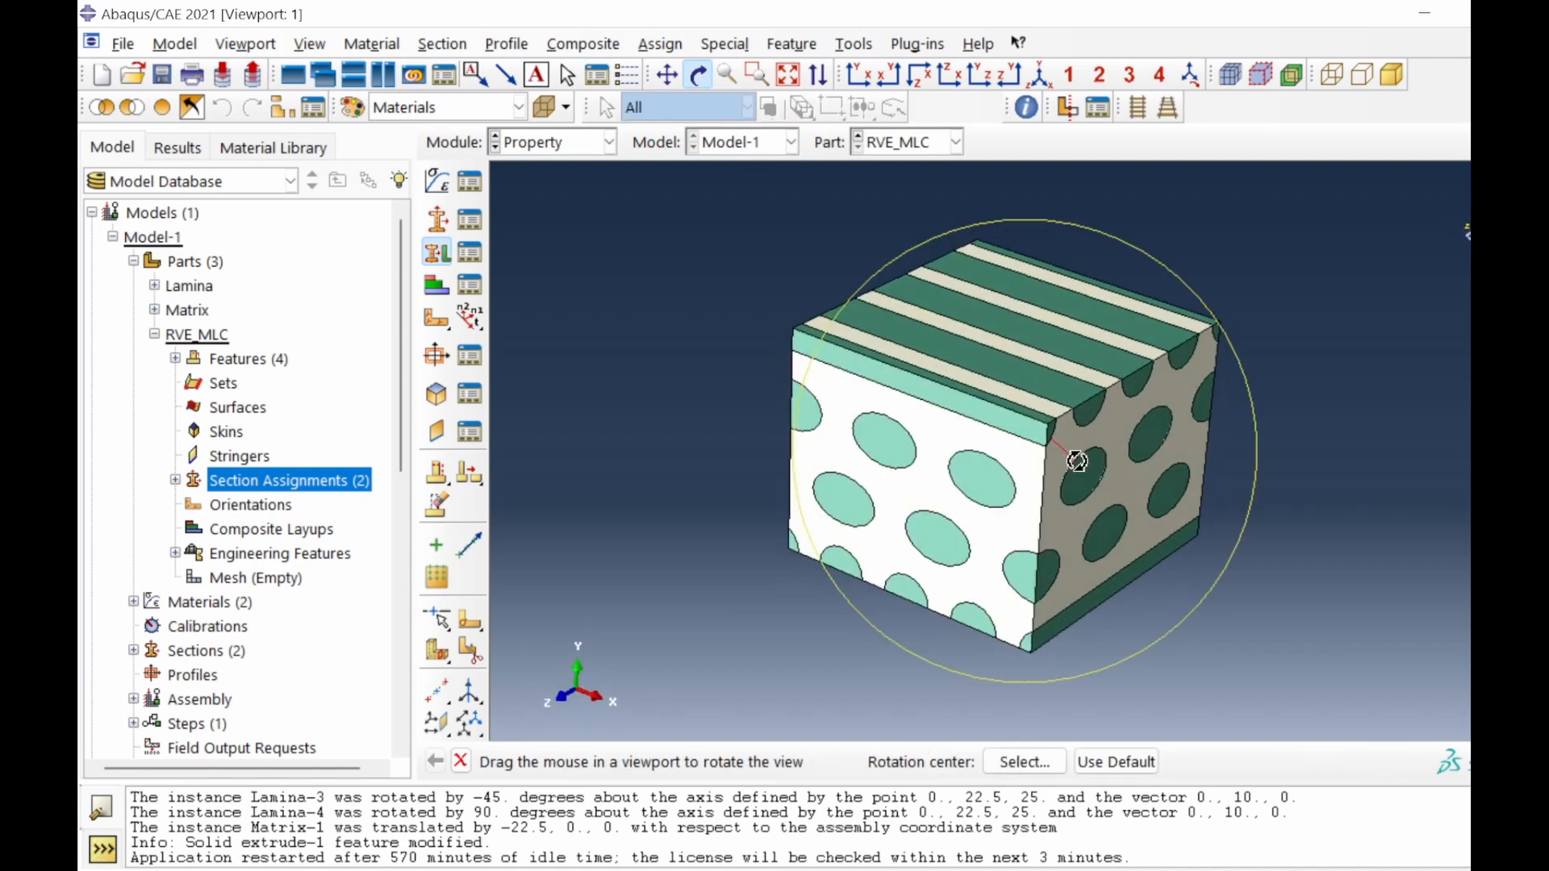
Seed the RVE_MLC part for meshing with an approximate global size of 1.4.
double_click(283, 581)
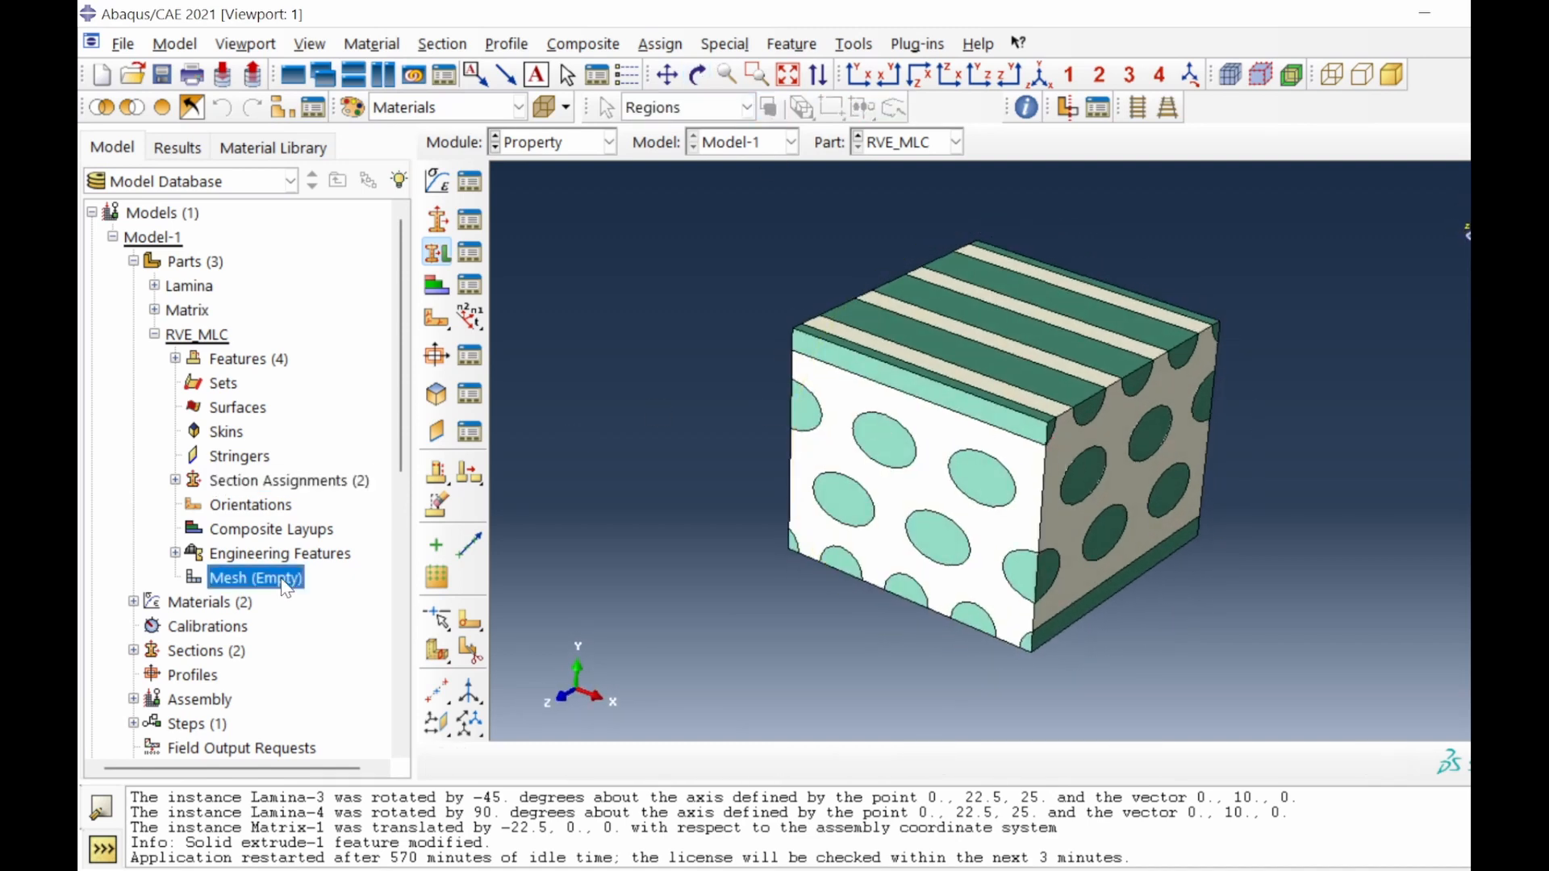
click(440, 184)
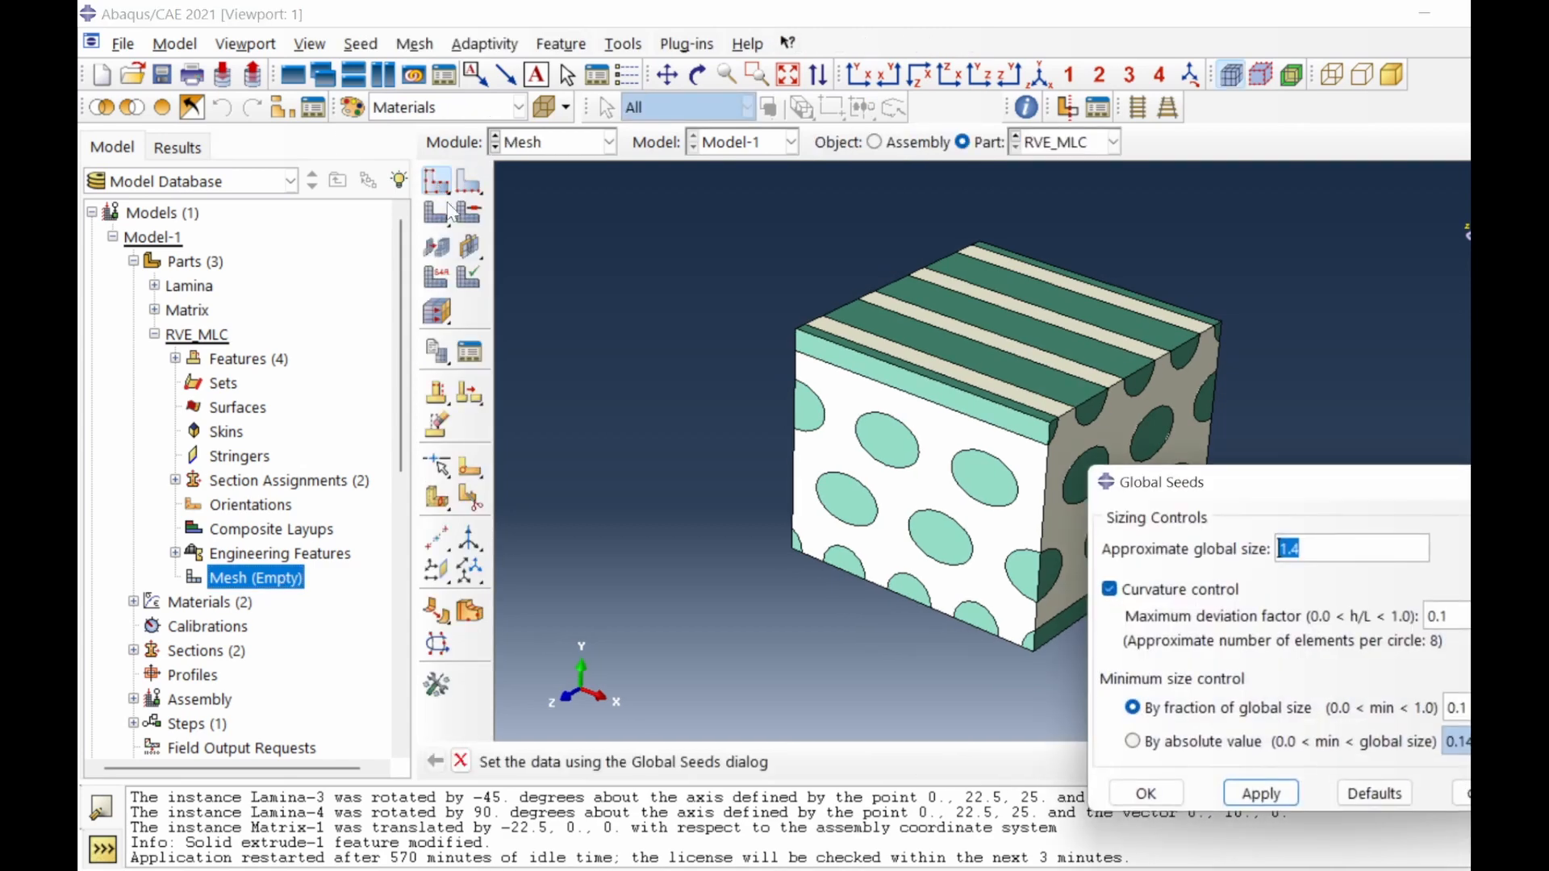
click(1259, 793)
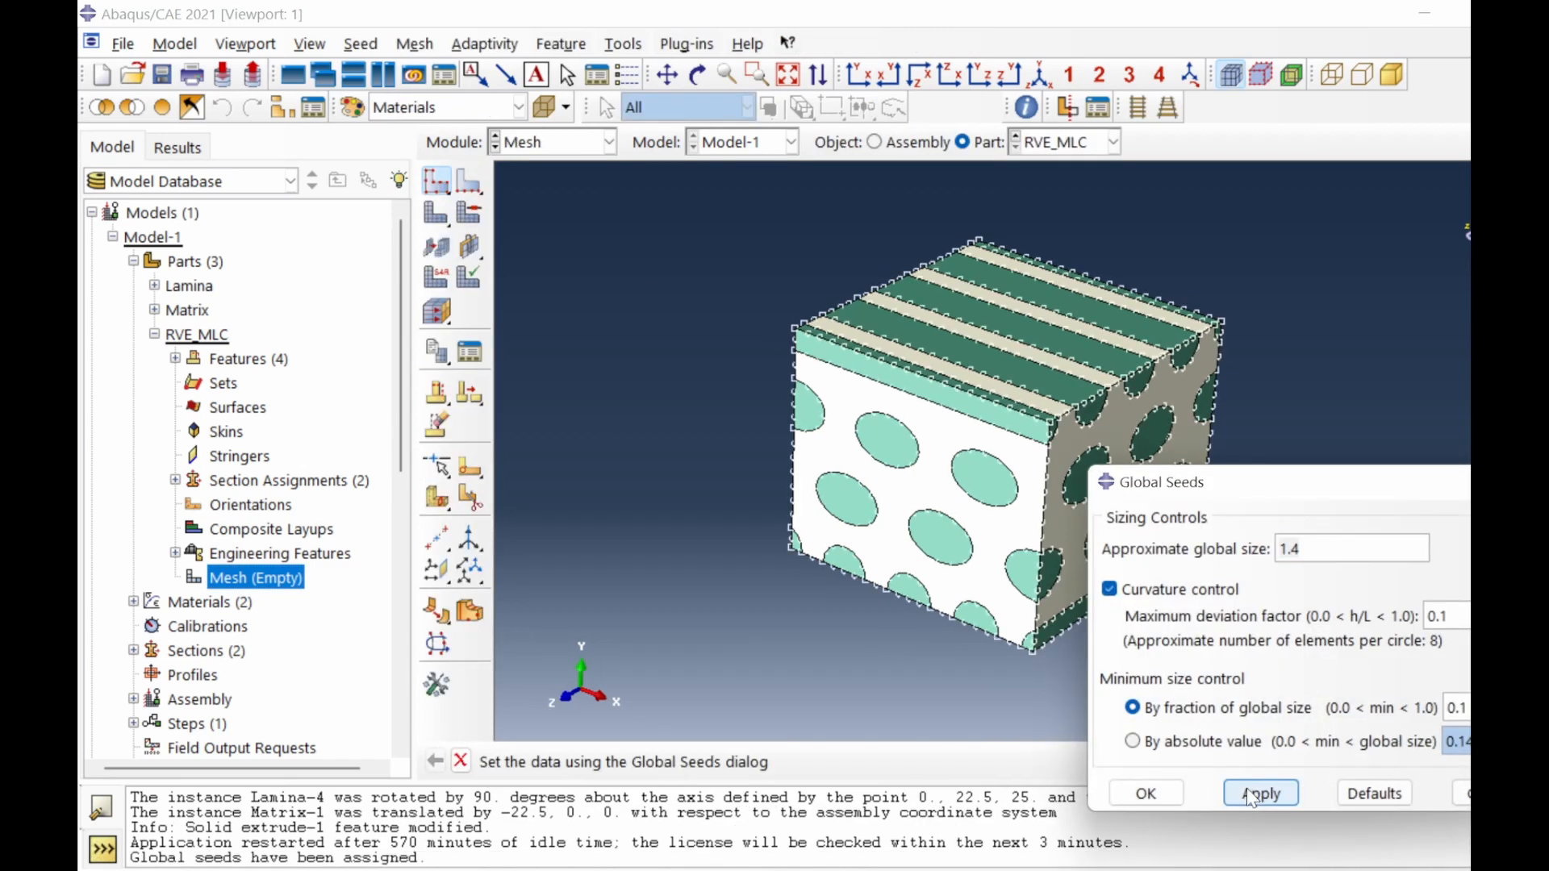
click(1159, 793)
Assign free tetrahedral mesh controls to all cells, keep the current viewport colours, and generate the mesh on the RVE_MLC part.
click(469, 213)
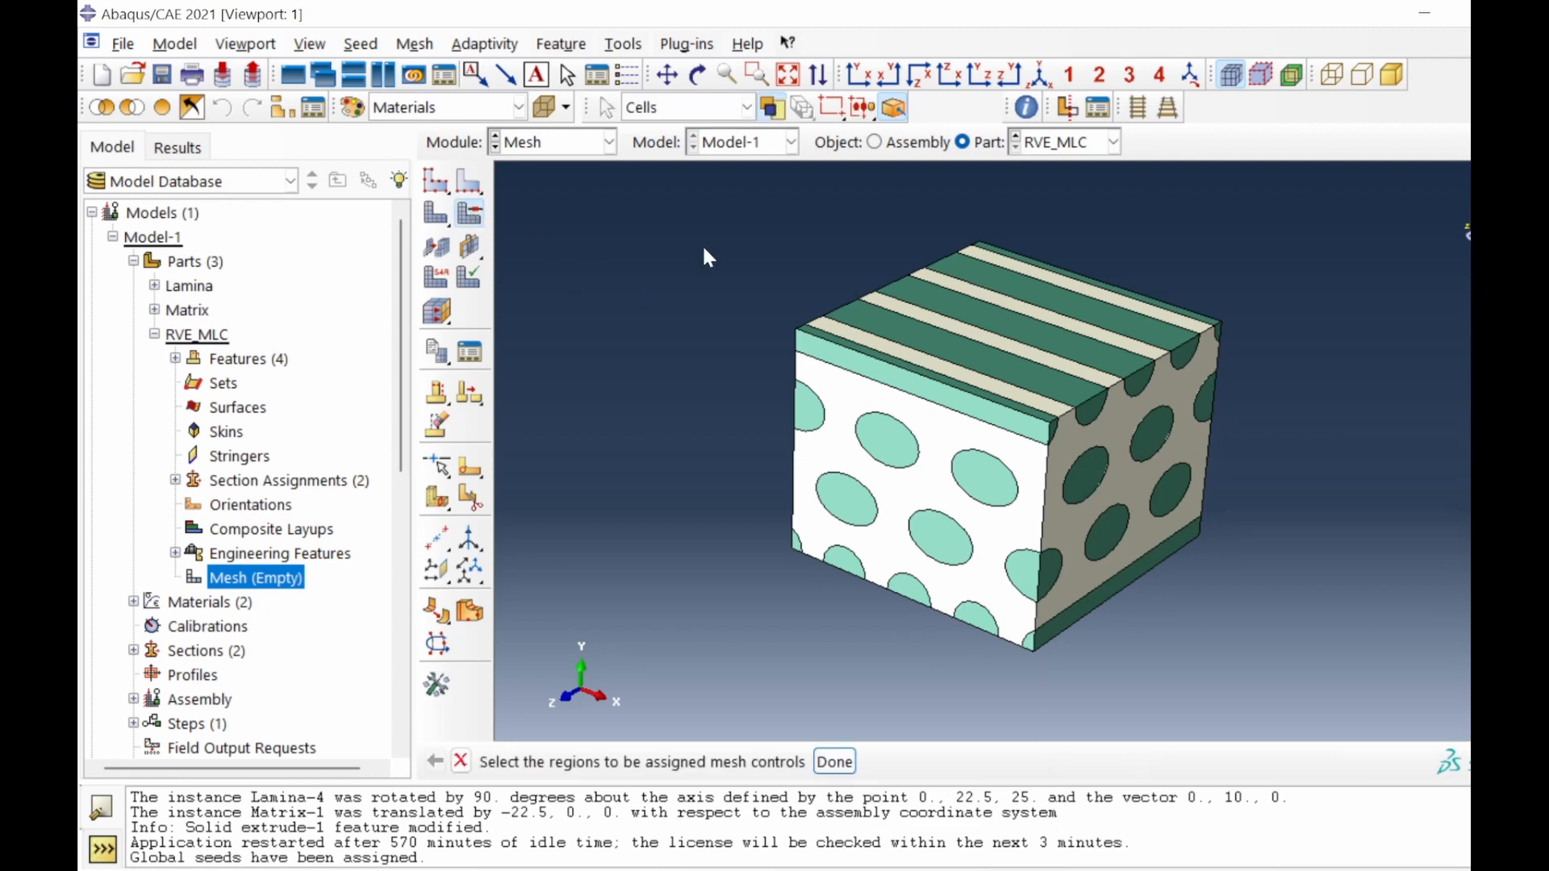
drag(757, 200, 1126, 593)
click(835, 761)
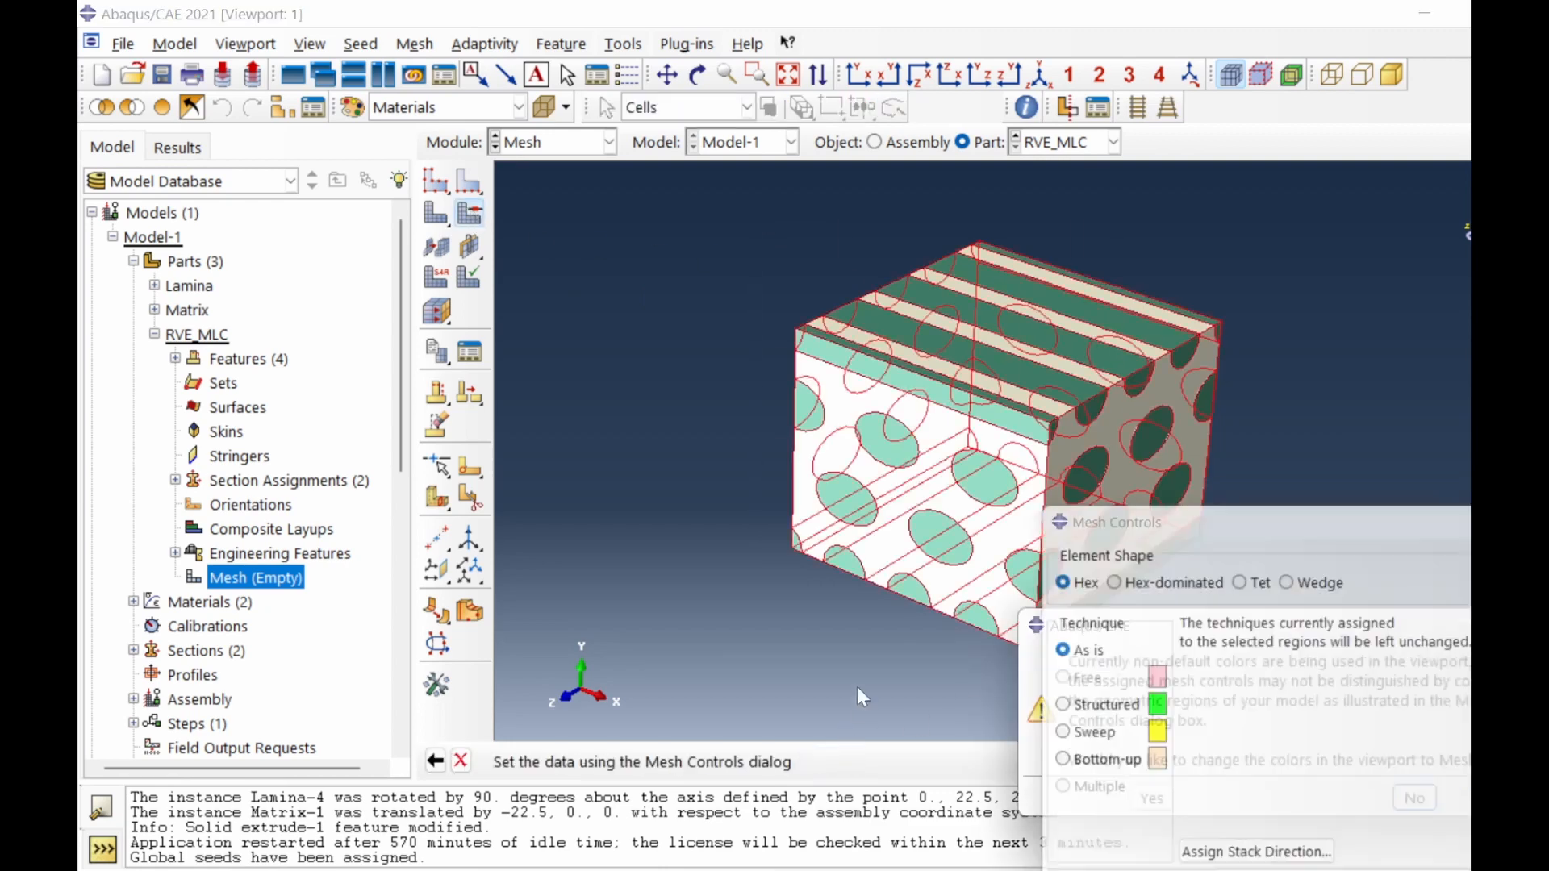
click(1415, 790)
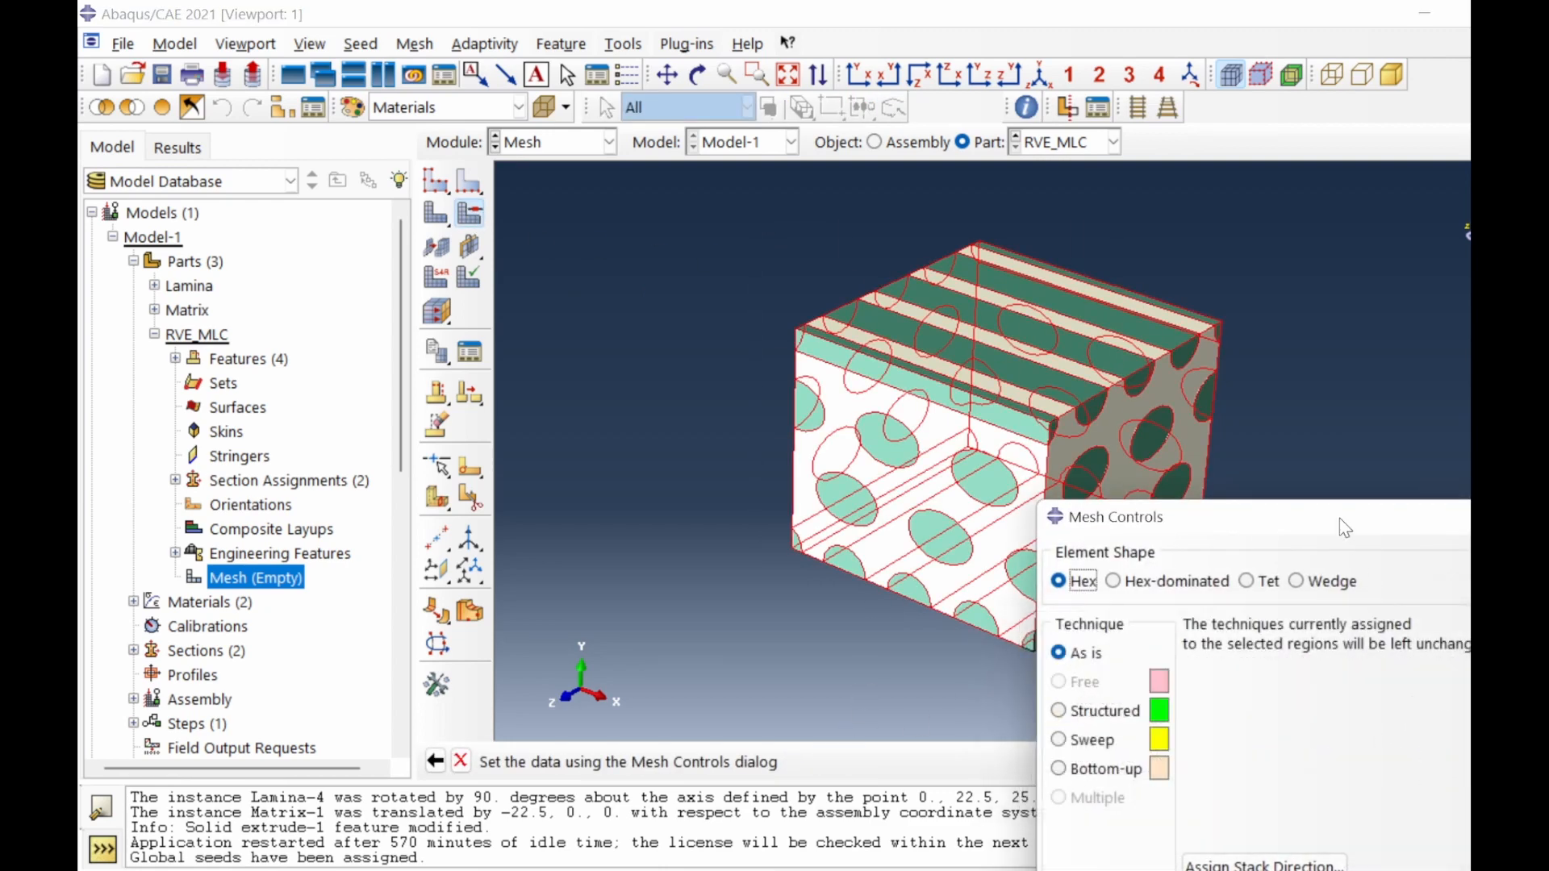
drag(1345, 522, 952, 240)
click(876, 303)
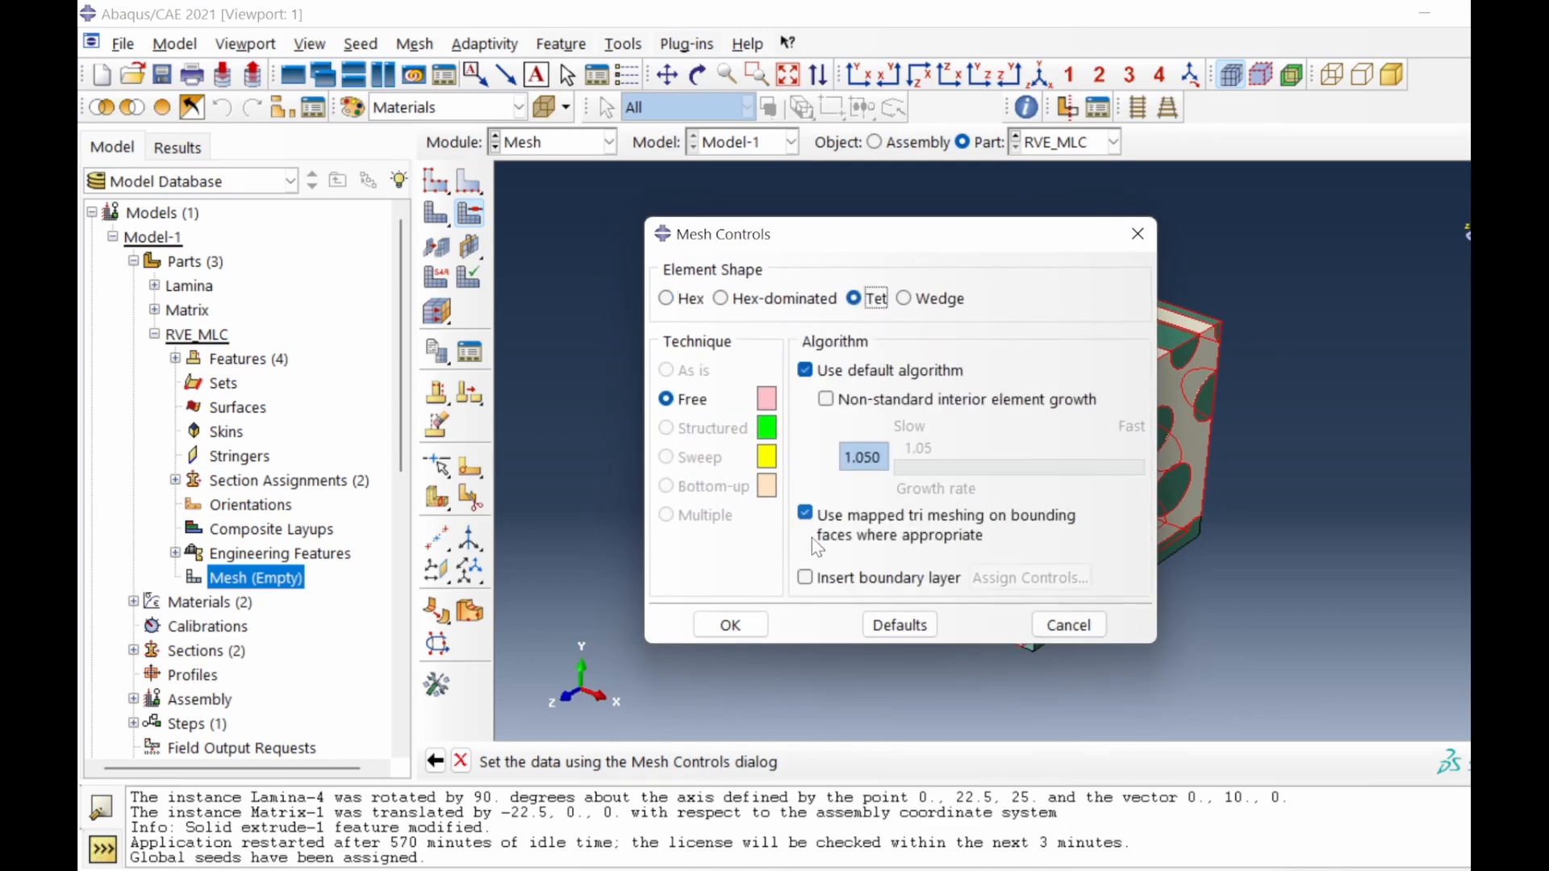
click(731, 624)
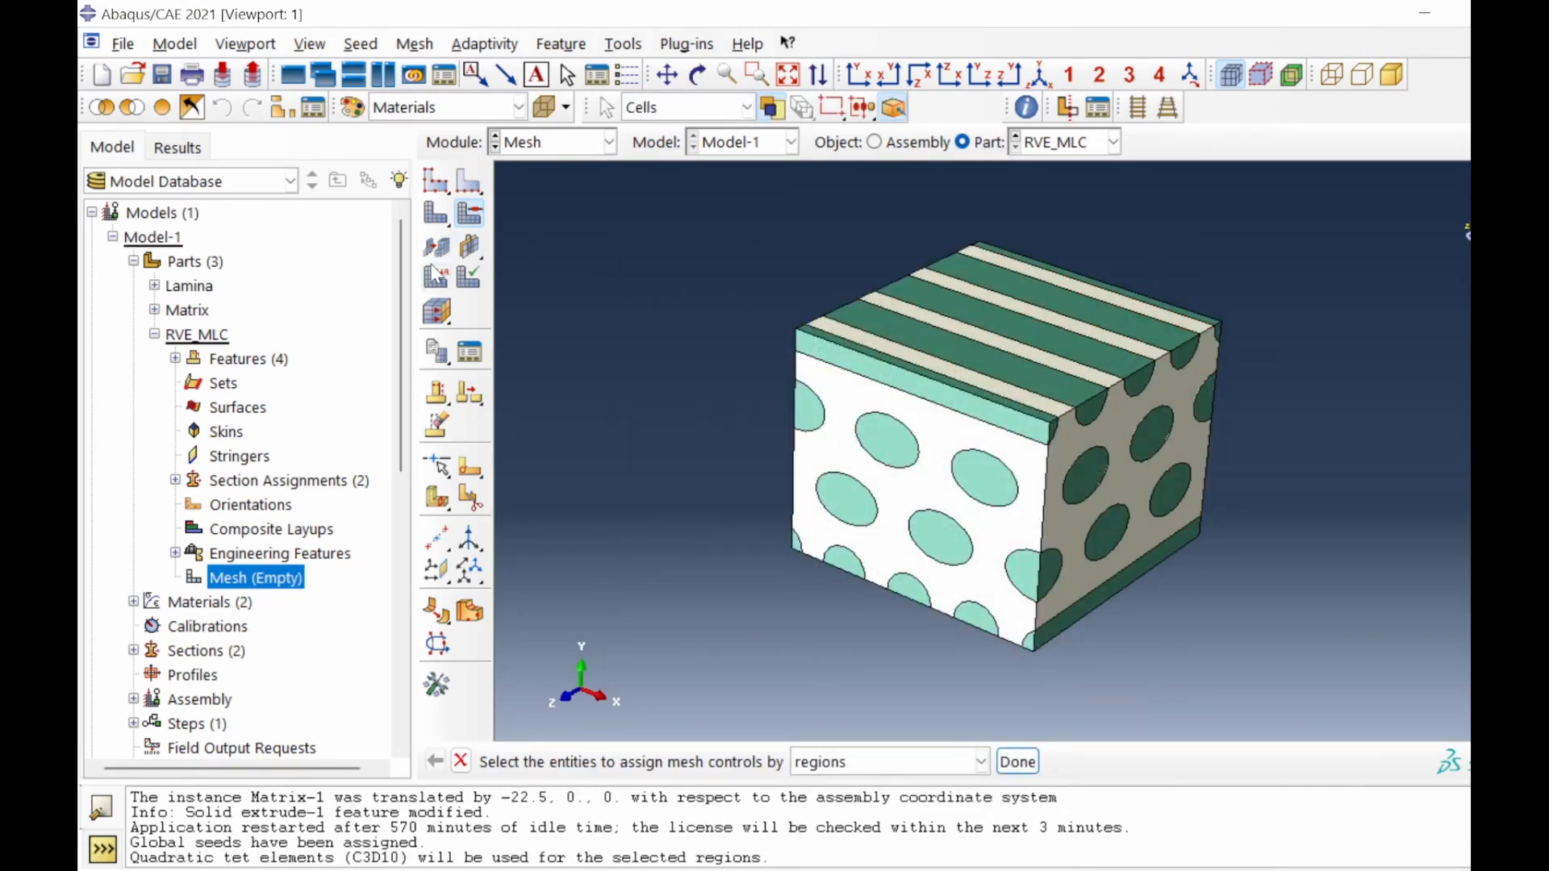
click(436, 276)
click(649, 762)
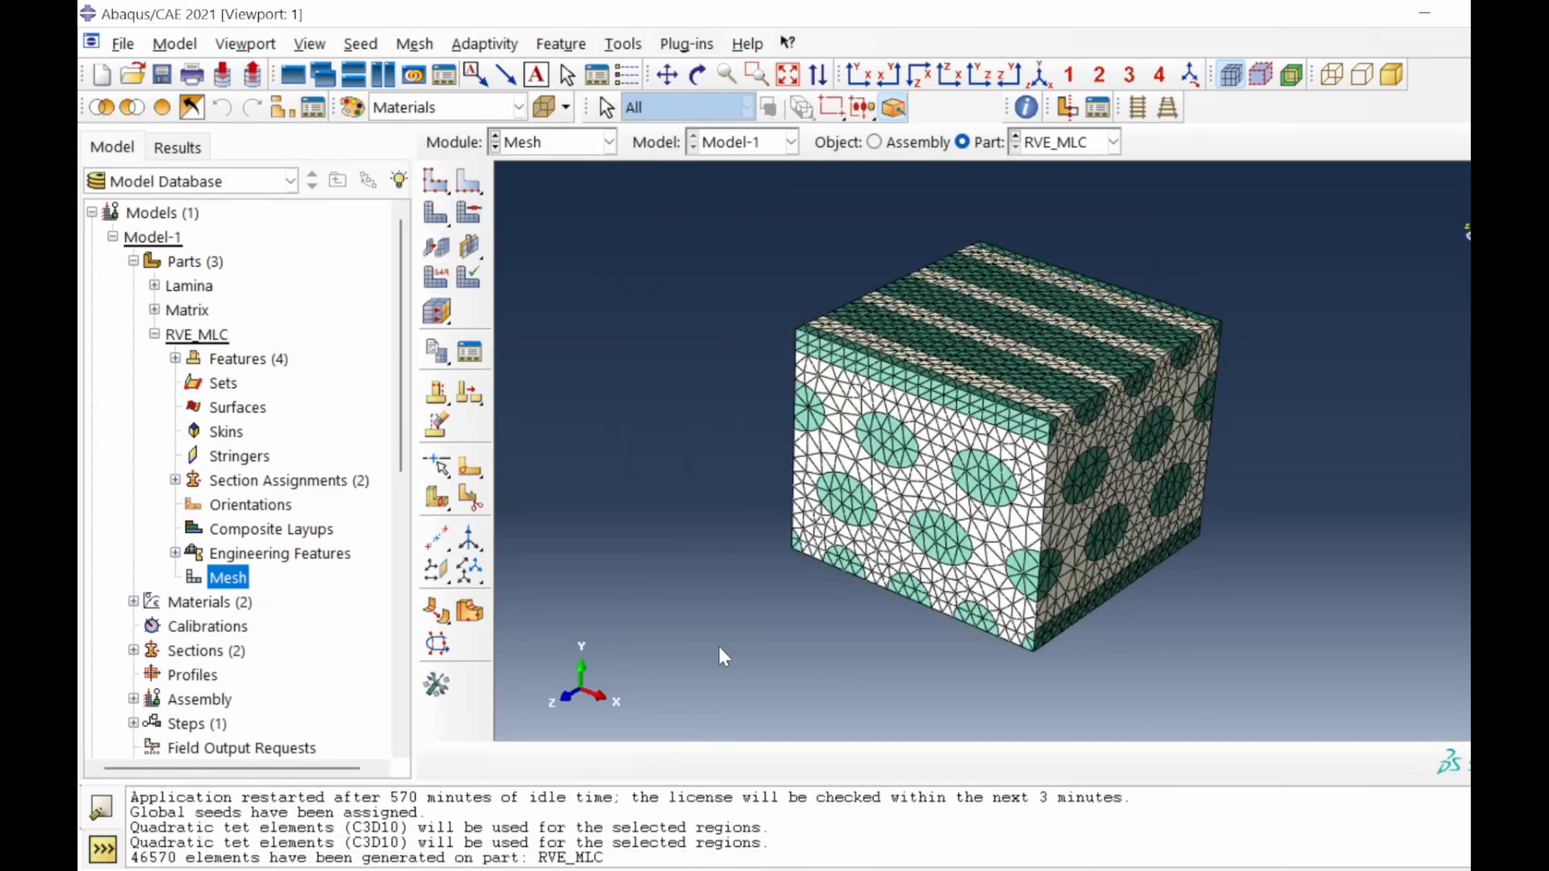
Create a node set named XfrontSet from the nodes of the front X face, selected by a 20-degree angle.
click(699, 74)
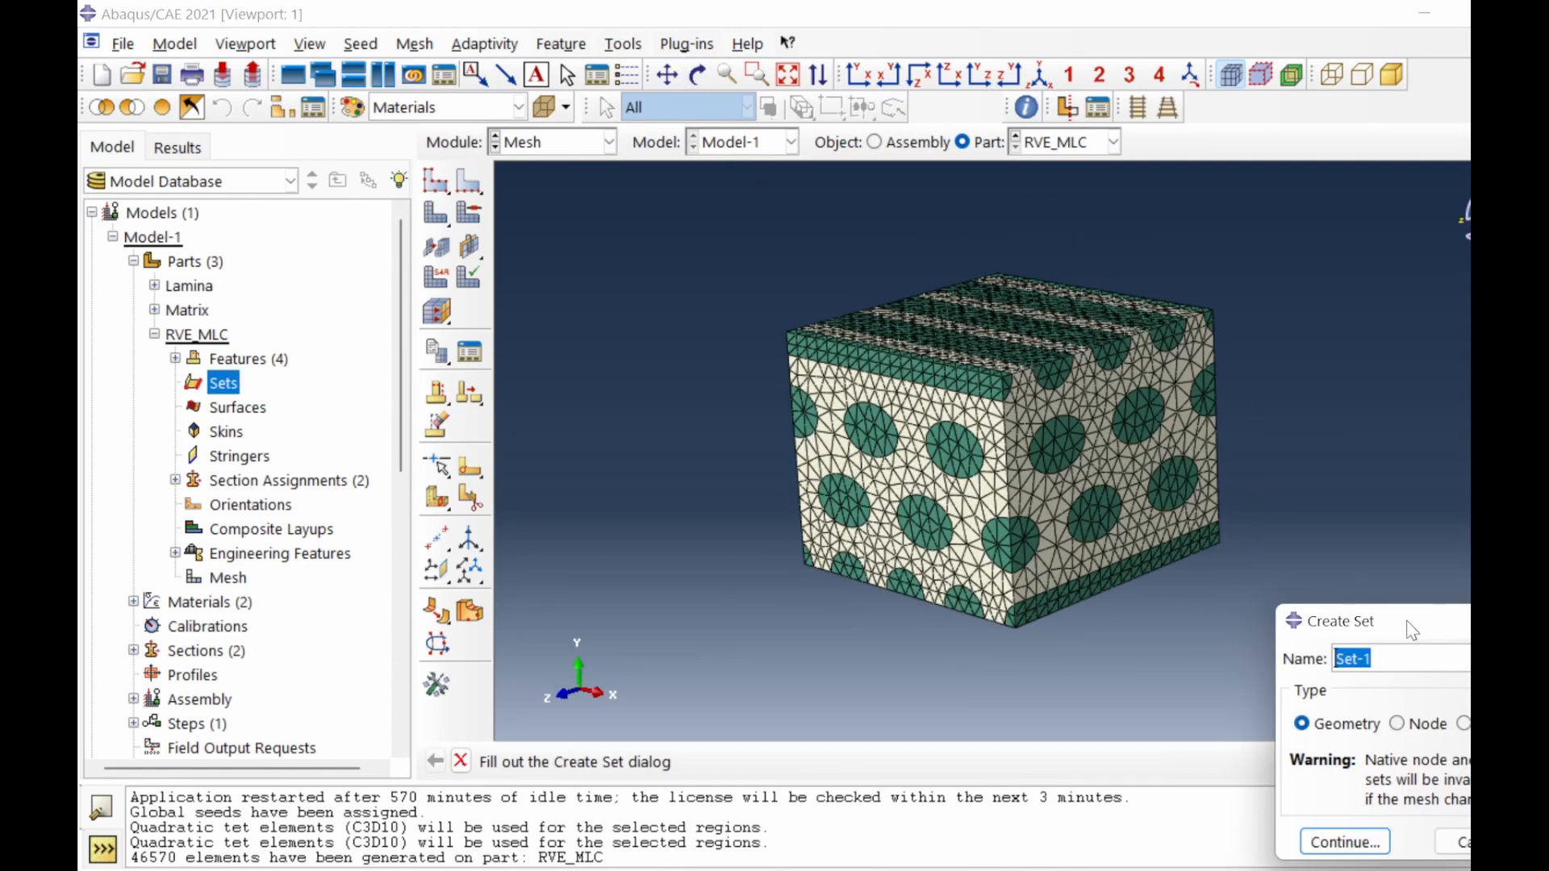
drag(1412, 631, 742, 230)
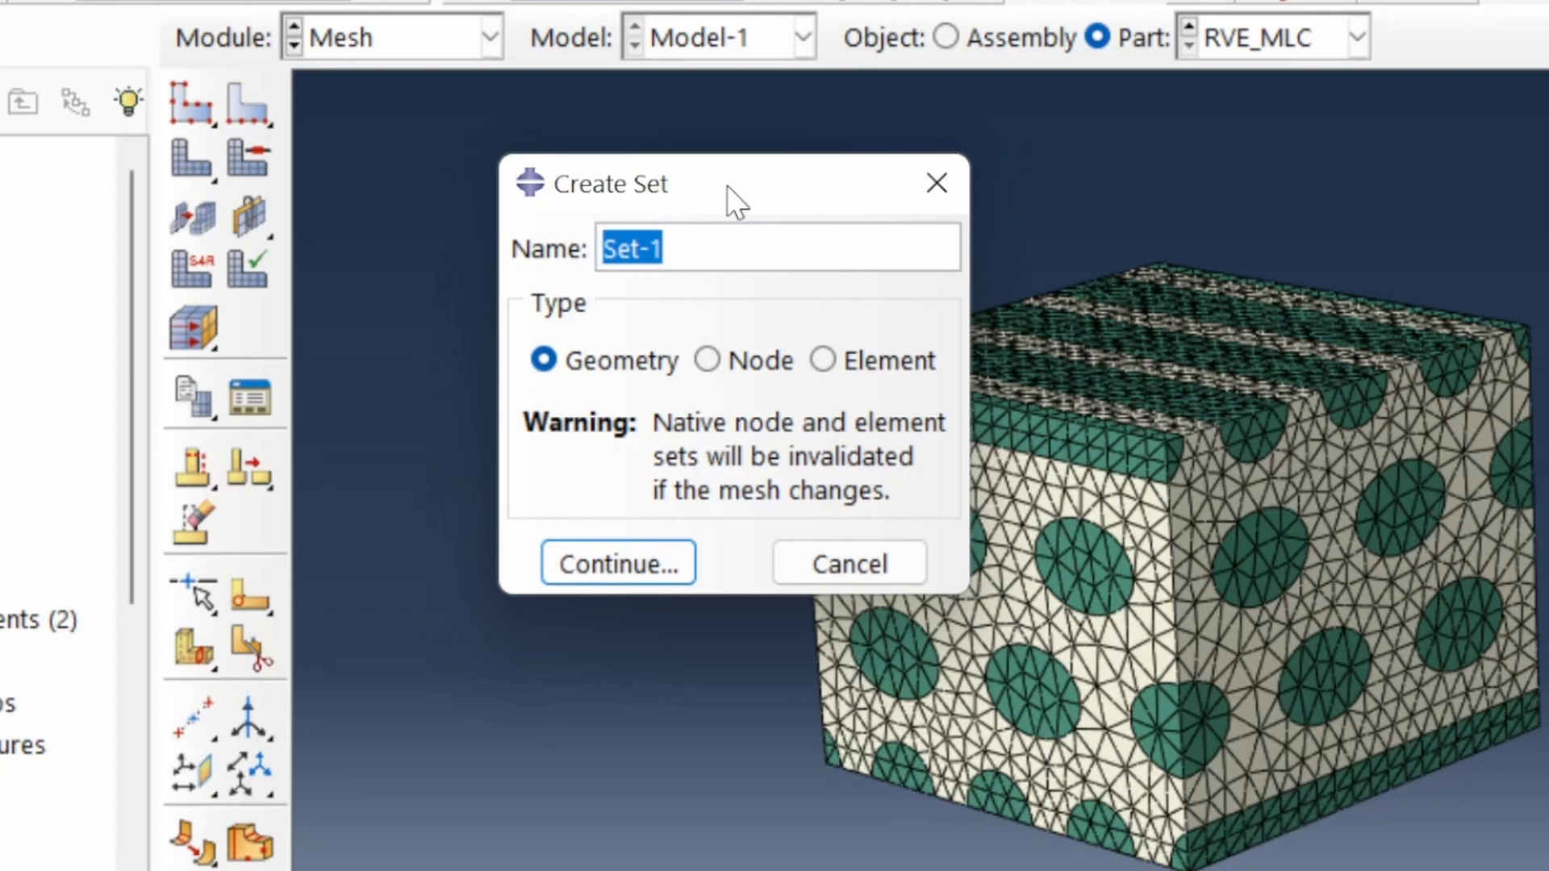
text(XfrontSet)
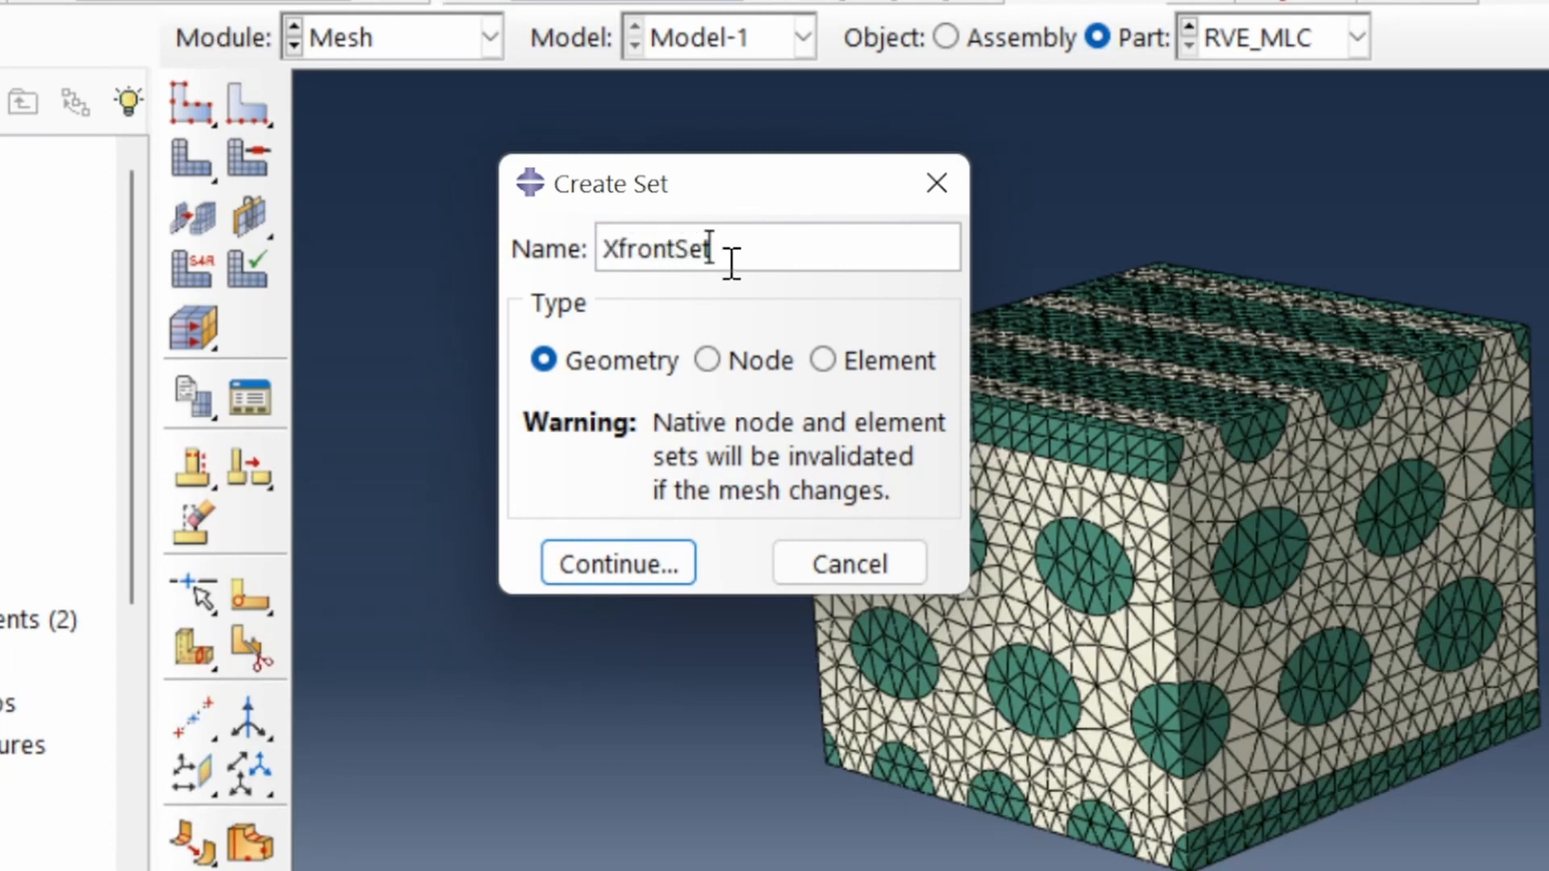
click(730, 362)
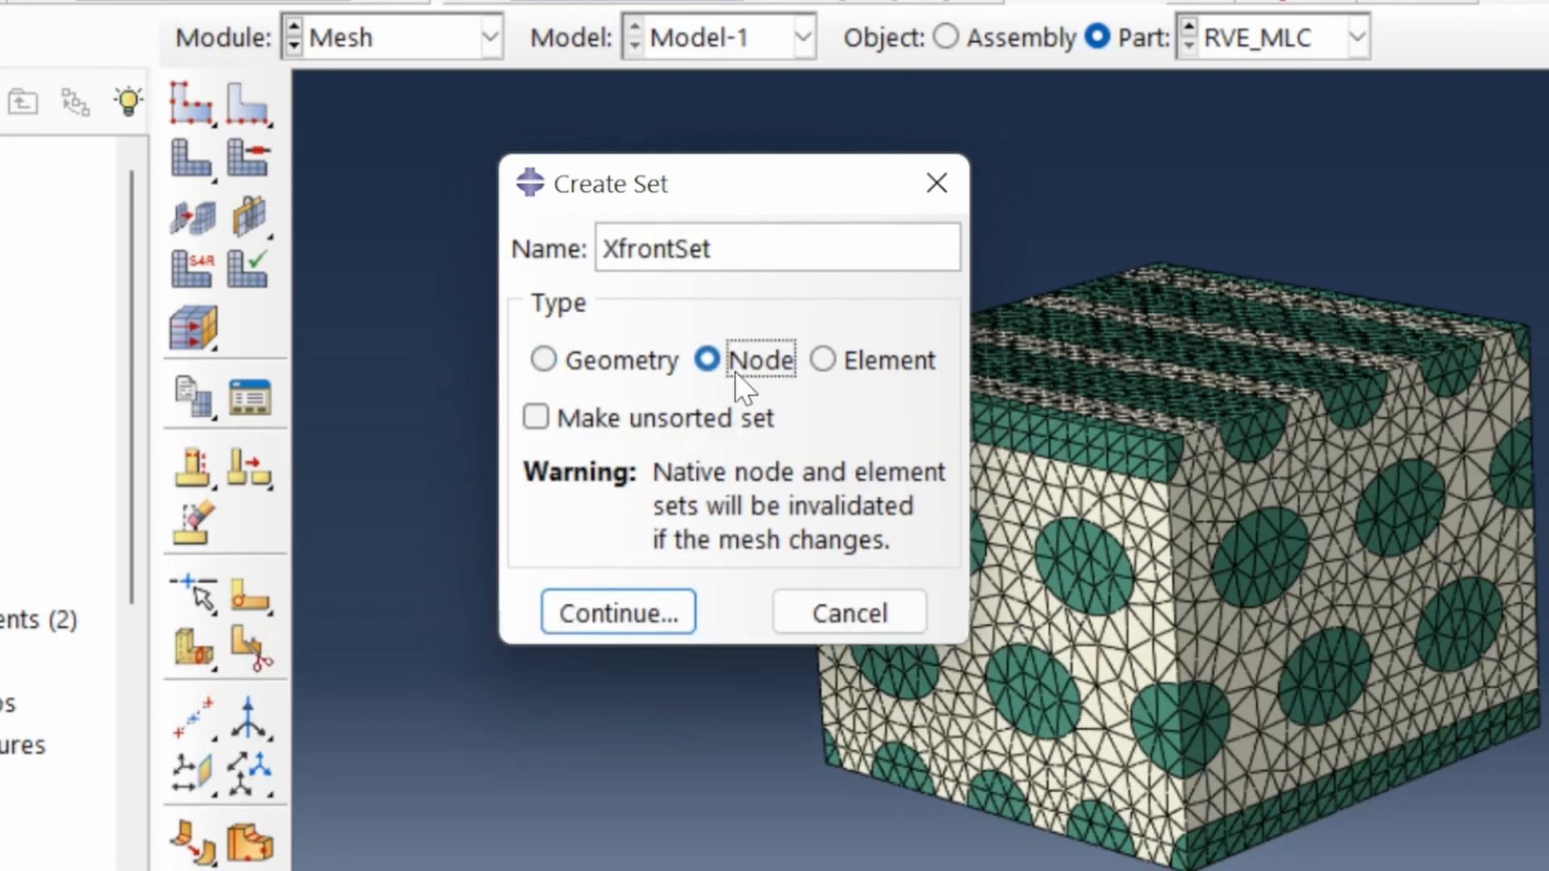
click(579, 615)
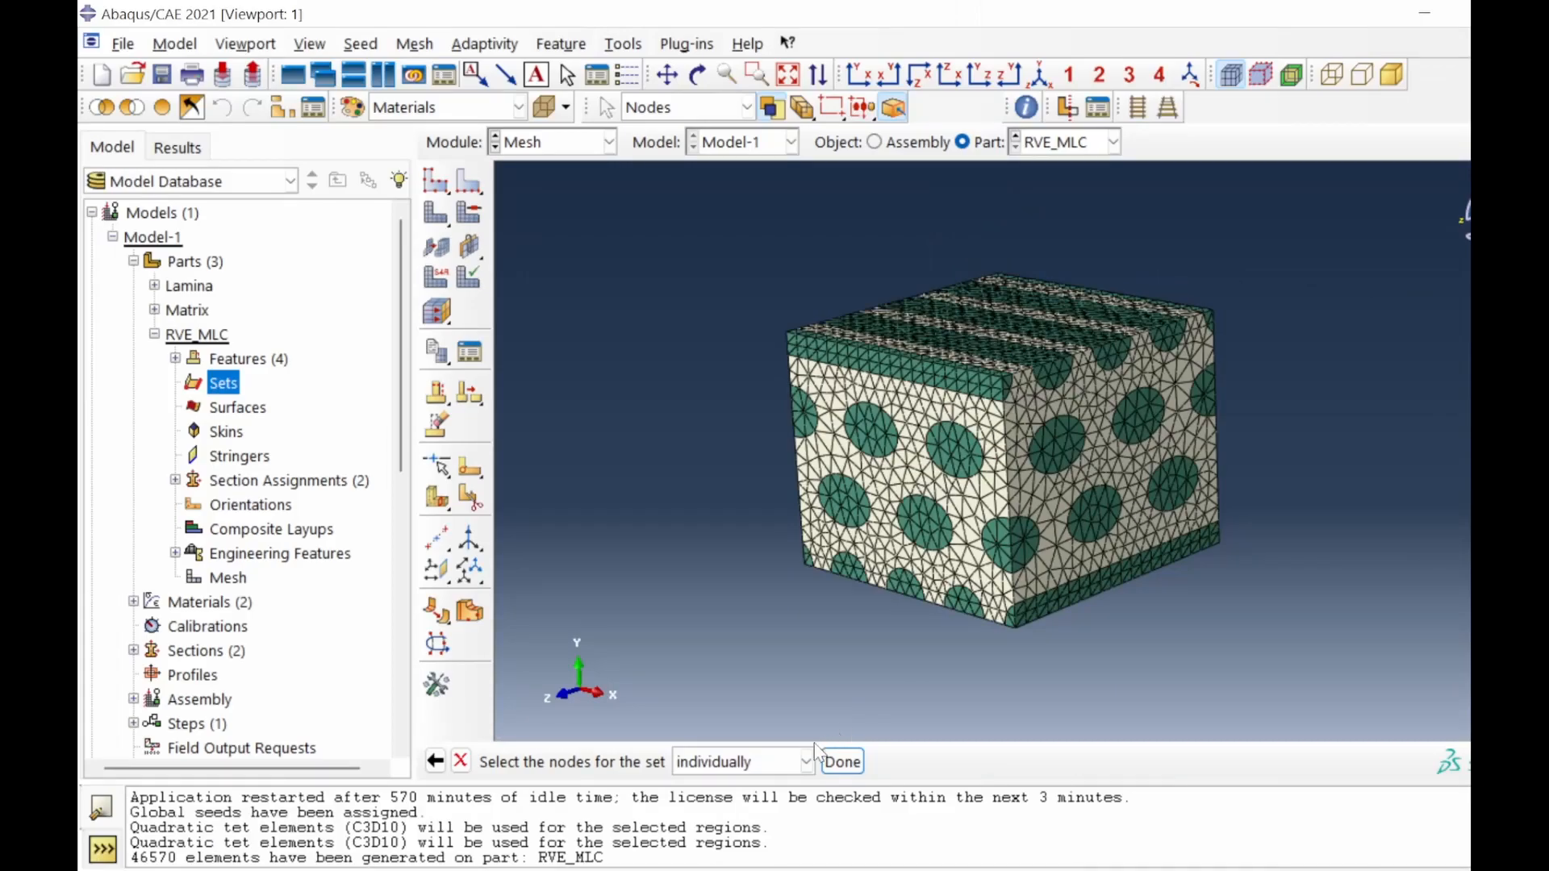
click(776, 760)
click(720, 814)
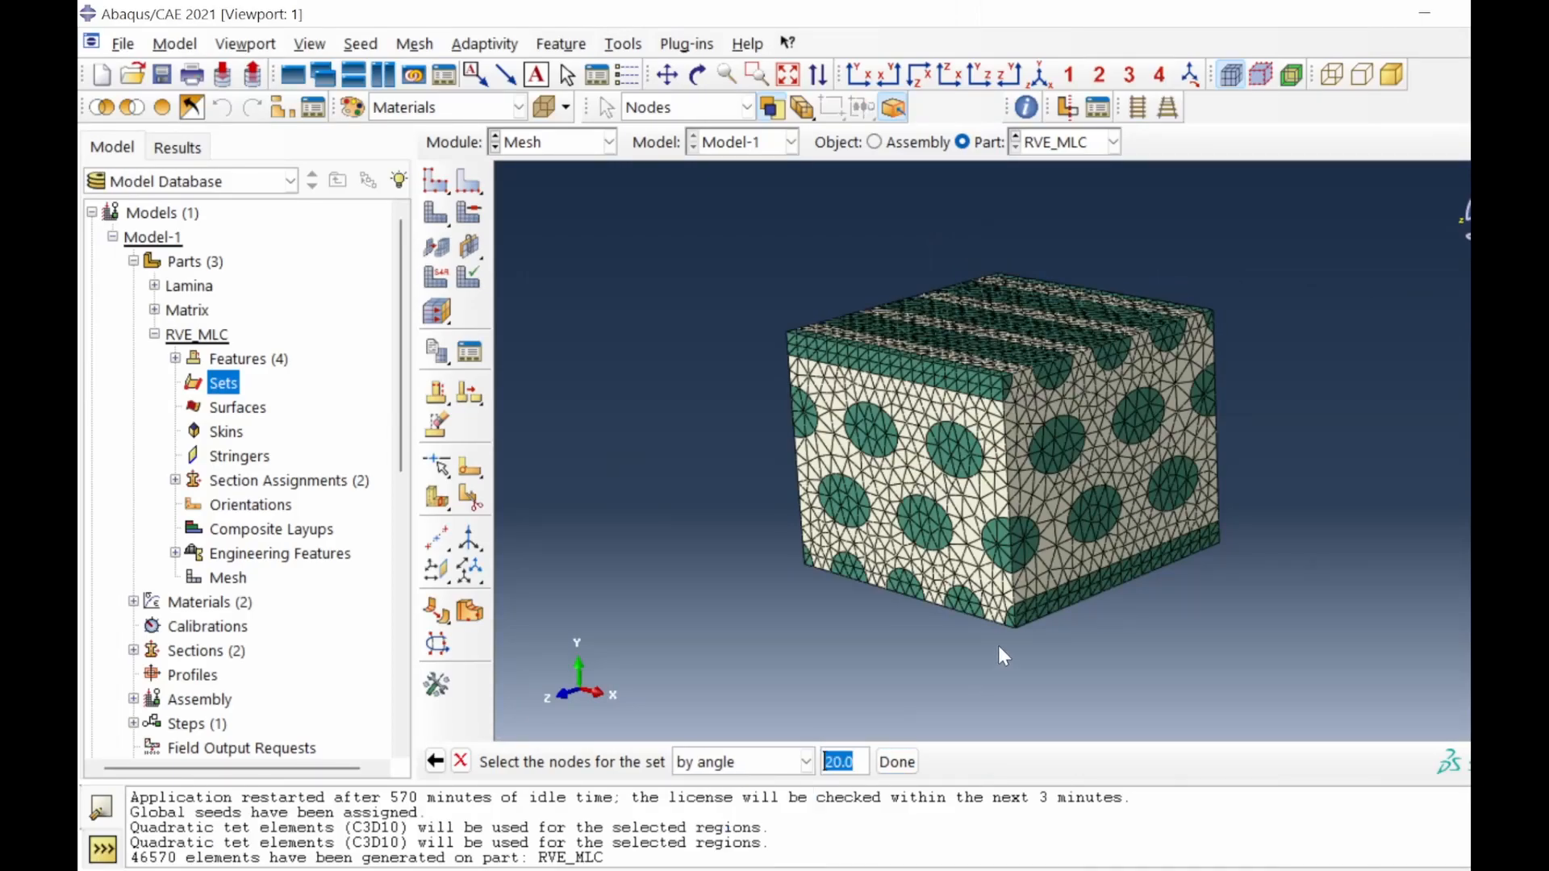
click(1111, 449)
click(895, 762)
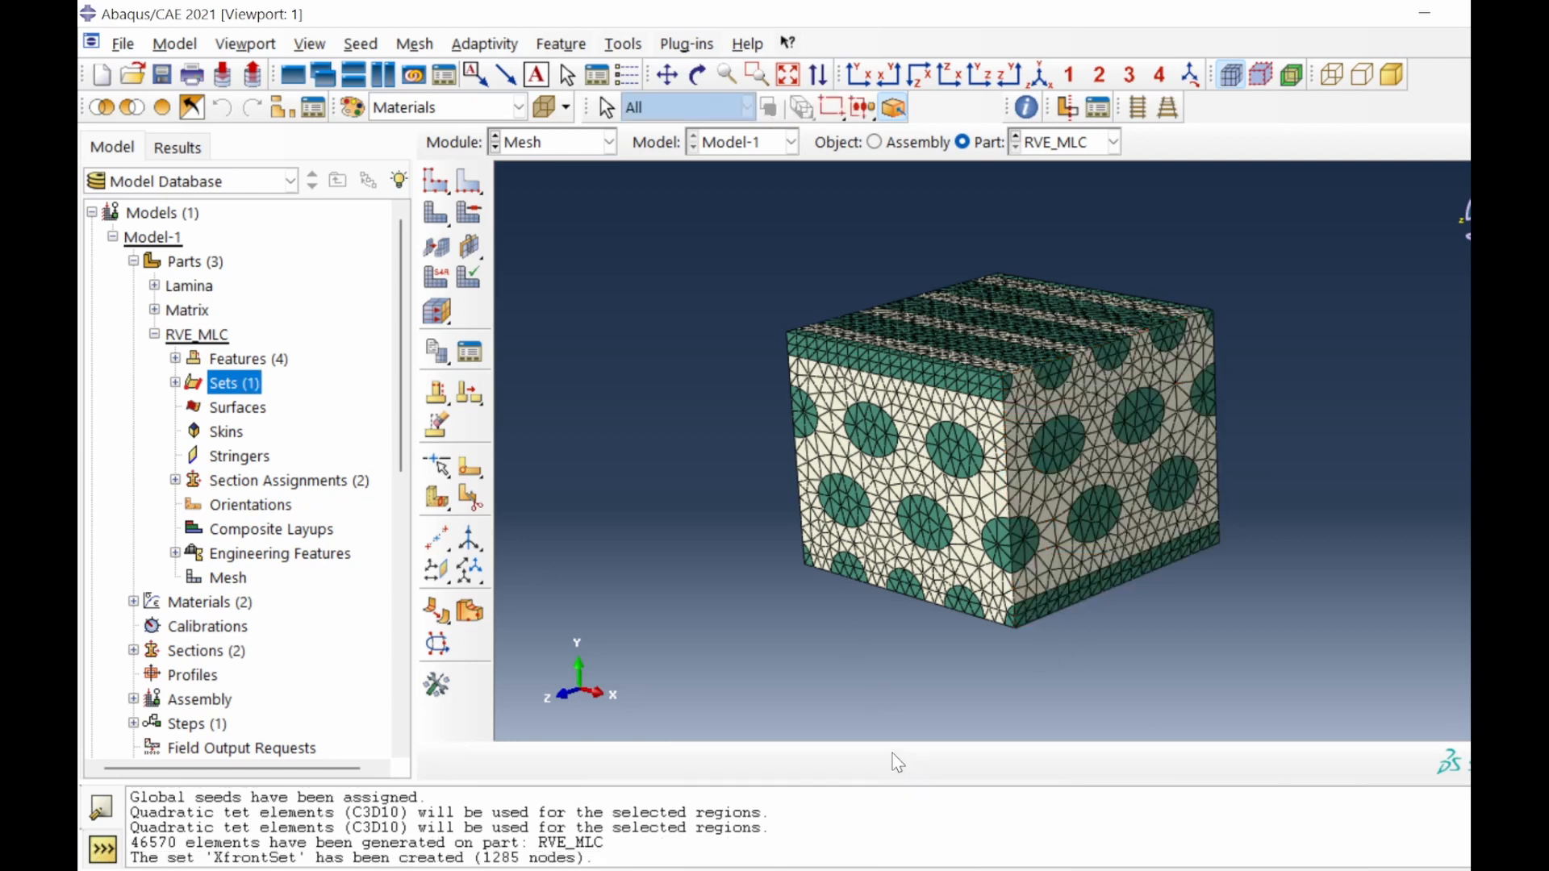
Create a node set named YTopSet from the top-face nodes, selected by a 20-degree angle, and start another set.
double_click(233, 384)
text(Y)
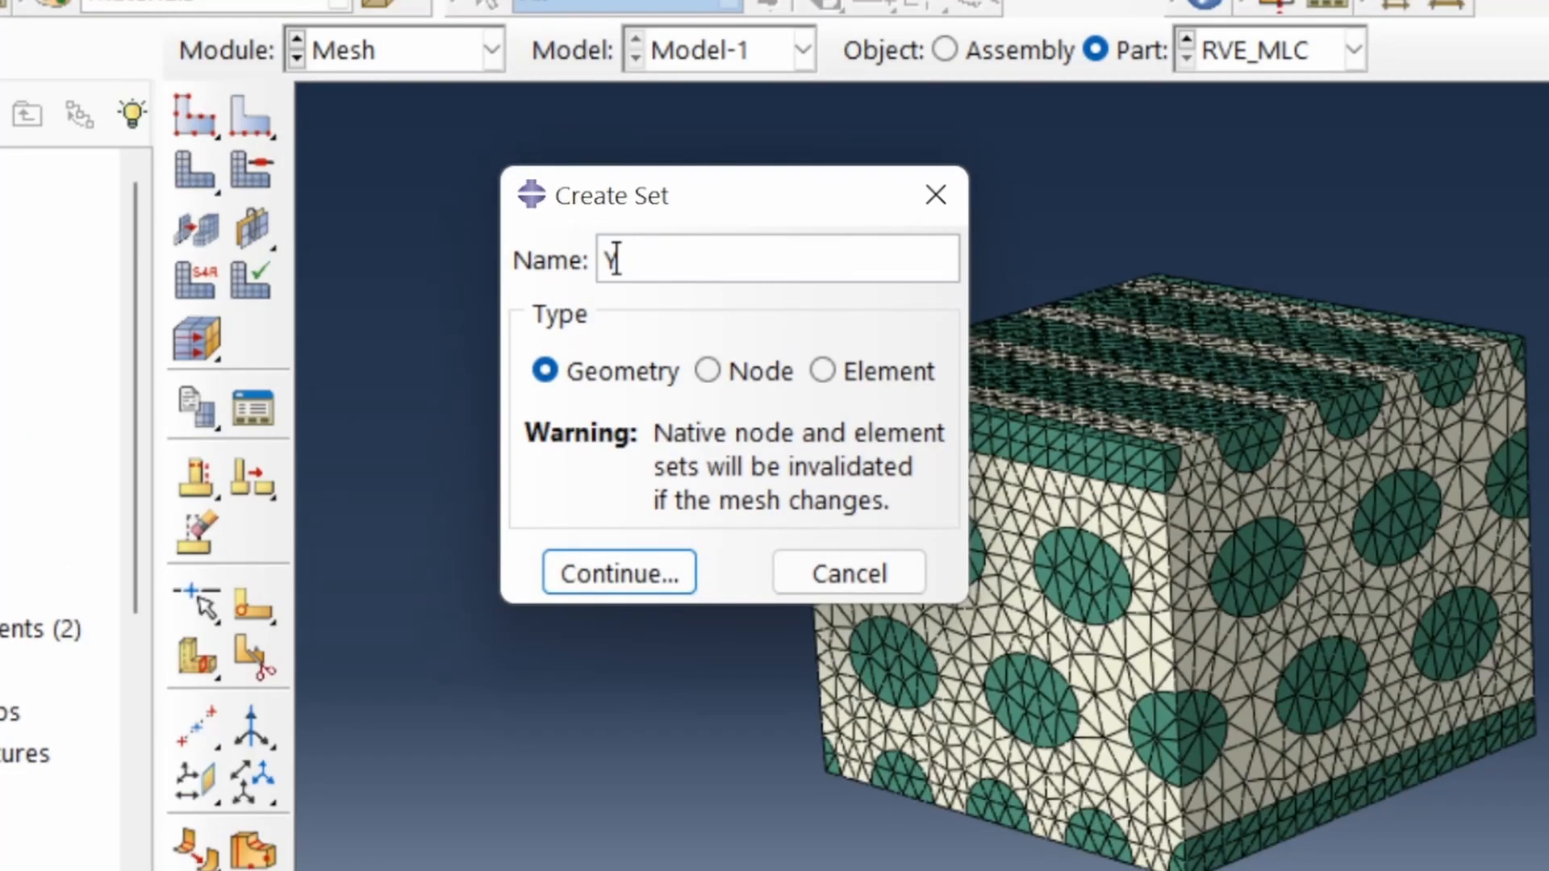
text(TopSet)
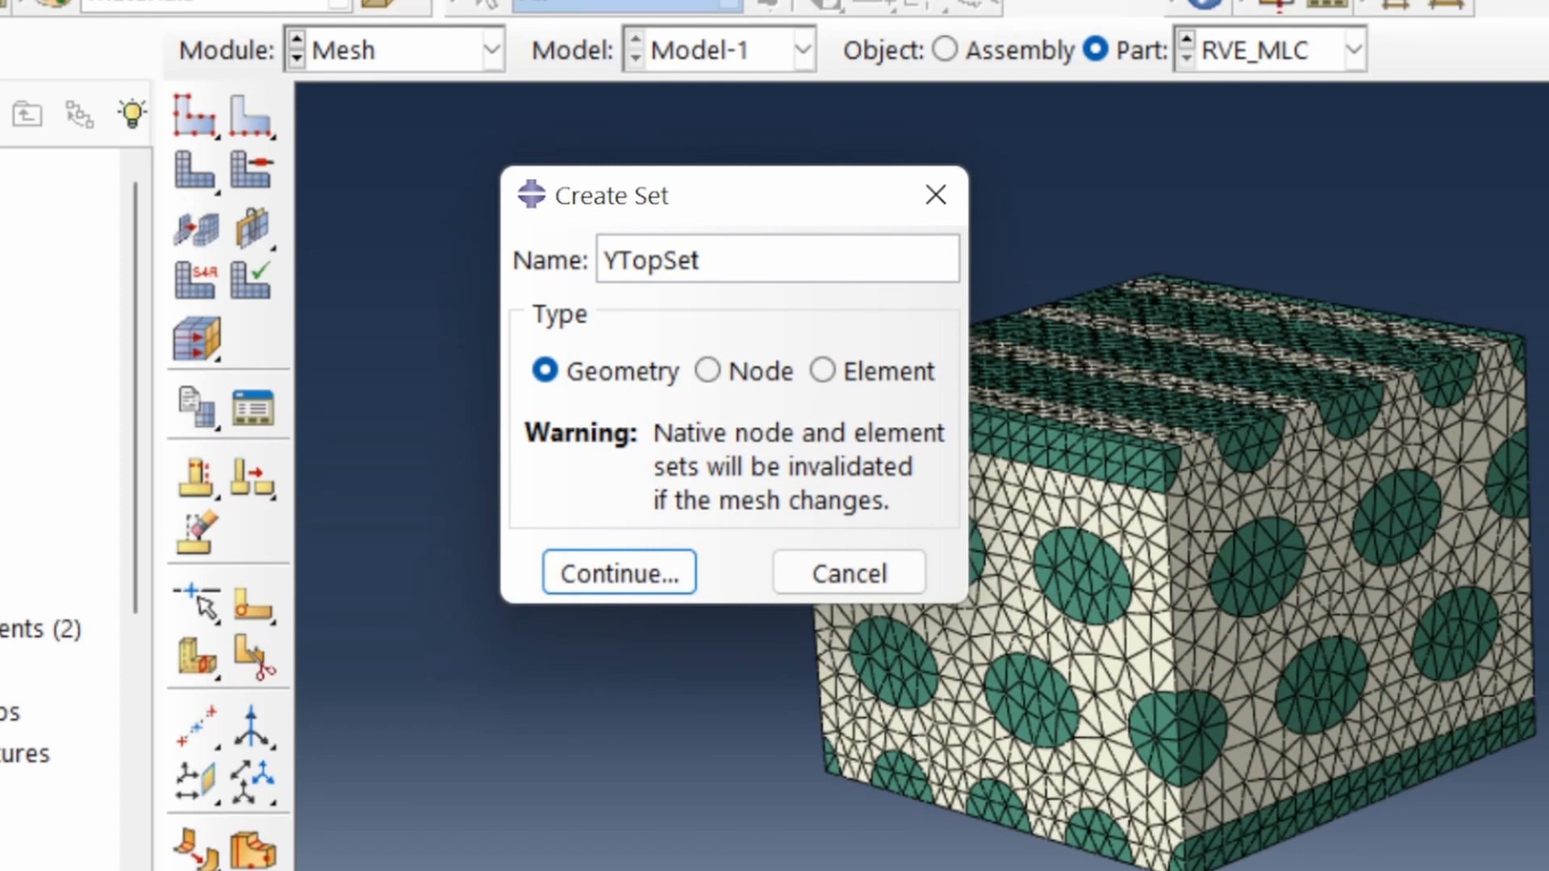
click(707, 371)
click(615, 618)
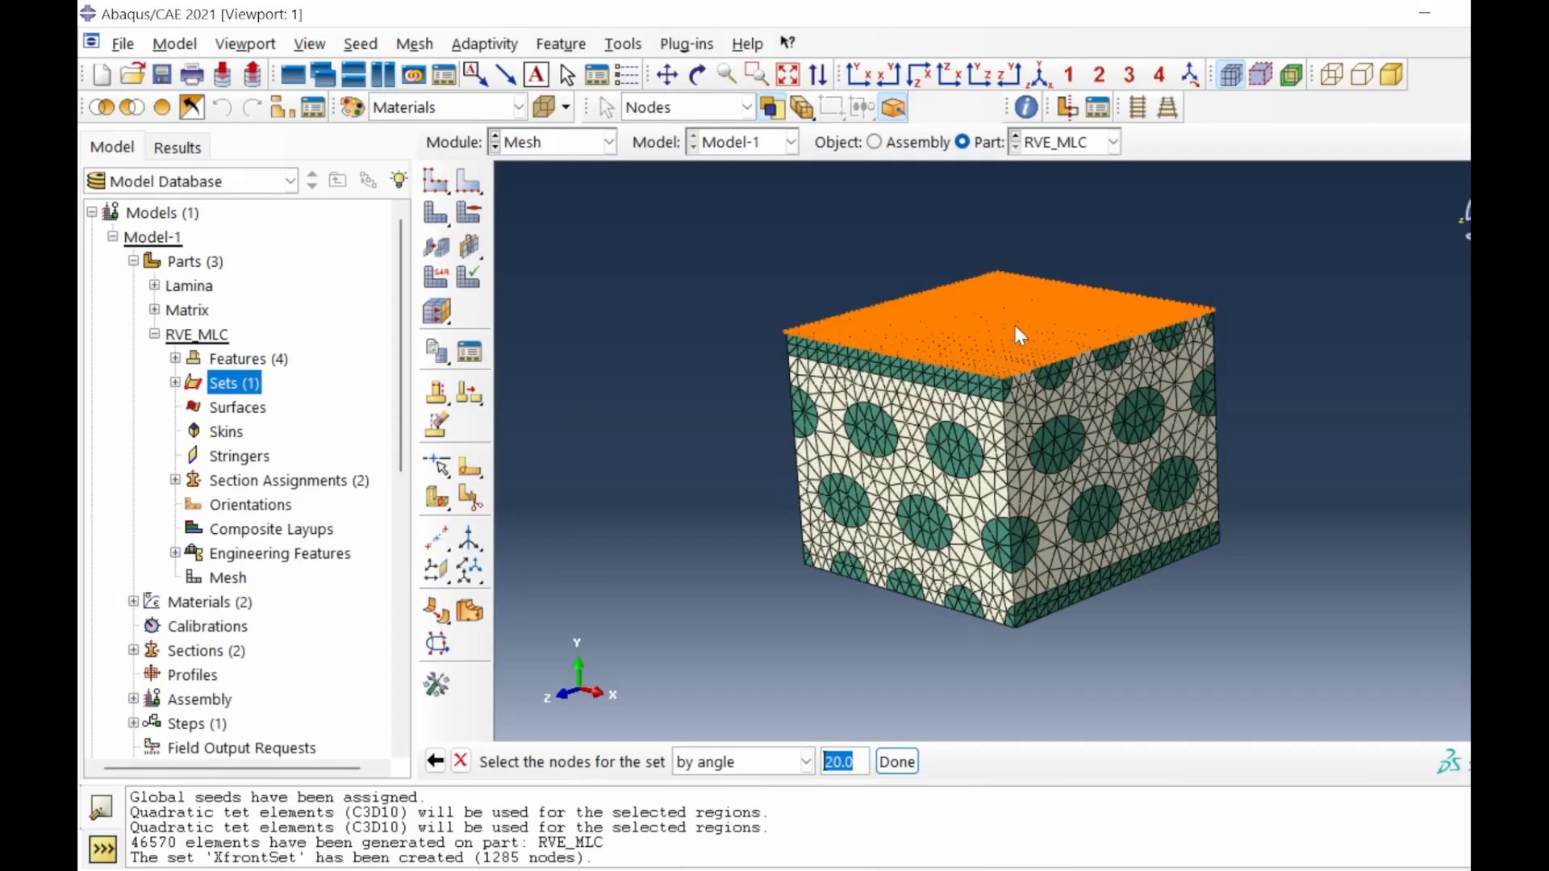
click(1184, 363)
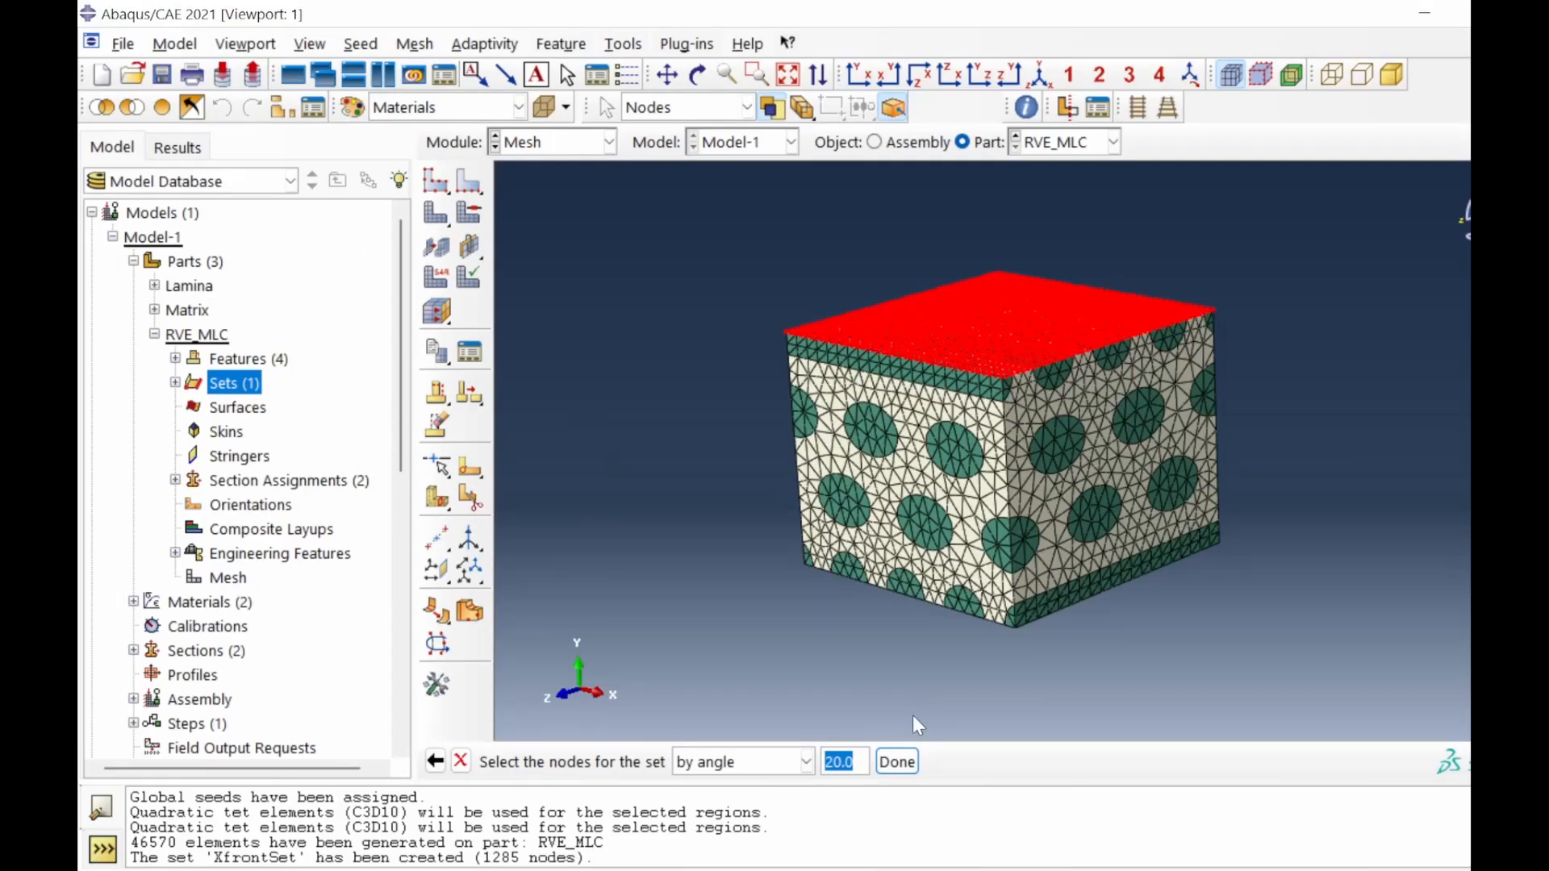
click(897, 763)
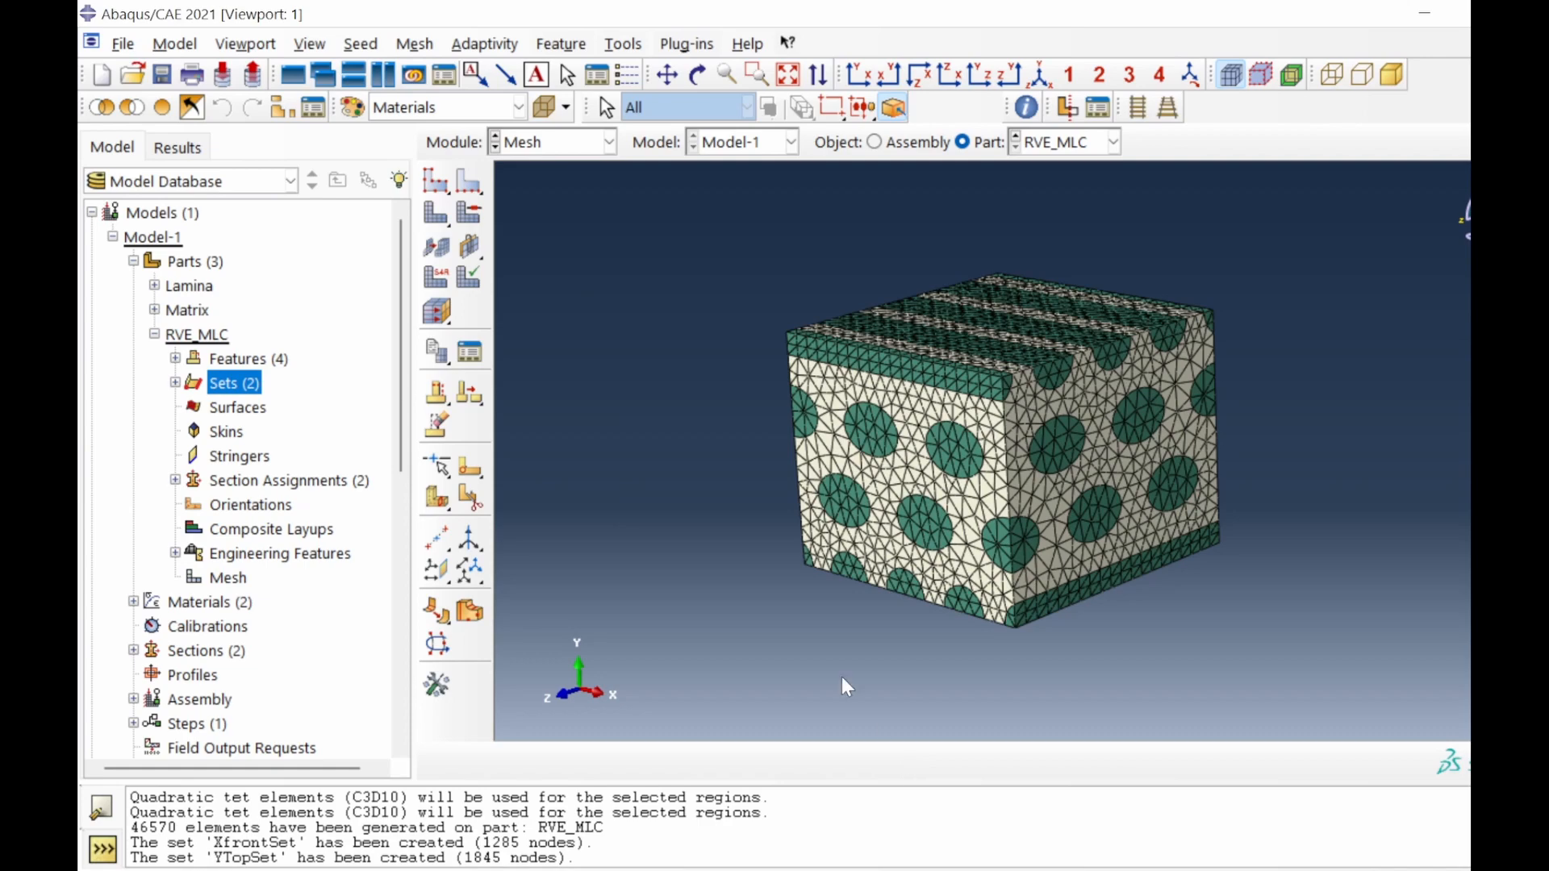
double_click(234, 393)
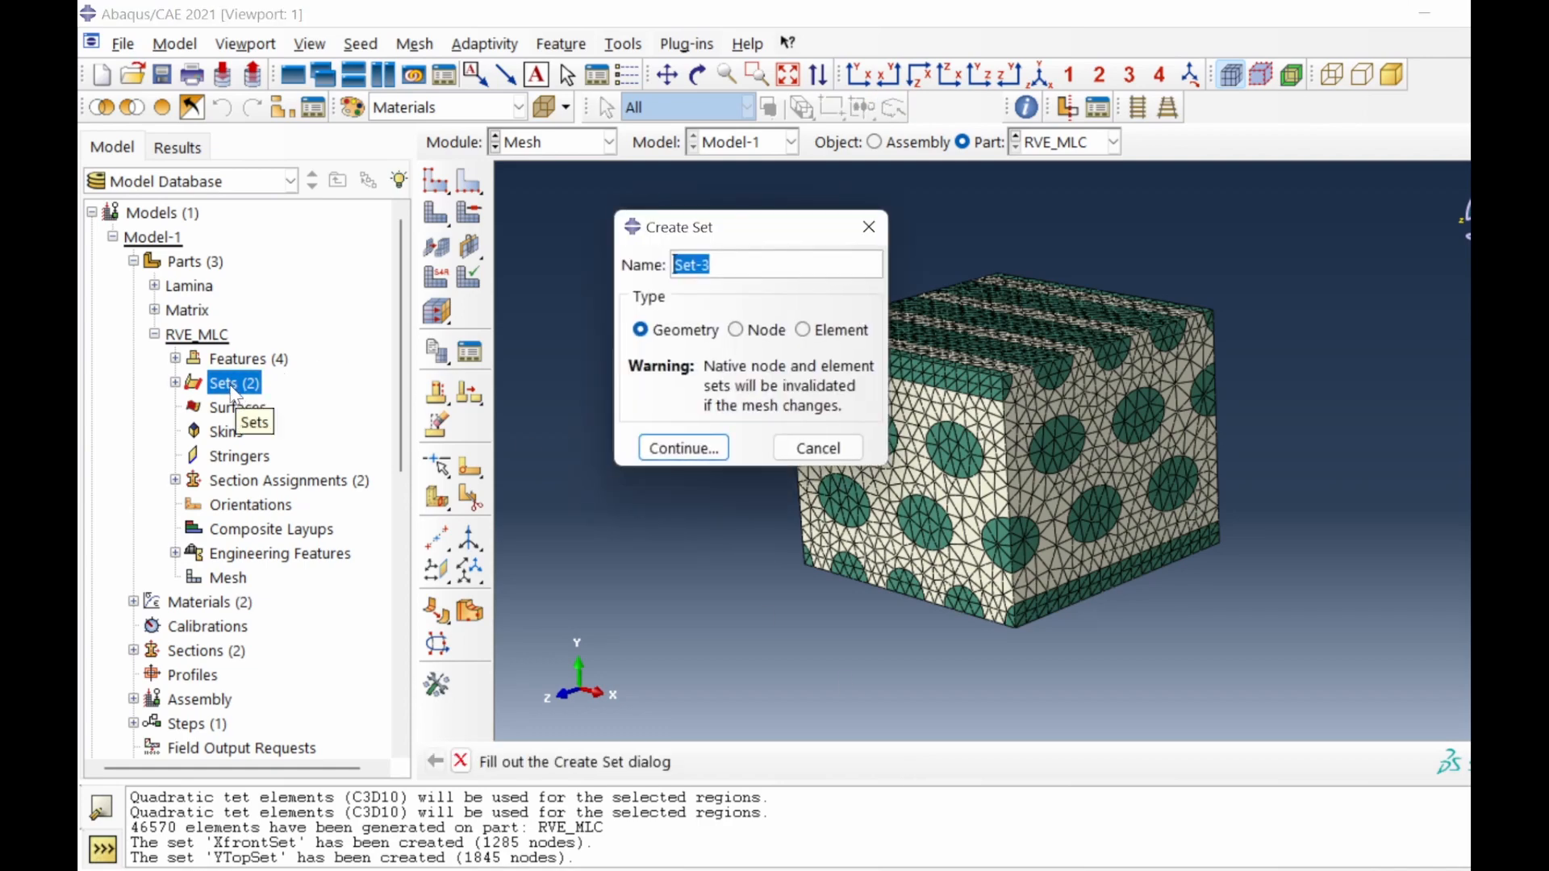
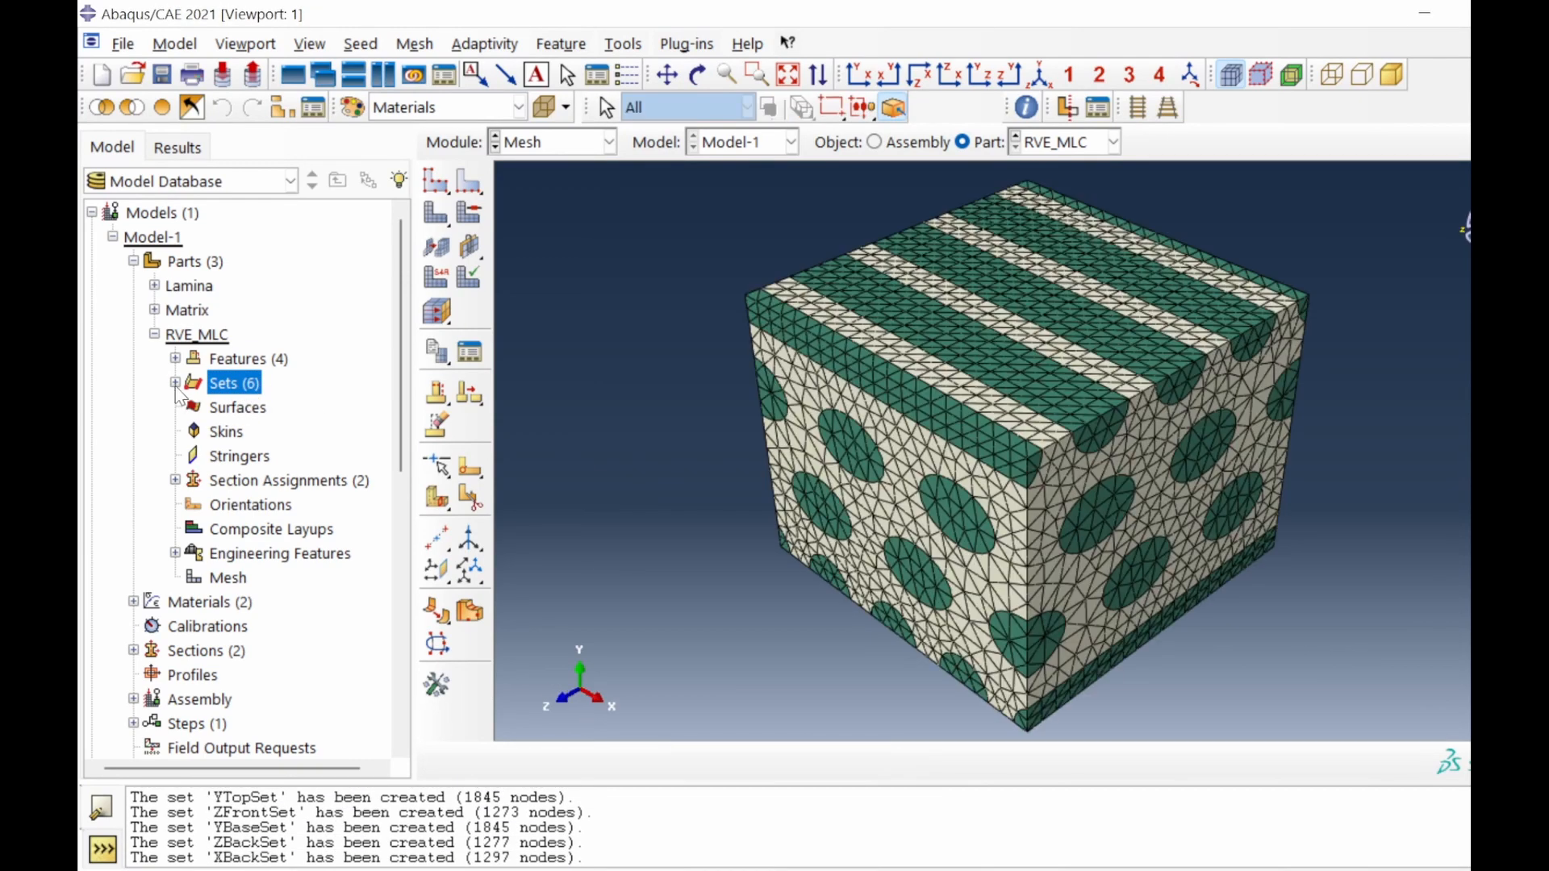
Highlight the RVE_MLC part's X, Y and Z node sets one after another to check which face each covers.
click(175, 383)
click(235, 413)
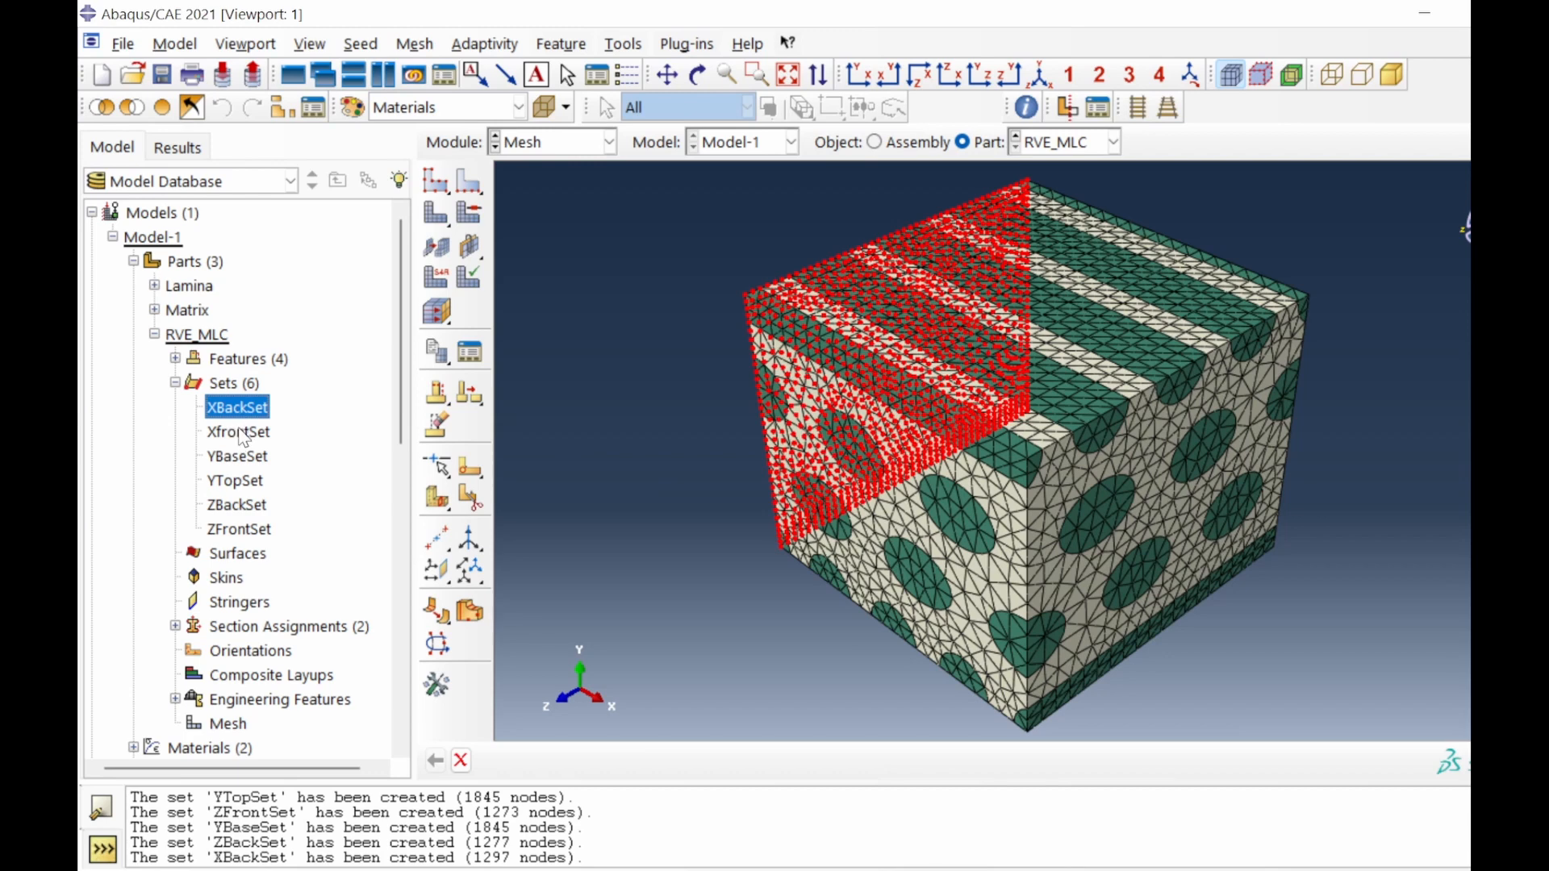
click(242, 434)
click(244, 479)
click(243, 456)
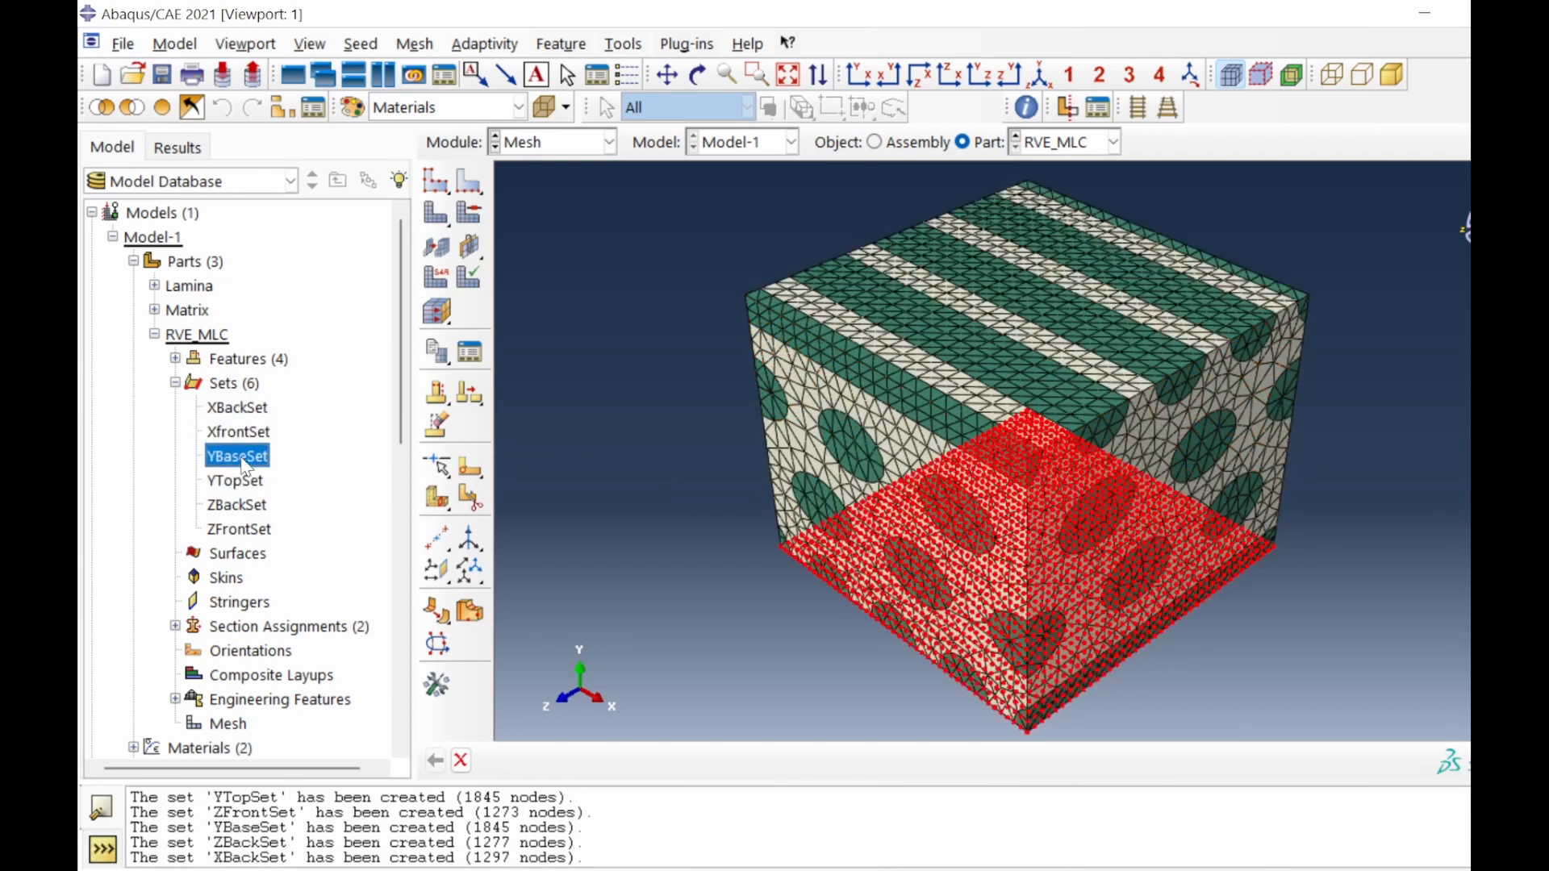
click(237, 482)
click(237, 505)
click(240, 529)
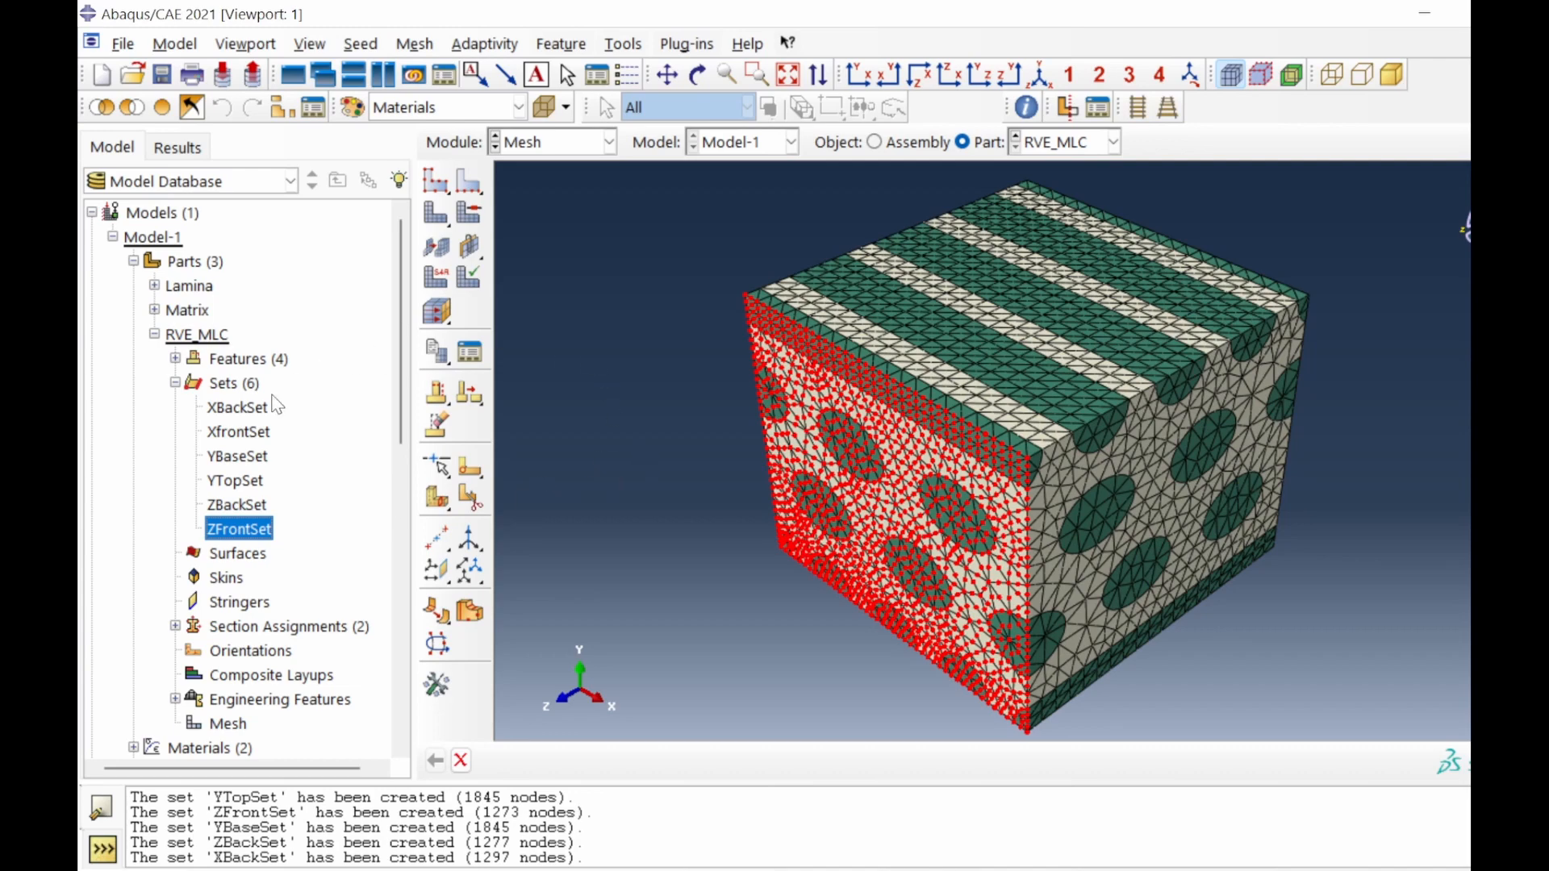
click(239, 384)
Query the coordinates of the lower corner vertex shared by the front X and front Z faces and copy them.
scroll(576, 411, up, 3)
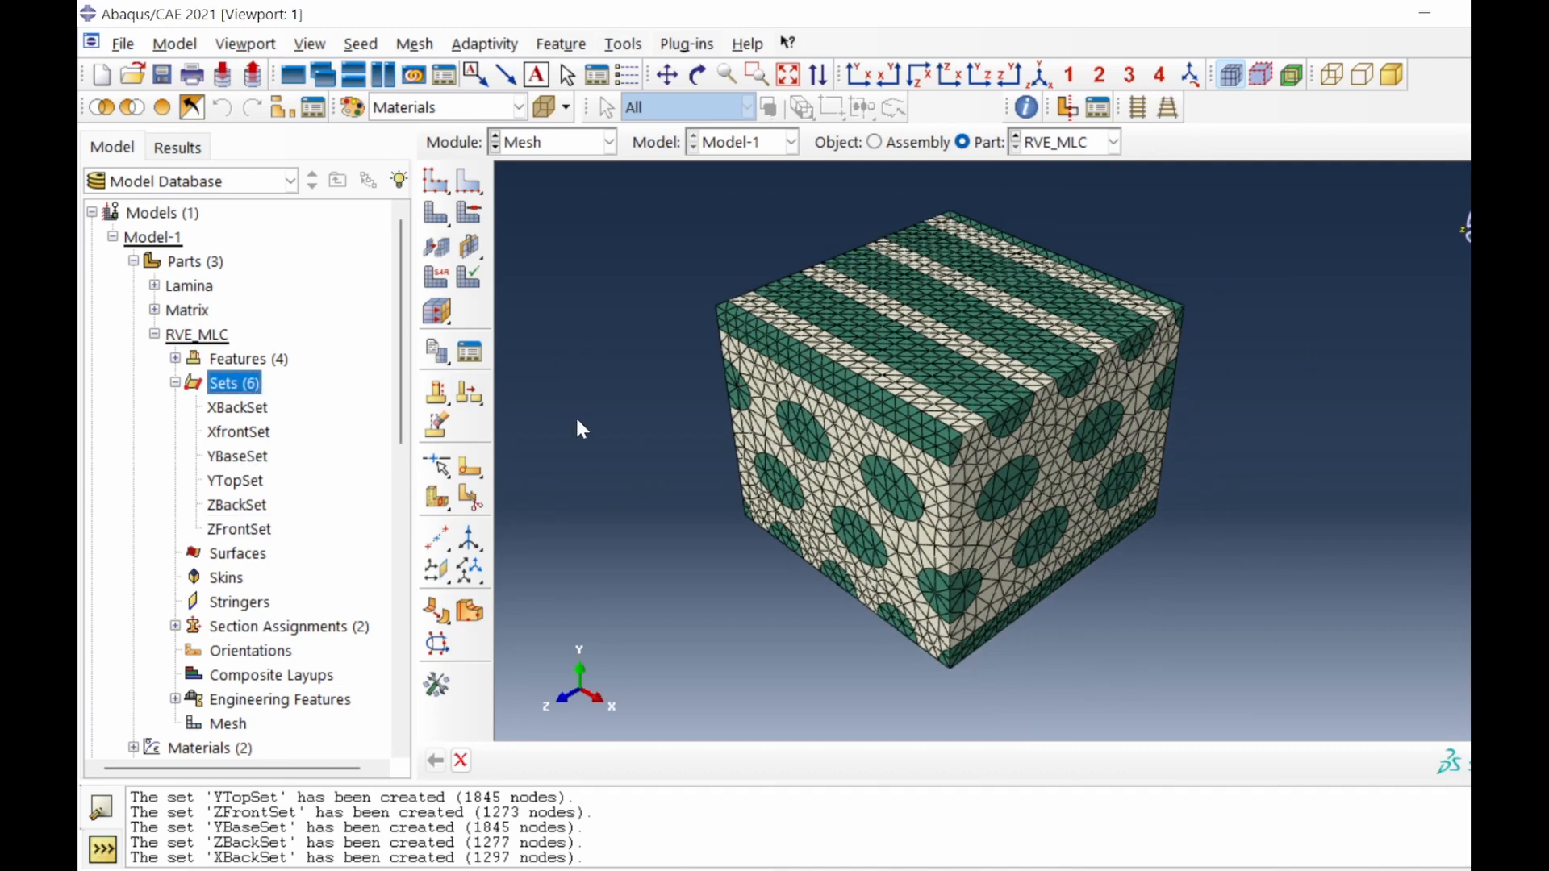
scroll(895, 670, down, 5)
scroll(816, 644, down, 3)
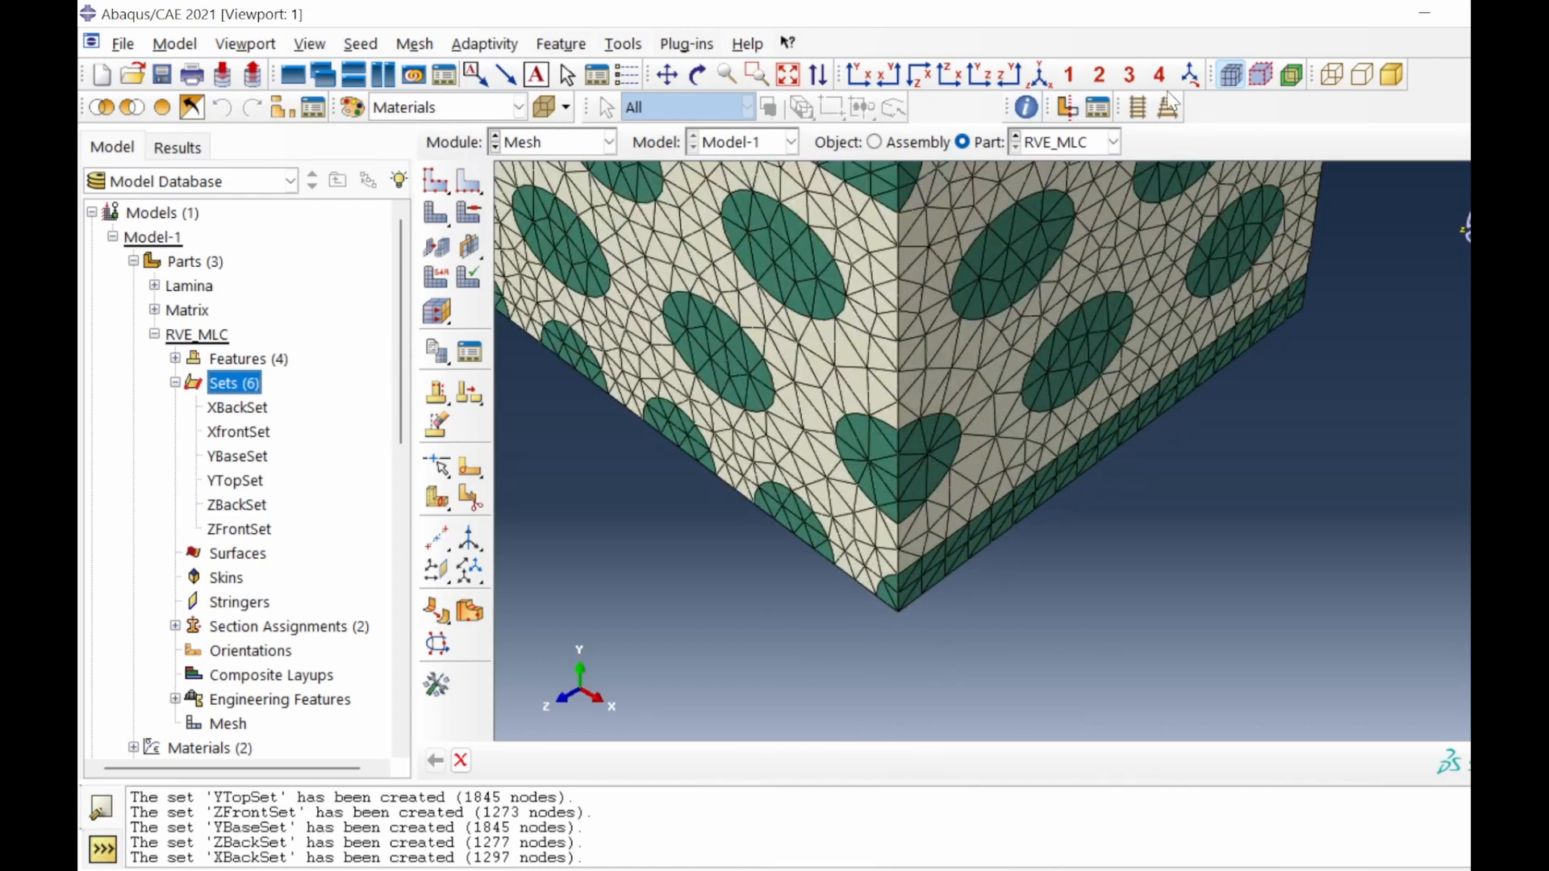
click(1026, 107)
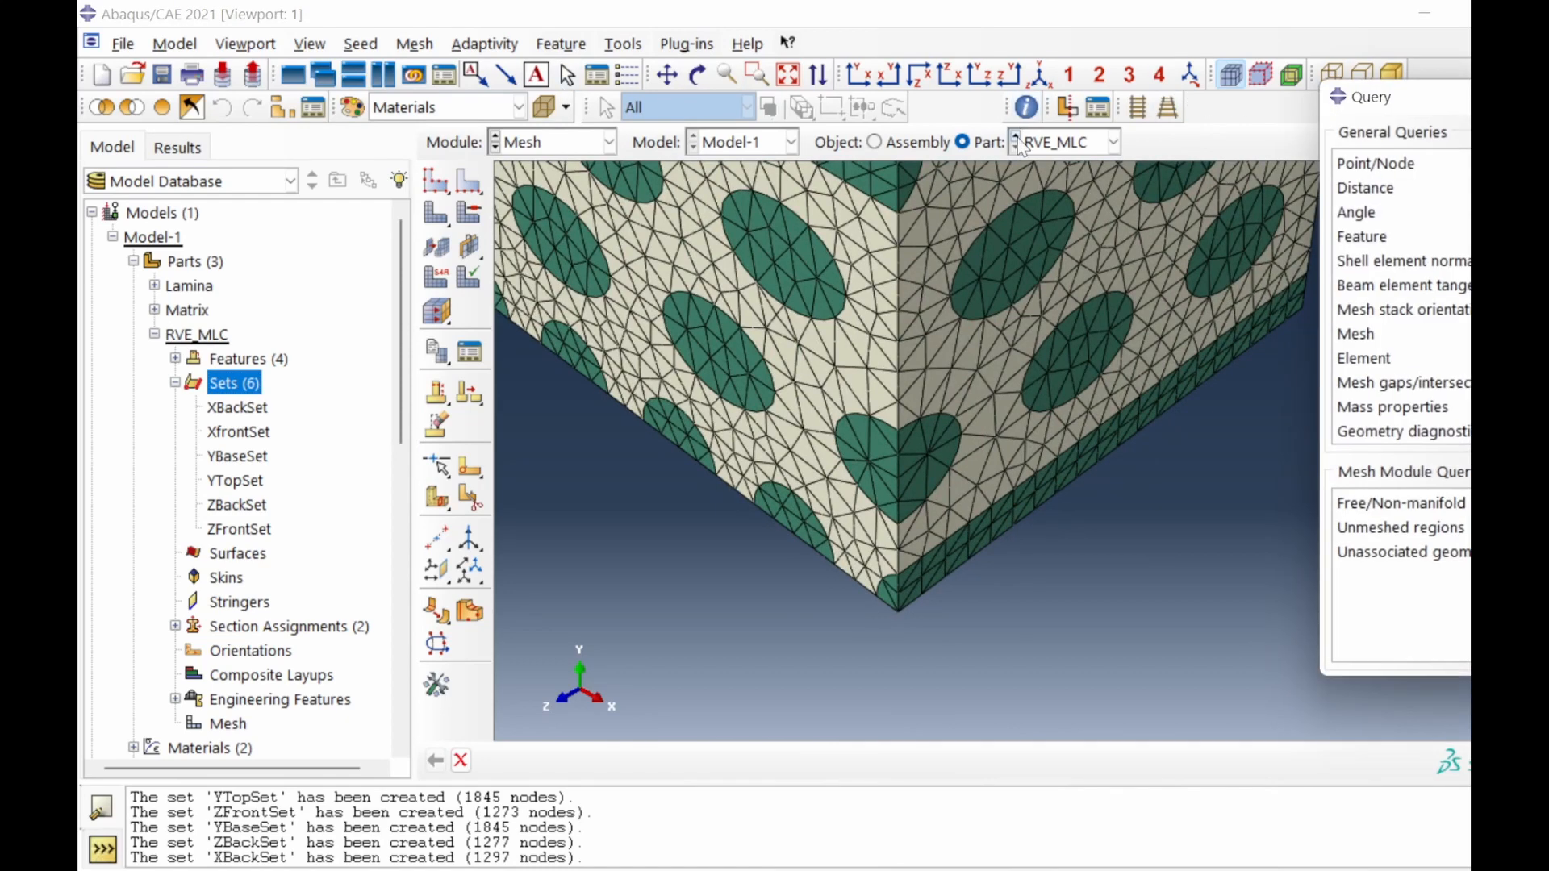
drag(1430, 103, 1278, 89)
click(1224, 147)
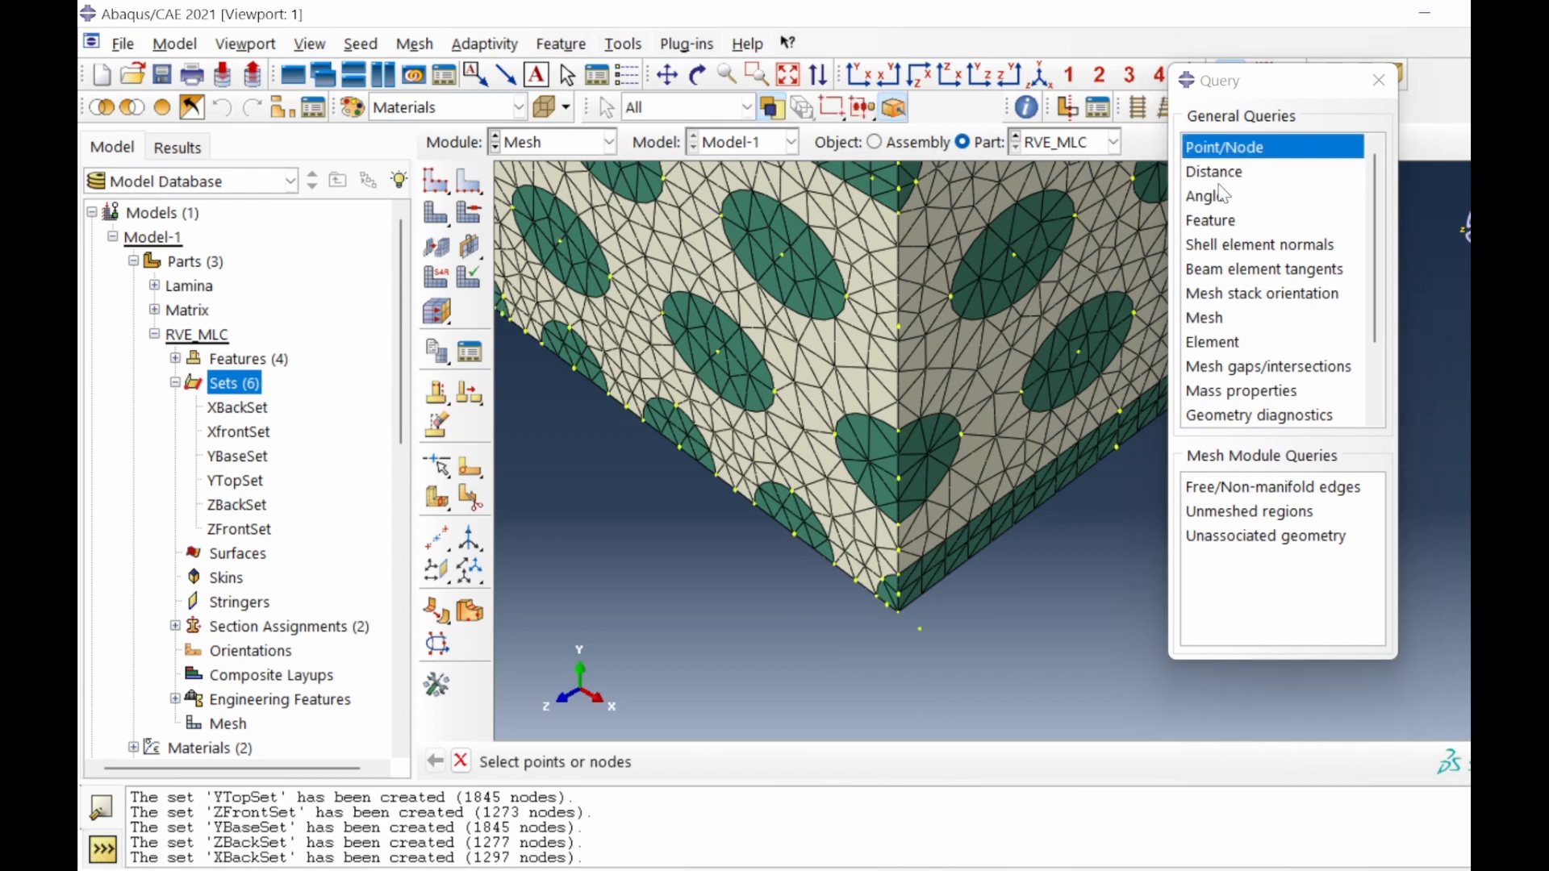
click(898, 611)
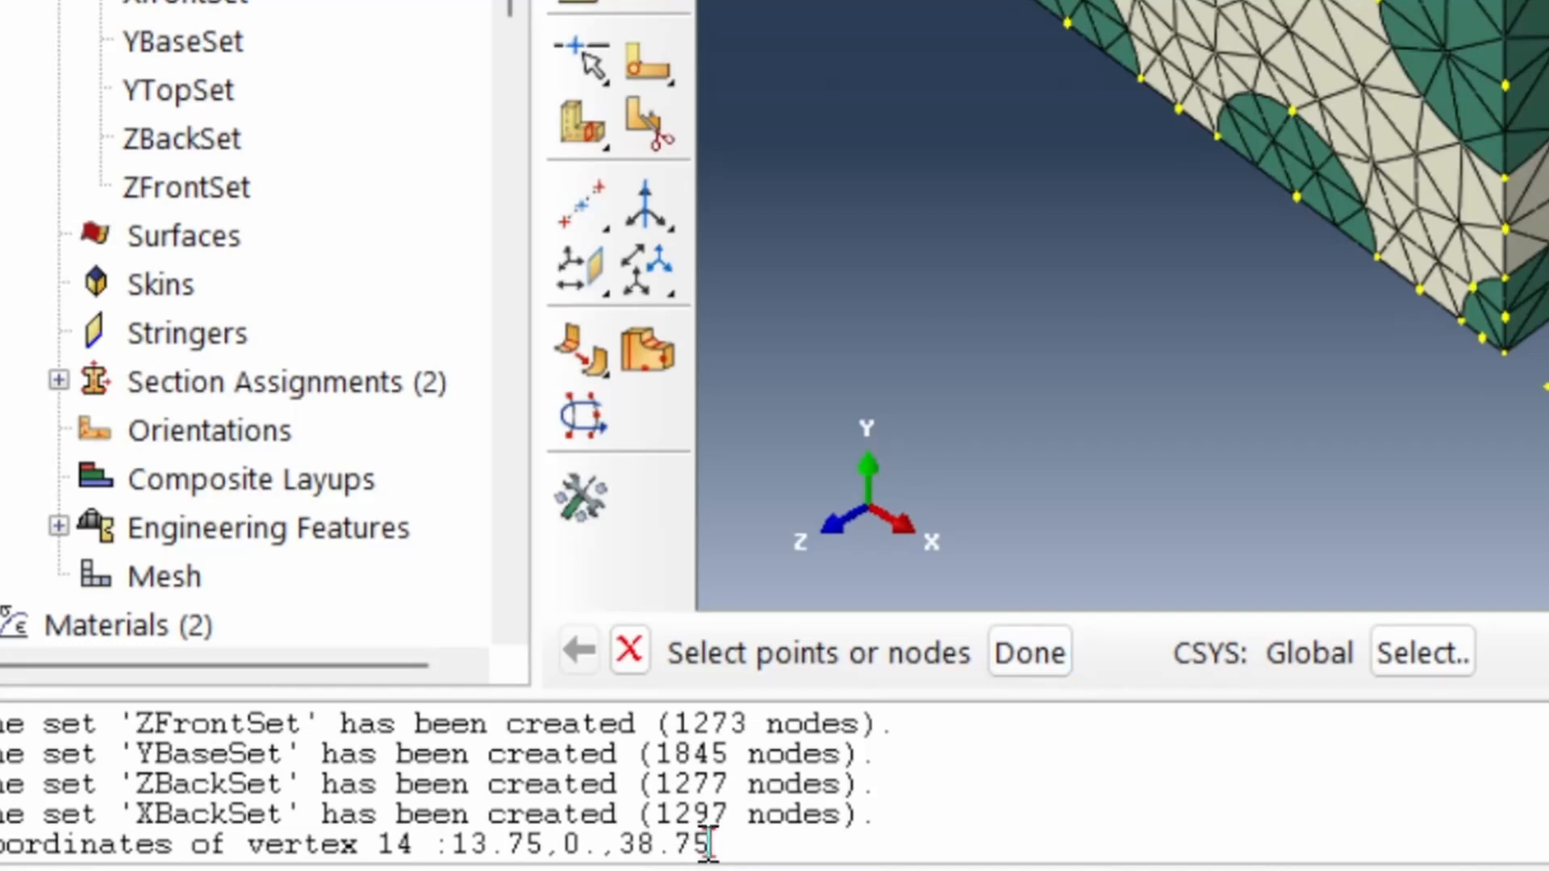
drag(499, 856, 371, 858)
key(ctrl+c)
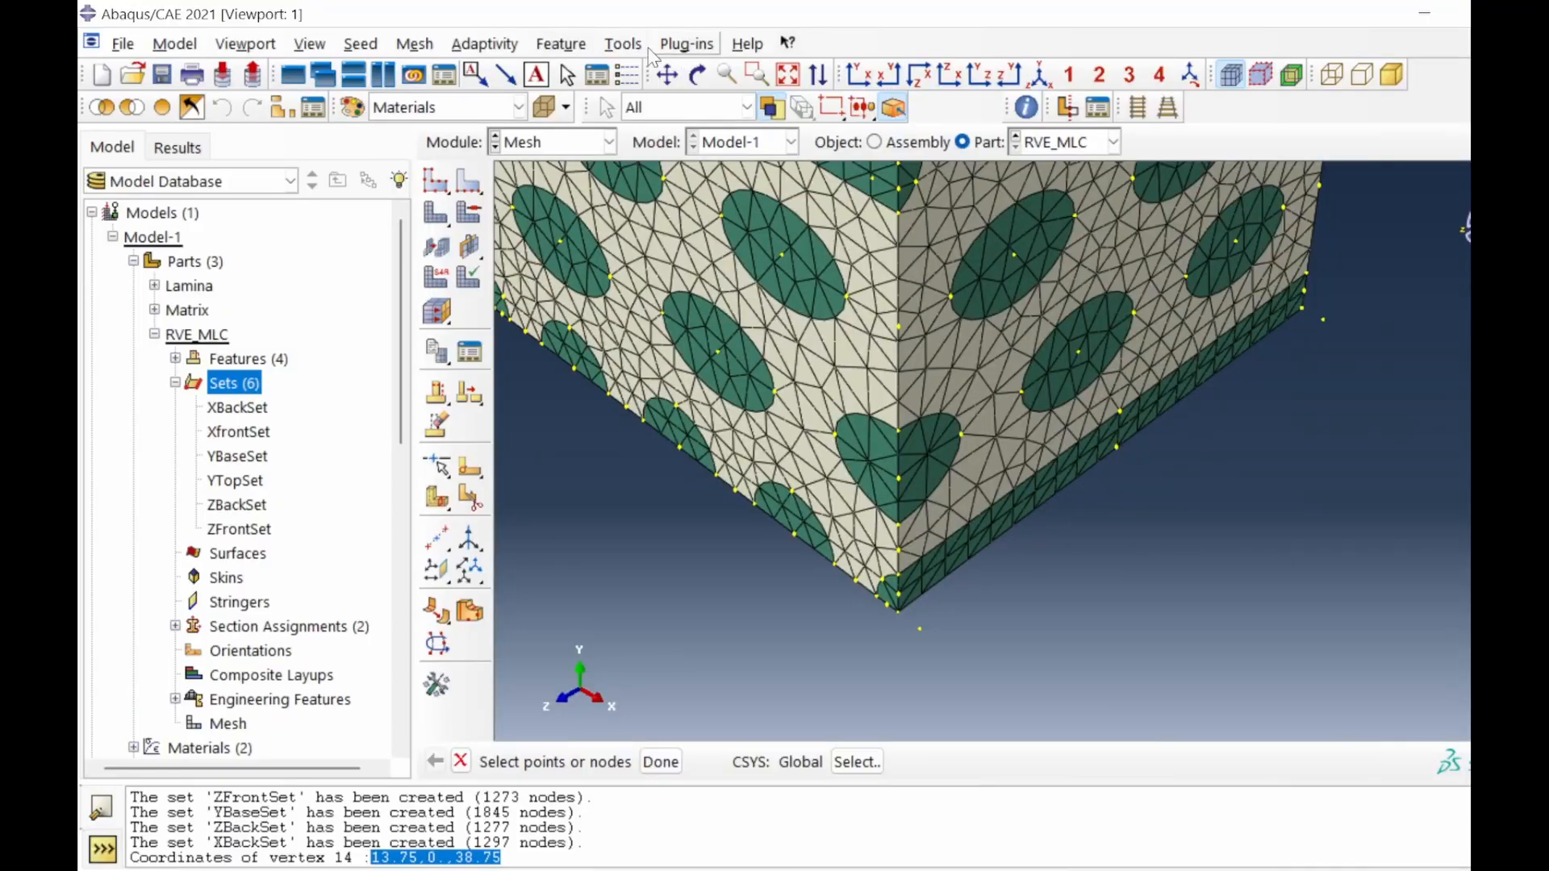
Create a reference point in the Assembly module at 18.75, 0., 38.75, reusing the copied vertex coordinates with a changed X value.
click(624, 43)
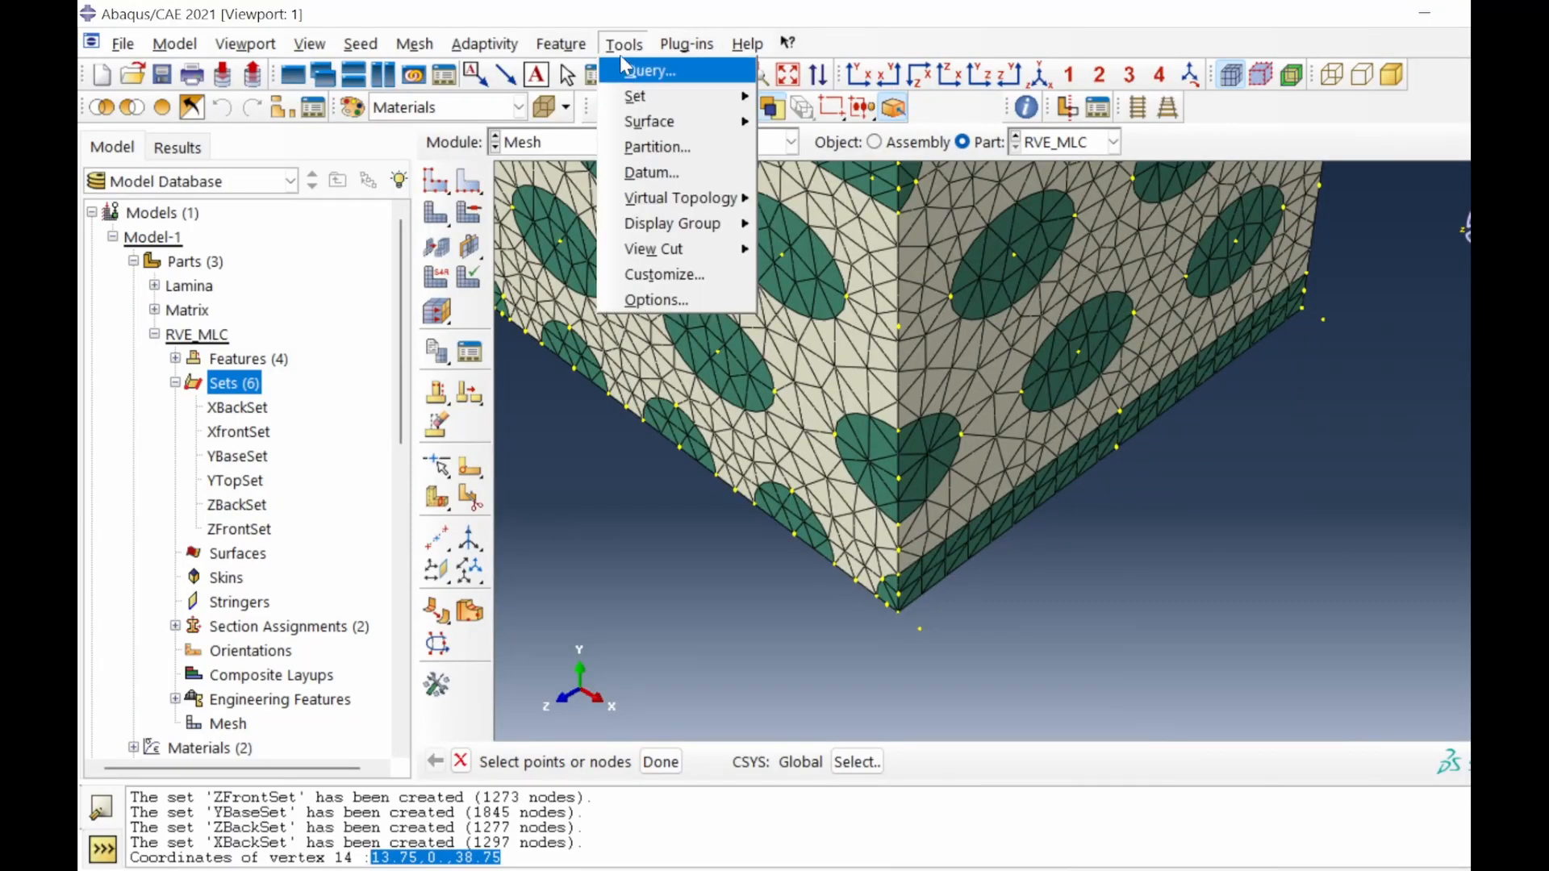
click(577, 142)
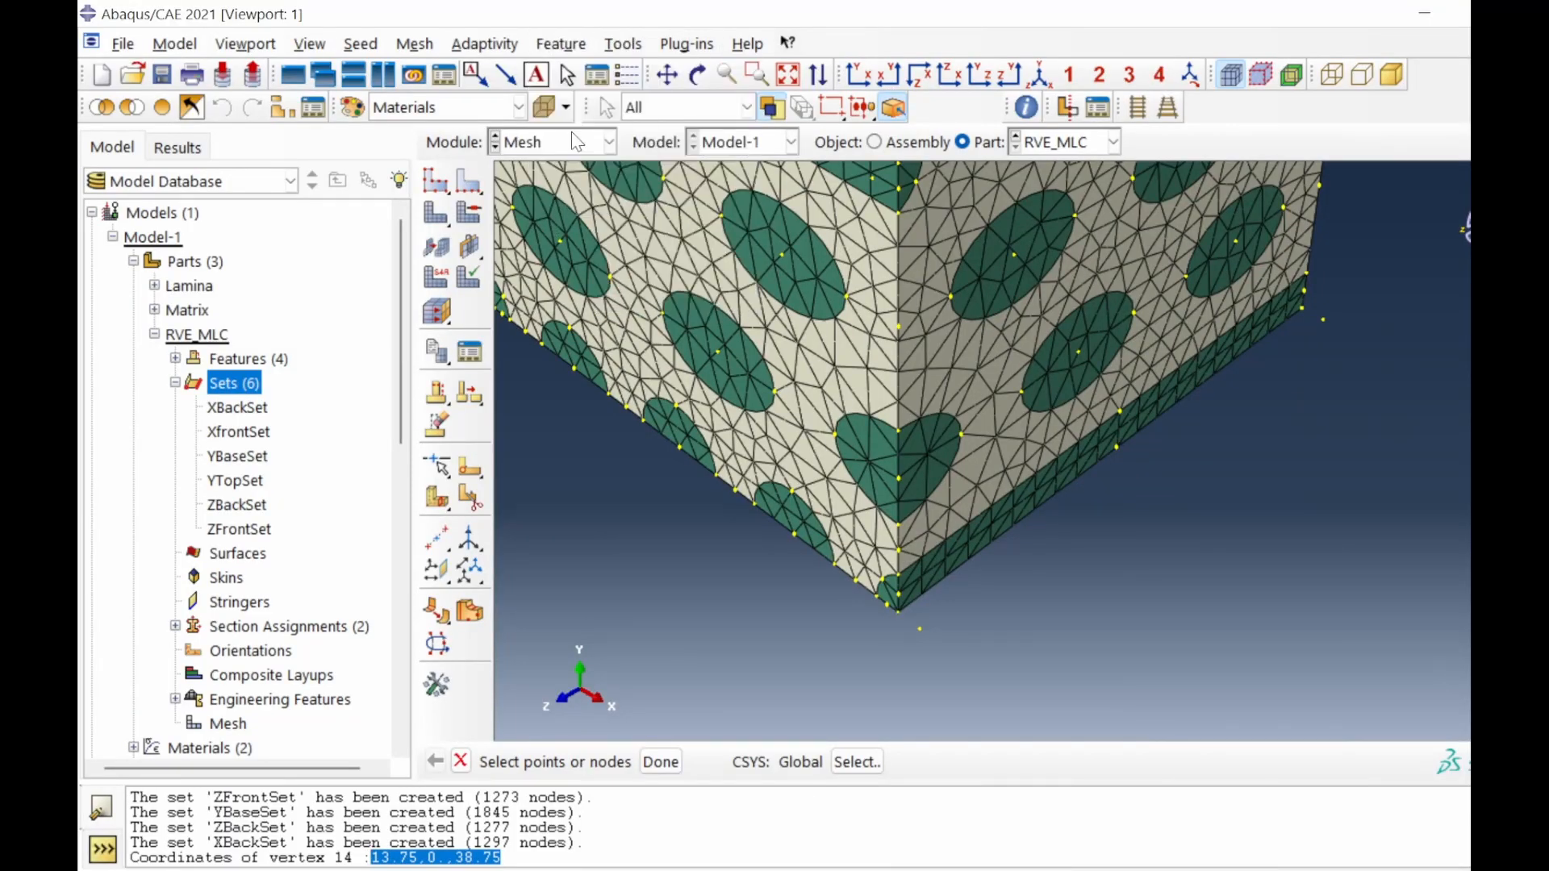
click(577, 142)
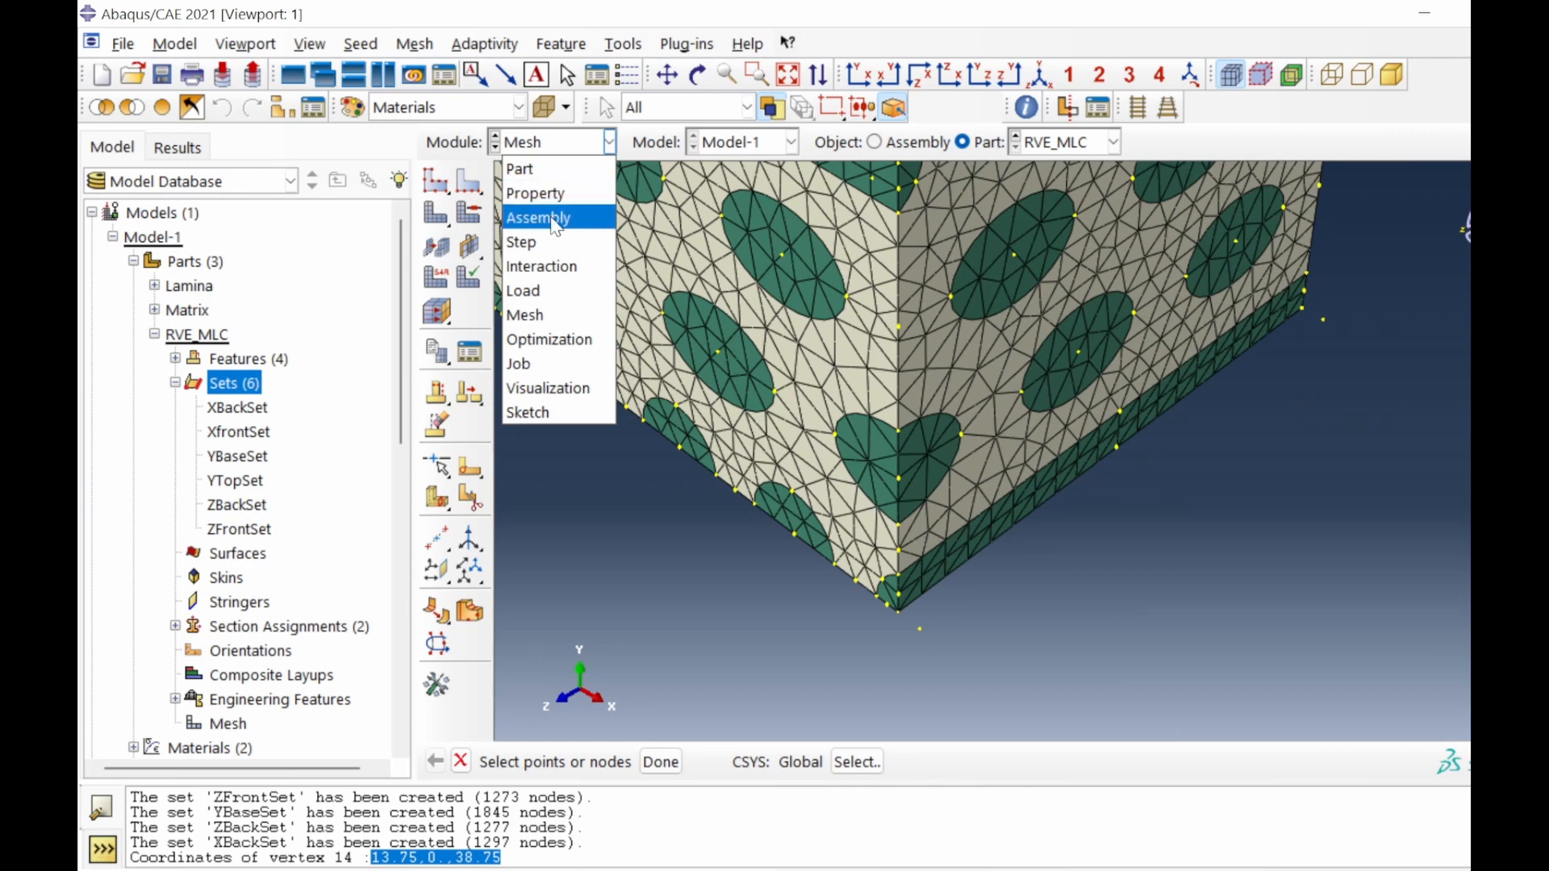
click(557, 230)
click(593, 45)
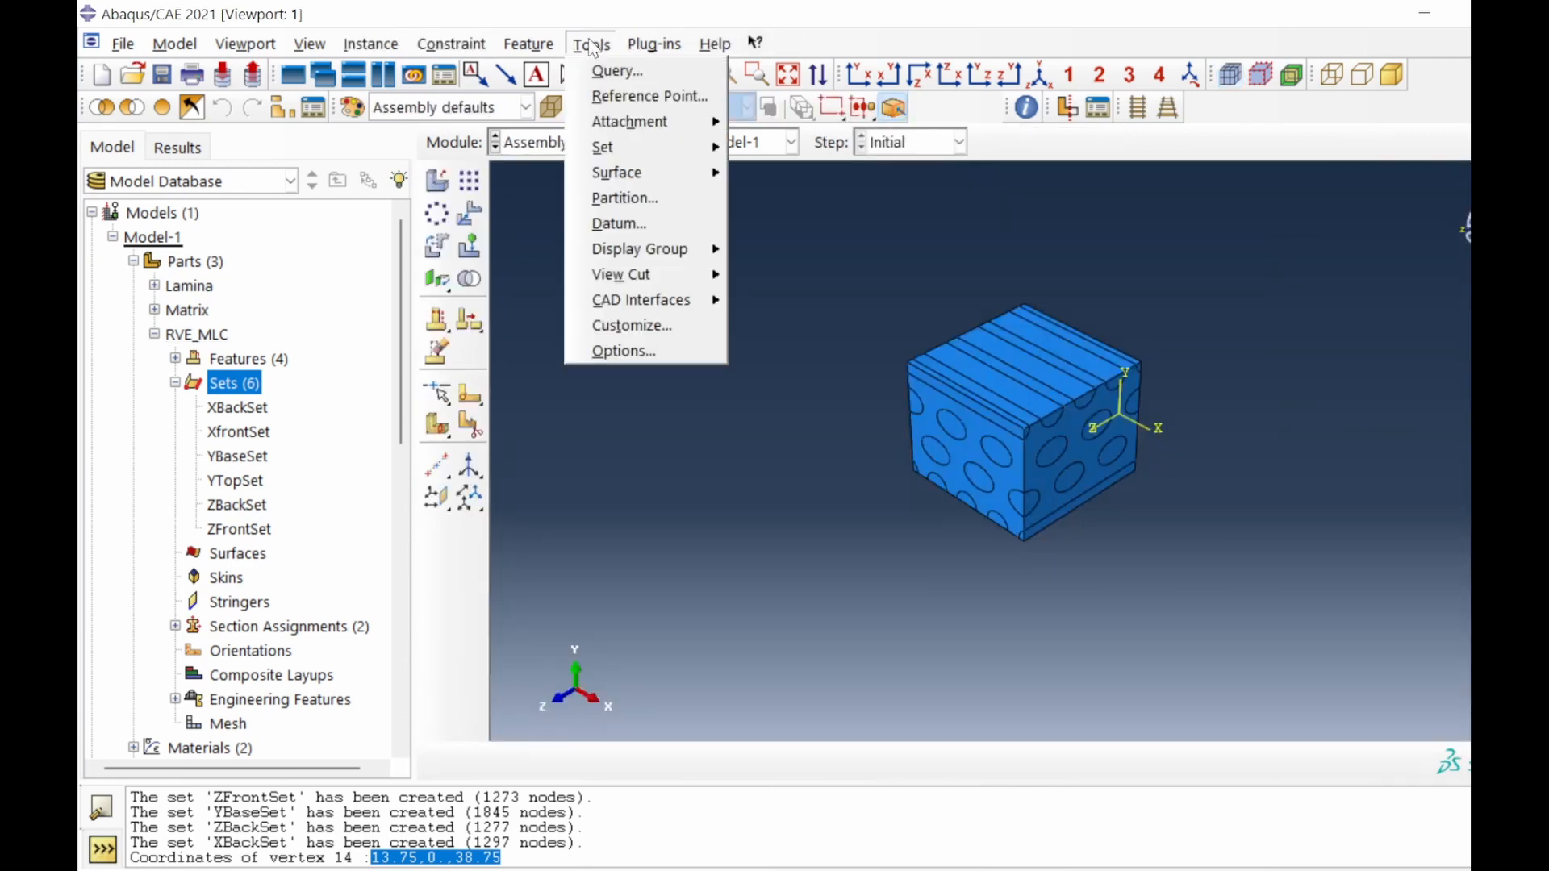
click(622, 96)
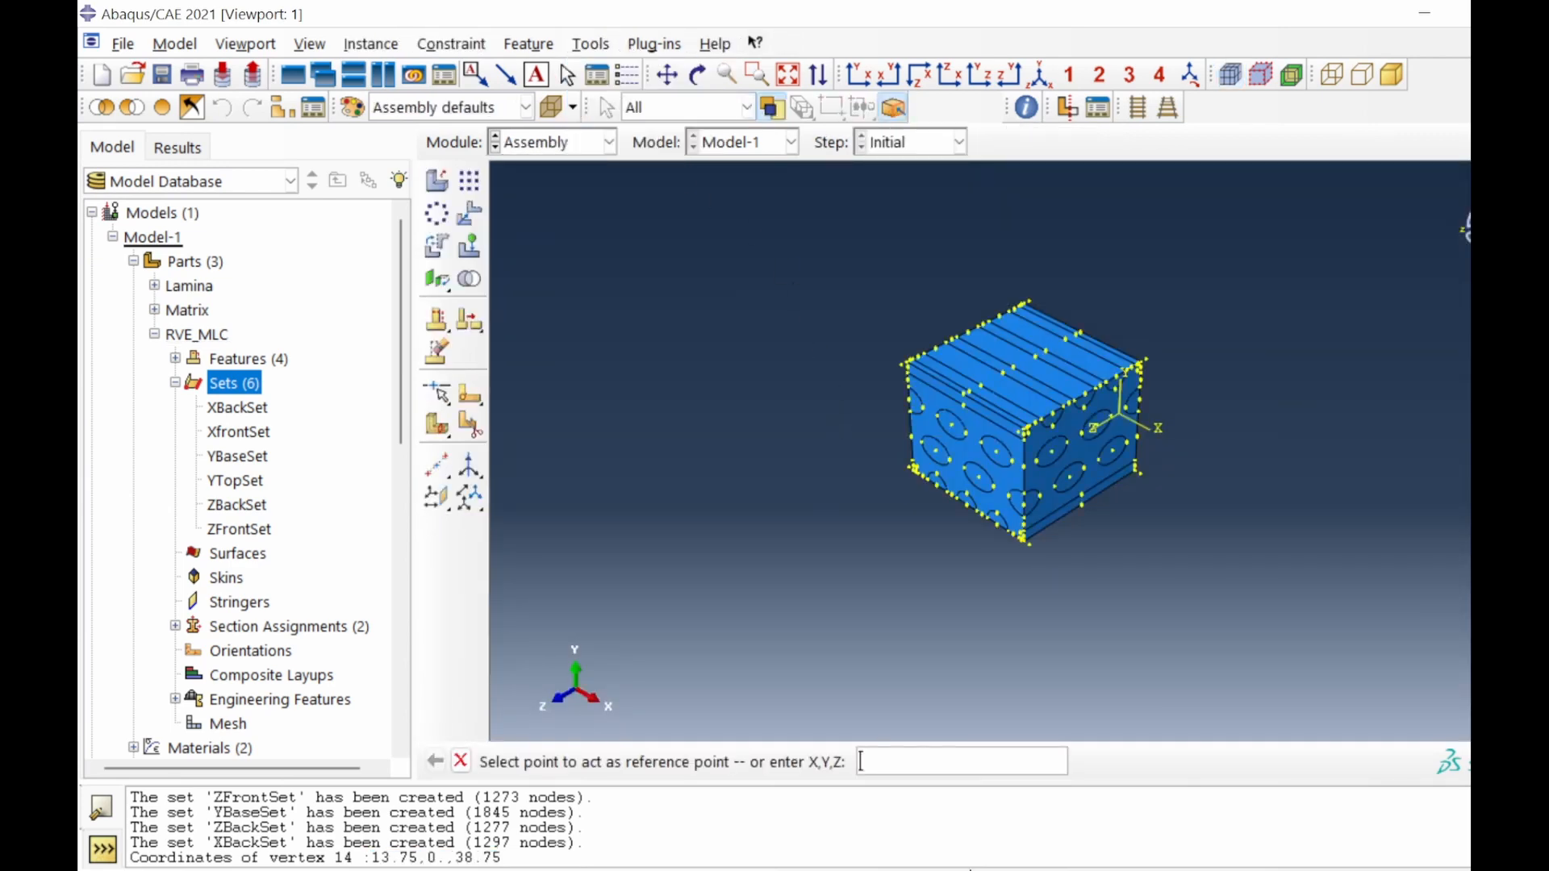
key(ctrl+v)
drag(877, 762, 866, 762)
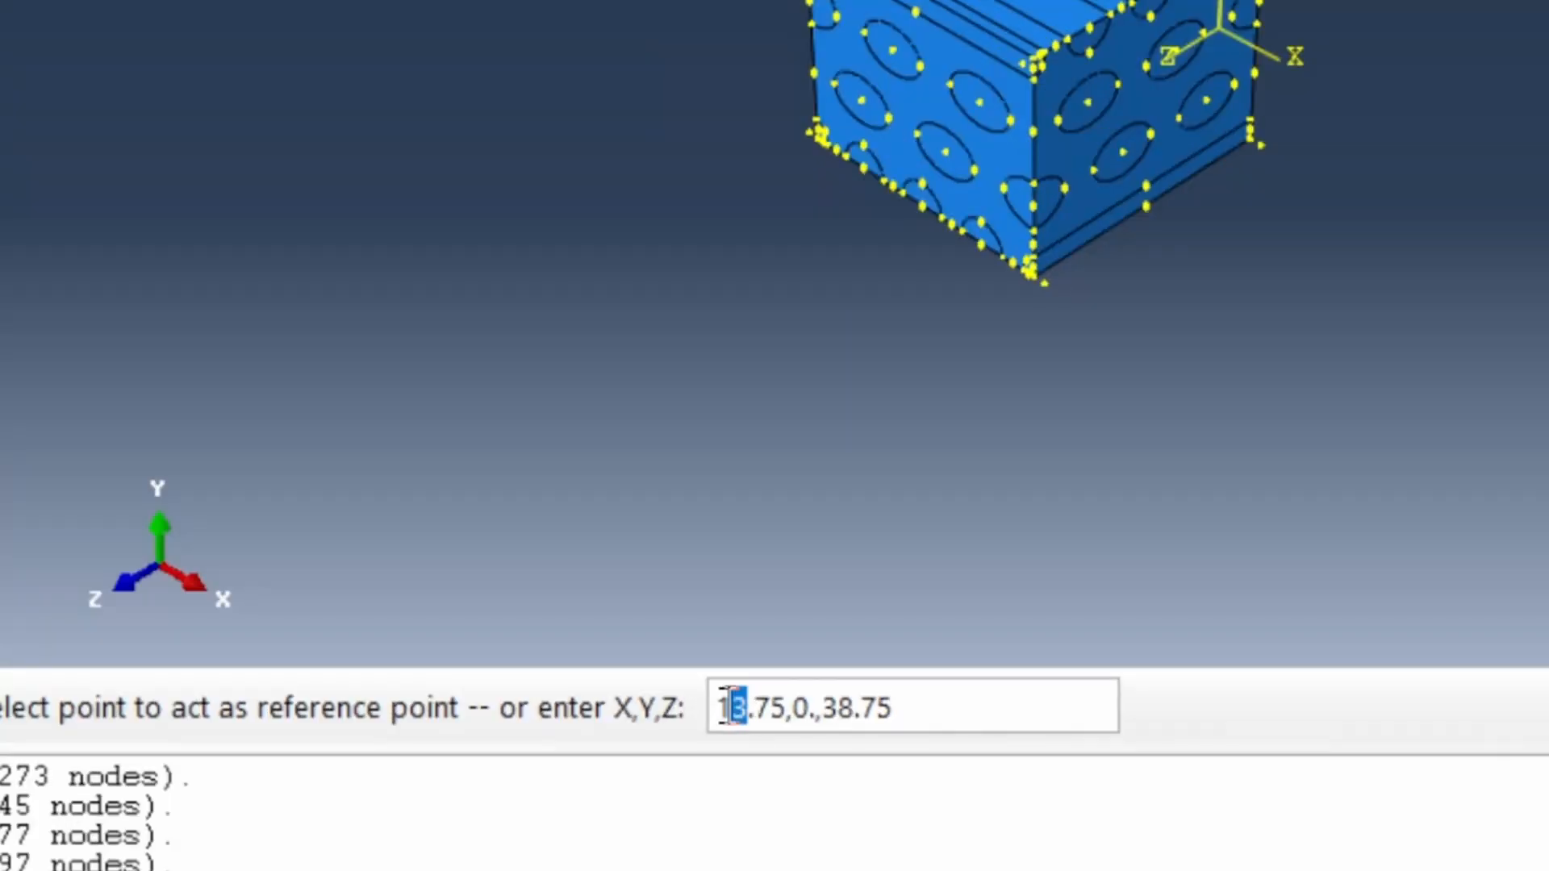
text(8)
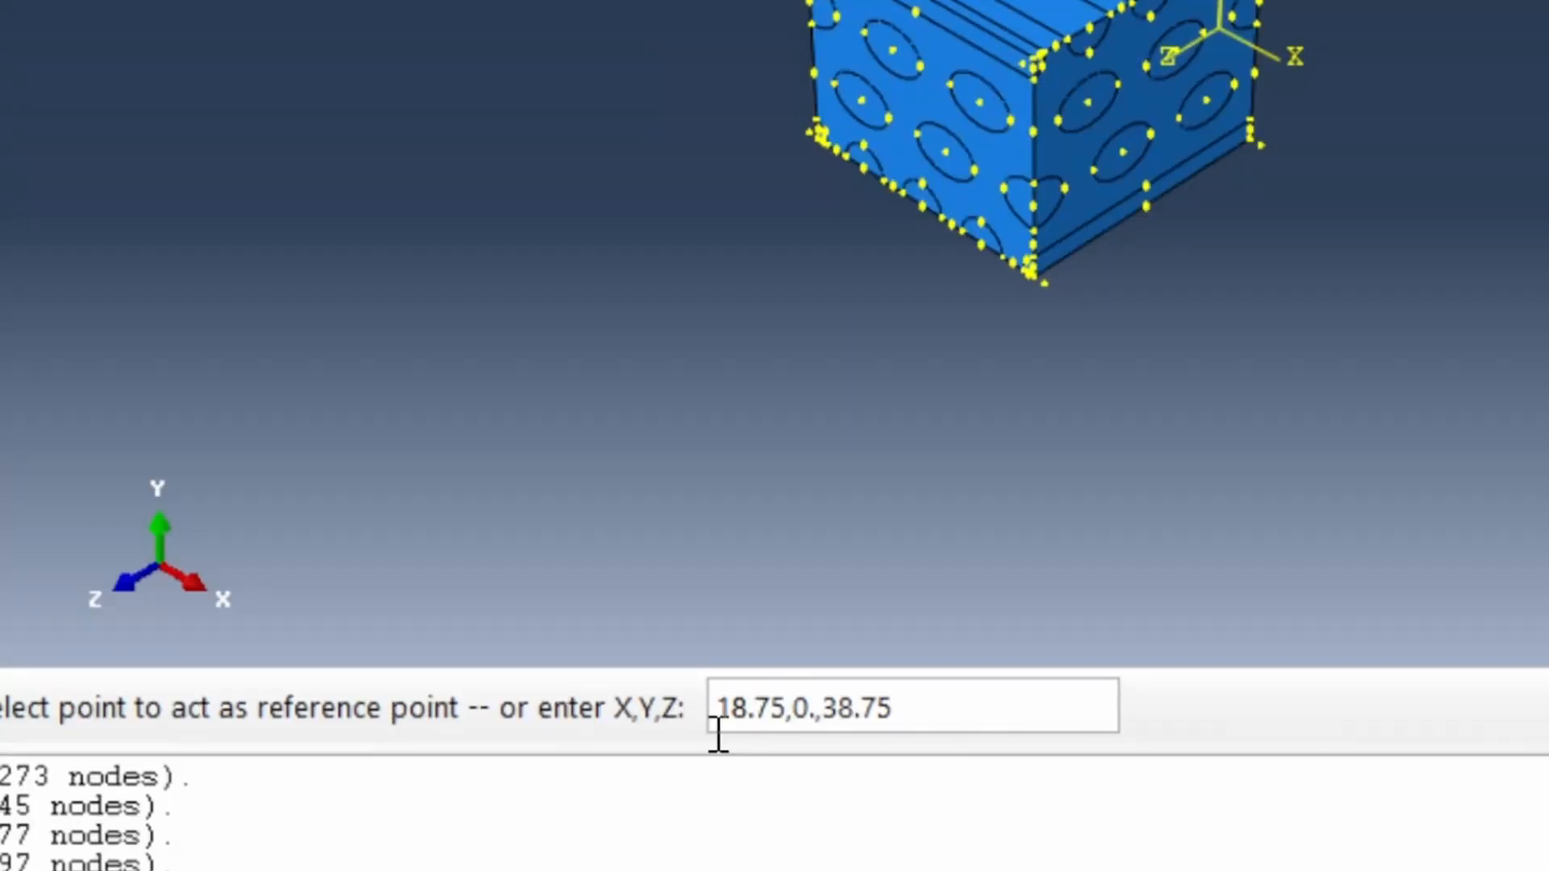
key(Return)
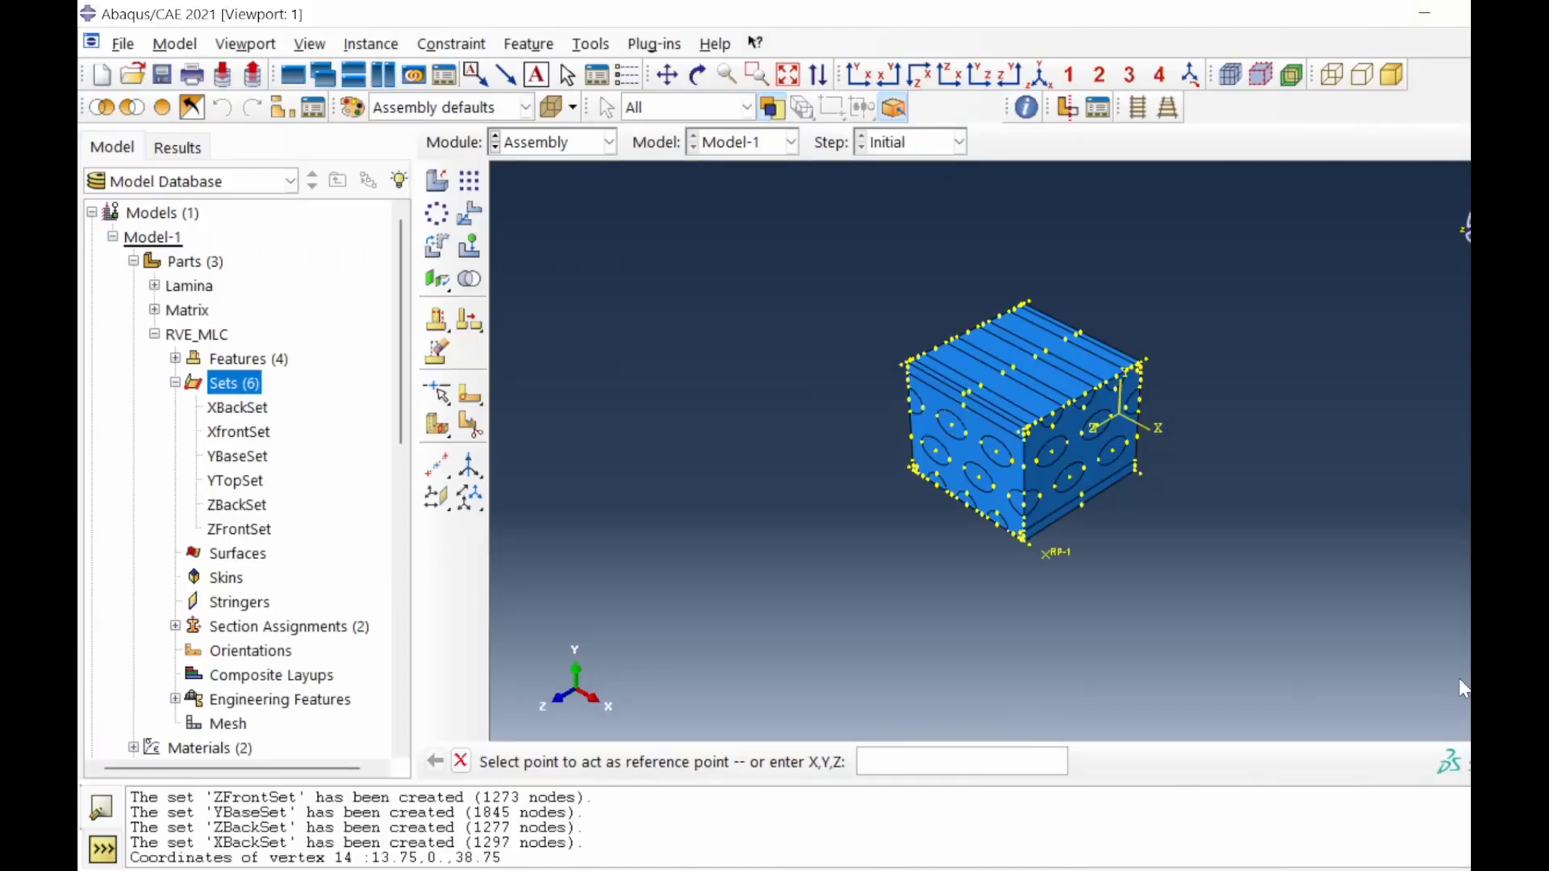
Create a geometry set named RPSet on the RVE_MLC part containing the reference point near the lower corner.
scroll(1041, 556, up, 5)
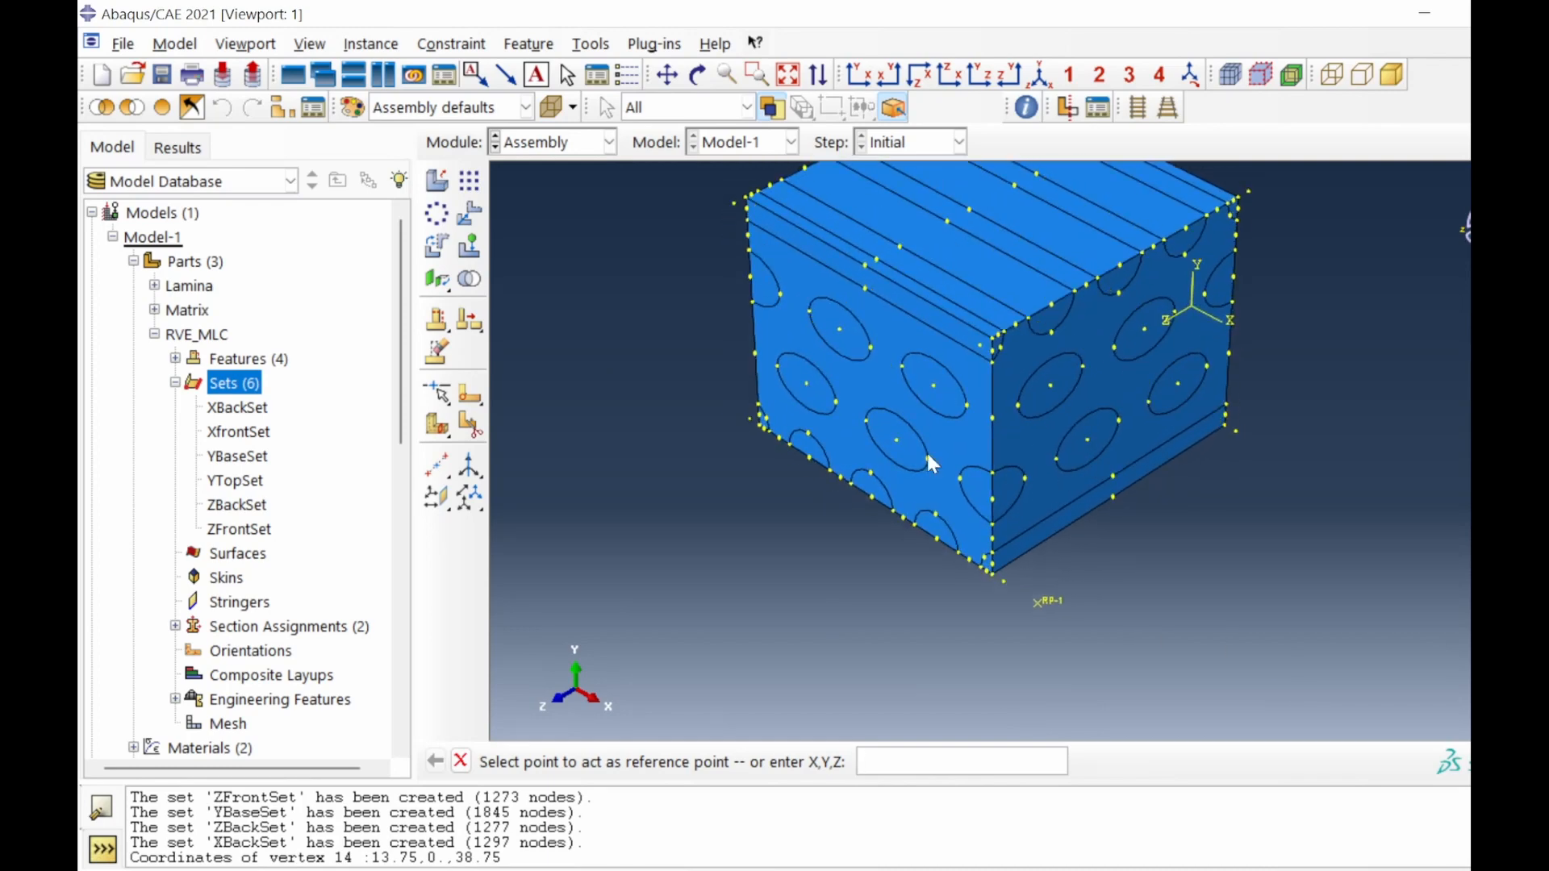
double_click(234, 383)
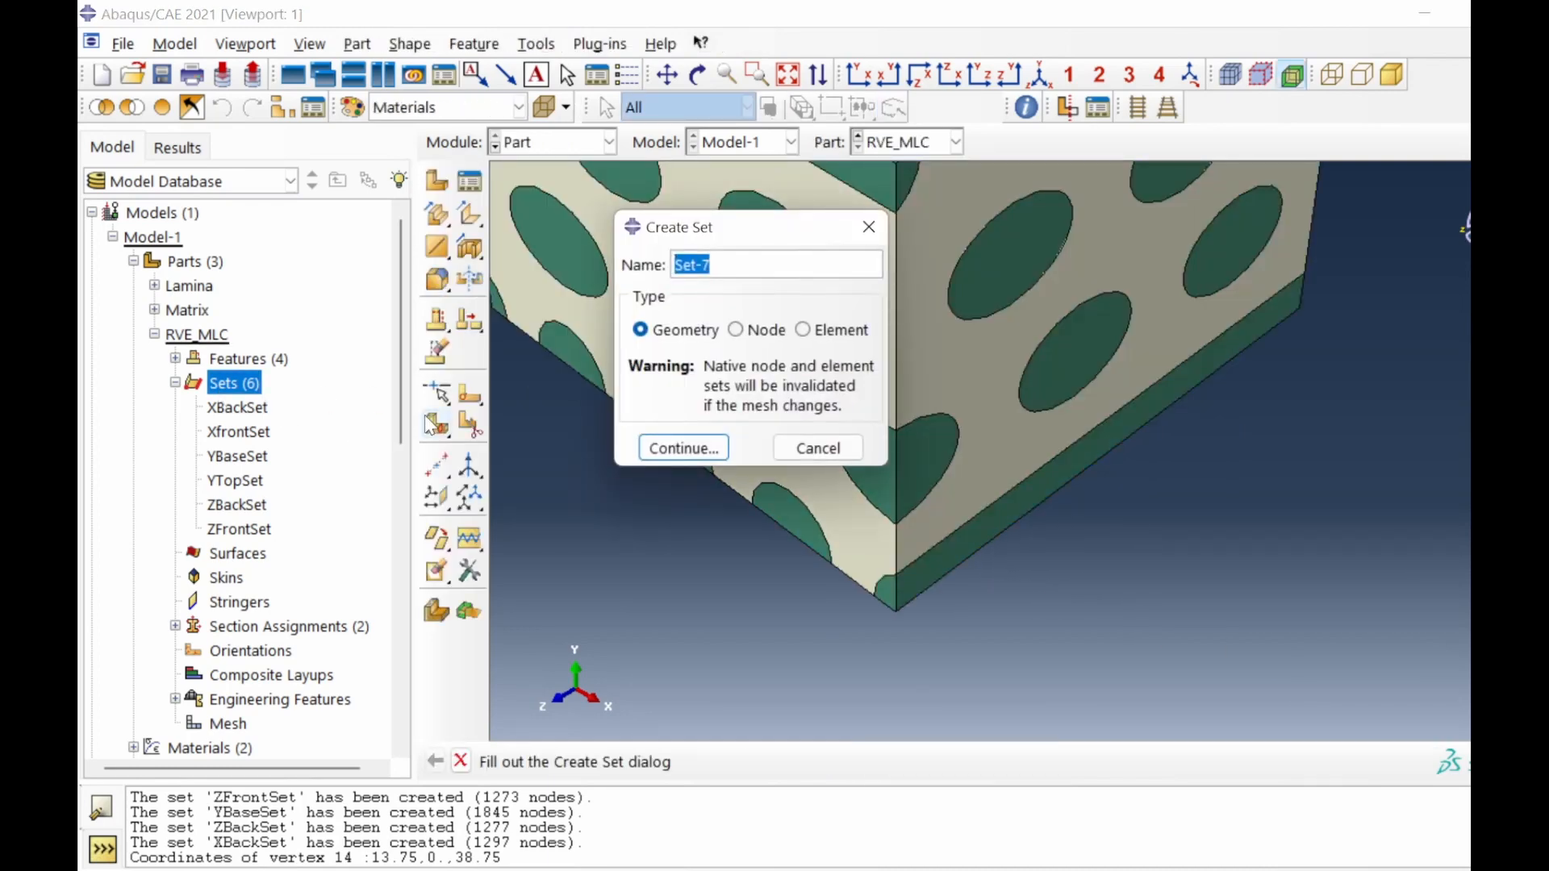
text(RP)
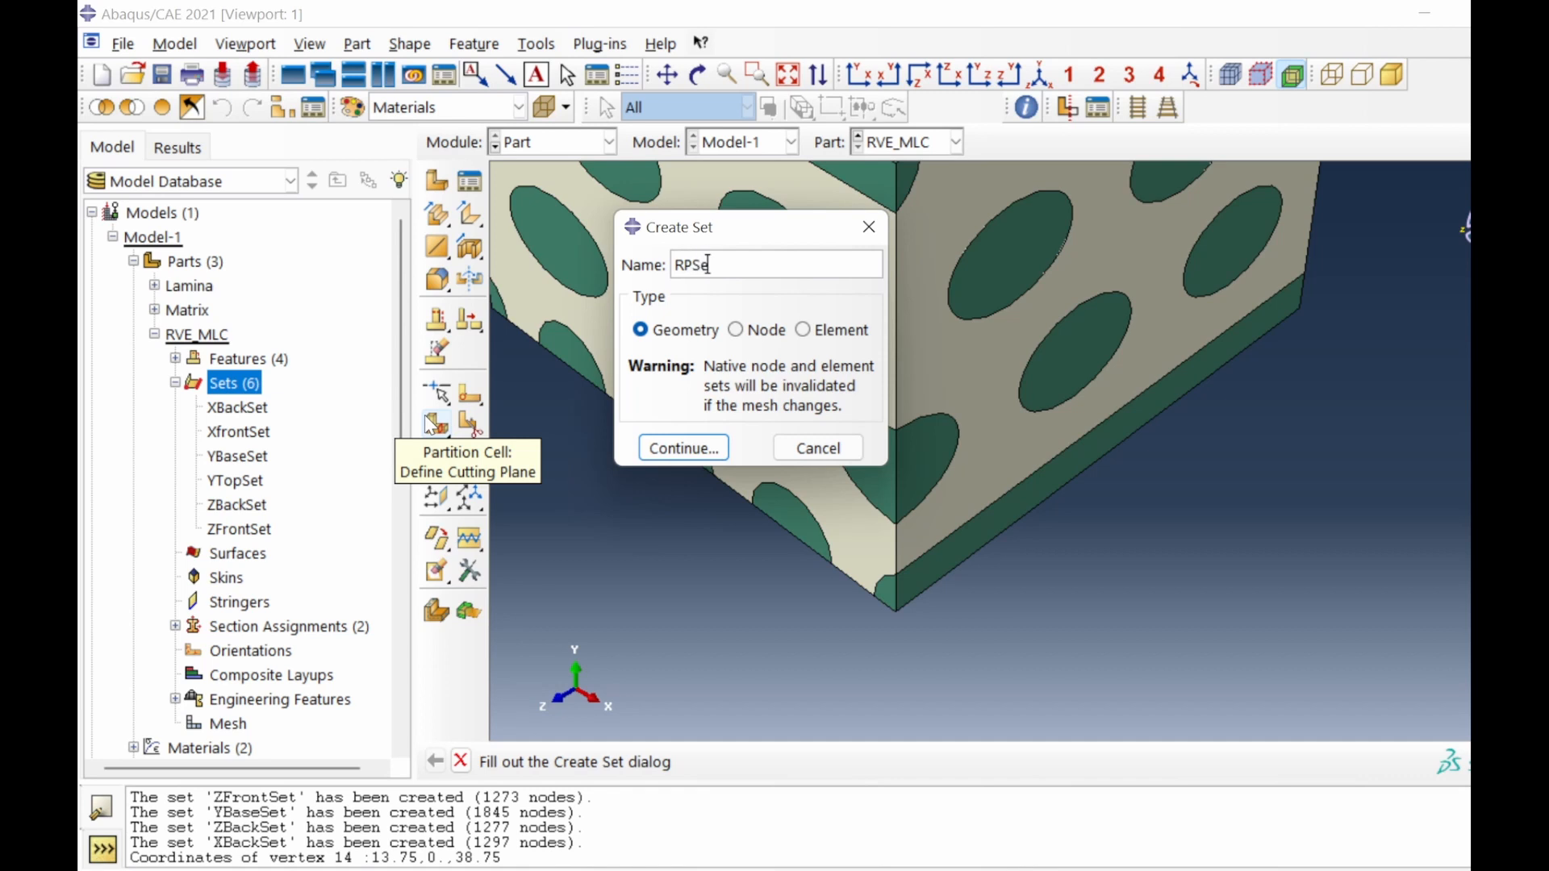
scroll(565, 452, down, 3)
click(683, 448)
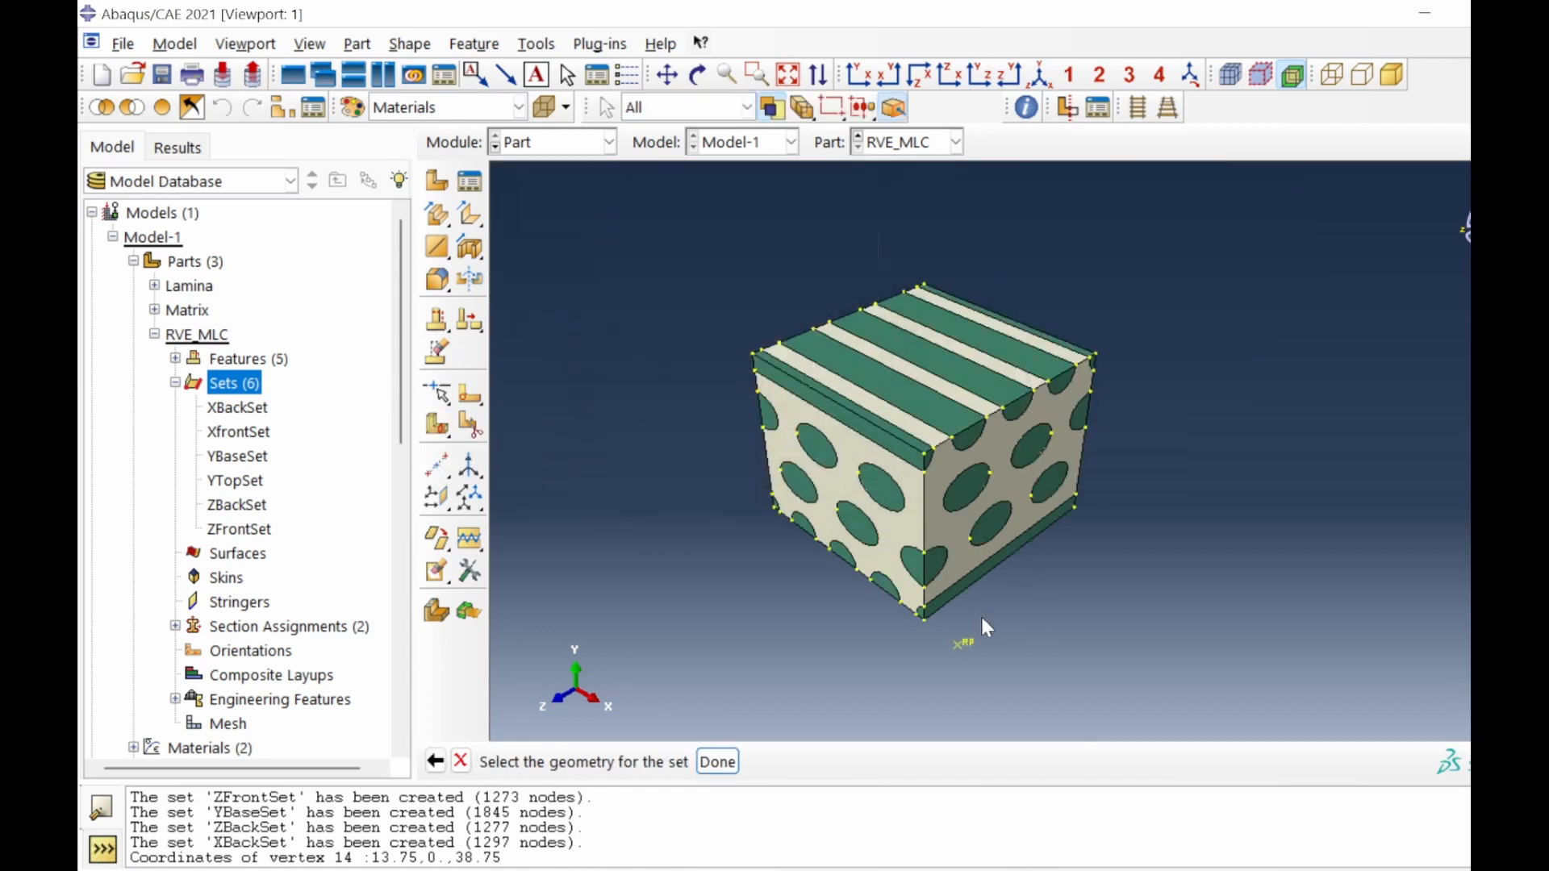
click(957, 645)
click(717, 761)
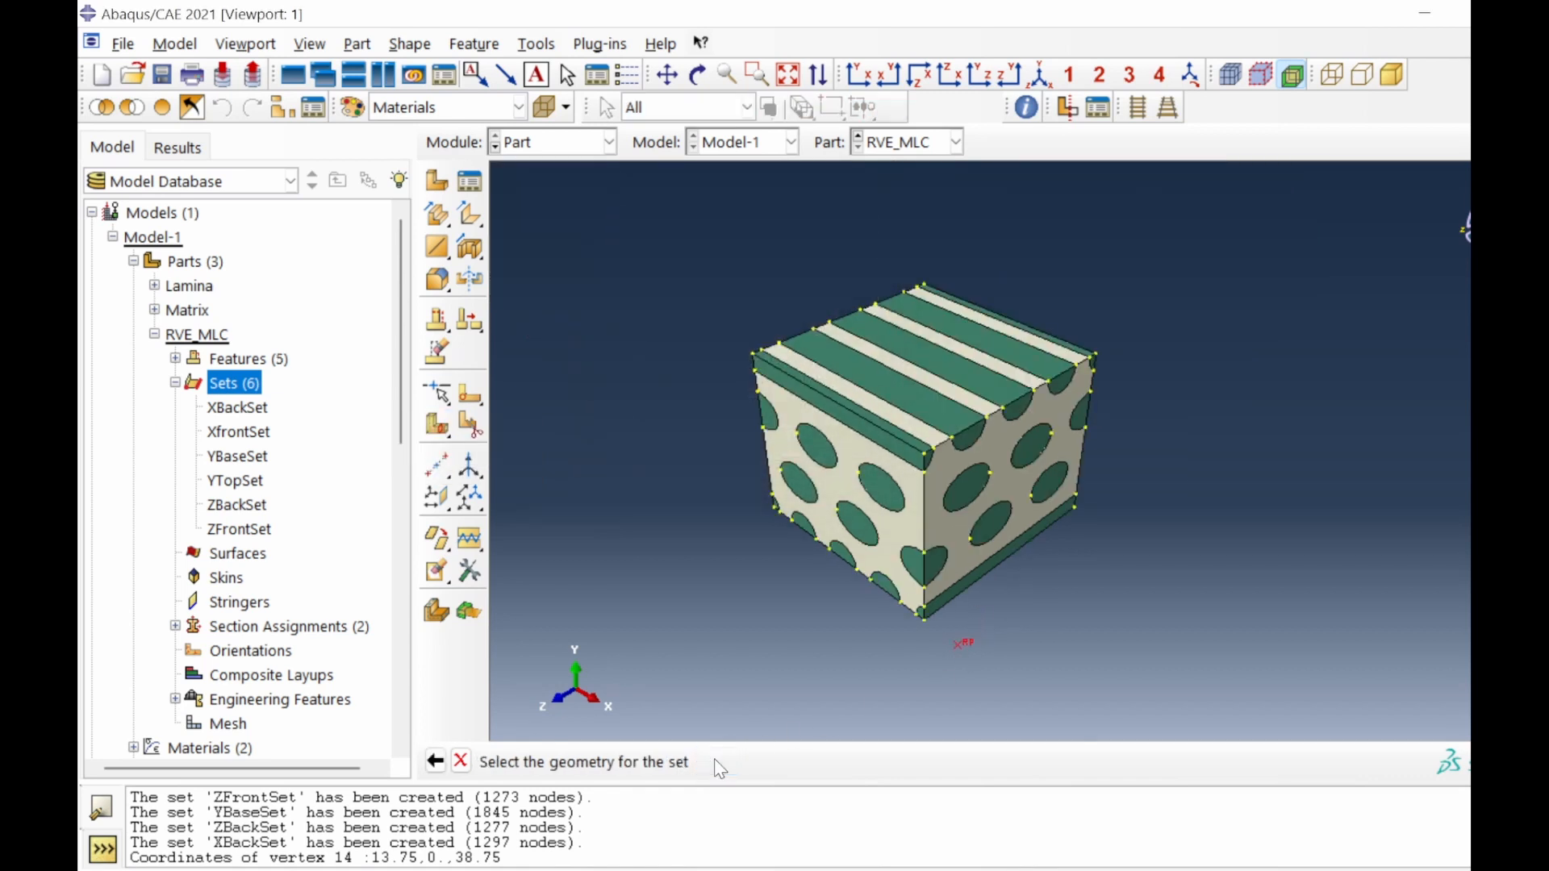
scroll(686, 448, up, 1)
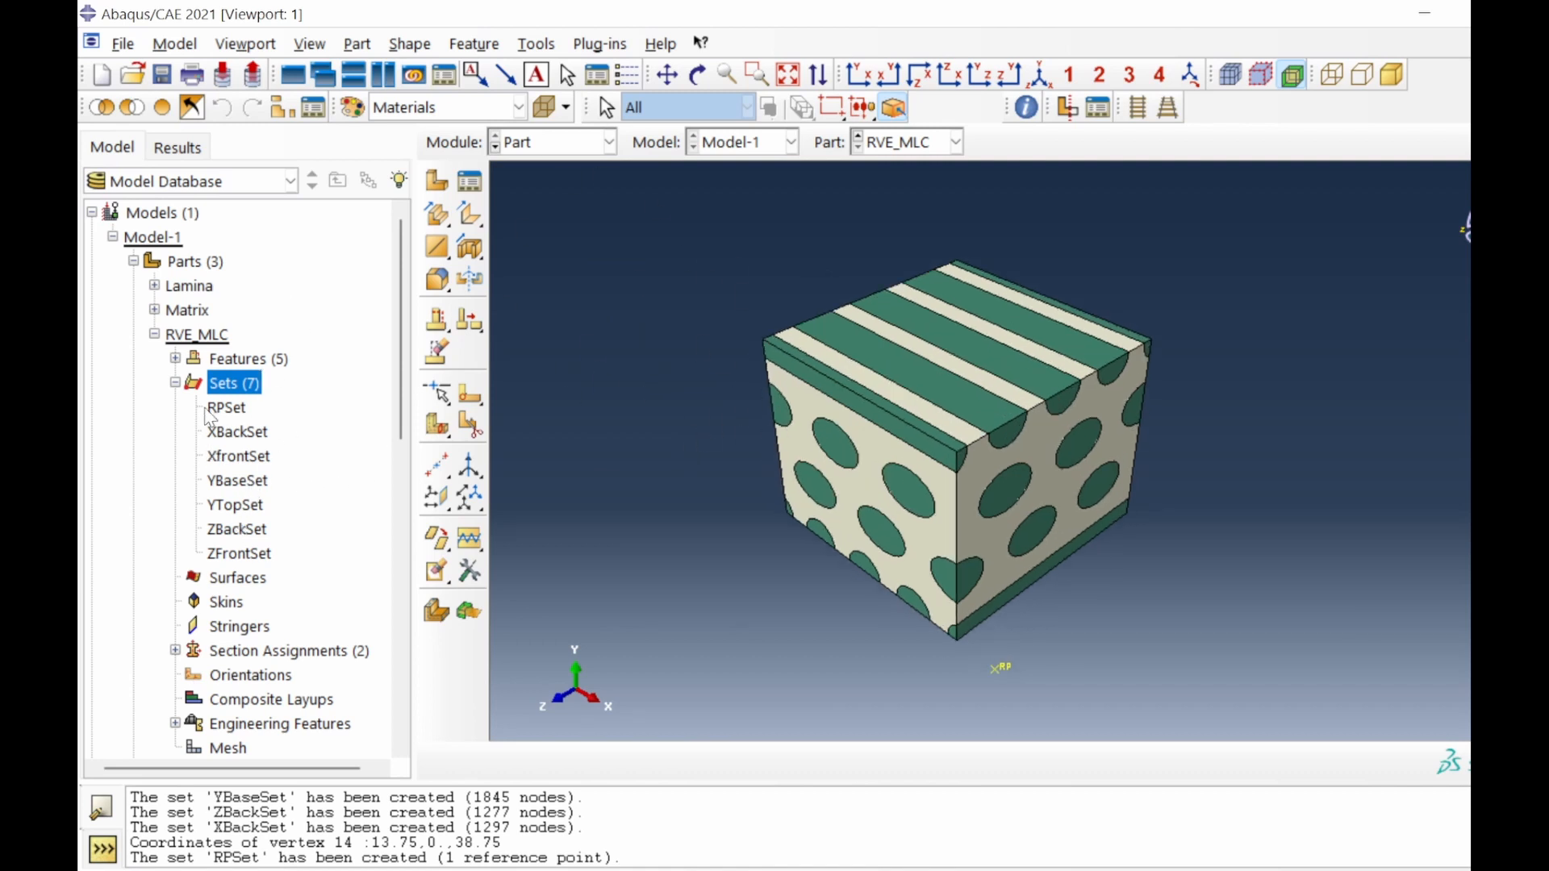
Create a Static, General step named loadingStep after the Initial step, keeping its default settings.
click(173, 383)
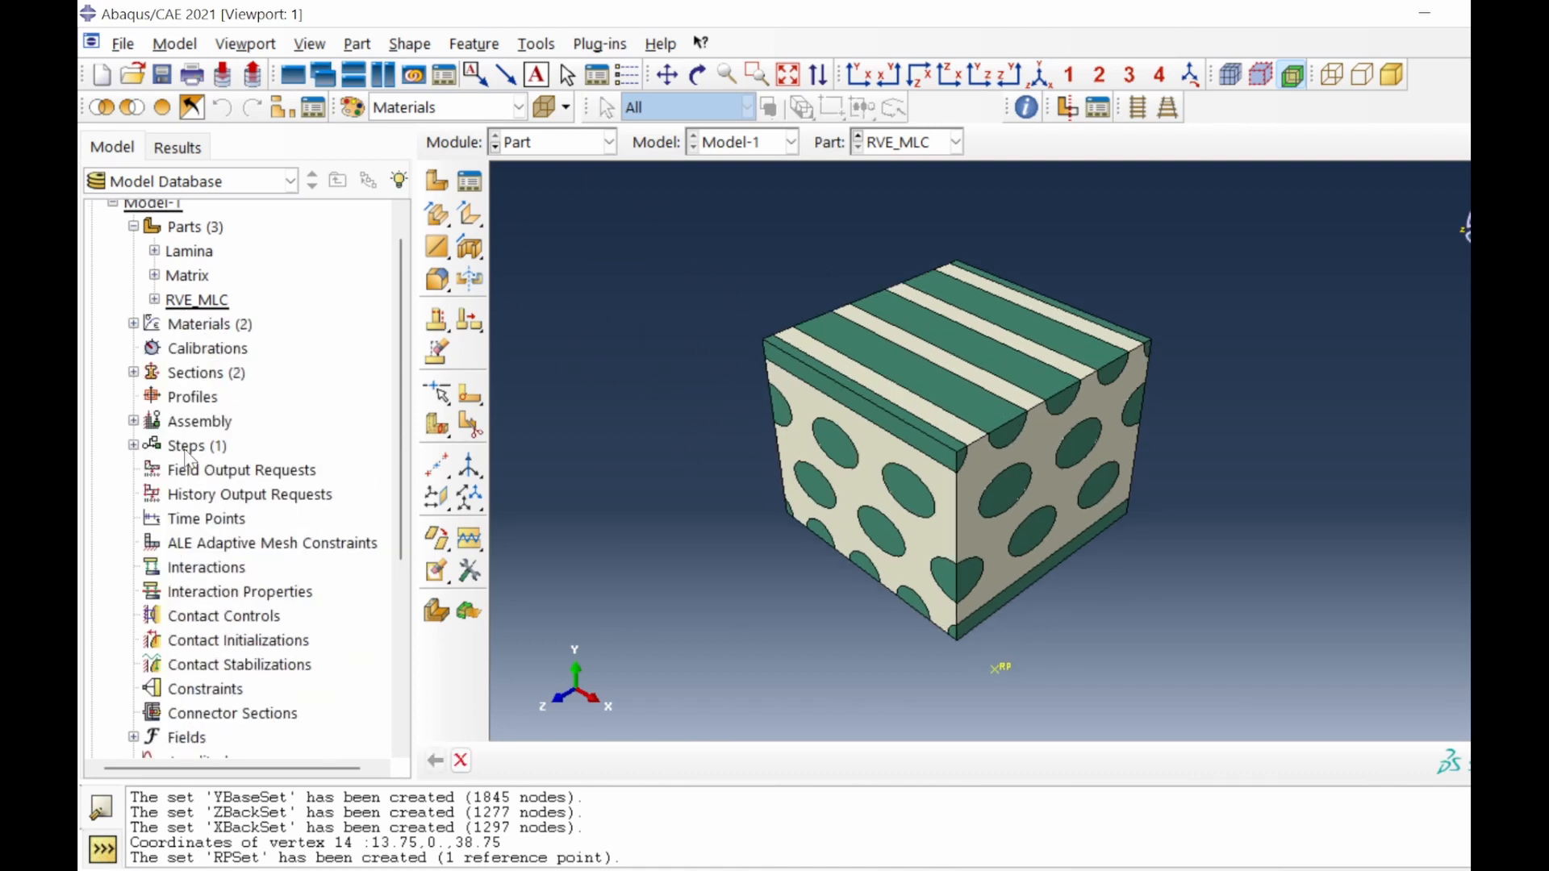
double_click(185, 448)
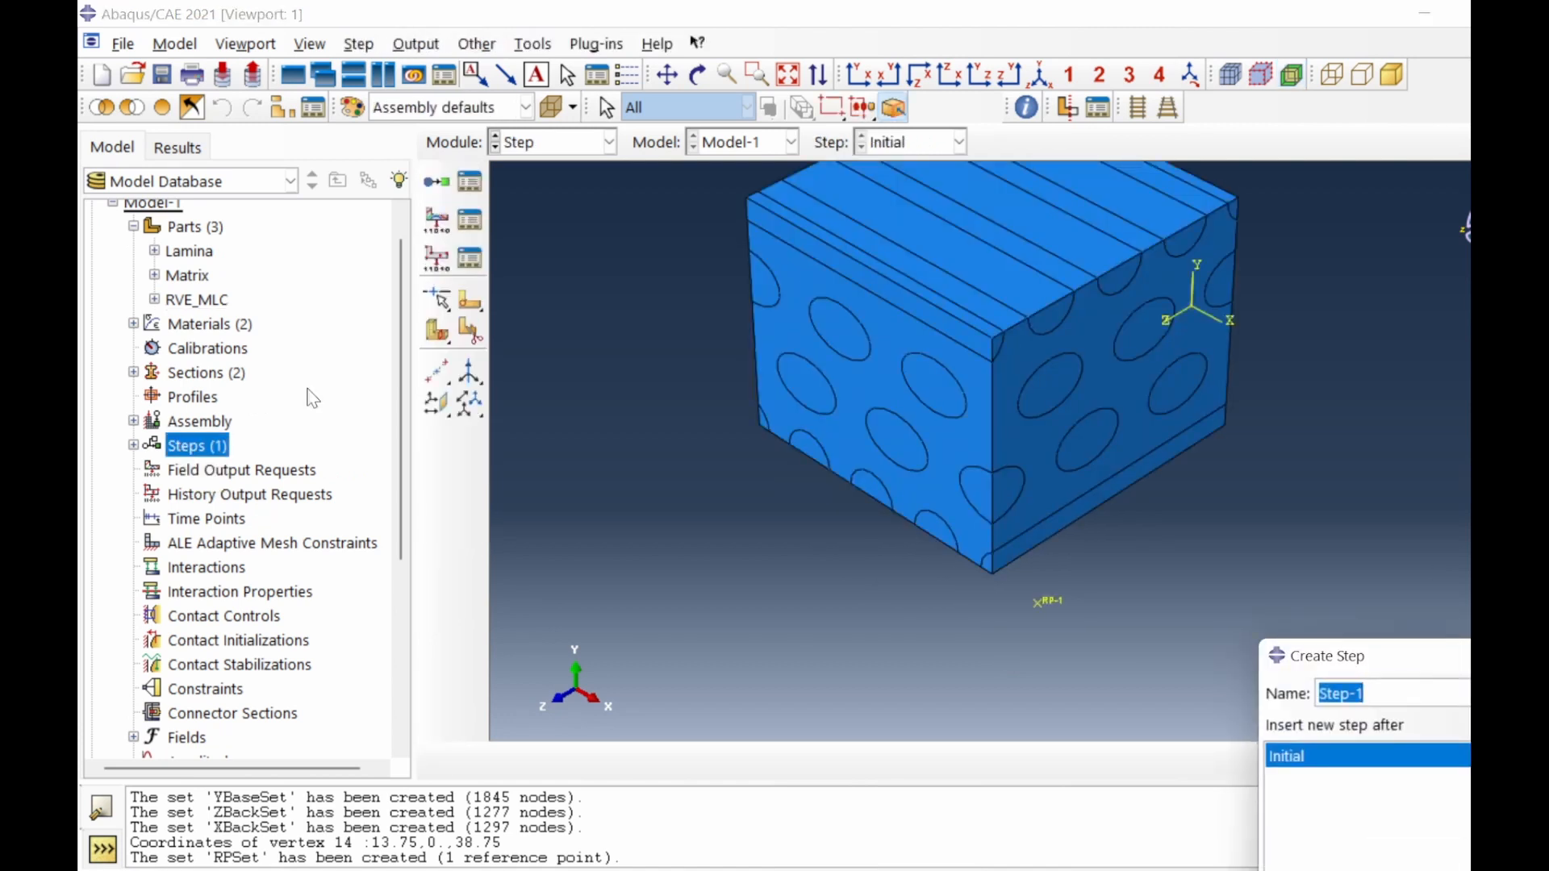
drag(1401, 663, 823, 253)
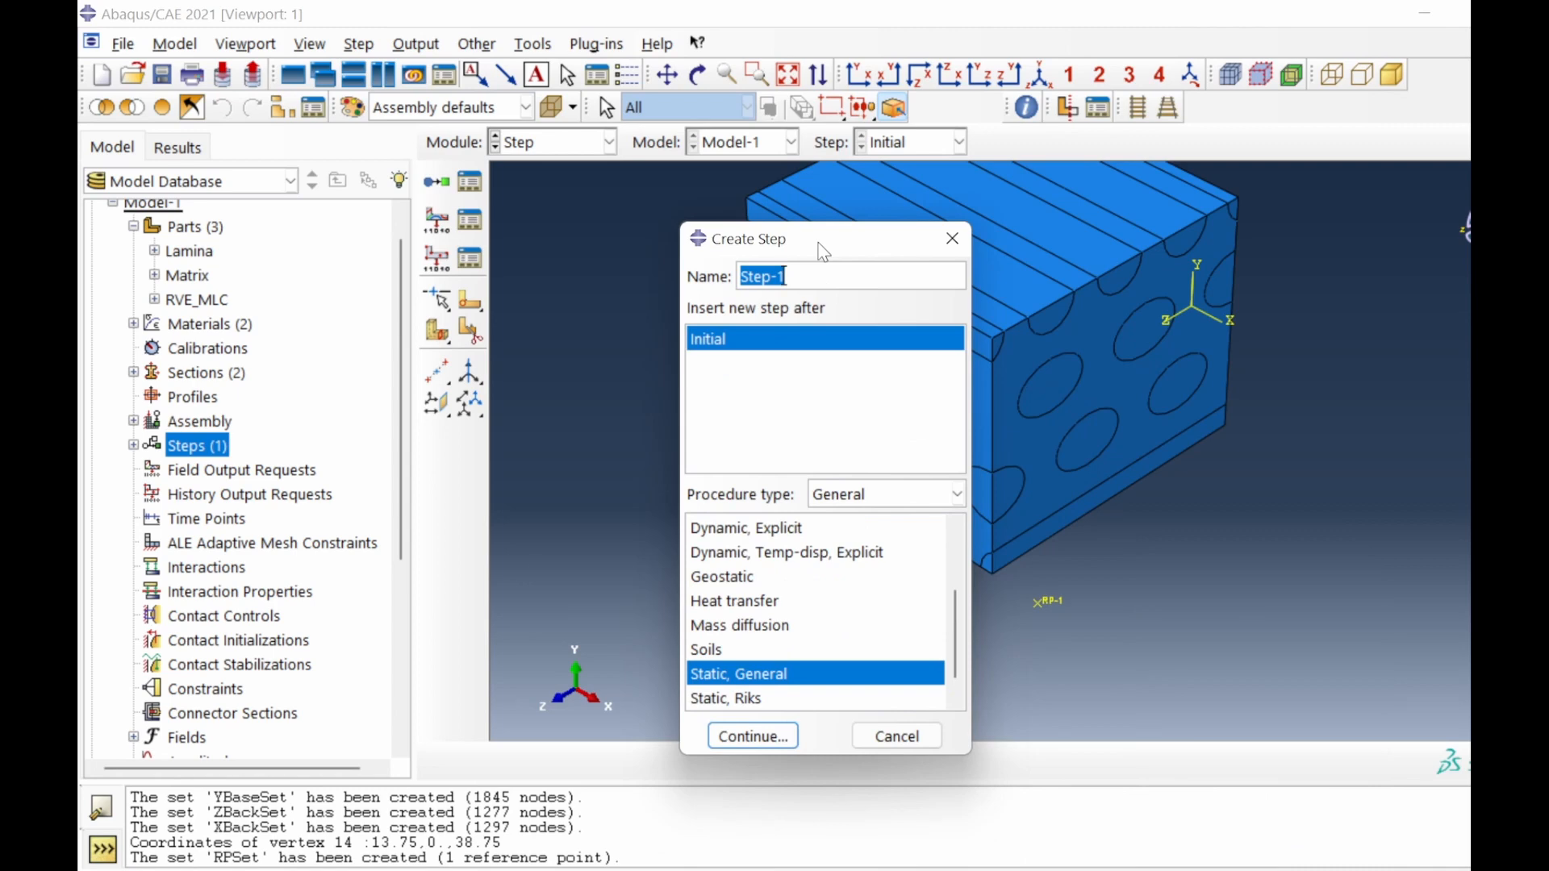
text(loadingStep)
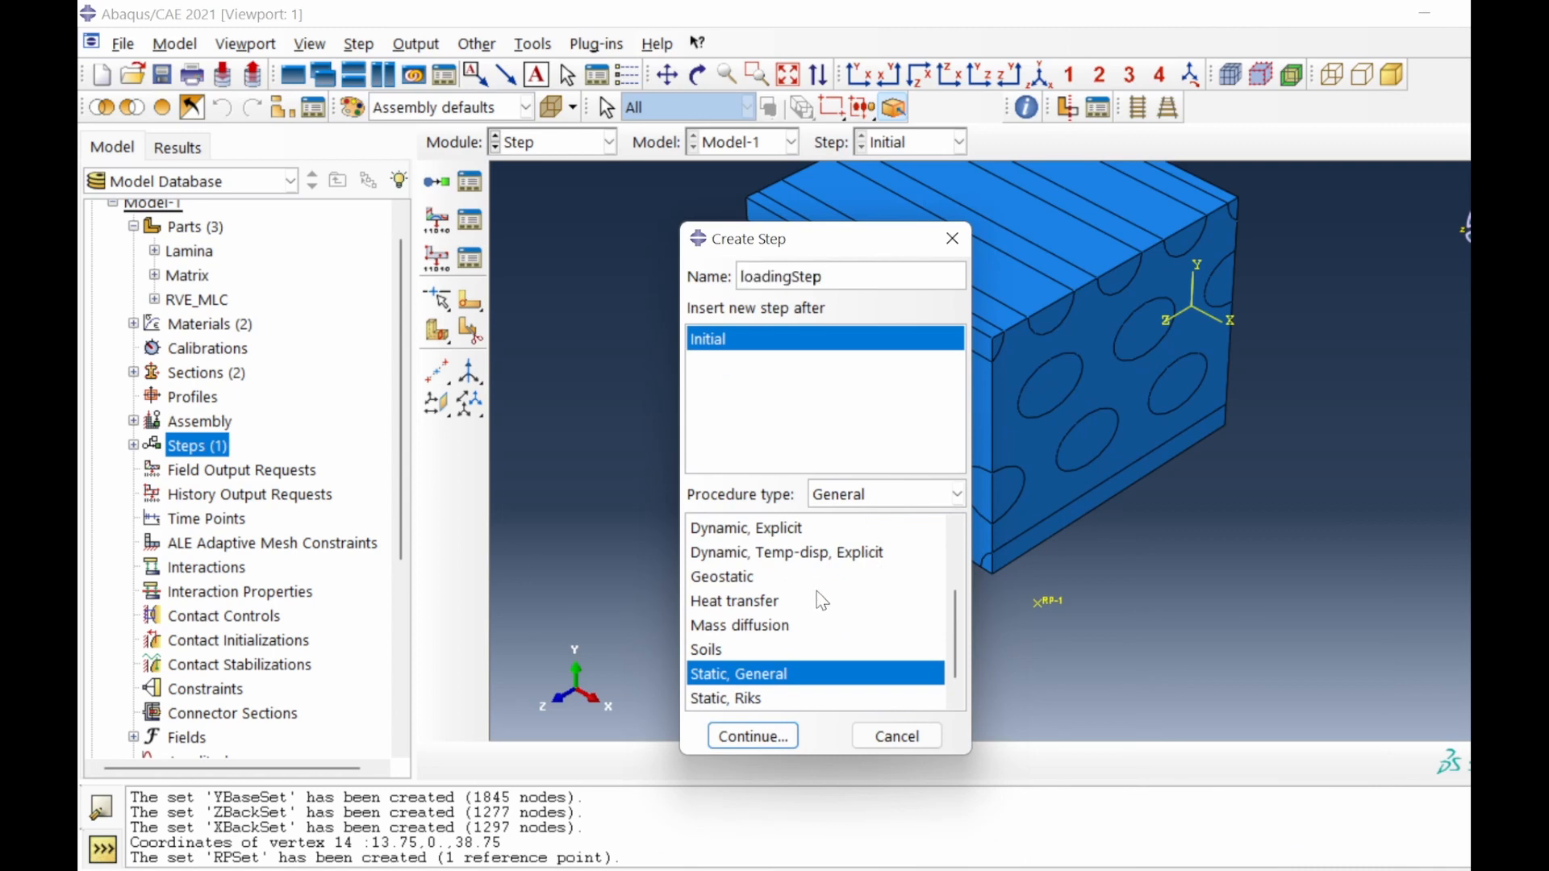
click(752, 735)
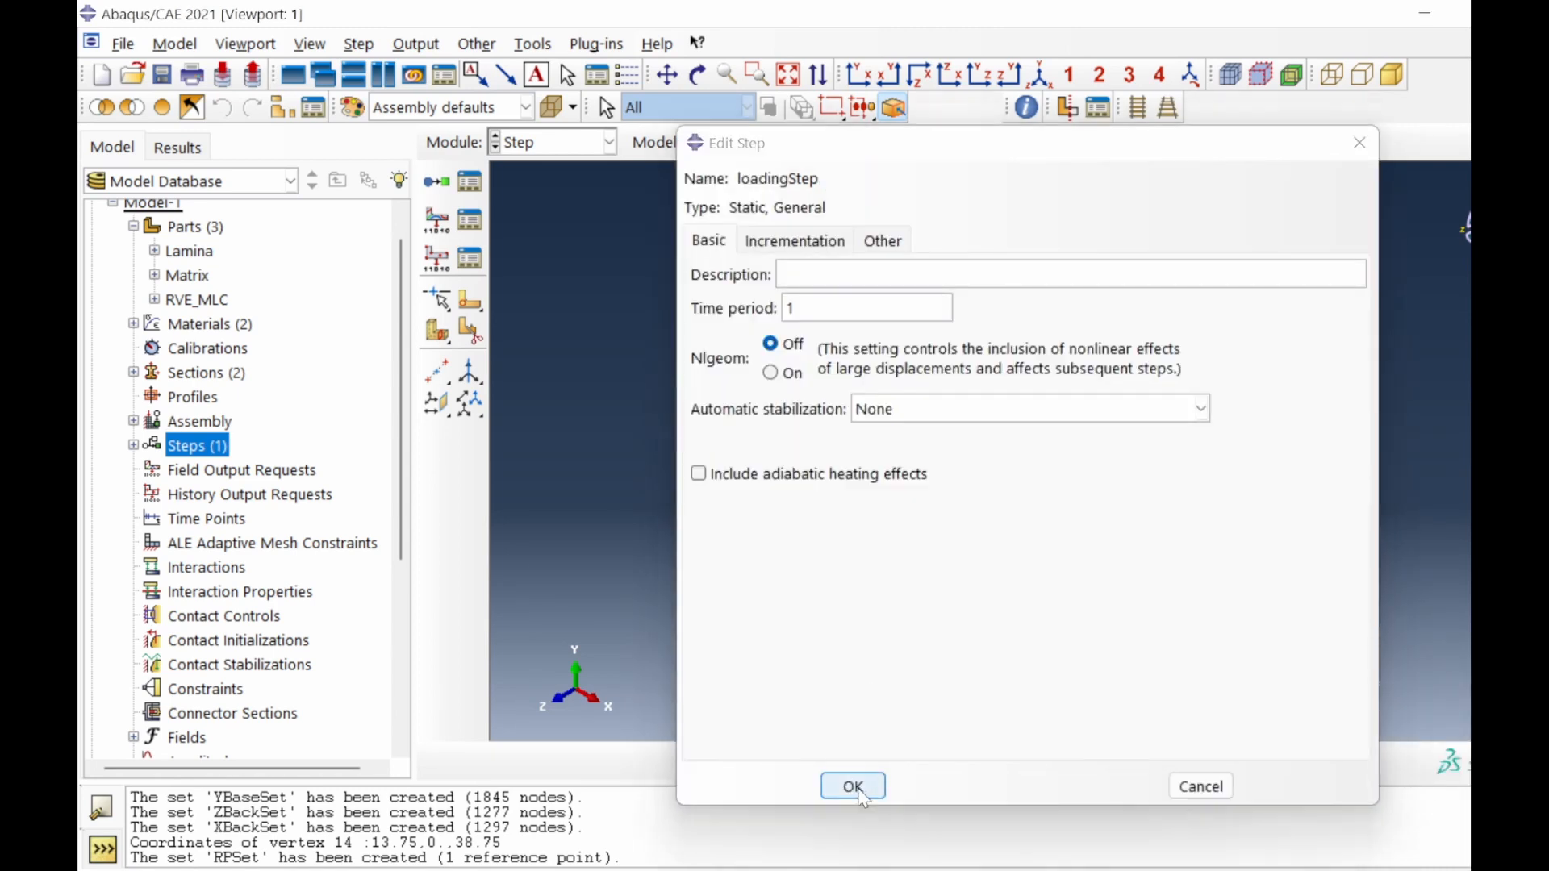
click(849, 783)
Create a history output request named RPHO on the set RVE_MLC-1.RPSet, with output variables including RF1 and RF2.
double_click(224, 495)
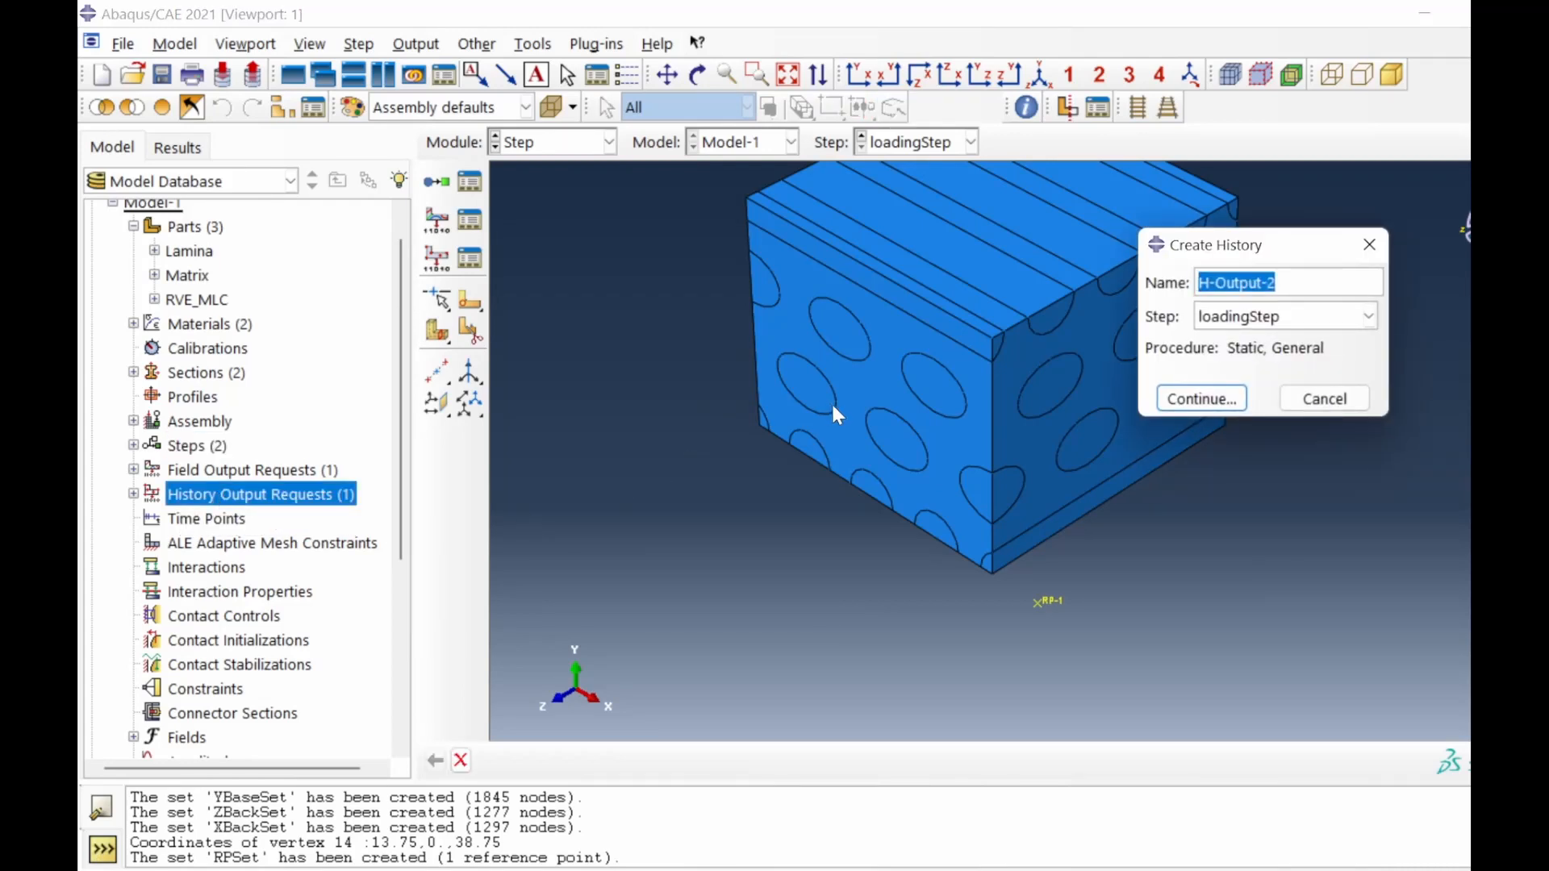
text(RPHO)
key(Return)
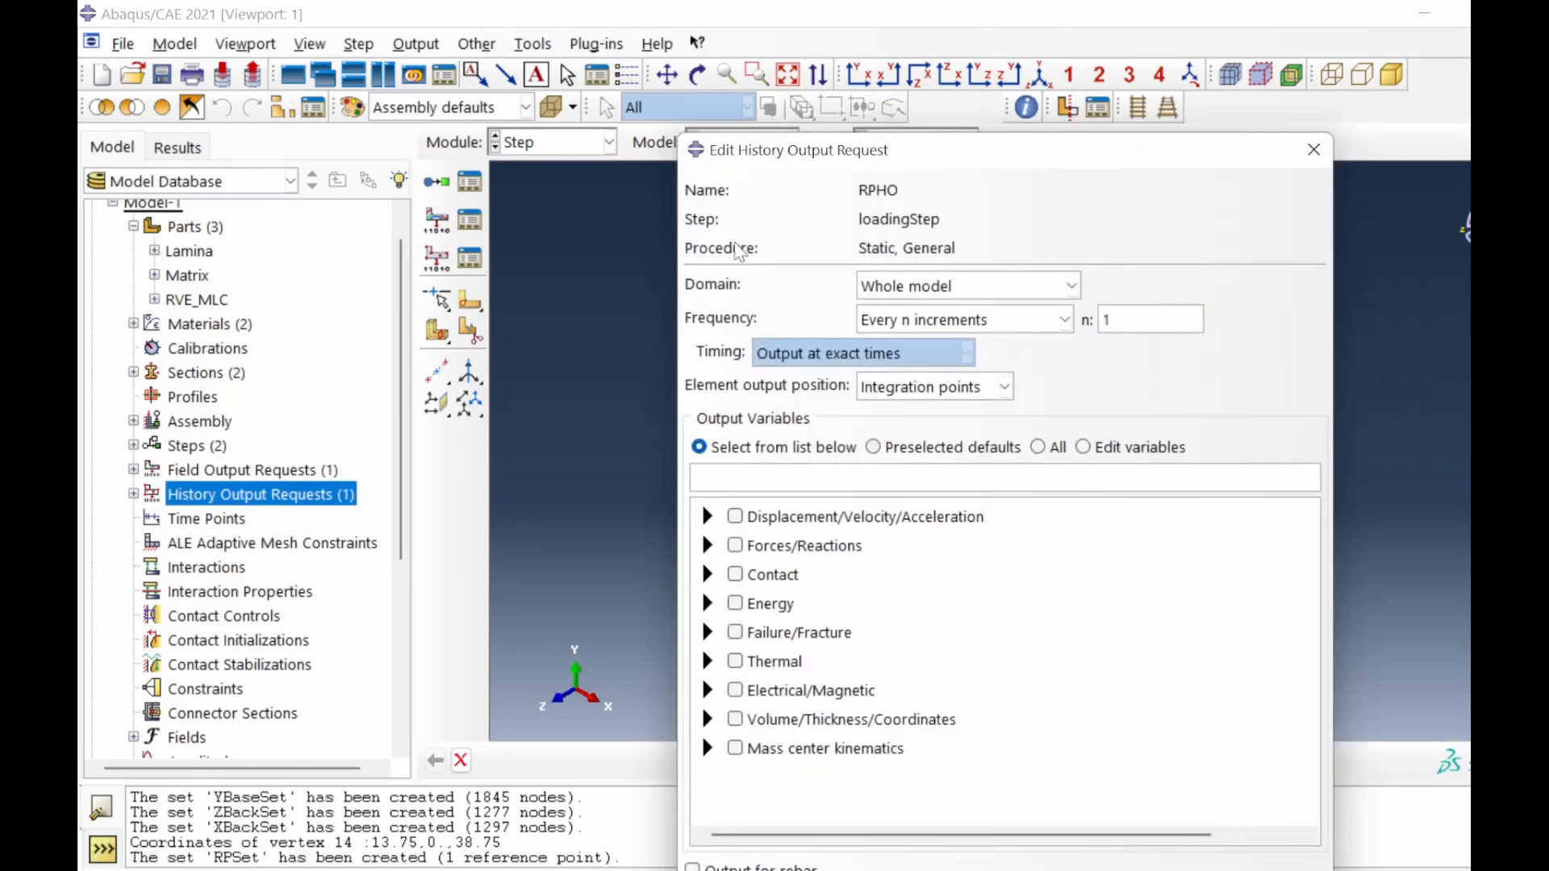
click(968, 286)
click(968, 333)
click(1186, 286)
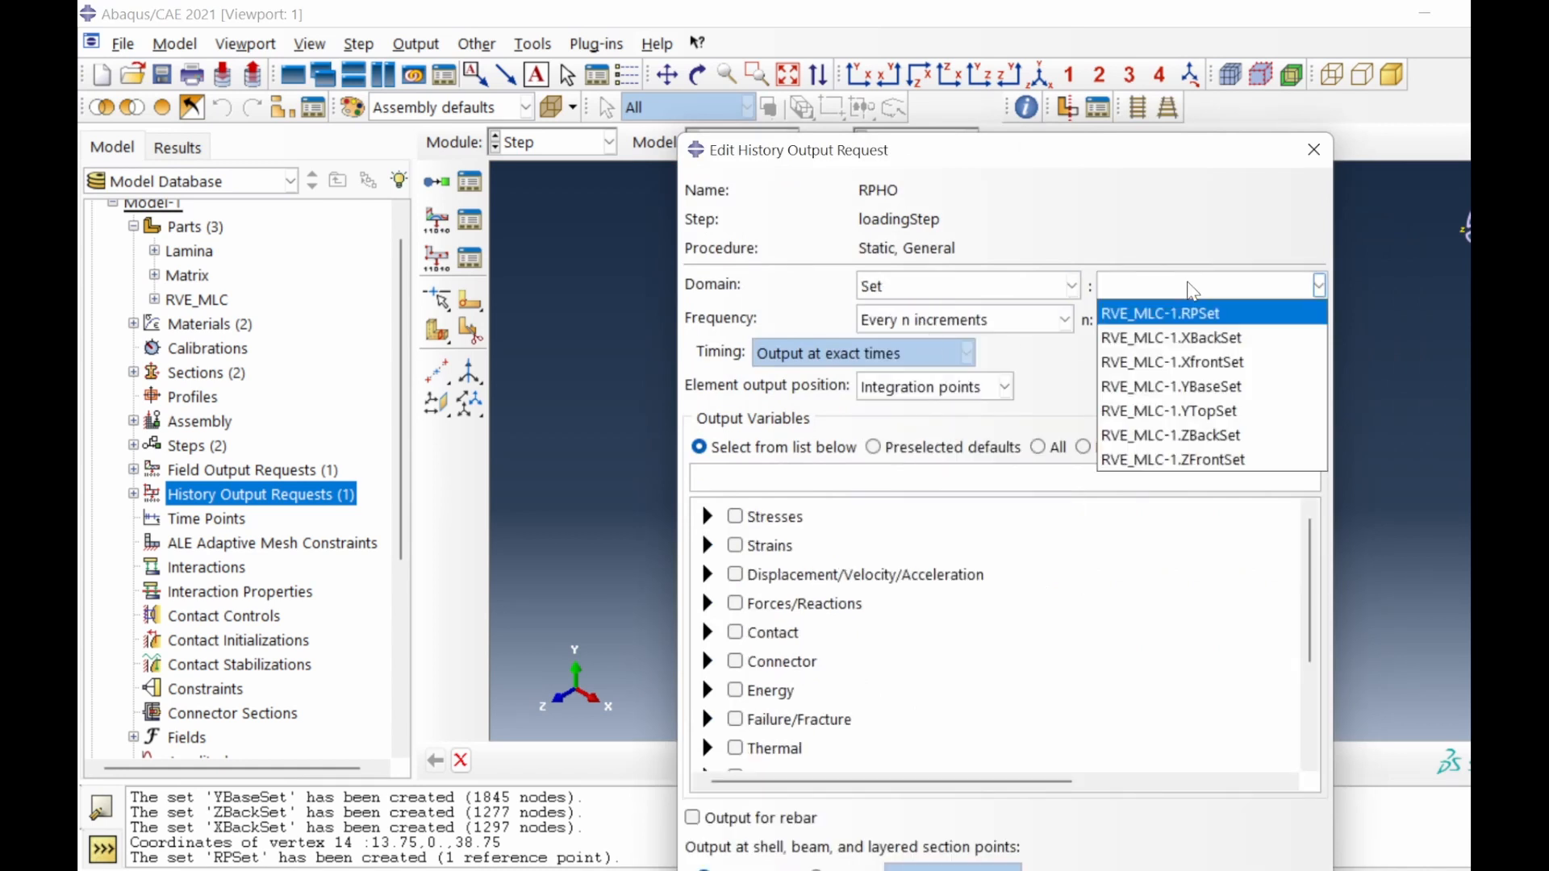
click(1192, 308)
click(819, 484)
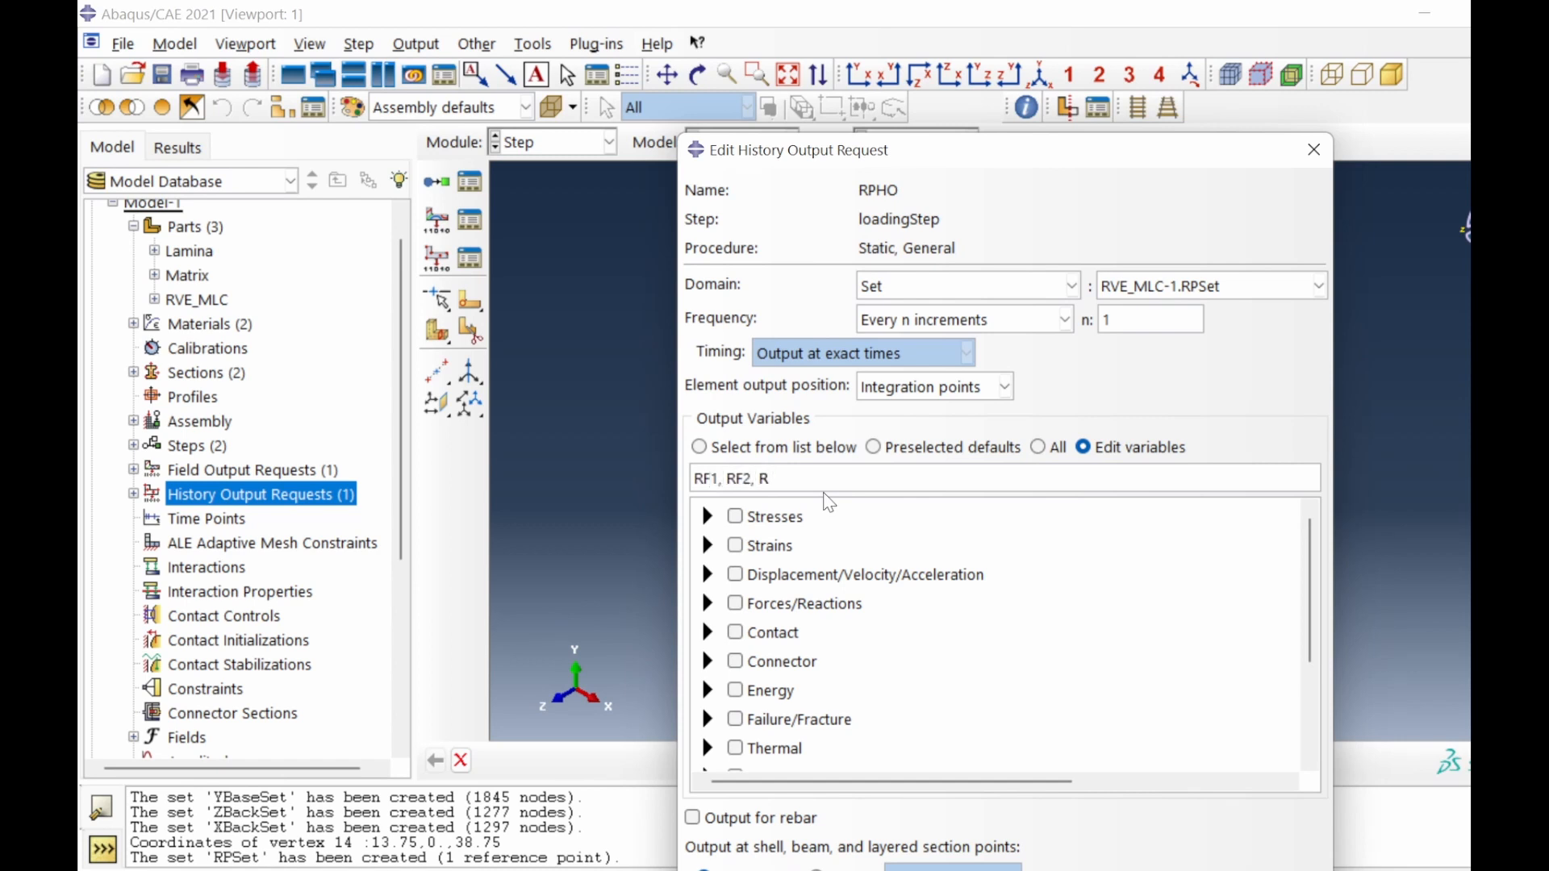
text(,)
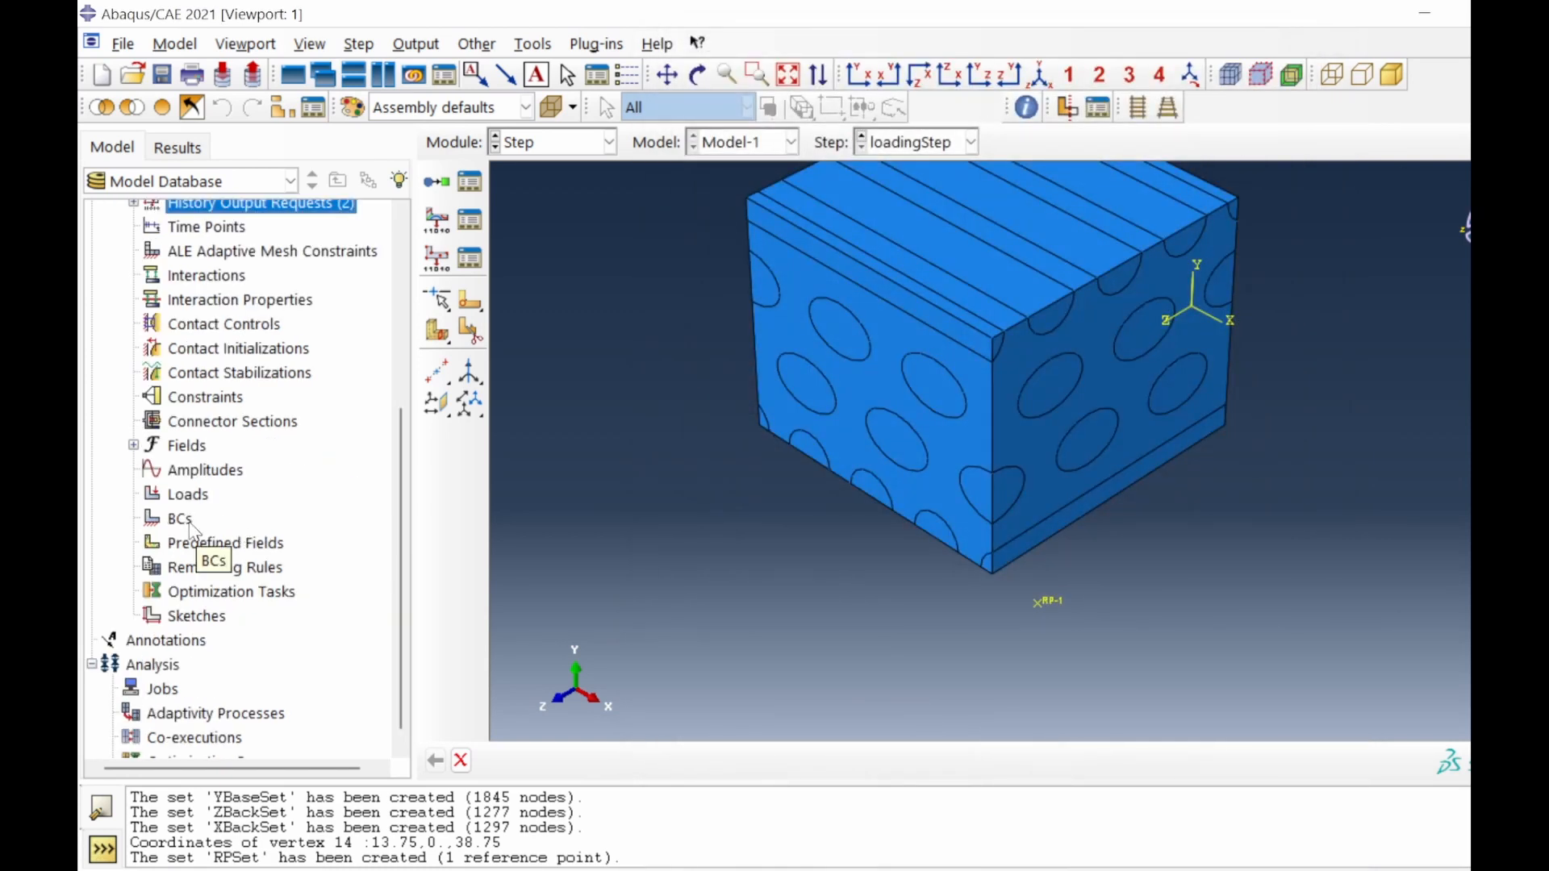
Create a Displacement/Rotation boundary condition named XBackR in the Initial step, restraining U1 on RVE_MLC-1.XBackSet.
double_click(189, 524)
text(XBackR)
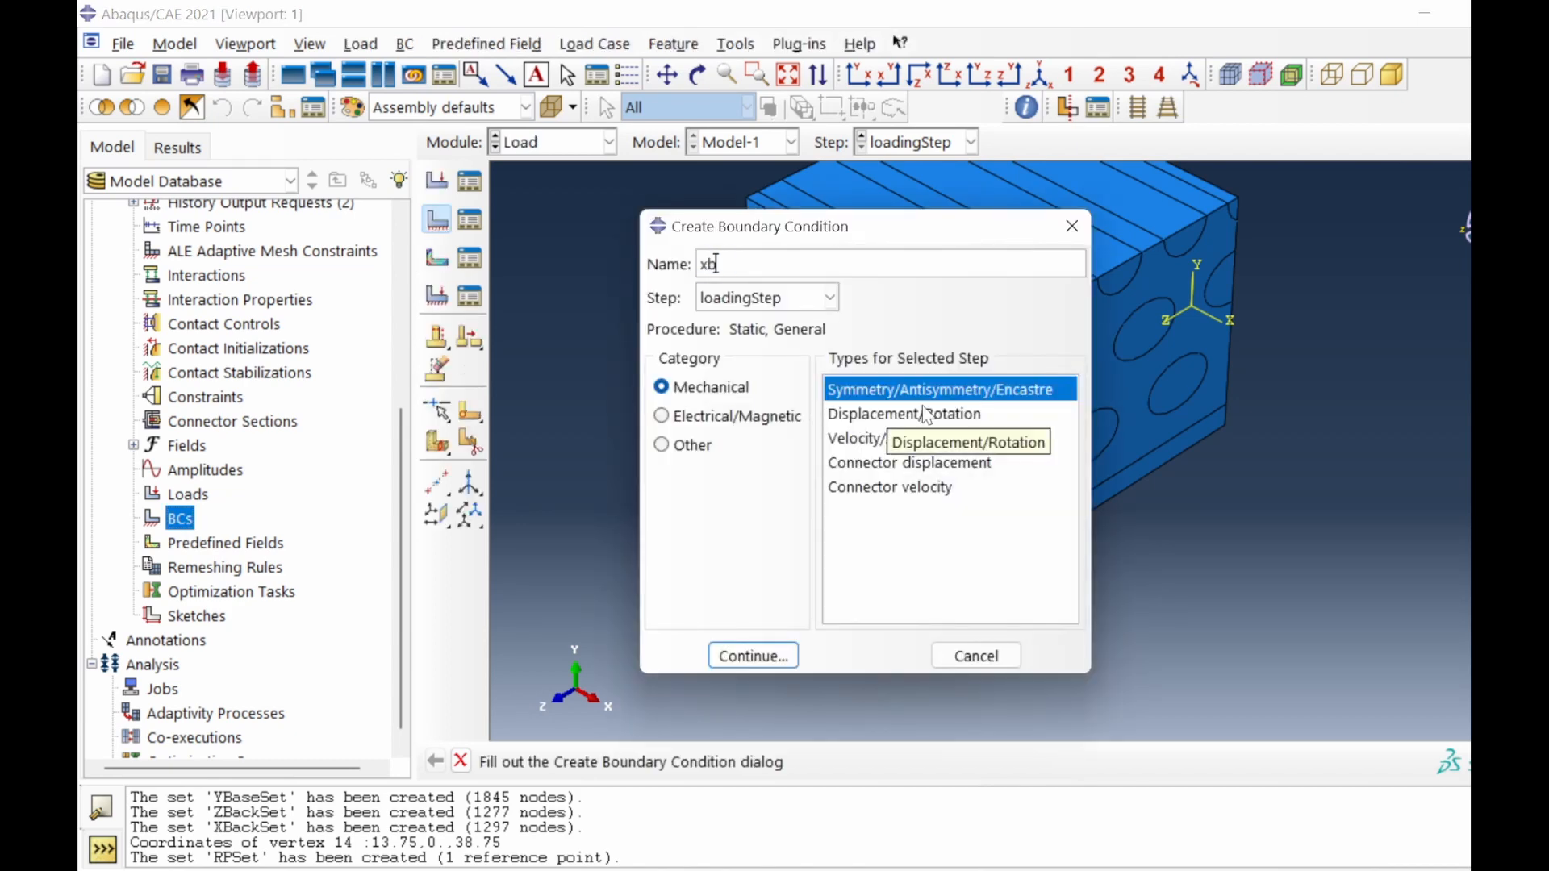
click(830, 297)
click(758, 324)
click(871, 414)
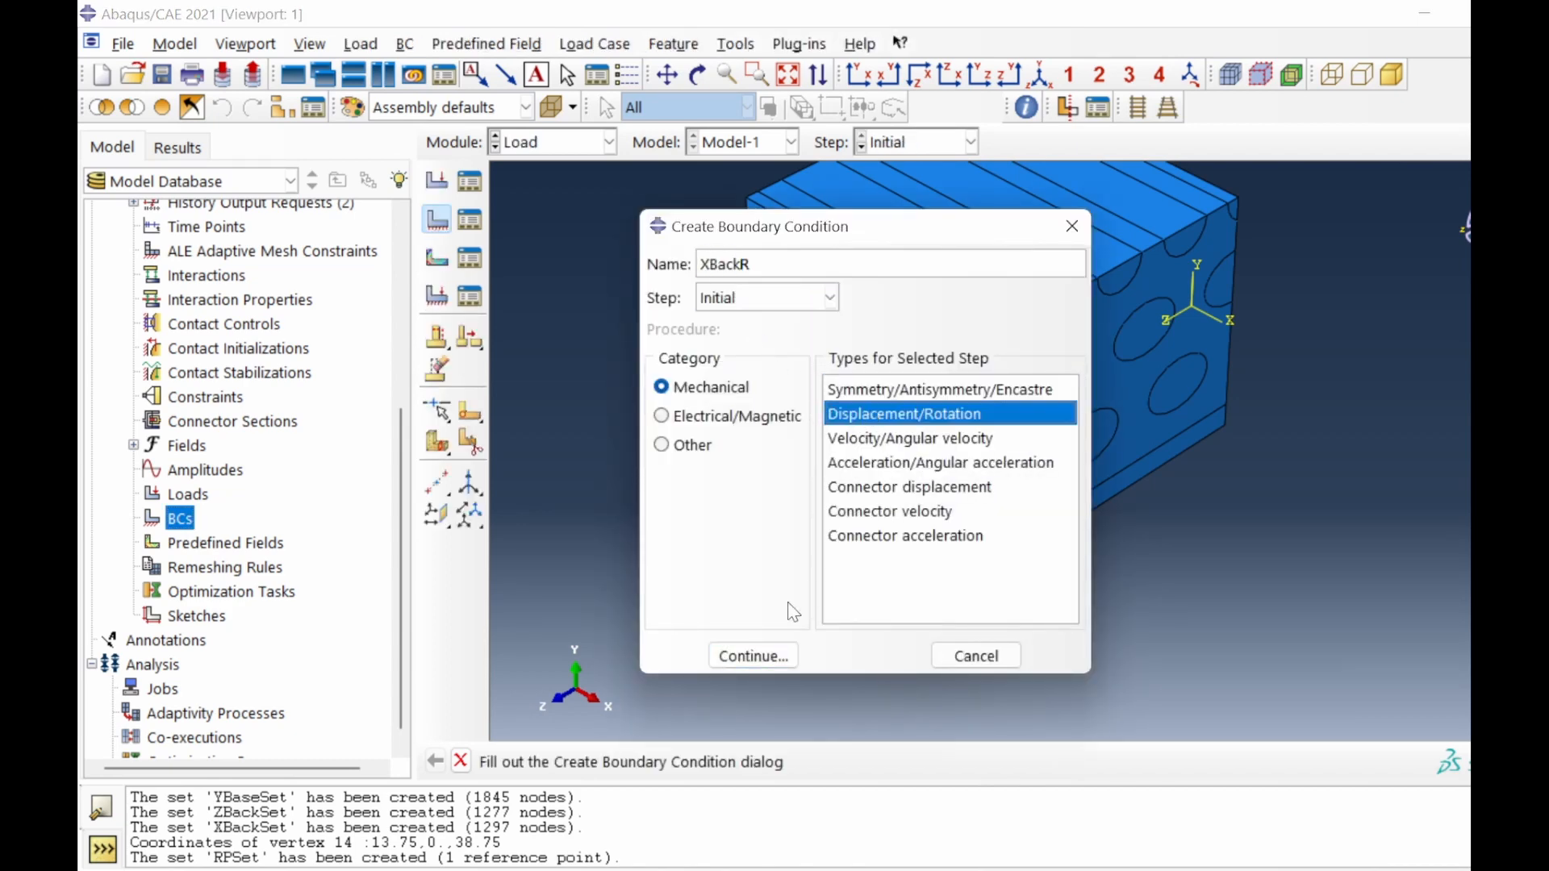
click(753, 655)
click(1384, 761)
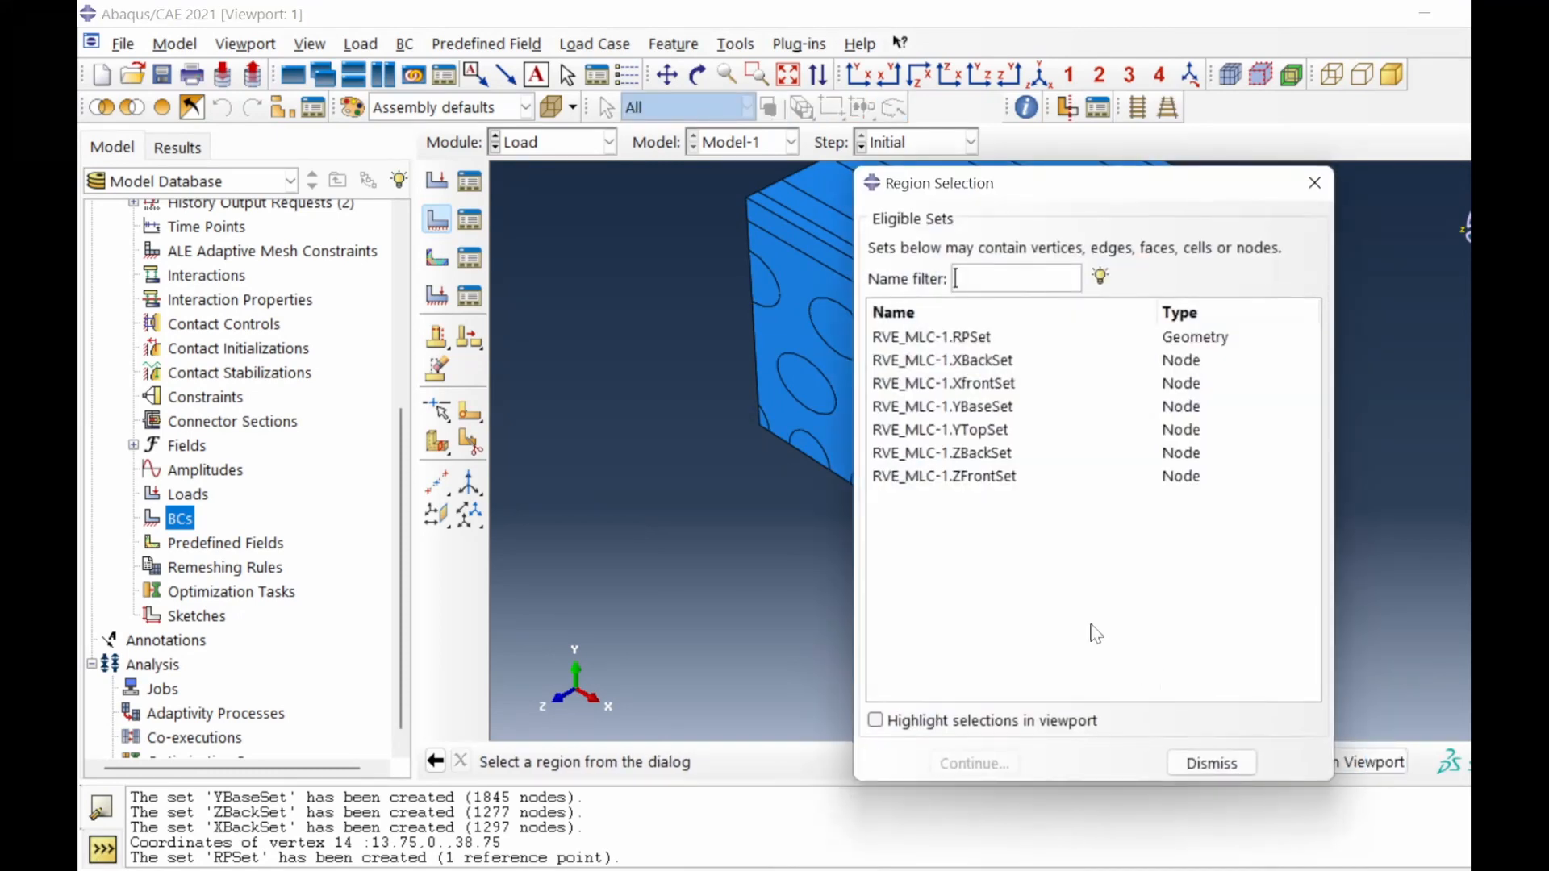
click(985, 369)
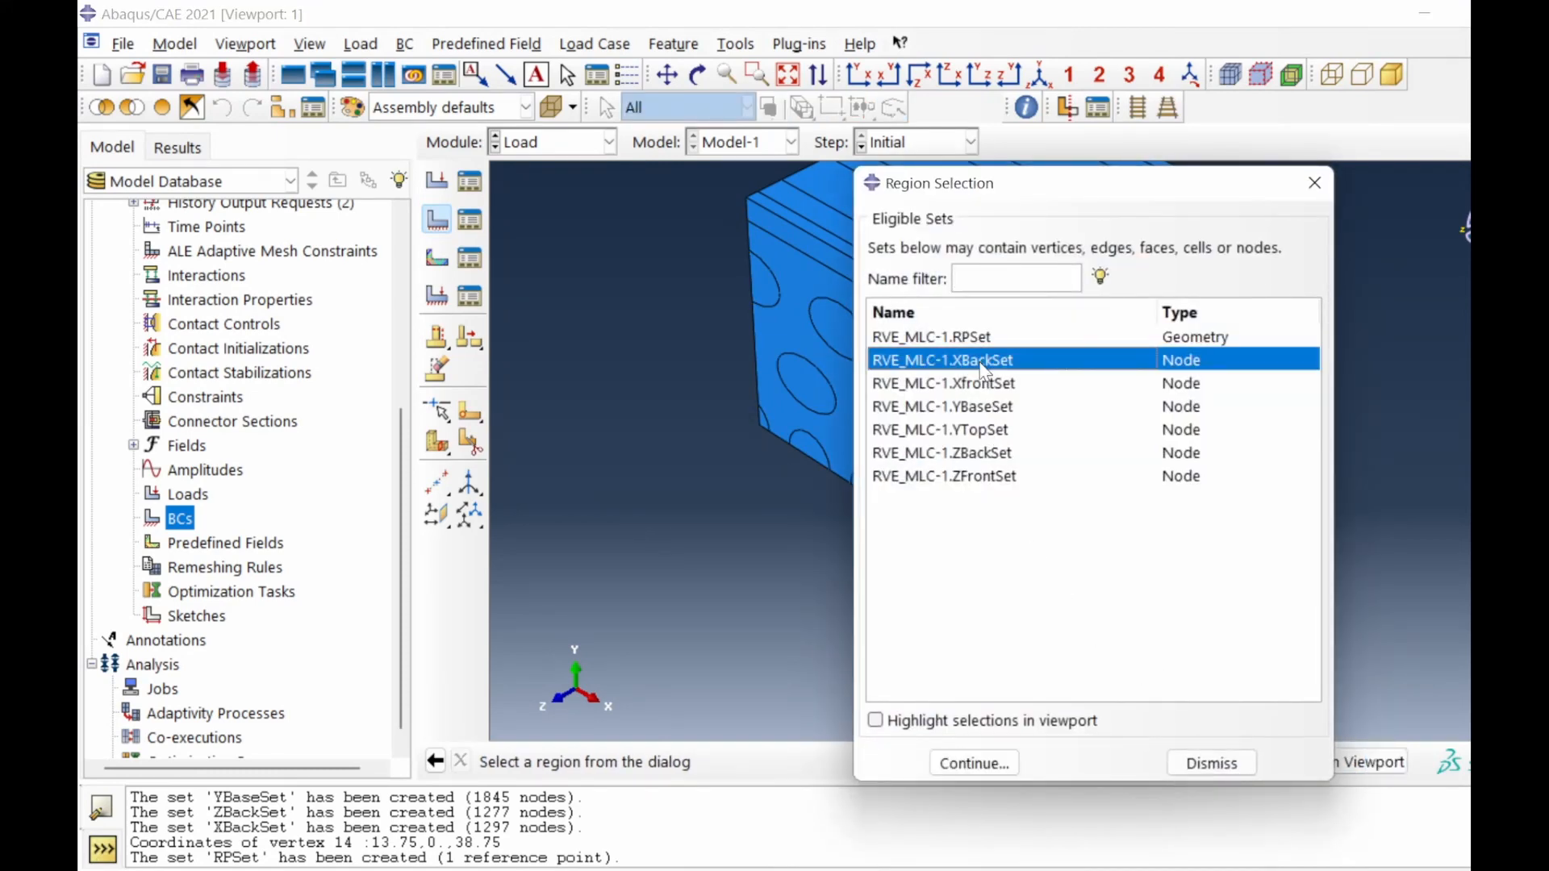
click(957, 720)
click(962, 770)
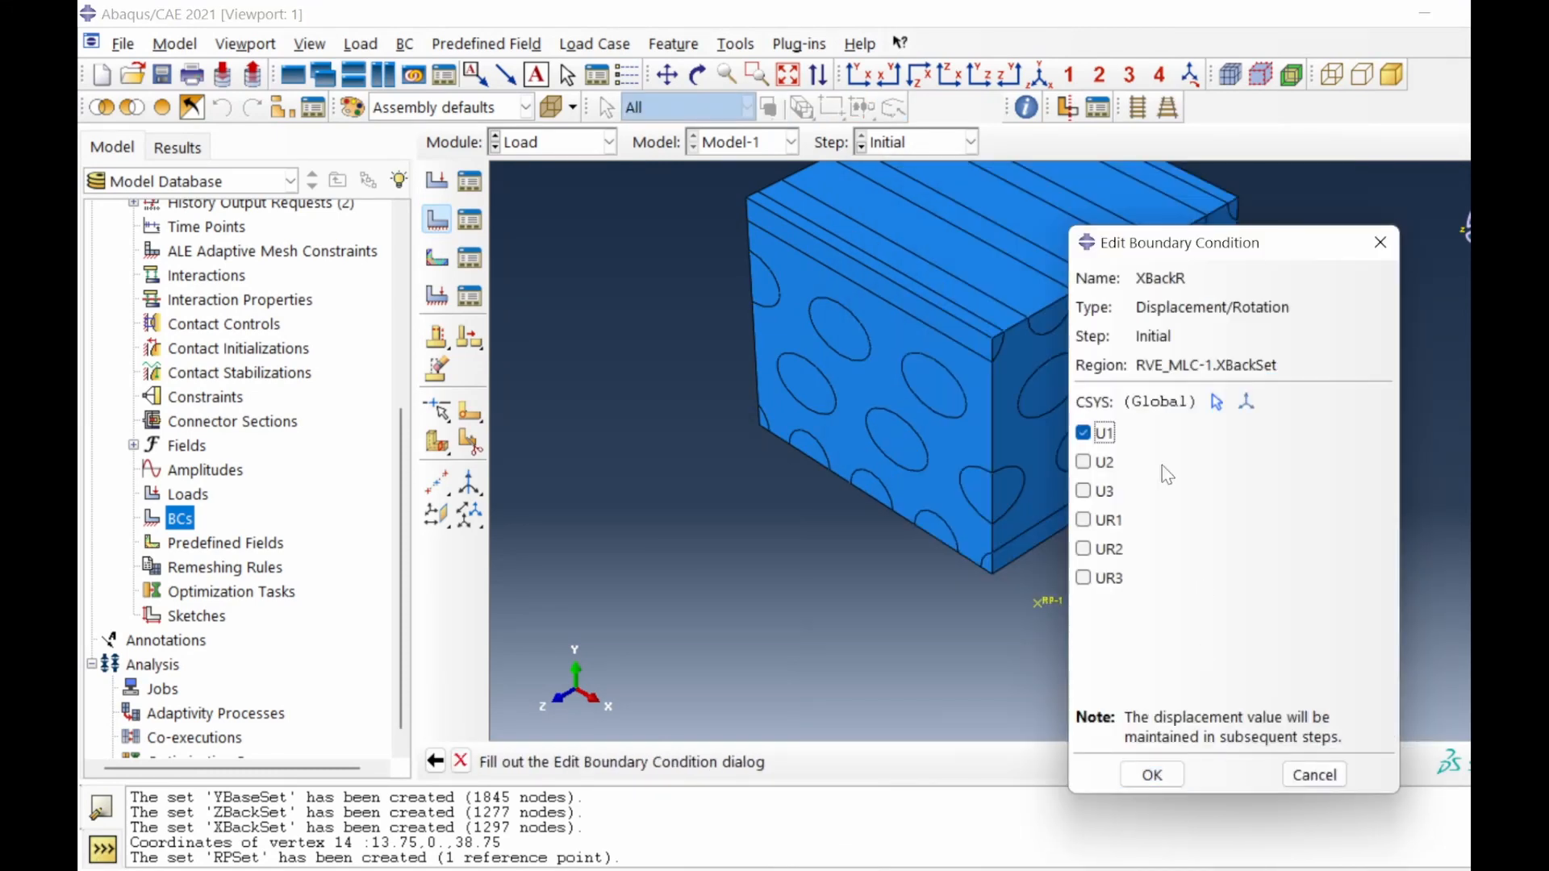
click(1152, 774)
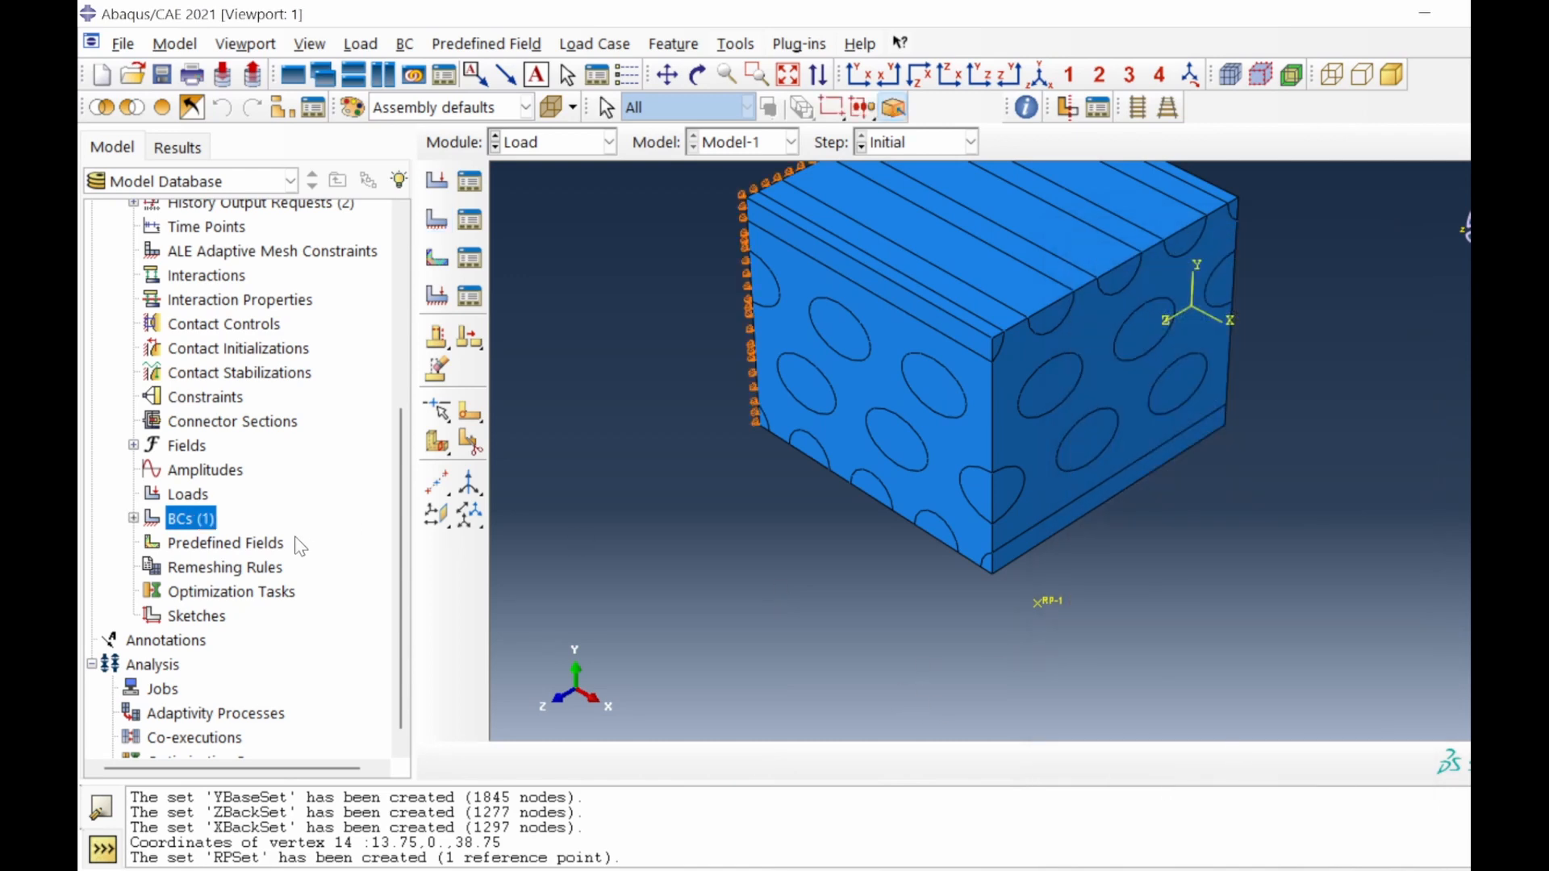
Create a Displacement/Rotation boundary condition named YBaseR in the Initial step, restraining U2 on RVE_MLC-1.YBaseSet.
double_click(192, 519)
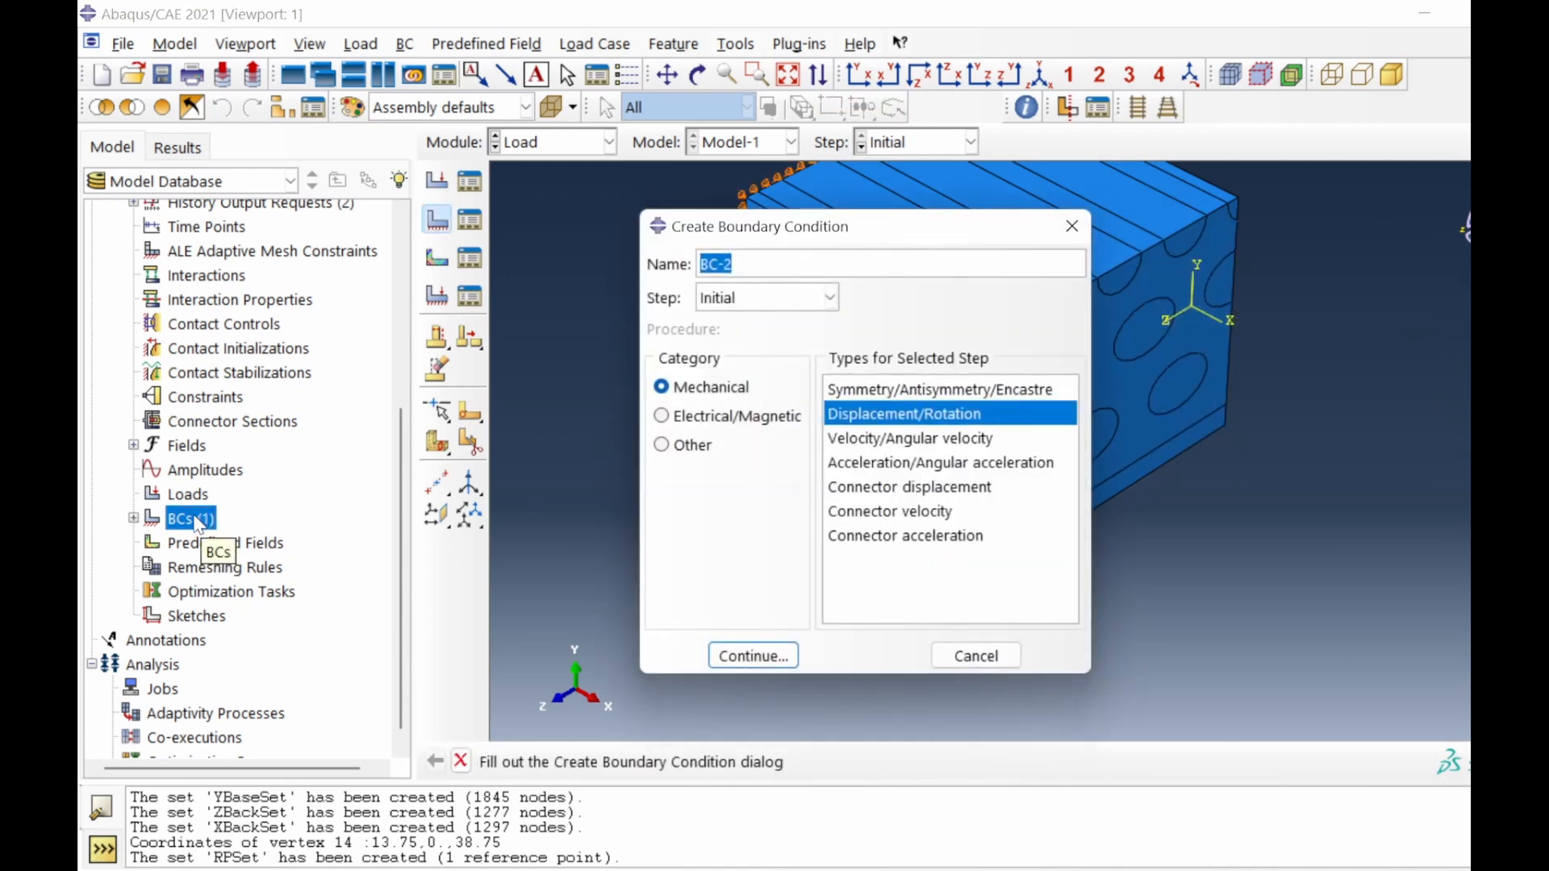
text(YBaseR)
click(754, 656)
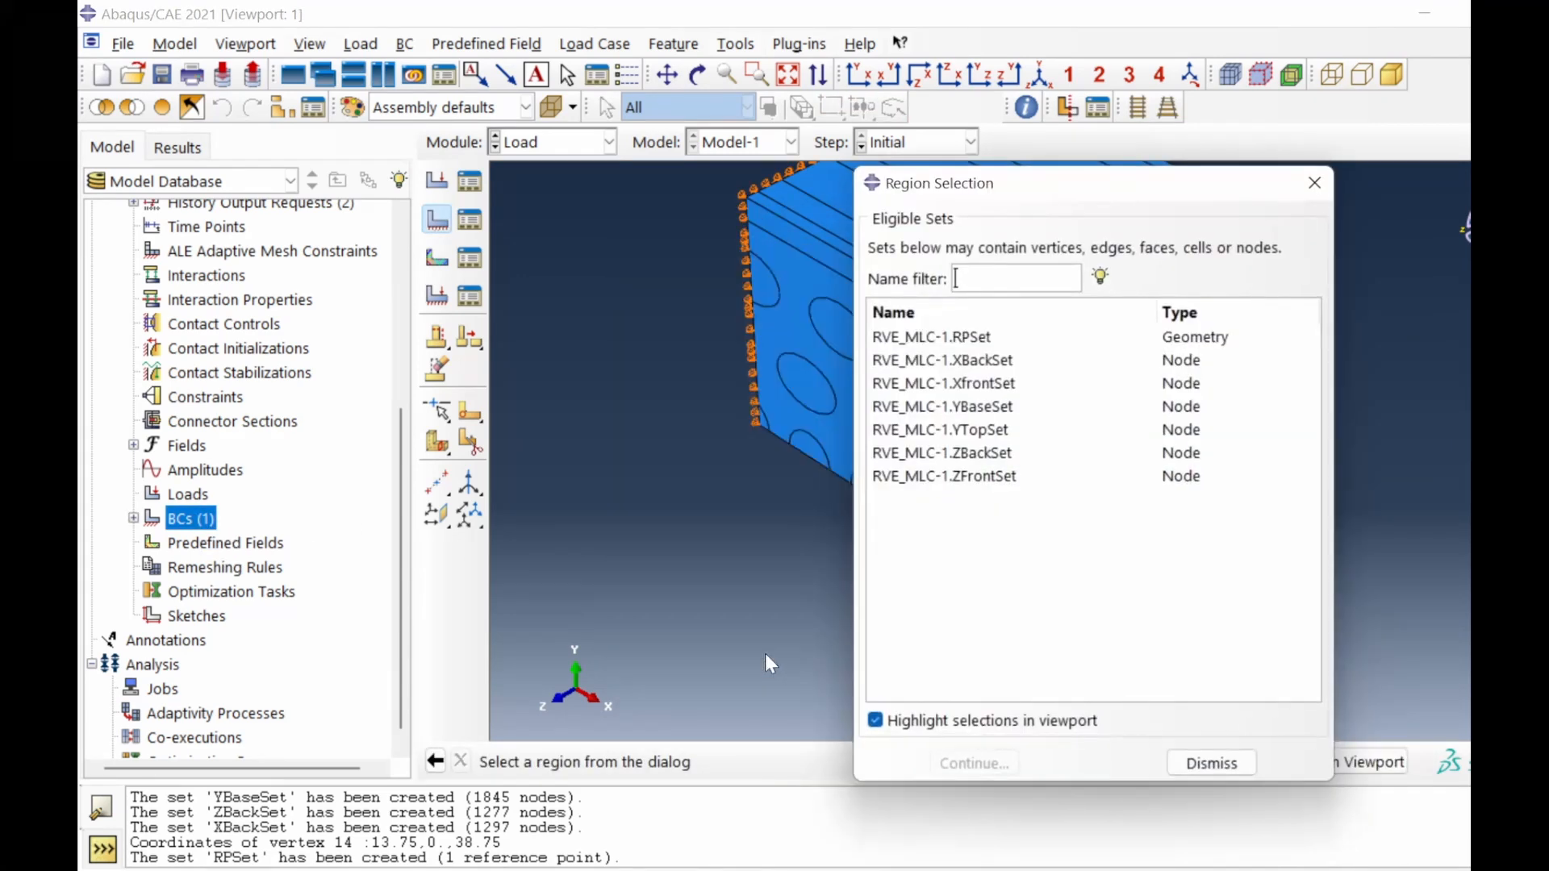
click(992, 408)
click(974, 763)
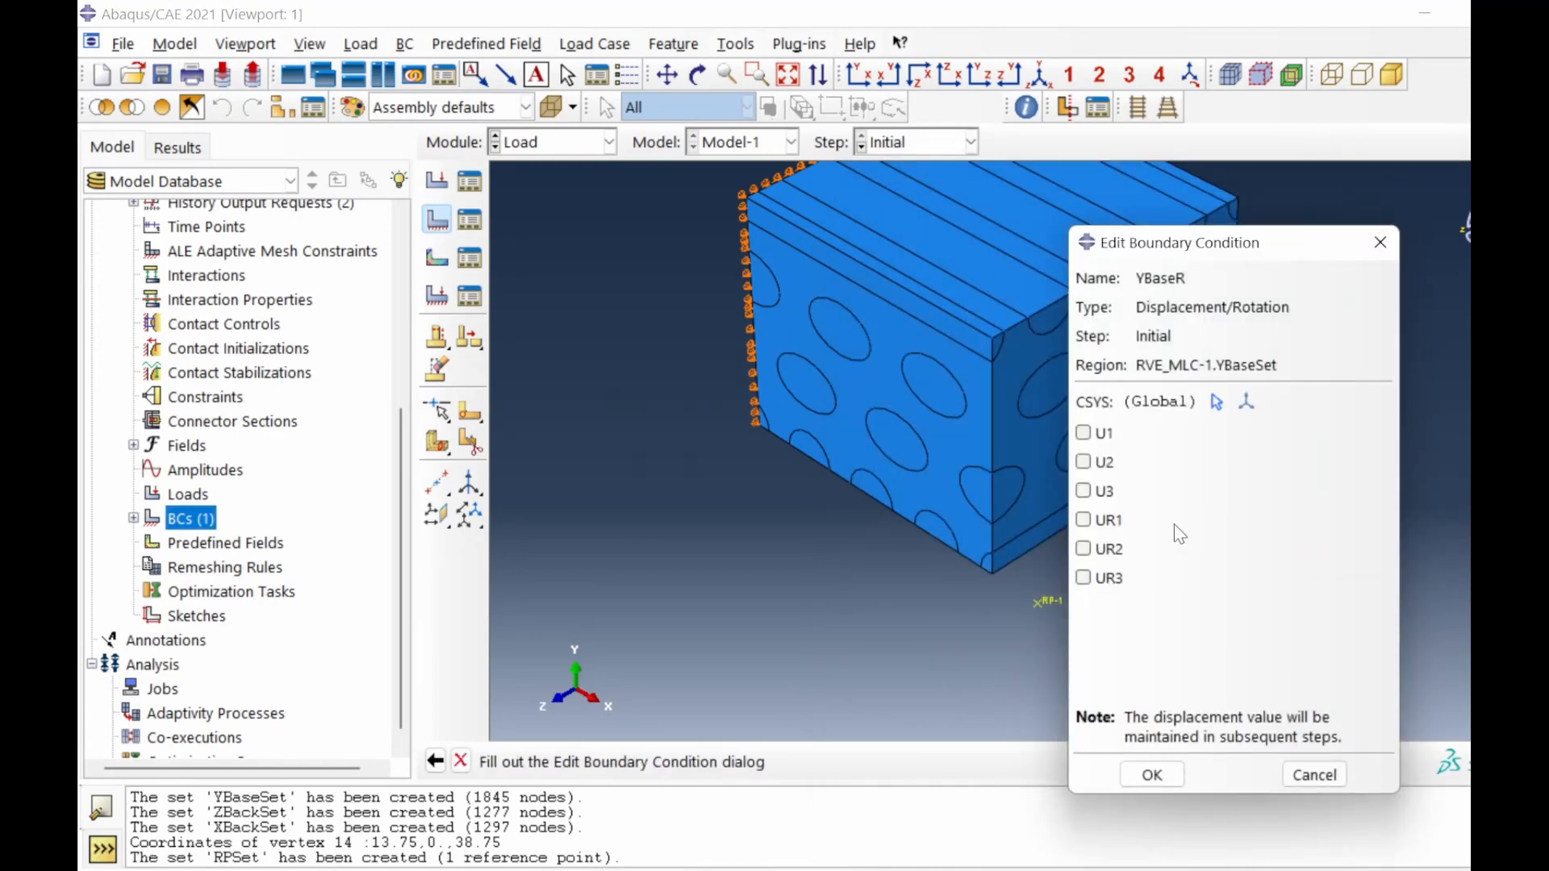
click(1105, 463)
click(1152, 775)
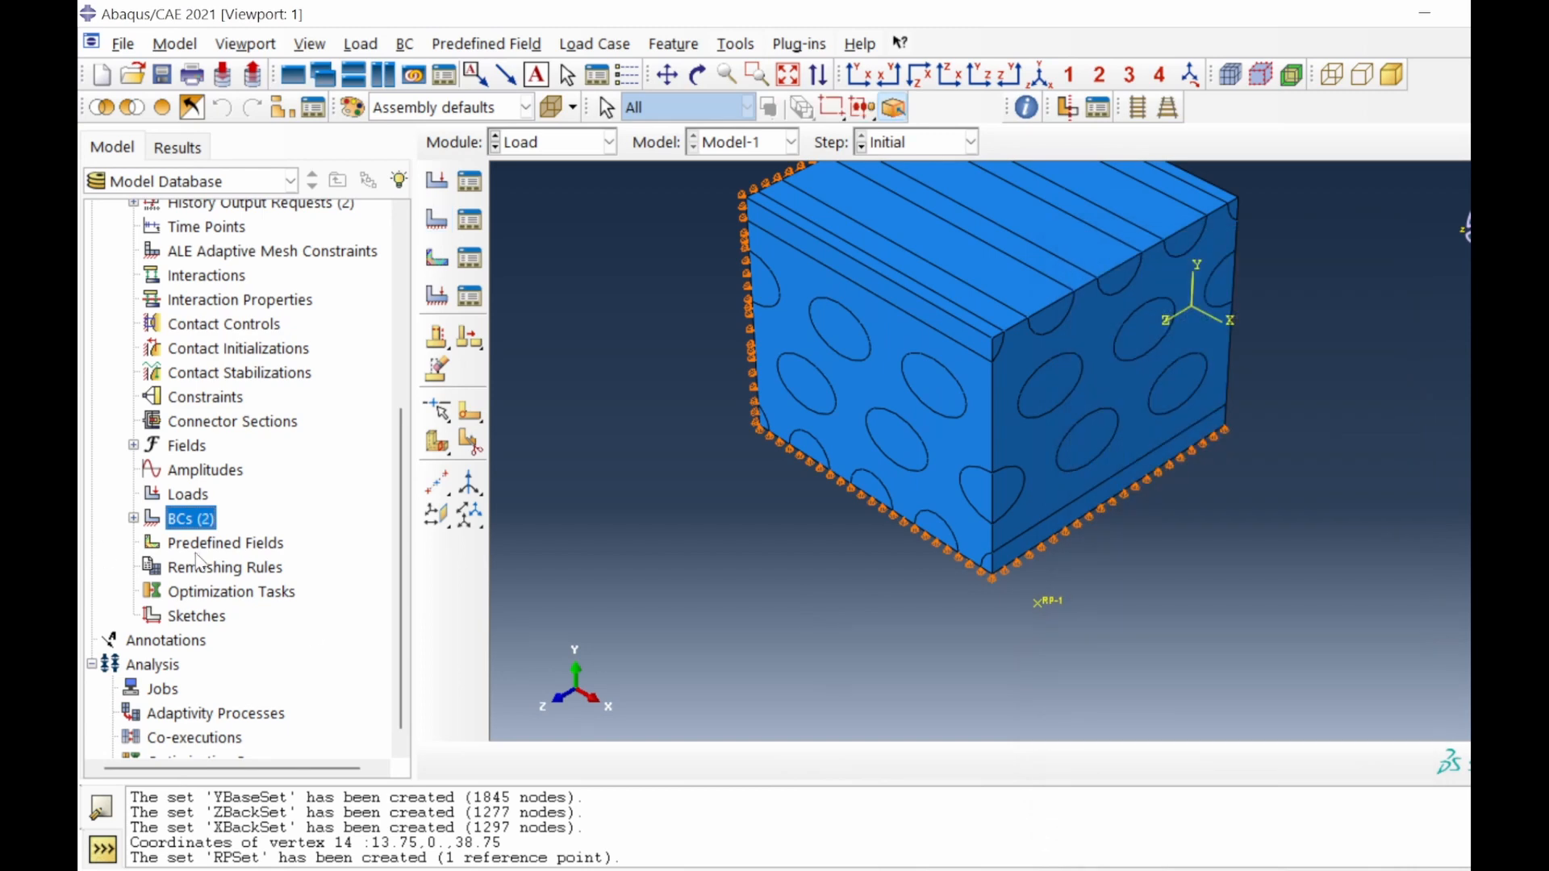
Create a Displacement/Rotation boundary condition named ZBackR in the Initial step, restraining U3 on RVE_MLC-1.ZBackSet.
double_click(198, 523)
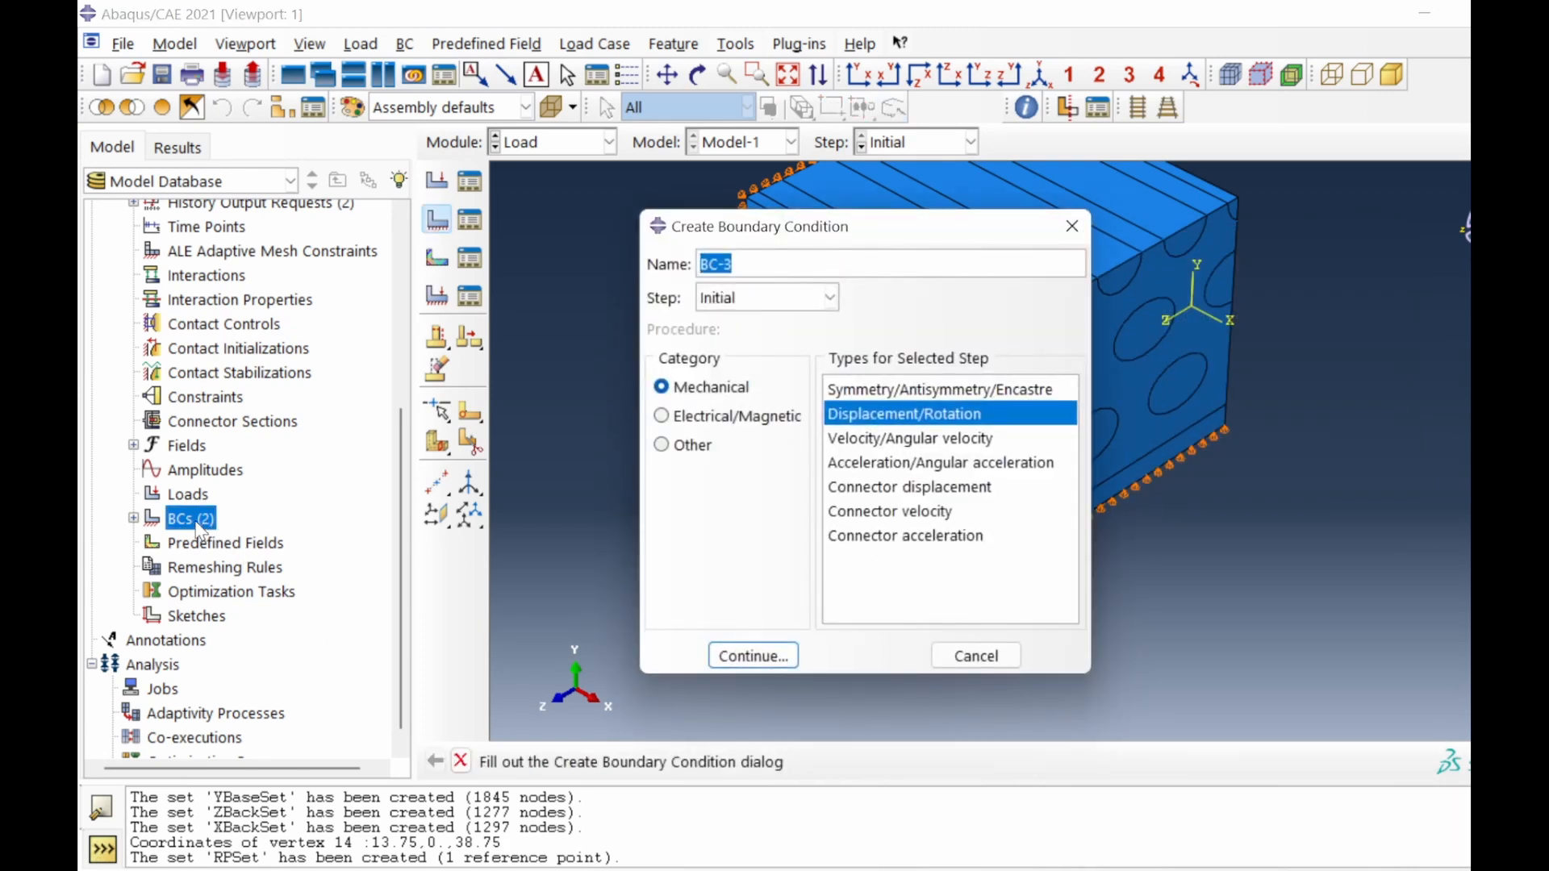
text(ZBackR)
click(749, 655)
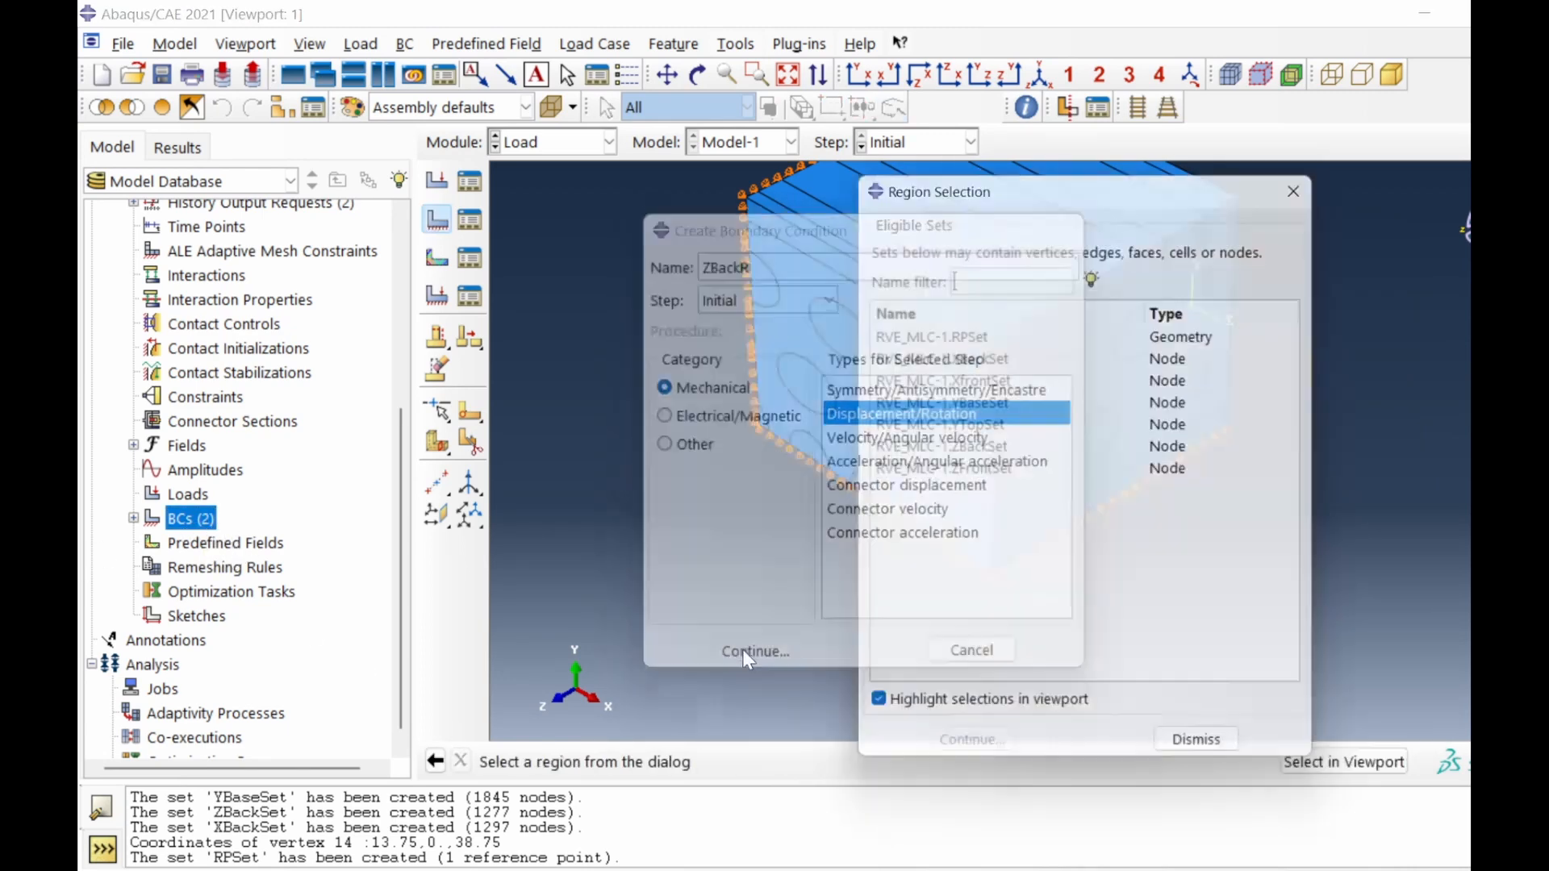
click(1005, 453)
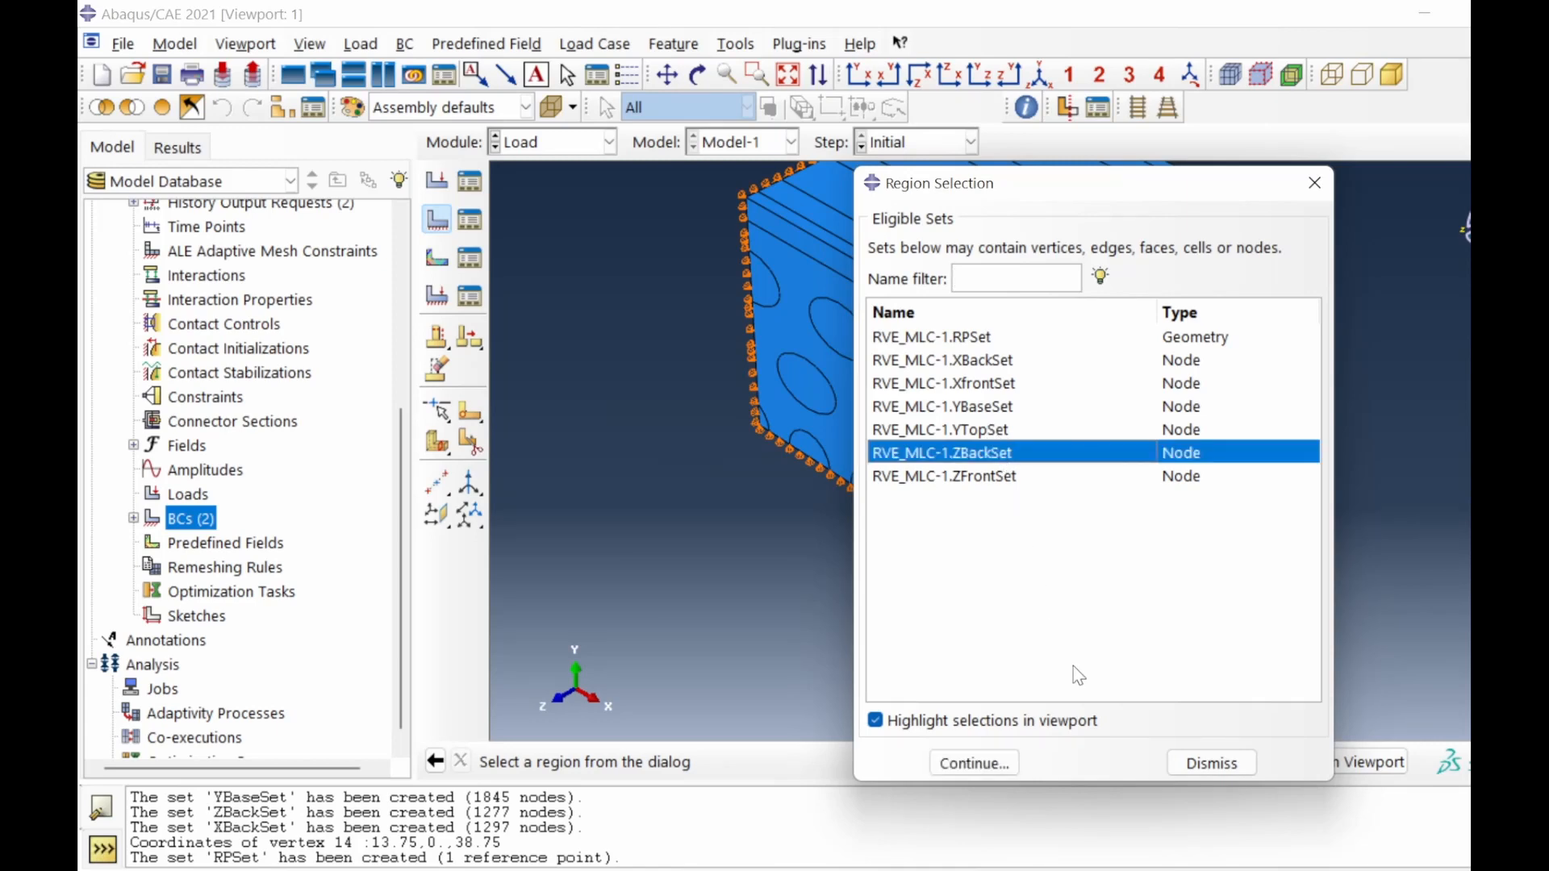
click(1001, 763)
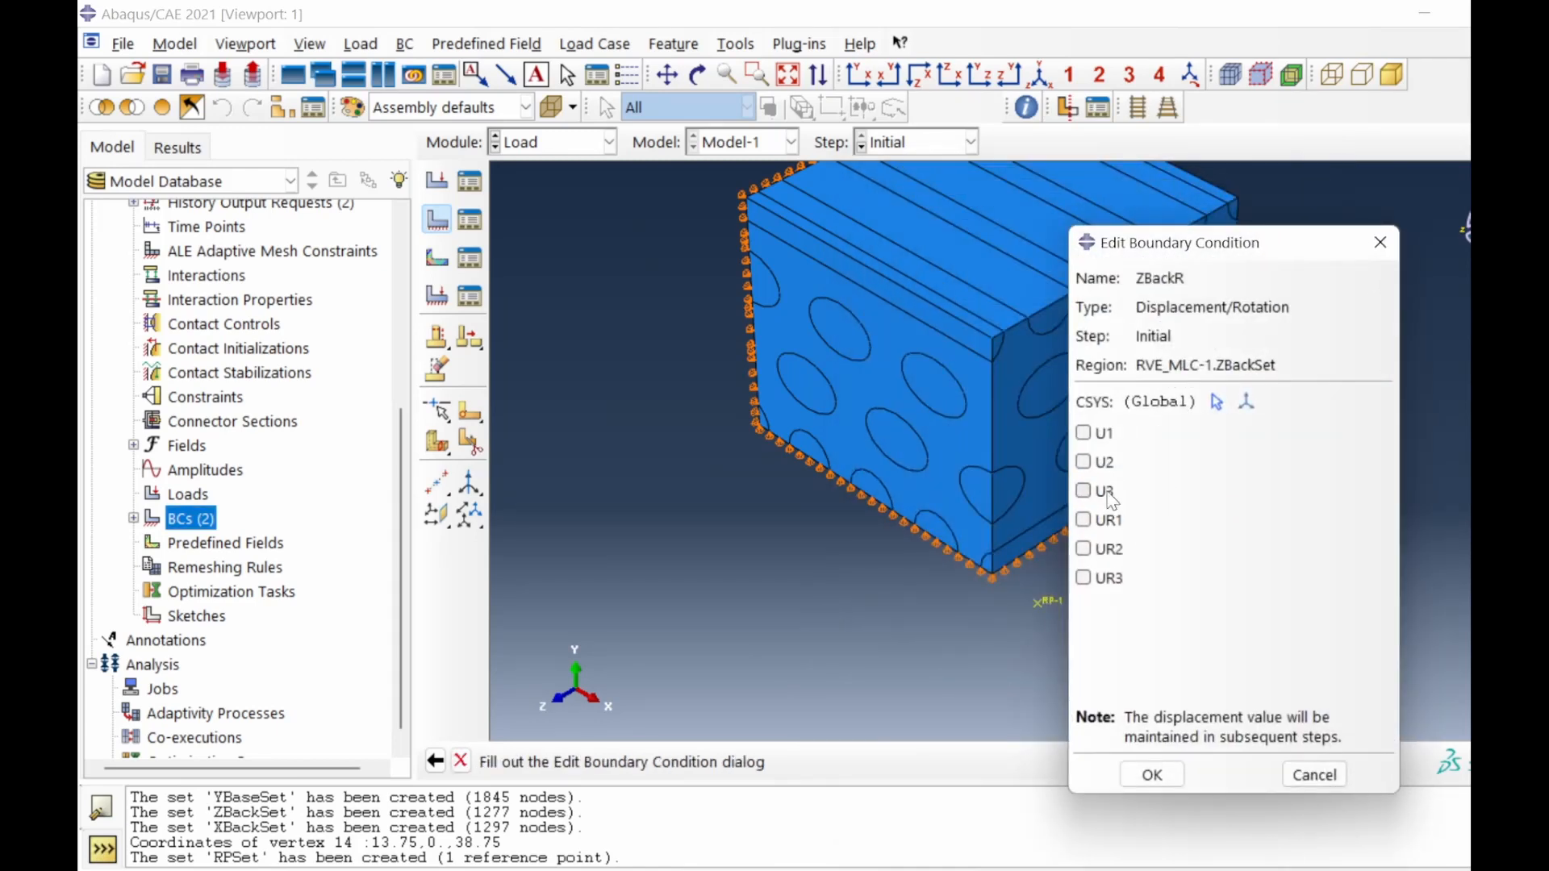
click(1083, 491)
click(1169, 773)
Create a Displacement/Rotation boundary condition named Load in loadingStep on RVE_MLC-1.RPSet, with U1 set to 8.
ctrl+alt+drag(867, 331, 1054, 348)
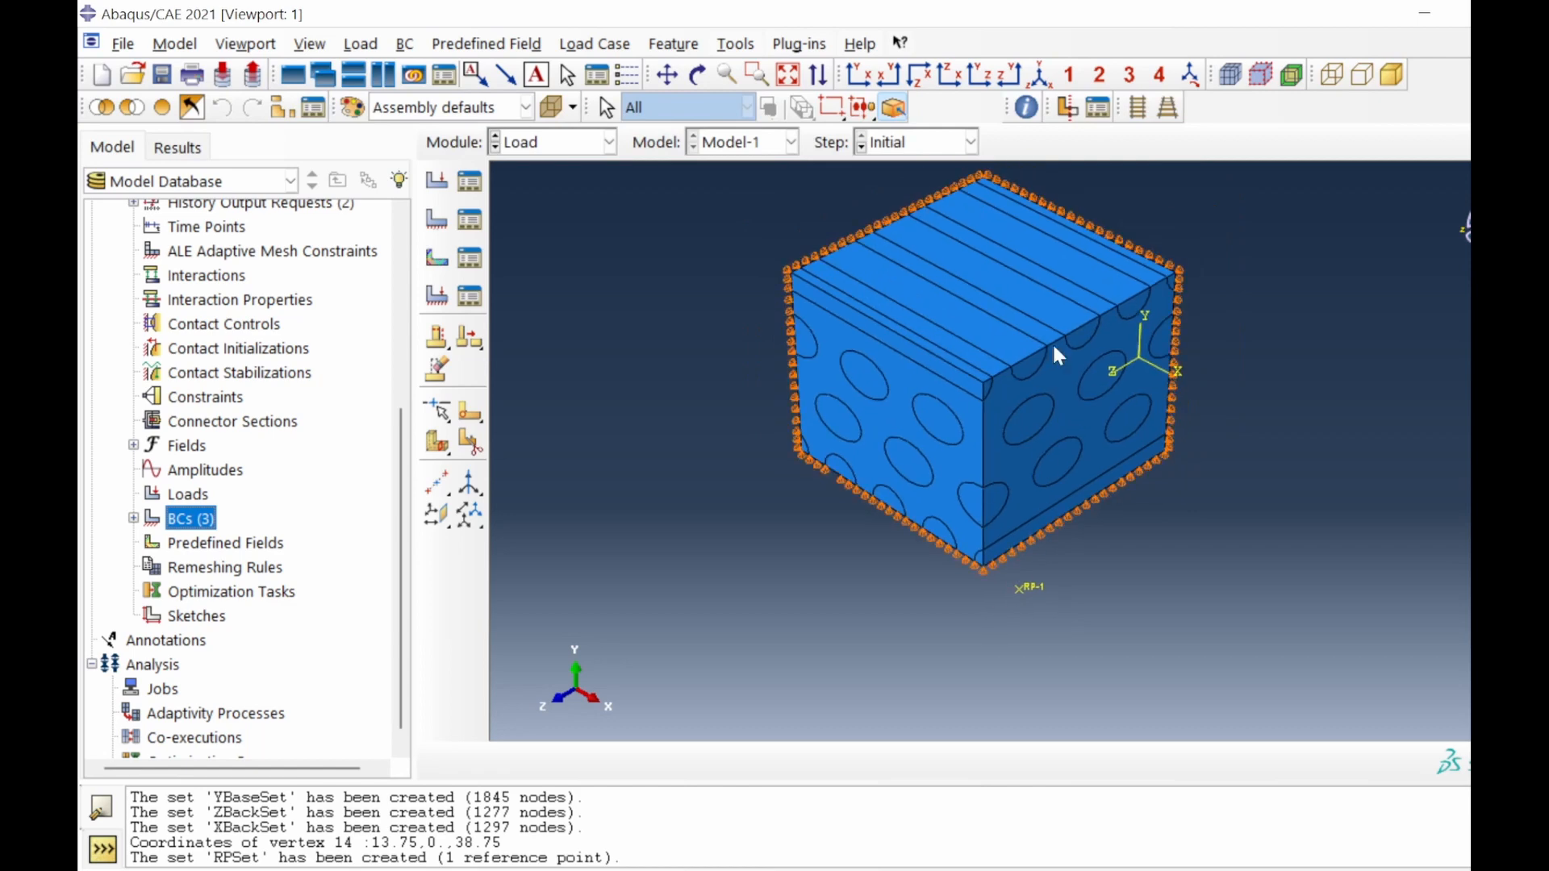
double_click(175, 516)
text(Load)
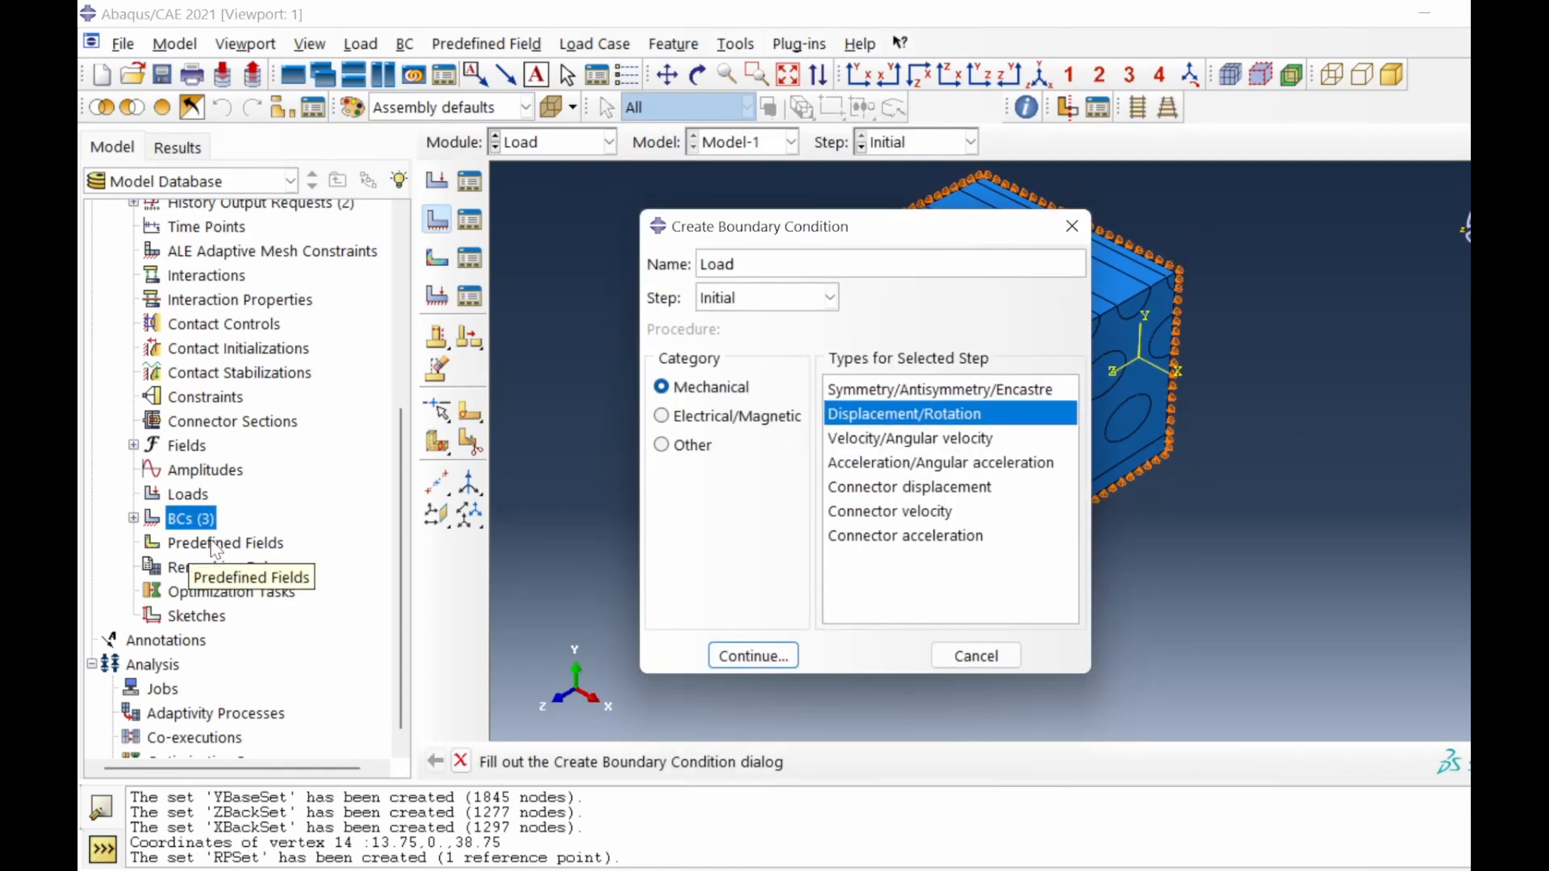
click(768, 297)
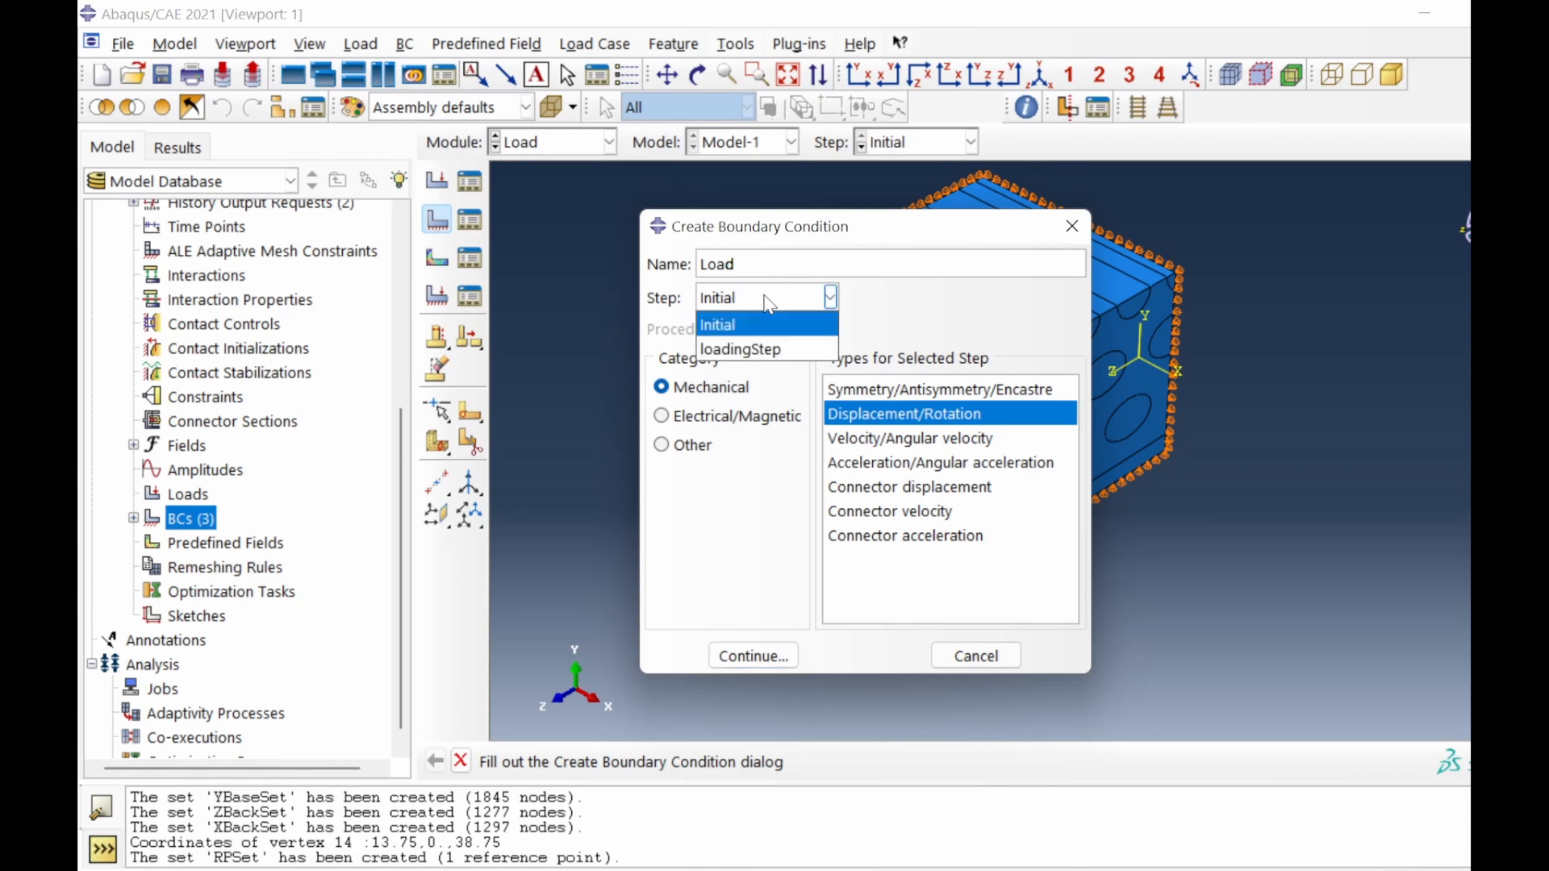
click(754, 350)
click(753, 655)
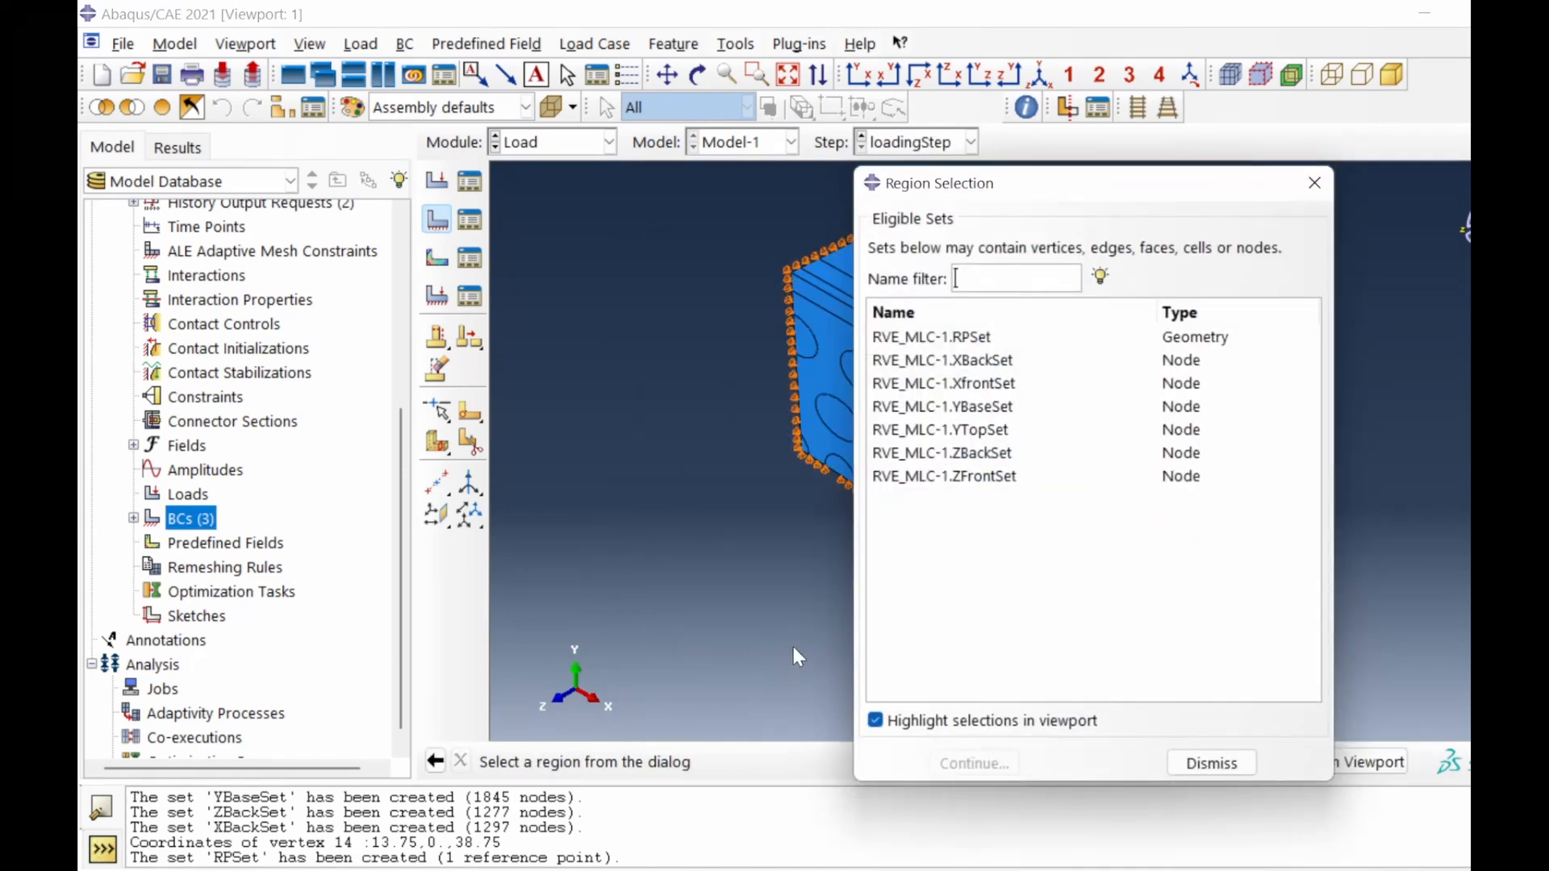
click(970, 339)
click(980, 762)
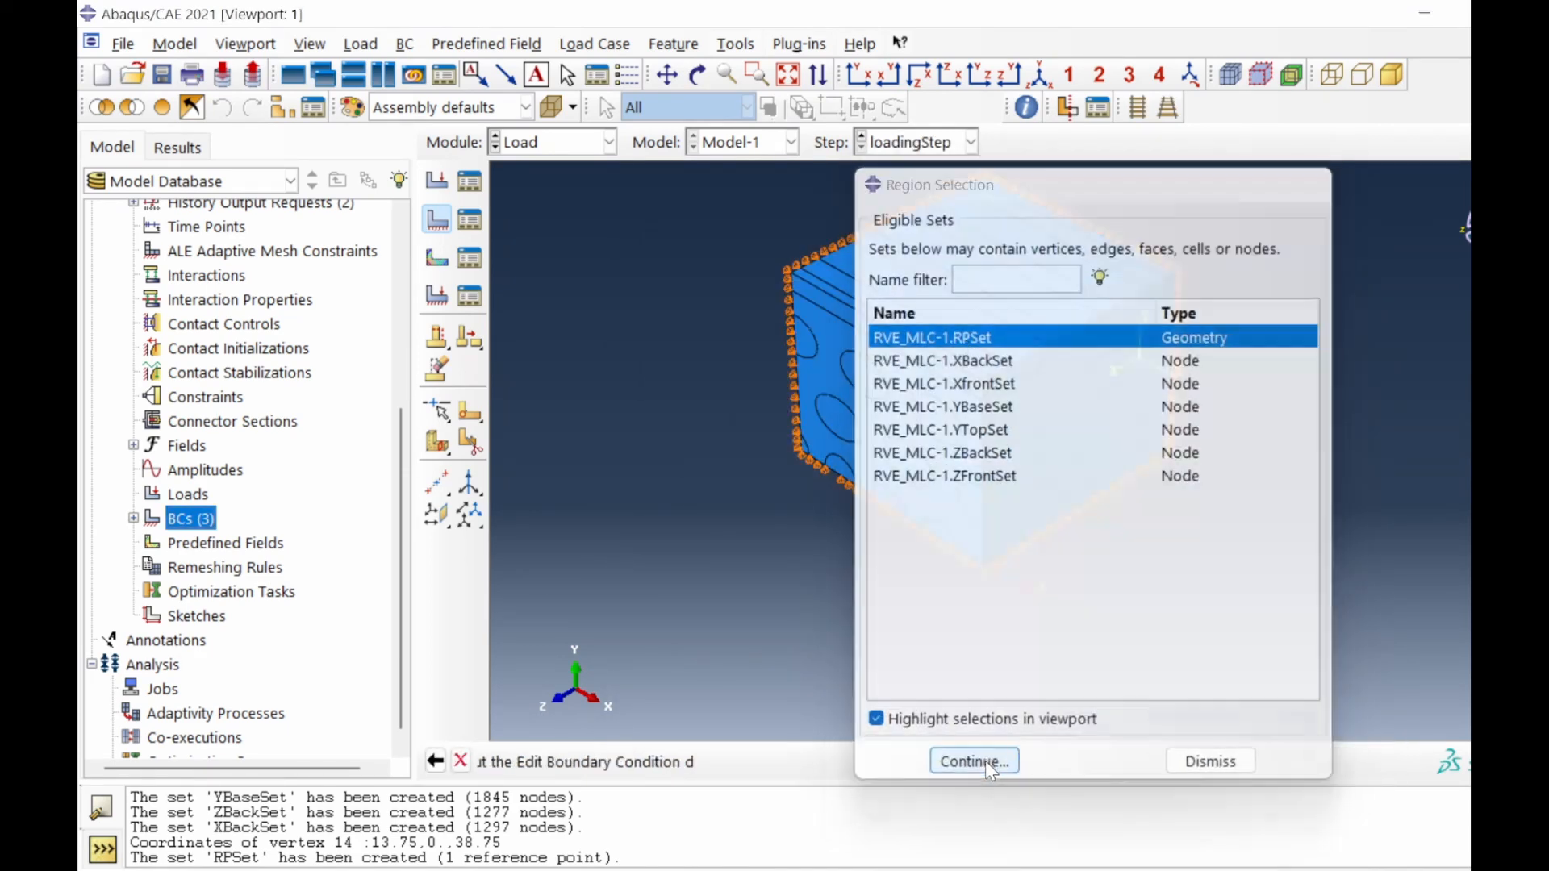
click(1098, 470)
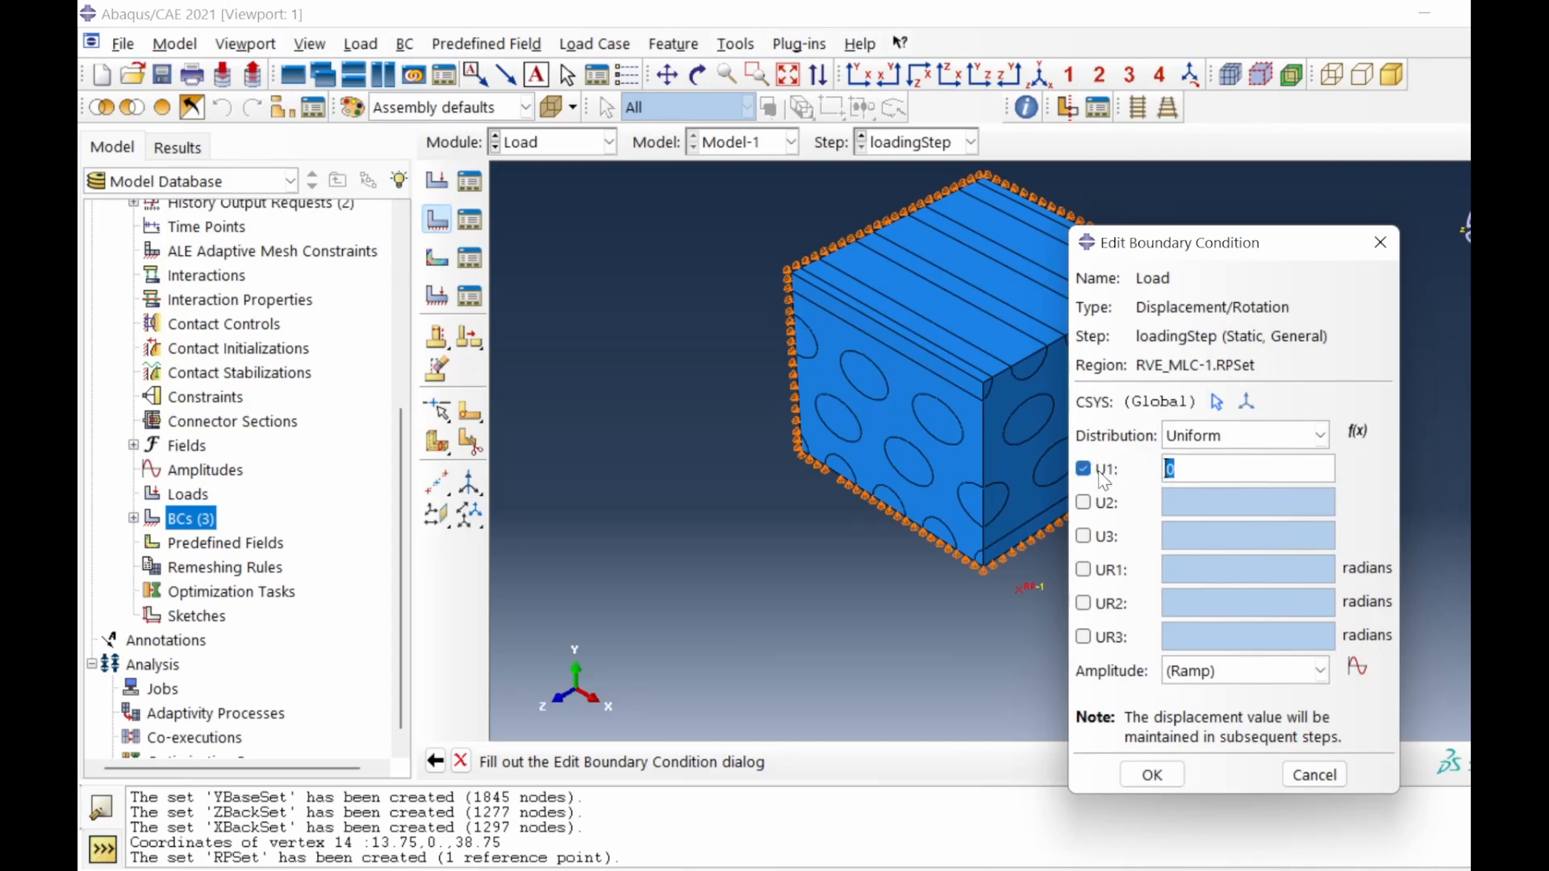
double_click(1187, 465)
text(8)
click(1158, 775)
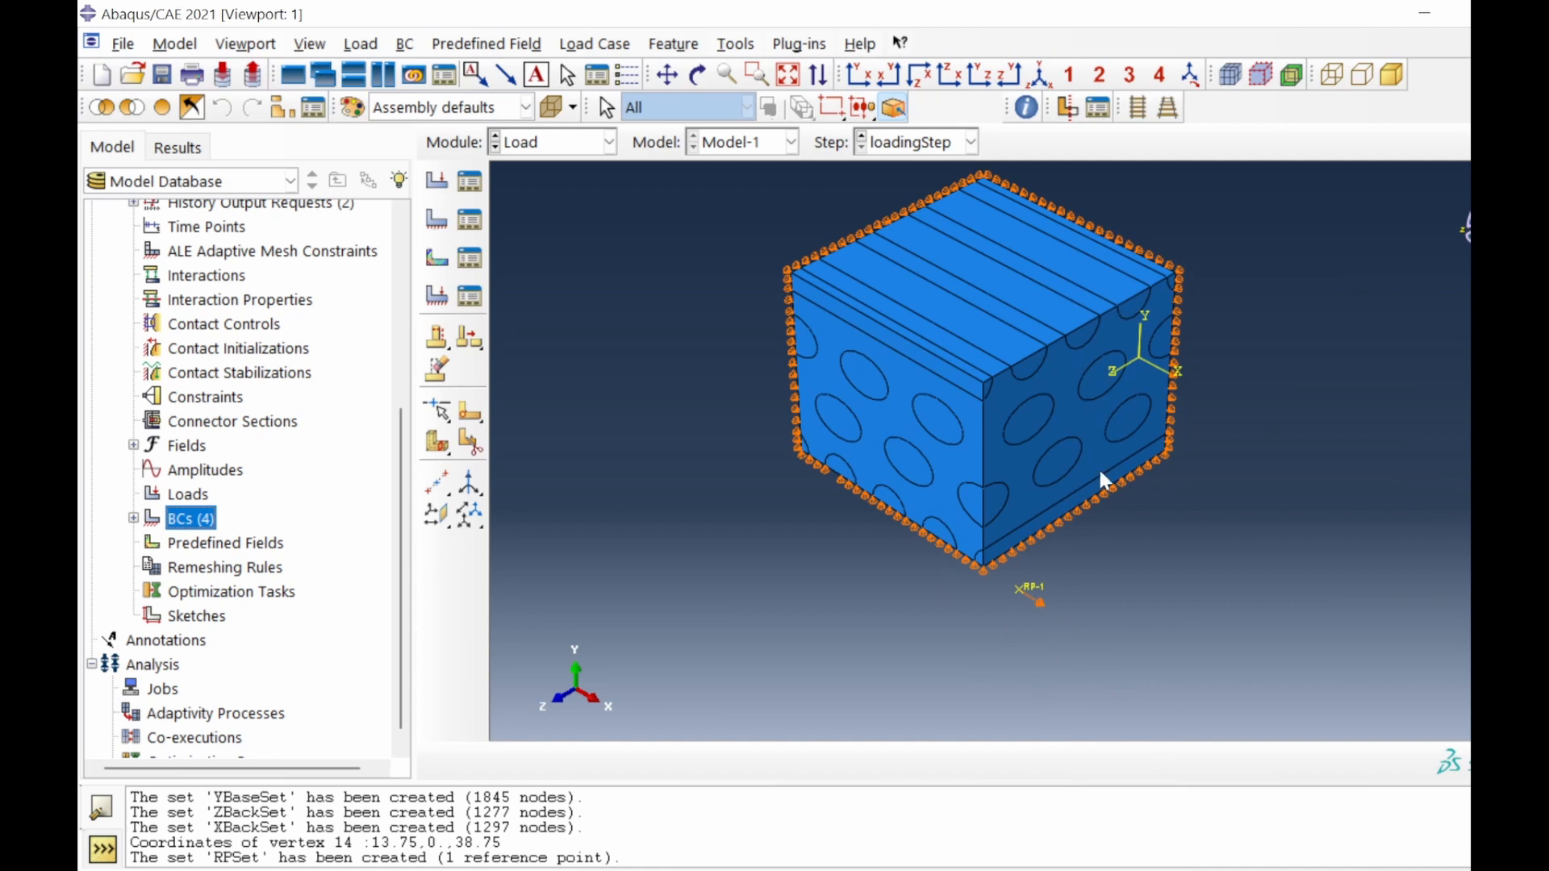
Create a constraint of type Equation named constraintEqn.
double_click(212, 397)
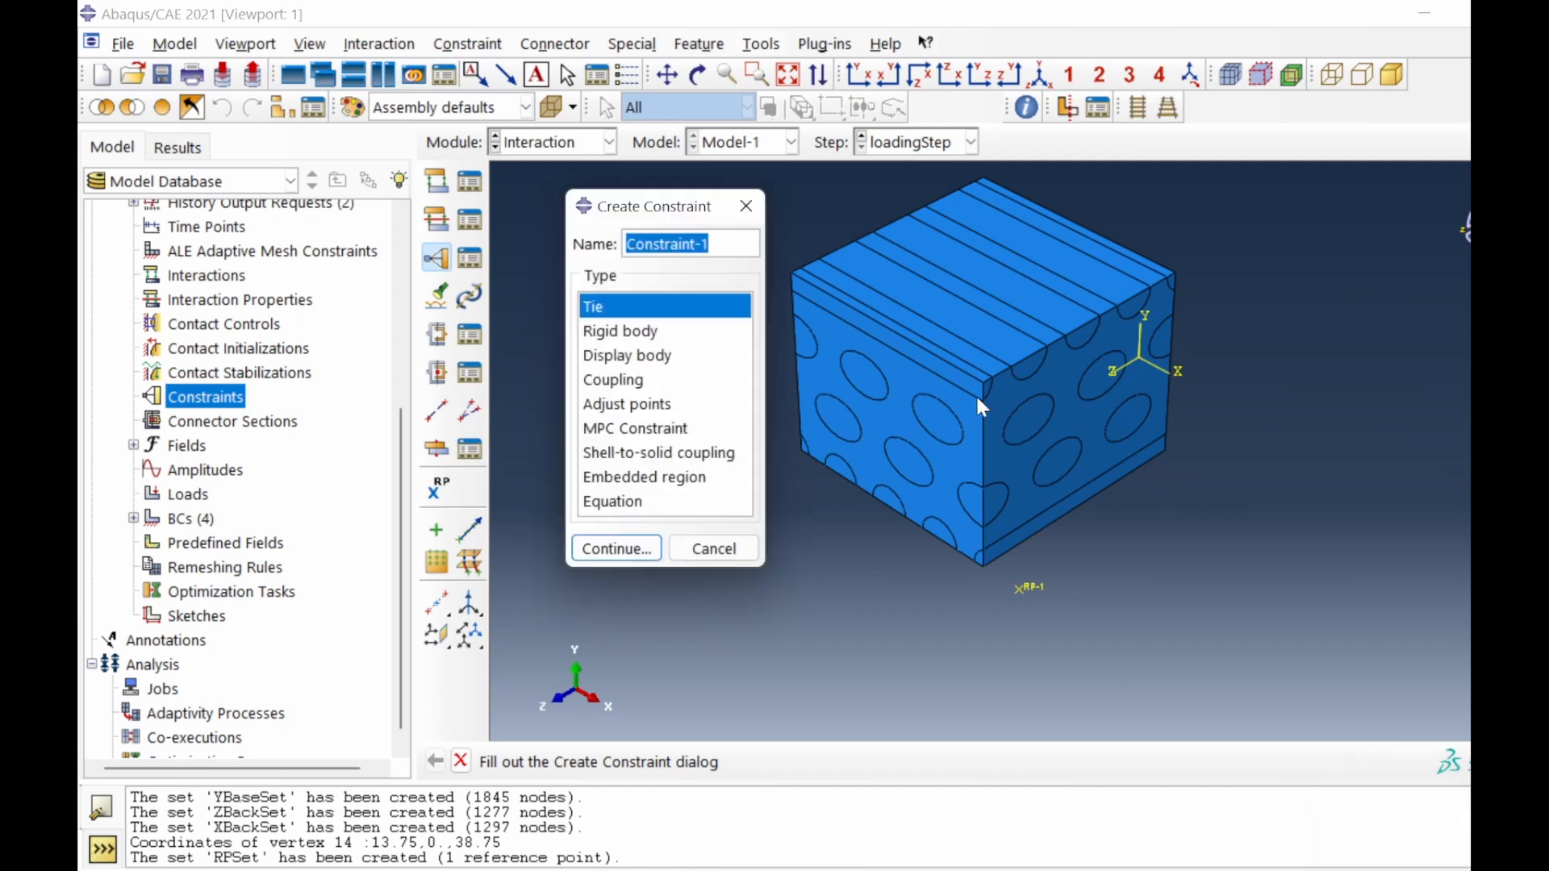
text(constraintEqn)
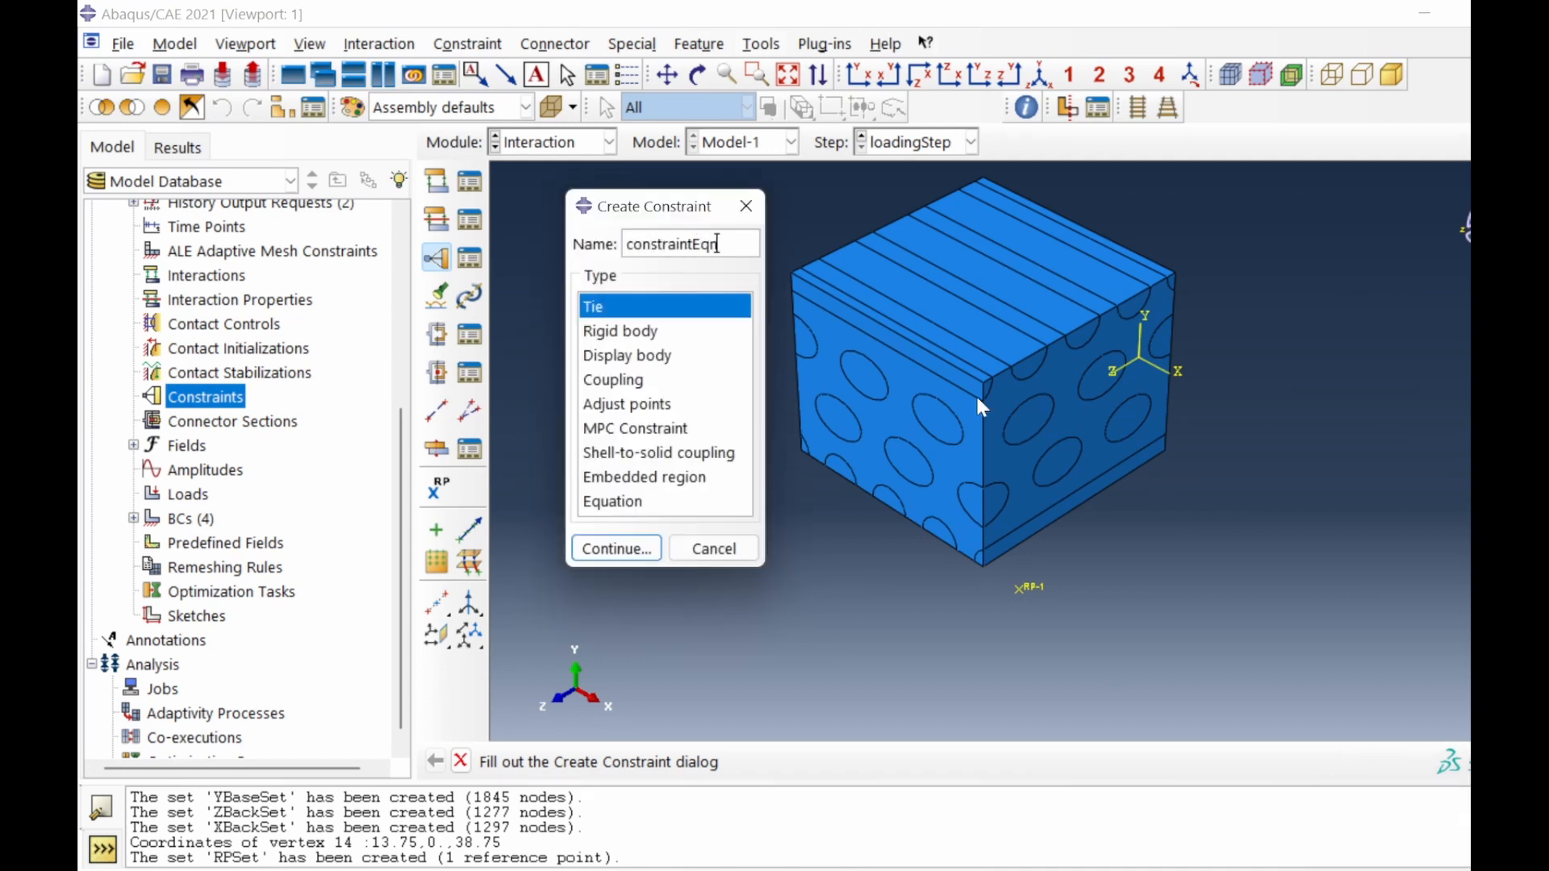
click(621, 504)
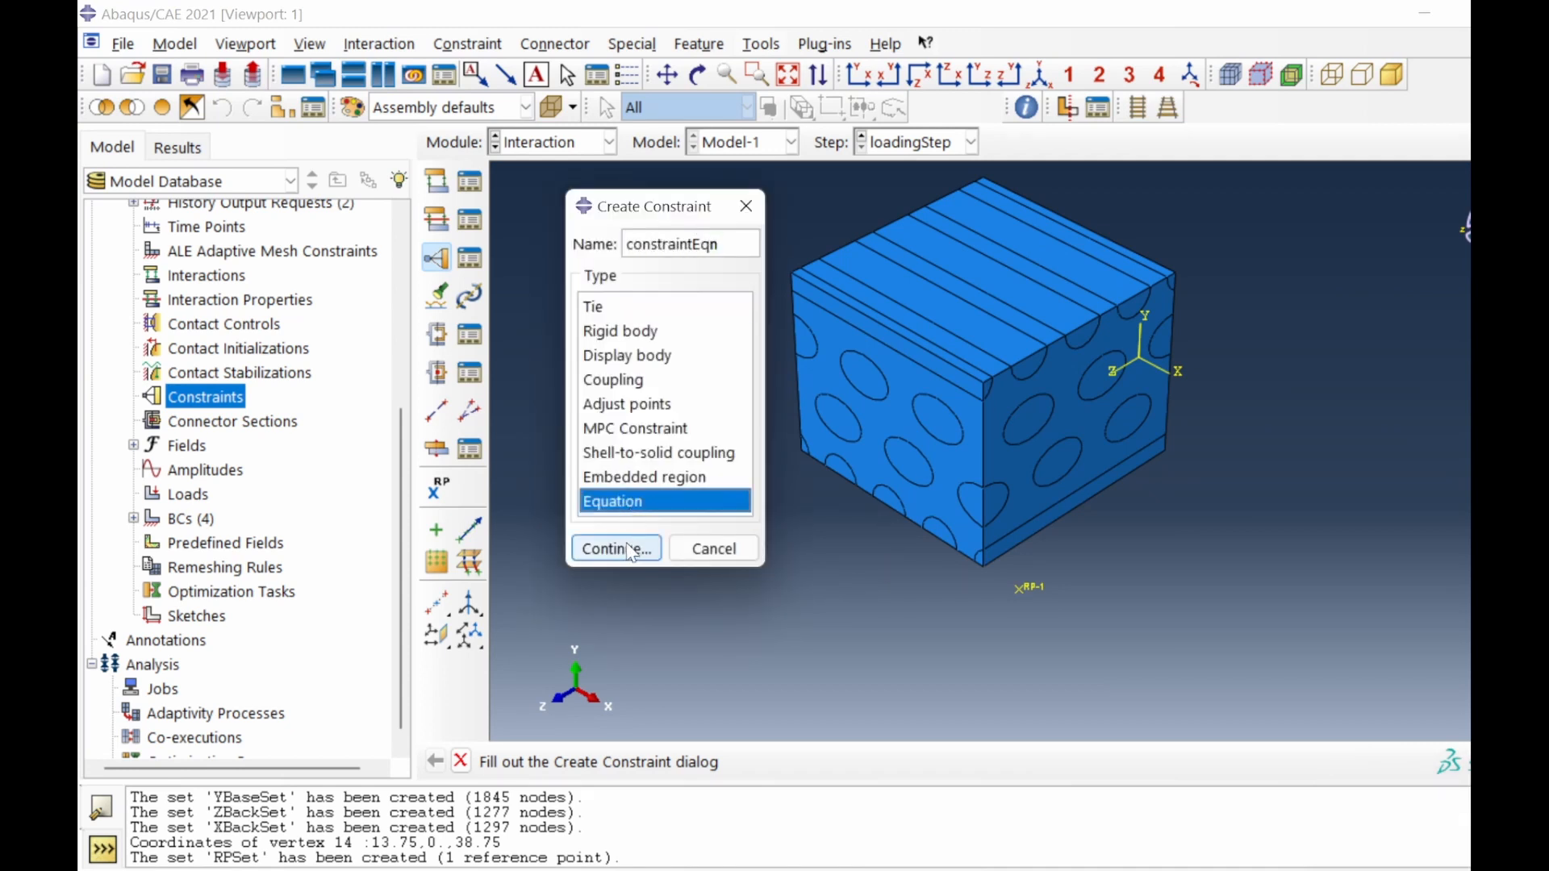
click(631, 550)
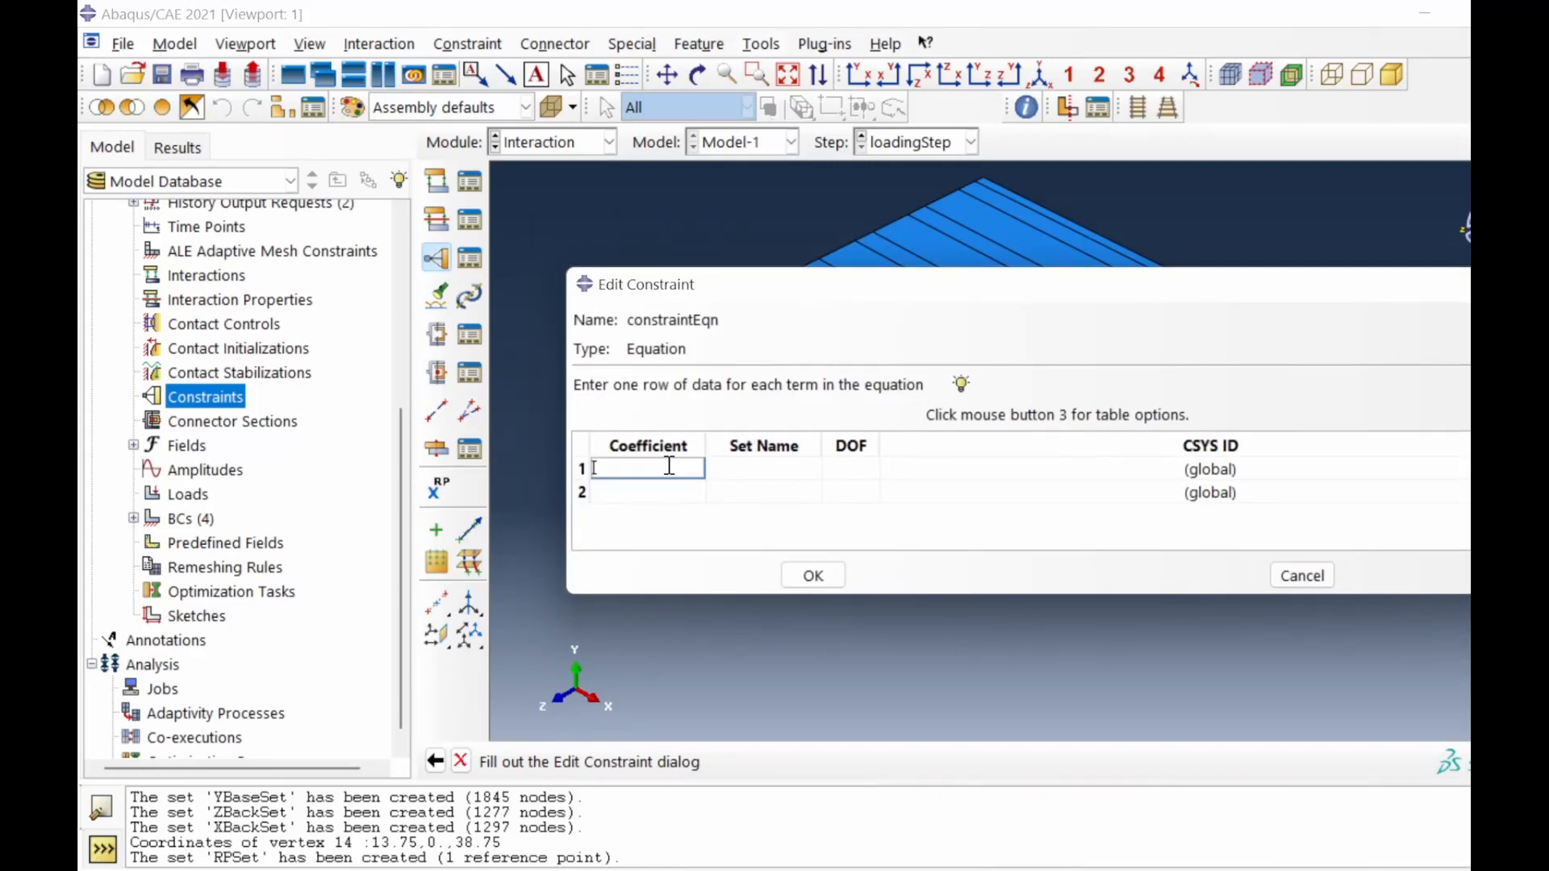
Define constraintEqn with coefficient 1 on RVE_MLC-1.XfrontSet DOF 1 and coefficient -1 on RVE_MLC-1.RPSet DOF 1, and apply it.
drag(821, 445, 1032, 449)
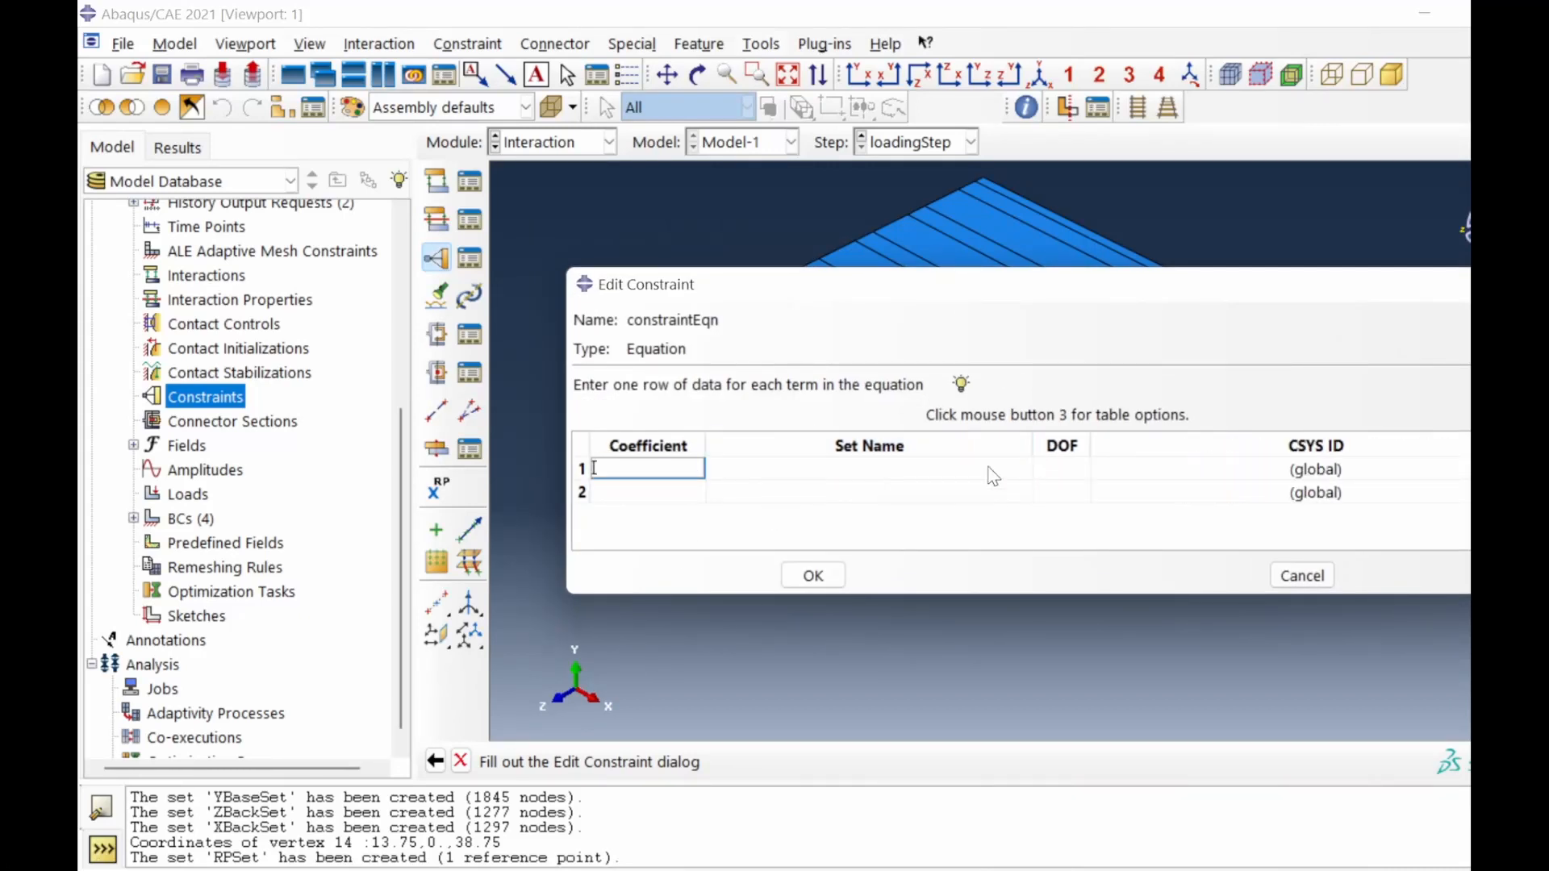
click(787, 472)
click(806, 540)
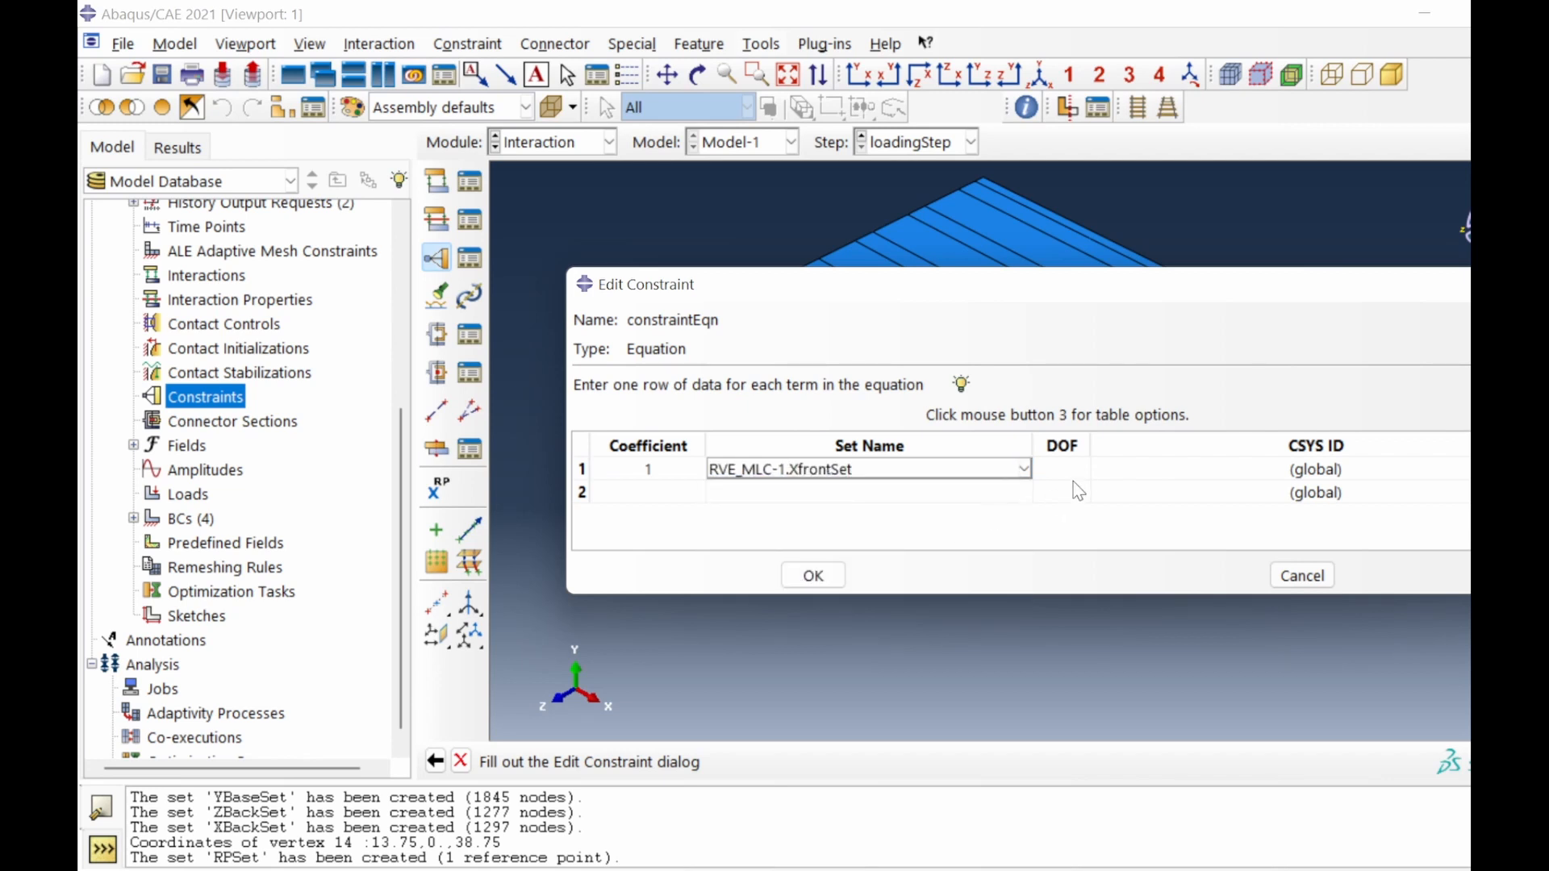
click(1077, 469)
text(1)
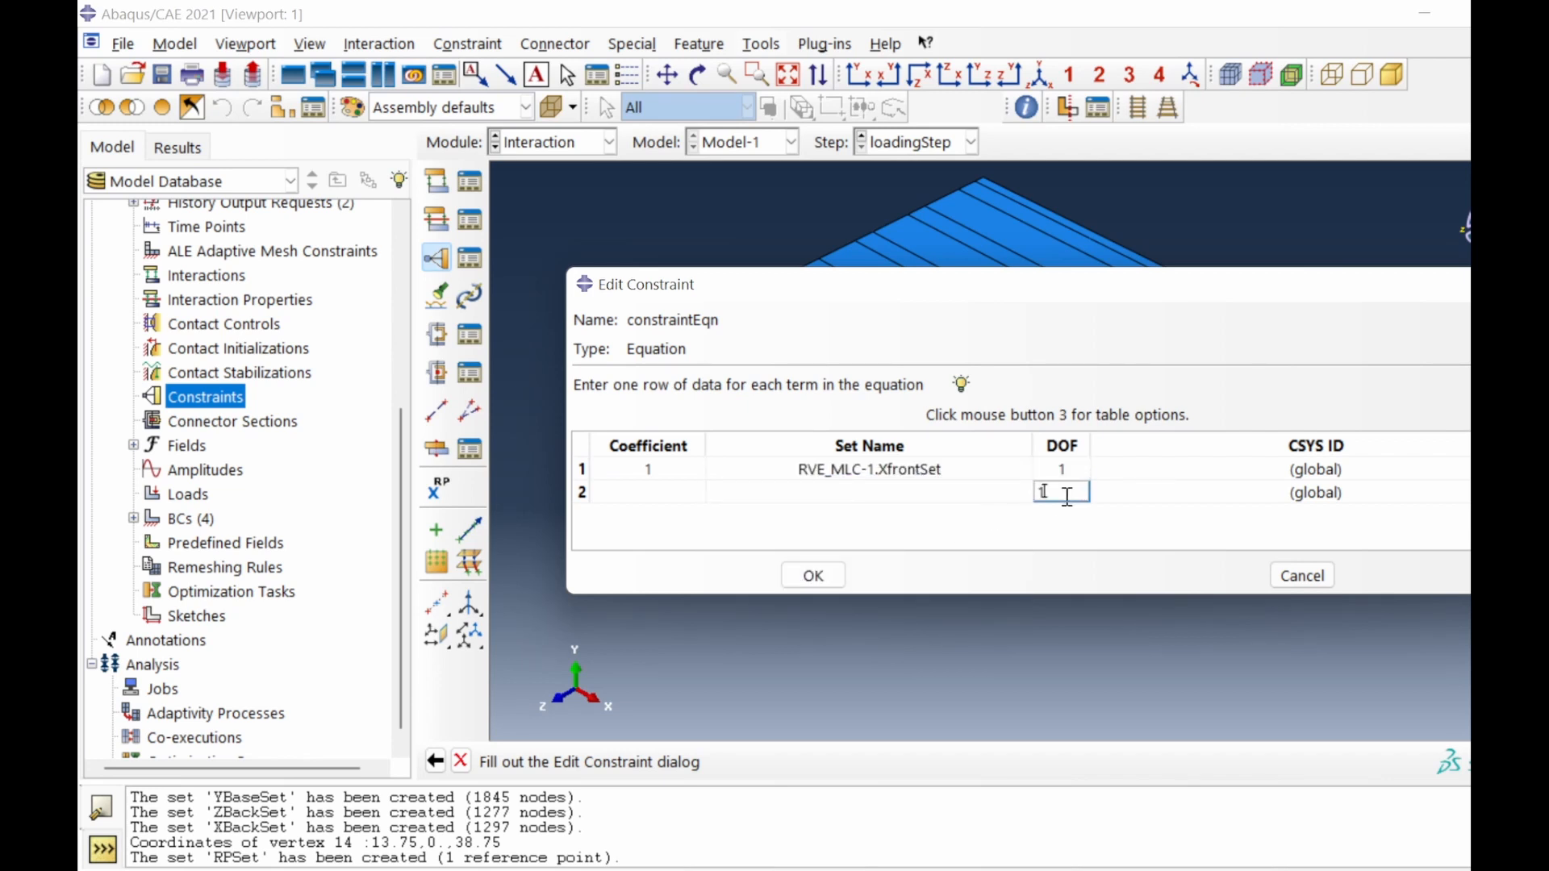
click(967, 494)
click(847, 515)
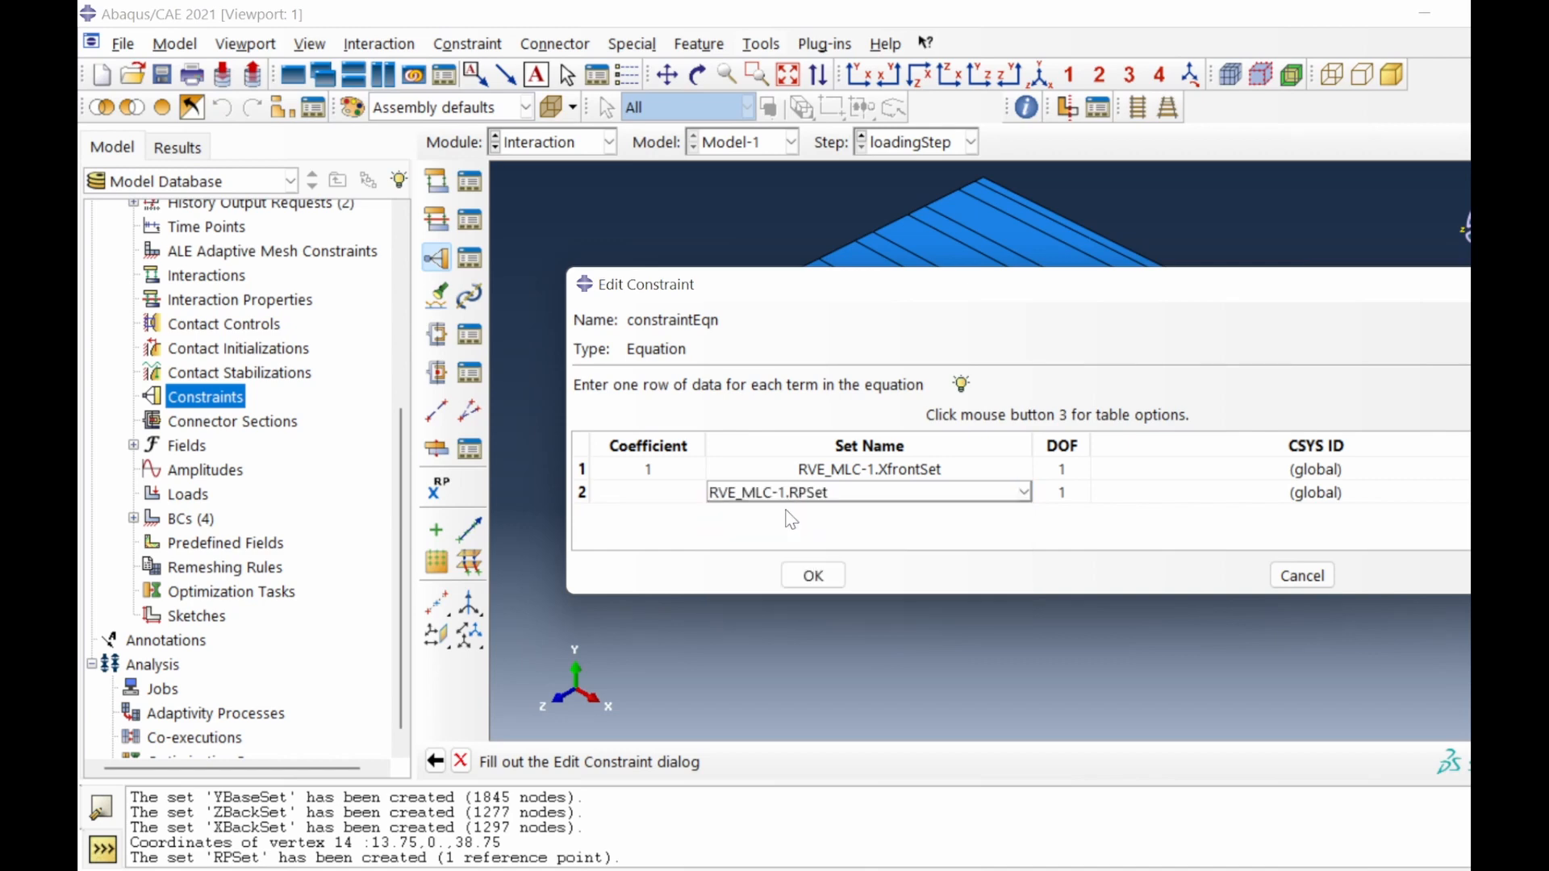
click(643, 488)
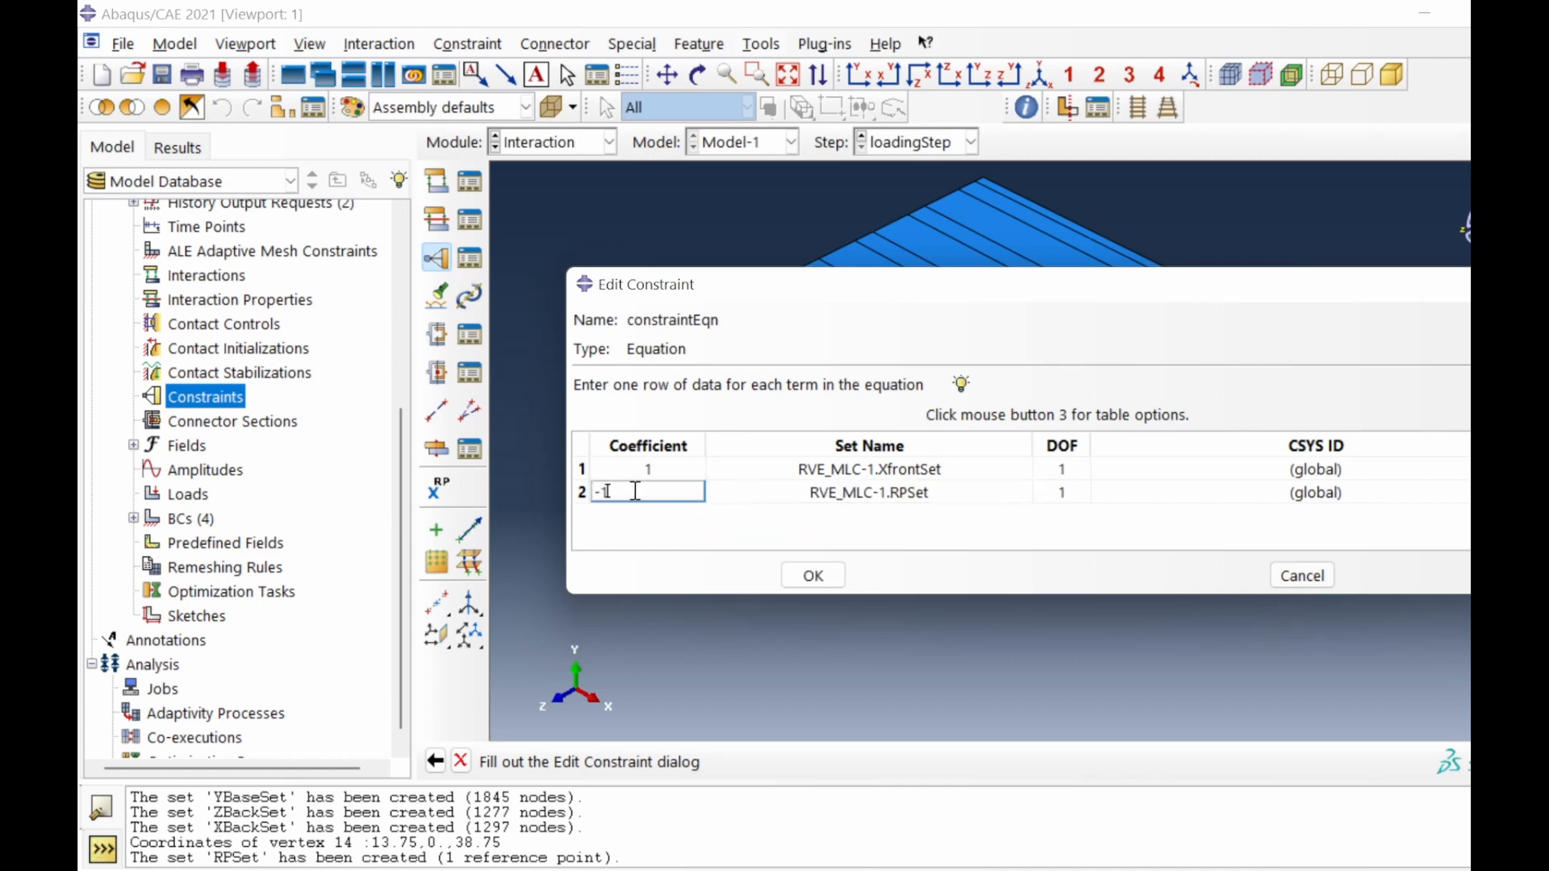
text(-1)
click(580, 495)
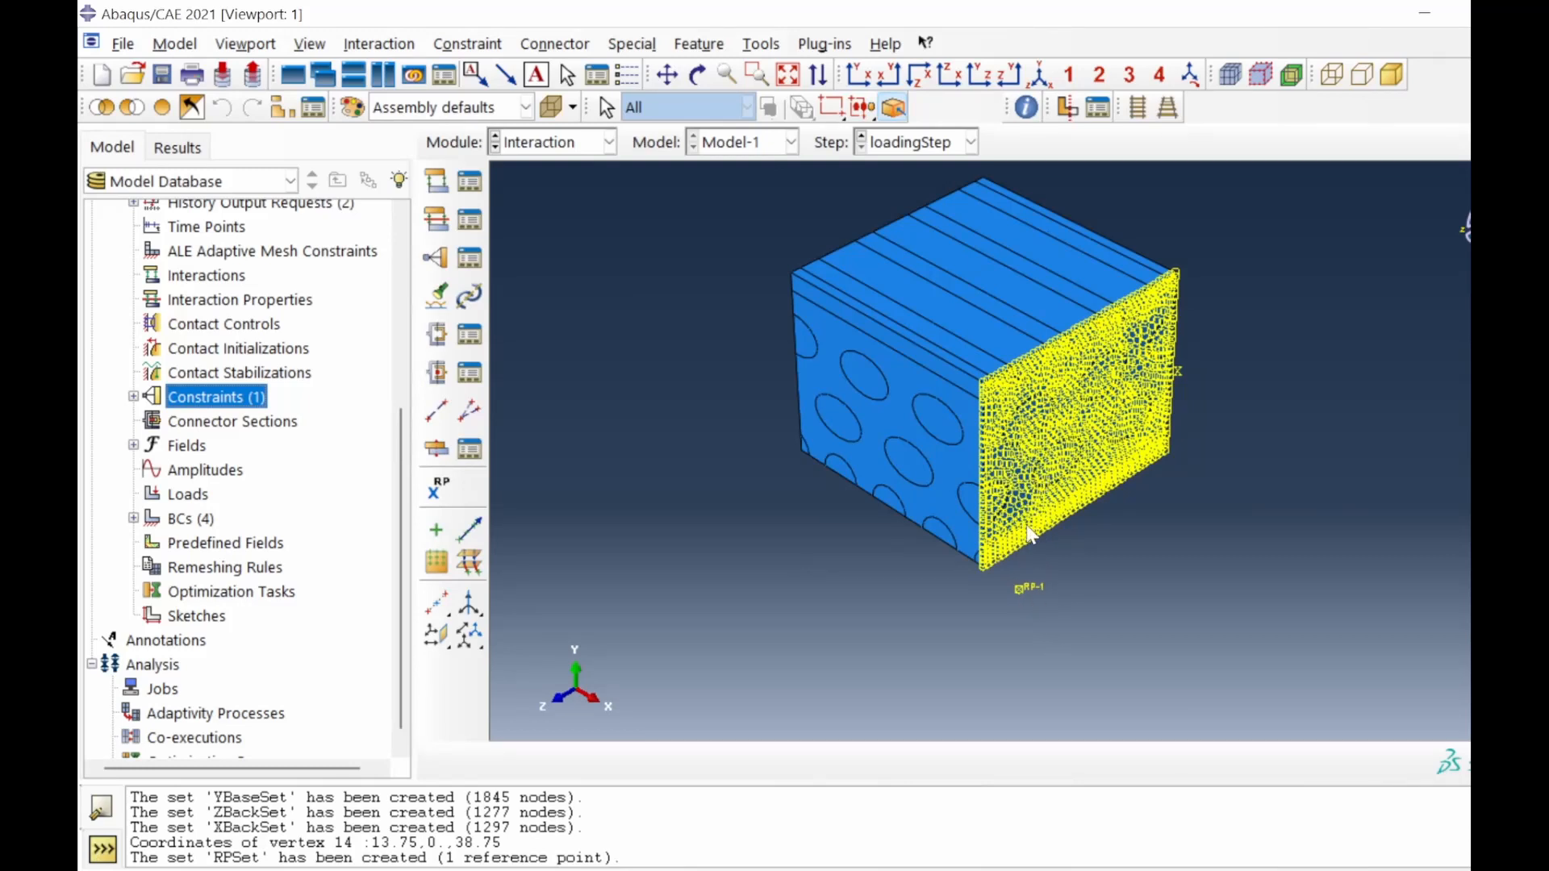
Rename Model-1 as MLC_XTens.
scroll(250, 575, up, 5)
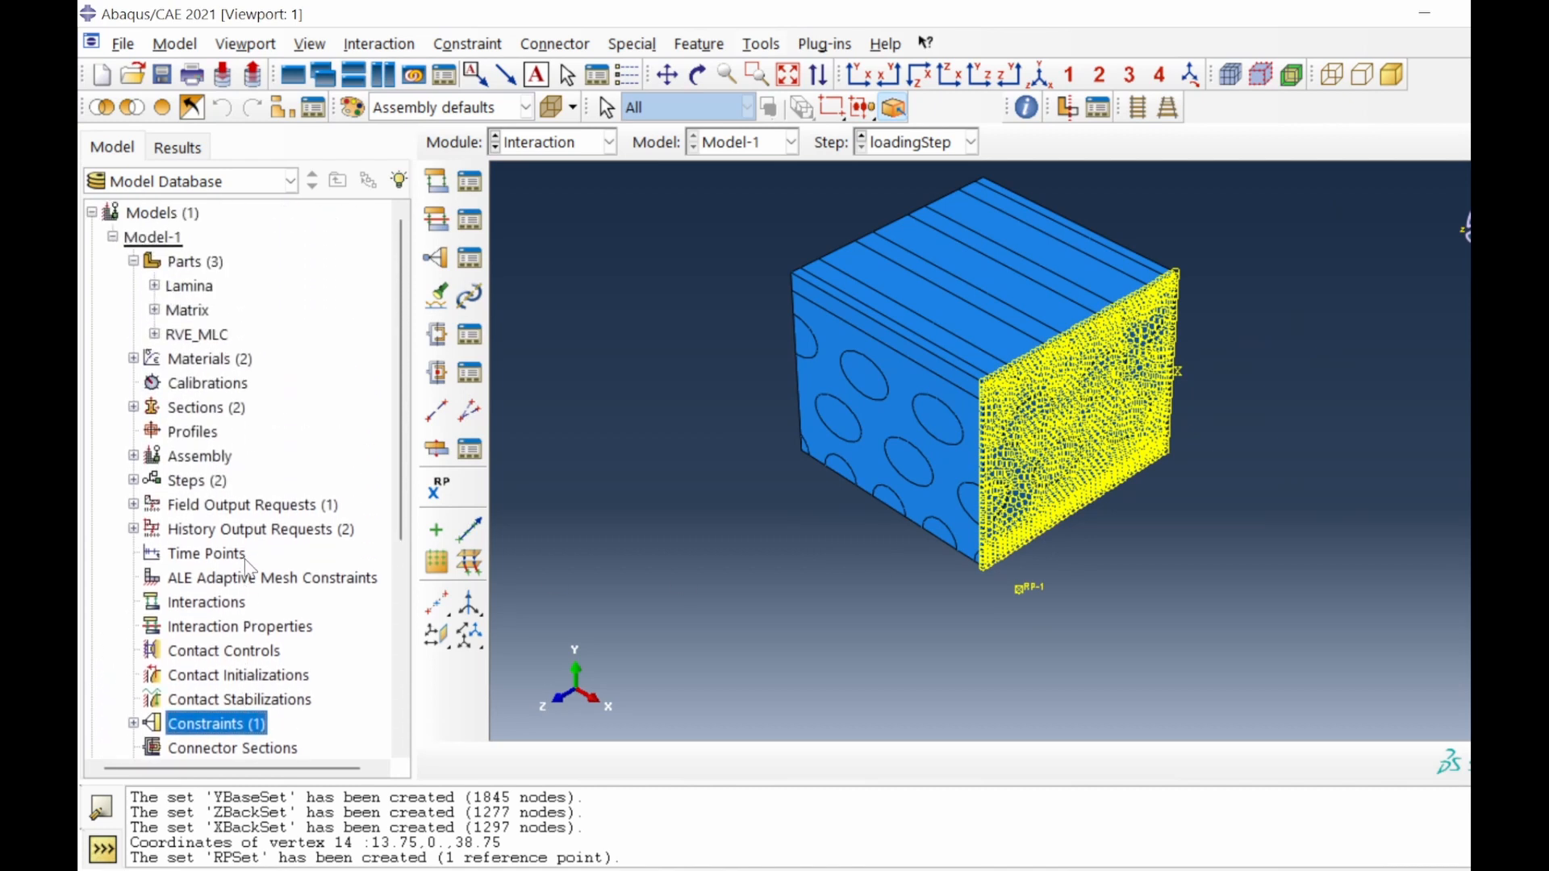
scroll(251, 575, down, 4)
scroll(246, 532, up, 4)
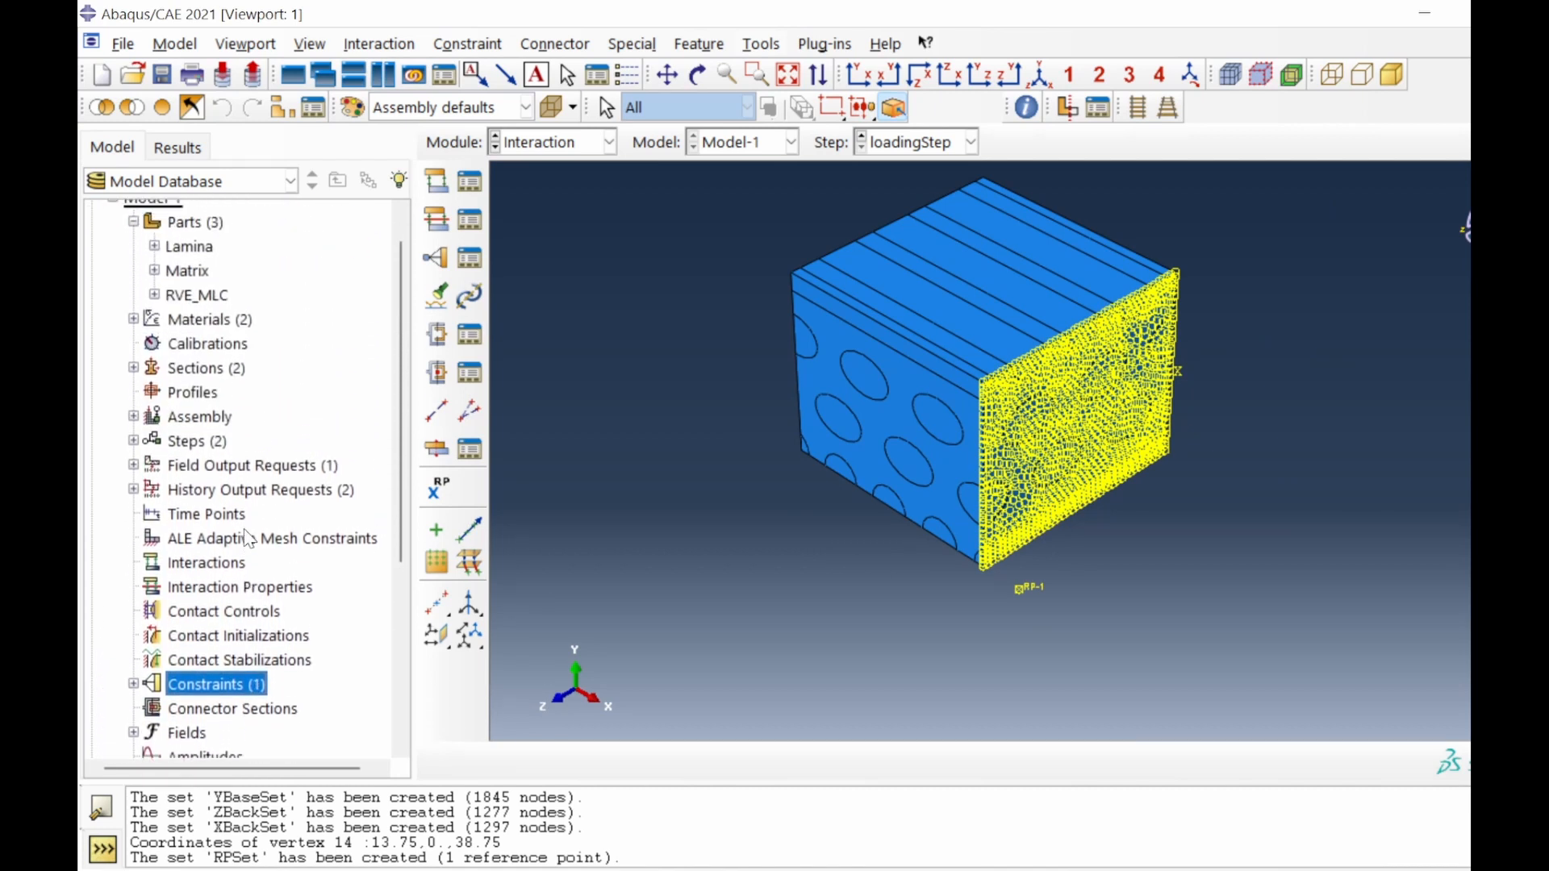
right_click(165, 239)
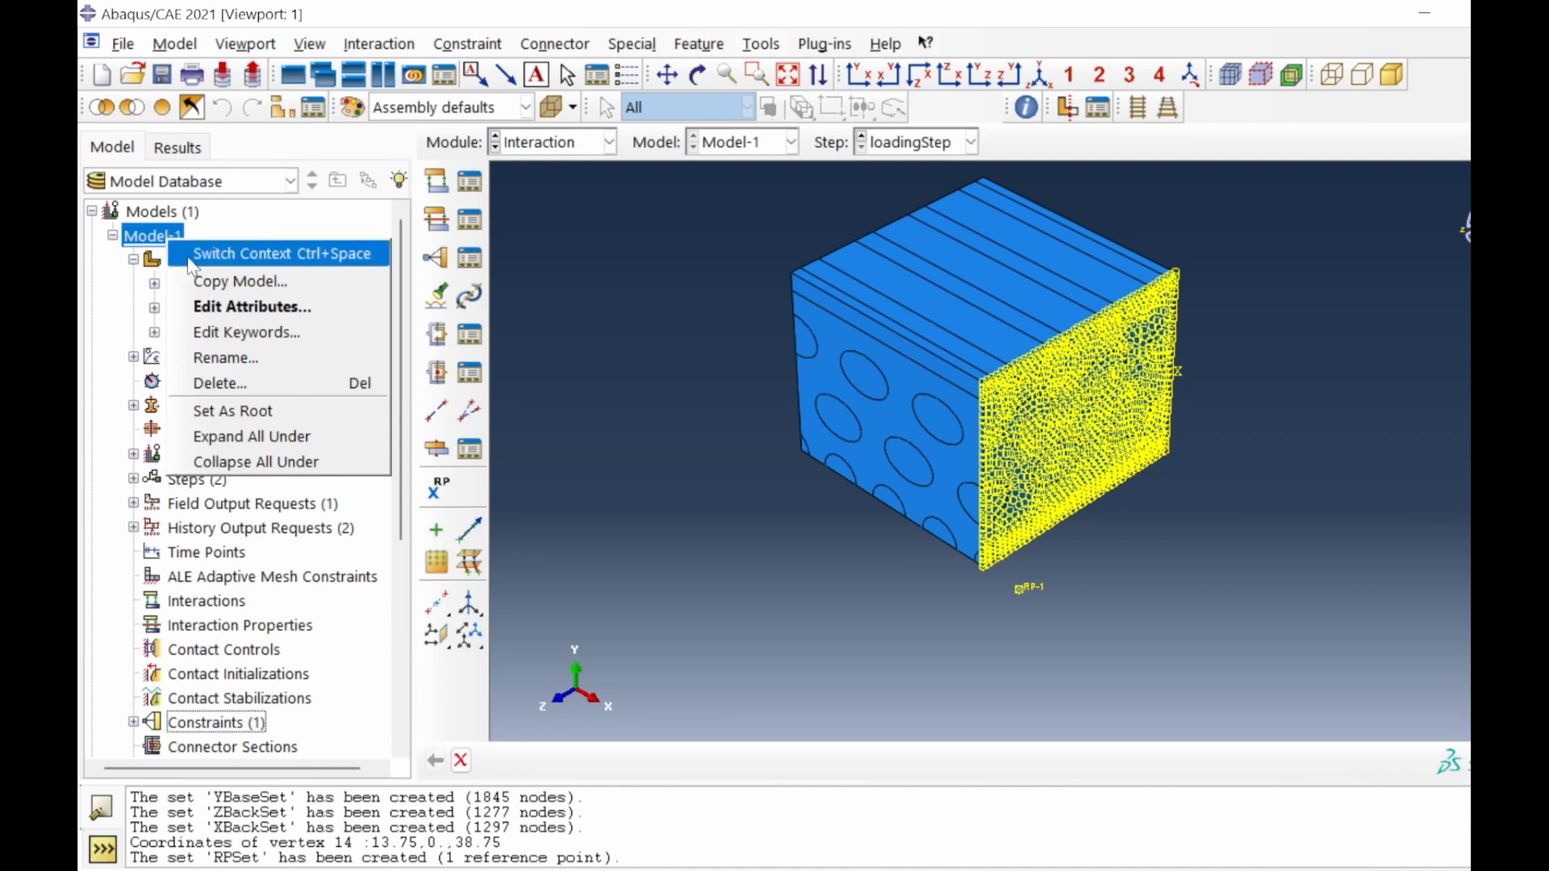
click(266, 358)
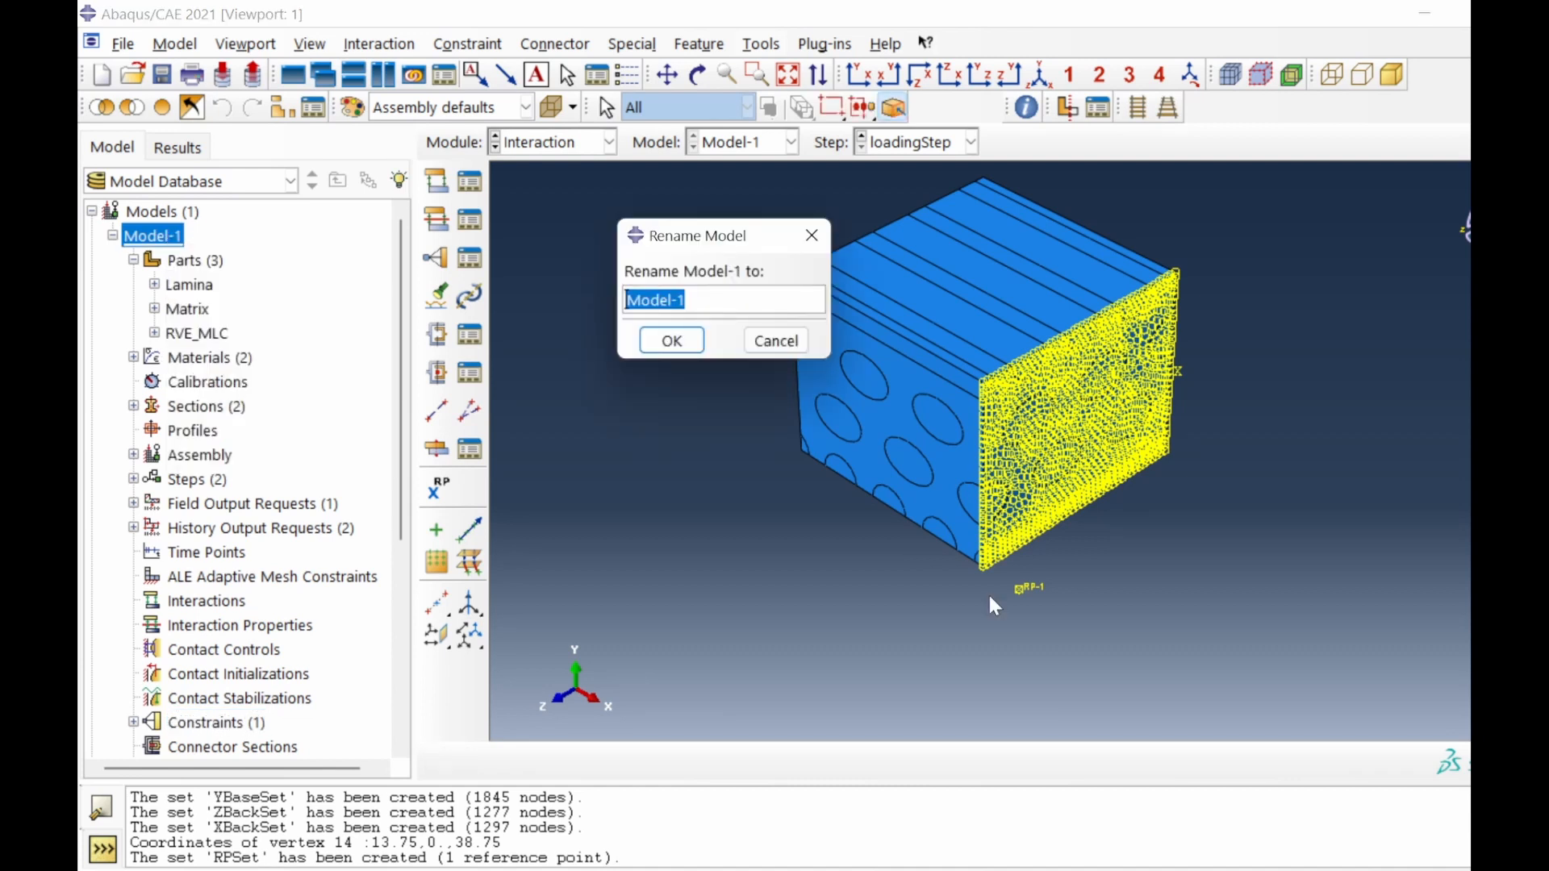
text(MLC_XTens)
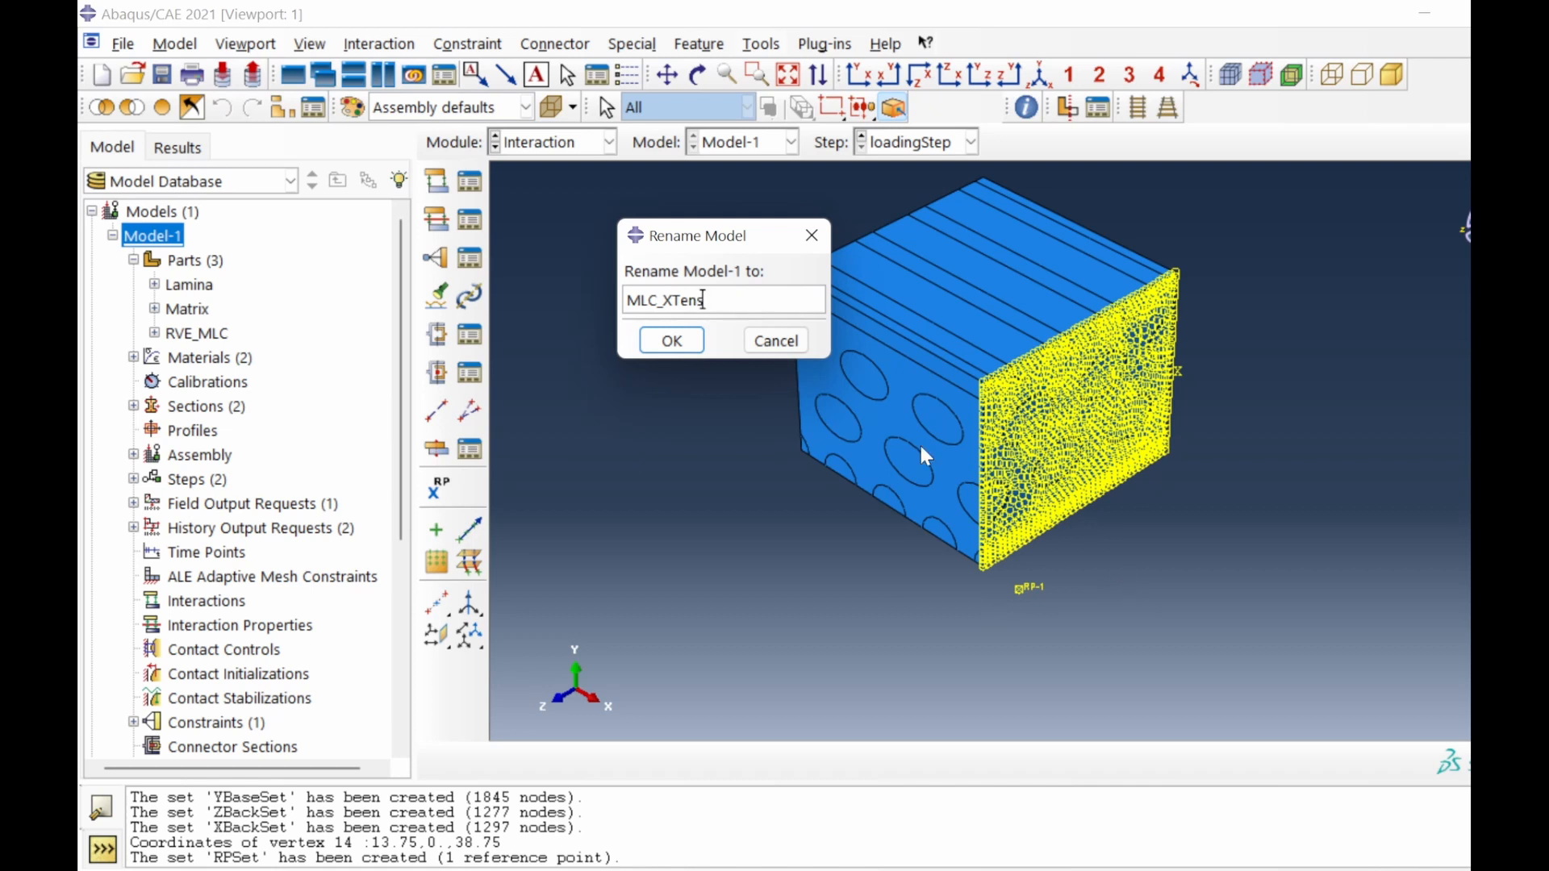
click(672, 340)
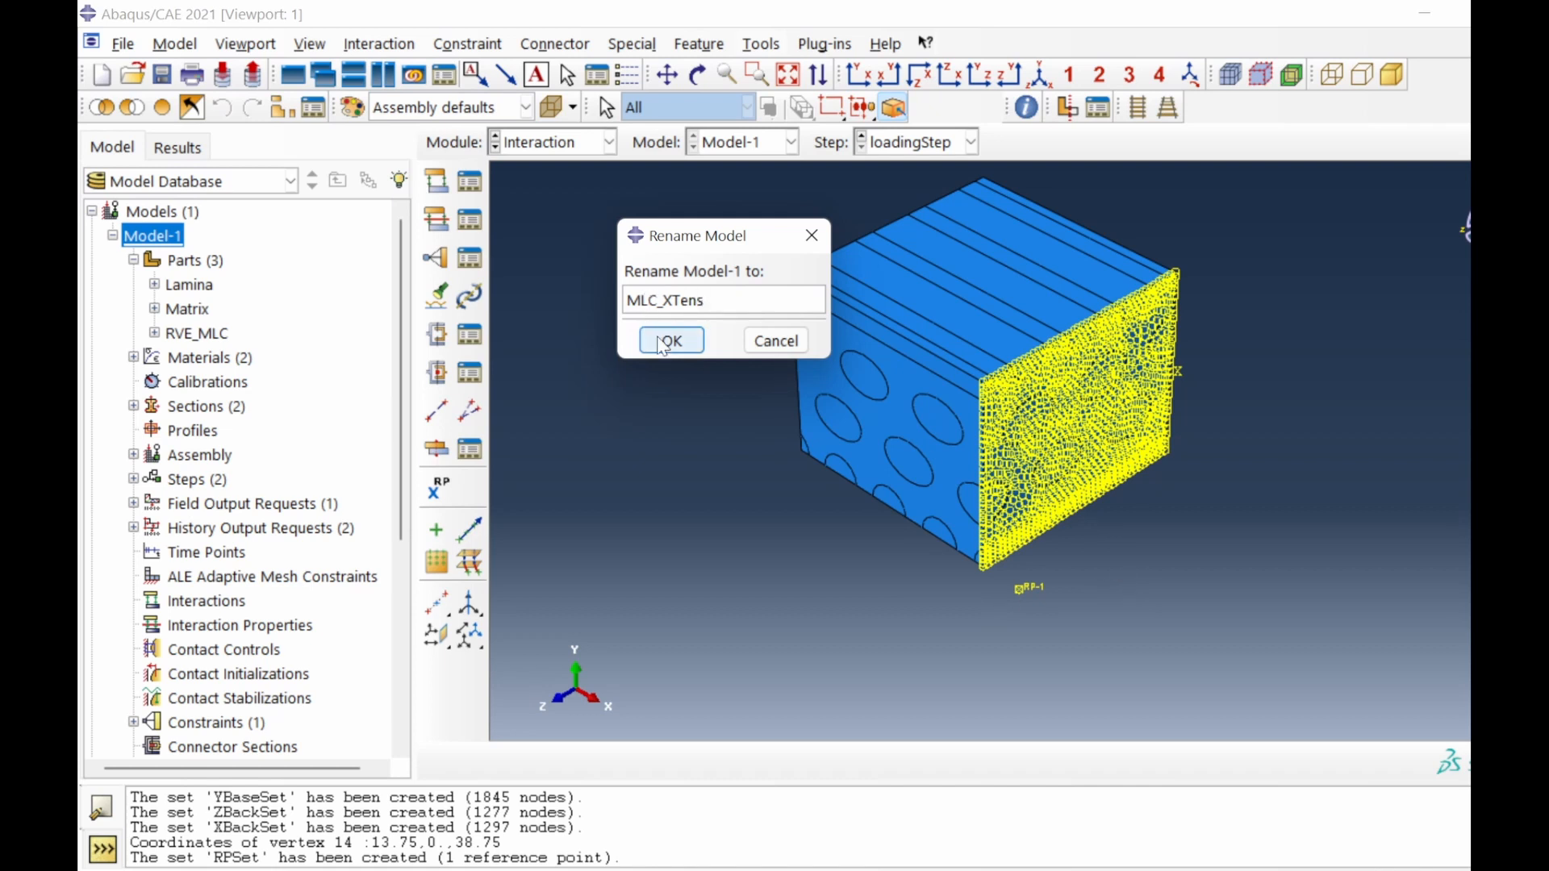
Copy the MLC_XTens model to a new model named MLC_YZShear.
click(112, 236)
right_click(114, 236)
click(208, 267)
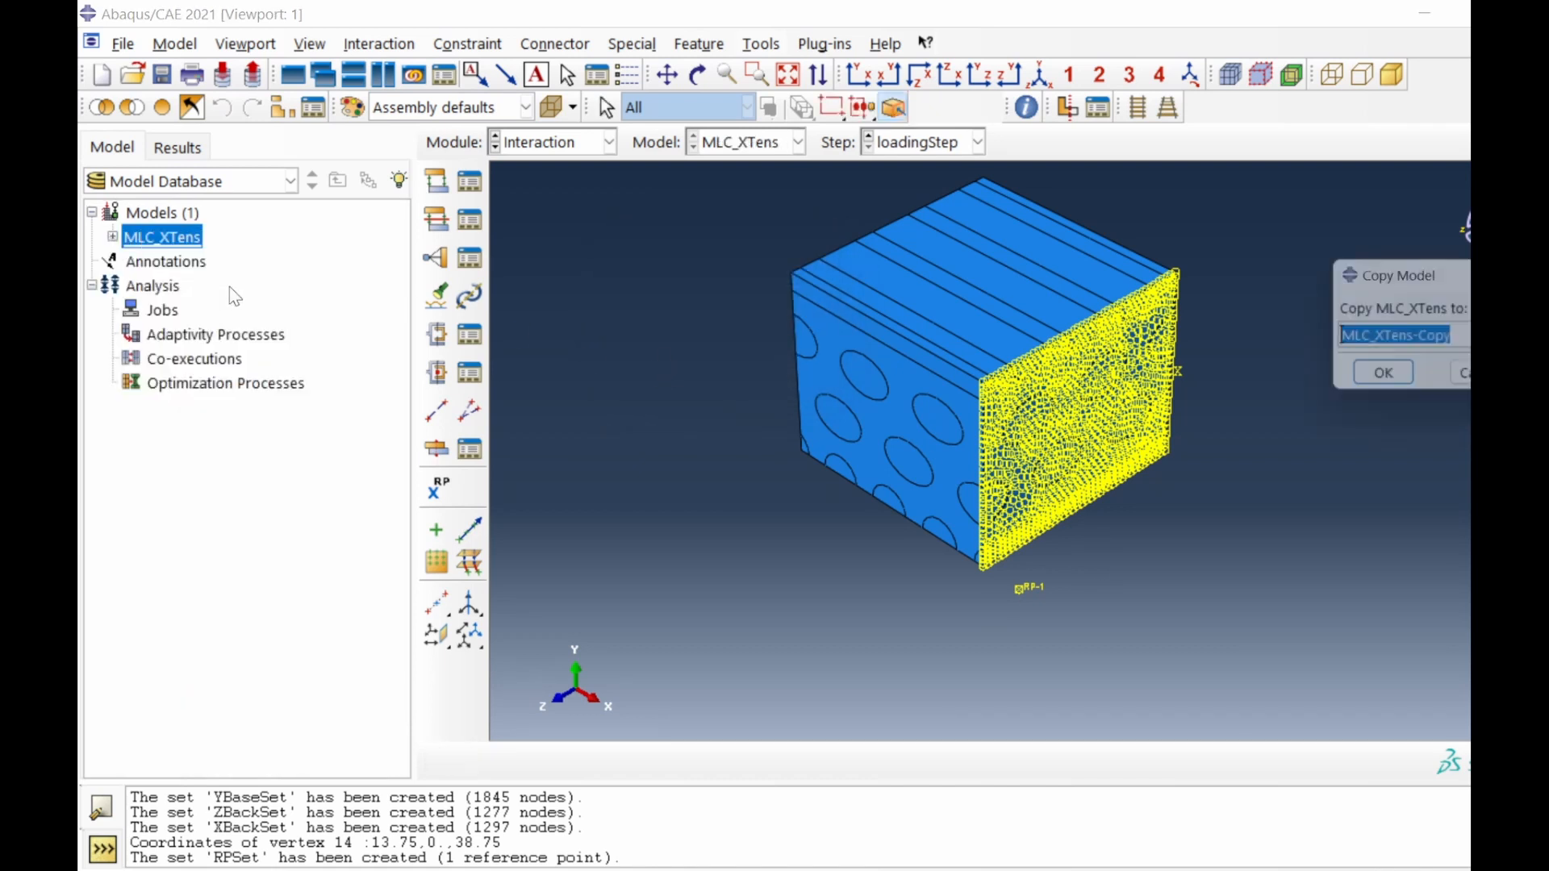
drag(1461, 283, 754, 222)
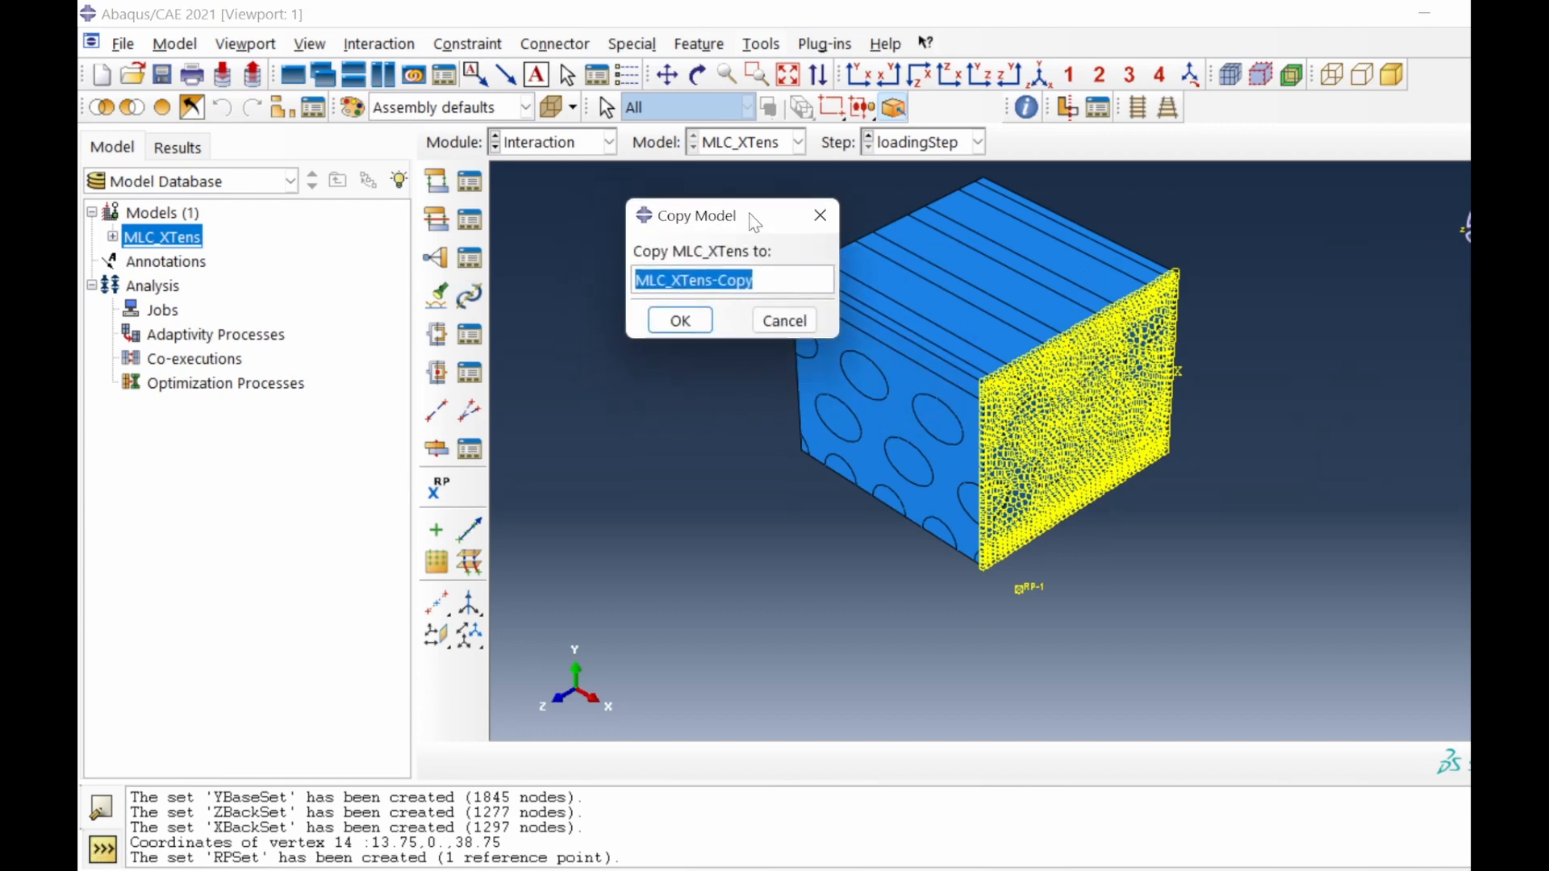
text(MLC_U)
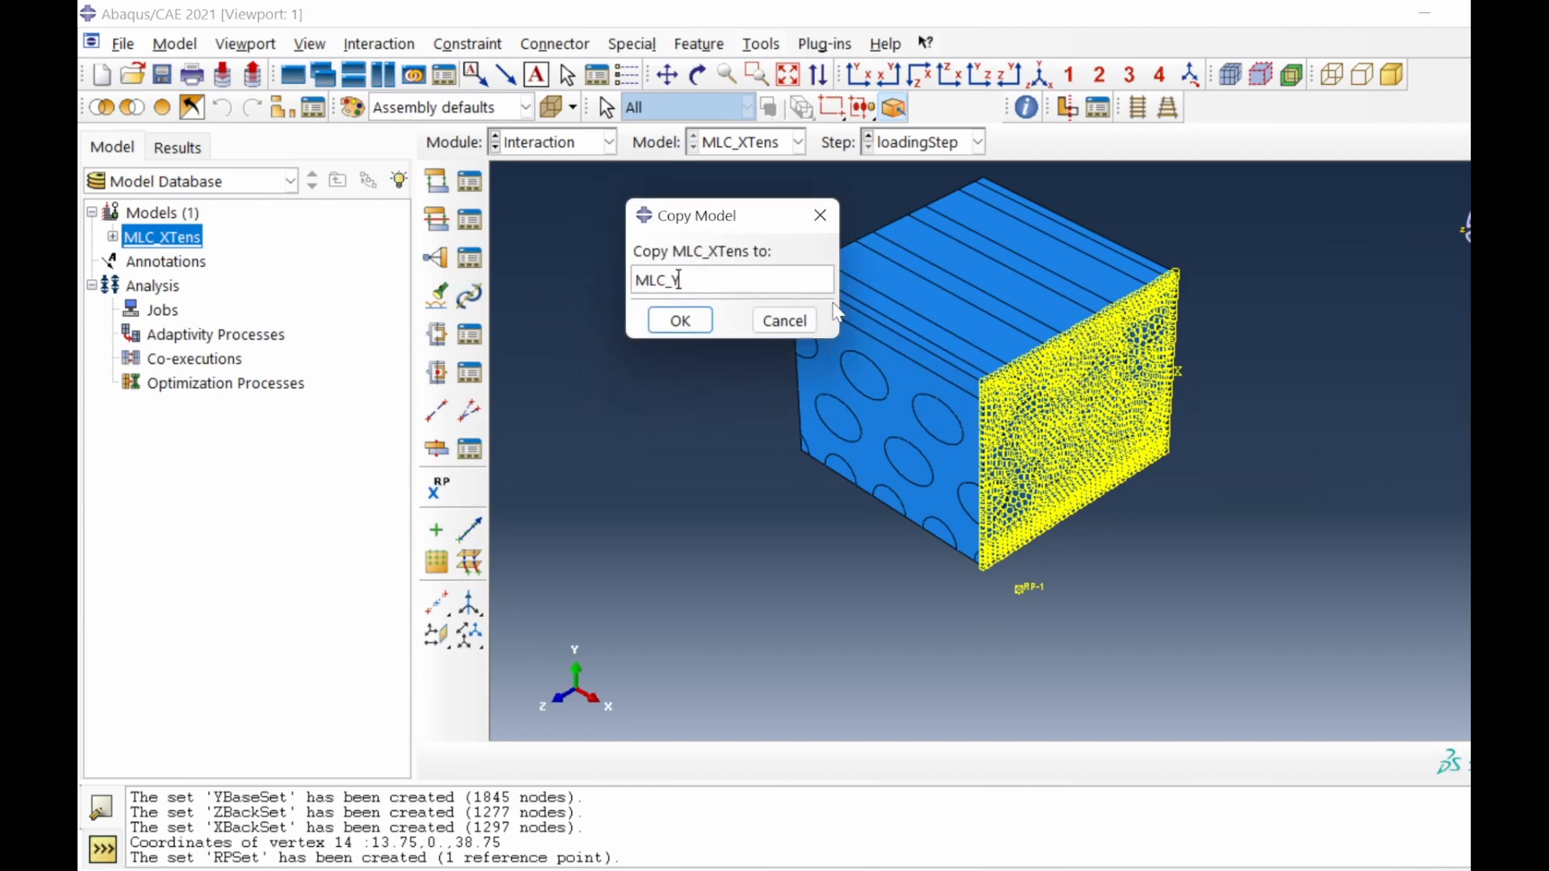
text(ZShear)
click(680, 321)
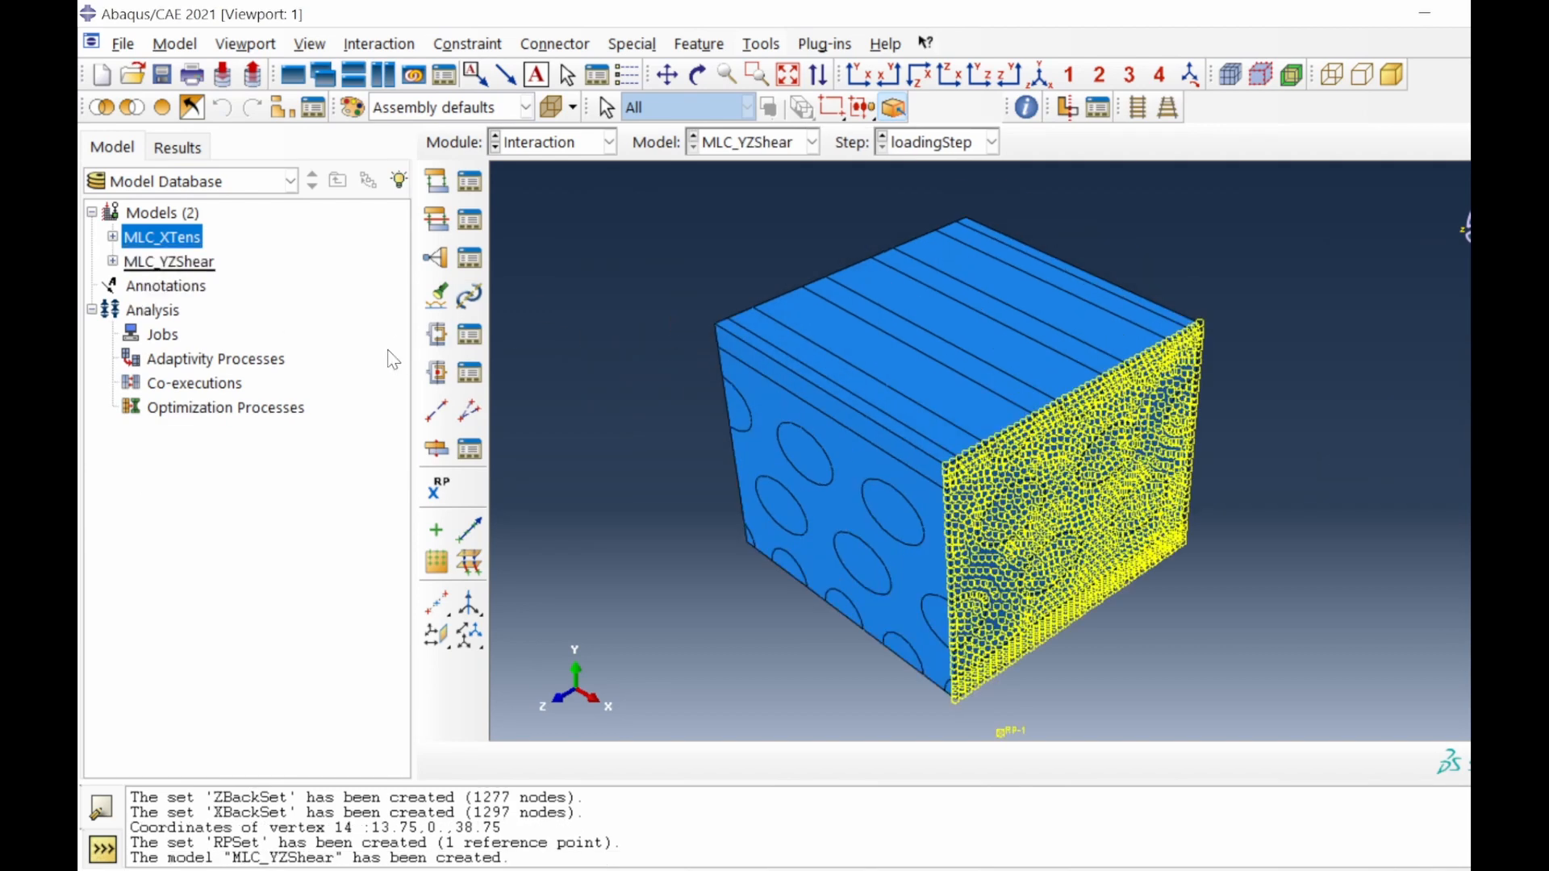
In MLC_YZShear, edit the Load boundary condition to deactivate U1 and set U3 to 6.
click(113, 262)
scroll(202, 375, down, 2)
scroll(202, 377, down, 2)
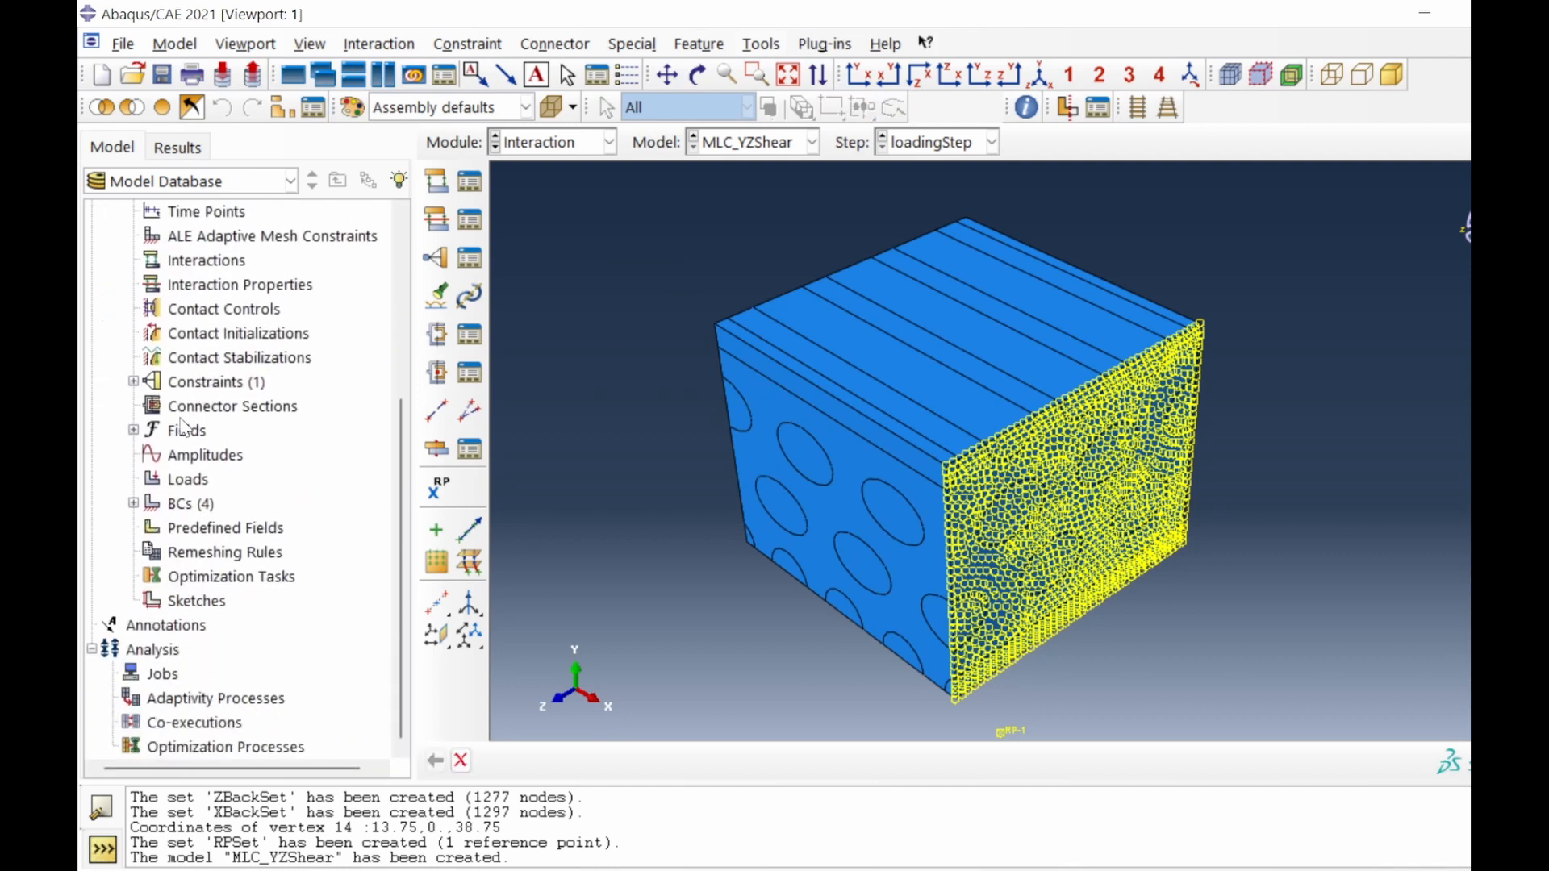
click(134, 503)
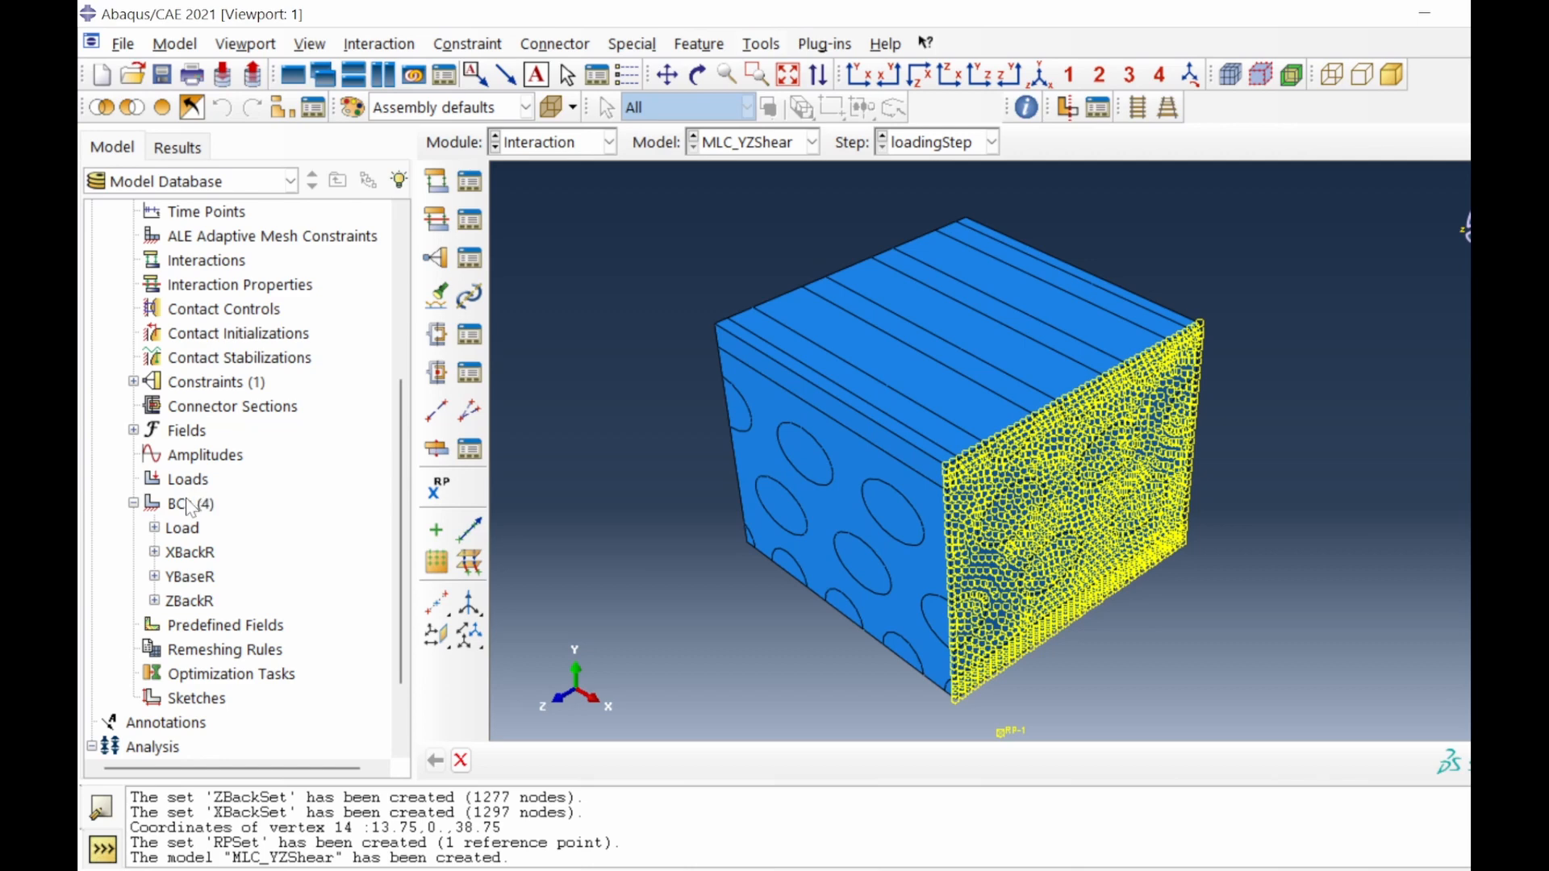
double_click(181, 528)
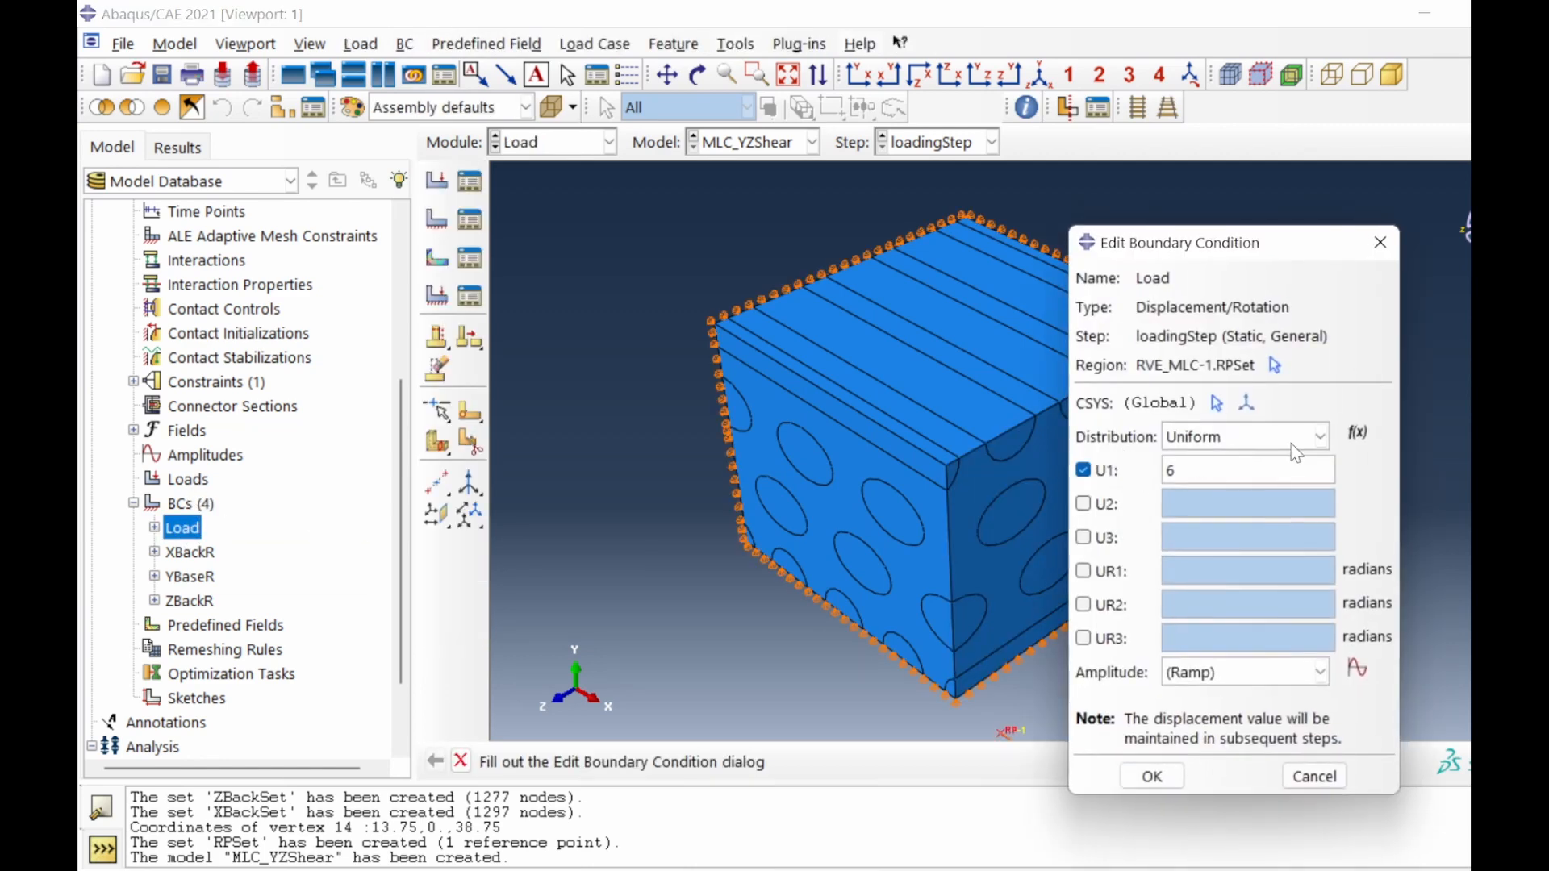
click(1154, 471)
click(1150, 538)
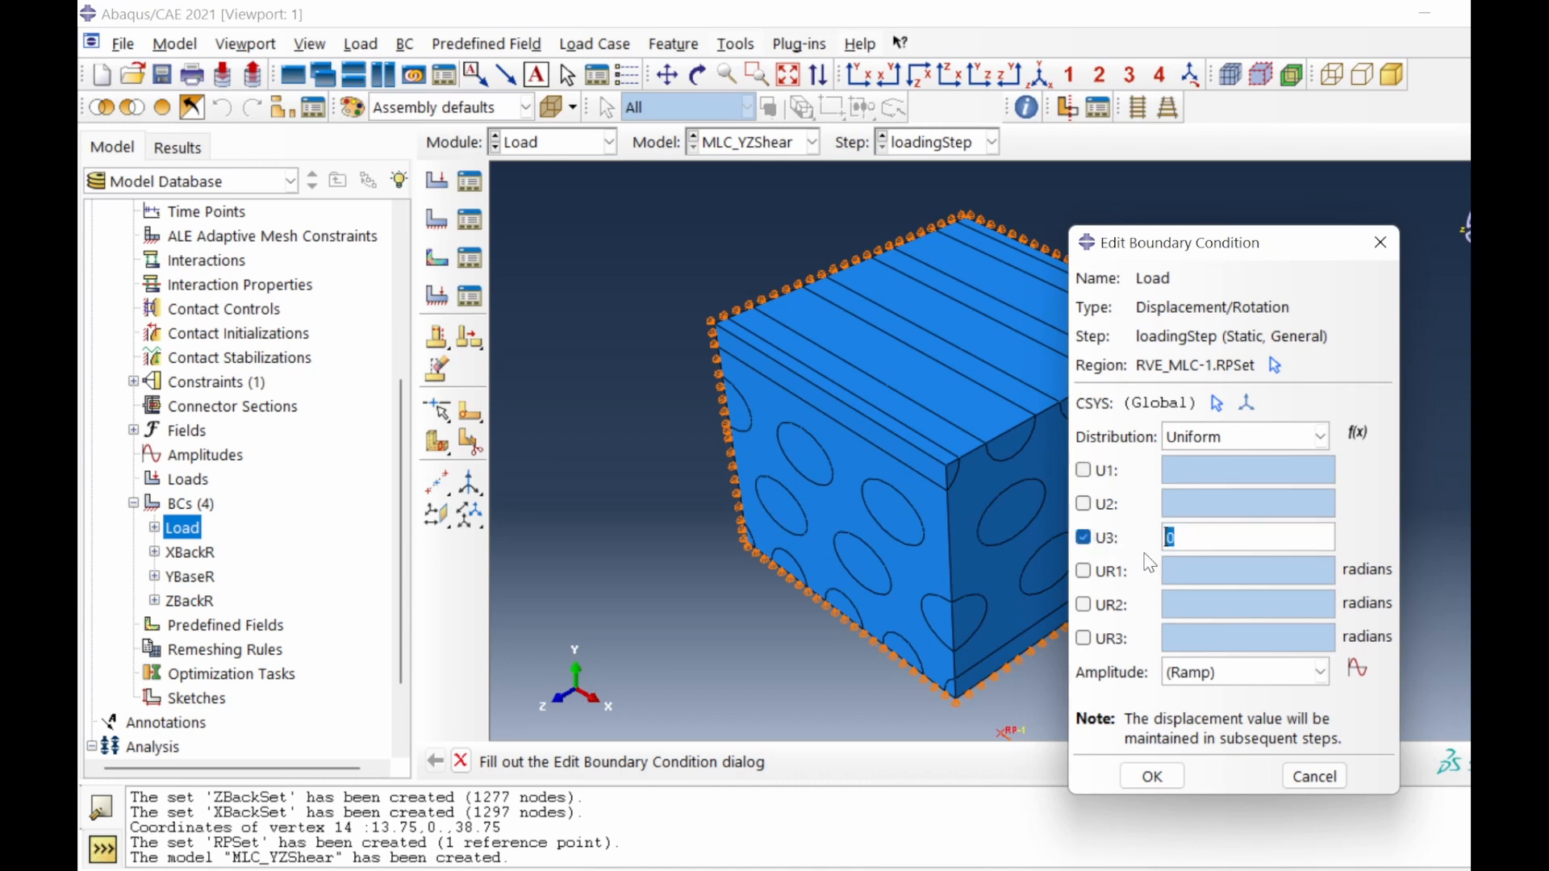
text(6)
click(1175, 779)
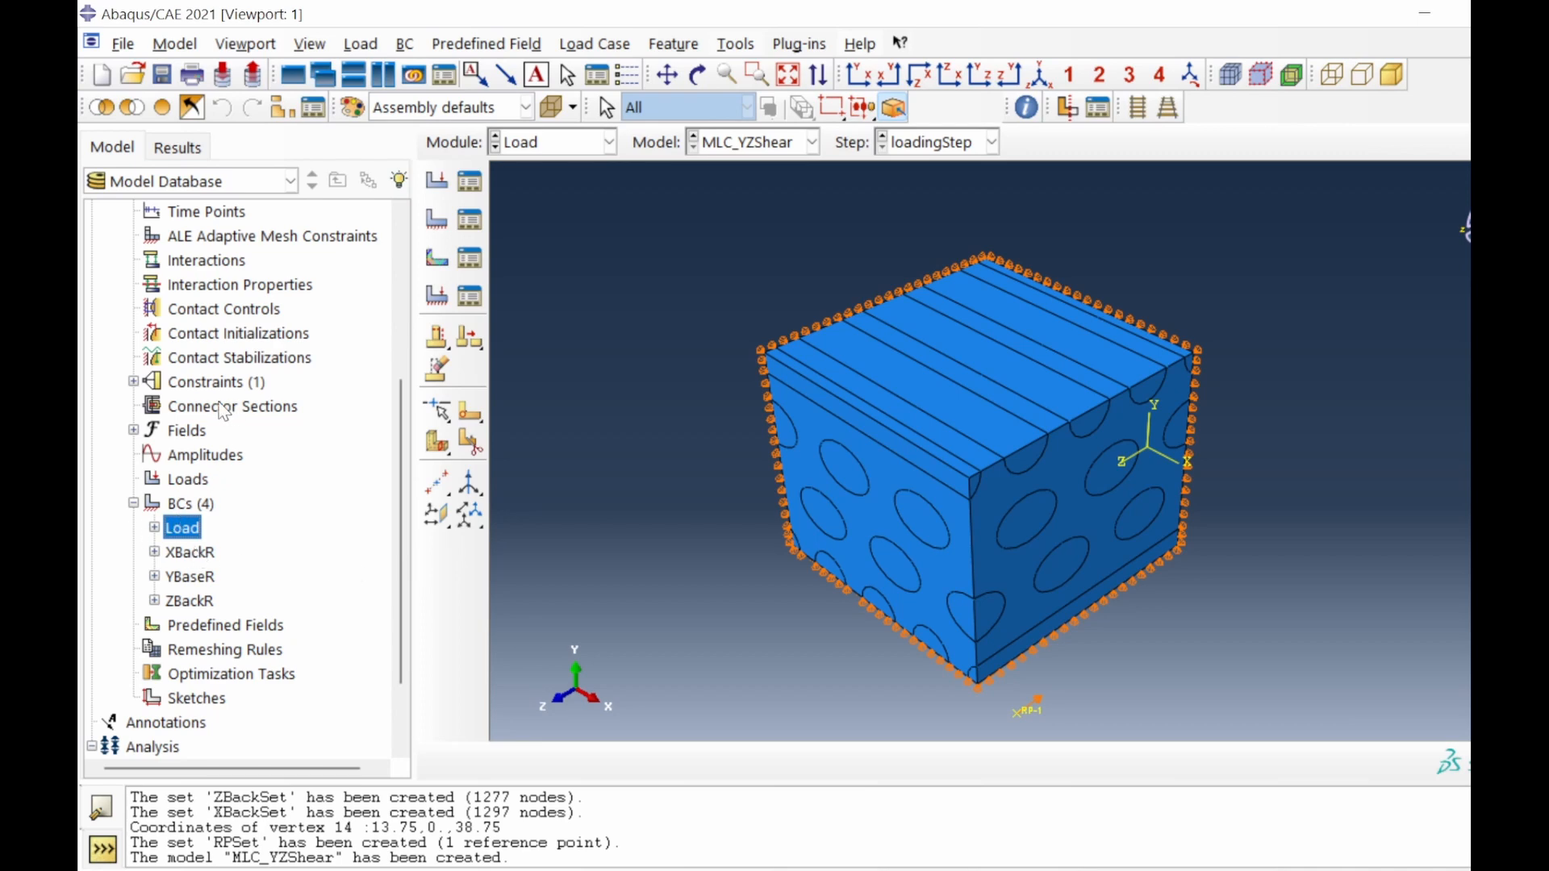
Edit constraintEqn in MLC_YZShear to use RVE_MLC-1.YTopSet in the first term and DOF 3 in both terms.
click(133, 381)
double_click(210, 406)
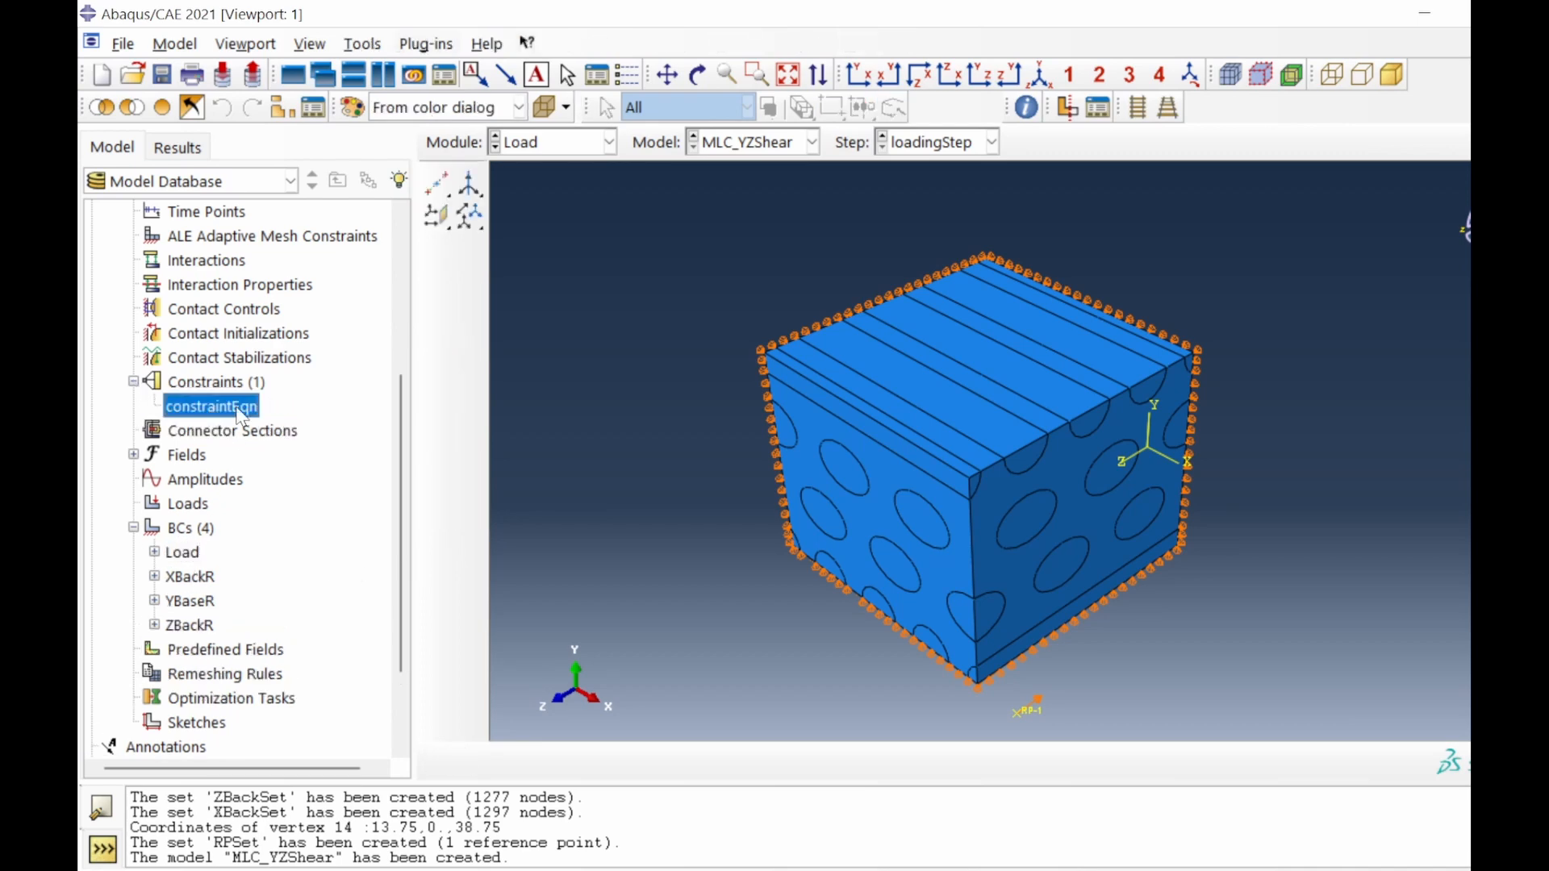
click(735, 392)
click(737, 393)
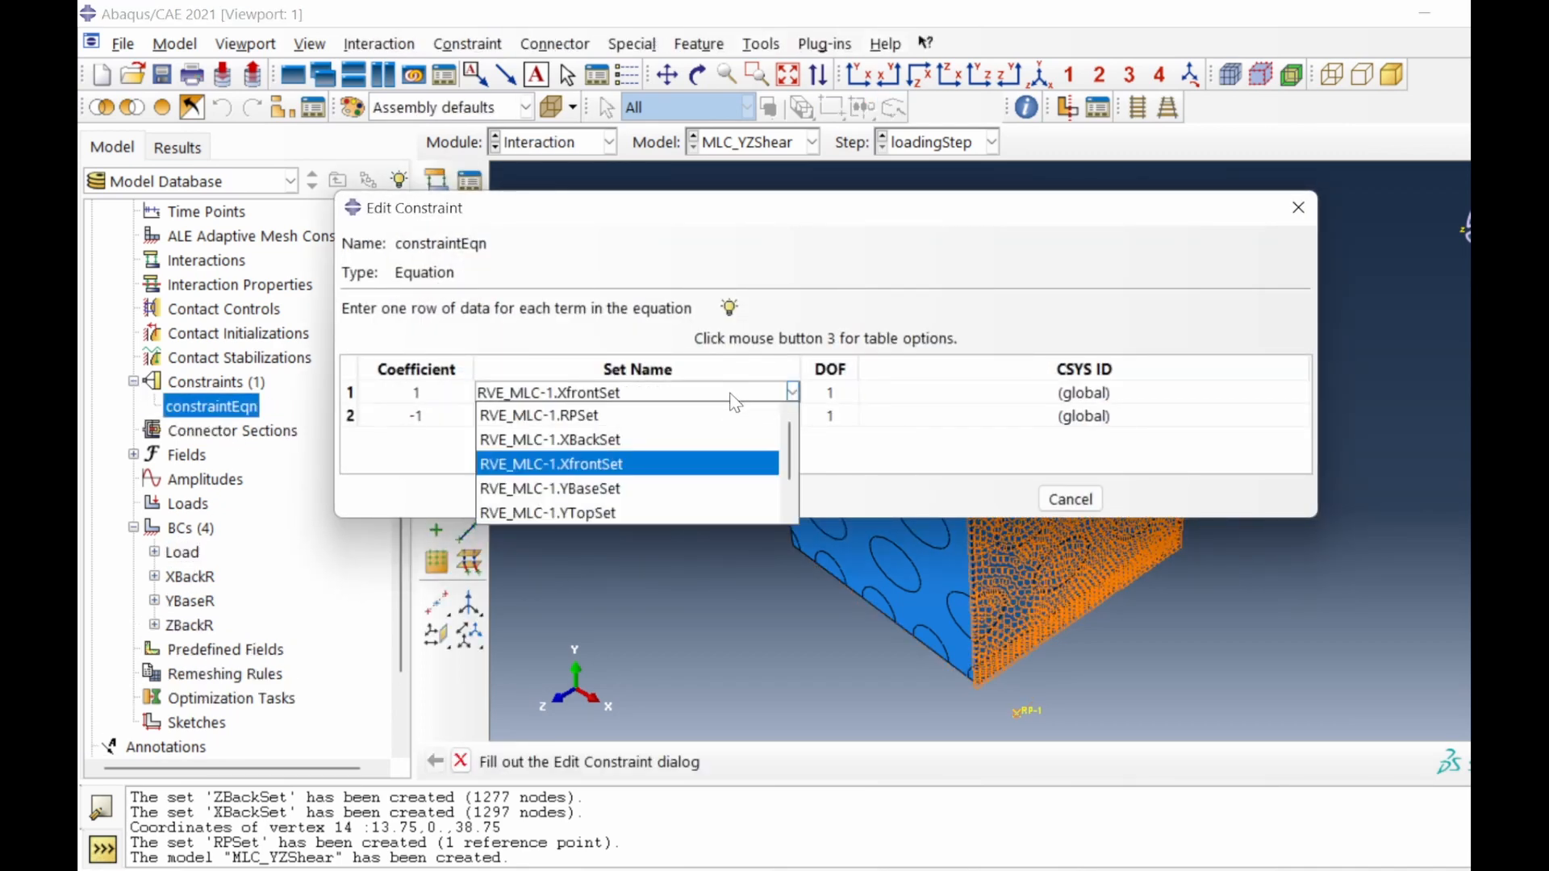
click(607, 513)
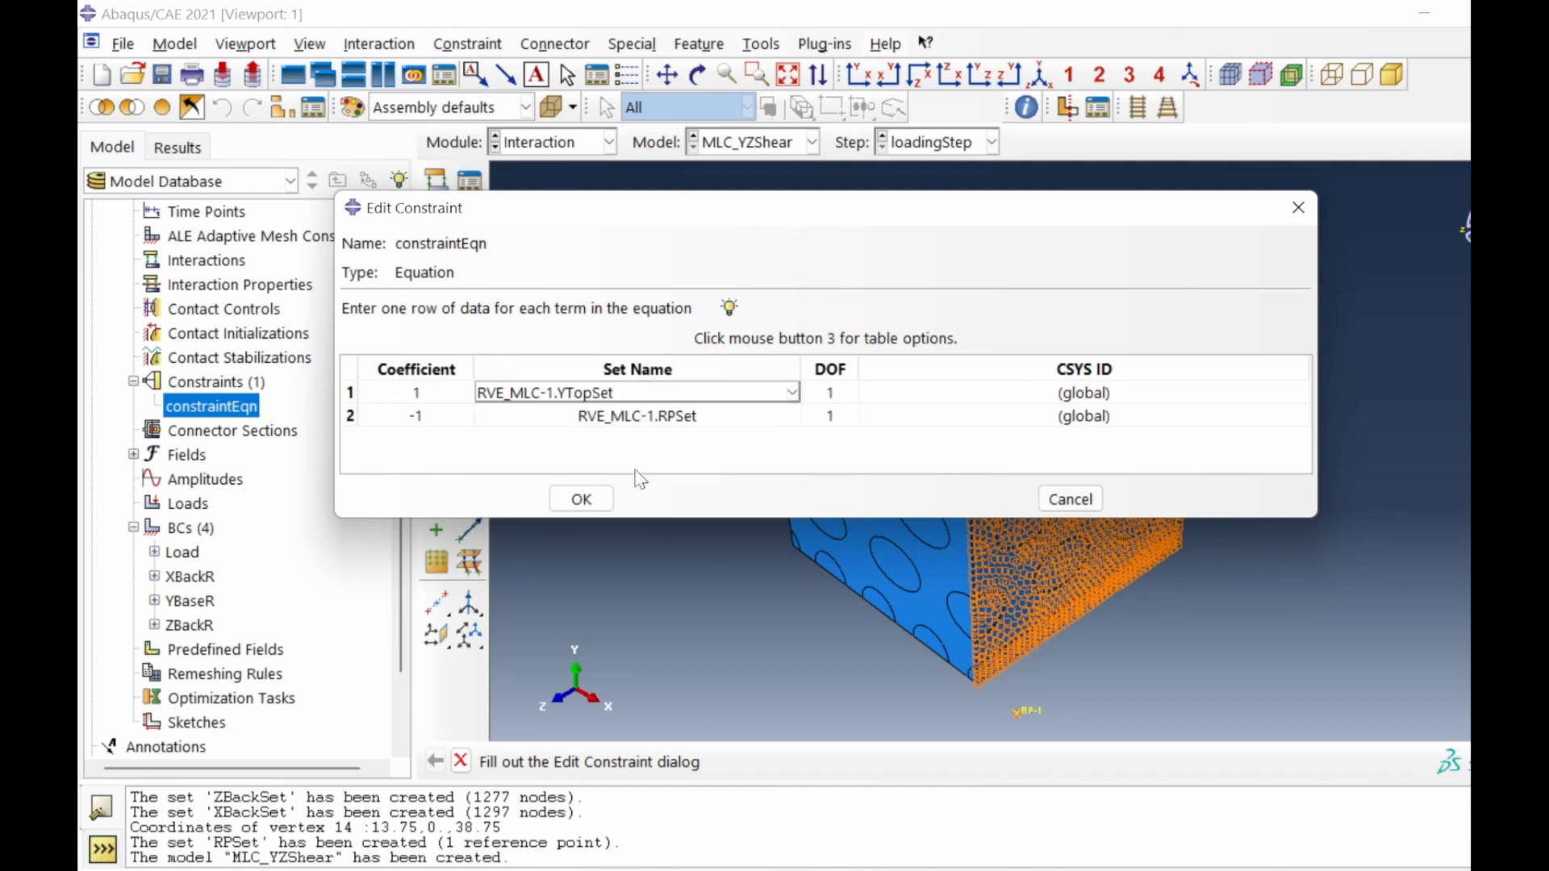
click(847, 393)
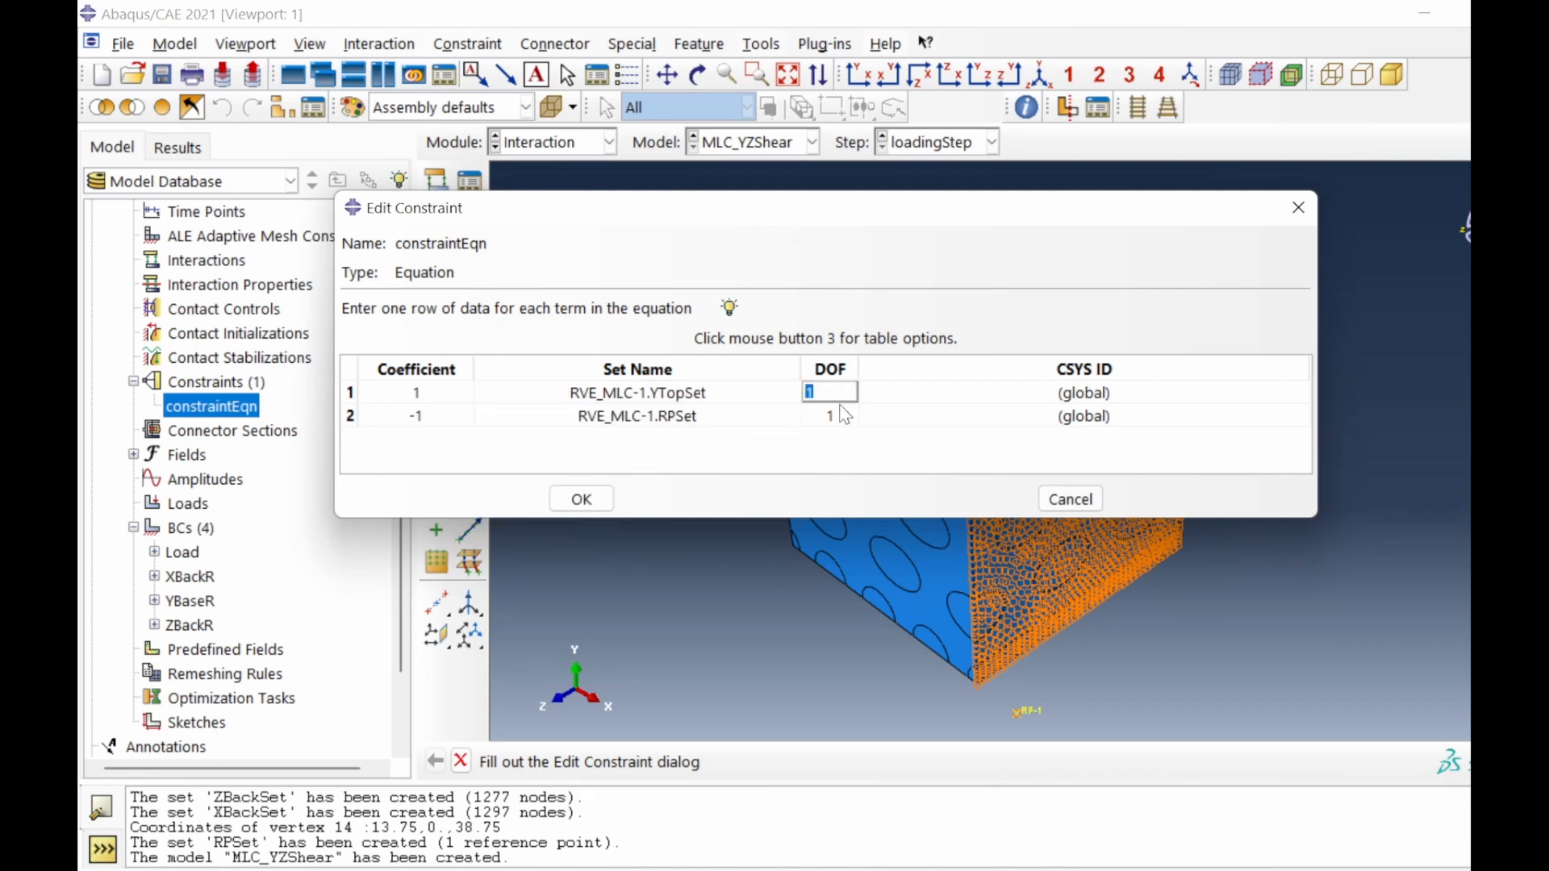
text(3)
click(831, 416)
text(3)
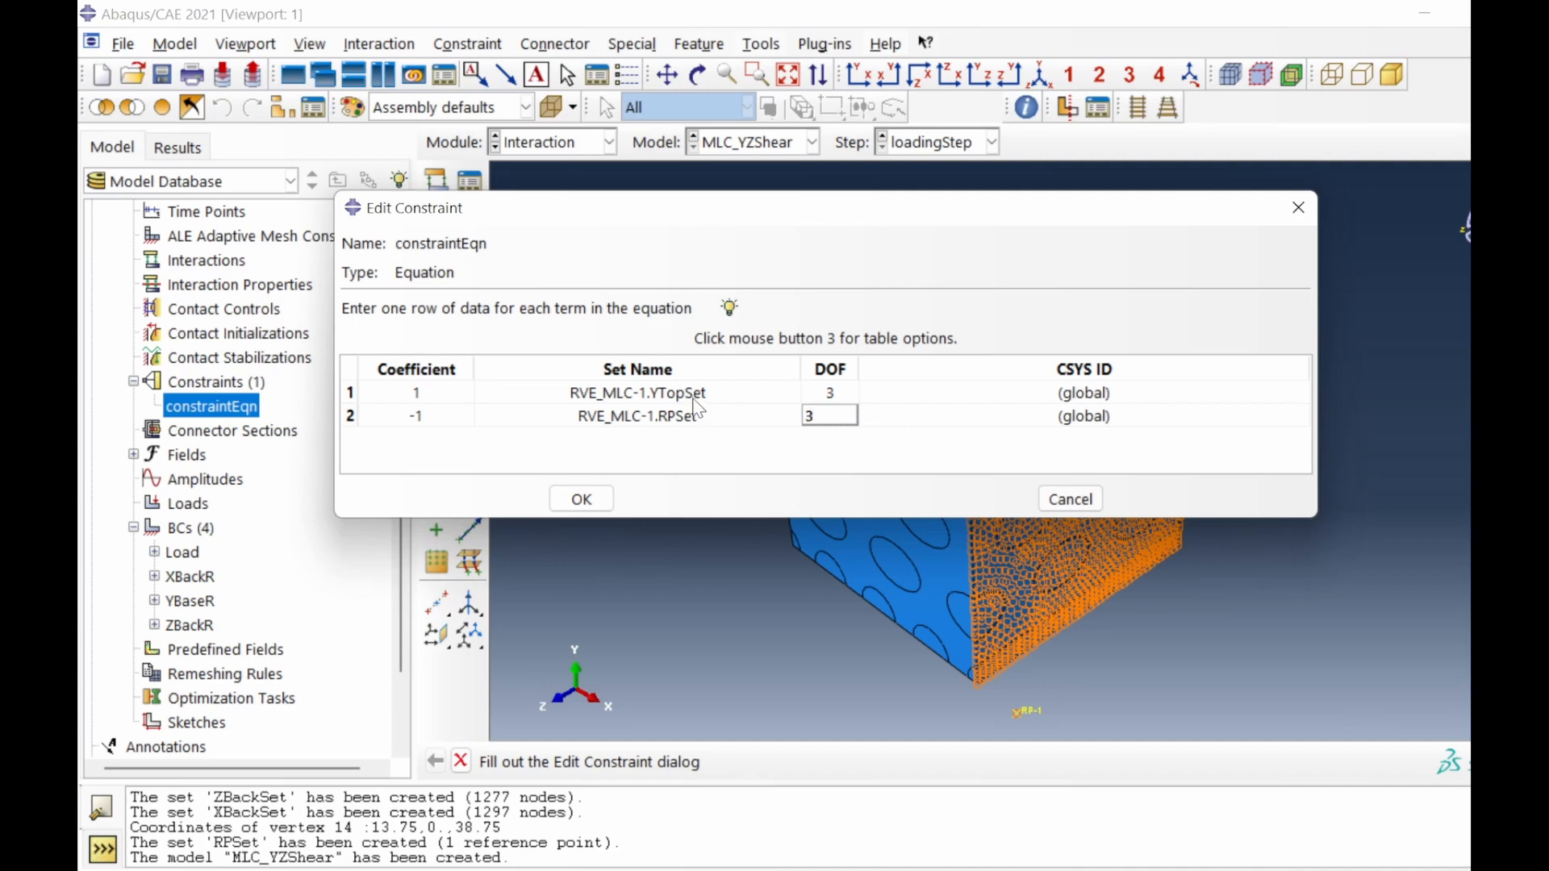
click(581, 498)
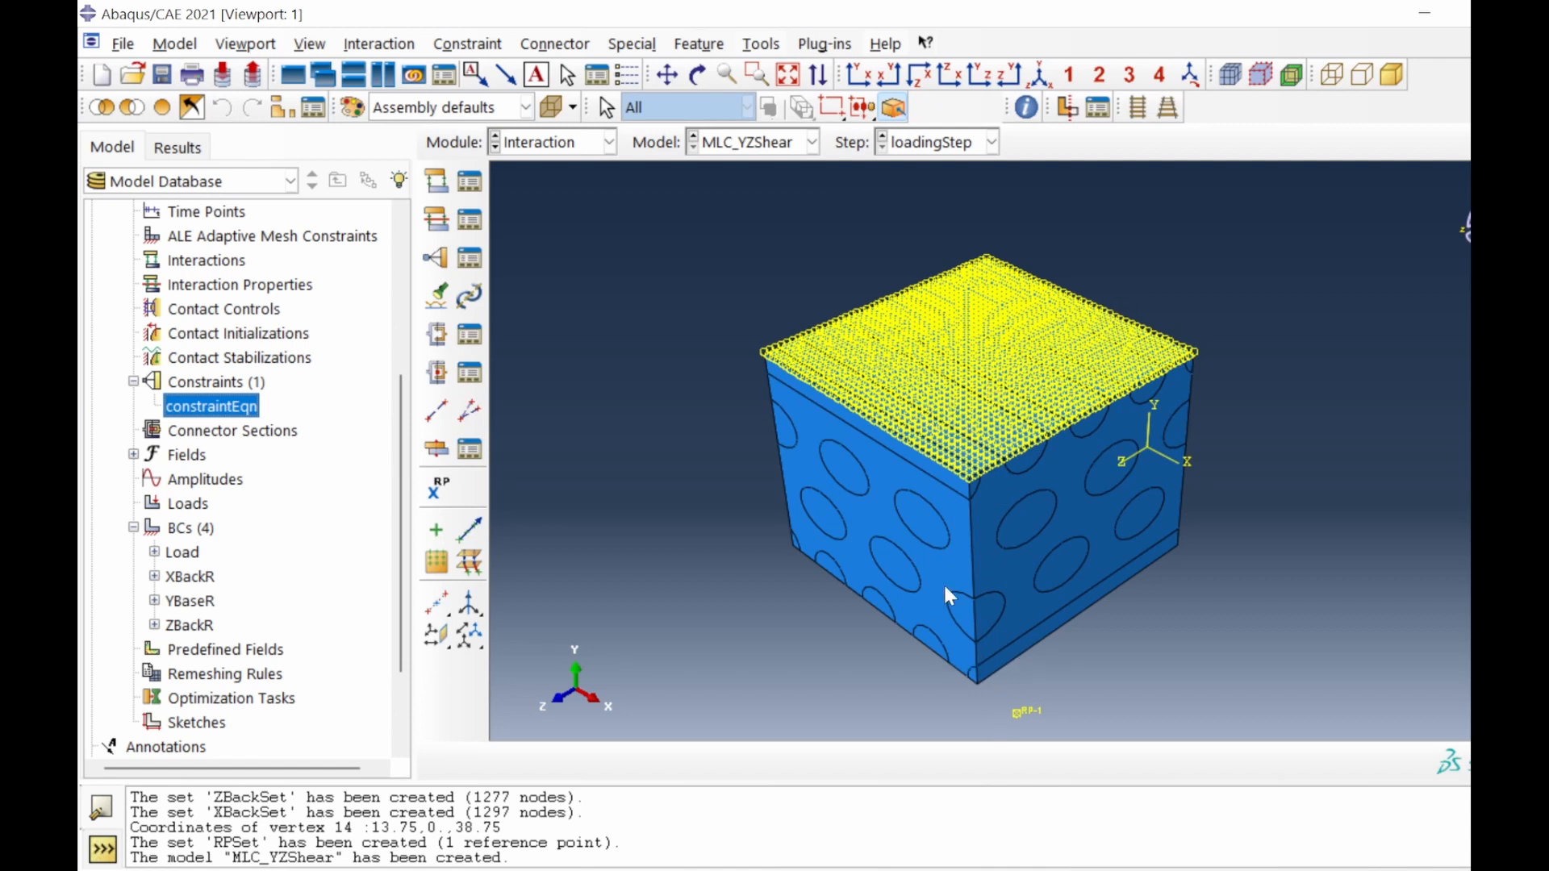
Rename the YBaseR boundary condition in MLC_YZShear as YBaseF.
click(192, 601)
right_click(192, 601)
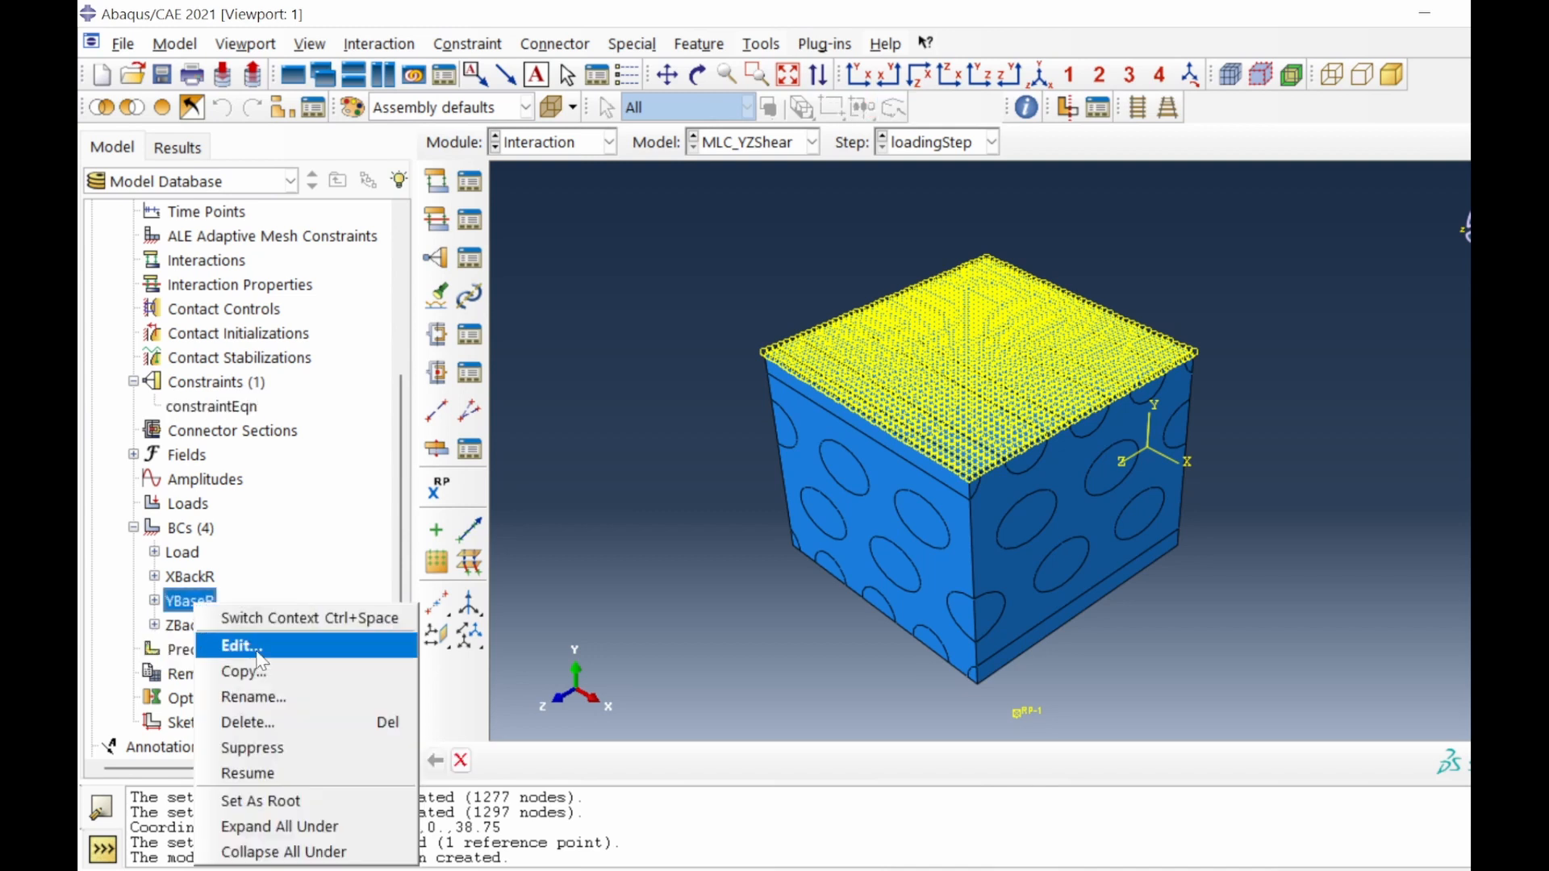
click(252, 697)
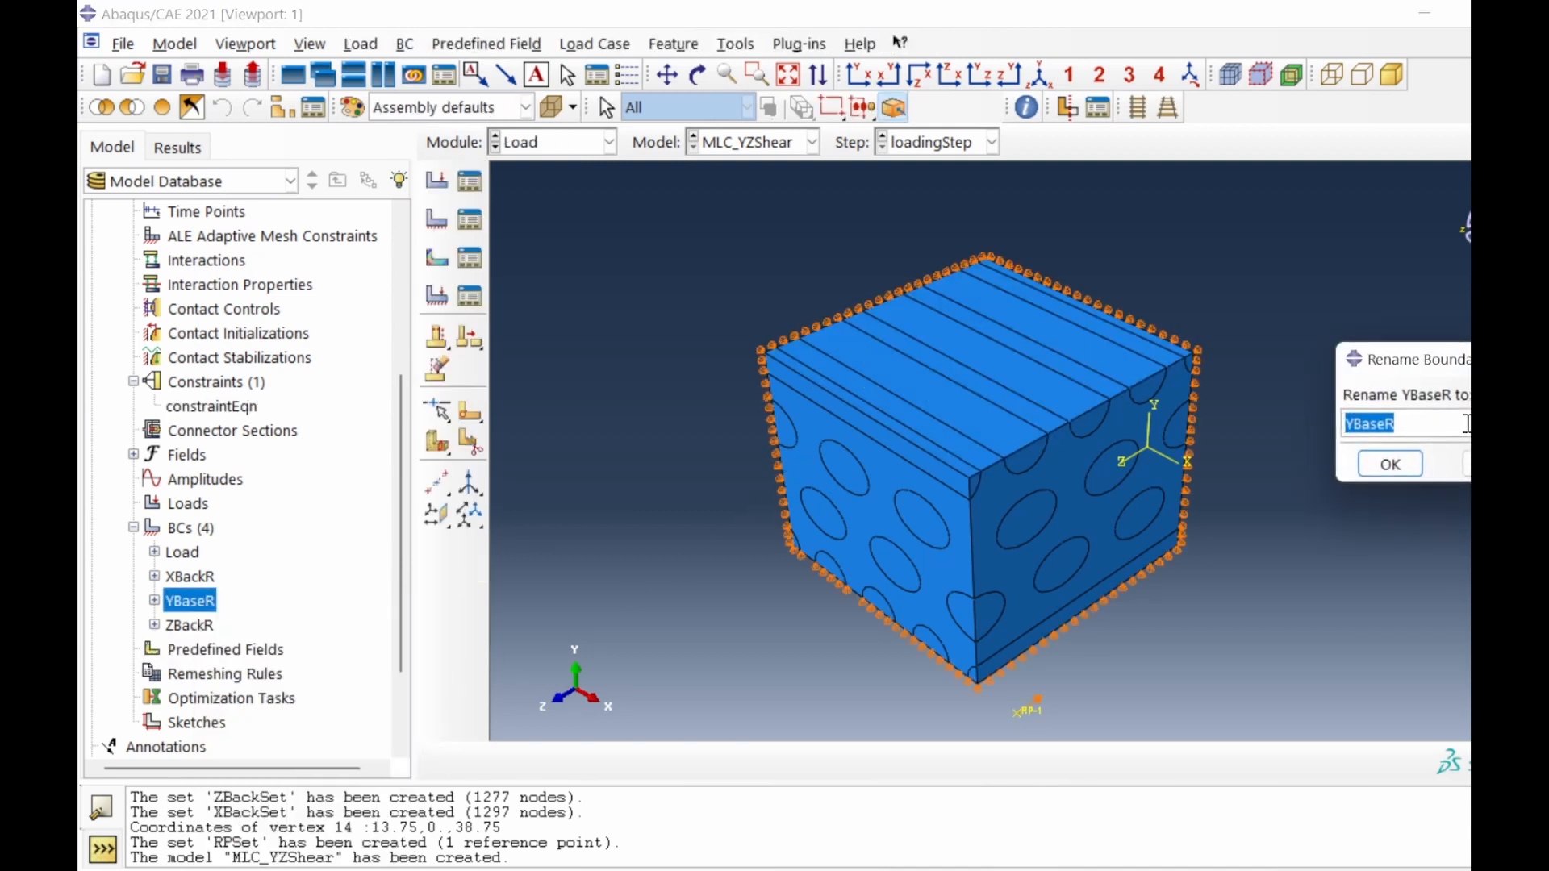
click(1467, 424)
key(BackSpace)
text(F)
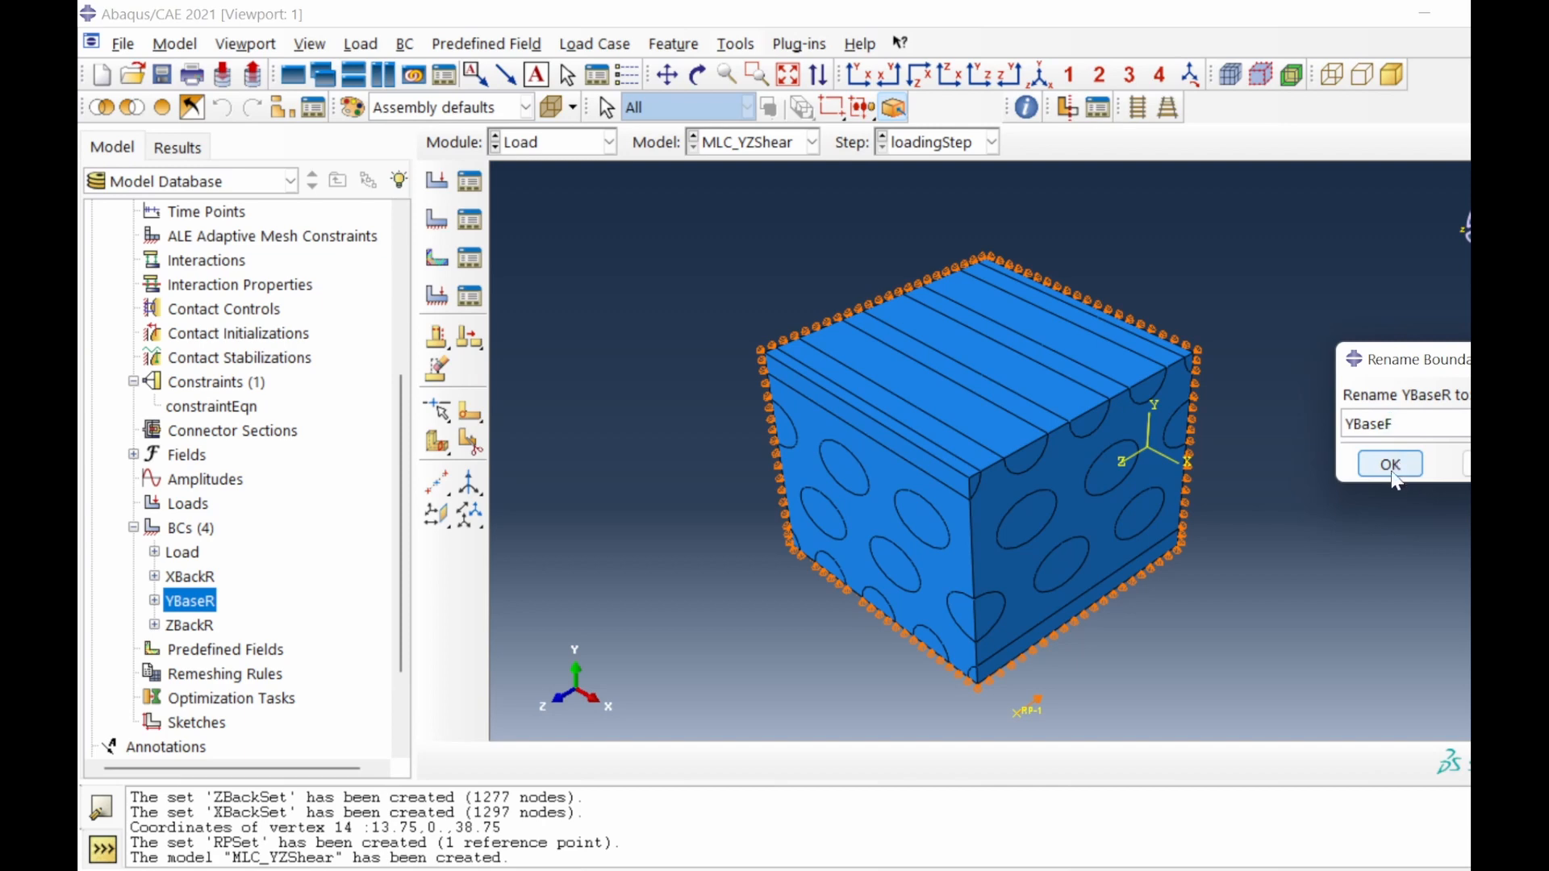
click(1390, 465)
Edit the YBaseF boundary condition in MLC_YZShear to also restrain U1 and U3.
double_click(188, 601)
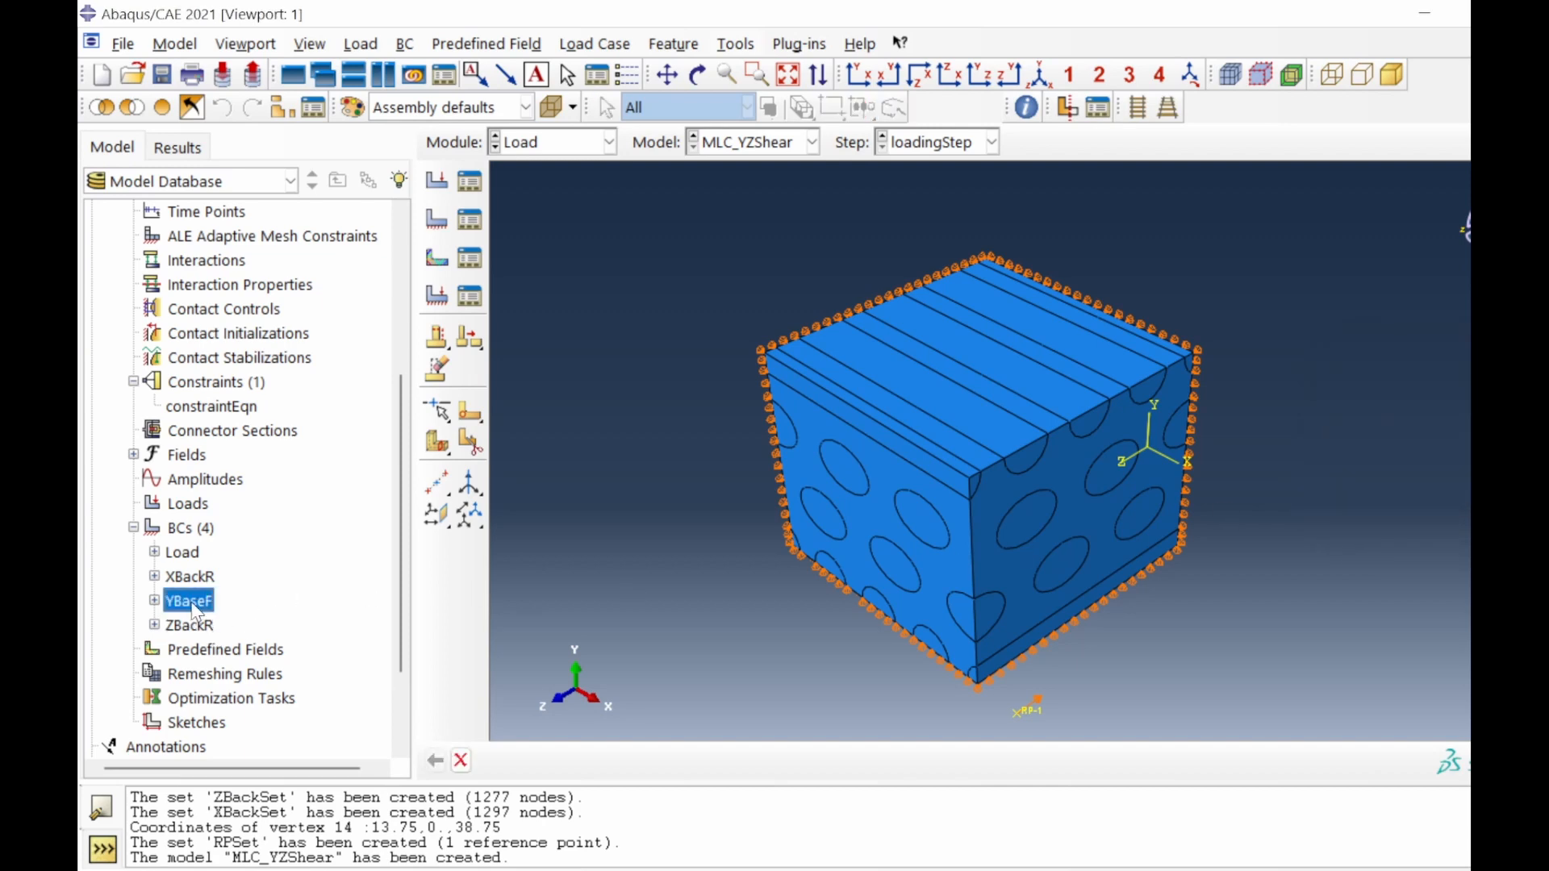
click(1097, 465)
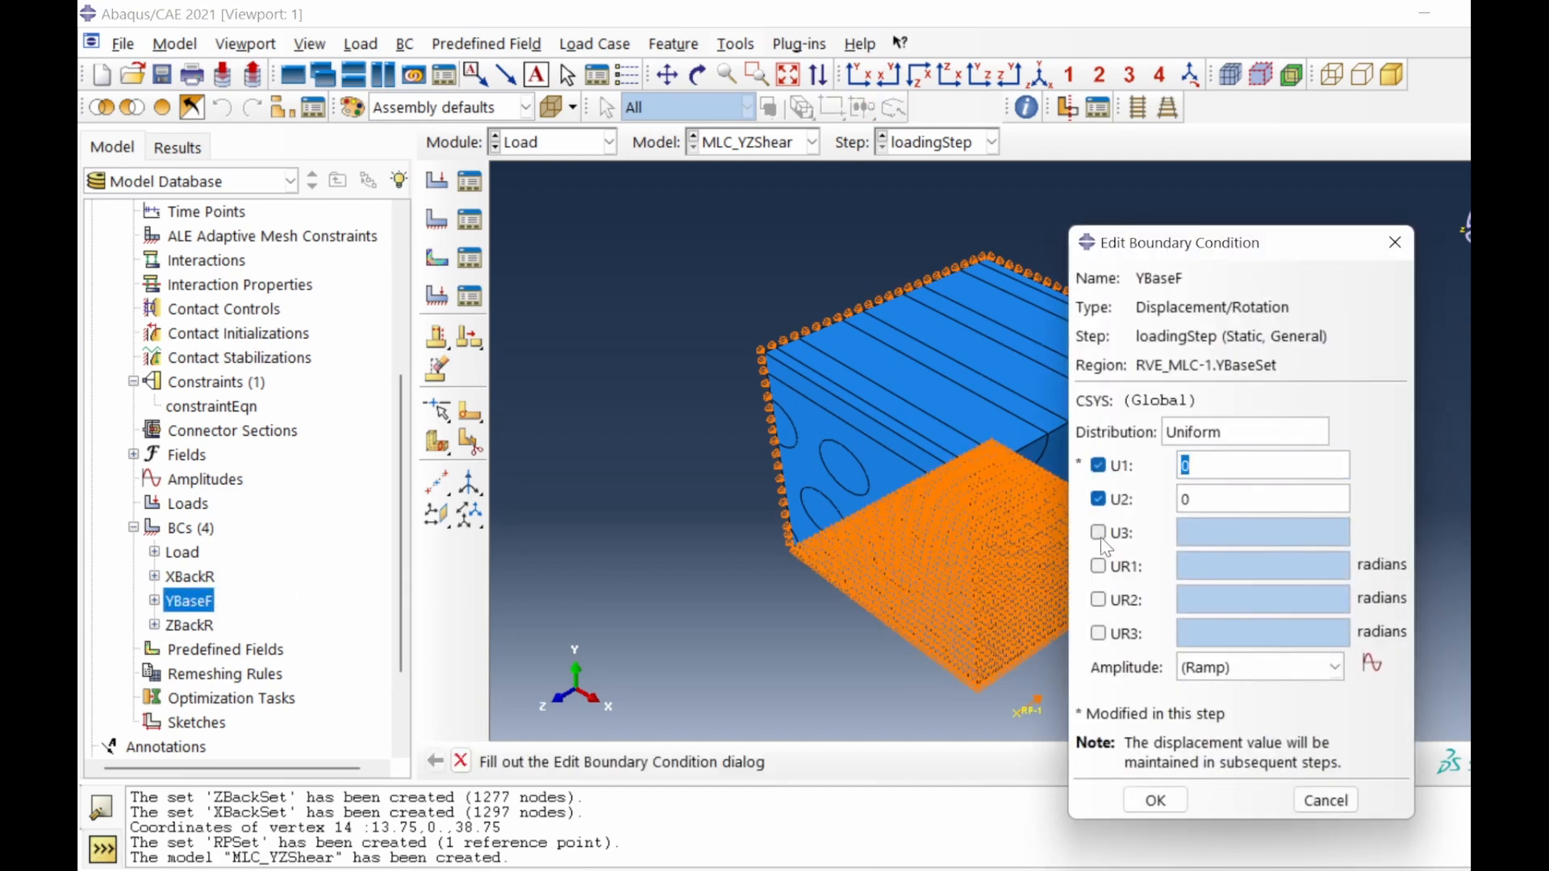
click(1097, 533)
click(1158, 800)
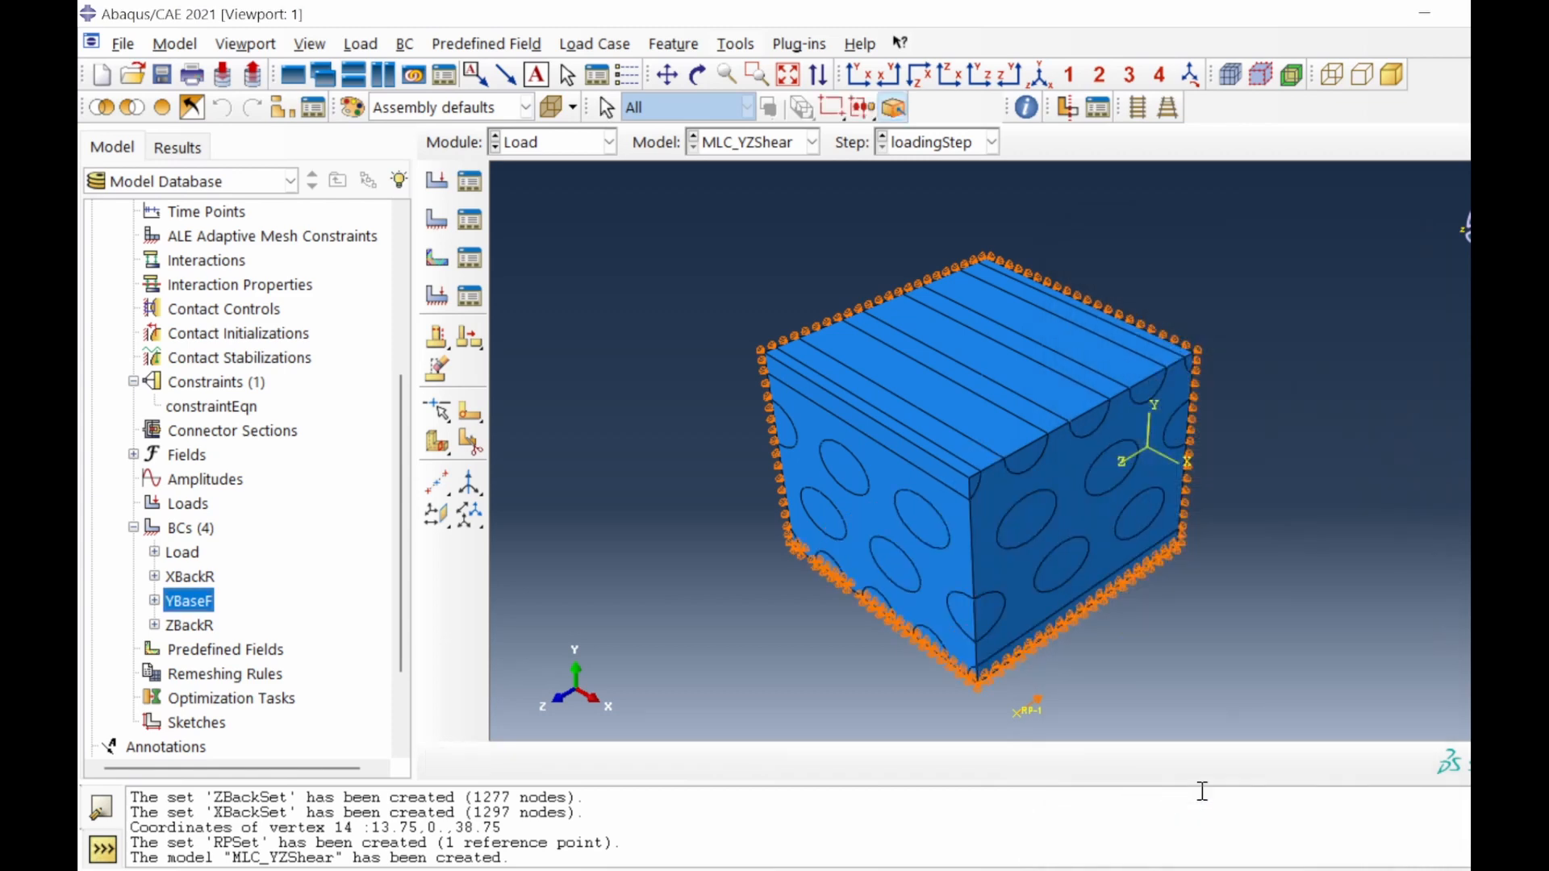
Suppress the XBackR and ZBackR boundary conditions in MLC_YZShear.
click(189, 625)
ctrl+click(189, 576)
right_click(199, 576)
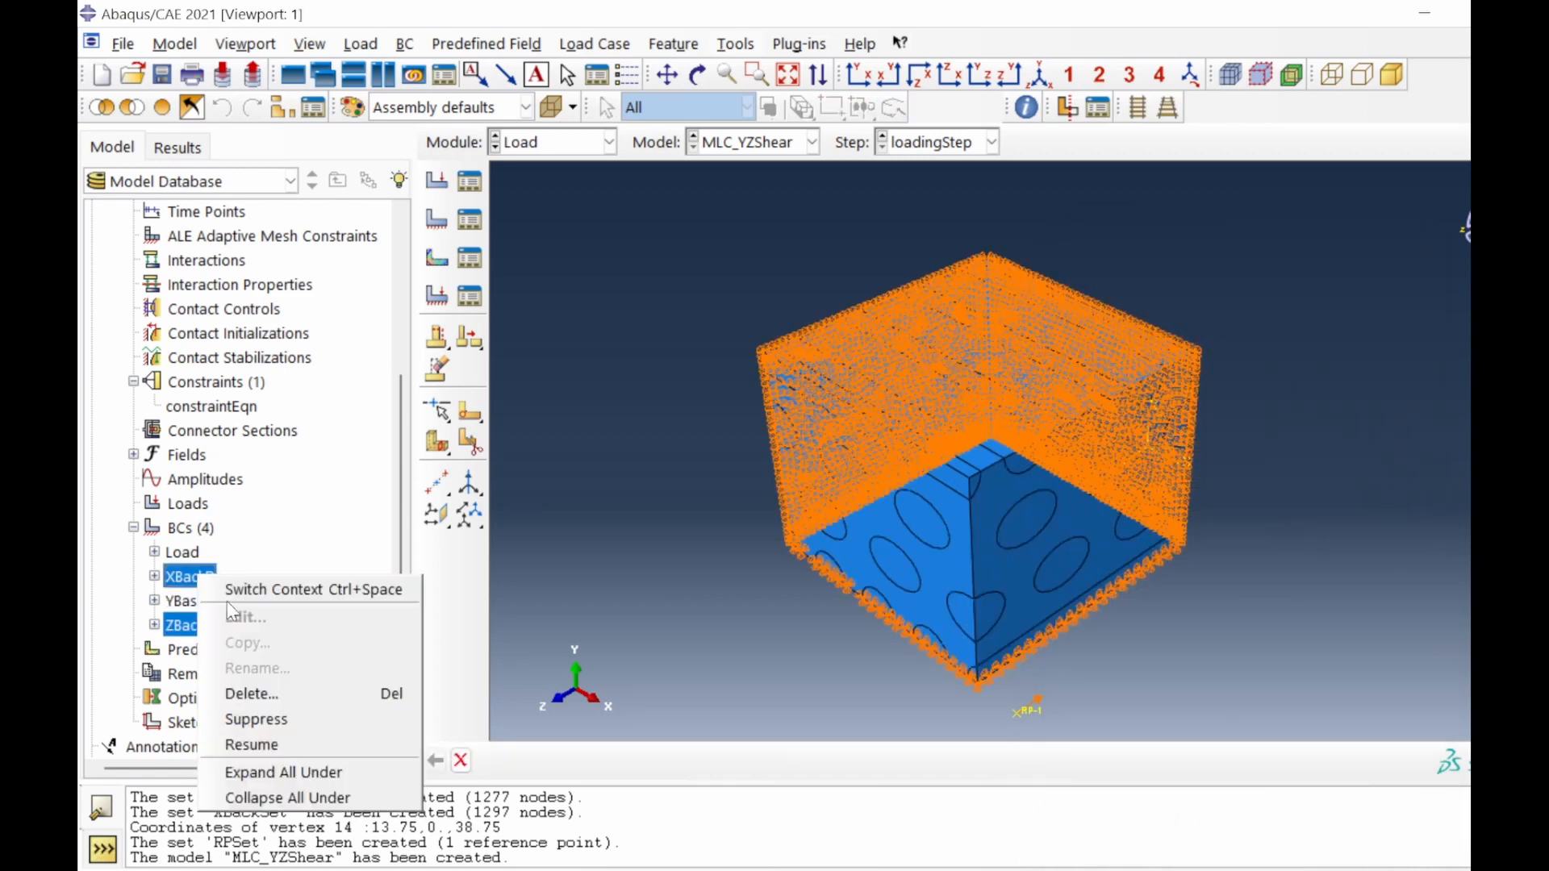
click(283, 719)
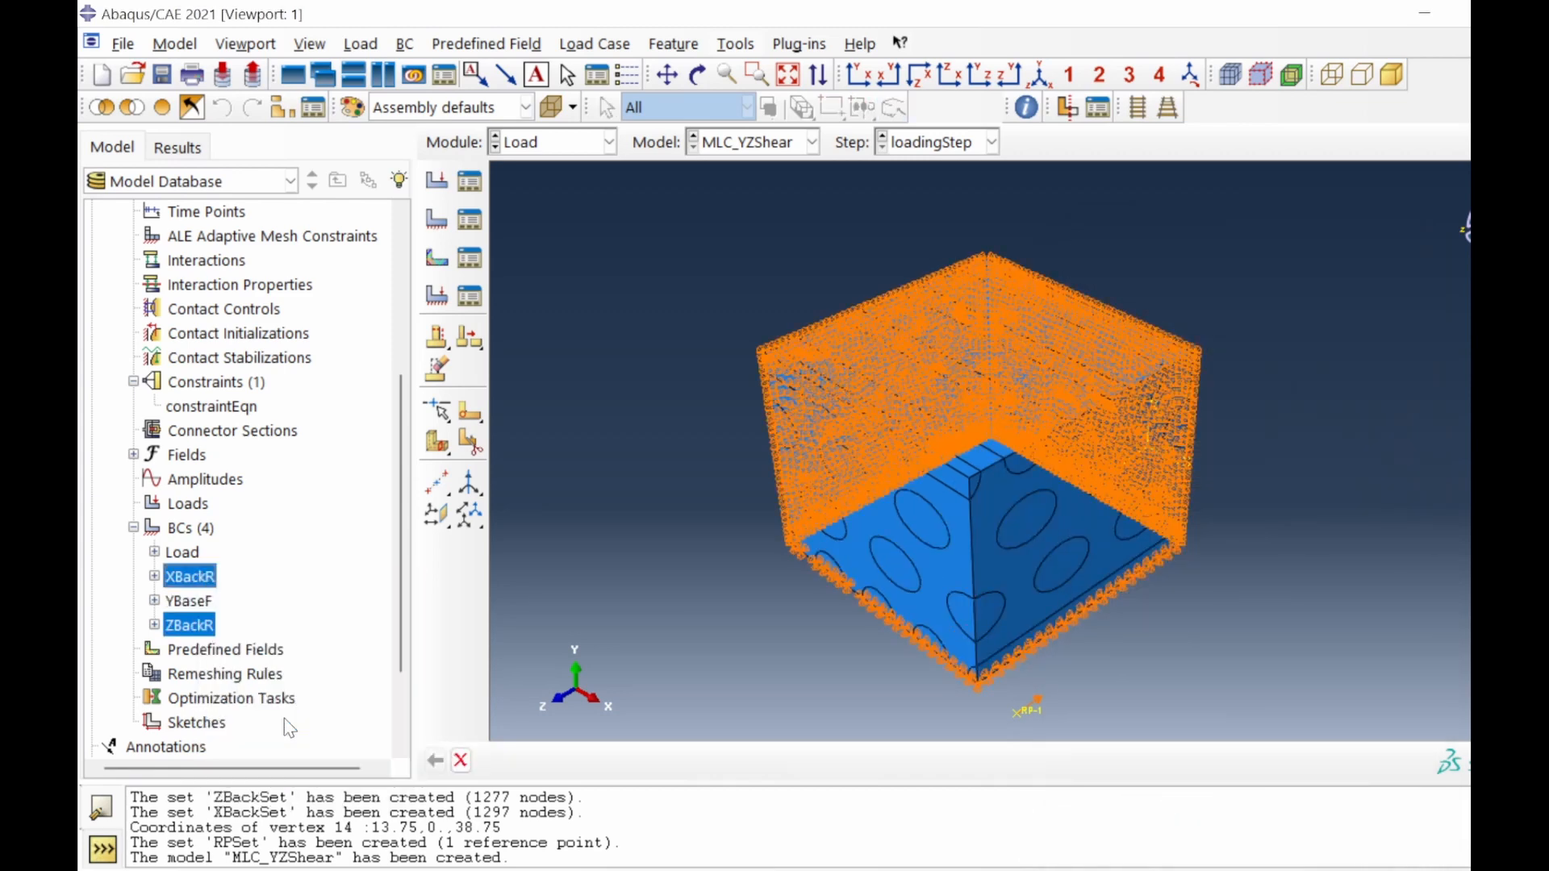
Create a Displacement/Rotation boundary condition named YTopR in the Initial step on RVE_MLC-1.YTopSet, restraining U2.
double_click(201, 530)
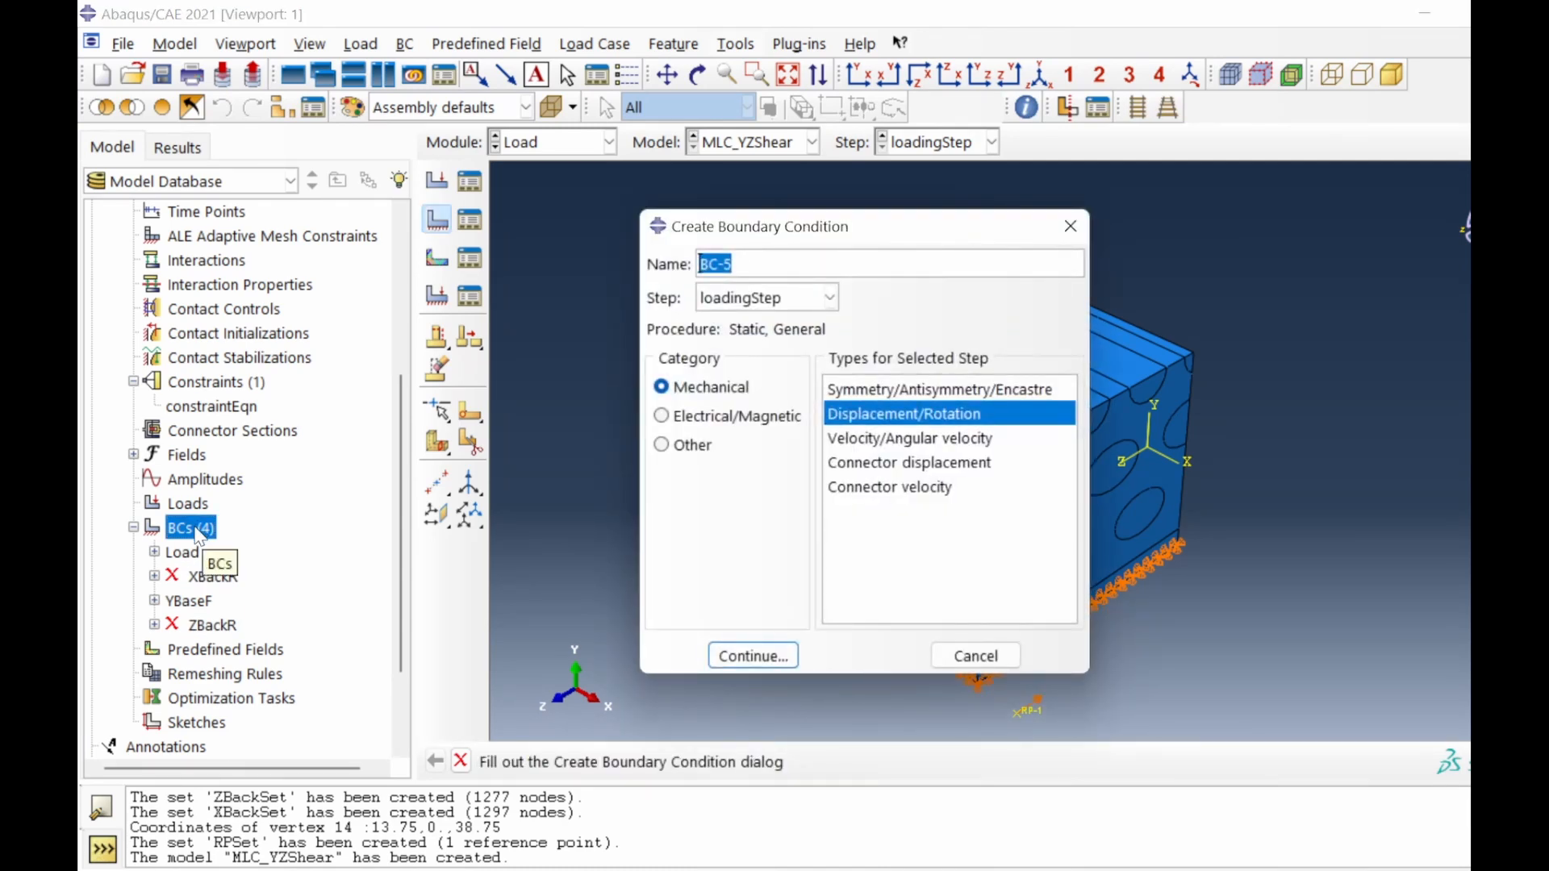
text(y)
text(YTopR)
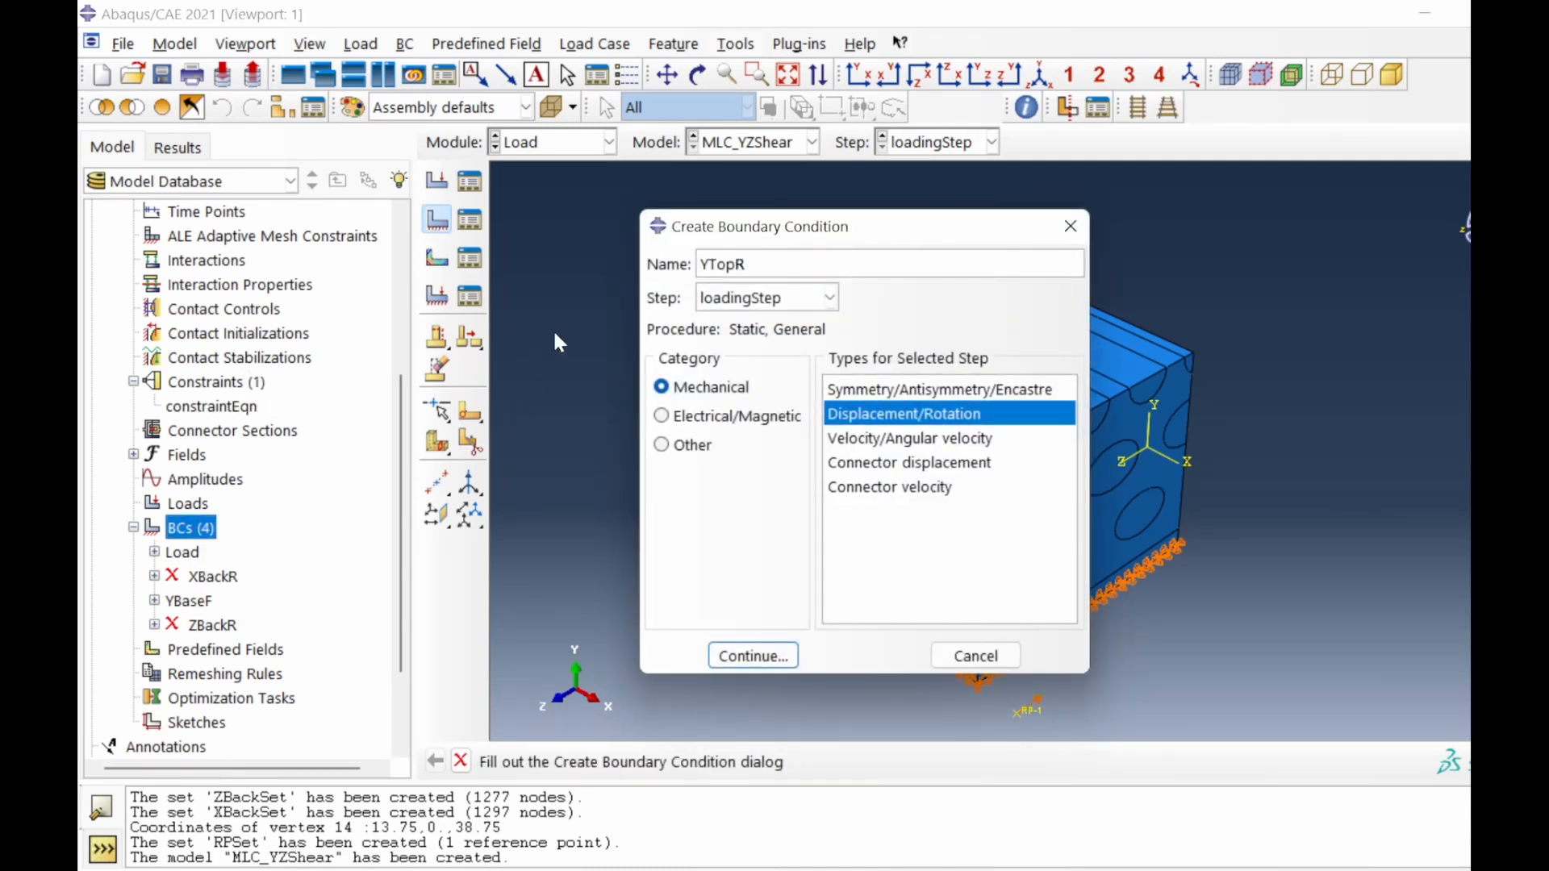
click(774, 298)
click(750, 321)
click(752, 656)
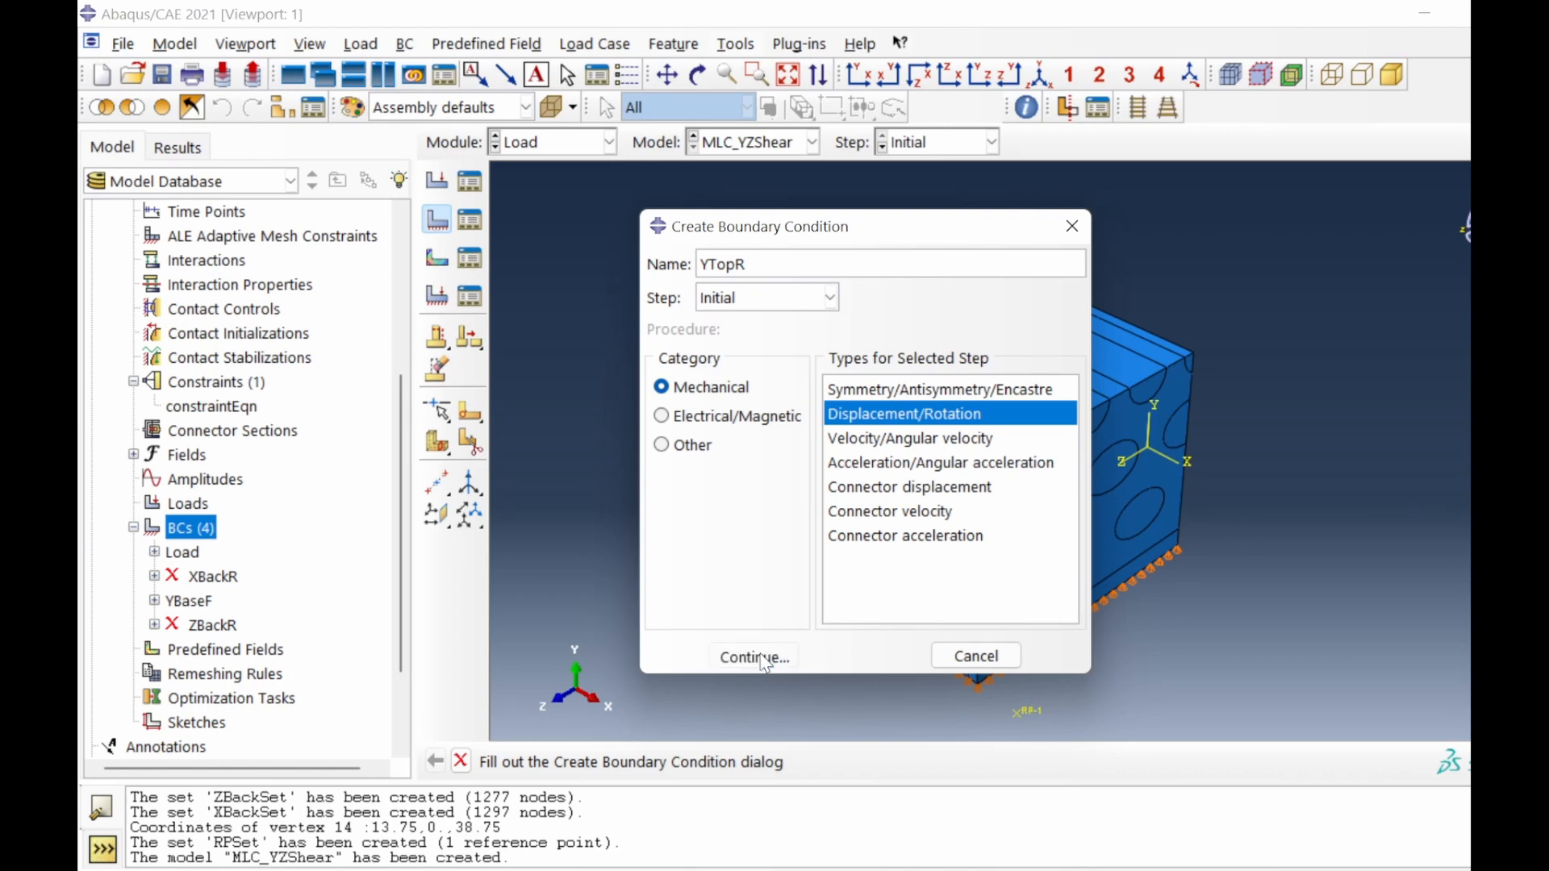
click(984, 435)
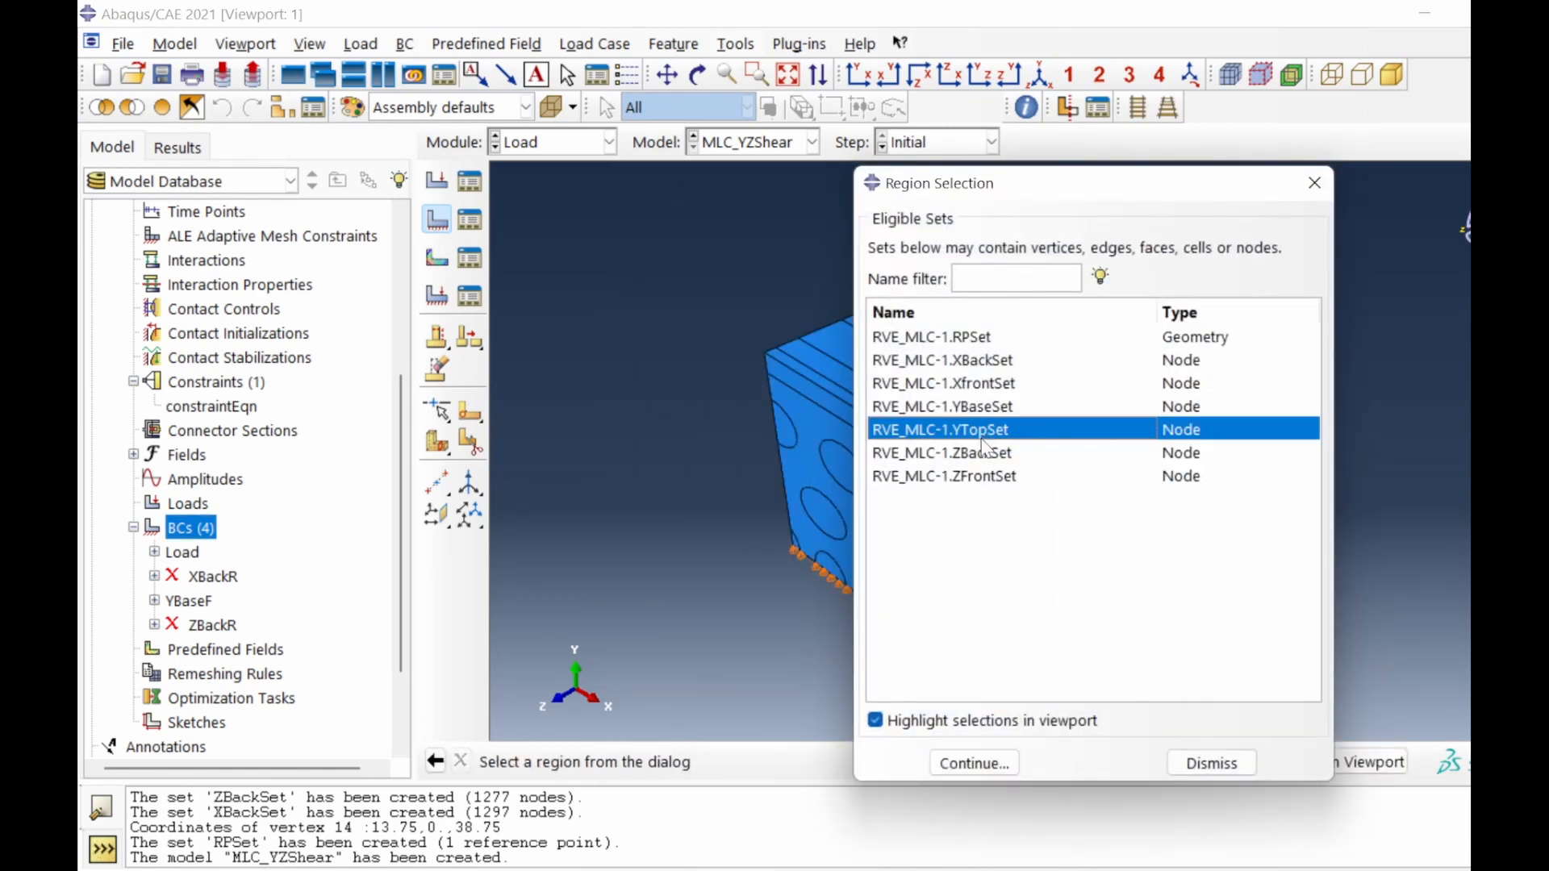
click(976, 763)
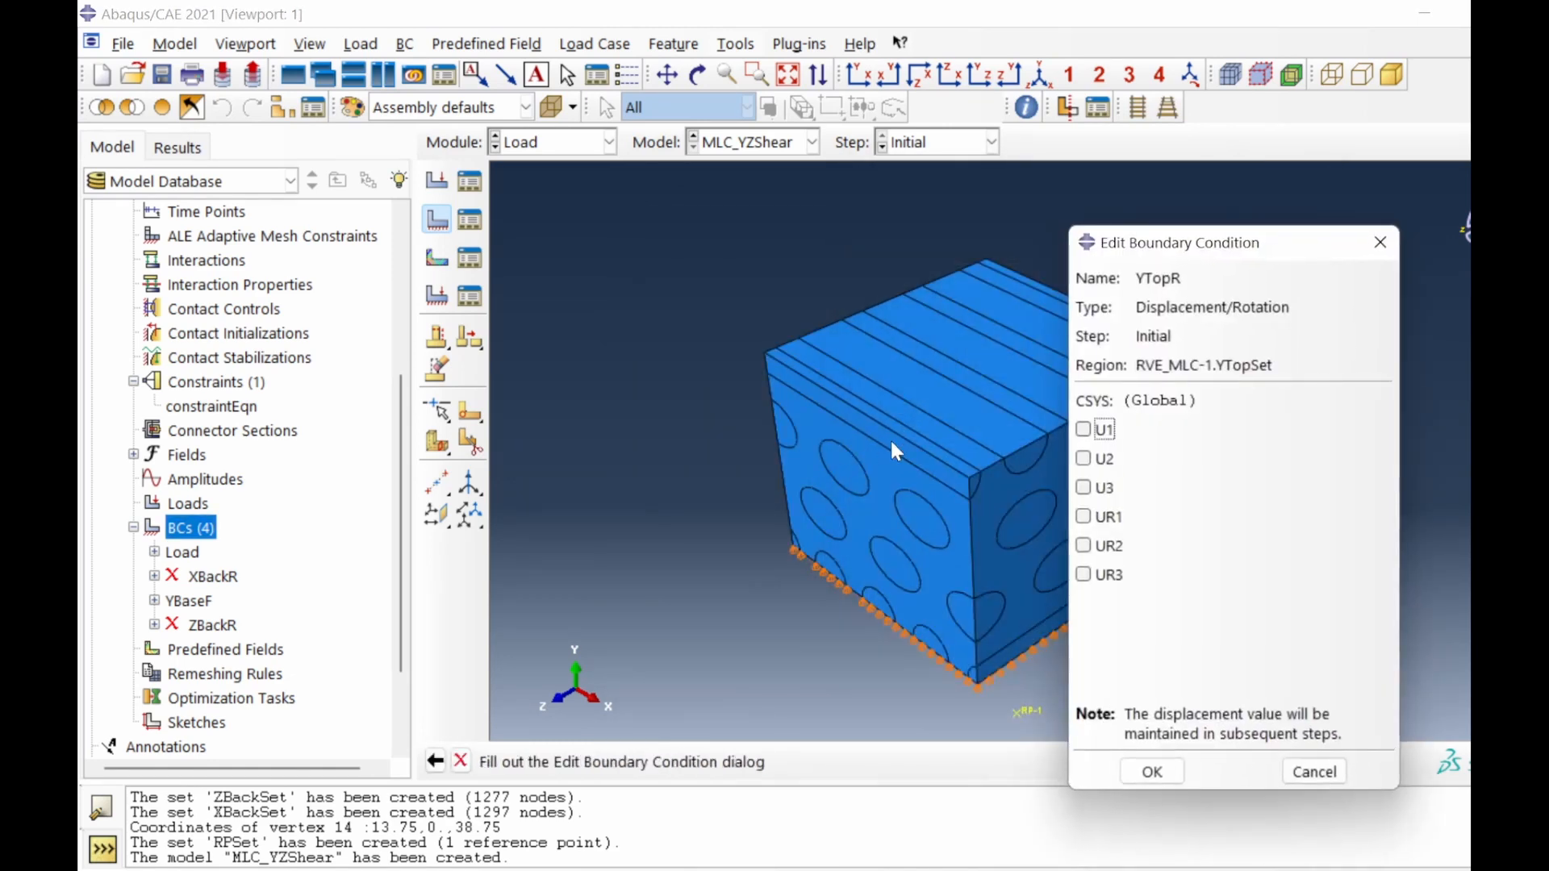
drag(1171, 252, 1242, 145)
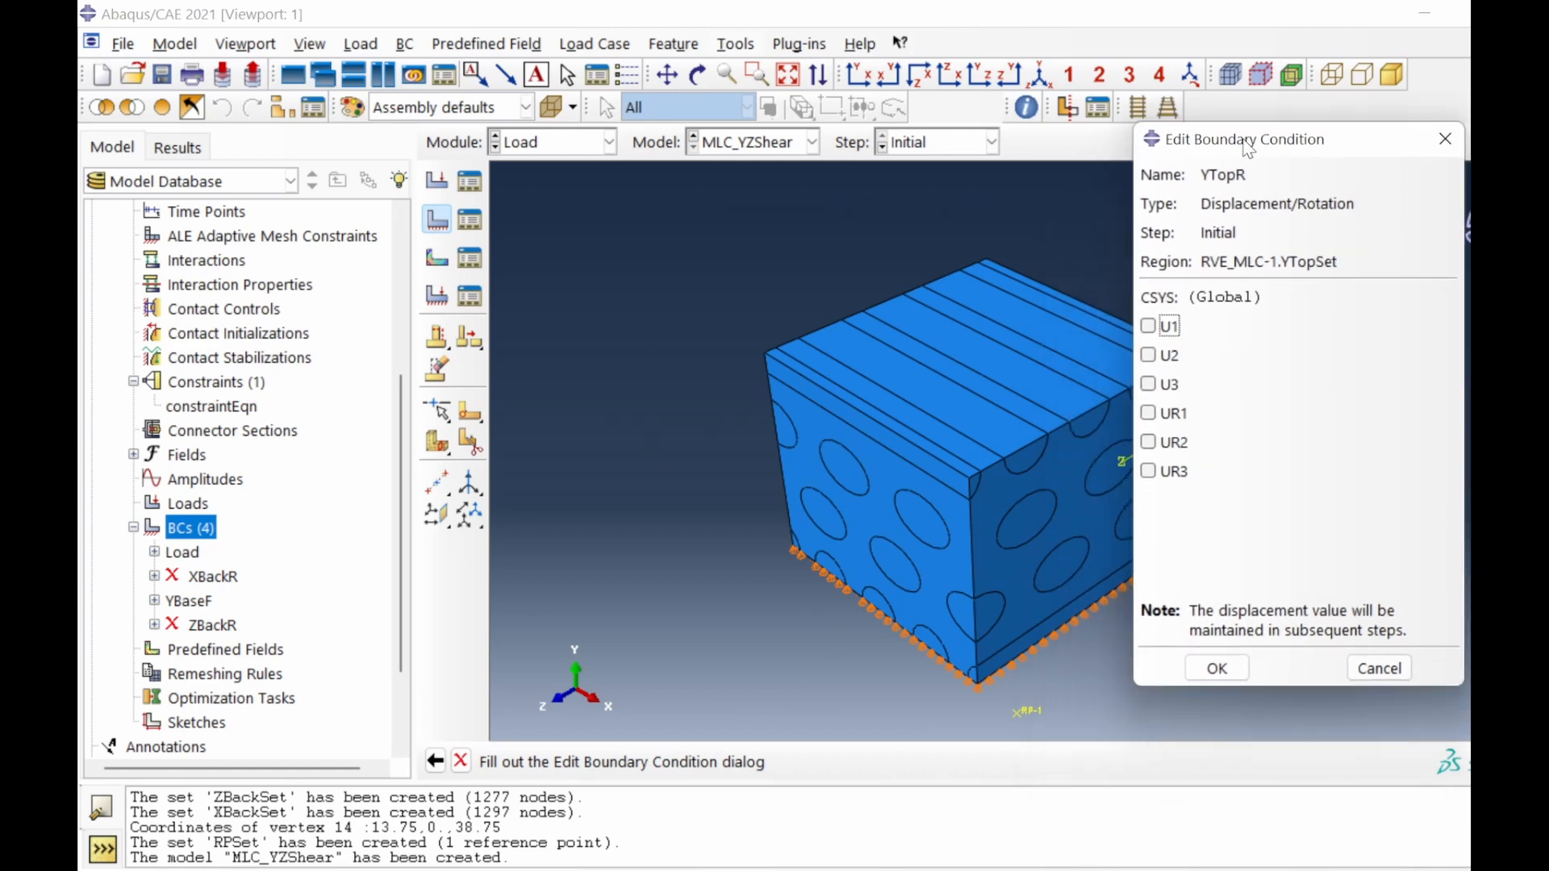
click(1166, 355)
click(1216, 668)
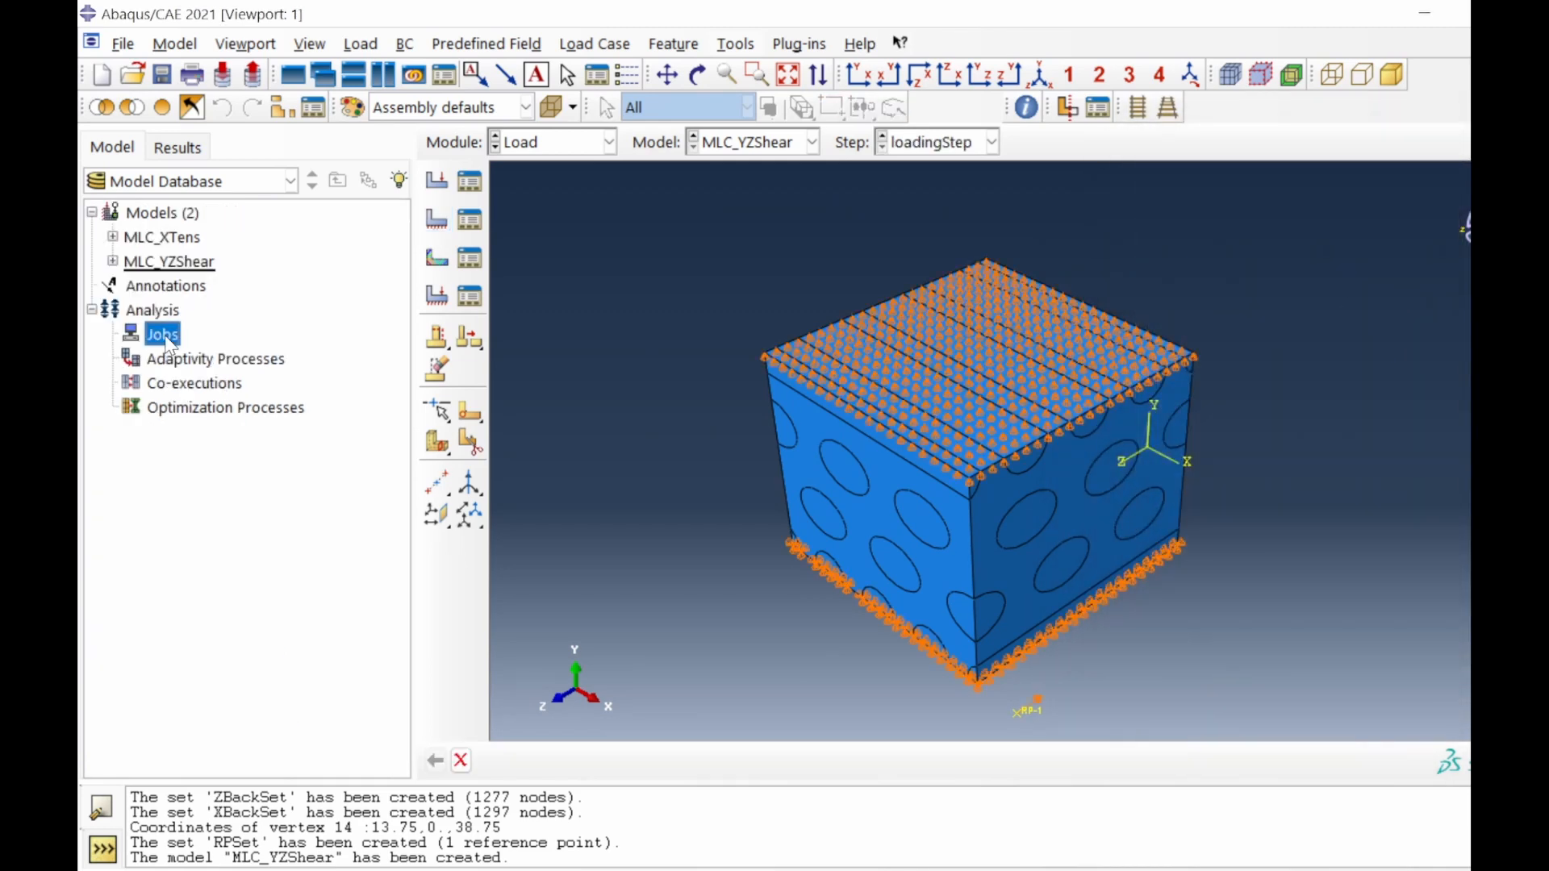
Start creating a new analysis job.
double_click(162, 334)
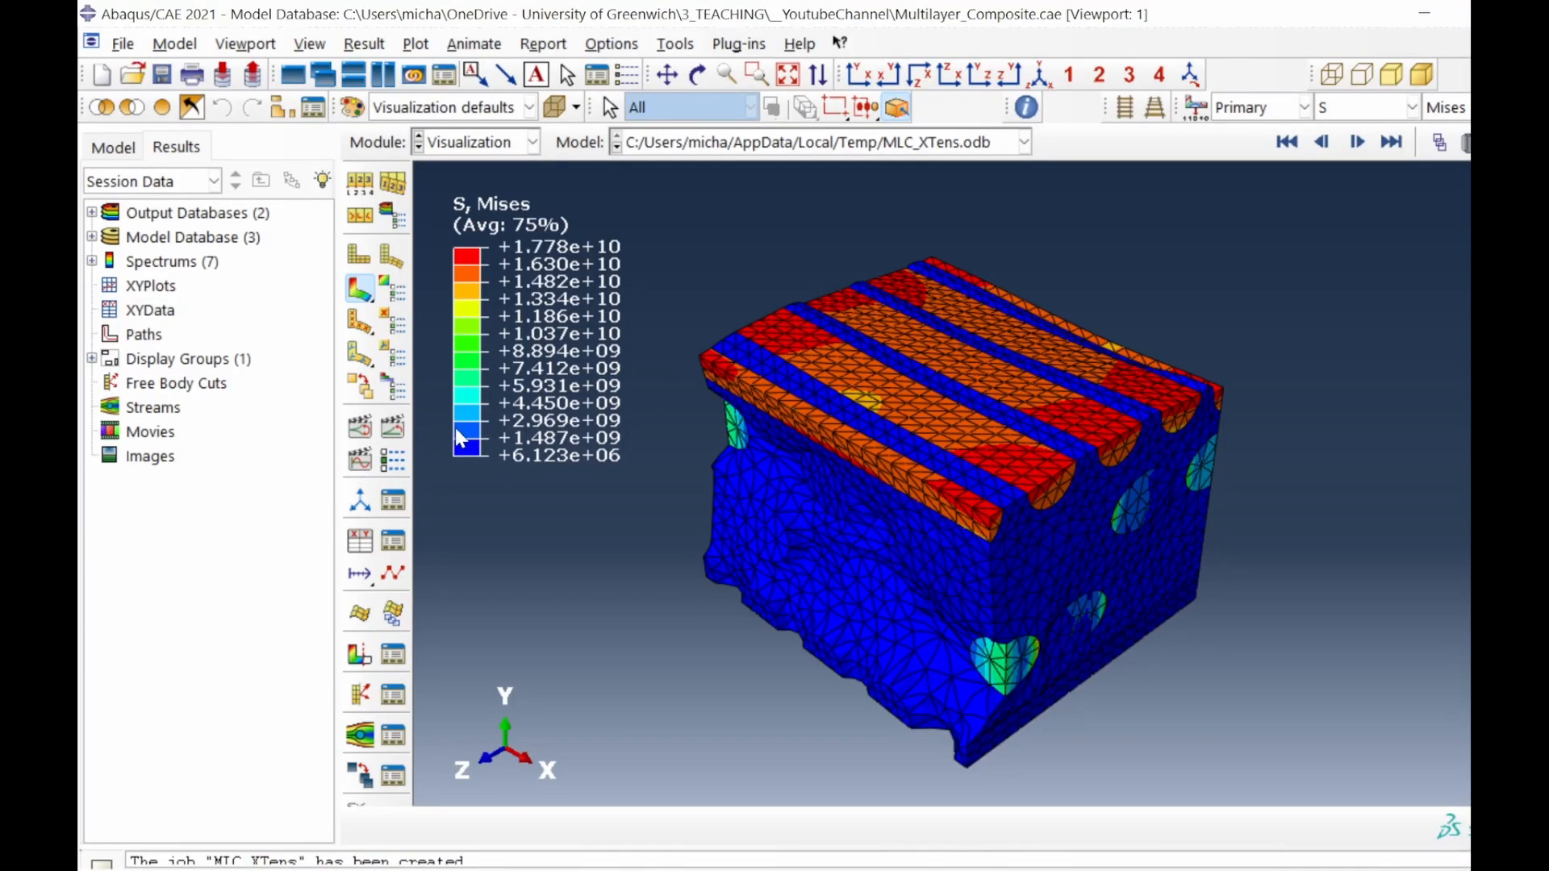
Animate the Mises stress contours of MLC_XTens.odb, and switch the contour variable to plastic strain PE.
click(365, 428)
click(1411, 108)
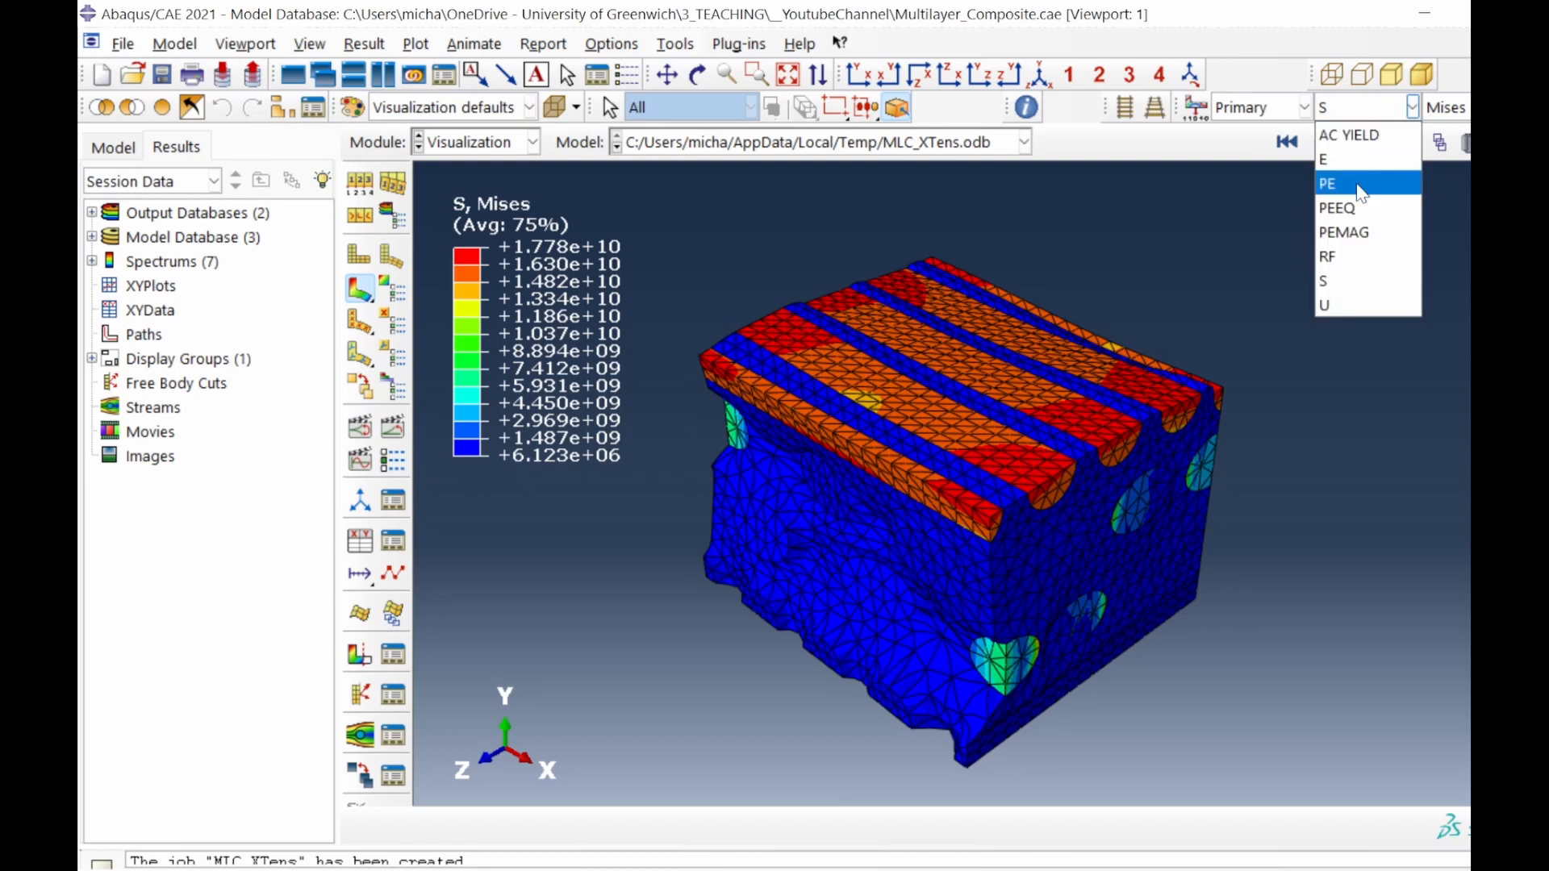
click(1363, 192)
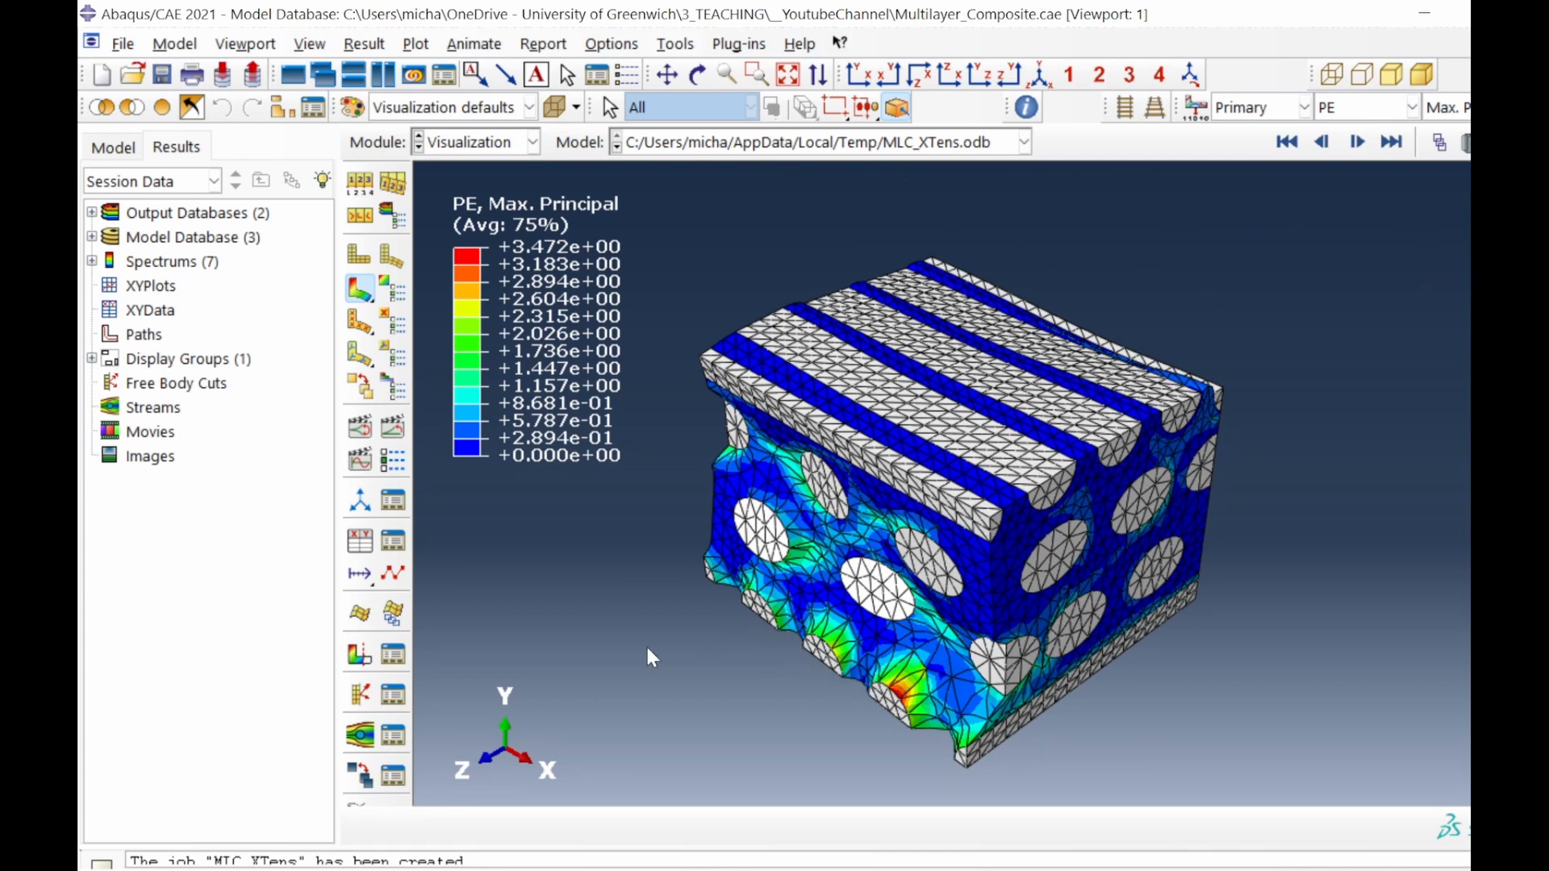
Animate the plastic strain contours, and switch the contour variable back to stress S.
click(362, 433)
click(1344, 111)
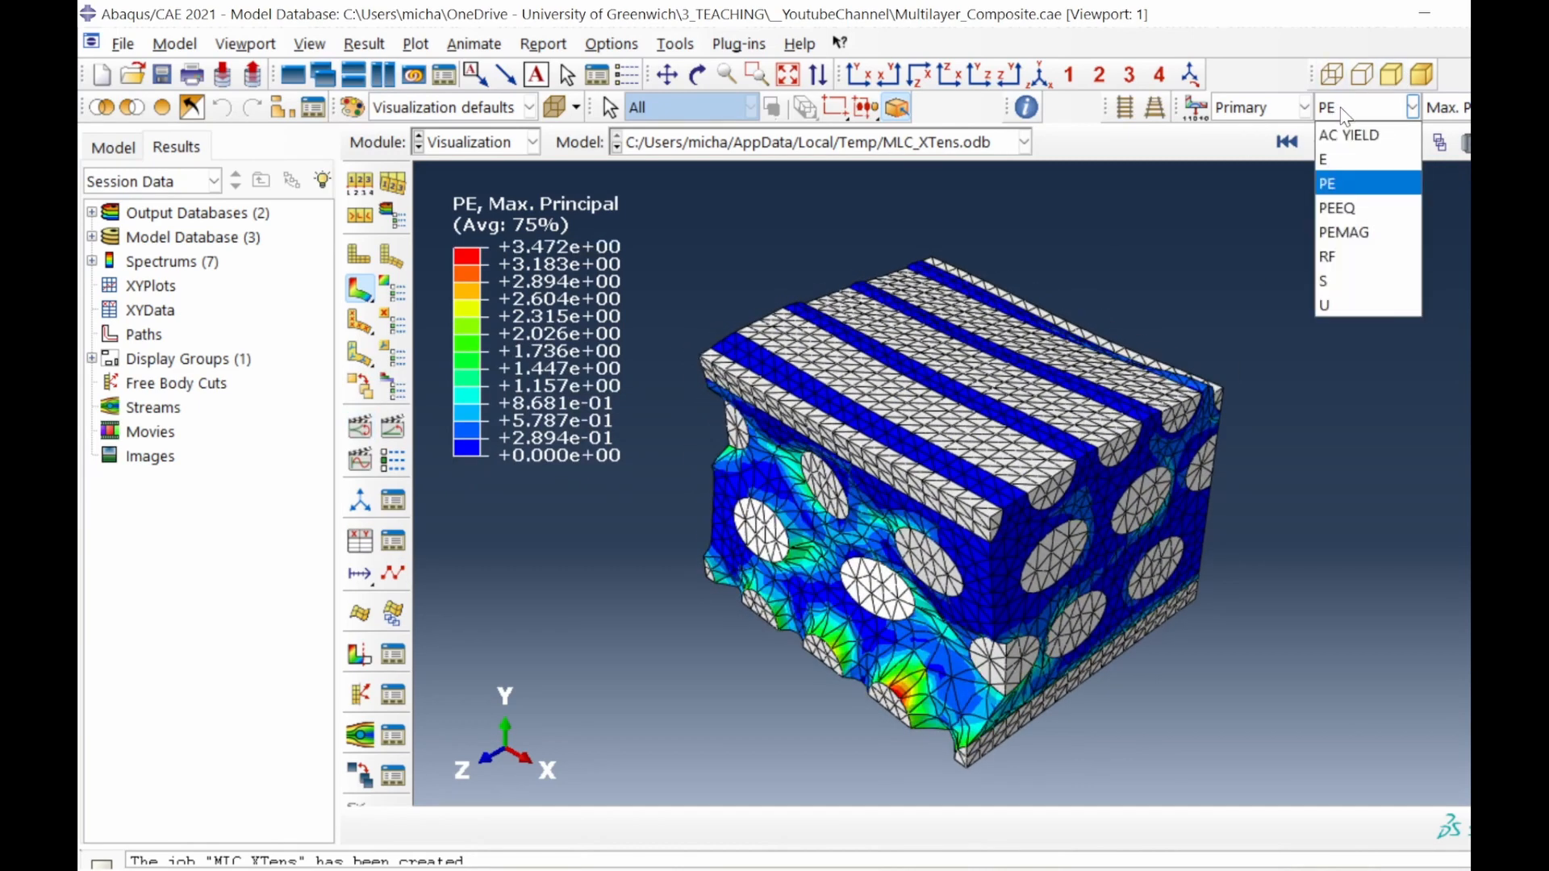
click(1348, 281)
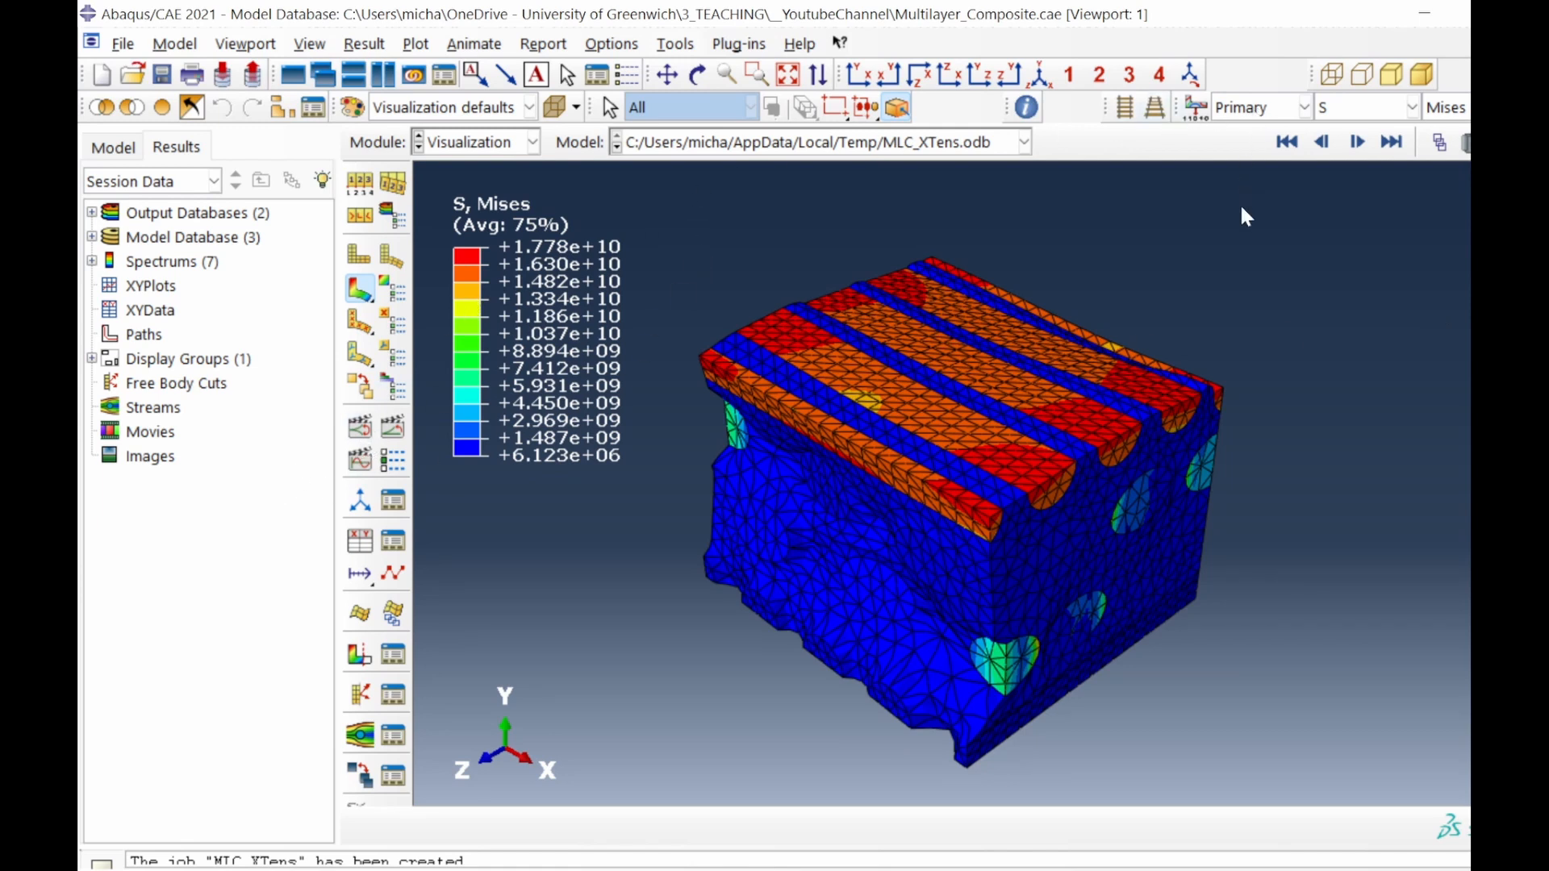
Remove the matrix from the displayed result by selecting it by material, so that only the fibres are shown.
click(134, 110)
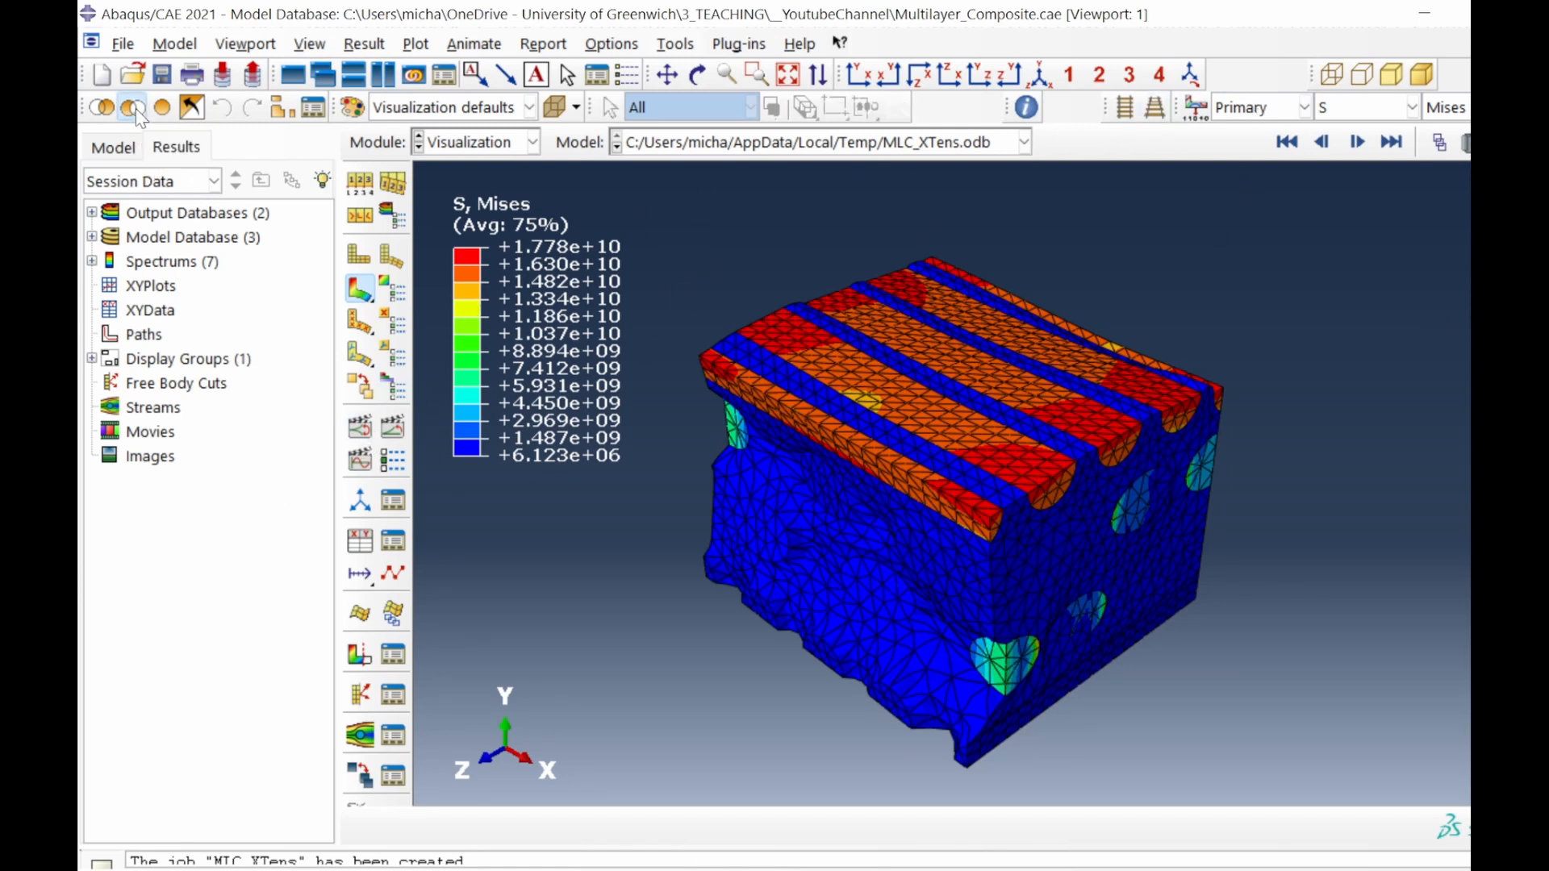
click(650, 818)
click(650, 816)
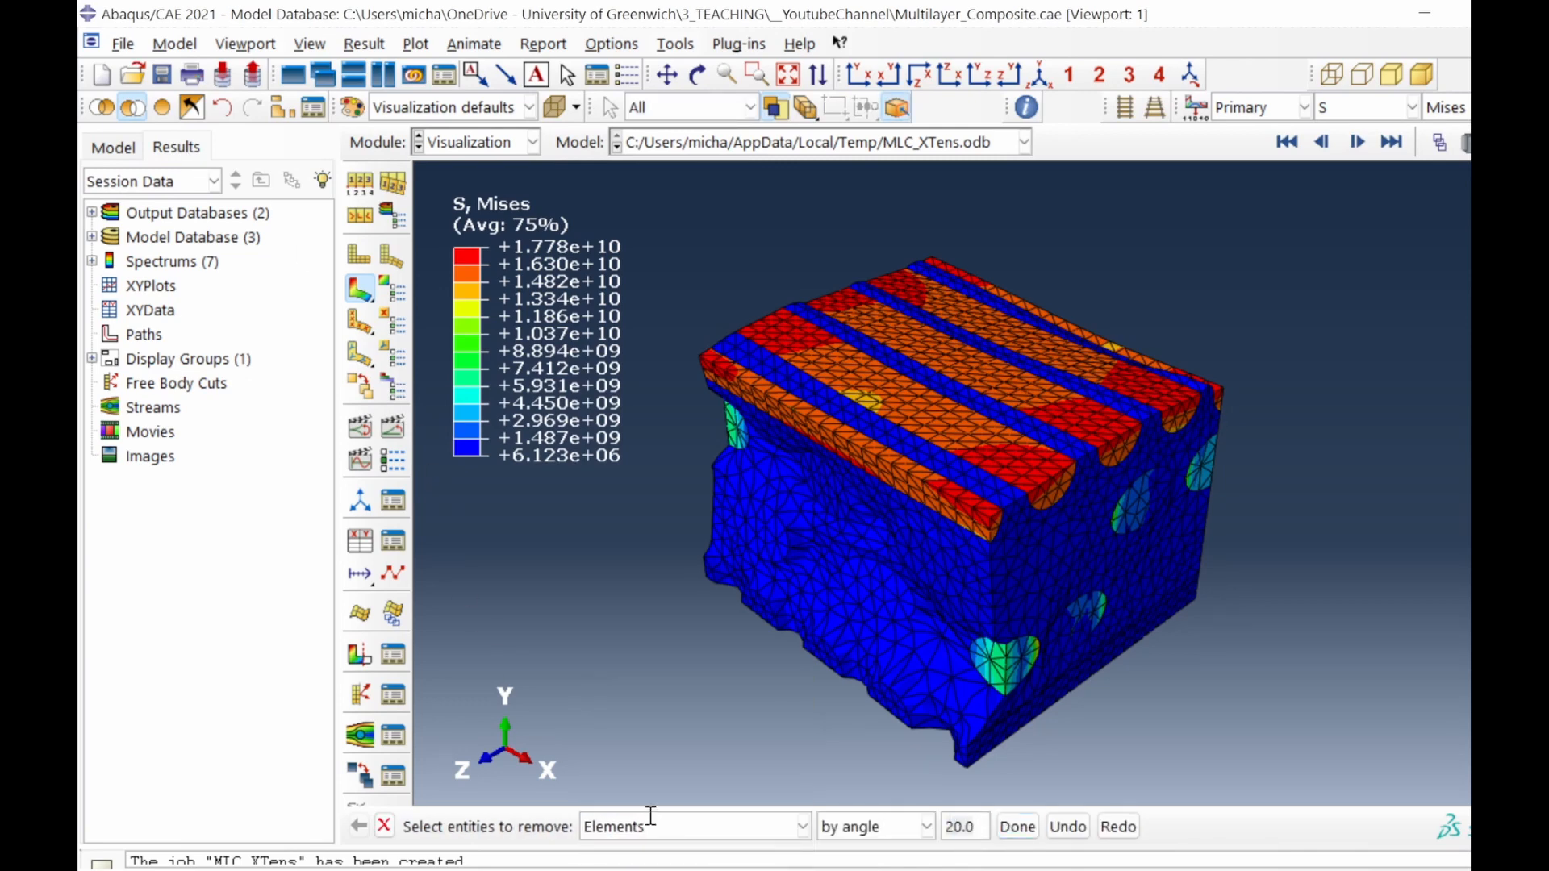
click(646, 822)
click(645, 784)
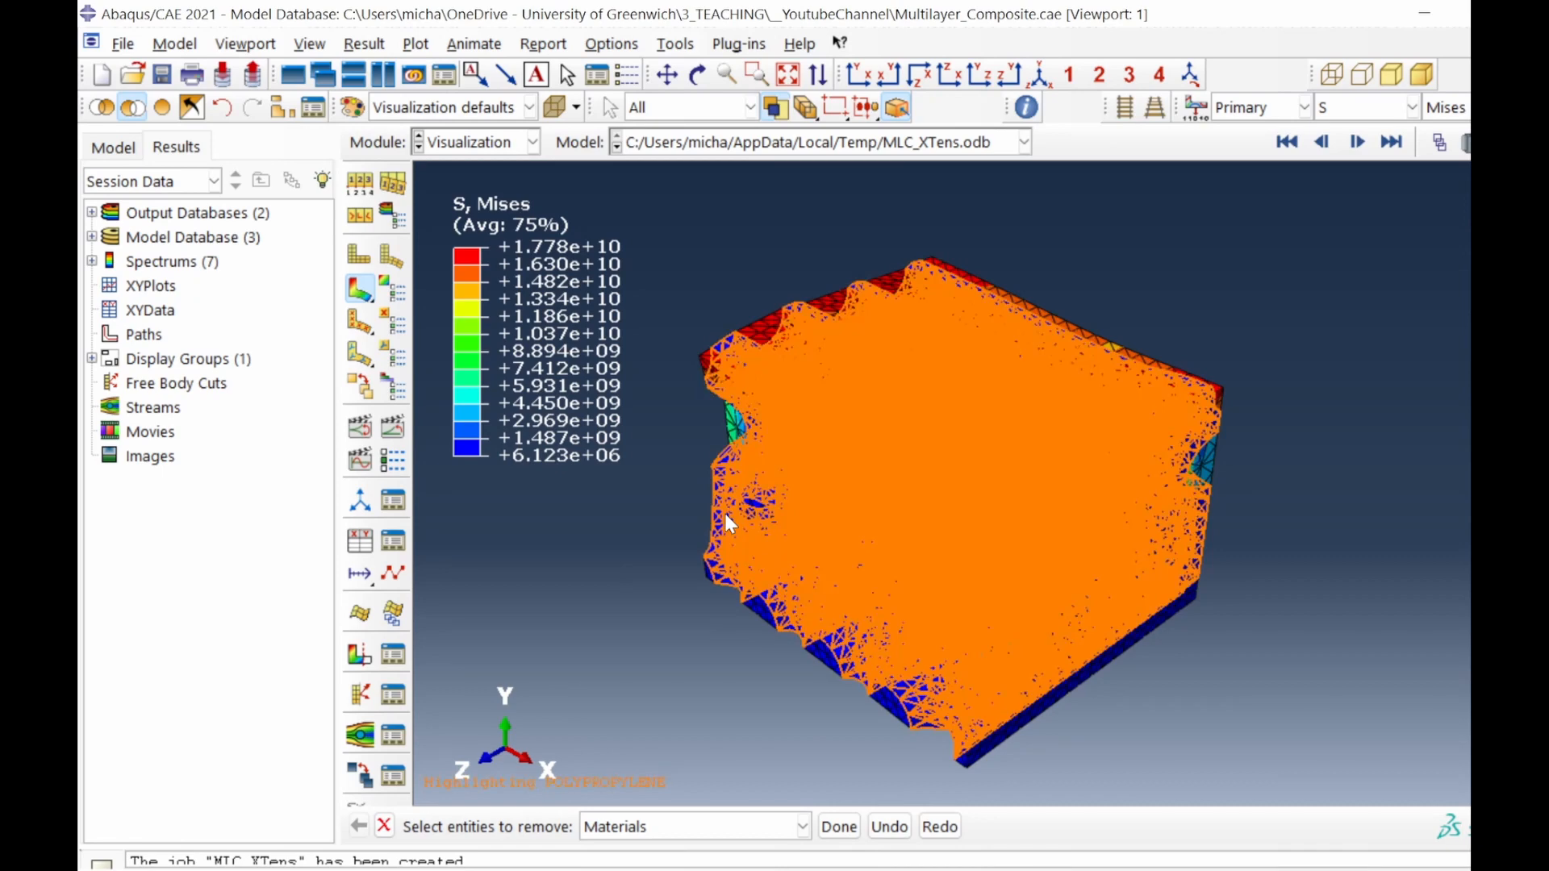
click(724, 511)
click(839, 826)
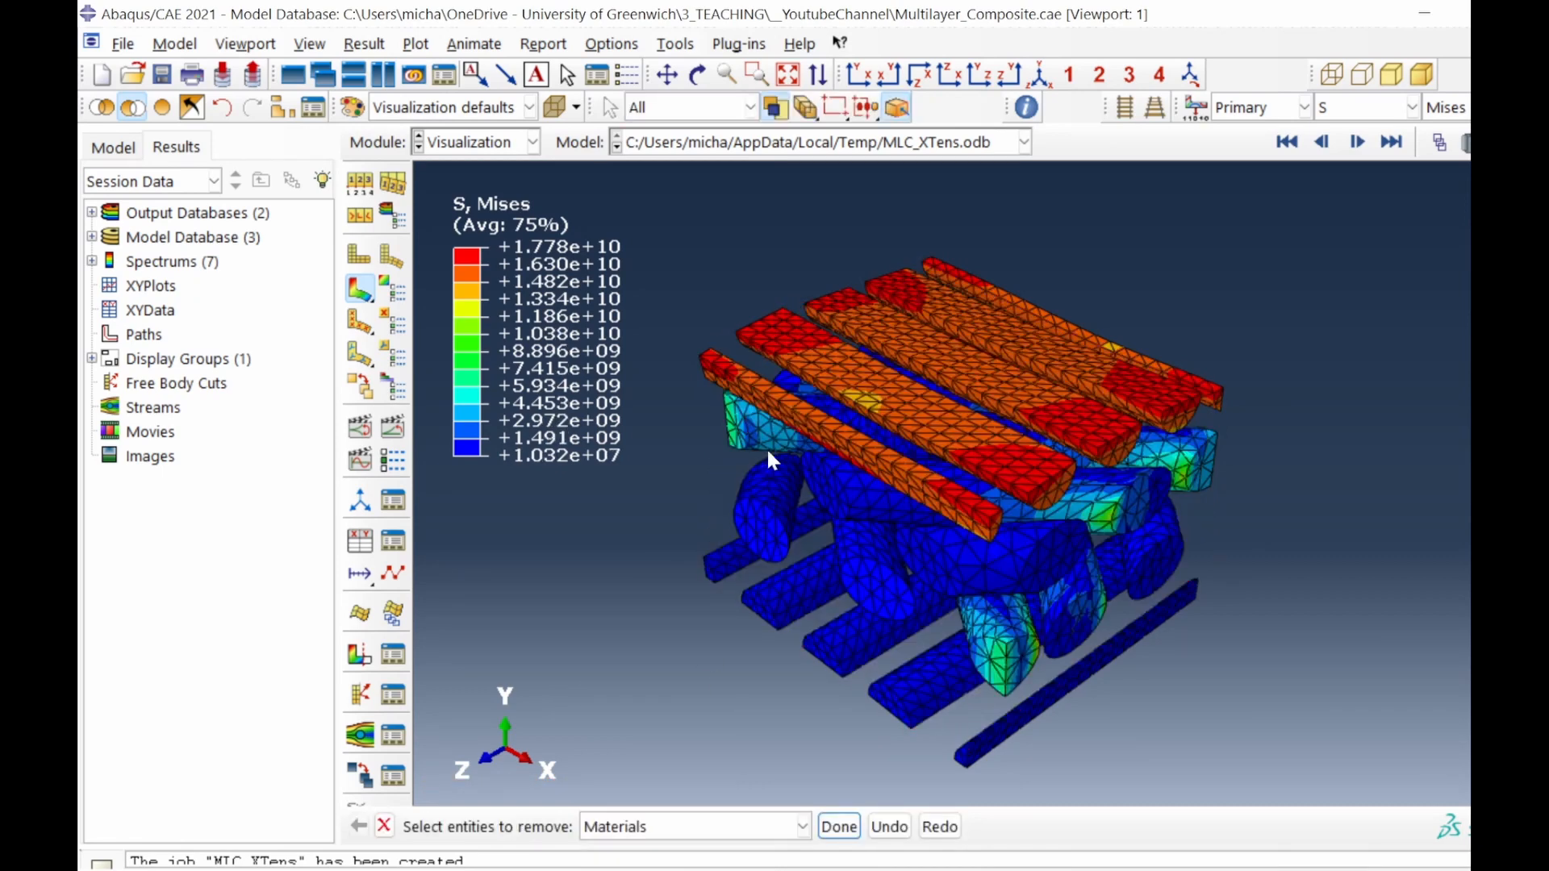
Animate the fibres and examine their Mises stress distribution from several angles.
click(363, 427)
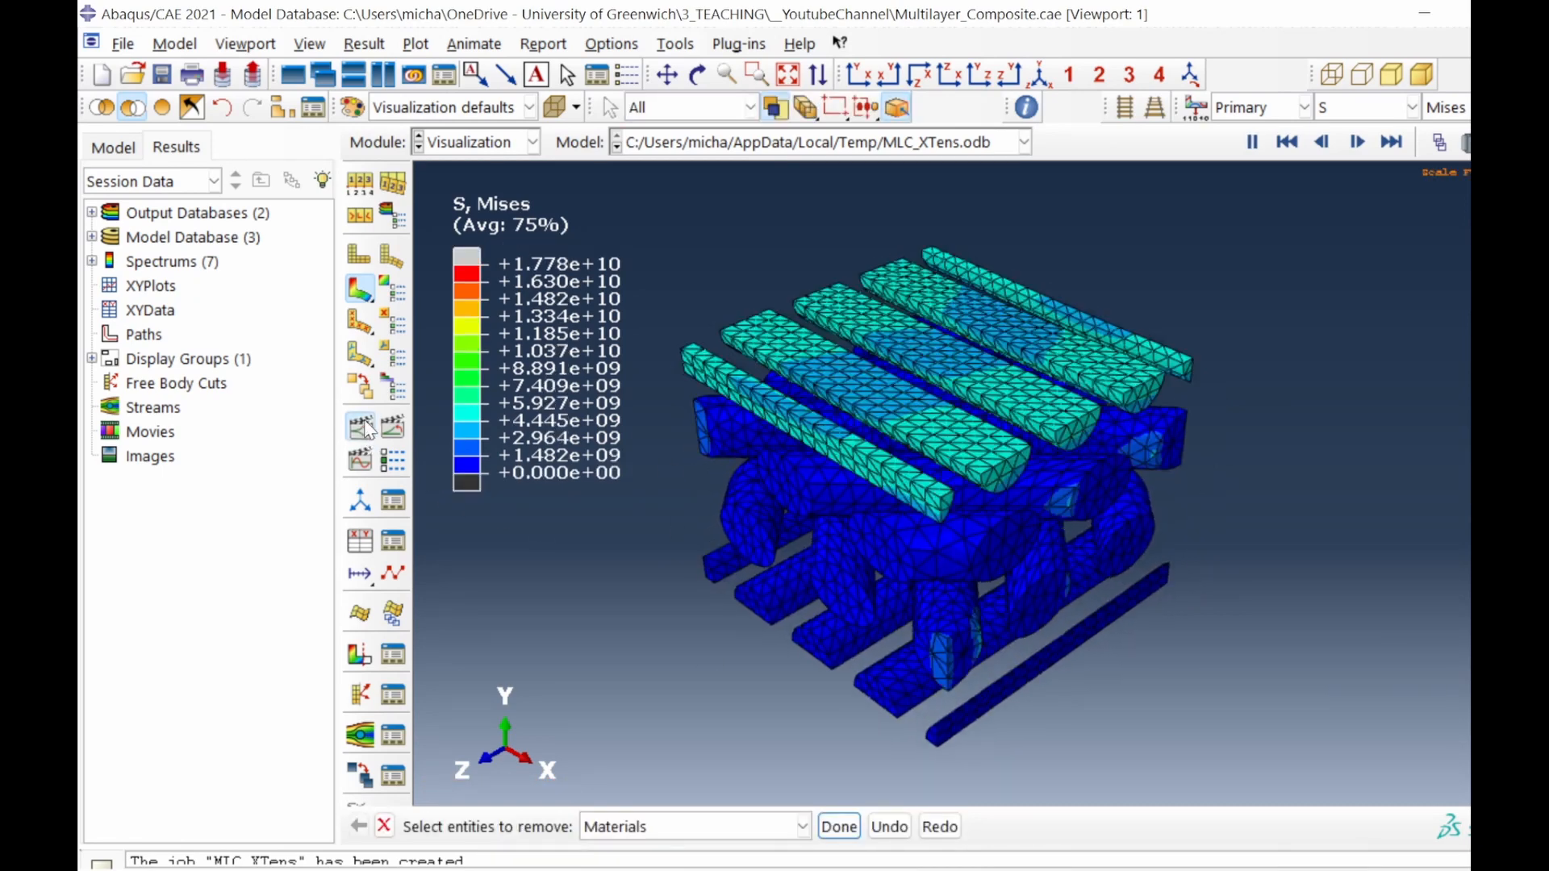
click(698, 75)
drag(1033, 554, 1030, 433)
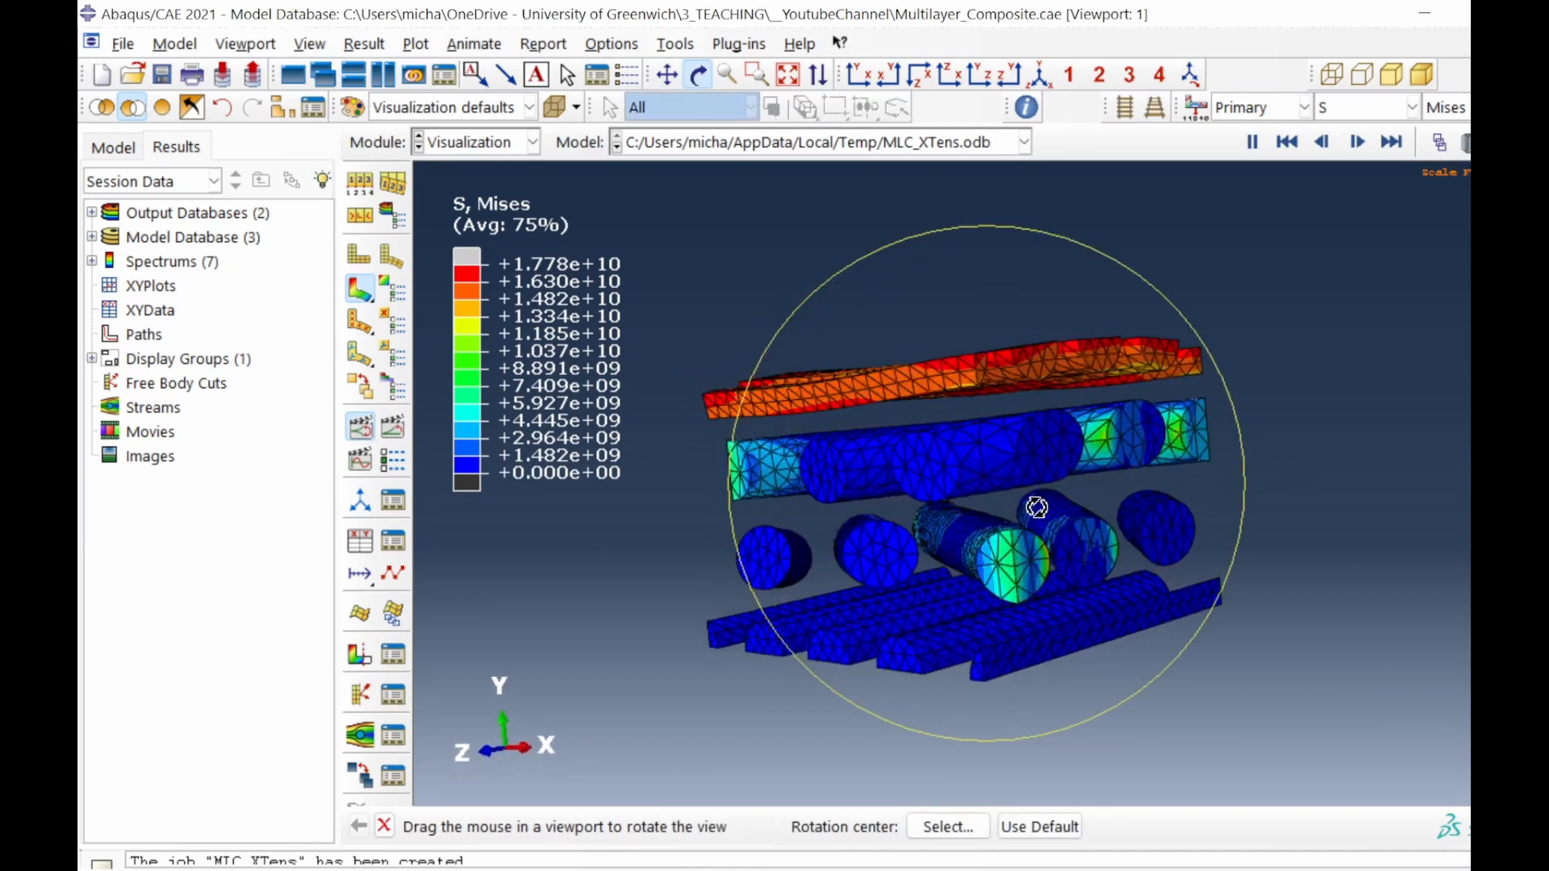
drag(999, 535, 1061, 511)
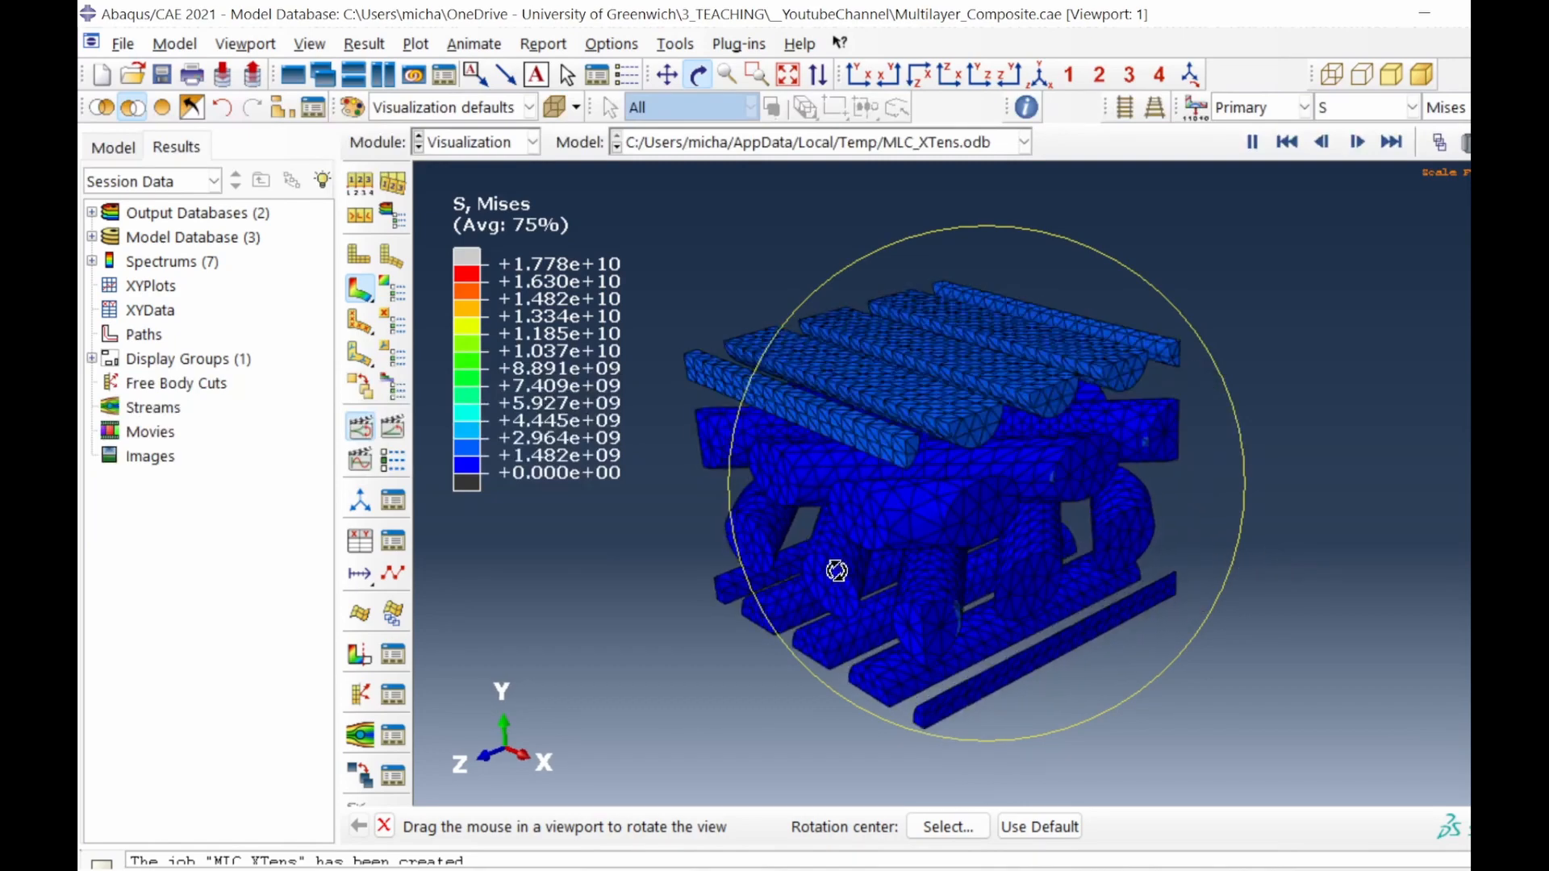
drag(844, 592, 1017, 635)
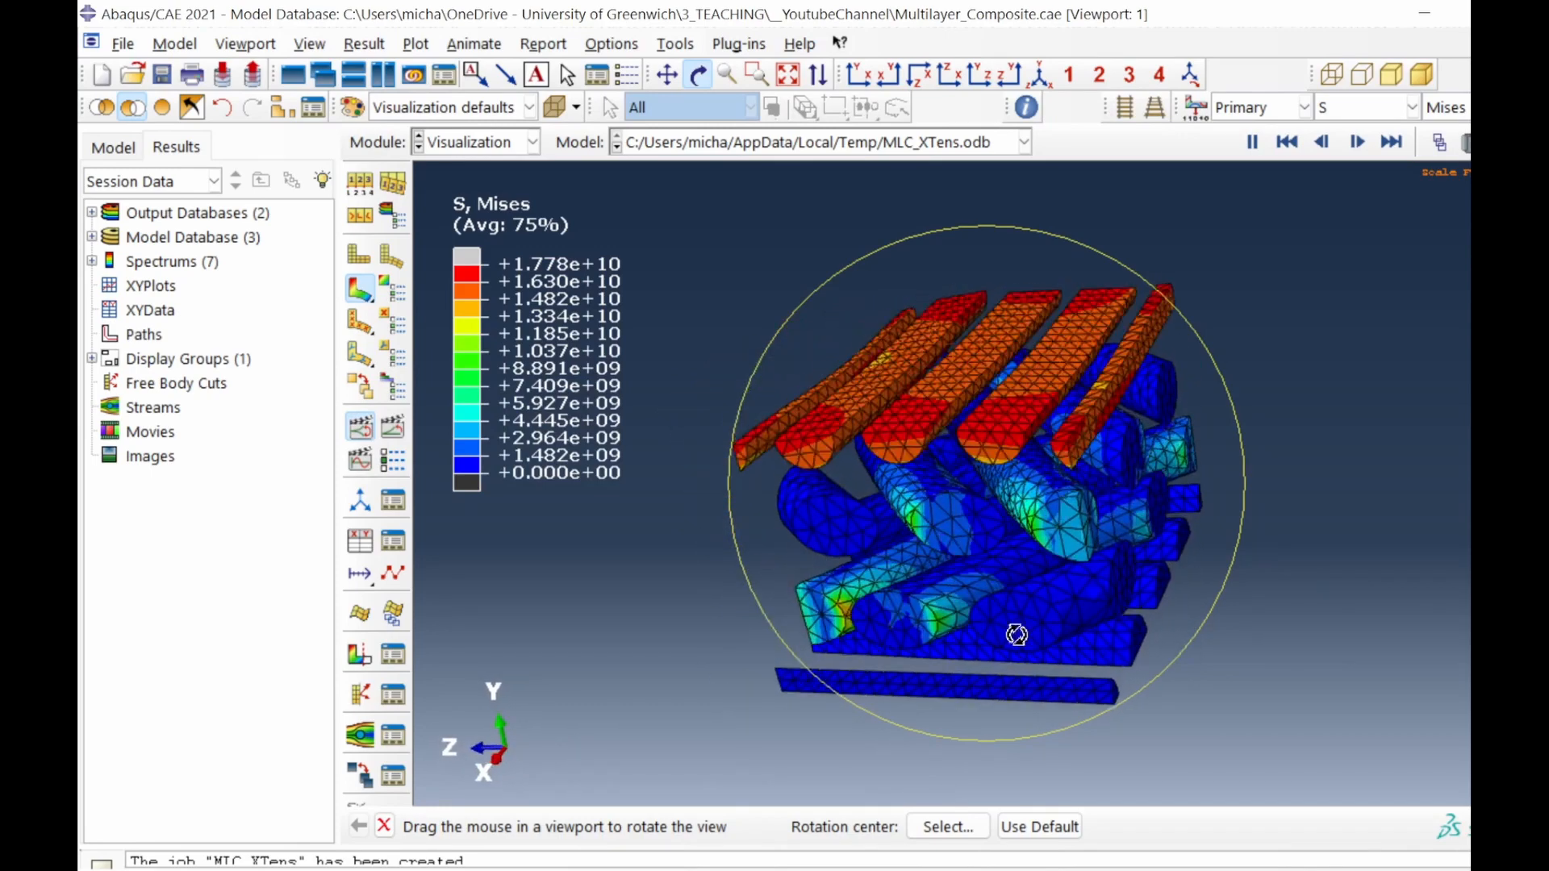
Plot the S12 shear stress on the animated fibres and inspect it from the fibre ends.
click(1448, 107)
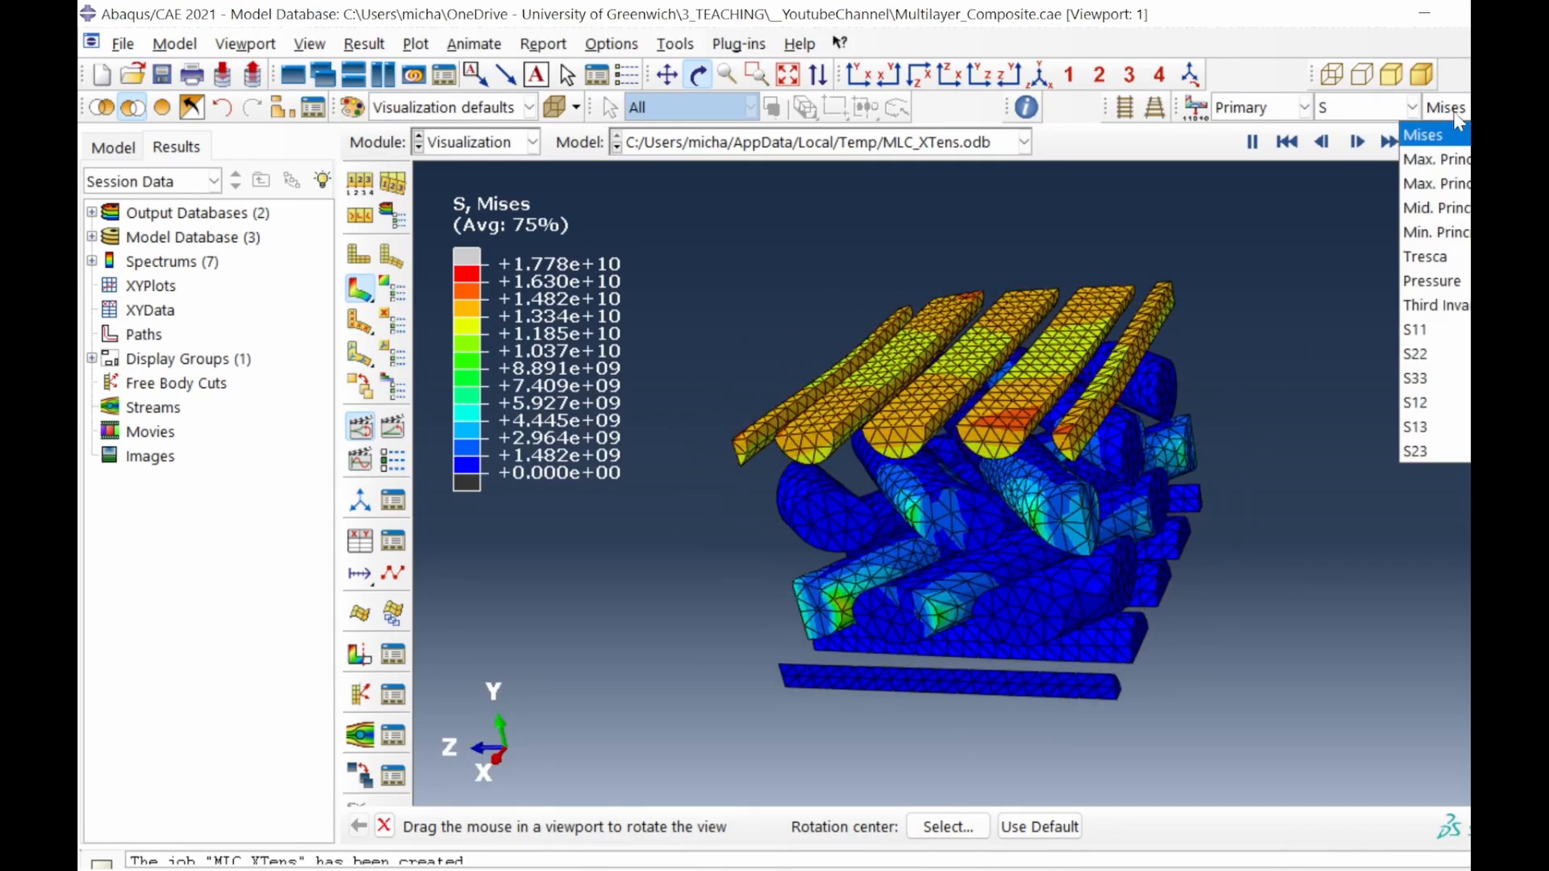
click(1444, 404)
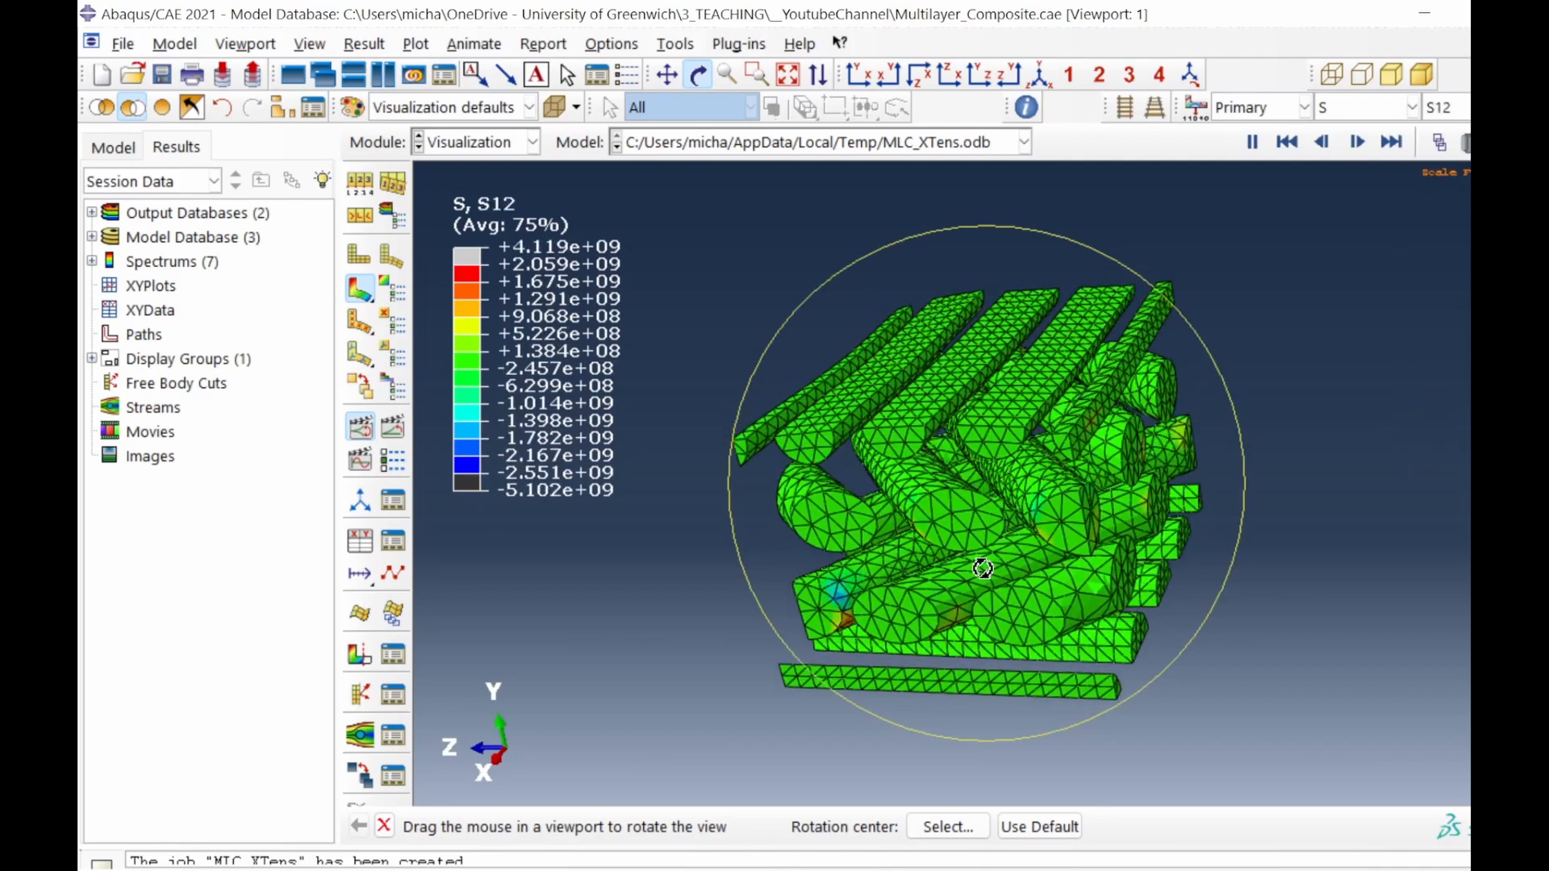
drag(984, 567, 1070, 567)
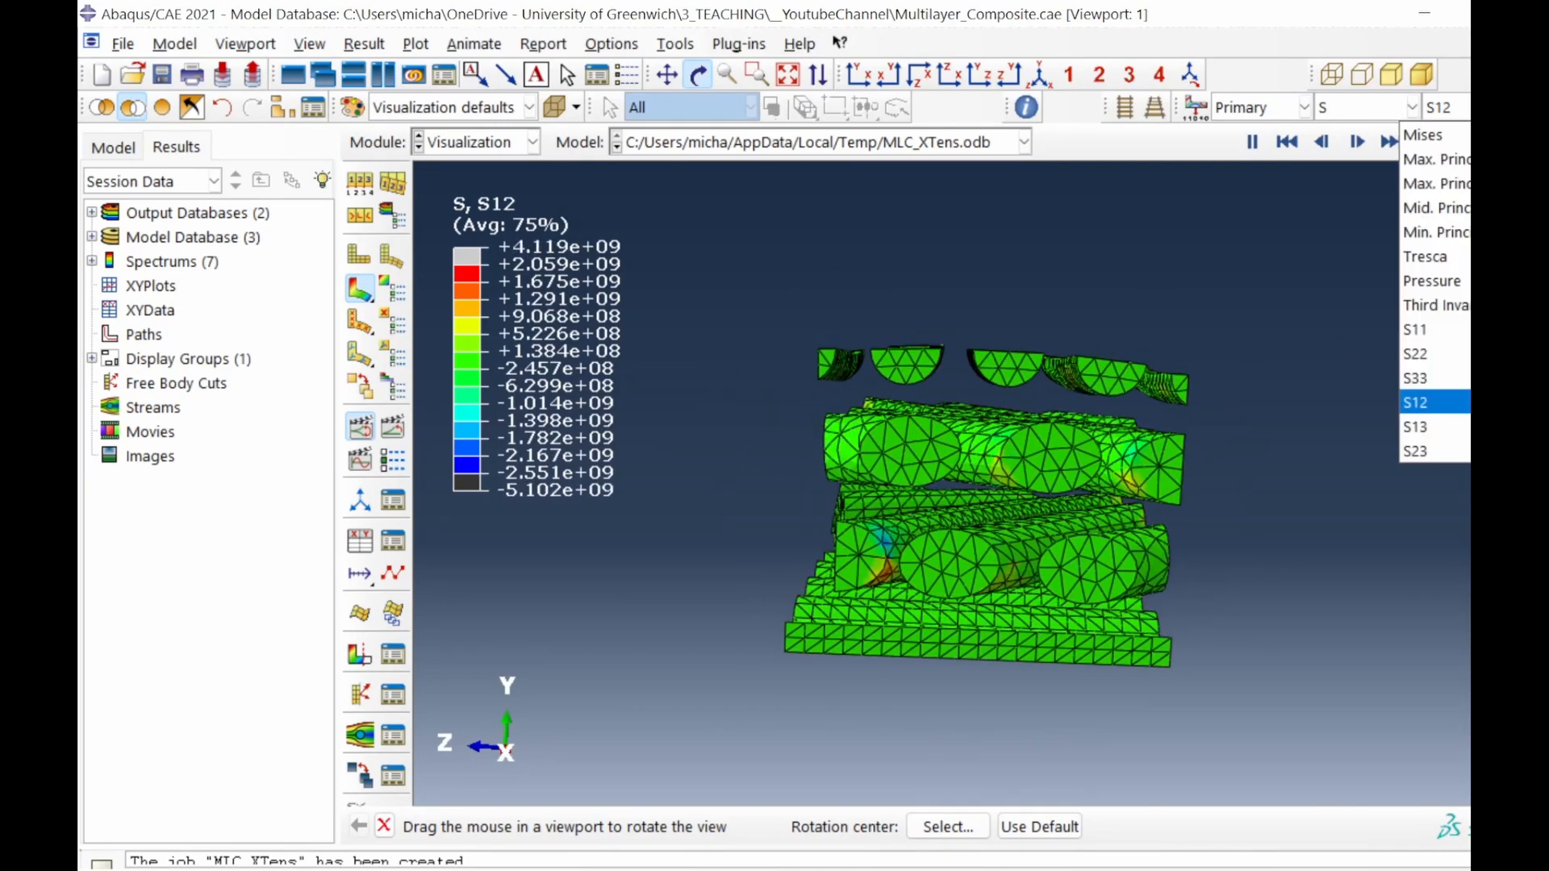
Inspect the S13 and S23 shear stress contours on the fibres, stopping the animation for S23.
click(1436, 427)
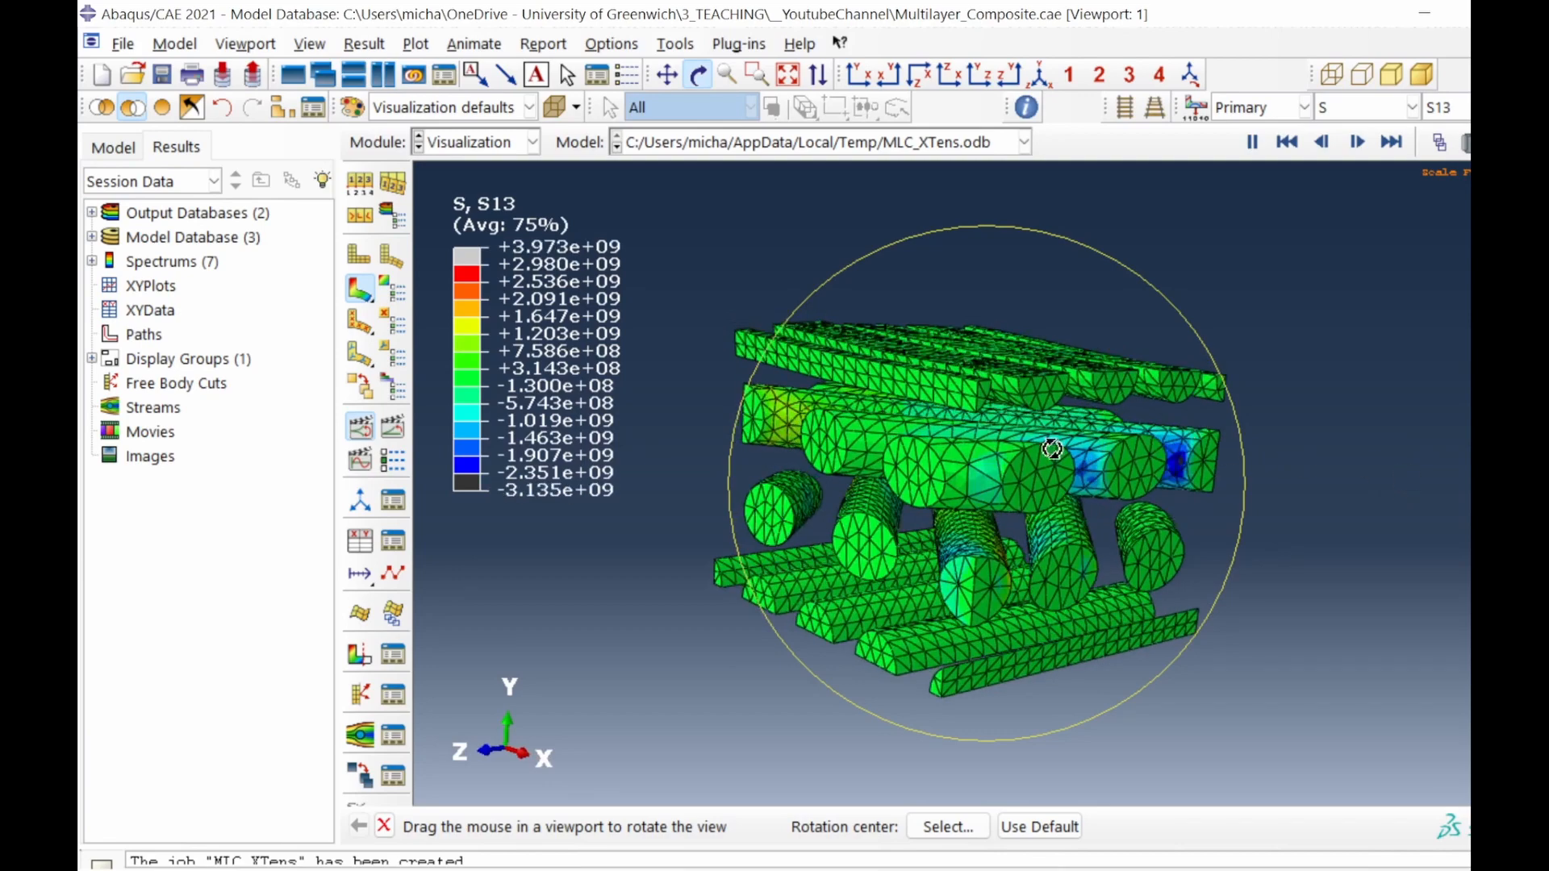
drag(1051, 449, 936, 490)
click(1448, 107)
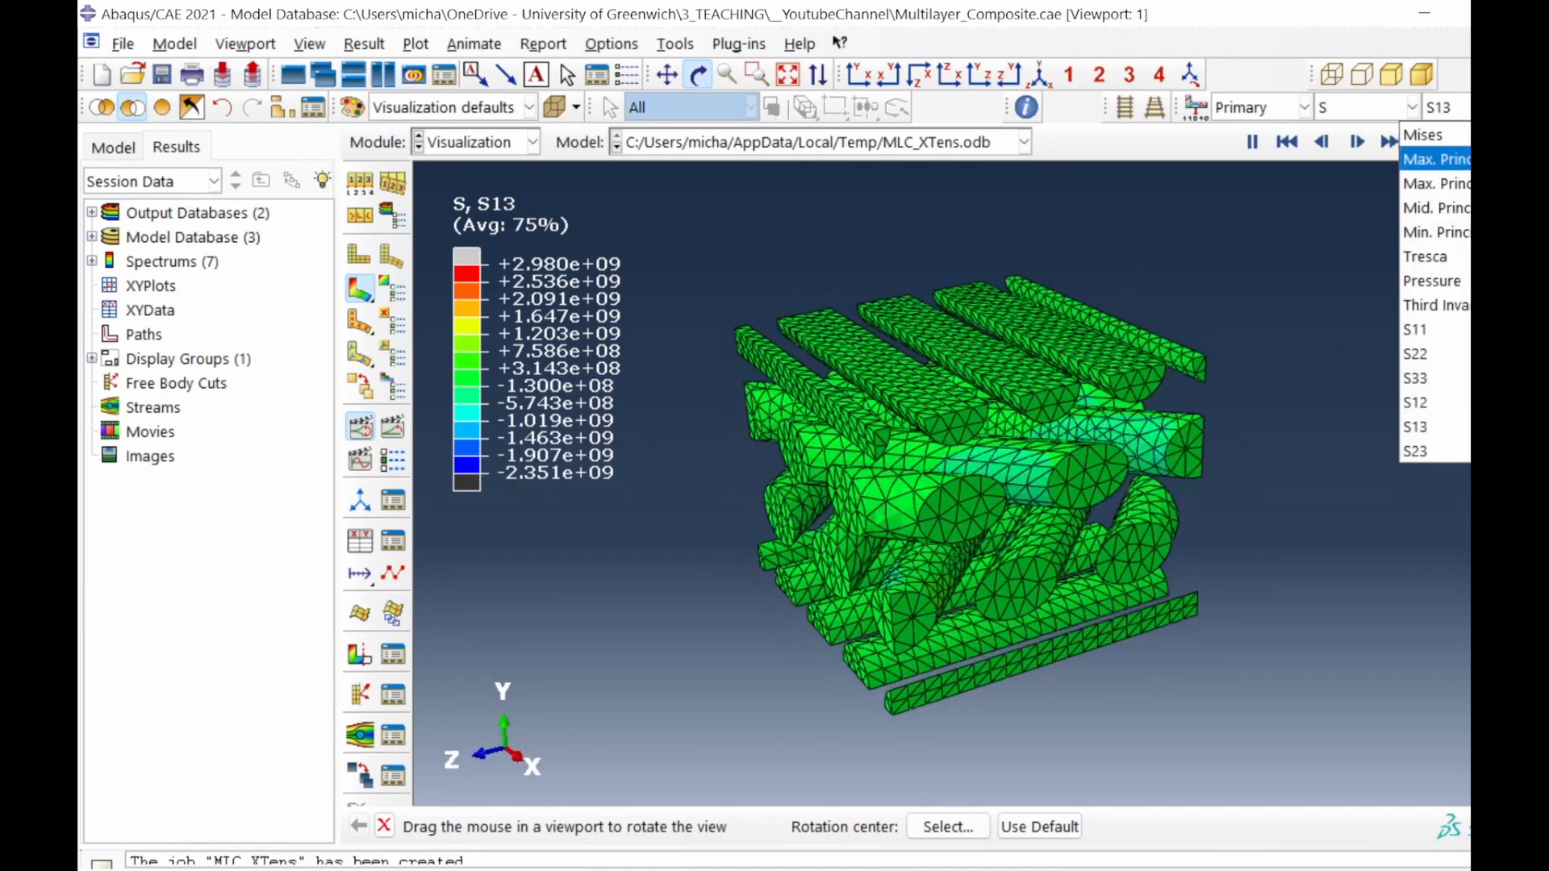
click(1416, 451)
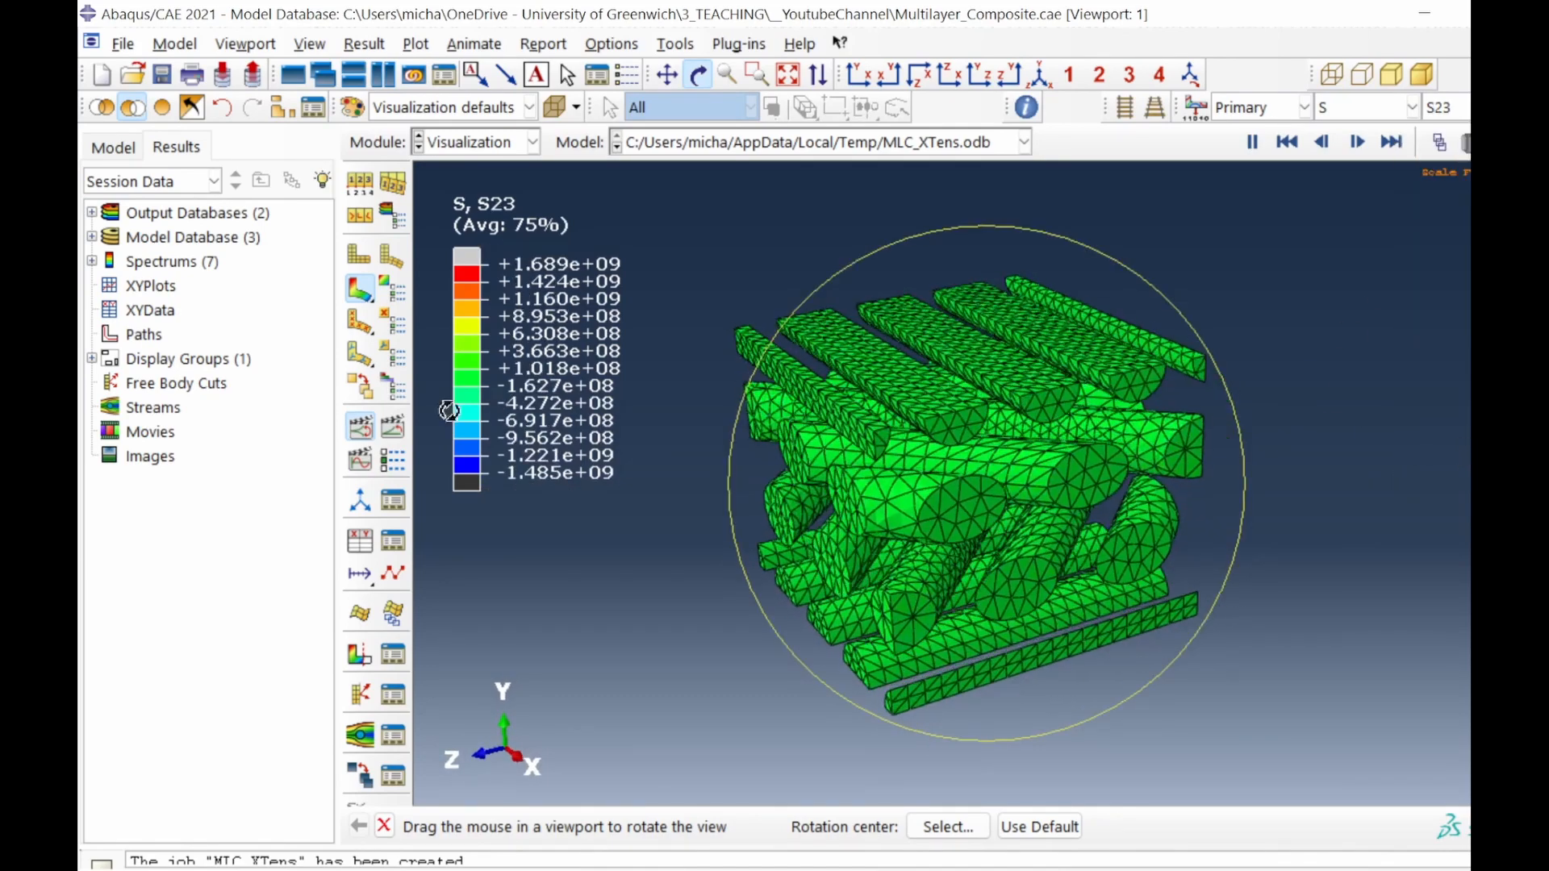
click(364, 433)
drag(1077, 588, 1024, 496)
Return the fibre contours to the S12 component and view the static result obliquely from above.
click(1462, 109)
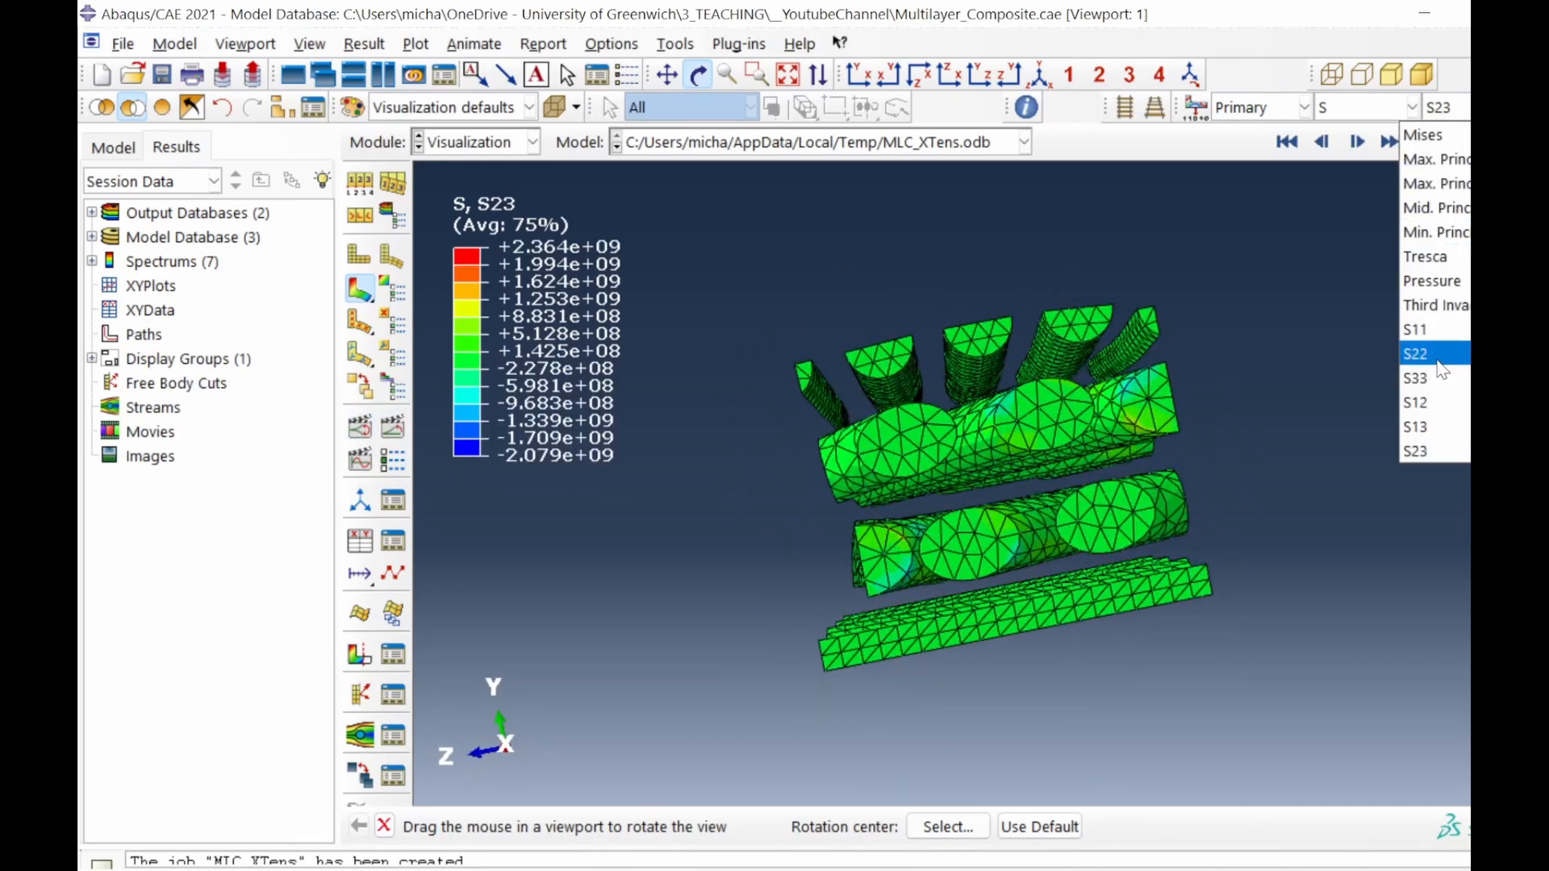
click(1448, 404)
drag(1108, 446, 1062, 209)
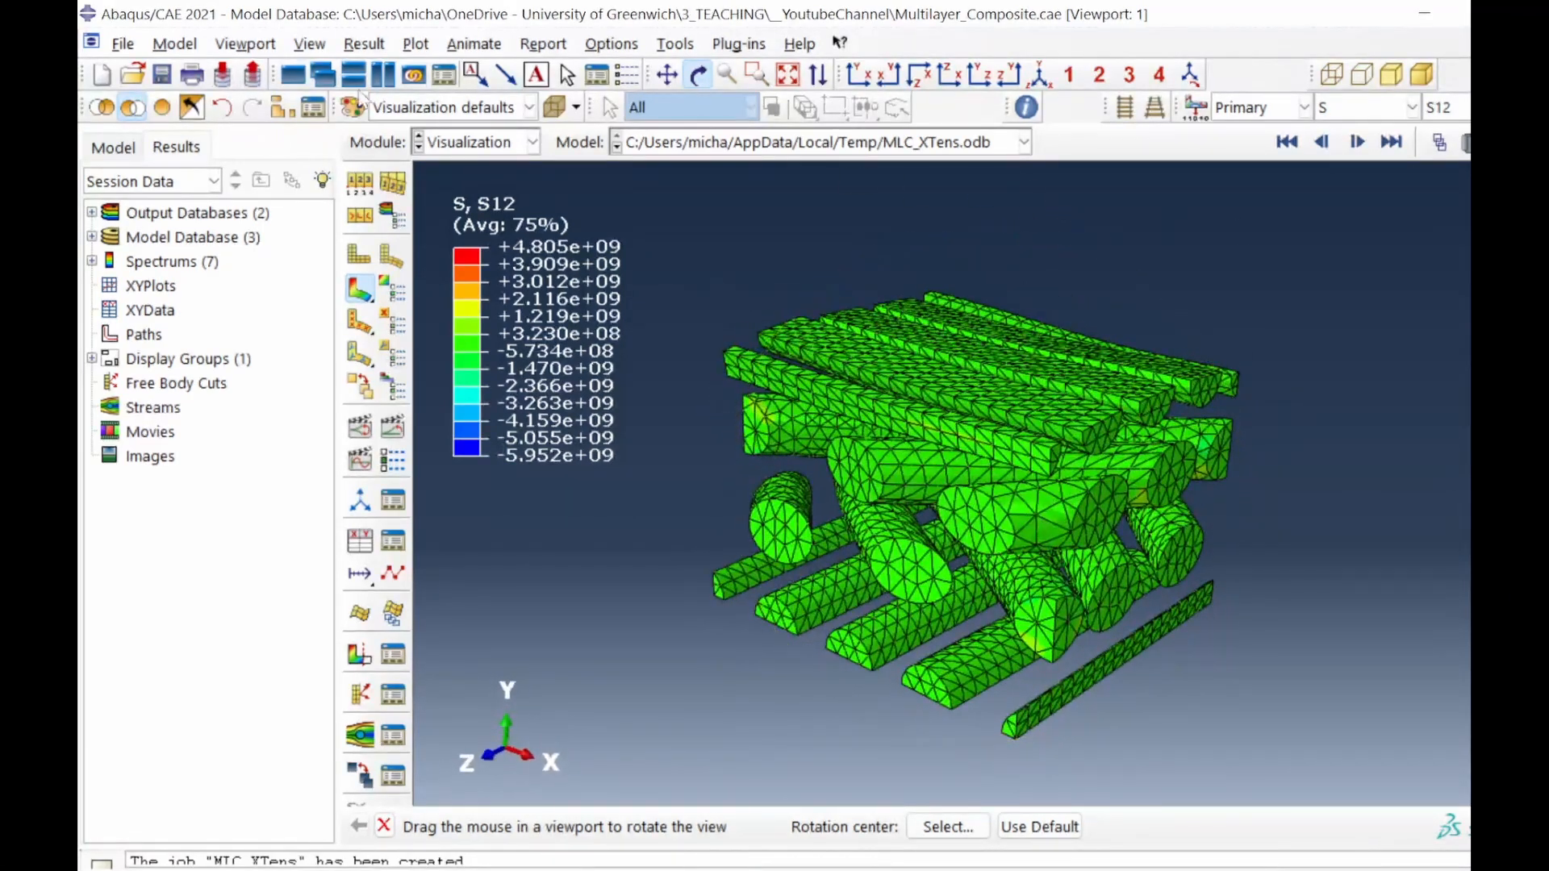
Display only the matrix using a display group, and animate its S12 stress contours.
click(193, 109)
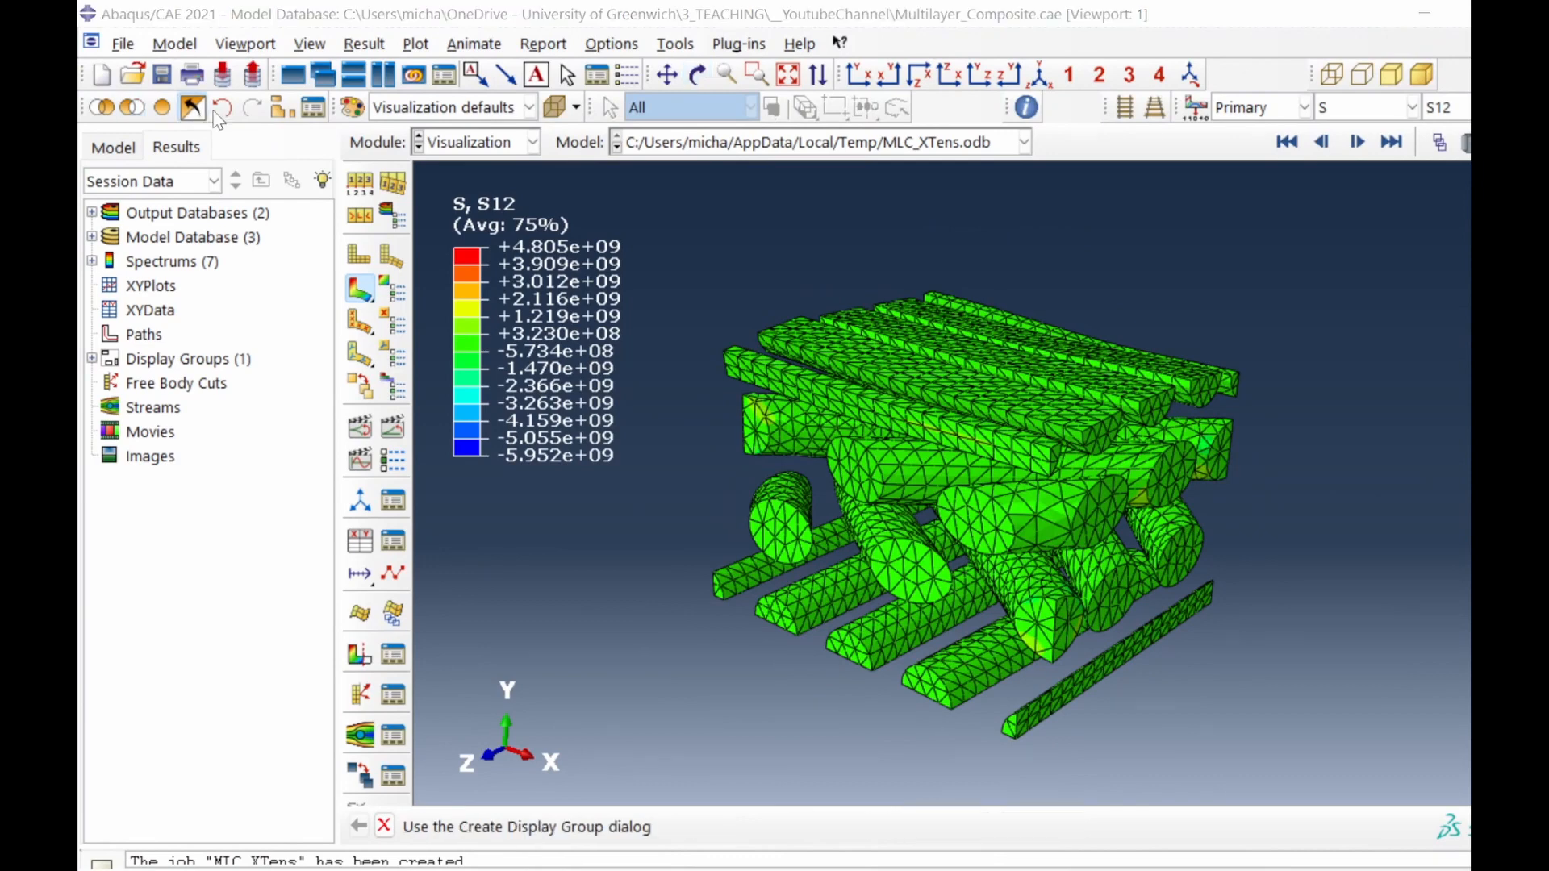
click(365, 431)
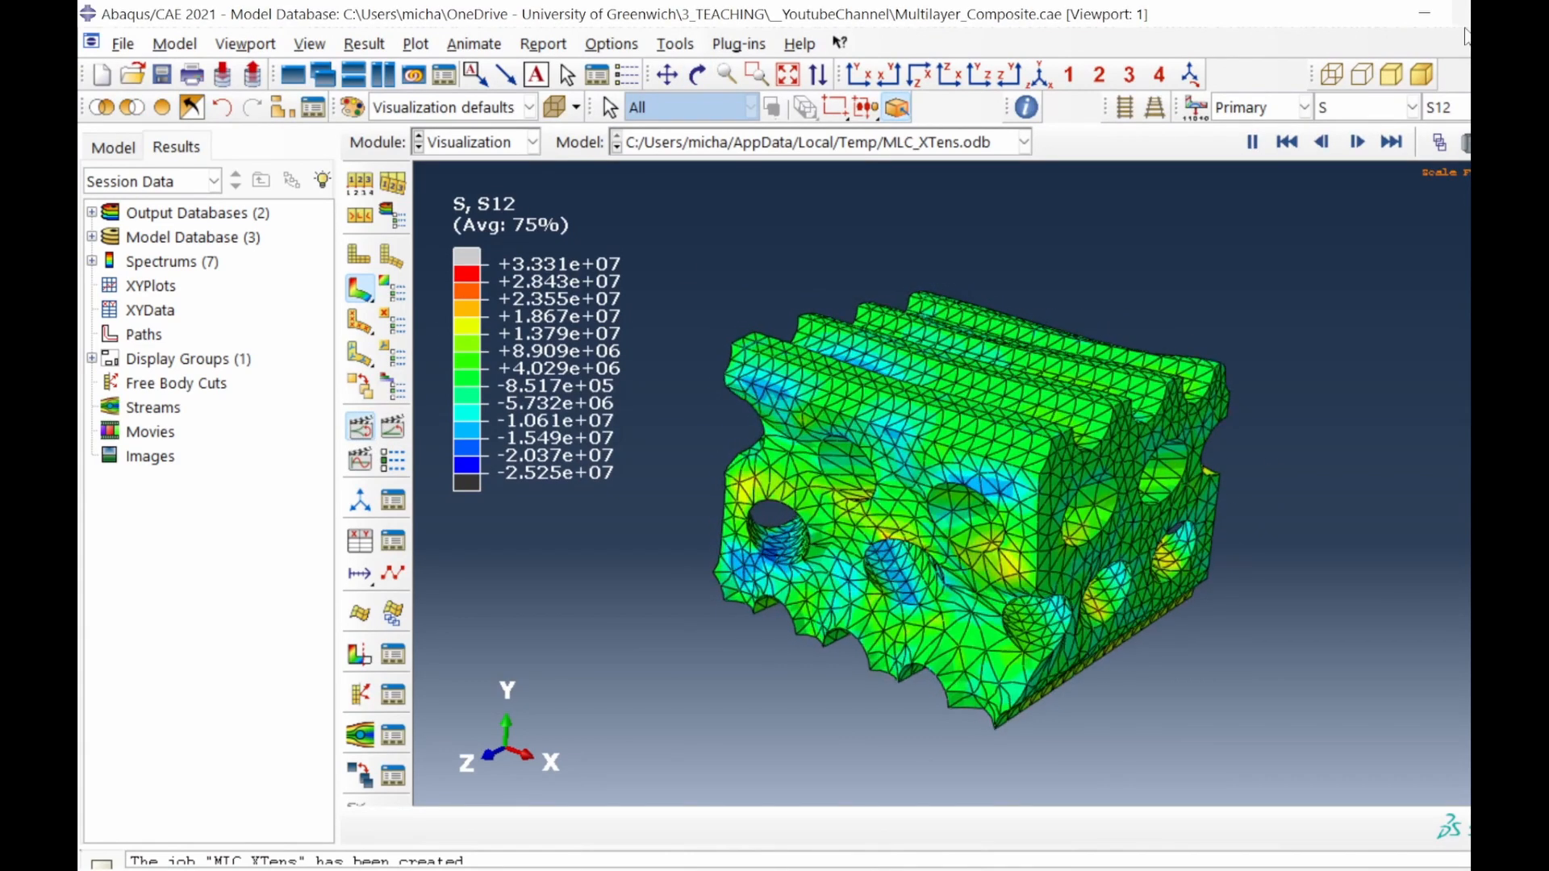
Plot the Mises stress on the matrix, restart the animation to rescale the contours, and inspect the matrix from several sides.
click(1449, 117)
click(1492, 128)
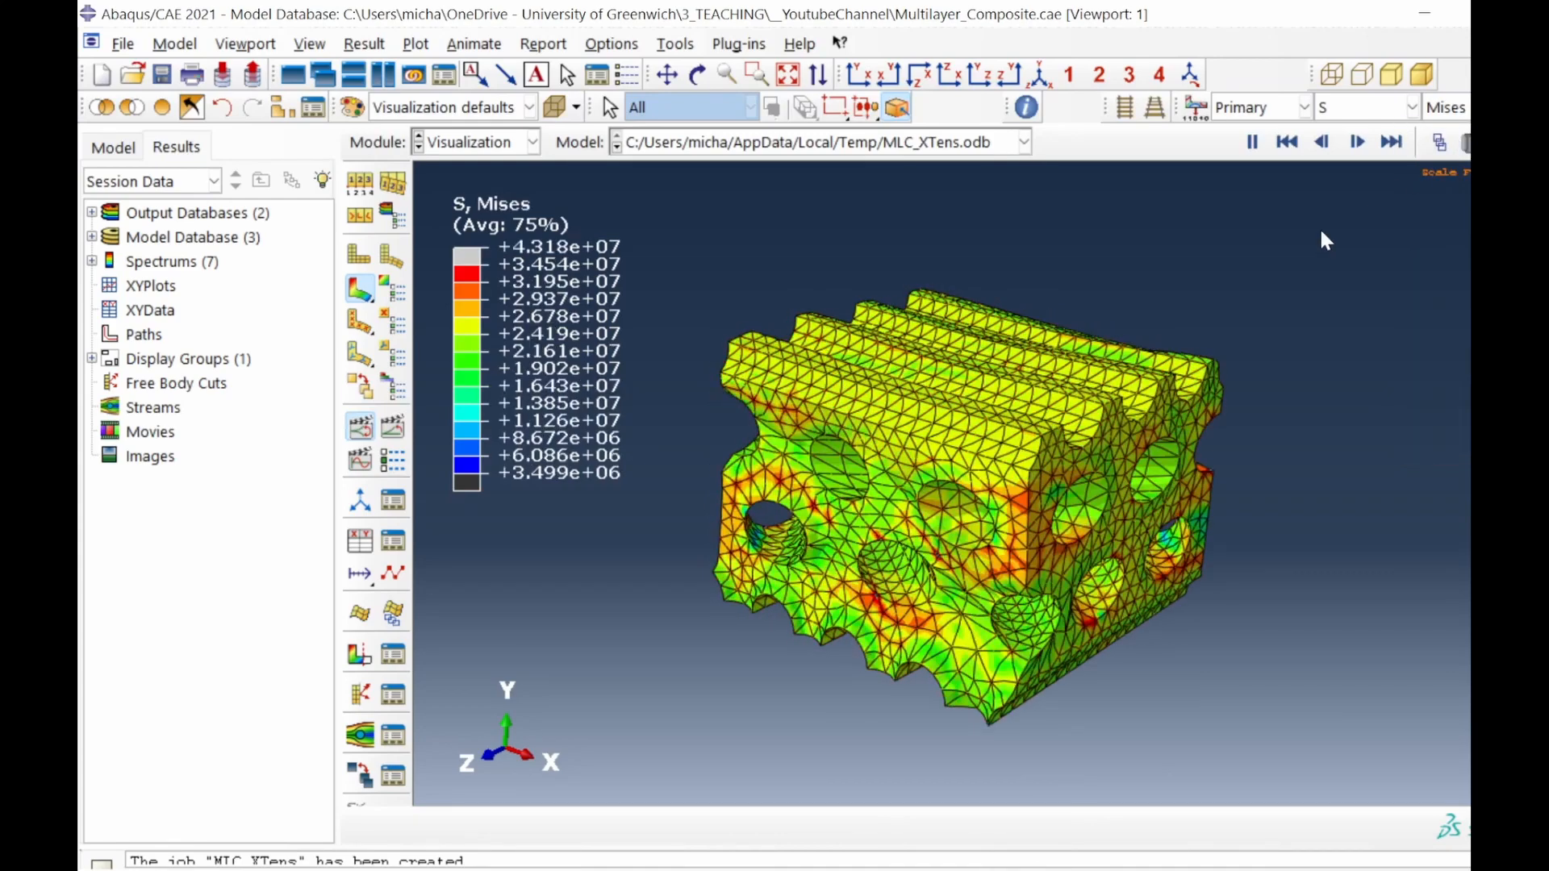
click(361, 432)
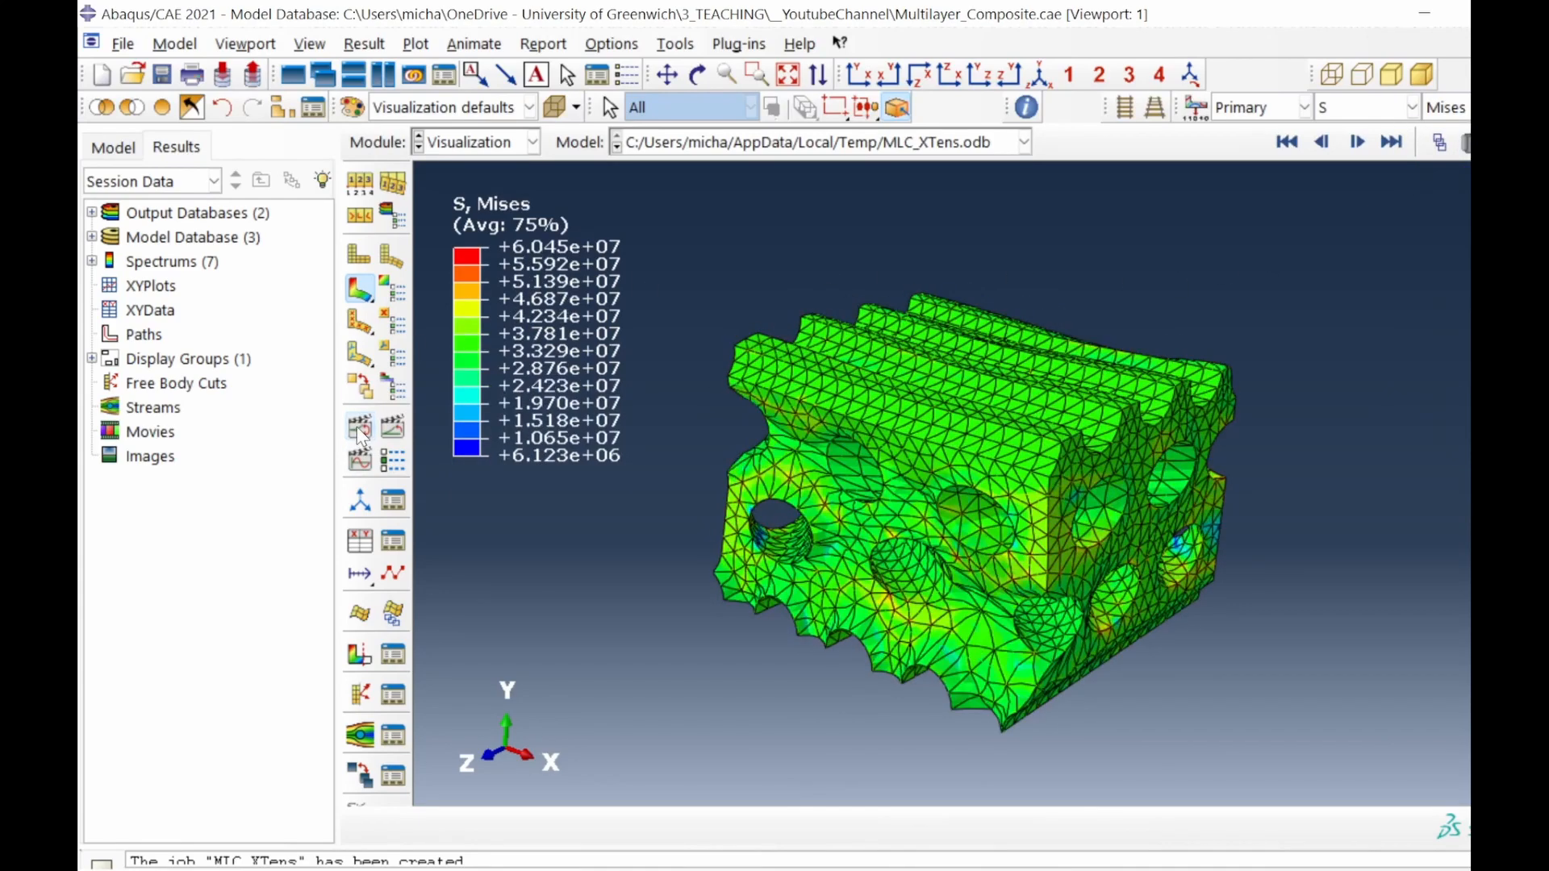
click(361, 432)
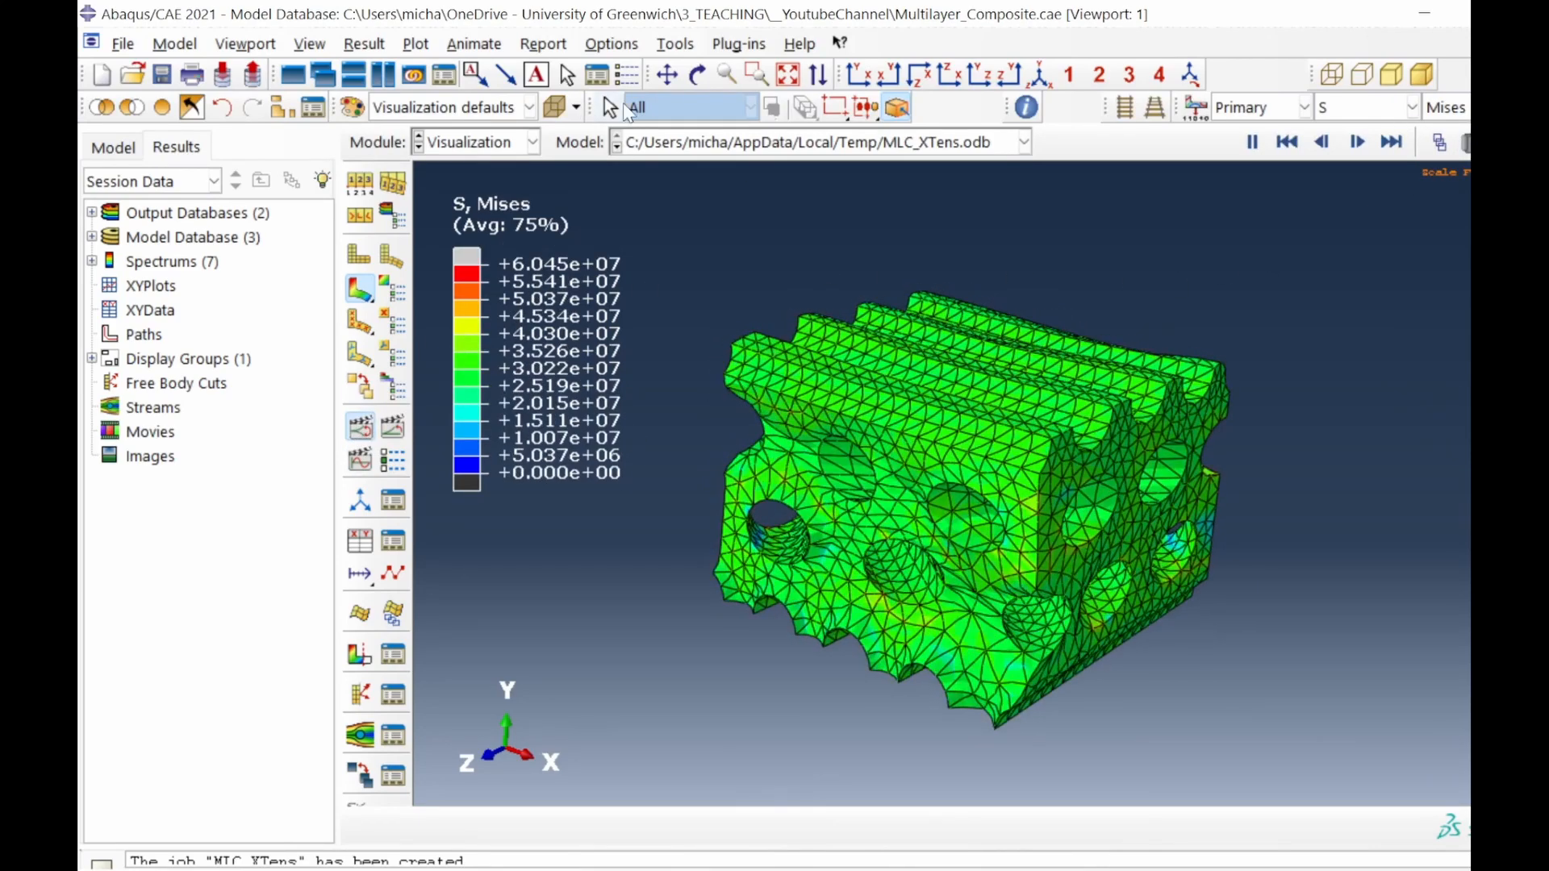
click(699, 74)
drag(1030, 408, 1019, 373)
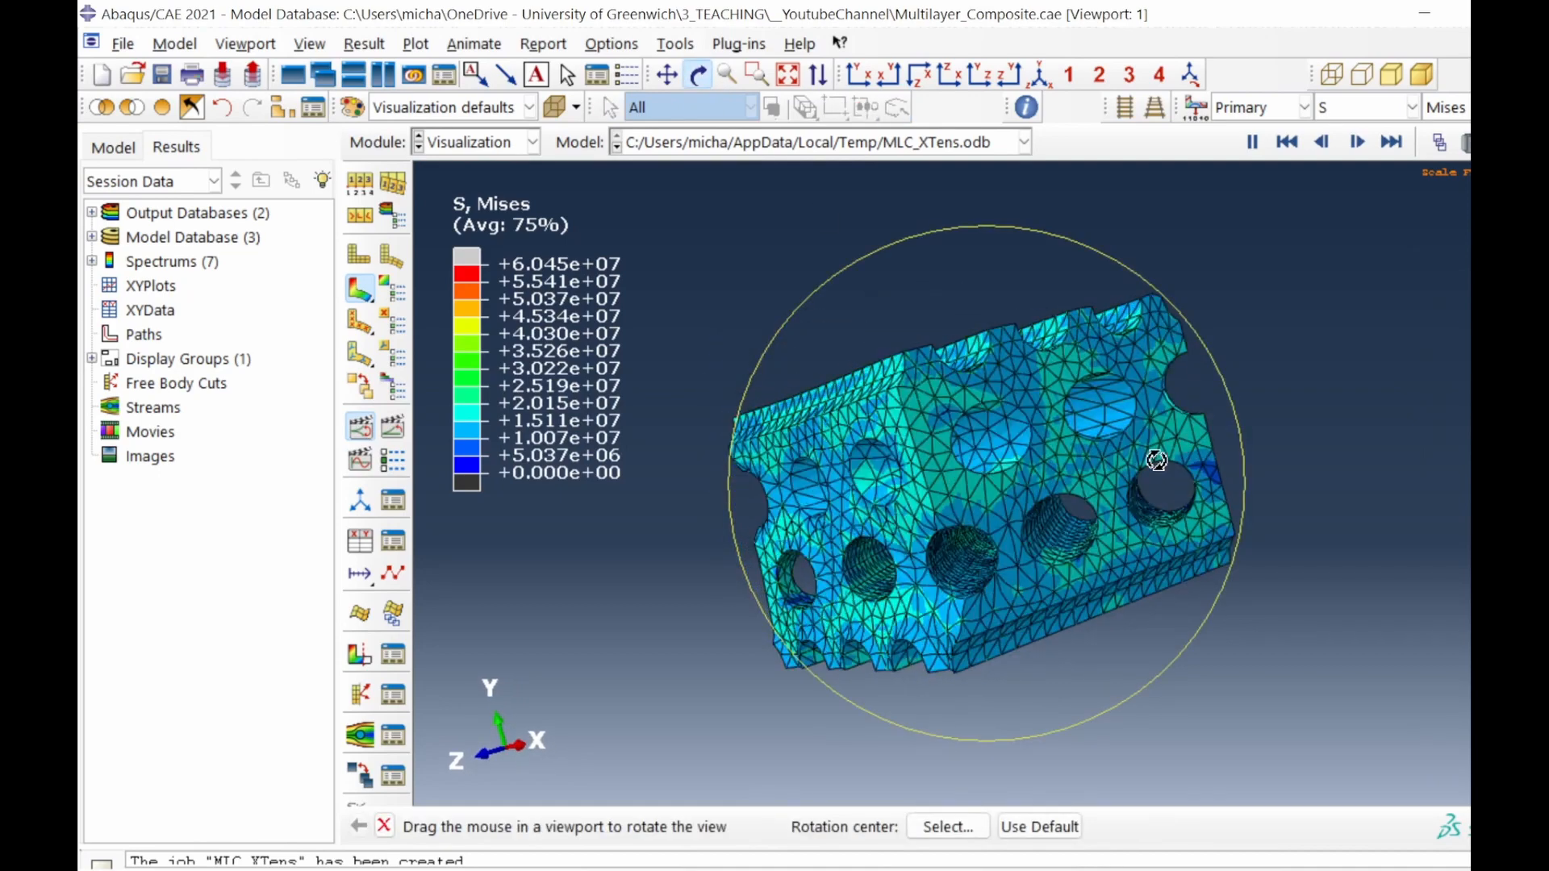
drag(1156, 460, 1177, 427)
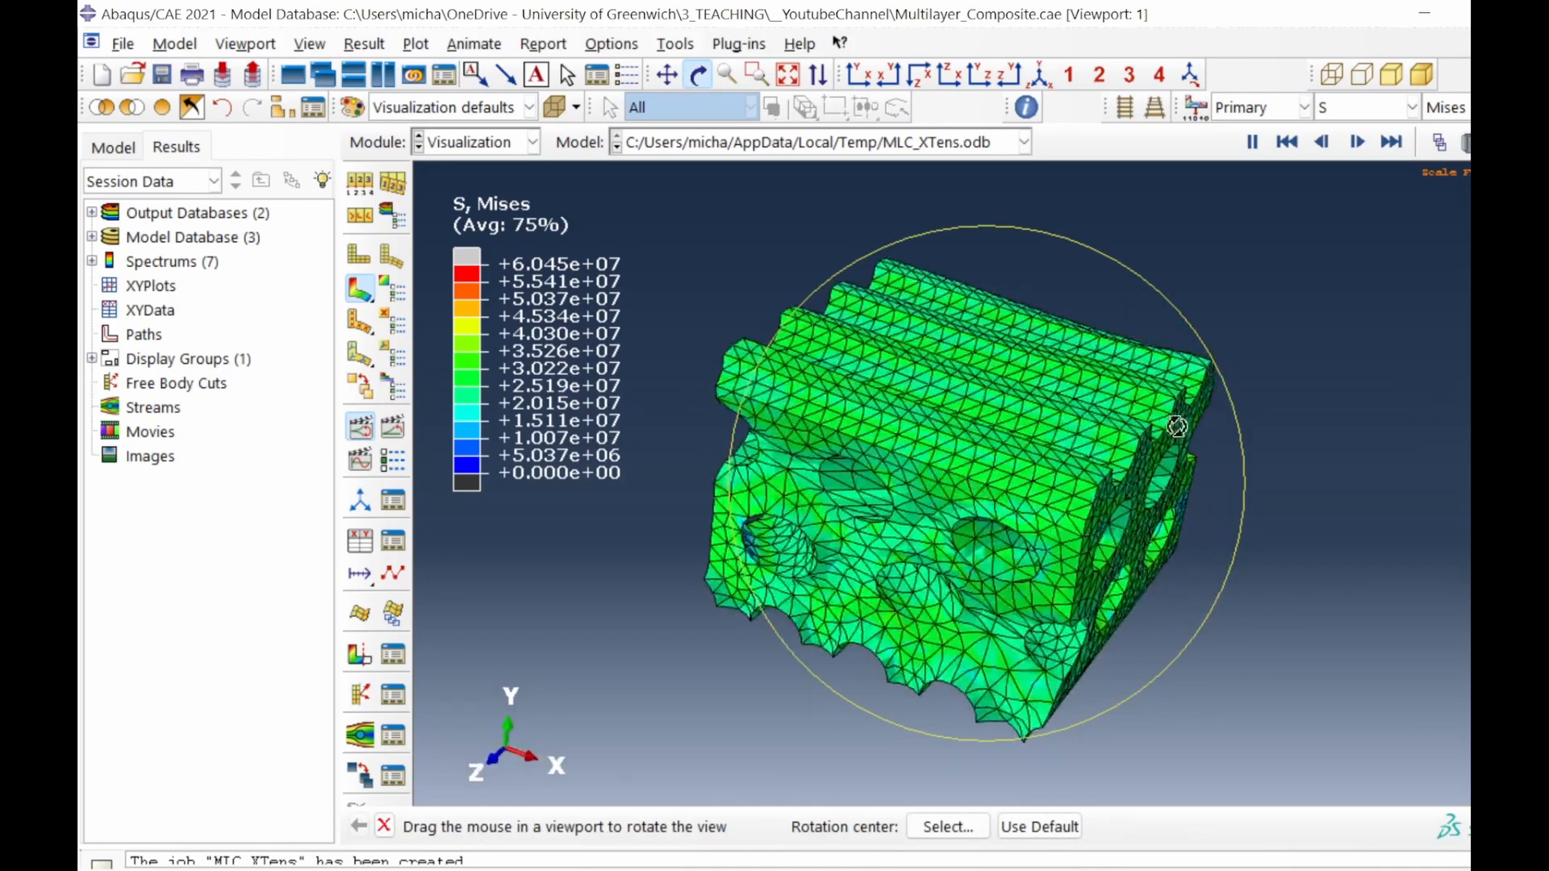
Plot the S11 stress on the matrix, and inspect the static S11 contours of the full composite from several angles.
click(1444, 107)
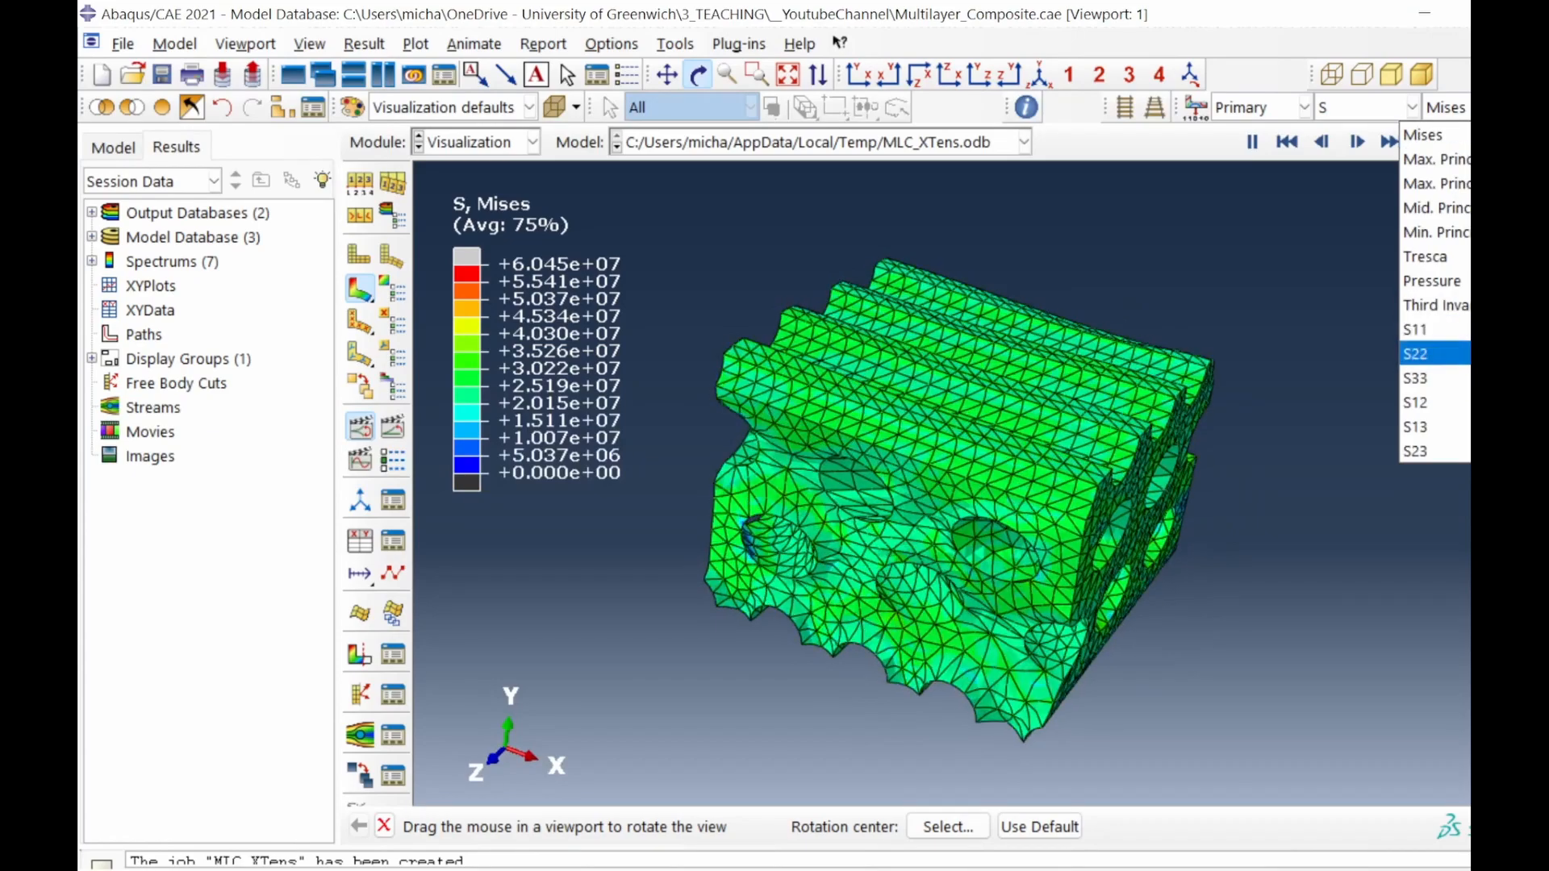
click(1420, 329)
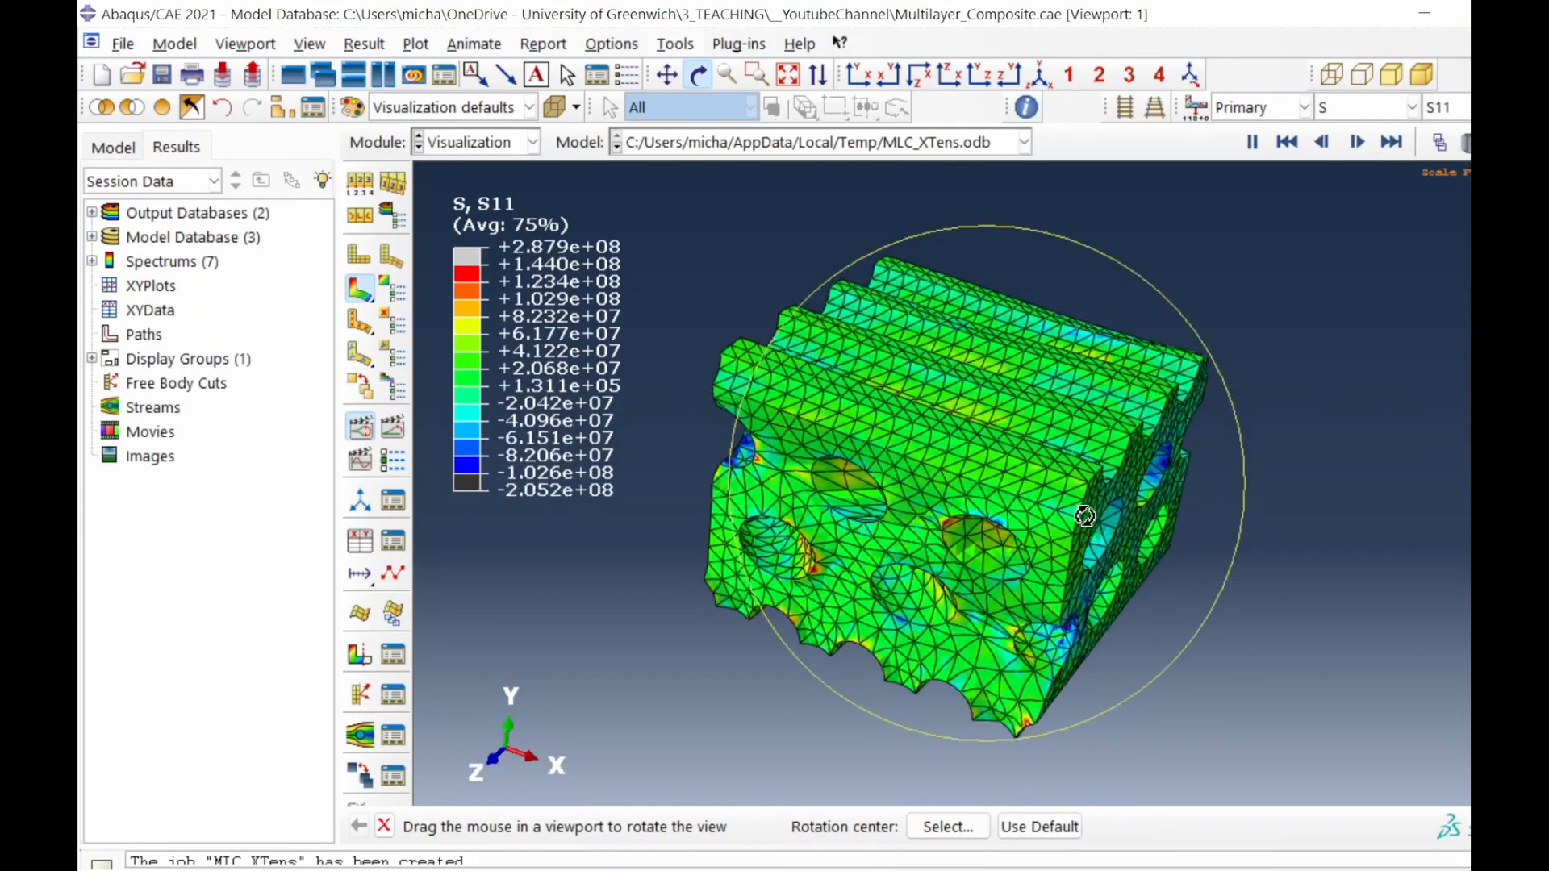
drag(1085, 516, 1020, 300)
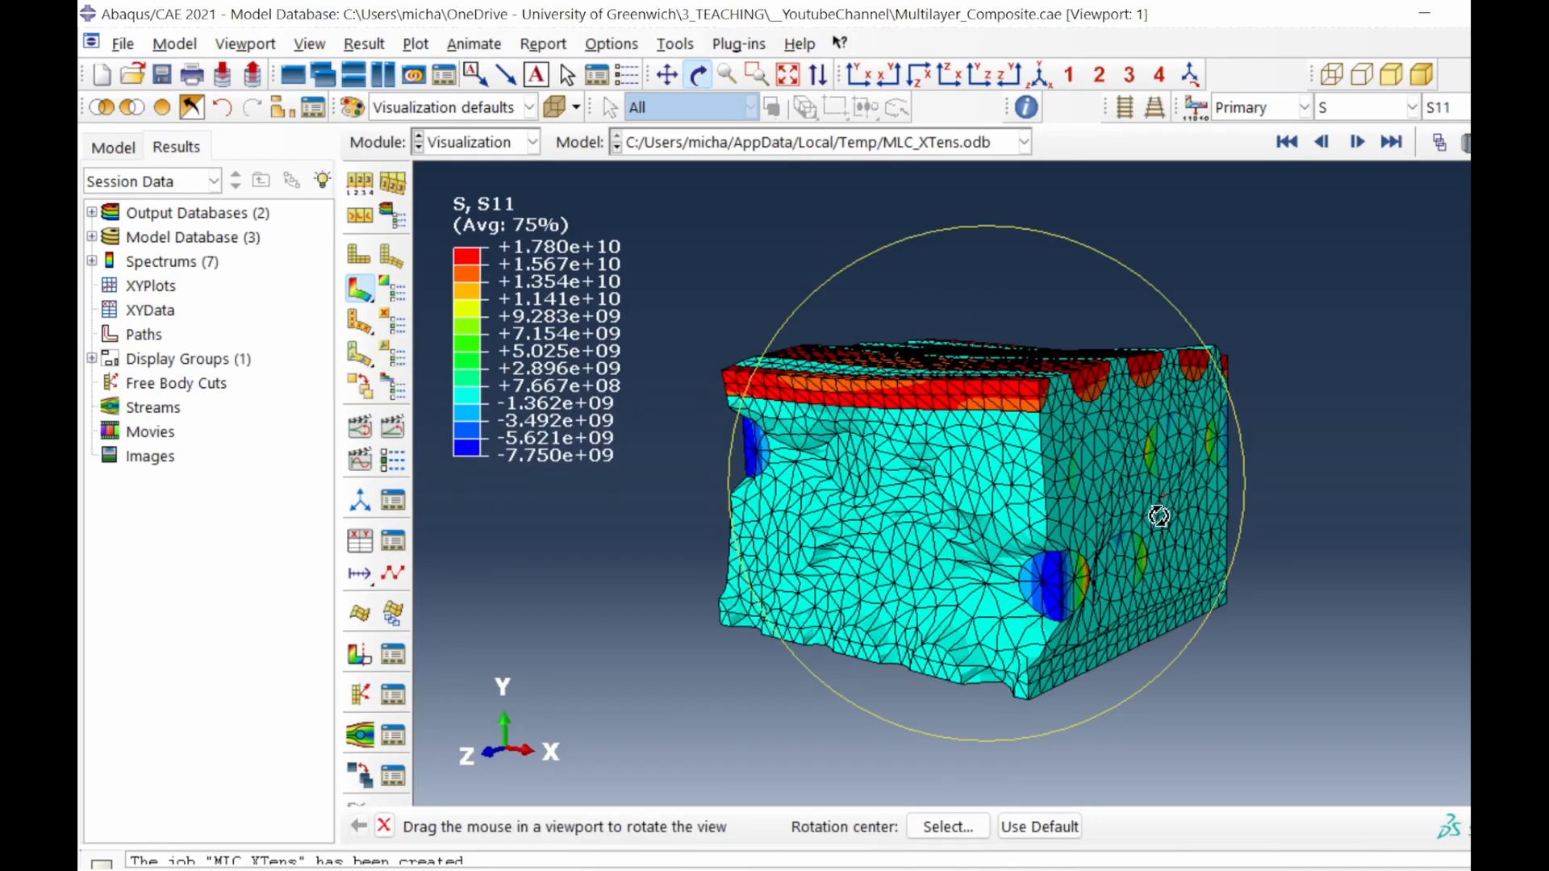
drag(1158, 518, 983, 435)
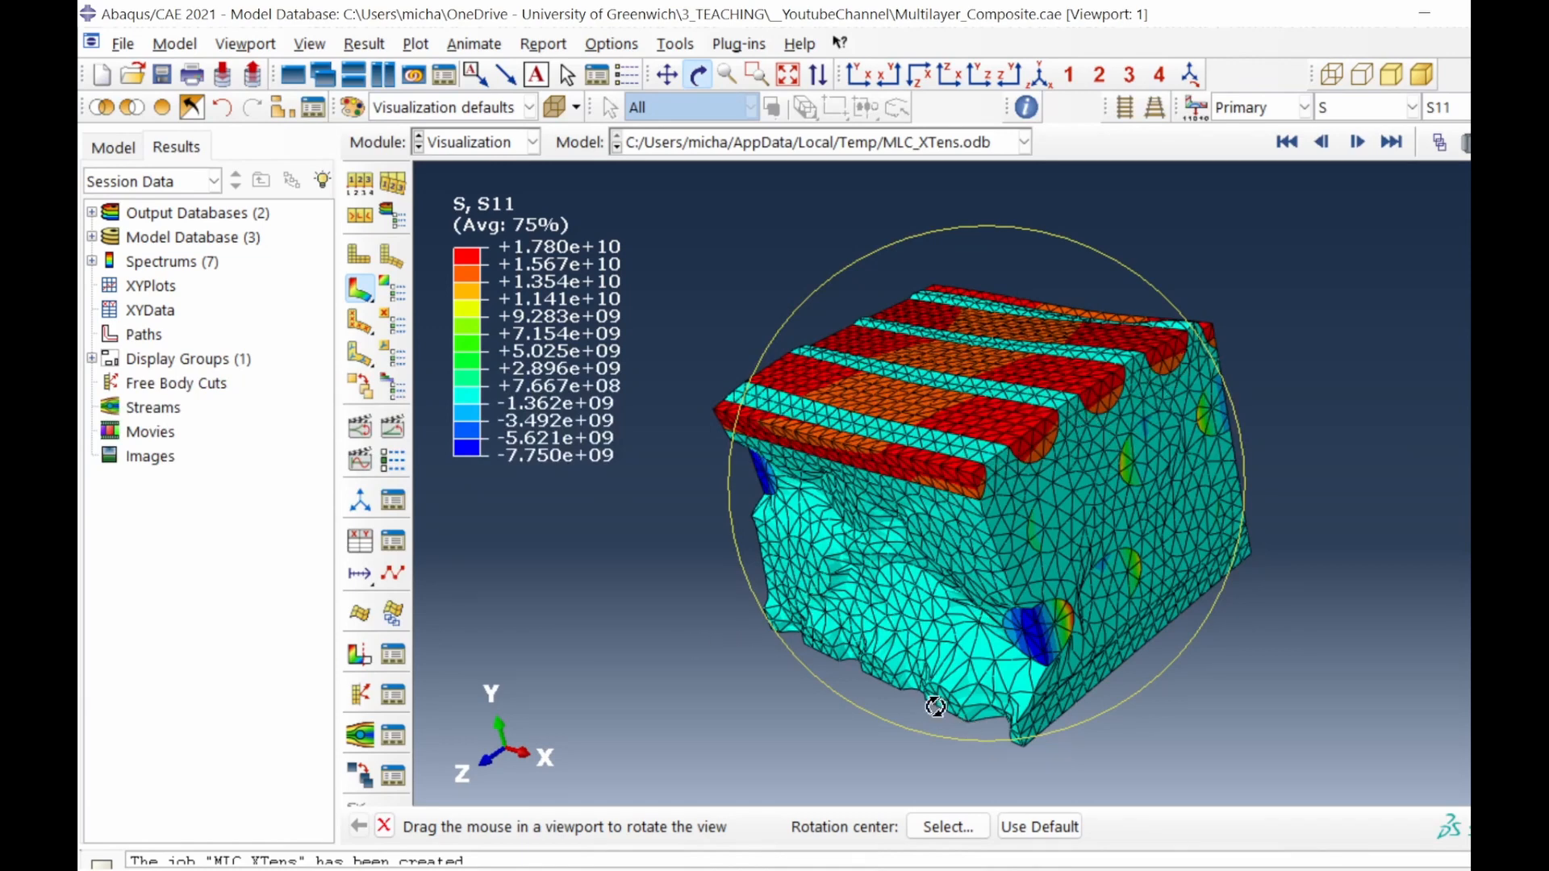
drag(942, 702, 1071, 625)
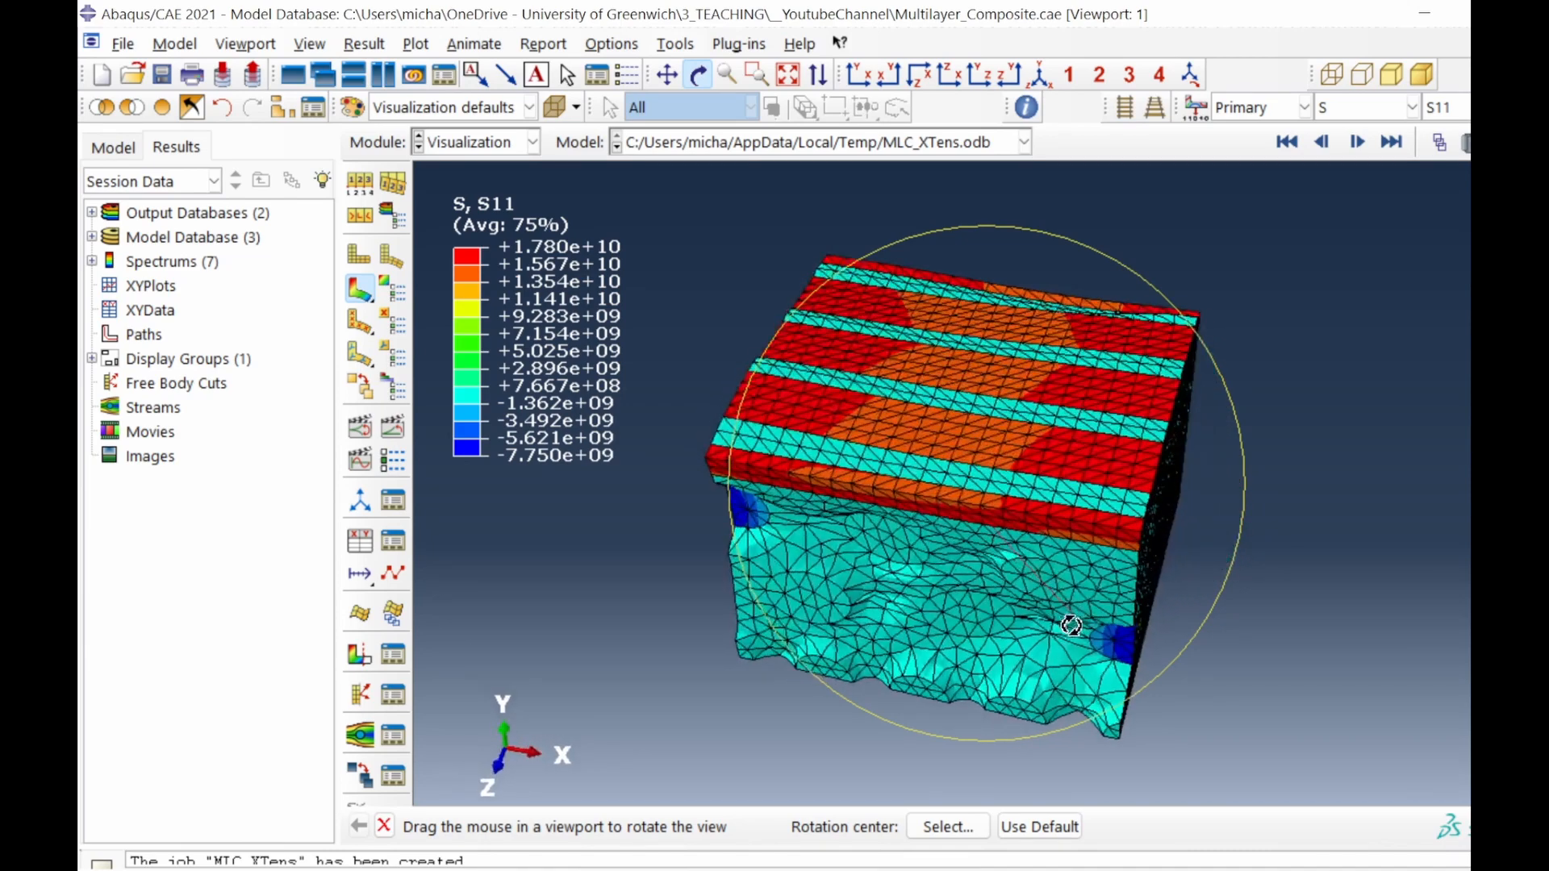
drag(925, 597, 867, 499)
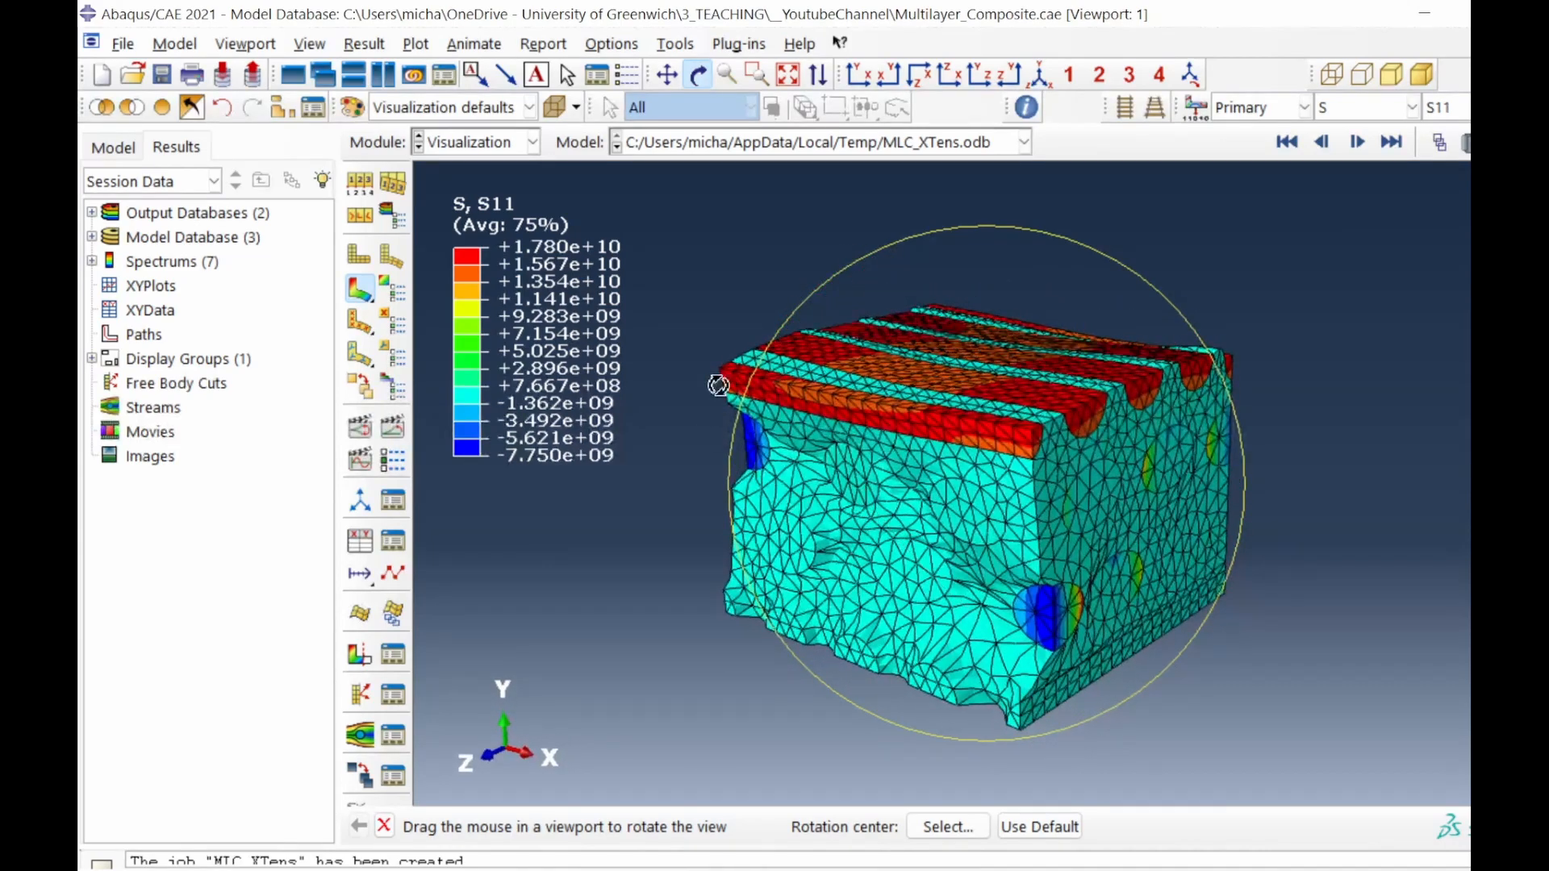
Switch to the MLC_YZShear.odb results and animate the Mises stress contours on the deformed composite.
click(789, 148)
click(797, 190)
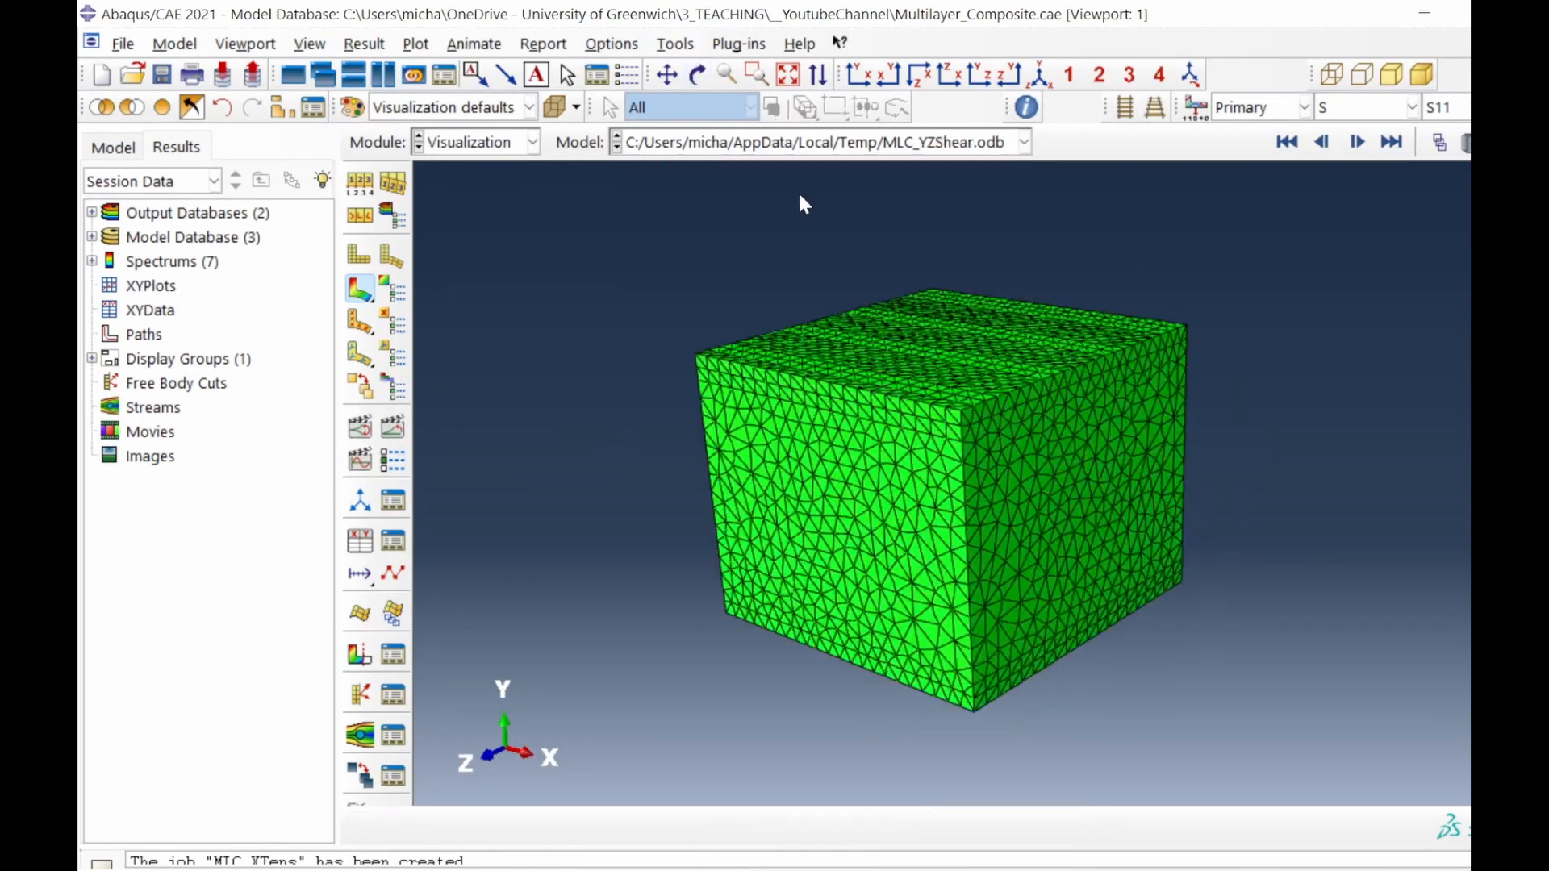
click(360, 289)
click(360, 425)
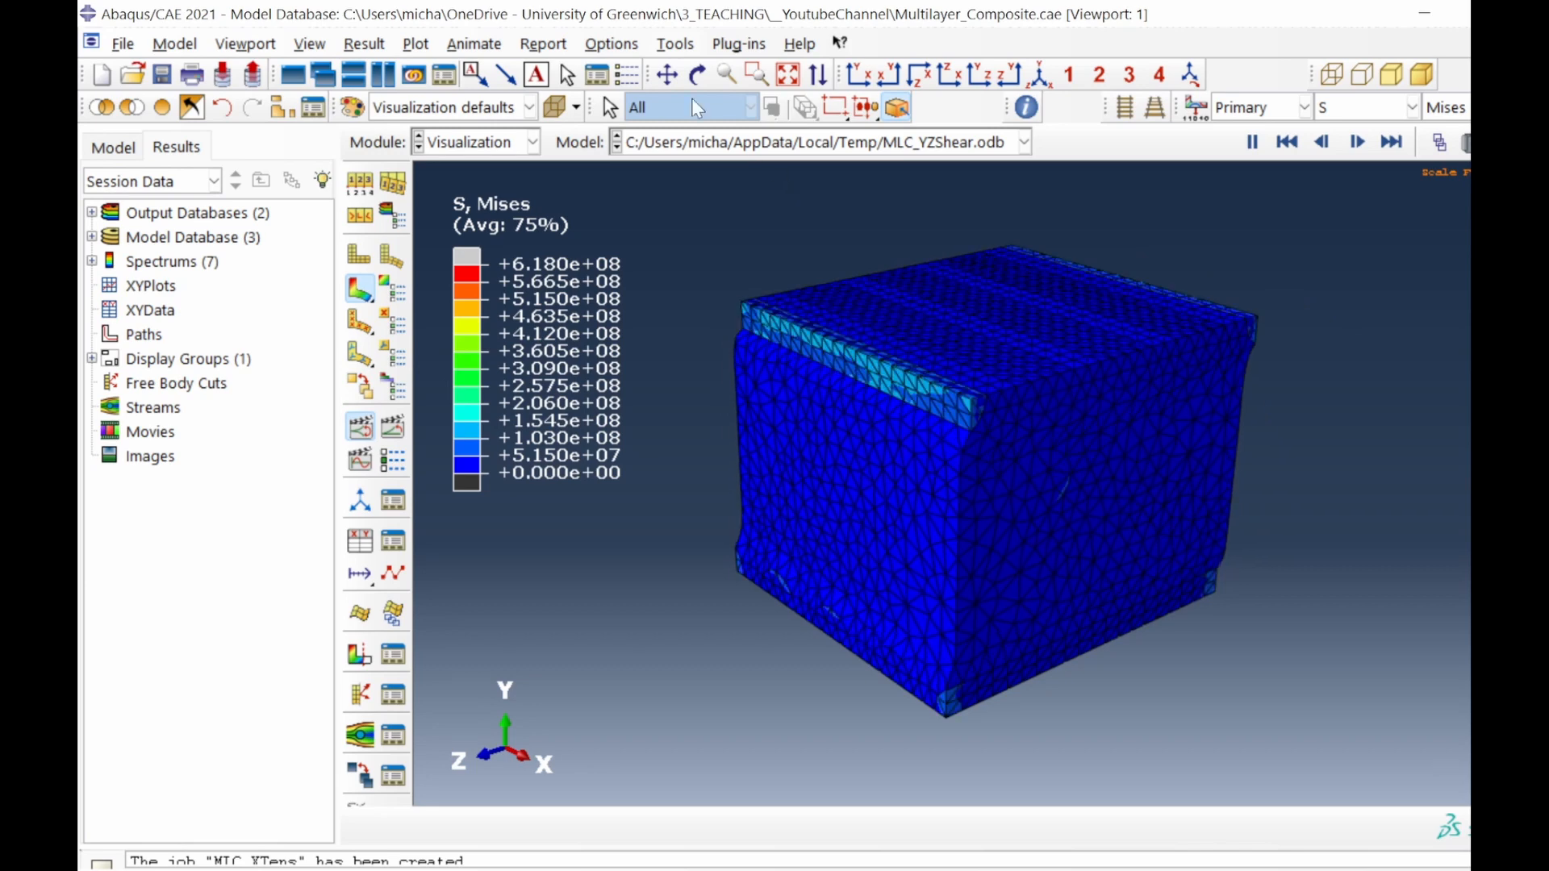
Inspect the animated Mises contours on the sheared composite from the side, and plot the S23 shear stress.
click(698, 75)
drag(1047, 519, 1009, 484)
drag(1040, 398, 1076, 402)
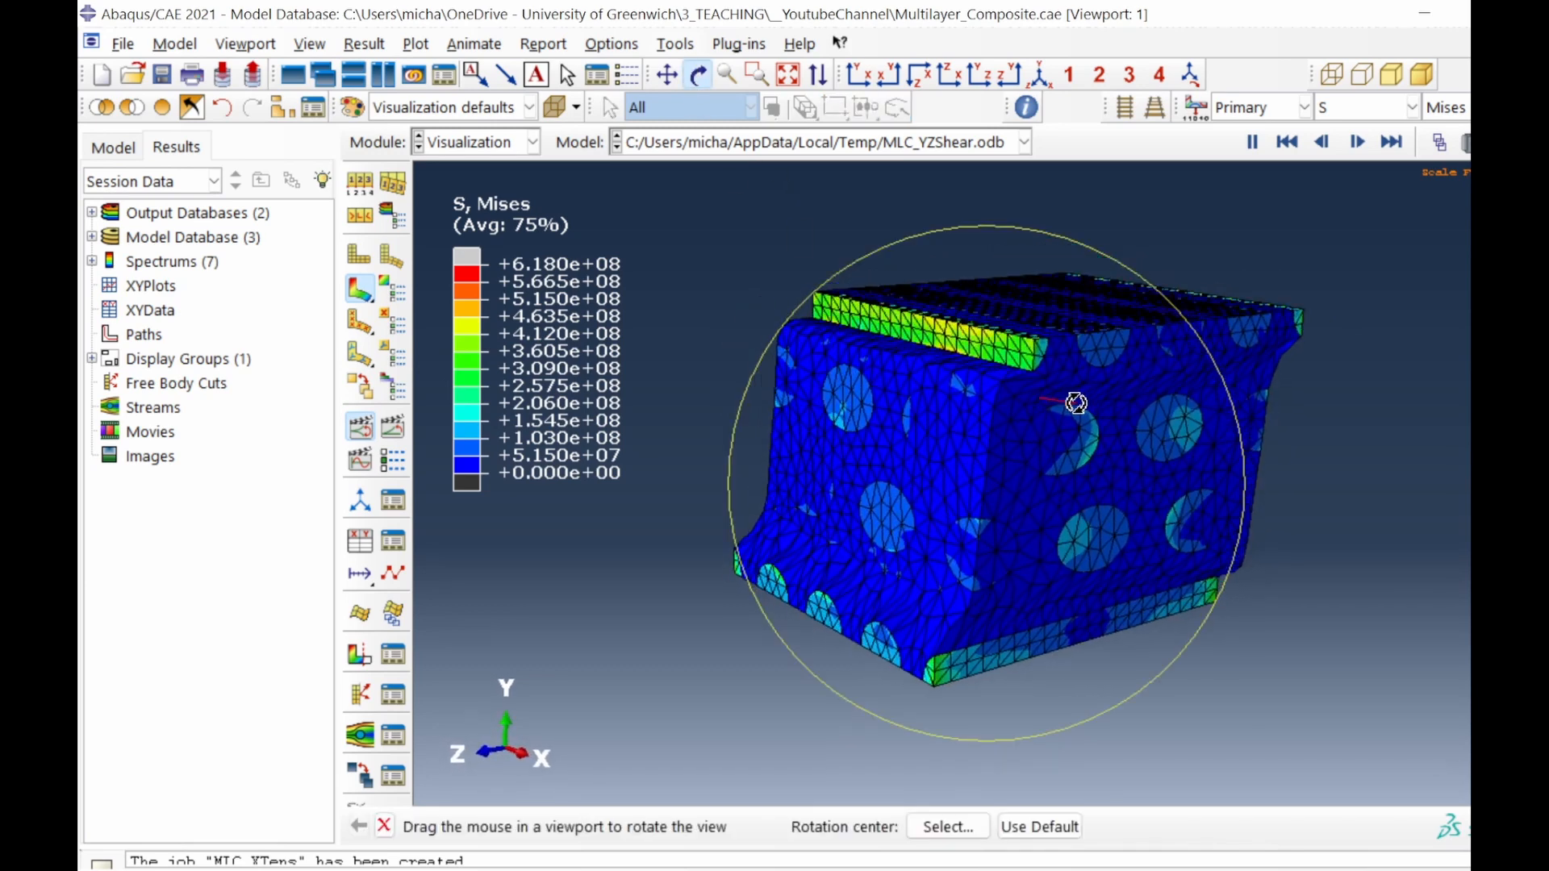
click(1463, 114)
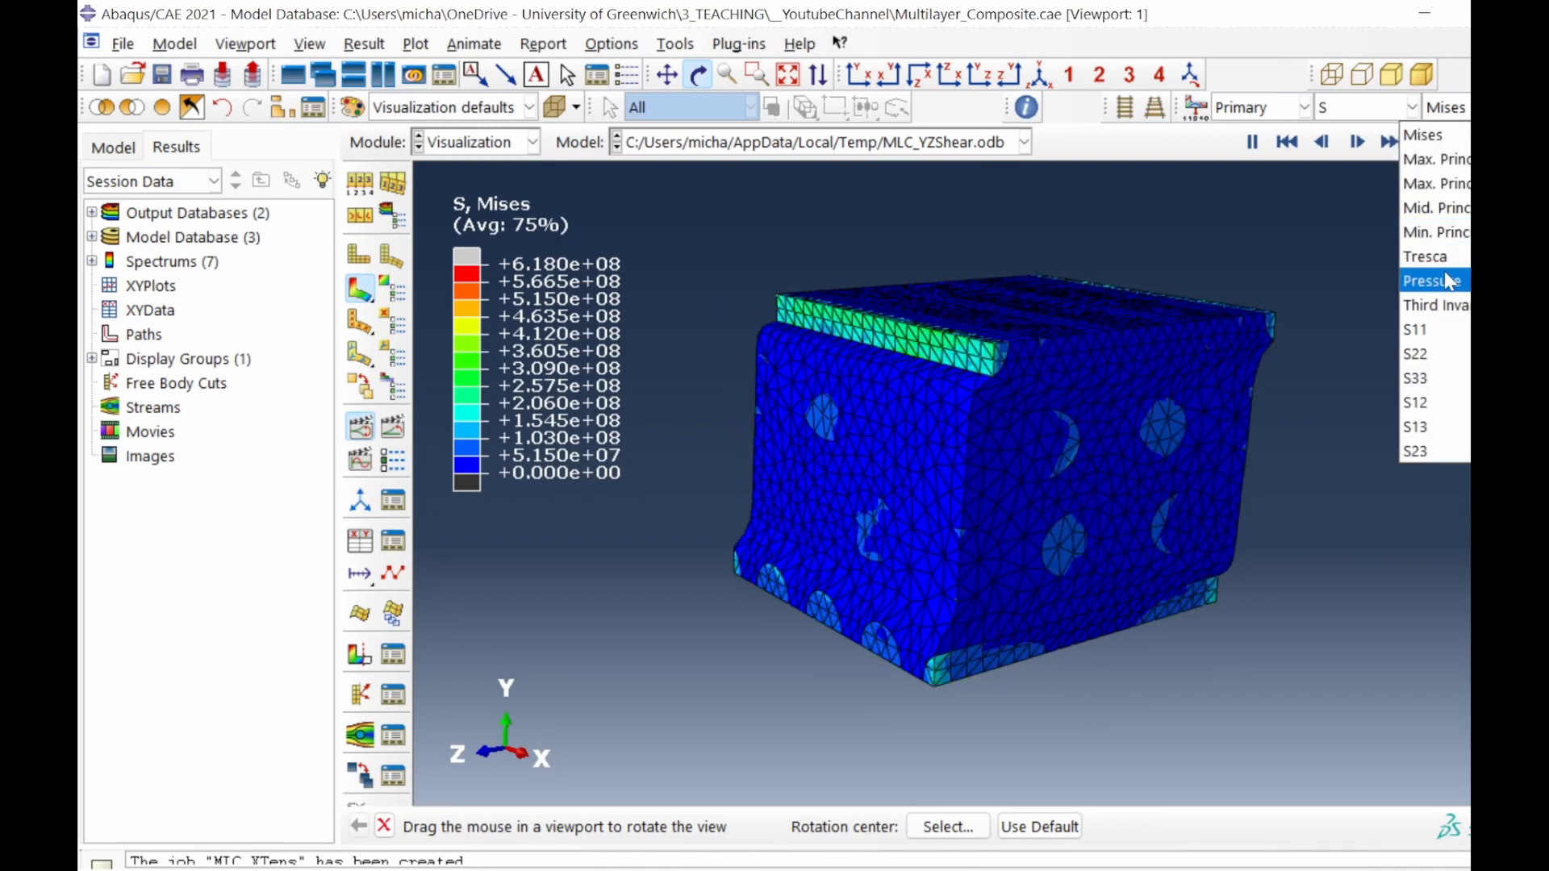
click(1421, 451)
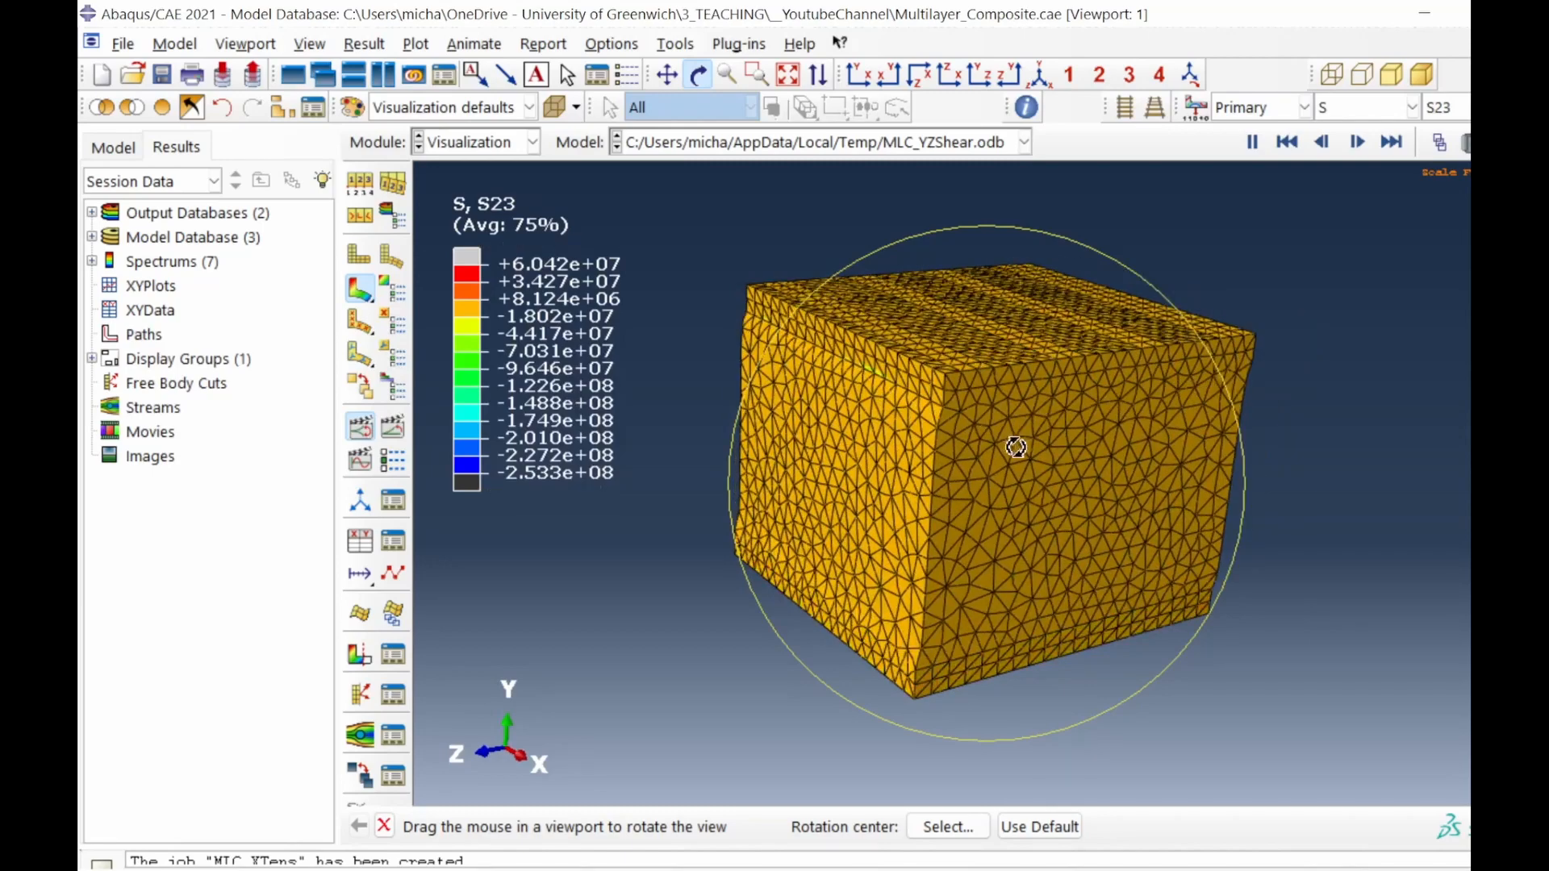
Plot the maximum principal plastic strain PE on the sheared composite and examine its distribution from several sides.
click(1376, 110)
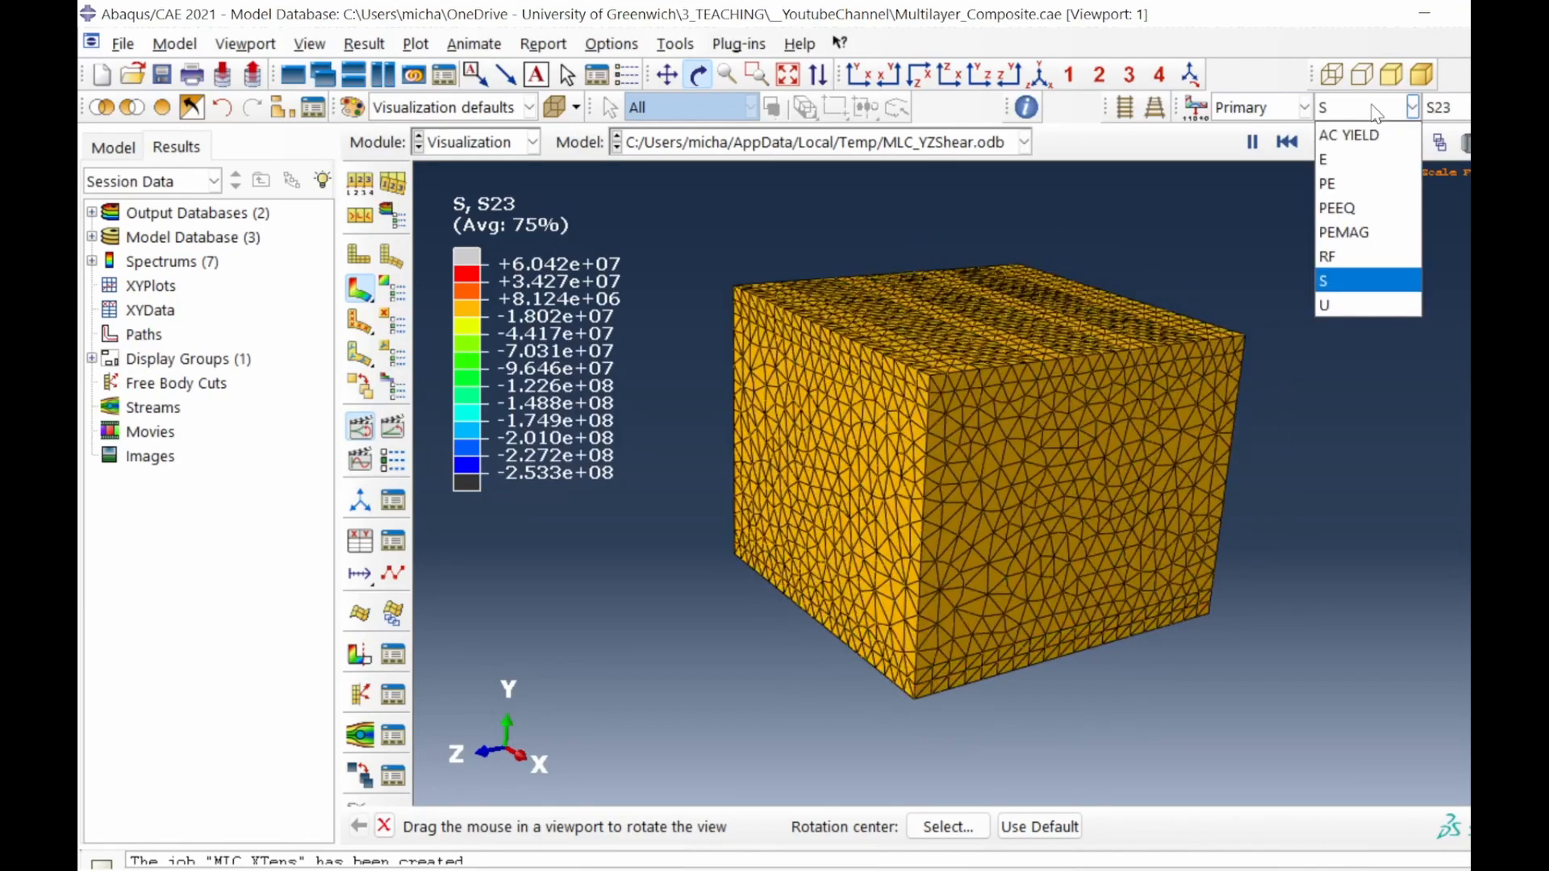
click(1357, 187)
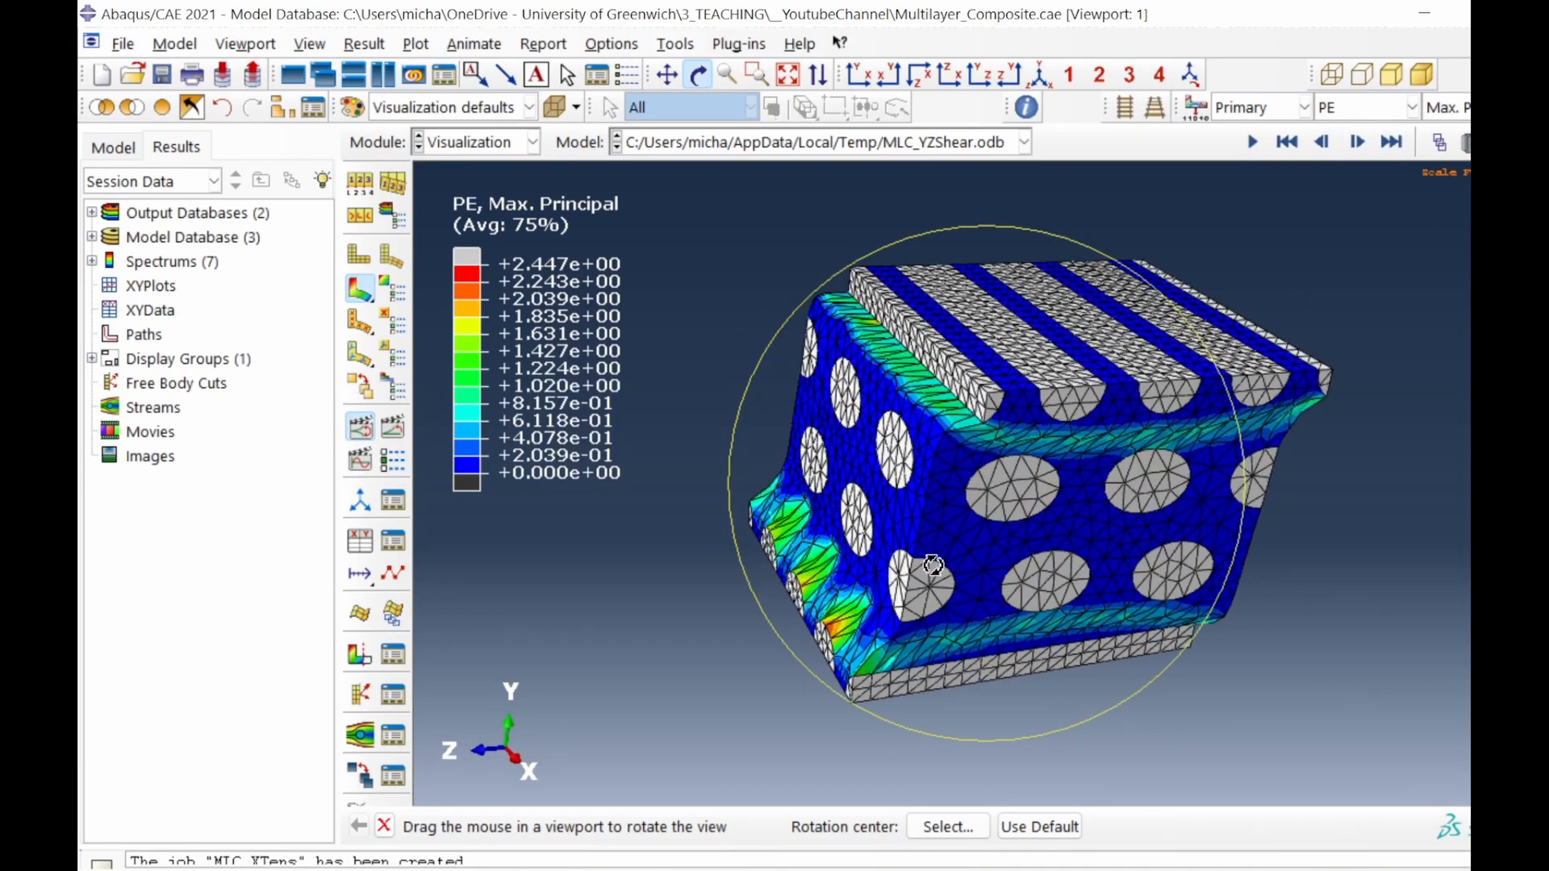
drag(877, 630, 1278, 326)
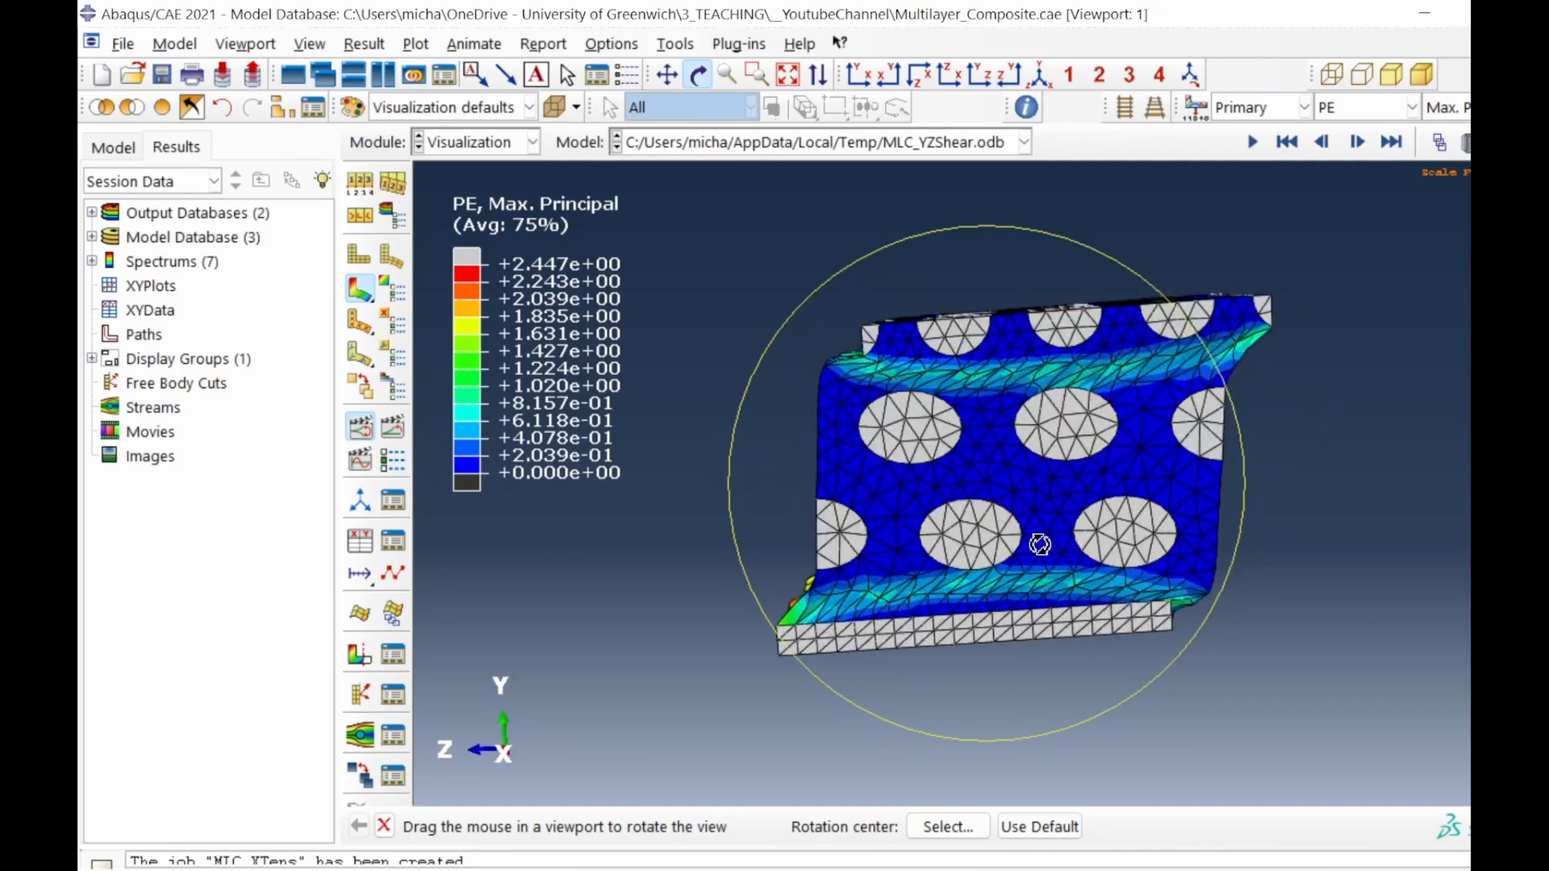
drag(869, 595, 992, 441)
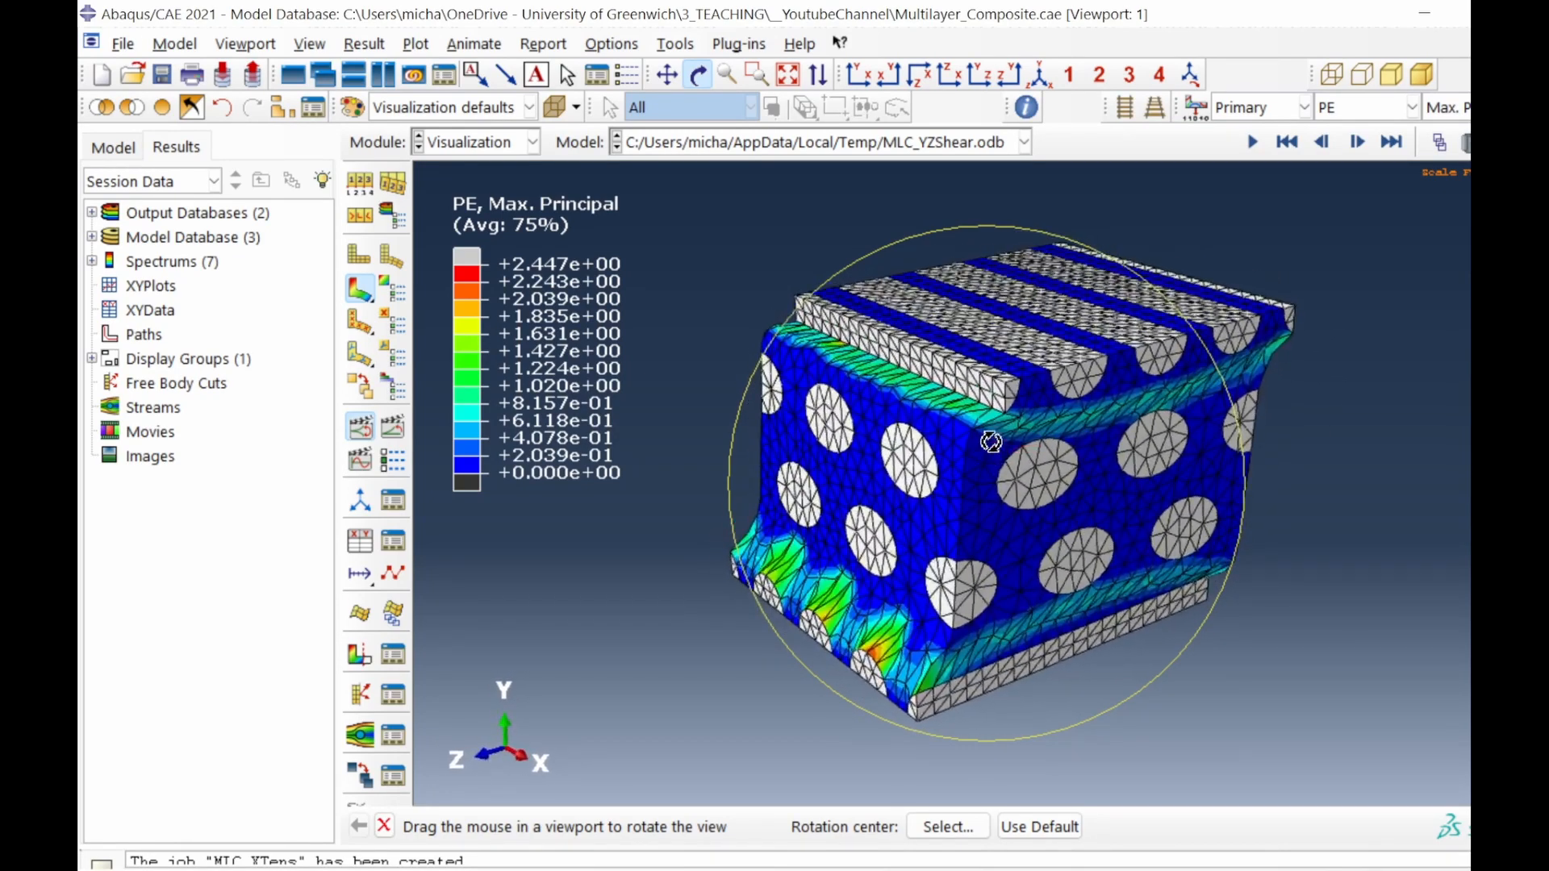
Return the contours to Mises stress and remove the matrix material from the display to leave only the fibres.
click(1370, 112)
click(1341, 280)
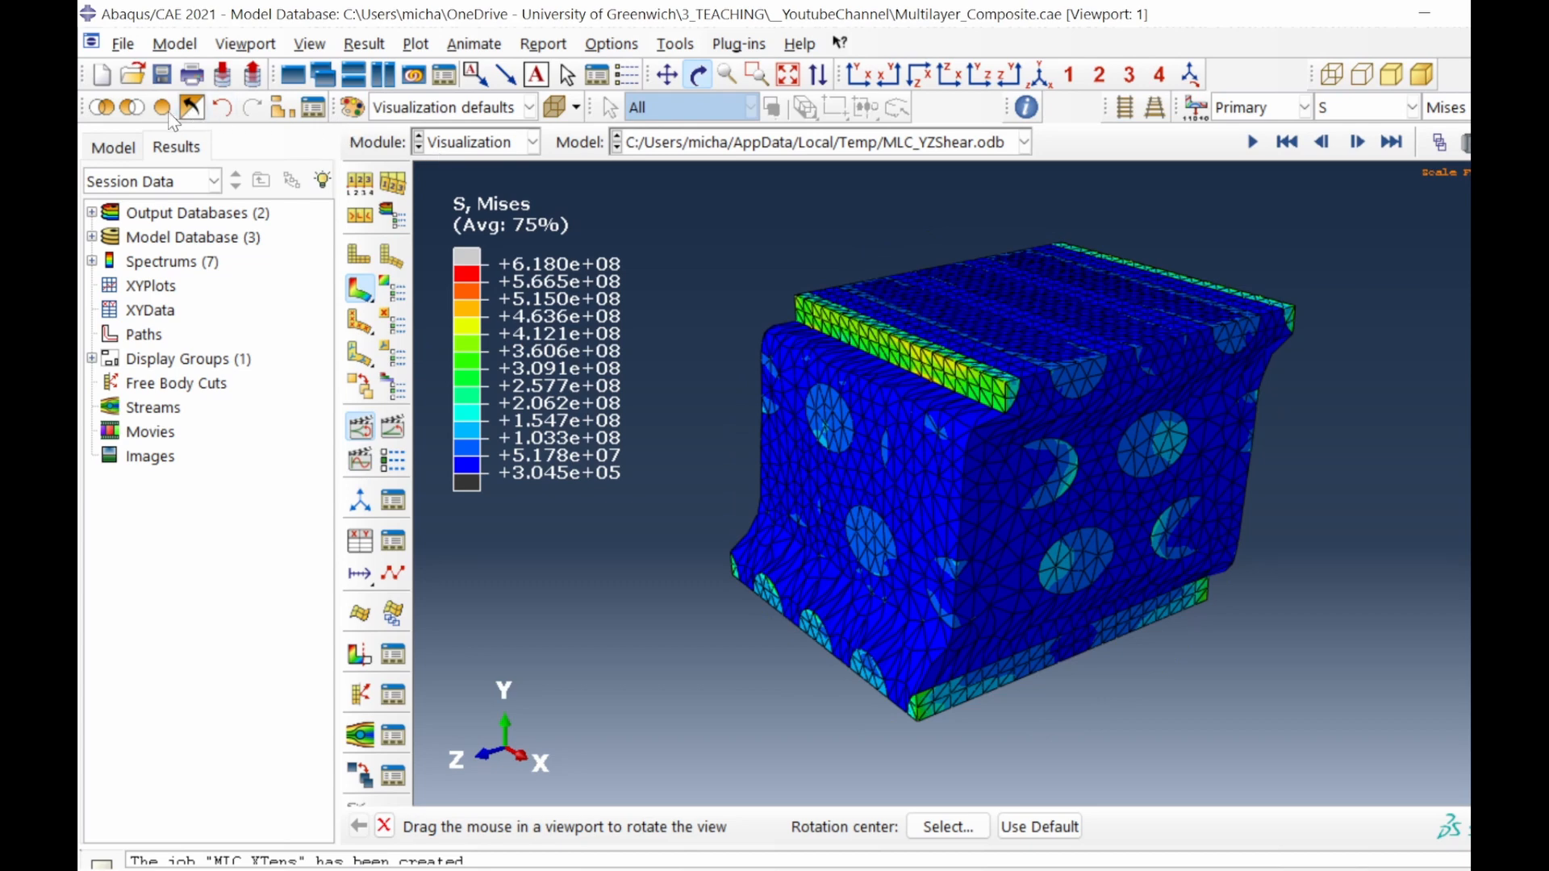
click(133, 109)
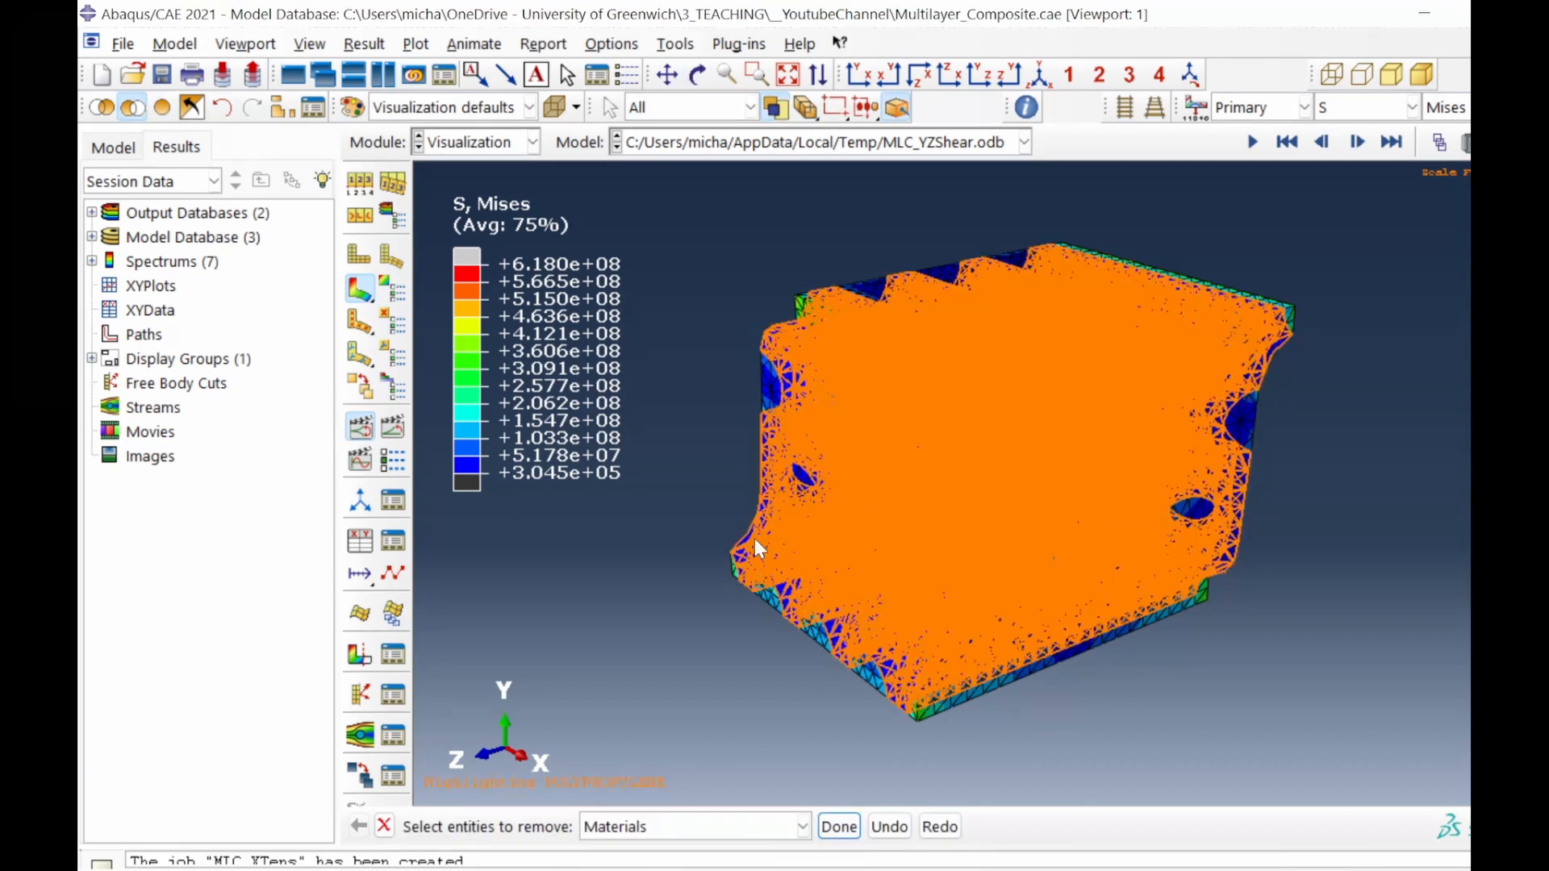
click(750, 550)
click(839, 826)
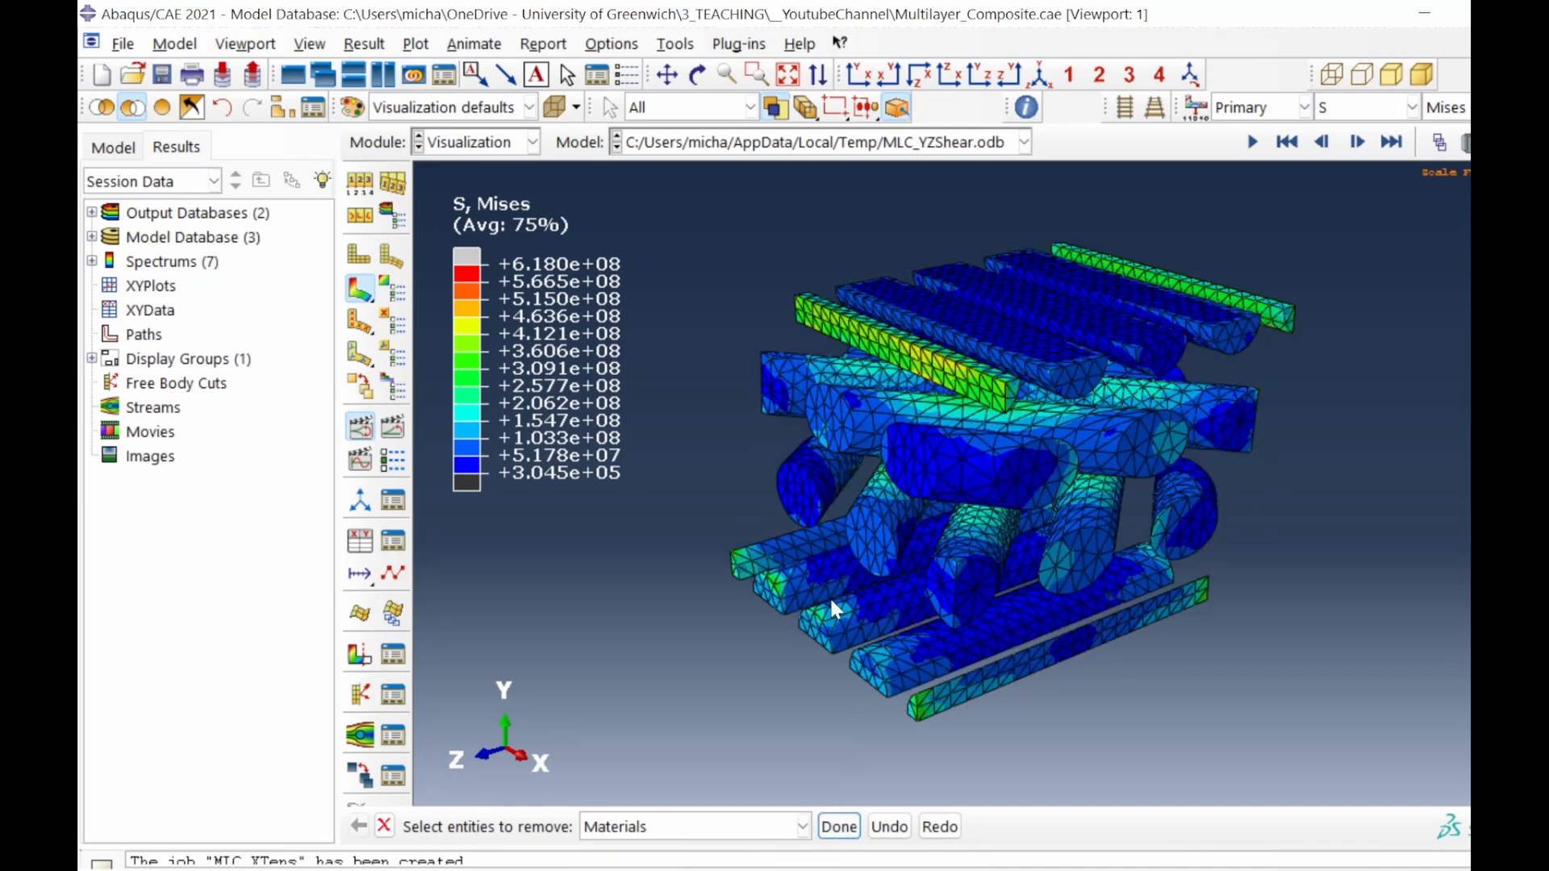
Animate the Mises stress on the fibres under YZ shear and inspect the fibre layers from the side.
click(360, 429)
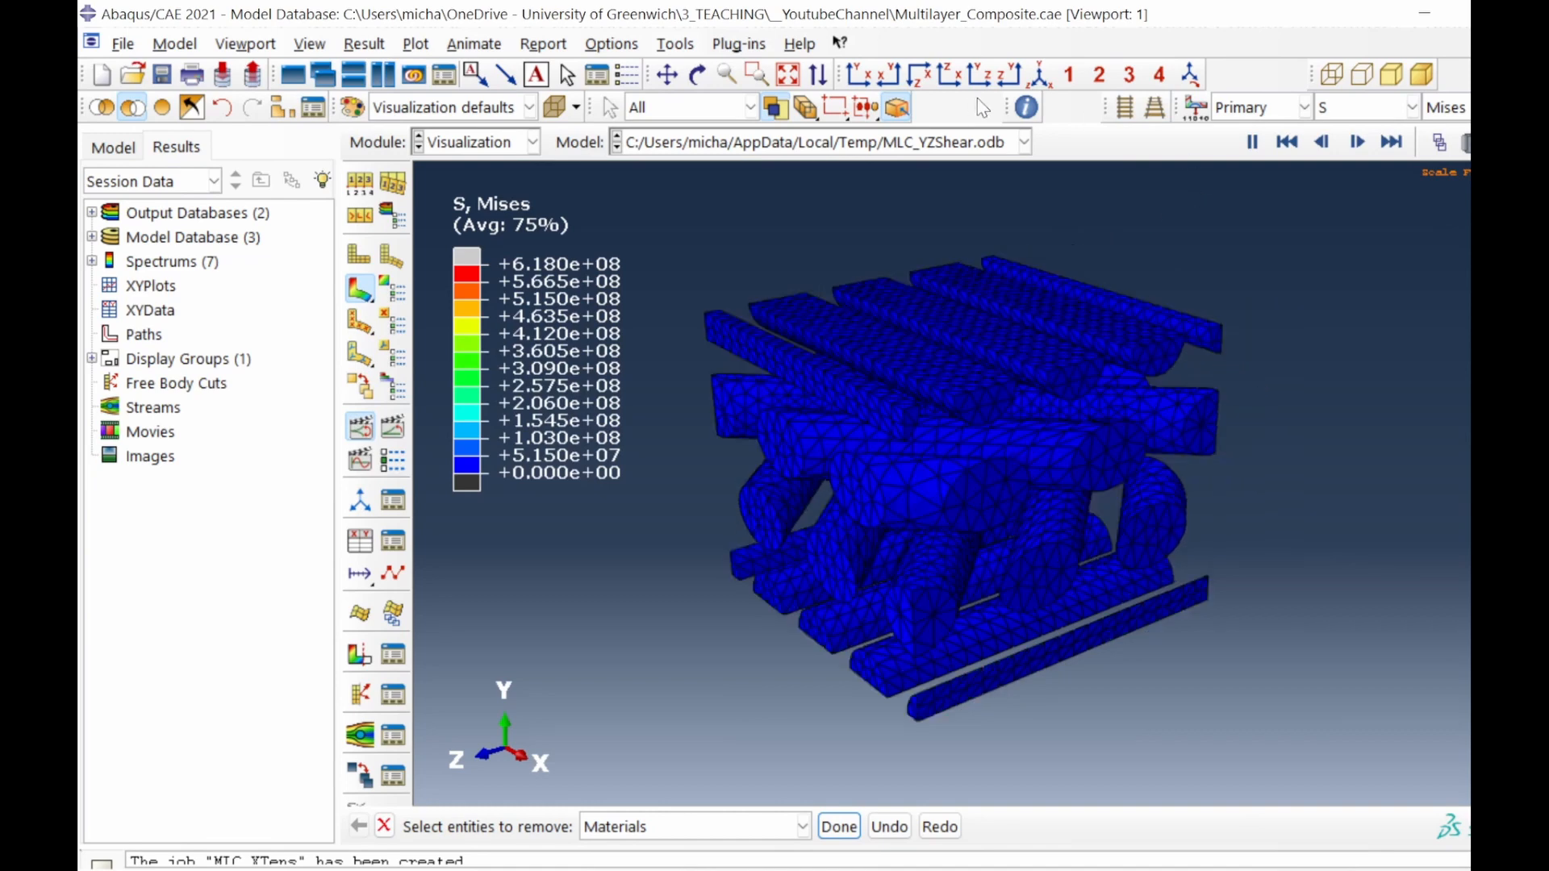
click(698, 75)
drag(992, 379, 839, 569)
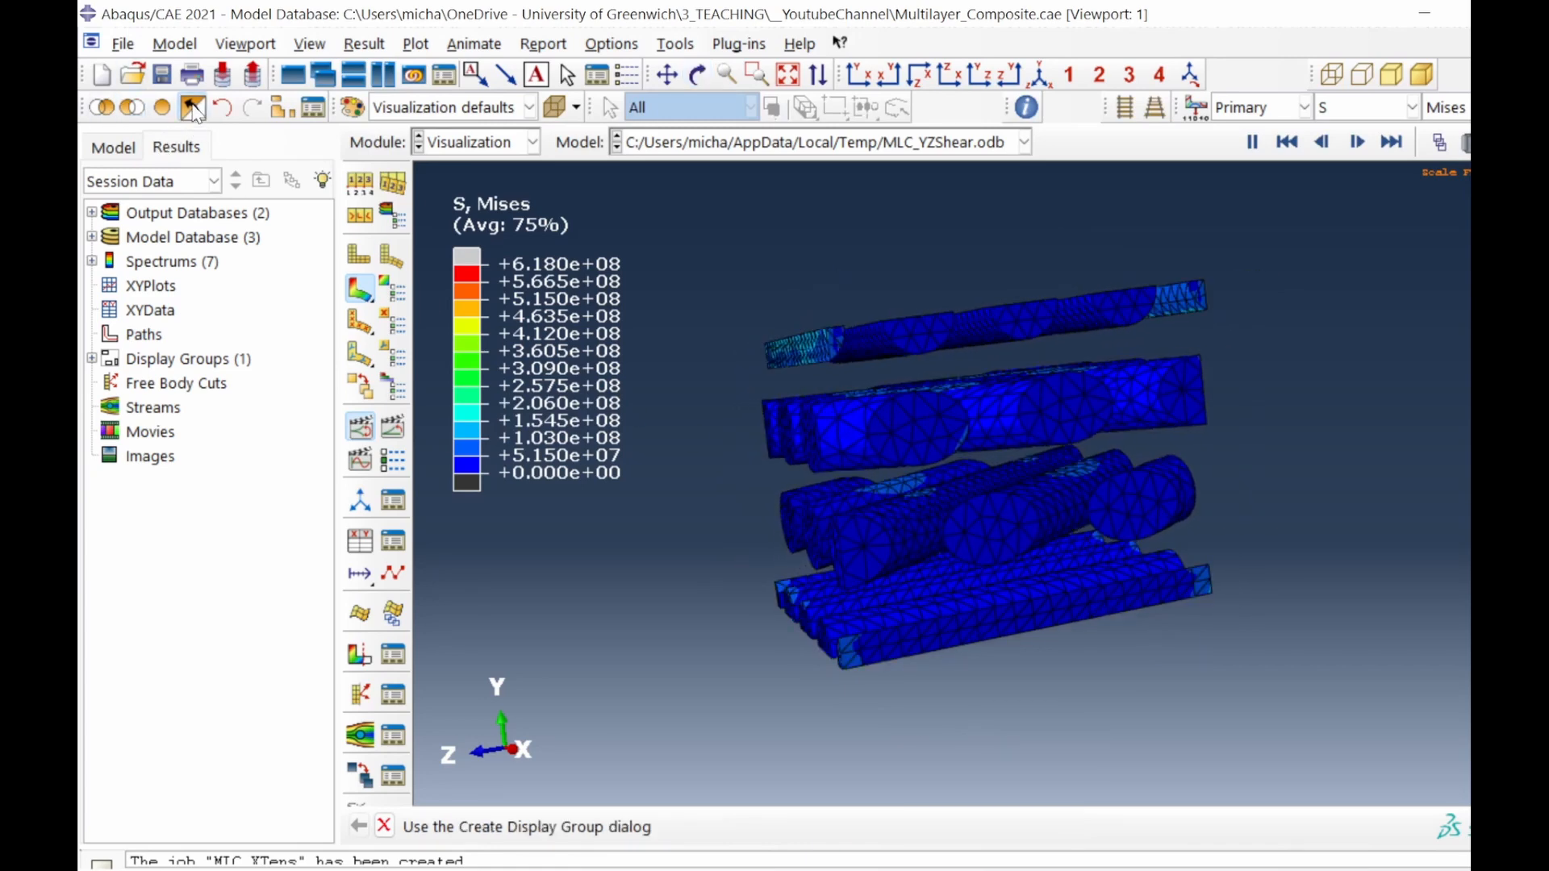
Display only the matrix, restart the animation to rescale its Mises contours, and inspect it from another angle.
click(897, 107)
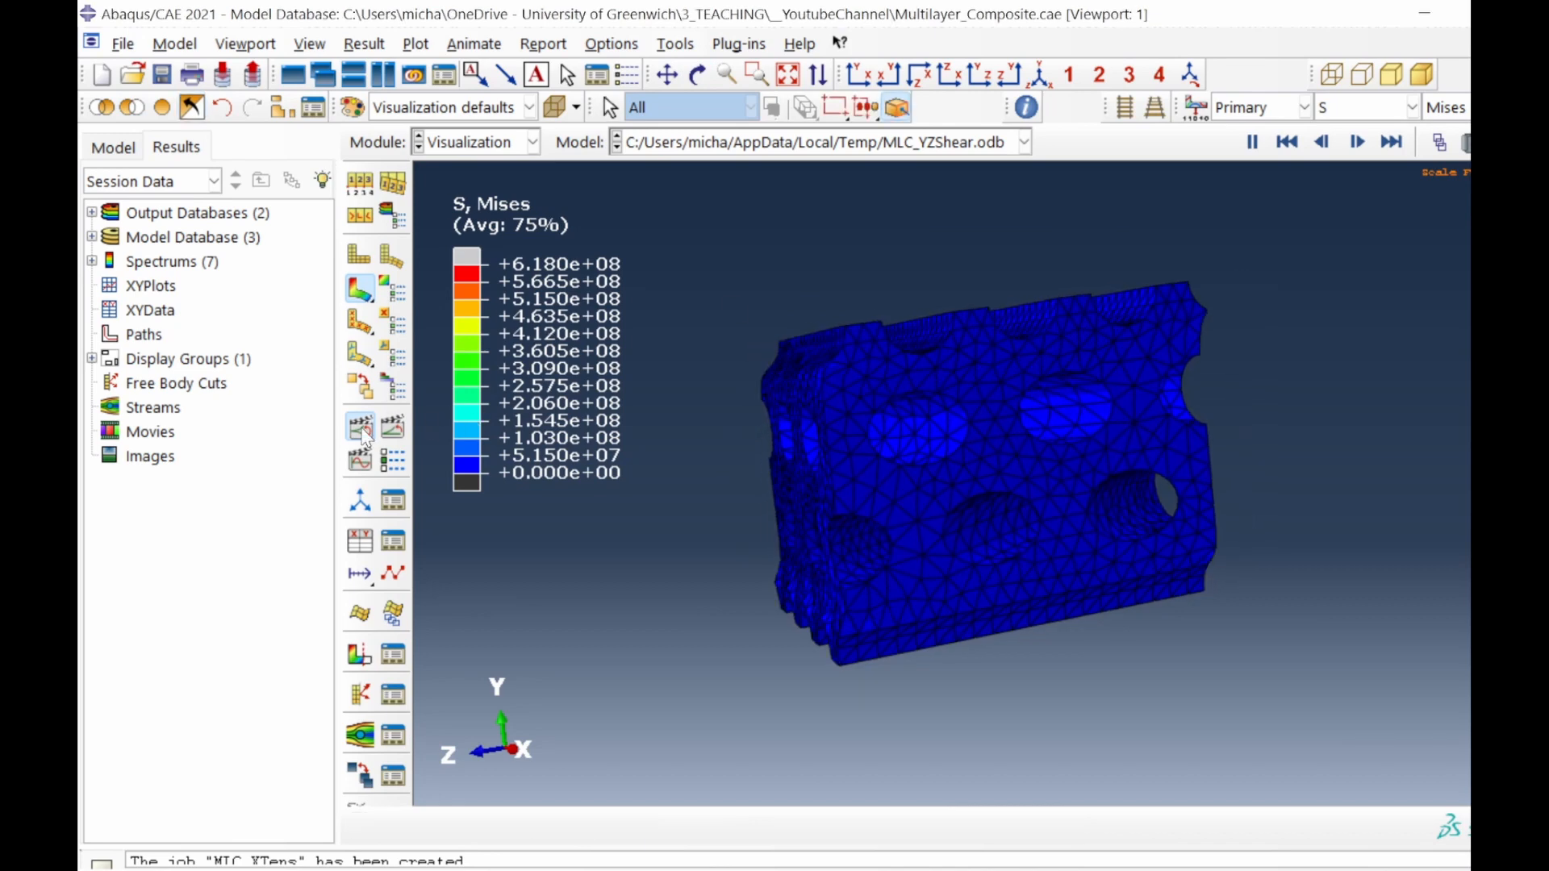
click(361, 431)
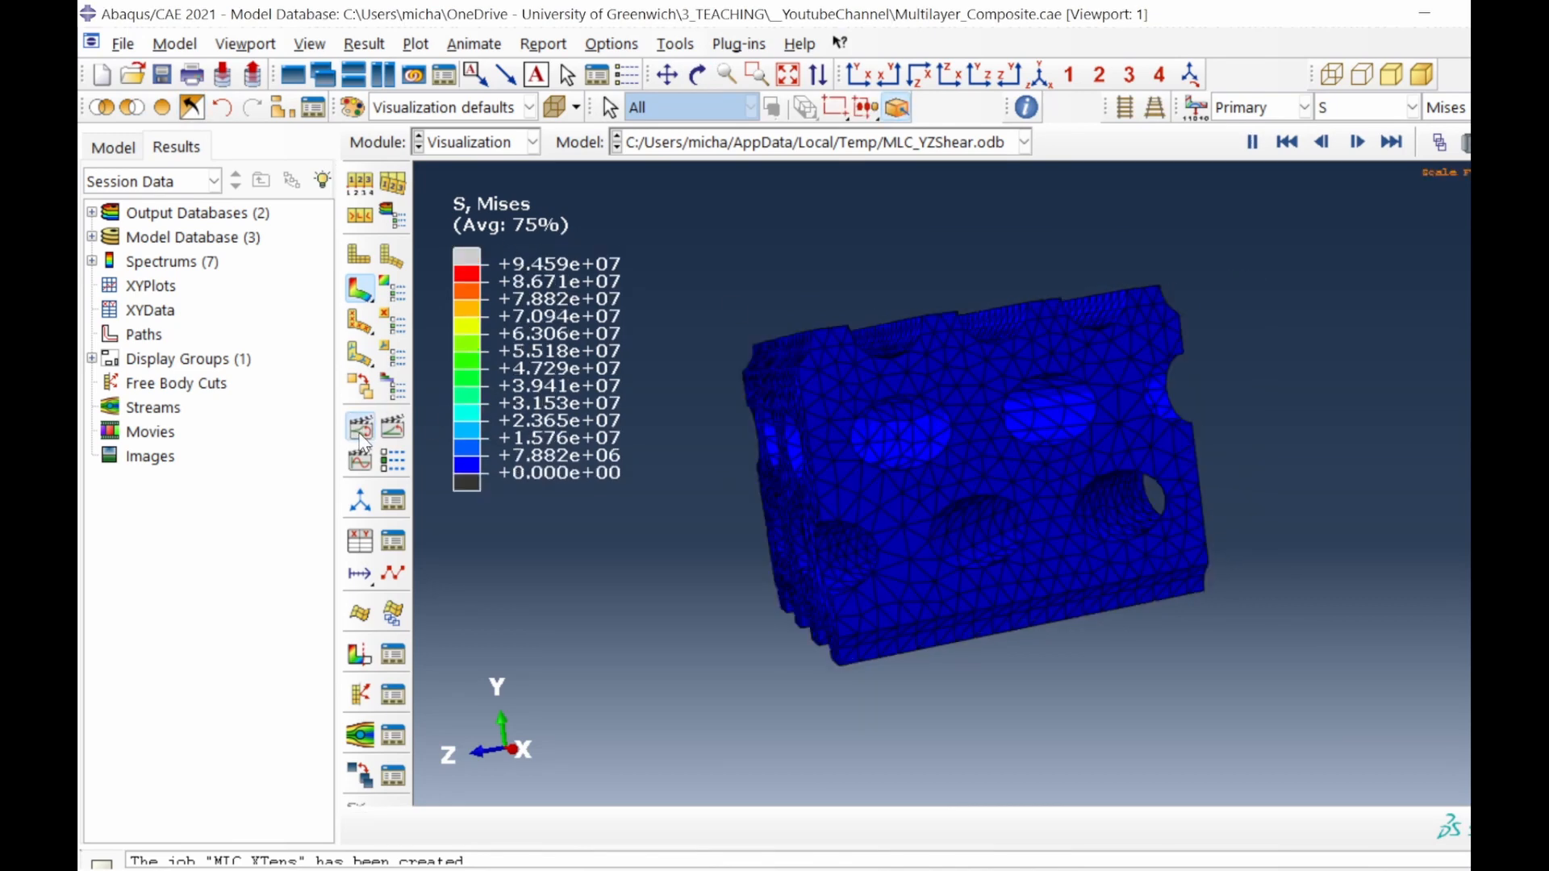
click(699, 75)
drag(1027, 543, 315, 297)
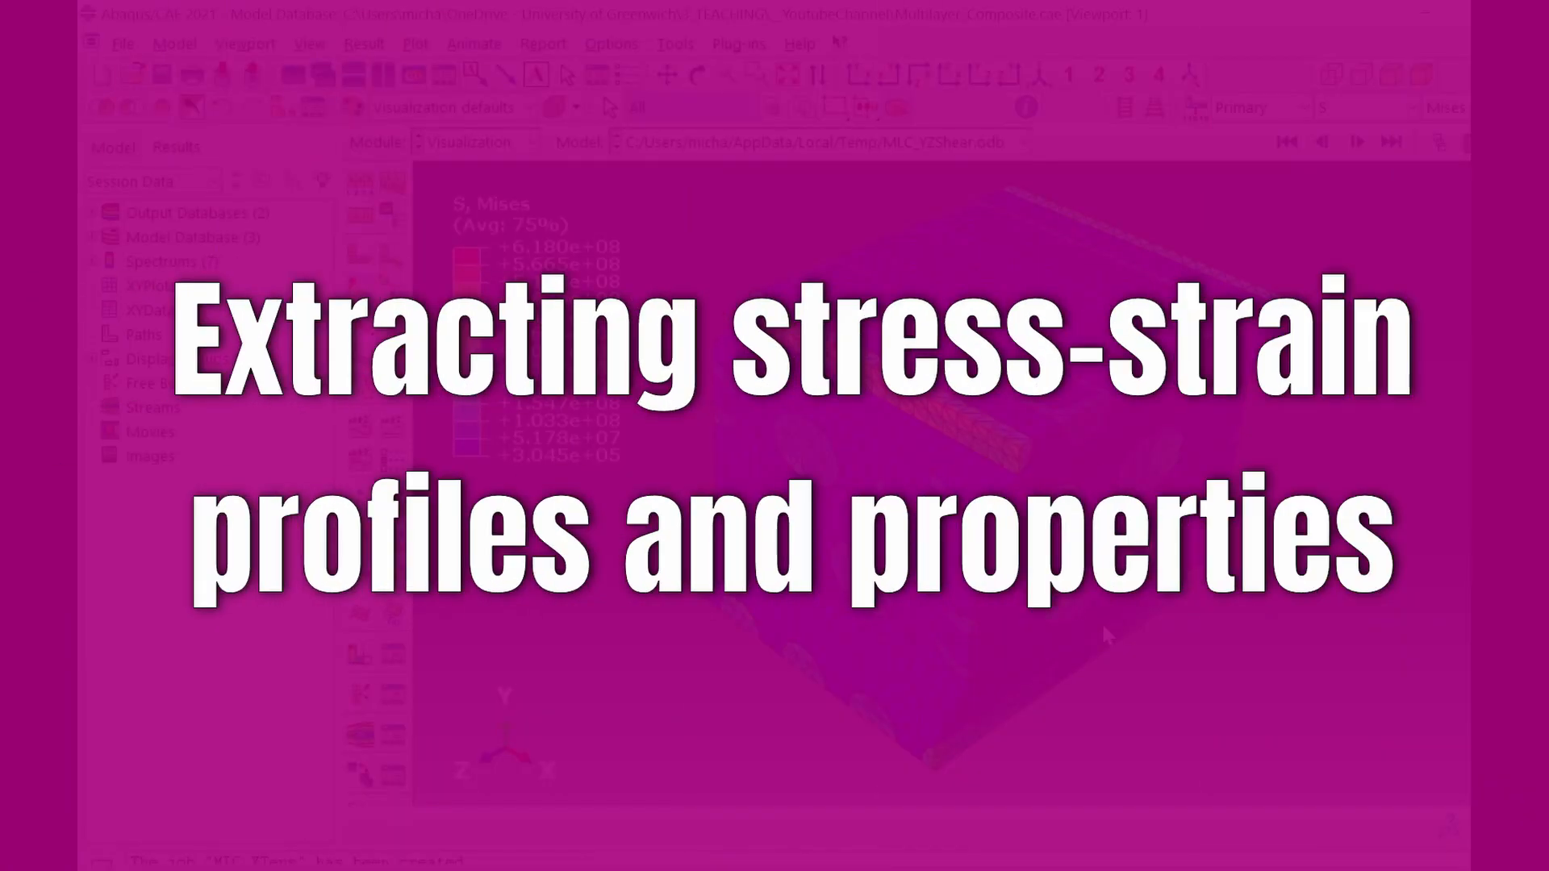